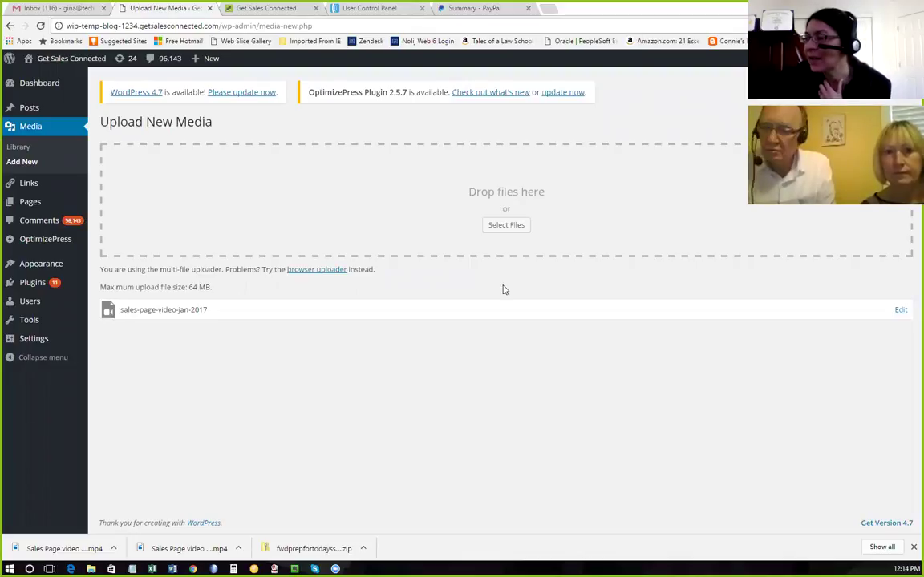
Open the Get Sales Connected front page using Visit Site in the admin bar.
mouse_move(48, 64)
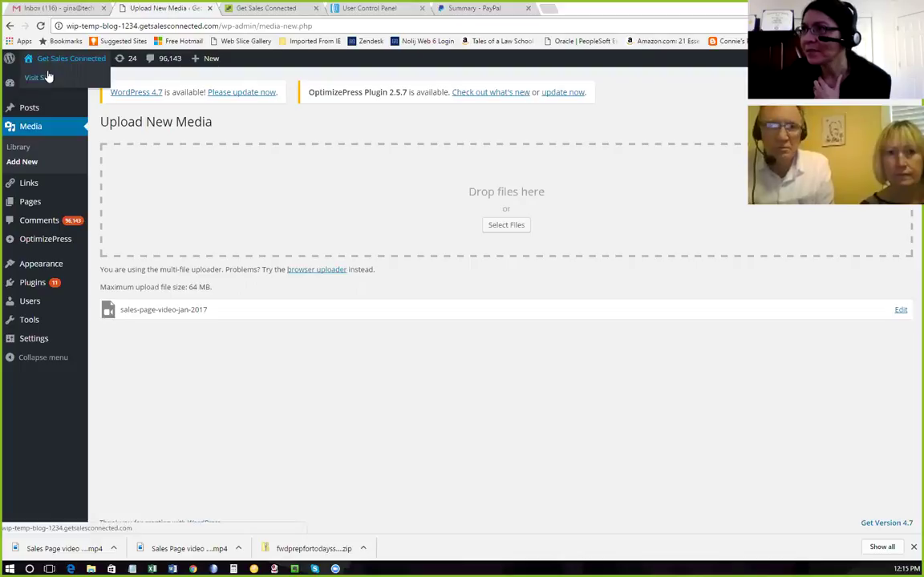
left_click(47, 80)
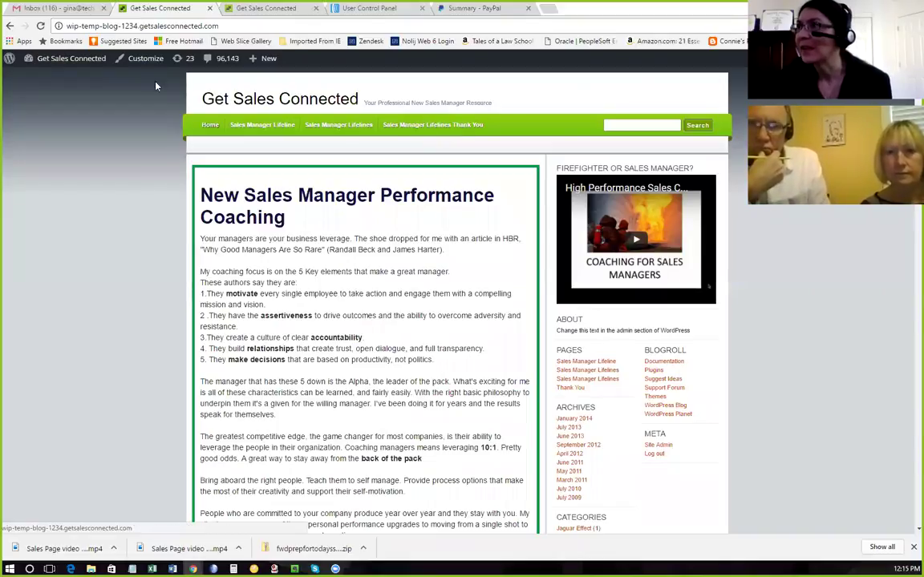
Return to the admin Dashboard, then open Appearance > Menus.
mouse_move(52, 66)
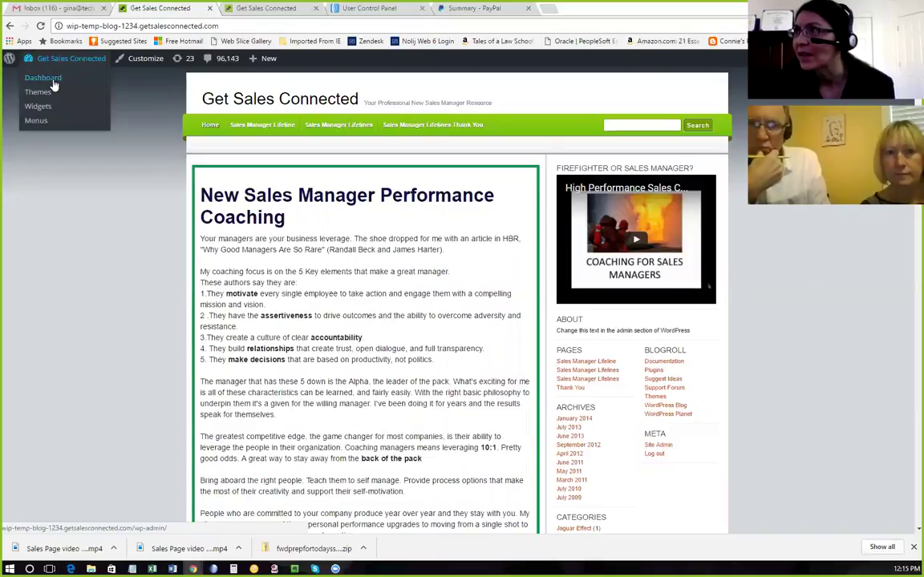
left_click(50, 80)
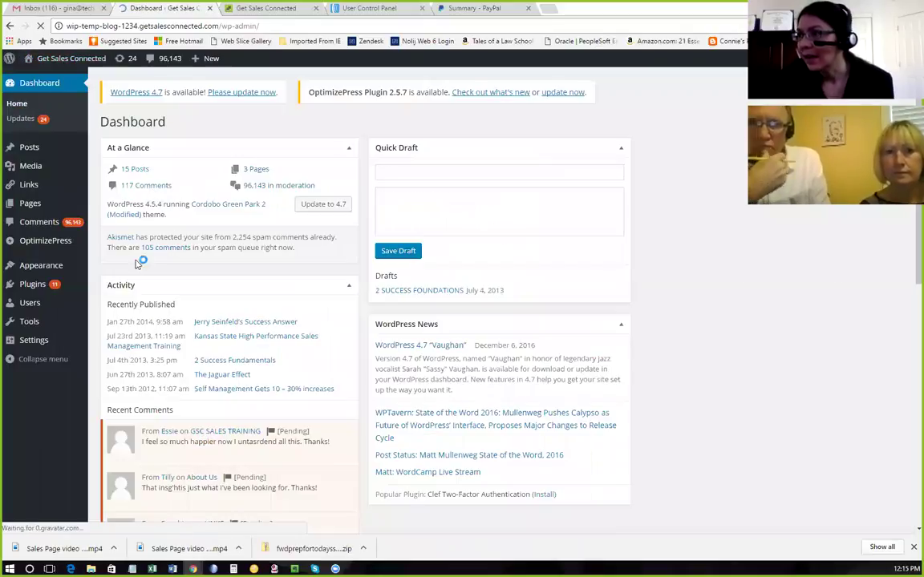
mouse_move(54, 271)
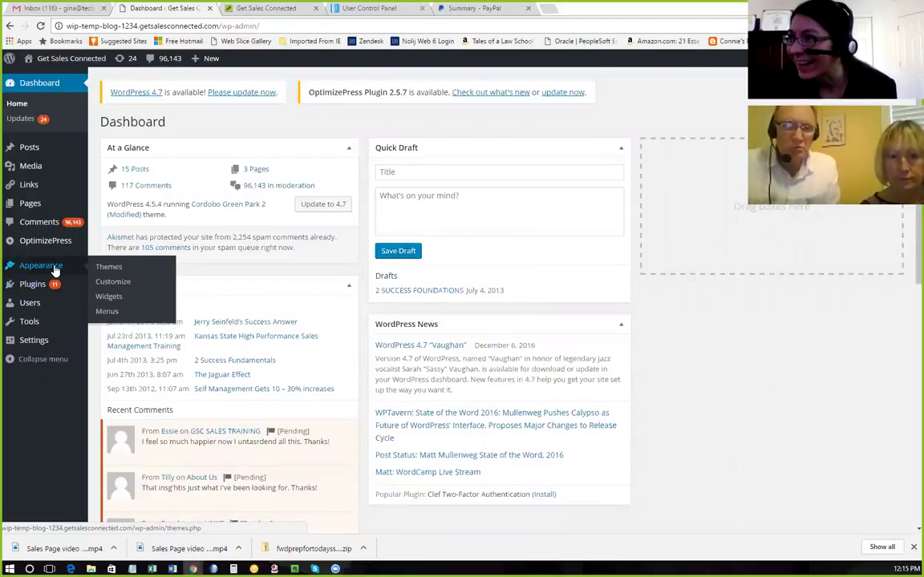
left_click(109, 316)
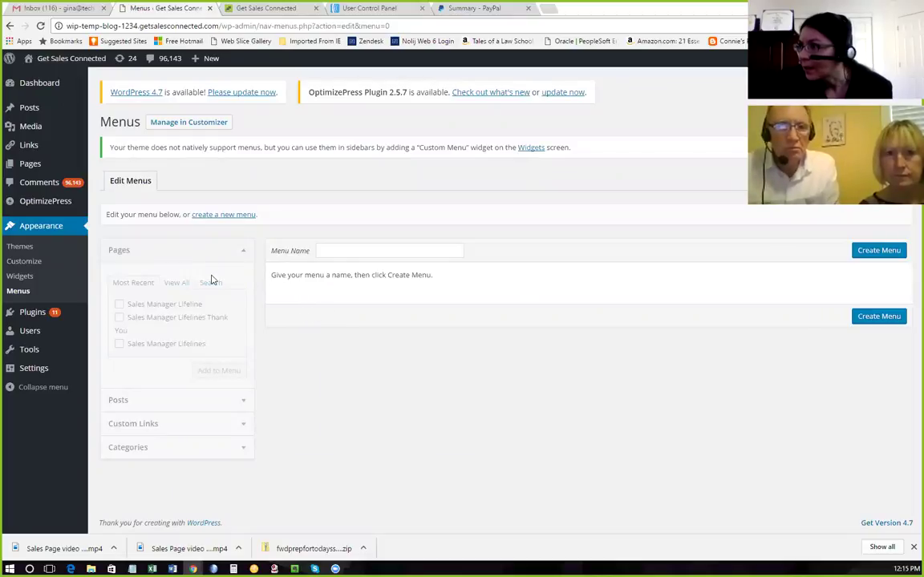
Create a new menu named 'Get Sales Connected Menu'.
left_click(879, 251)
left_click(327, 251)
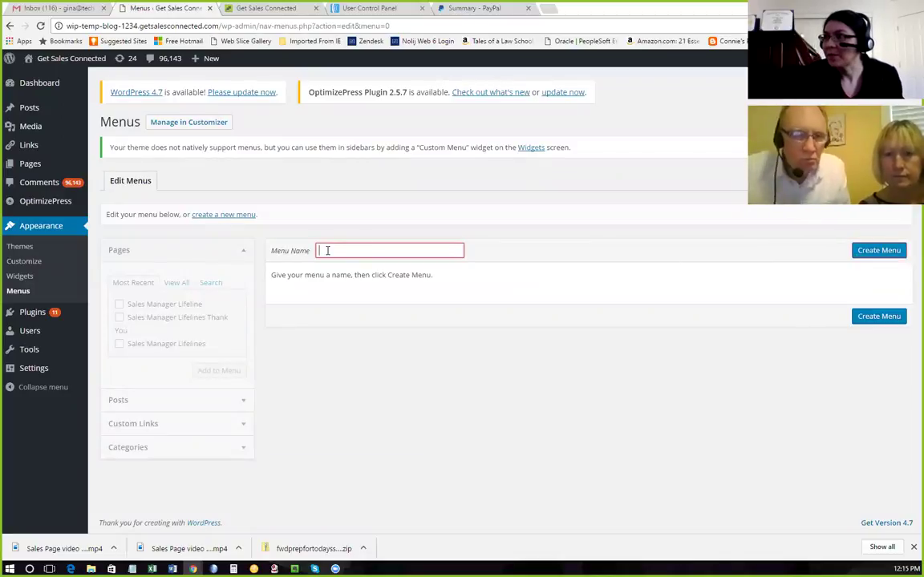
type("Get Sales conne")
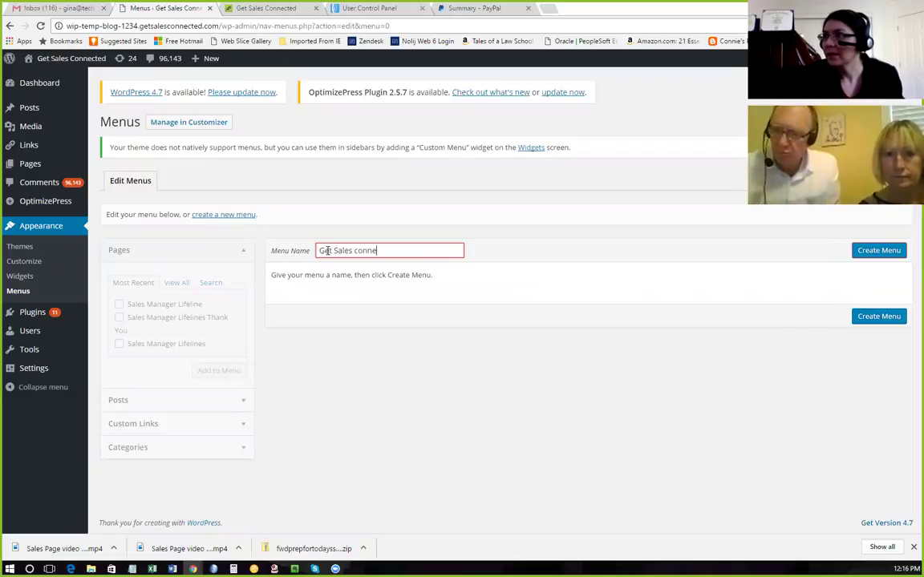
type("cted Menu")
left_click(356, 250)
key("BackSpace")
type("C")
left_click(879, 250)
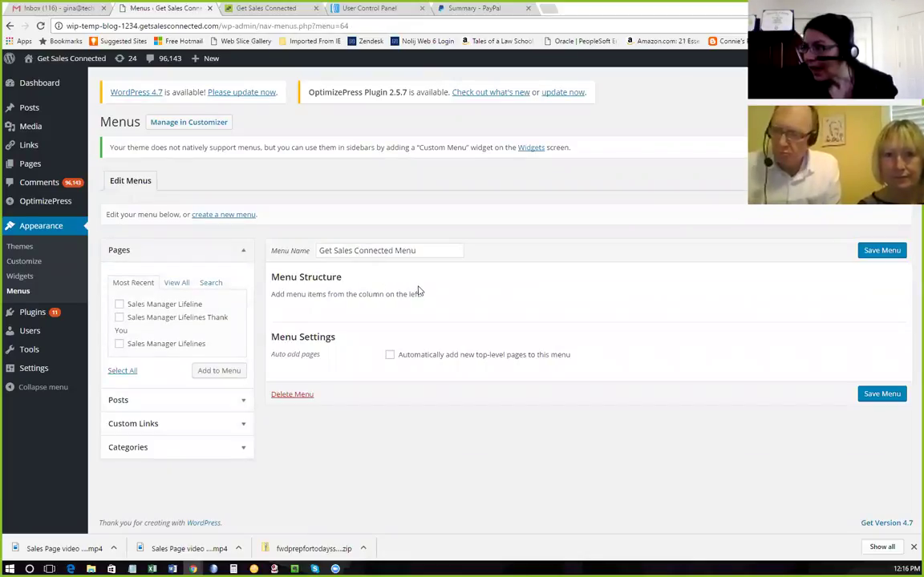
Add the Sales Manager Lifeline page to the menu and save it.
left_click(120, 303)
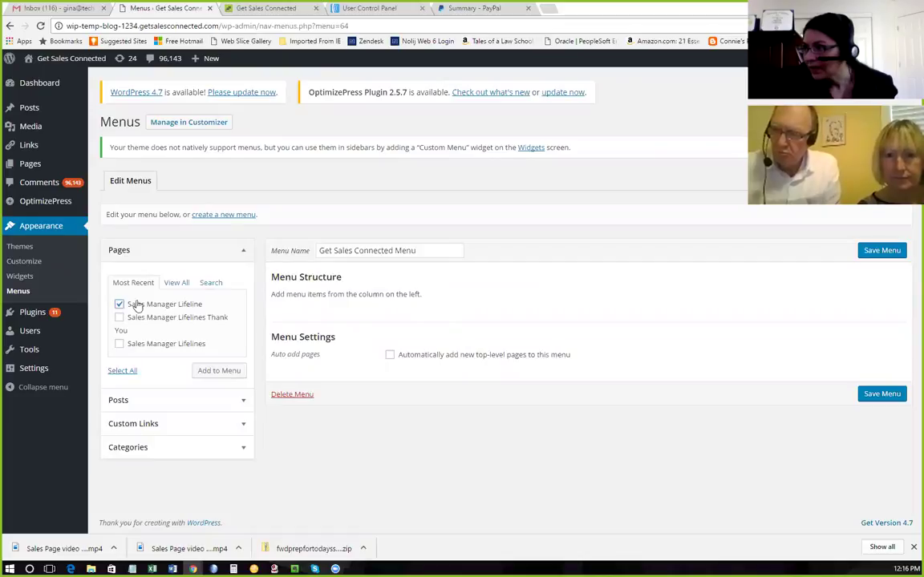
left_click(219, 372)
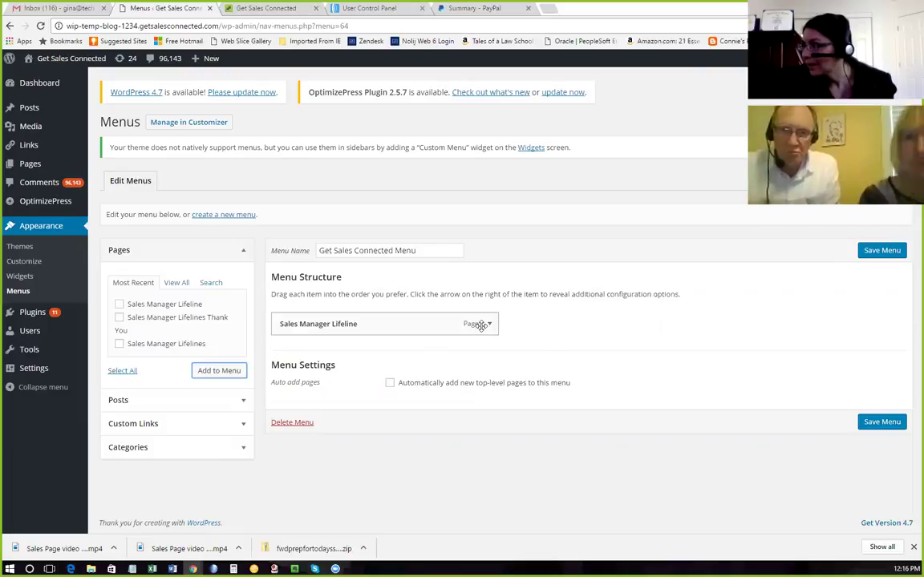
left_click(888, 427)
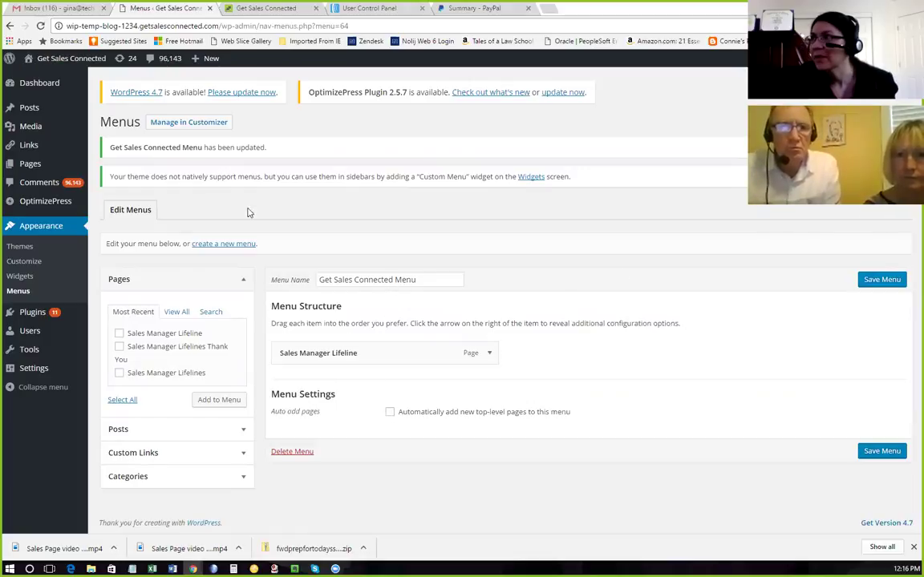
left_click(44, 75)
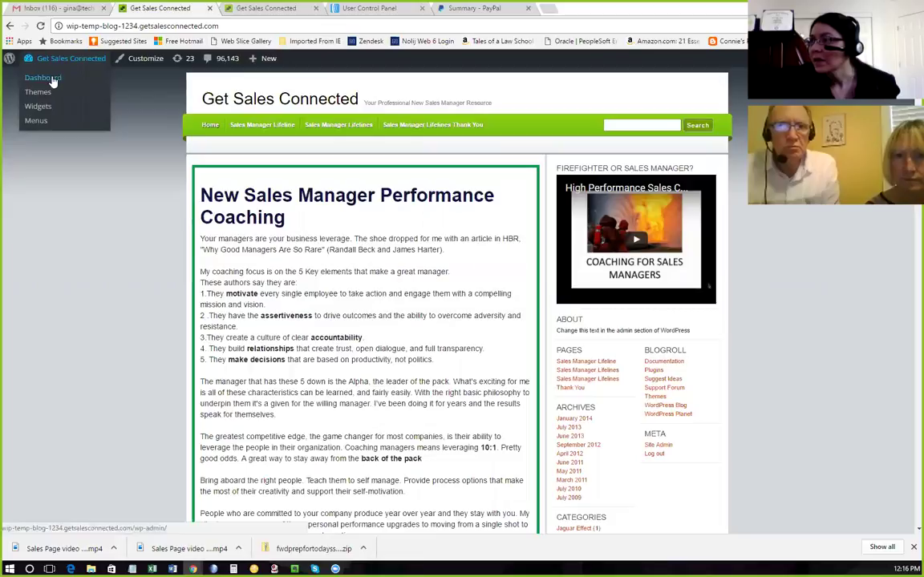
left_click(51, 79)
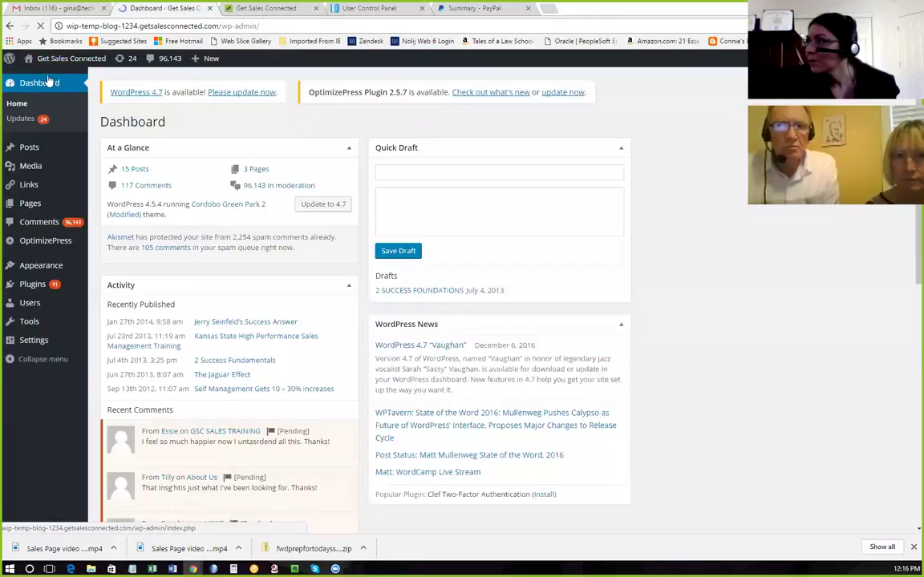
mouse_move(62, 266)
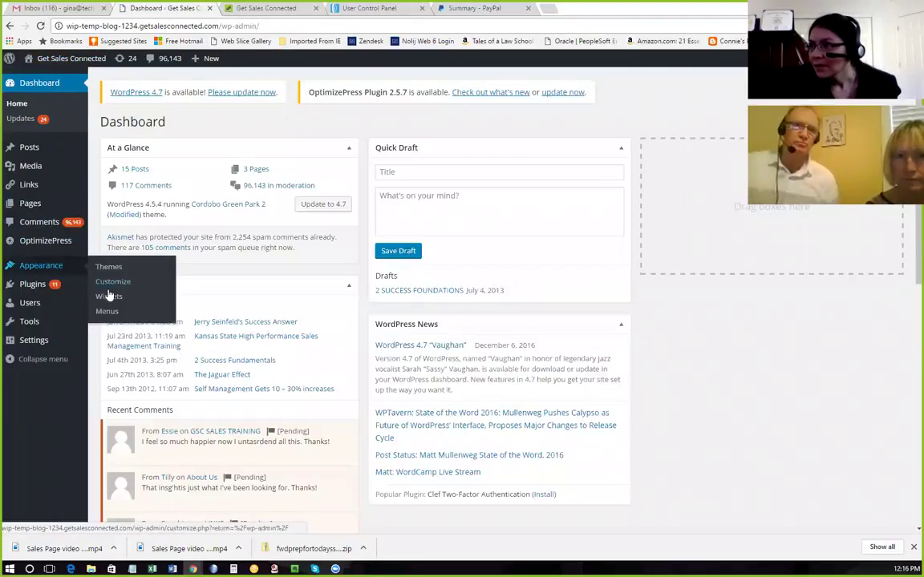
left_click(119, 312)
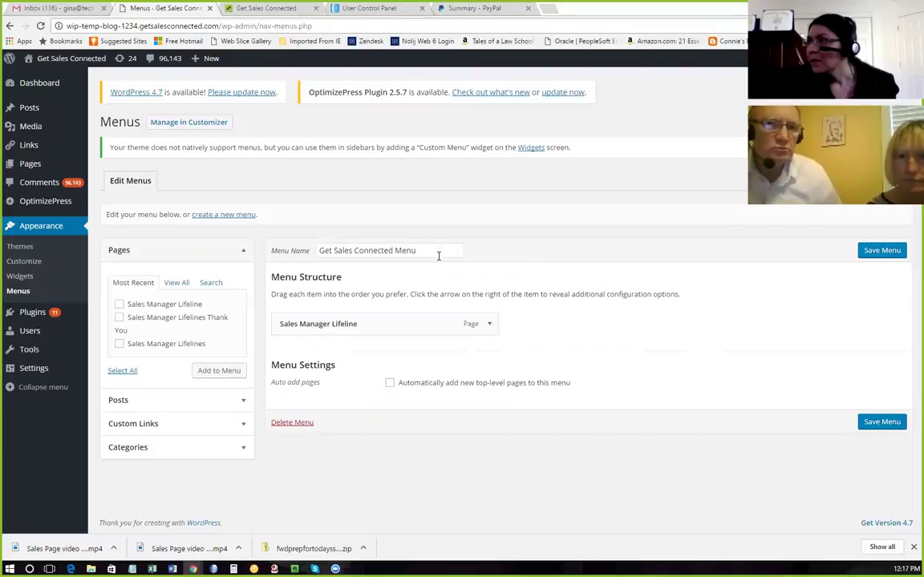
Open the Get Sales Connected Menu in the Customizer and expand its Sales Manager Lifeline item.
left_click(199, 127)
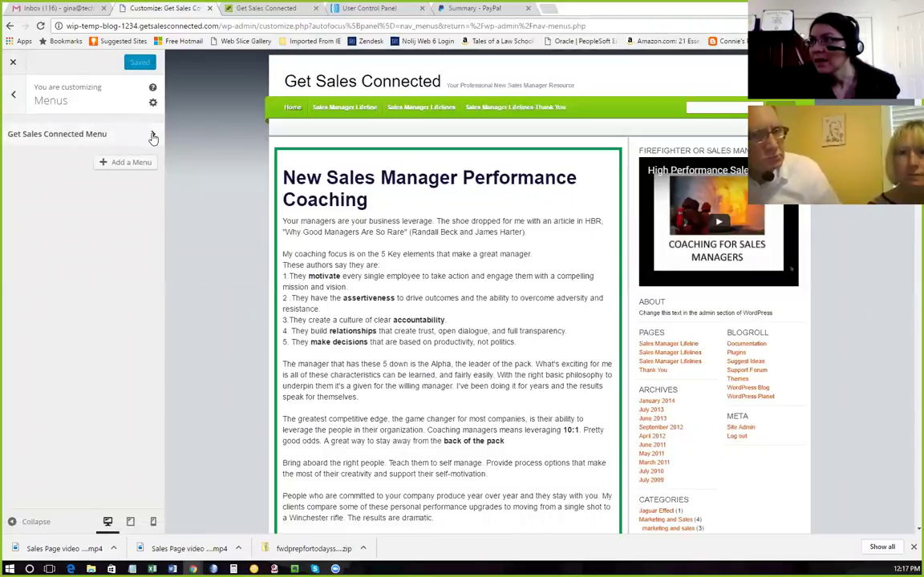
left_click(152, 134)
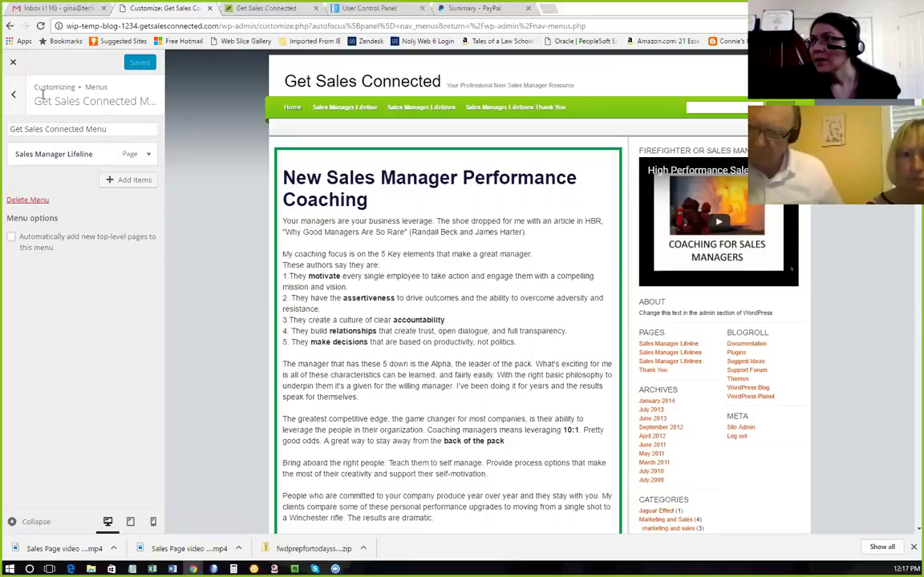
left_click(105, 130)
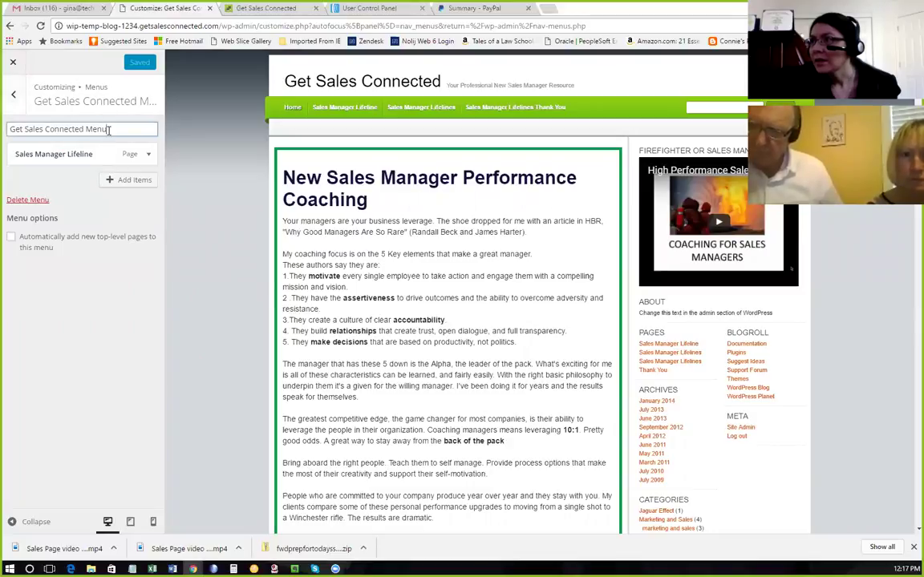
left_click(148, 155)
left_click(148, 154)
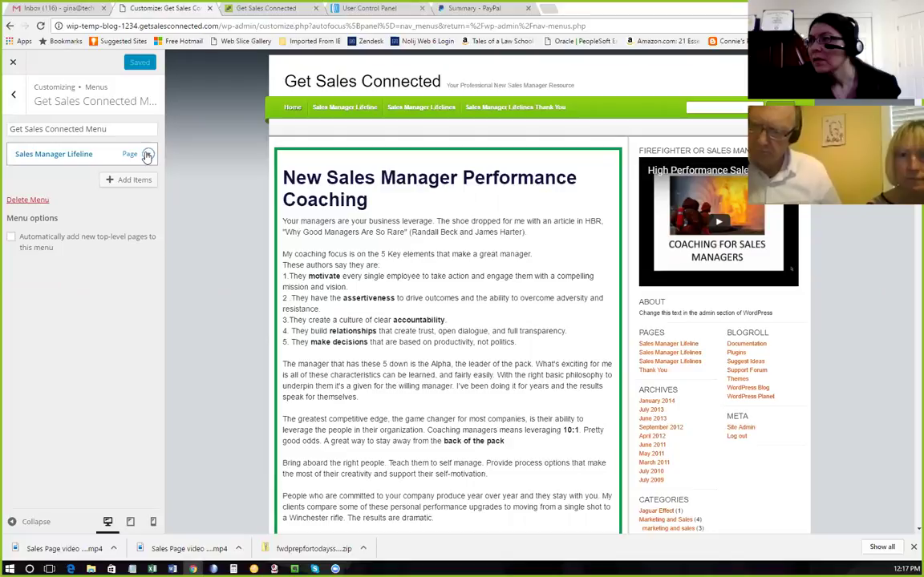
left_click(147, 155)
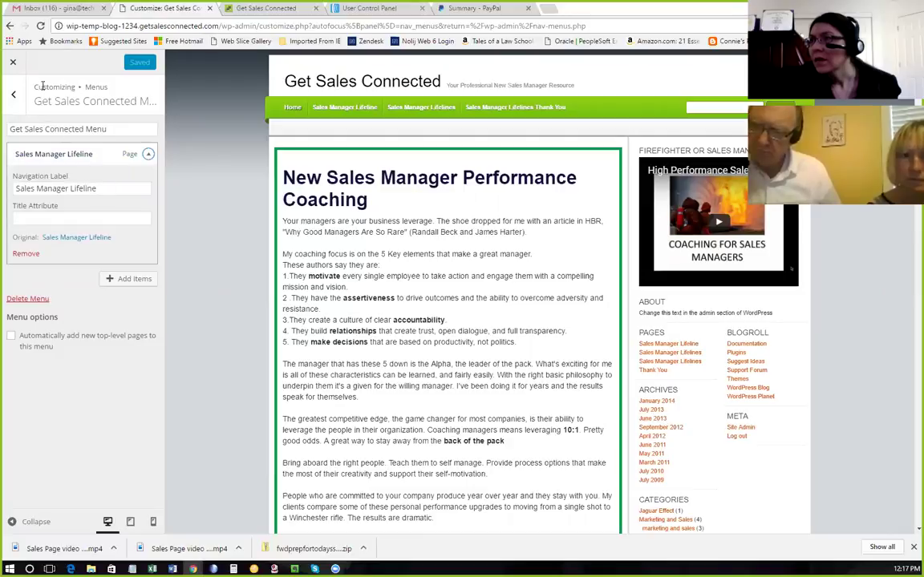
Toggle the advanced menu properties, collapse the menu item, and close the Customizer.
left_click(15, 96)
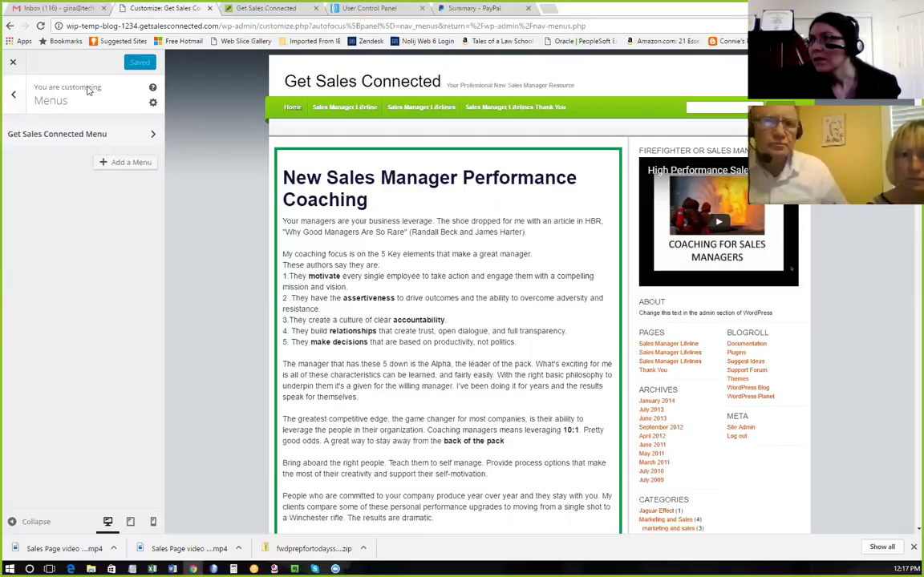
left_click(153, 107)
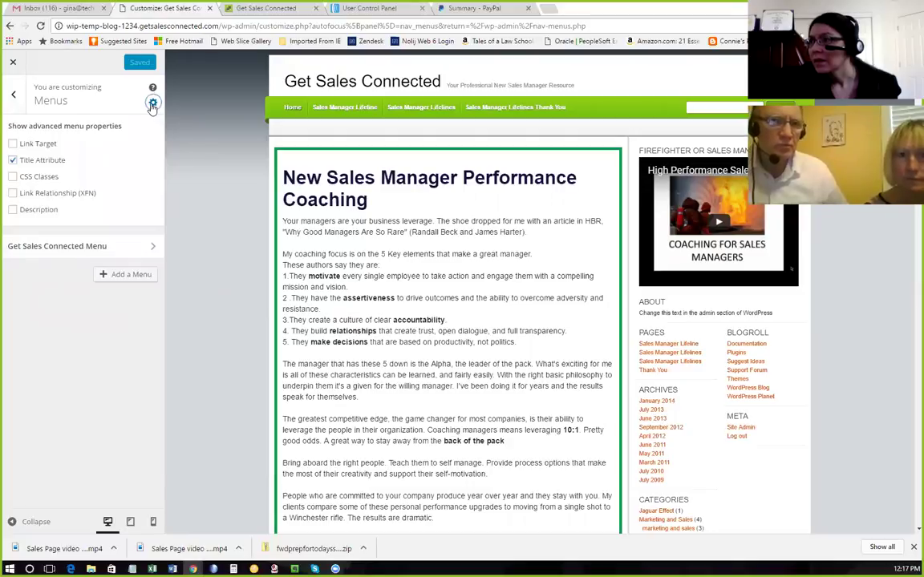
left_click(152, 102)
left_click(152, 138)
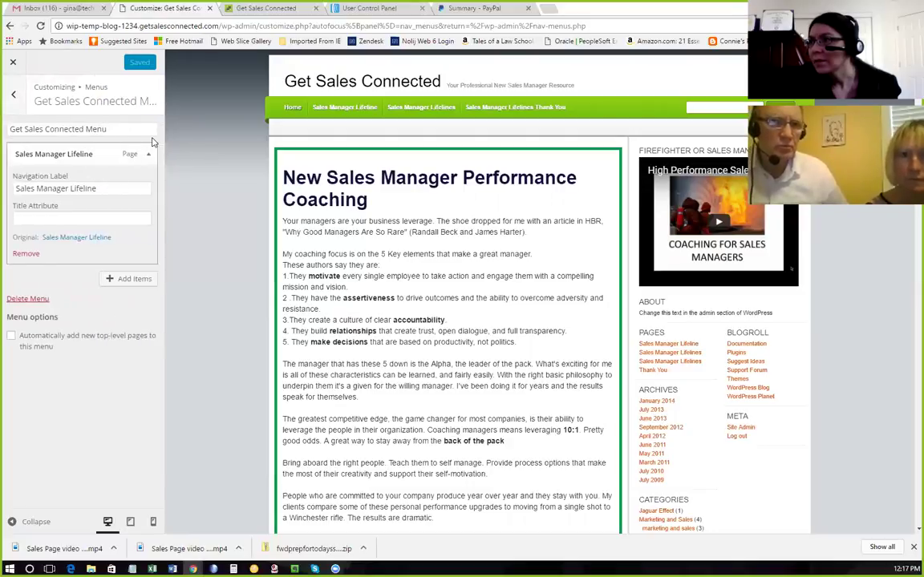
left_click(76, 155)
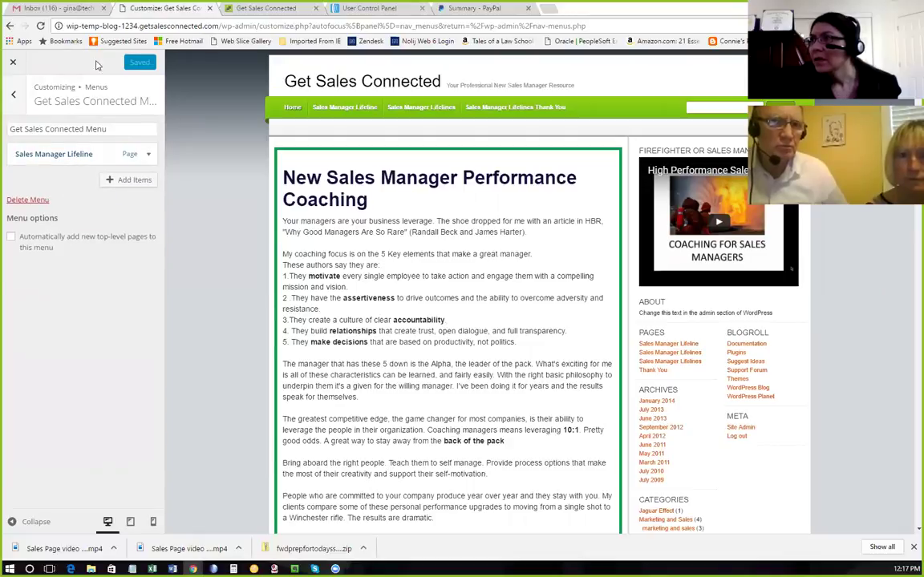
left_click(12, 62)
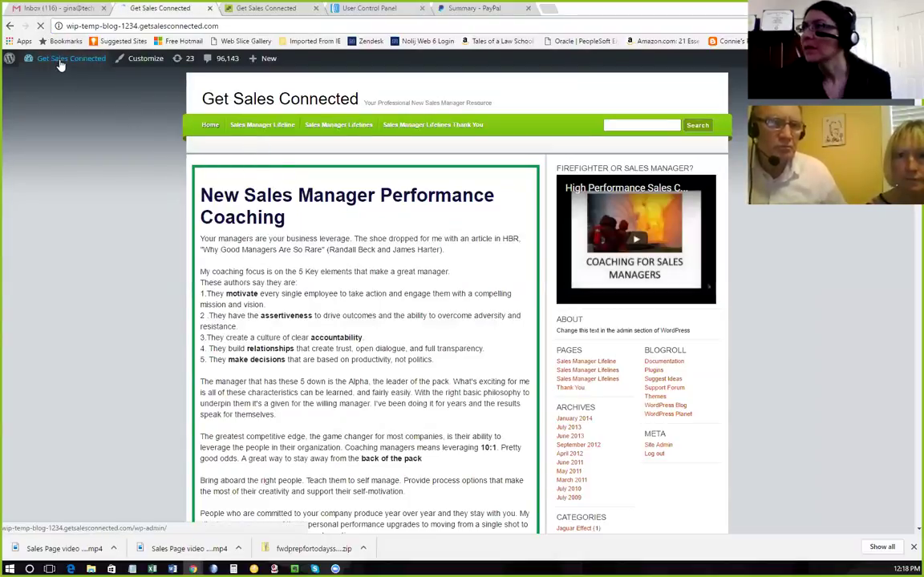
Reopen the menu in the Customizer, view the Sales Manager Lifeline item, then close it.
left_click(136, 59)
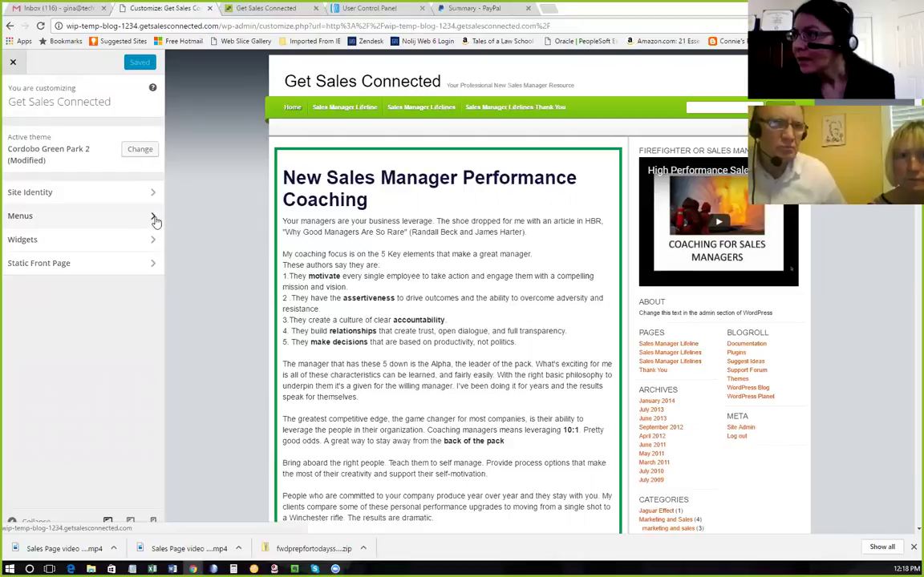
left_click(153, 216)
left_click(148, 137)
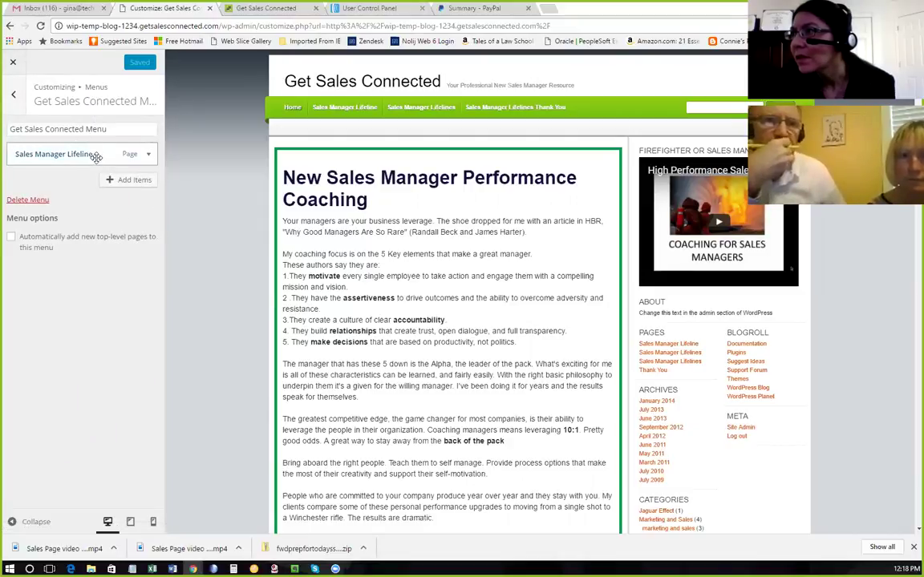
left_click(148, 155)
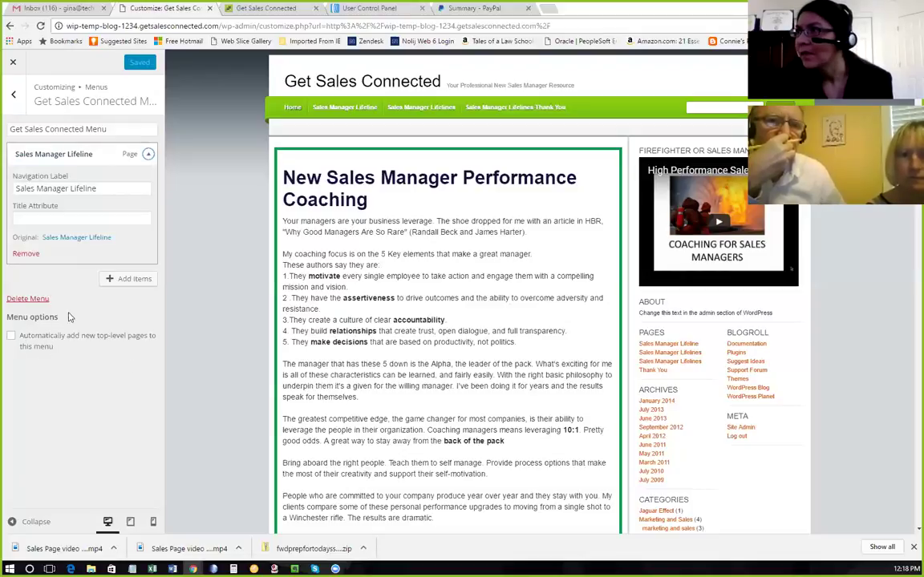
left_click(12, 96)
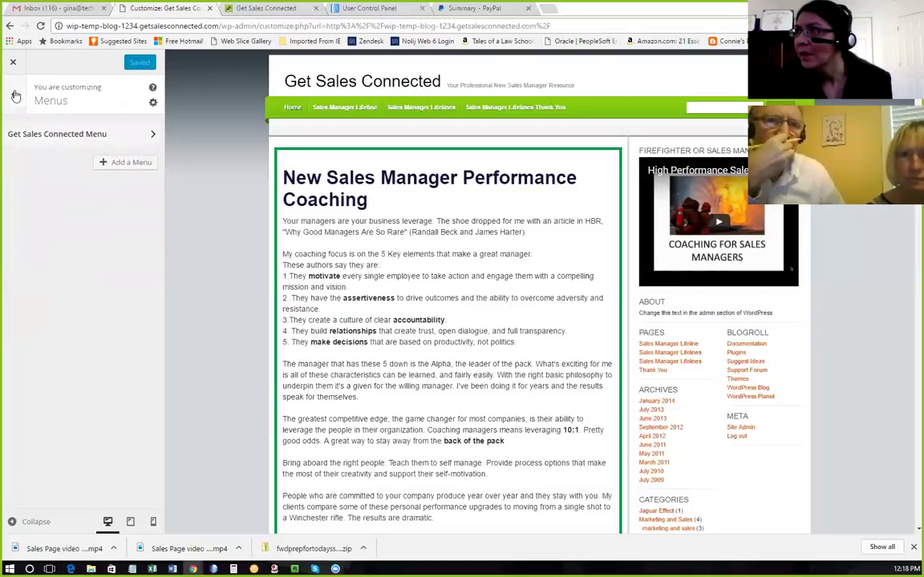
left_click(13, 63)
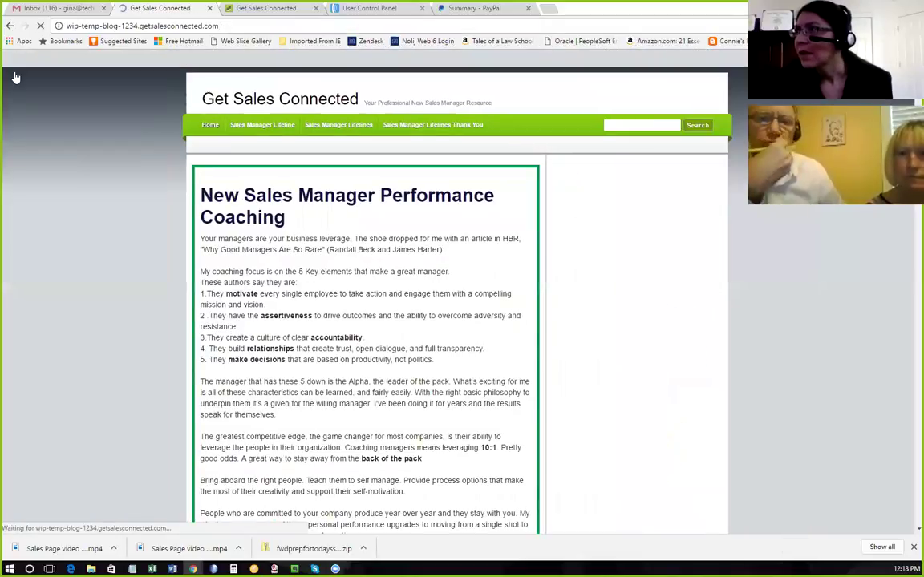
mouse_move(48, 62)
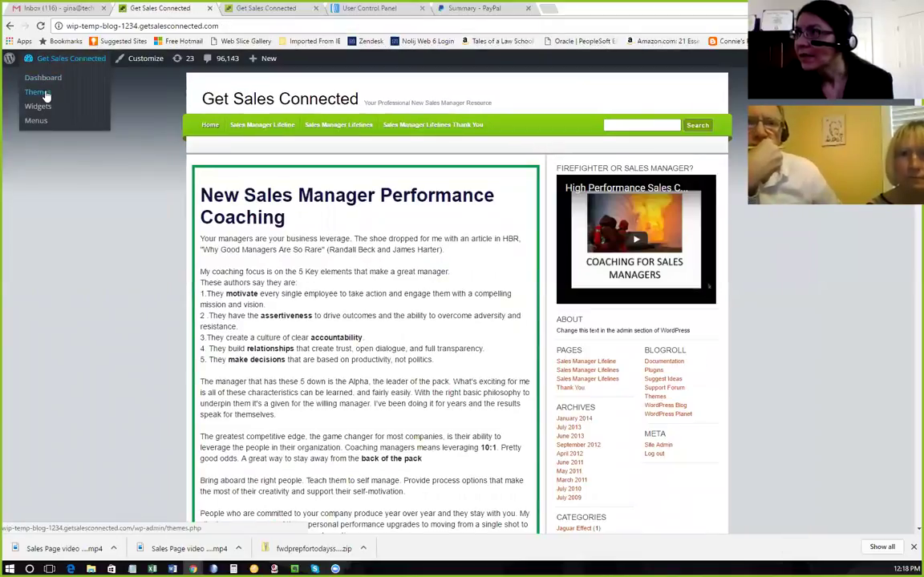
Replace 'Get Sales Connected' in the menu name with the owner's name and save.
left_click(37, 120)
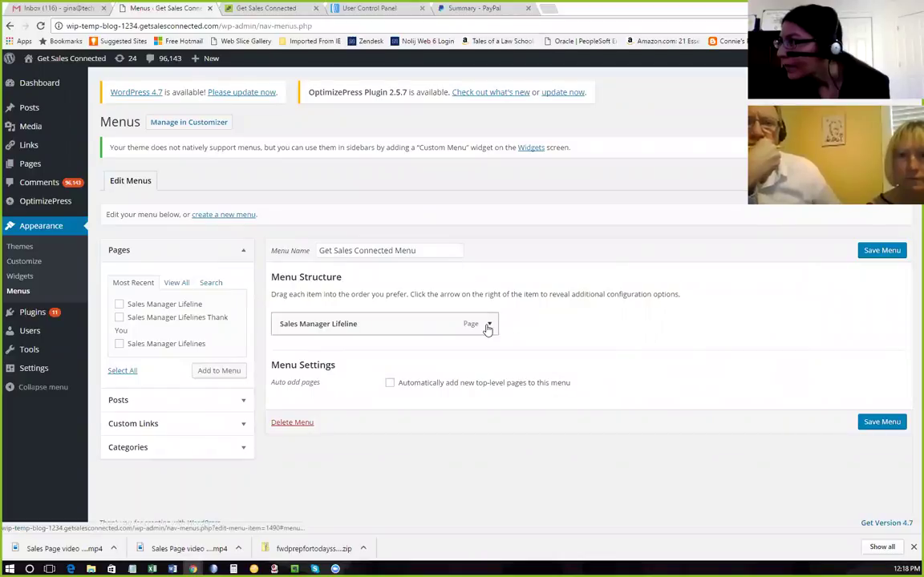
left_click(439, 251)
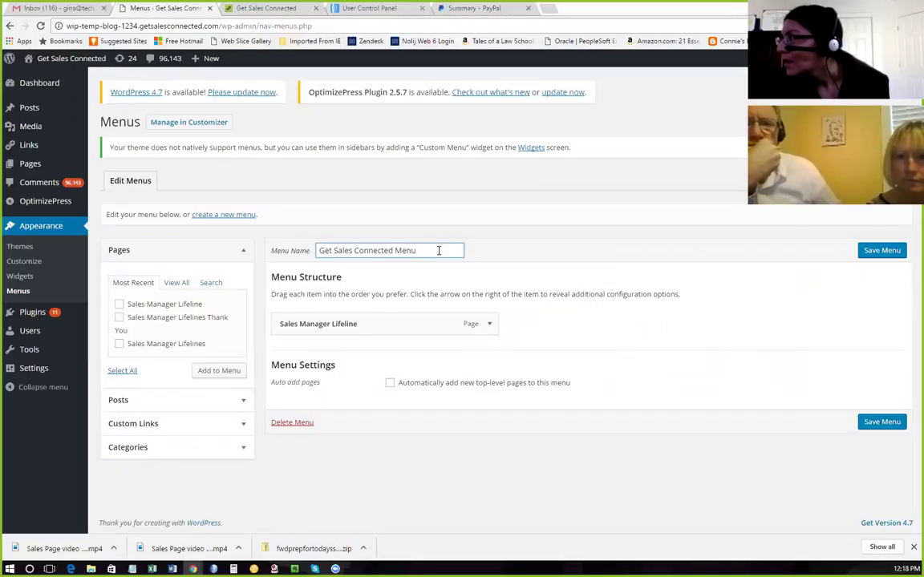
left_click_drag(436, 251, 318, 250)
left_click(386, 251)
left_click_drag(394, 250, 318, 251)
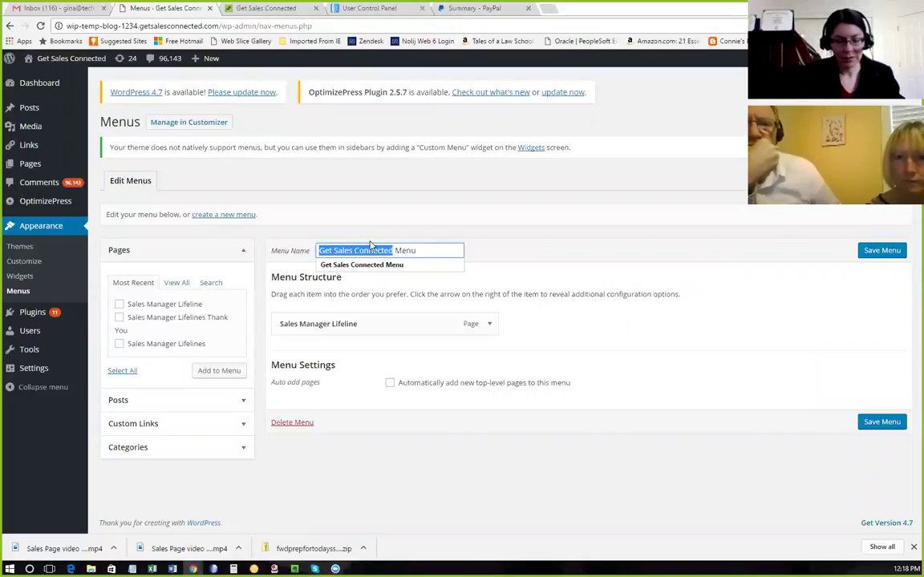
type("Cliff's")
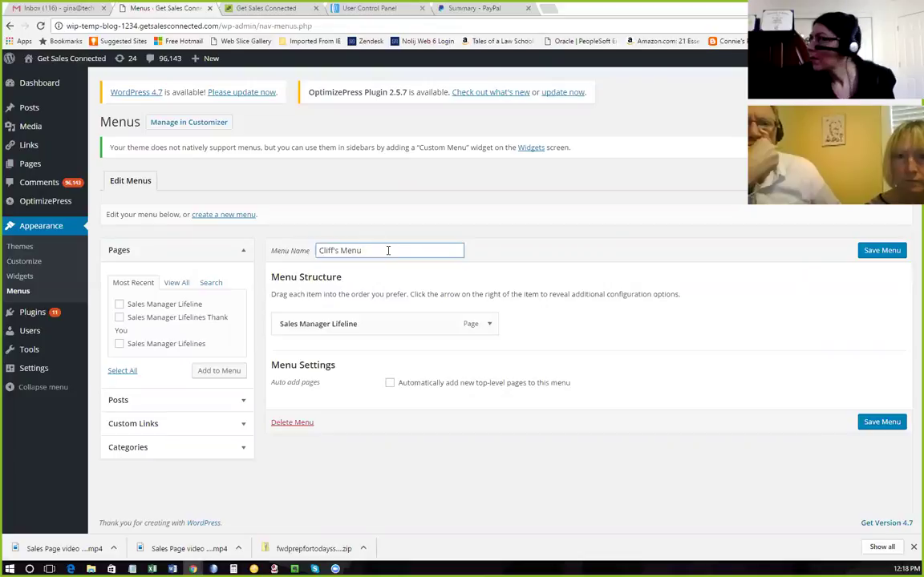
left_click(880, 250)
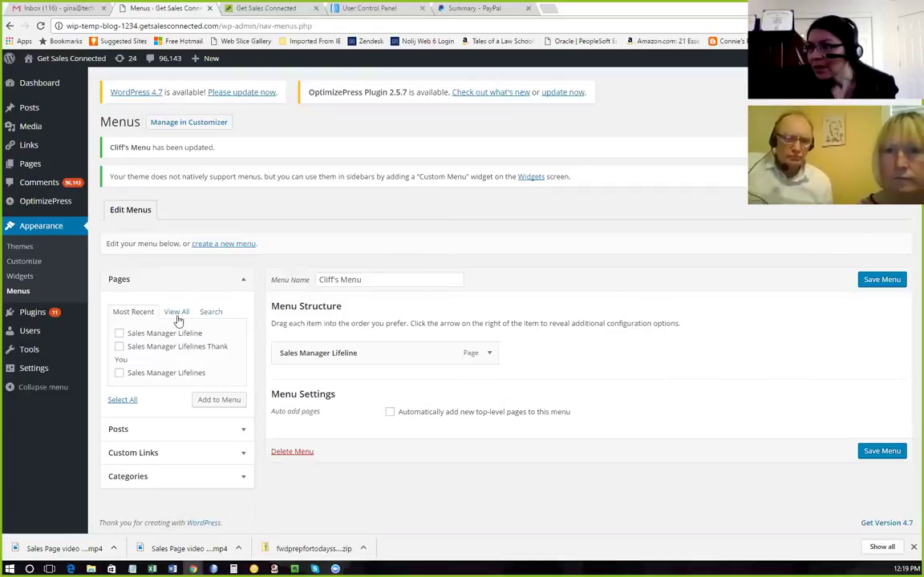
Inspect the renamed menu's Sales Manager Lifeline item label and title fields in the Customizer.
mouse_move(19, 312)
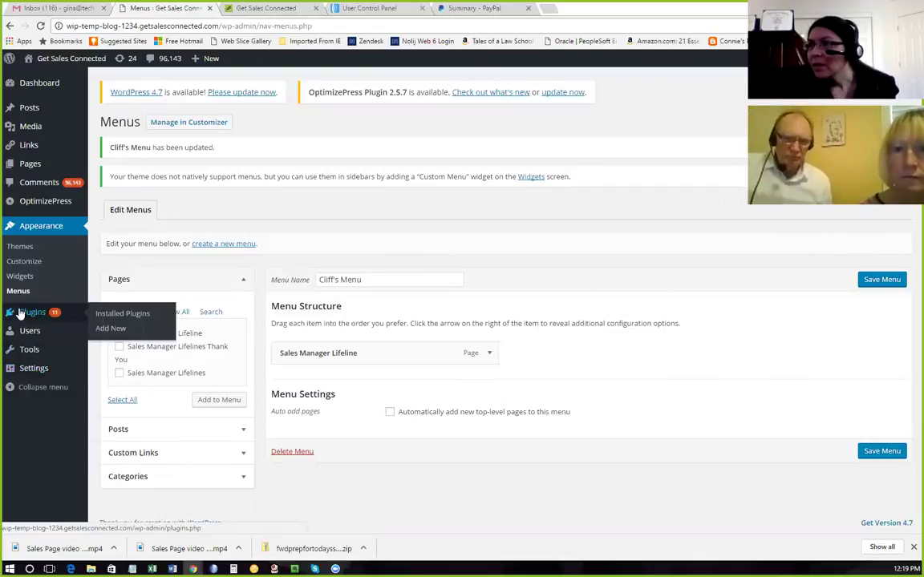
left_click(29, 263)
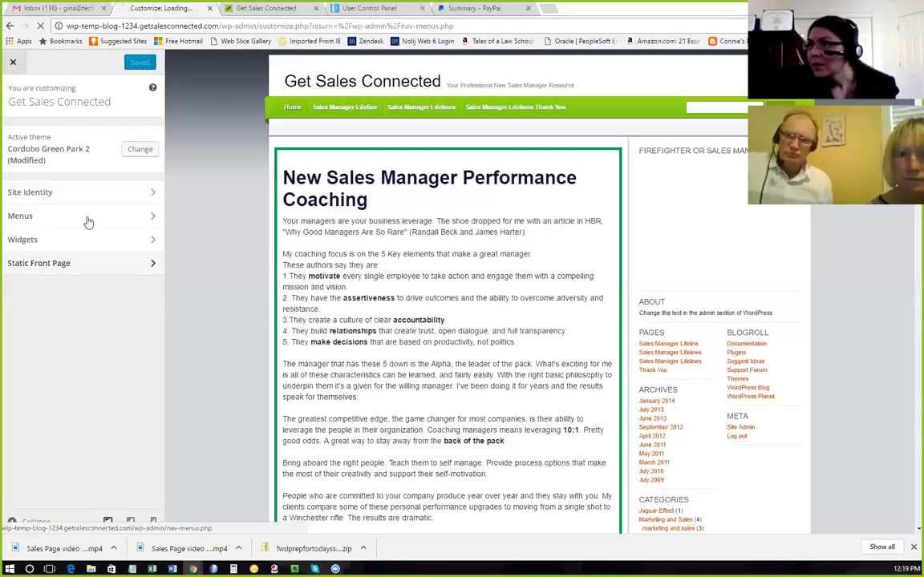
left_click(153, 217)
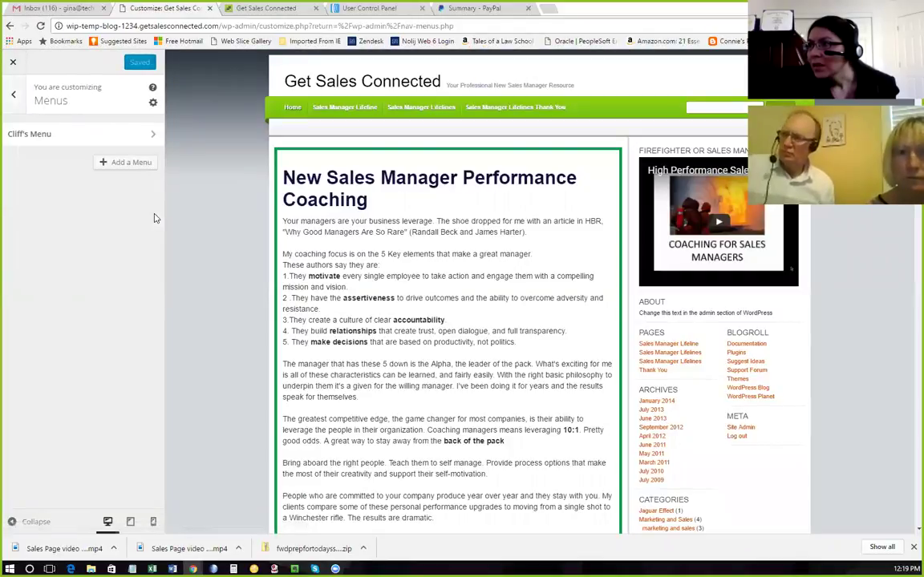
left_click(150, 134)
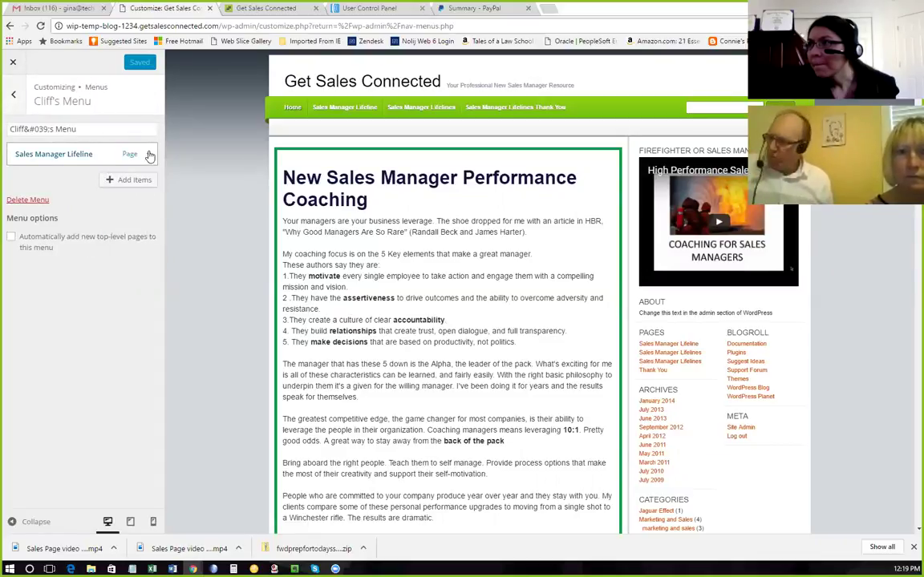
left_click(149, 156)
left_click(80, 189)
left_click(75, 217)
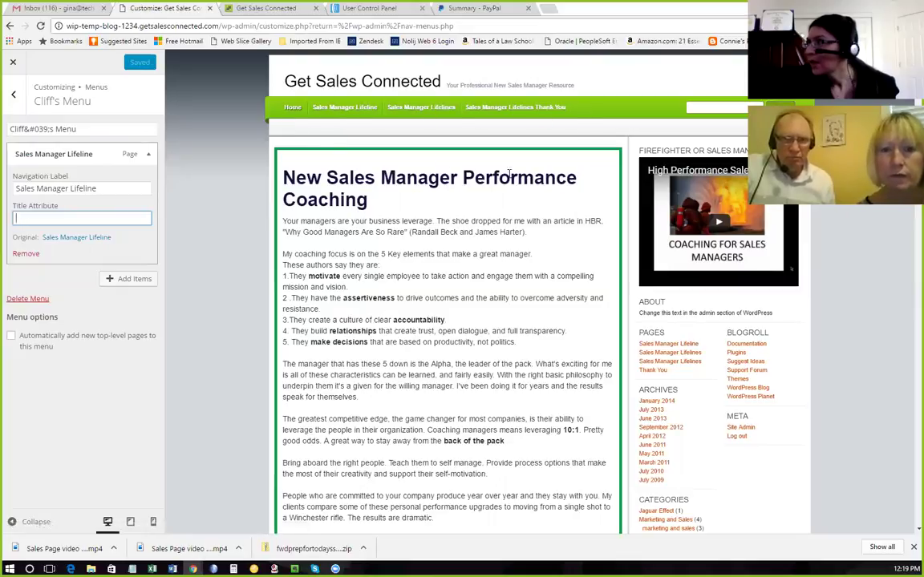
left_click(13, 62)
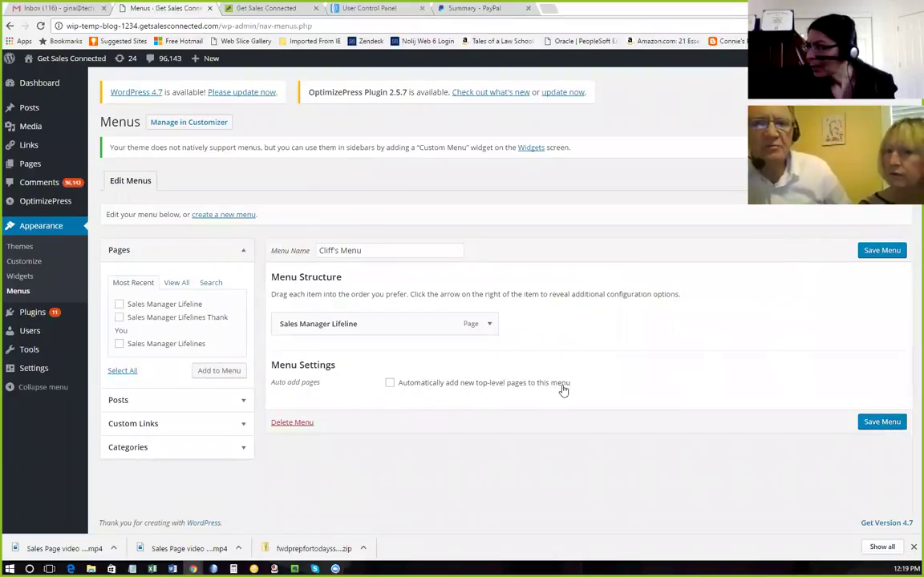
left_click(243, 254)
left_click(243, 254)
left_click(244, 254)
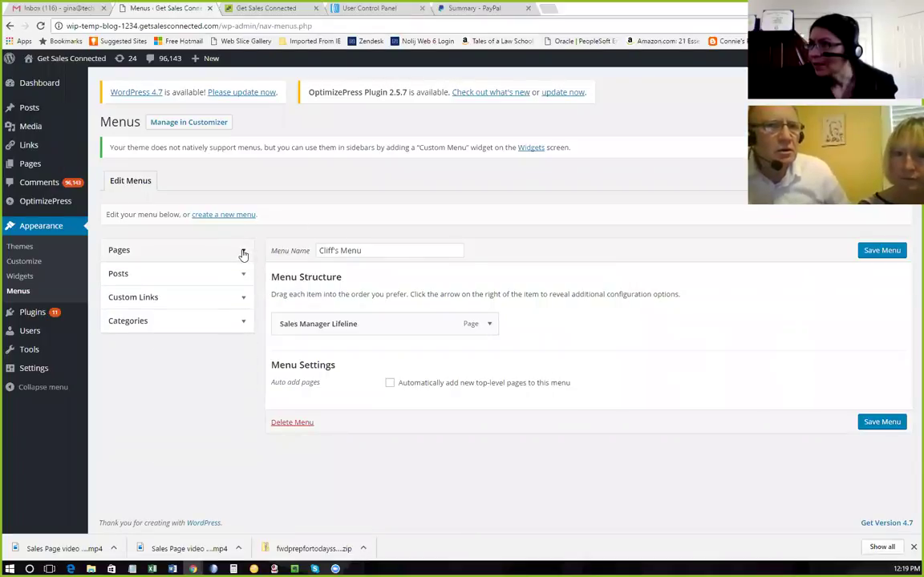
left_click(244, 254)
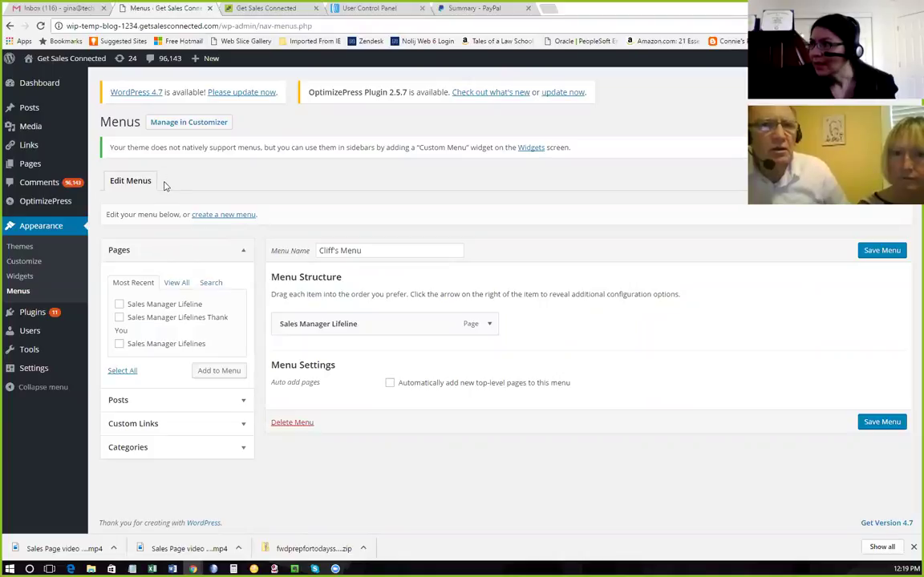
left_click(328, 255)
left_click(292, 256)
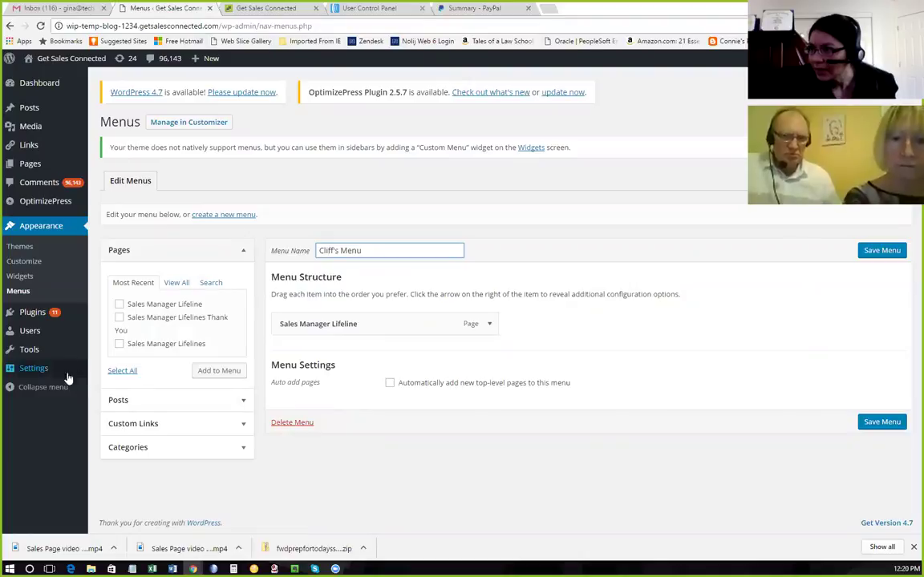
mouse_move(45, 371)
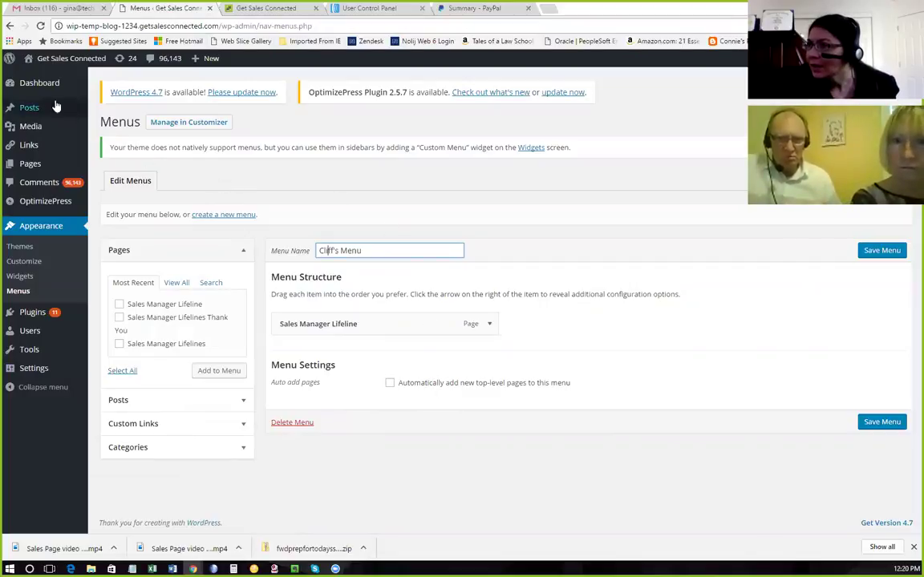
mouse_move(48, 74)
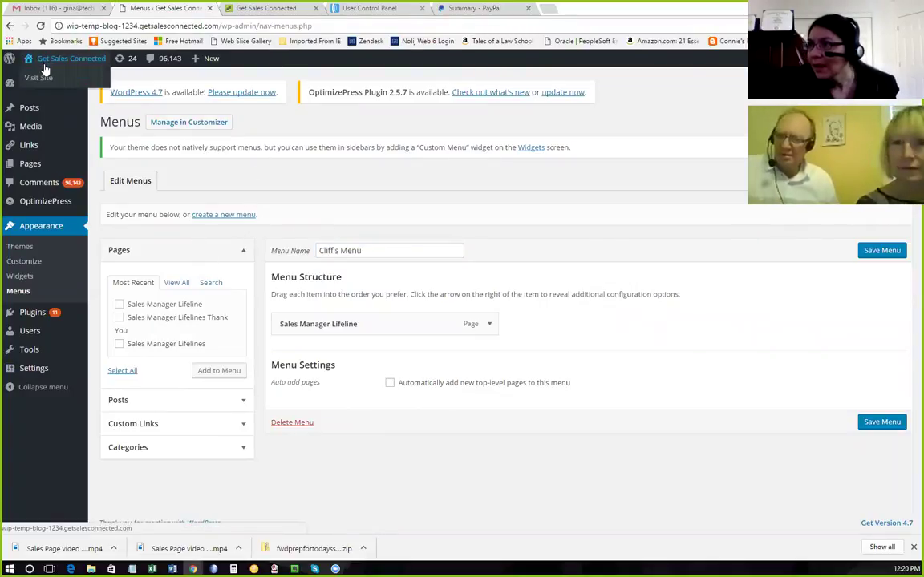
mouse_move(39, 170)
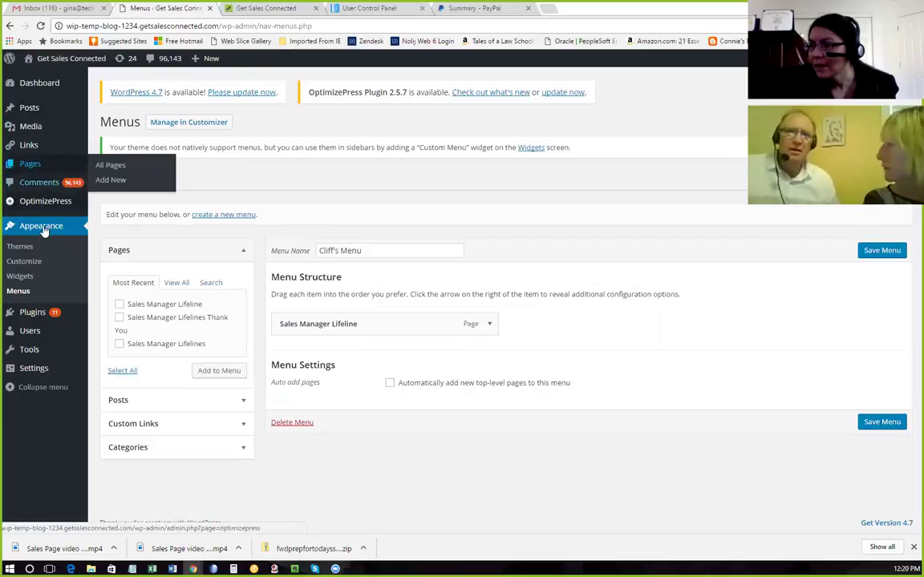
mouse_move(42, 200)
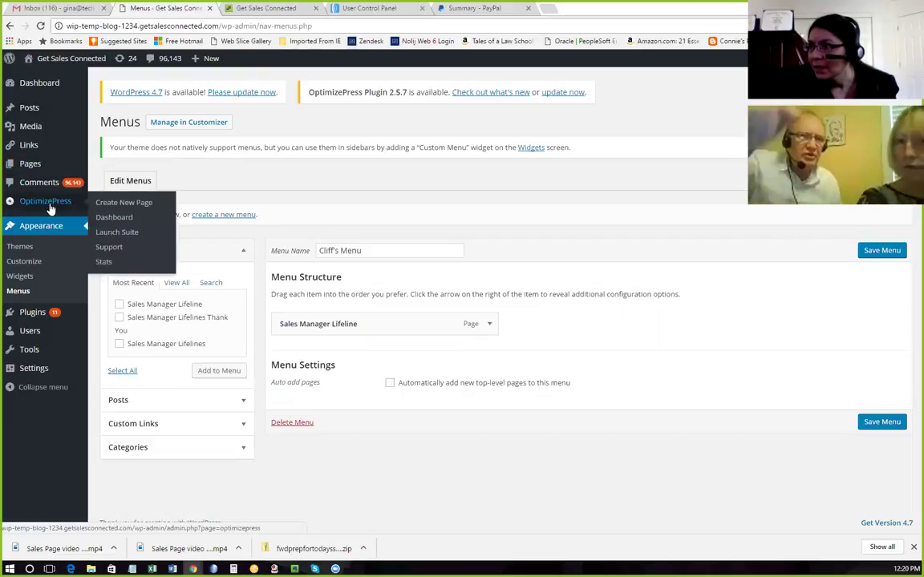
Open OptimizePress's Create New Page screen, then view and scroll the live front page.
left_click(128, 204)
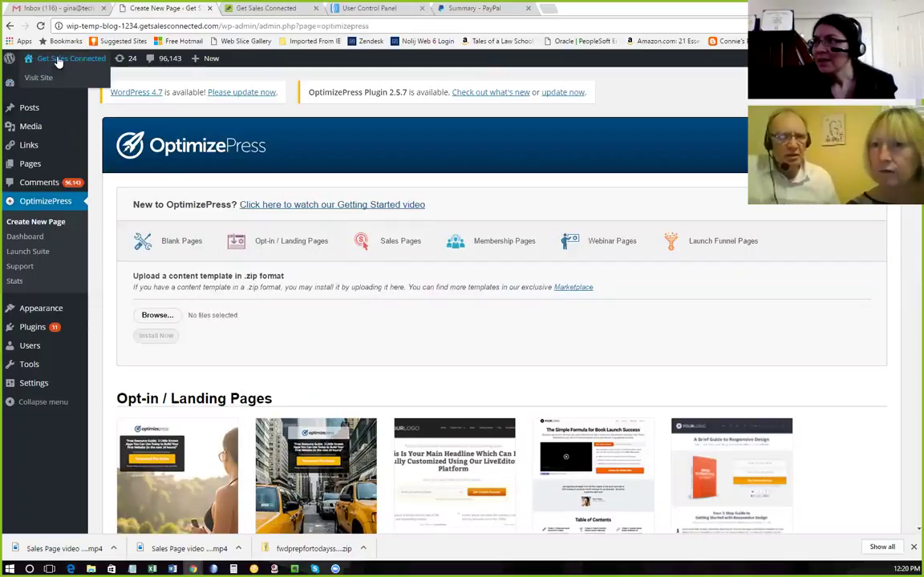
left_click(50, 80)
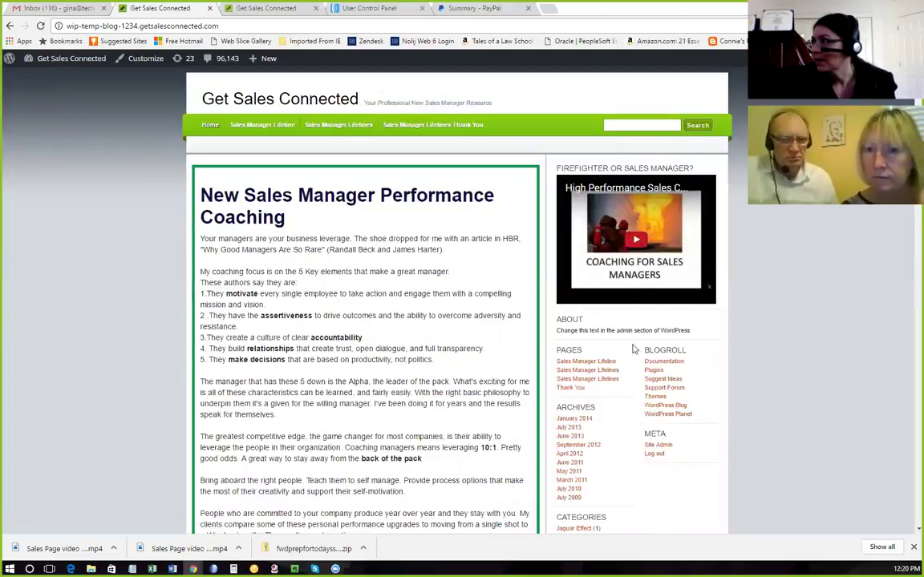
scroll(648, 458, "down", 3)
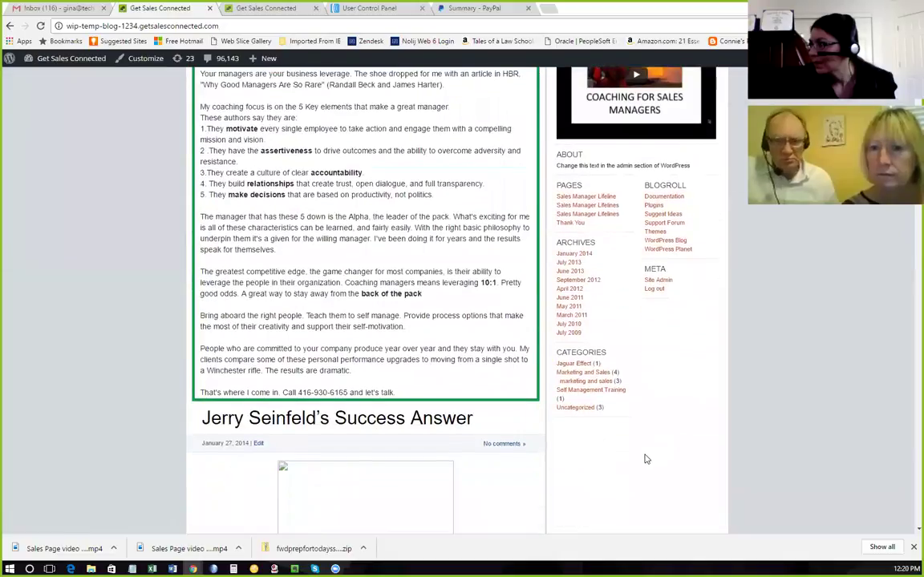
scroll(647, 458, "up", 2)
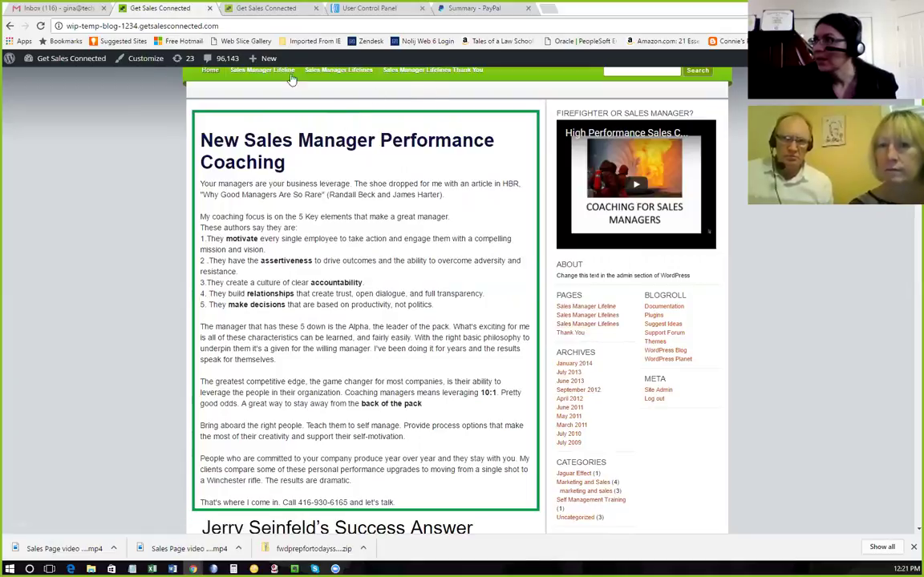
mouse_move(63, 60)
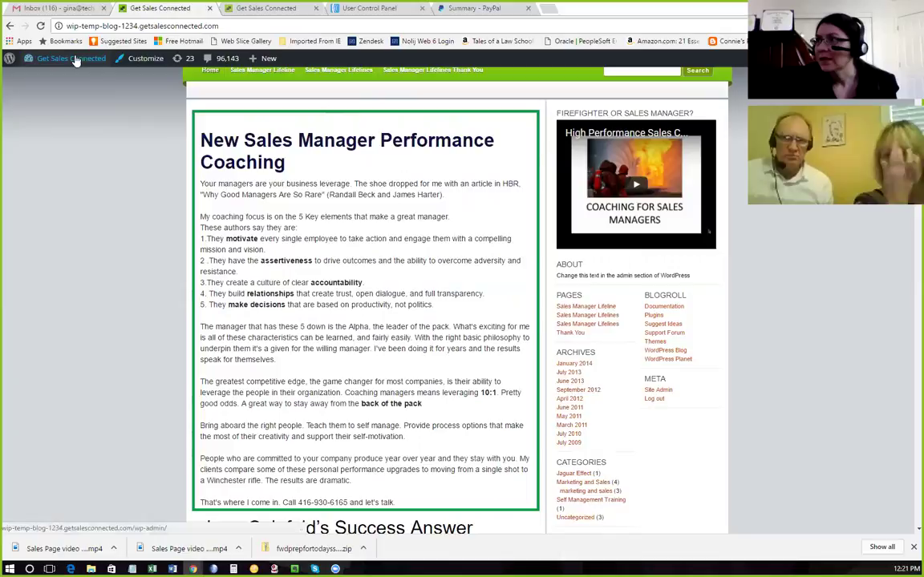
left_click(46, 108)
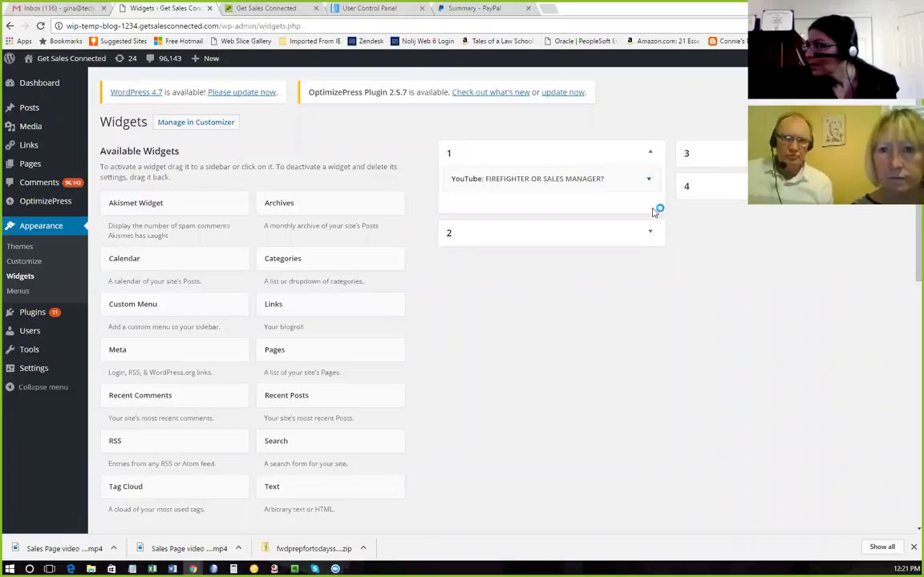
left_click(647, 233)
left_click(649, 233)
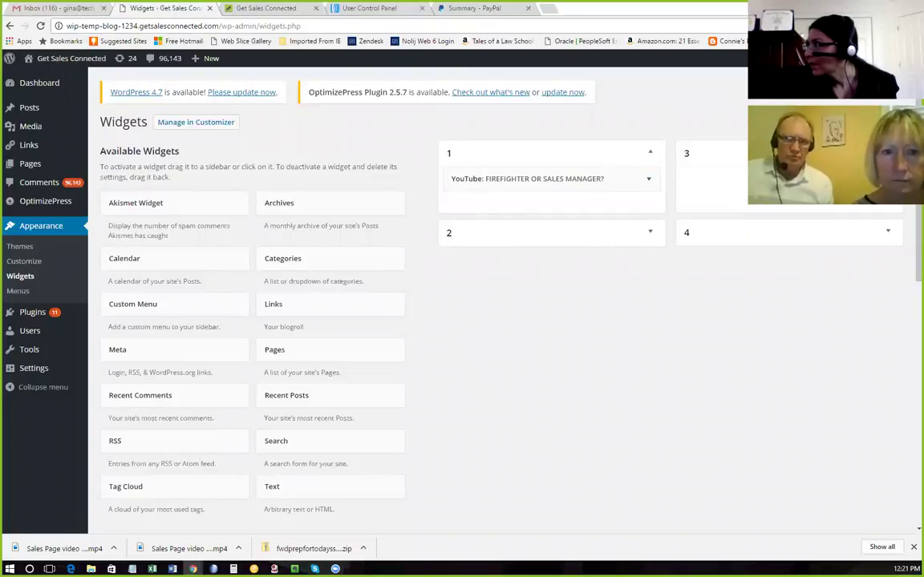
left_click(888, 233)
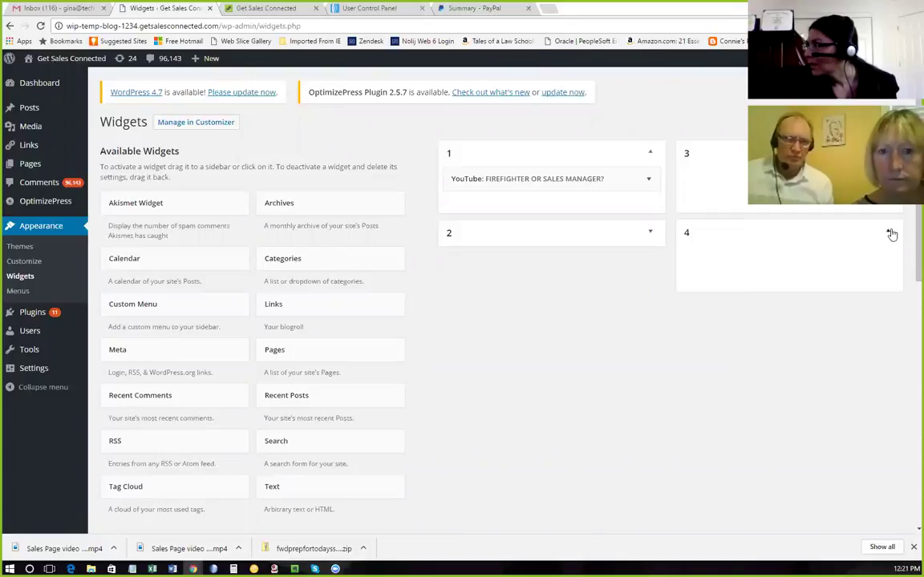
left_click(651, 158)
left_click(651, 159)
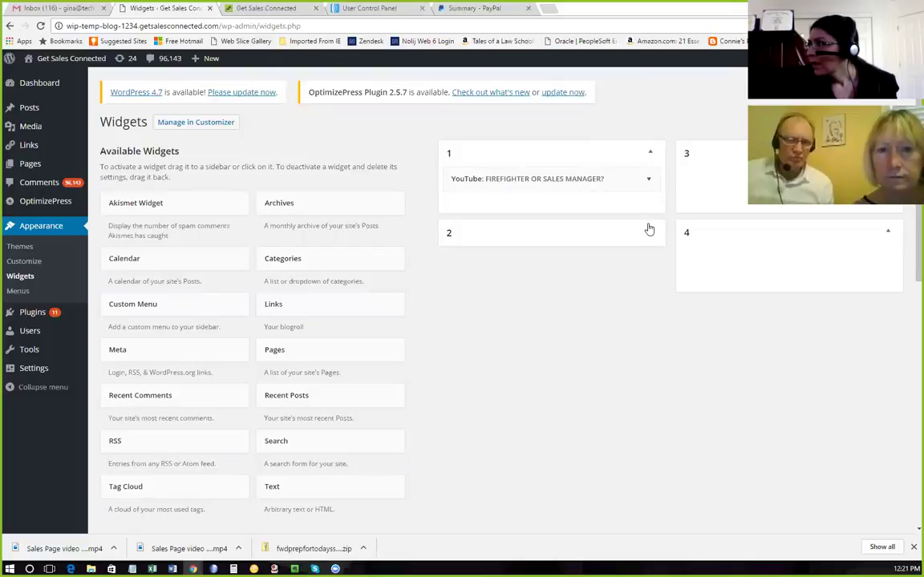
scroll(594, 311, "down", 4)
scroll(594, 312, "down", 3)
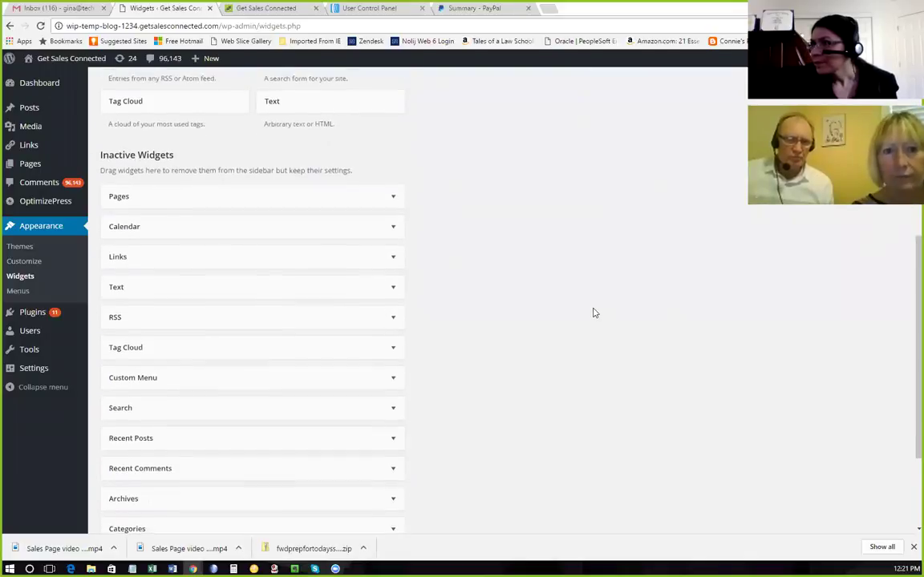
scroll(593, 313, "up", 2)
scroll(594, 313, "down", 2)
scroll(593, 311, "up", 7)
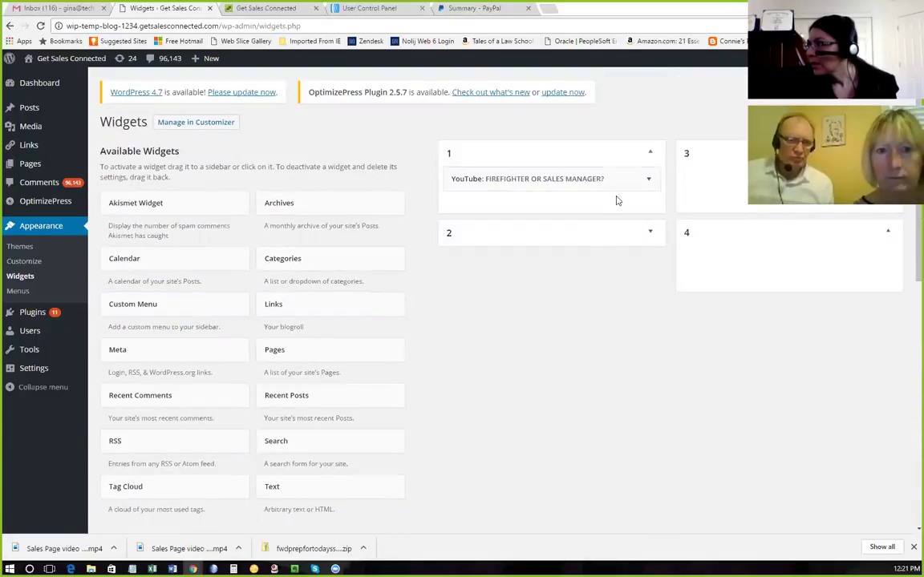
left_click(654, 154)
left_click(652, 154)
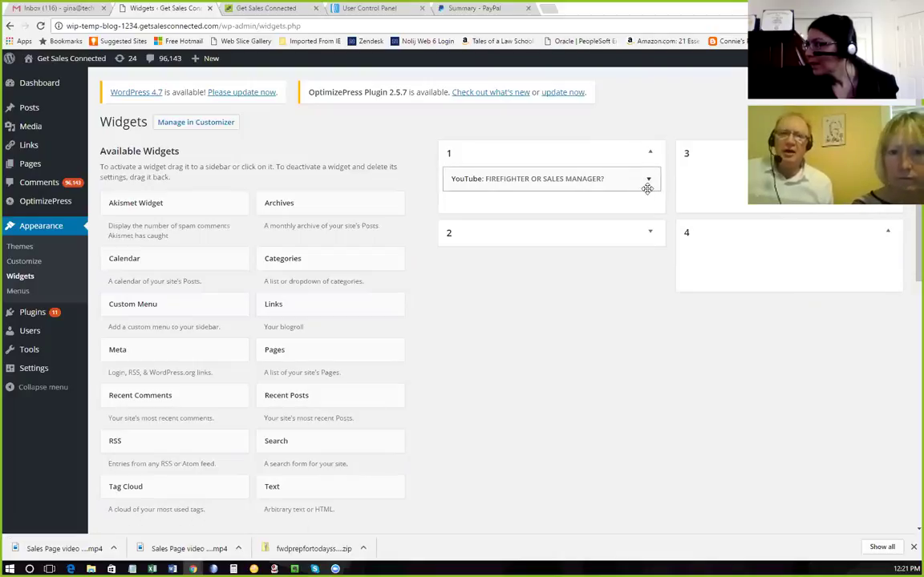
left_click(650, 233)
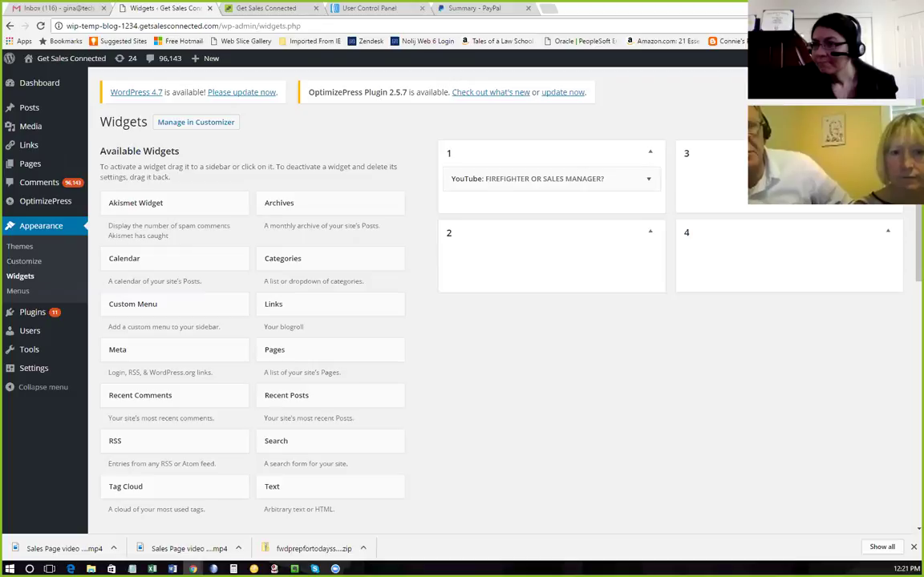
left_click(887, 233)
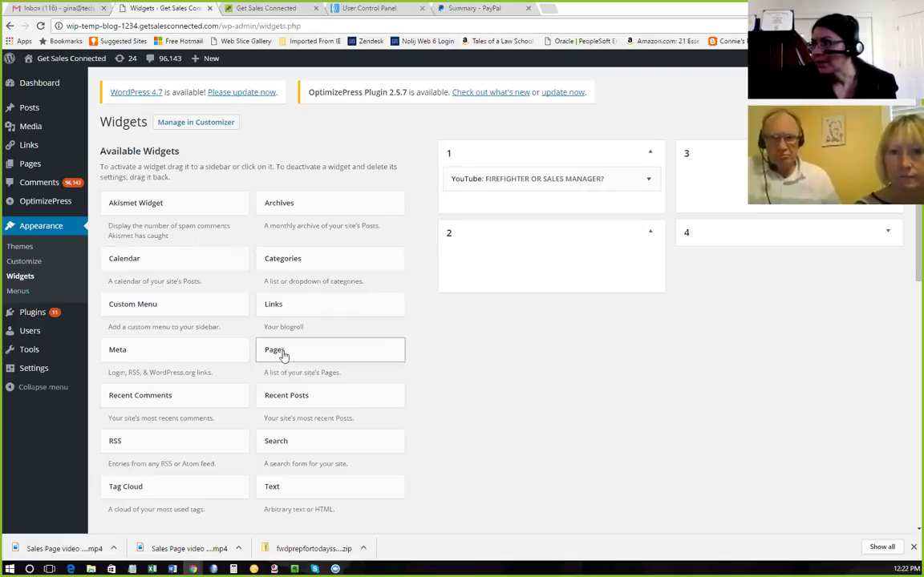
left_click(650, 235)
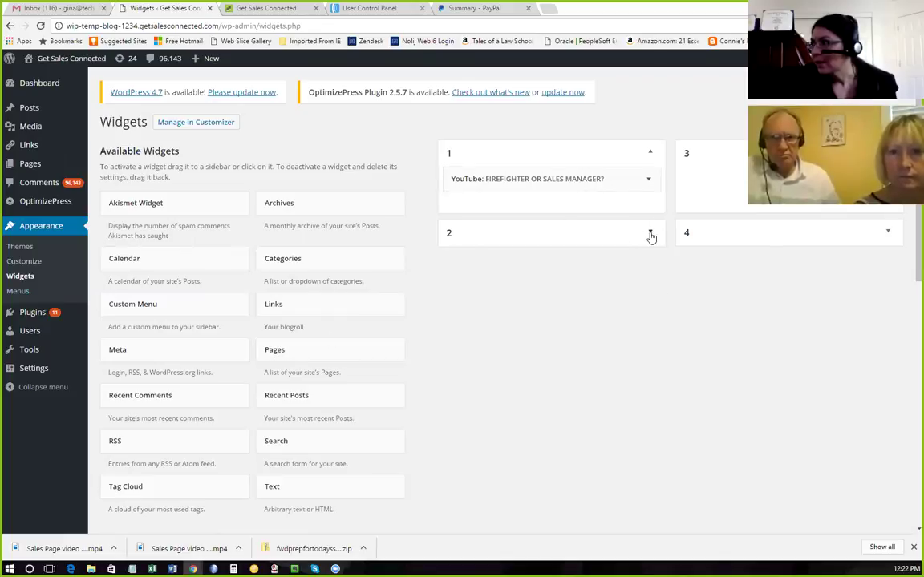
mouse_move(291, 351)
left_mouse_down()
mouse_move(545, 251)
mouse_move(488, 249)
mouse_move(481, 262)
mouse_move(299, 354)
left_mouse_up()
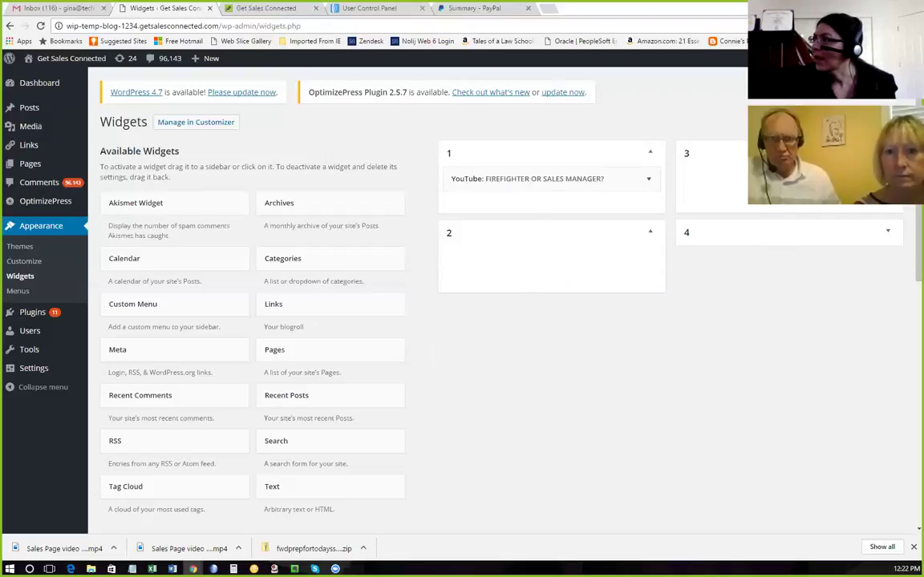
scroll(797, 274, "down", 8)
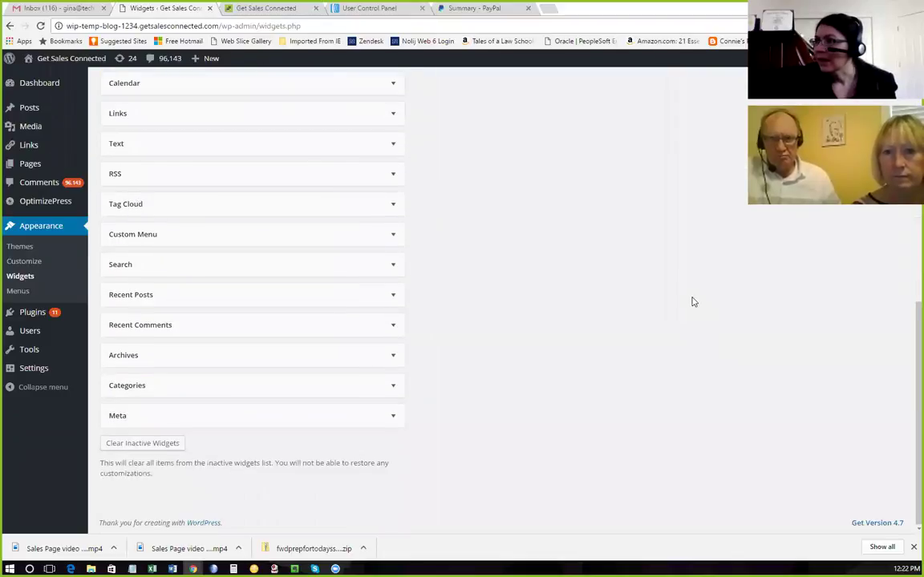
scroll(693, 302, "up", 5)
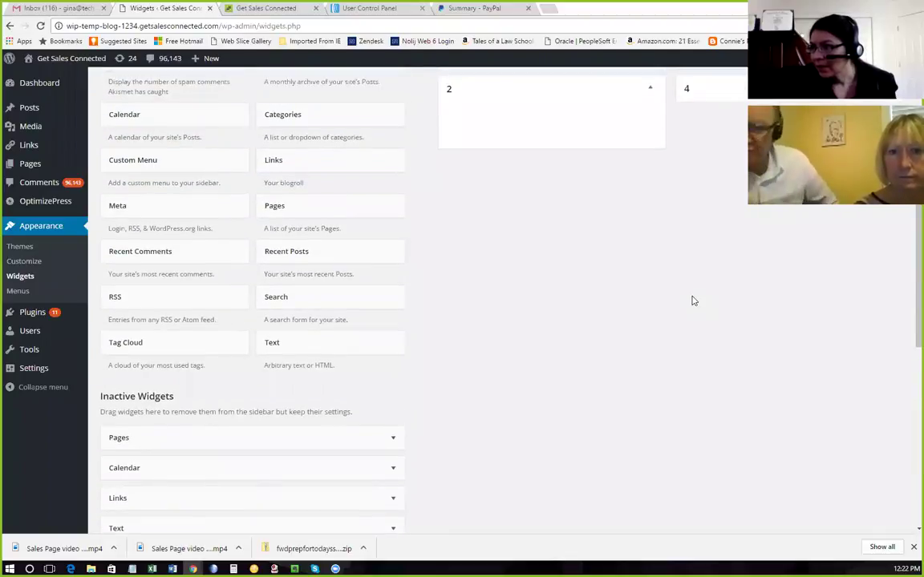
scroll(694, 301, "up", 3)
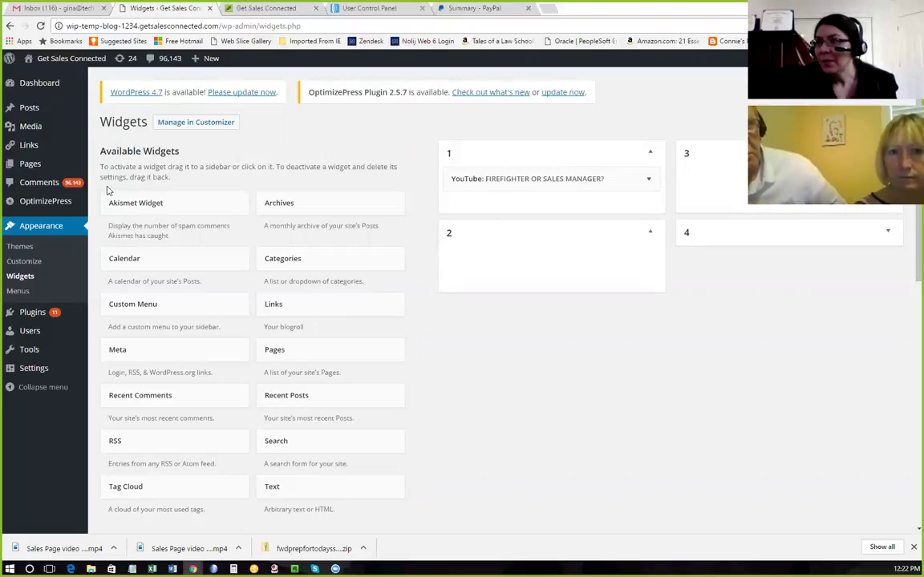
mouse_move(35, 352)
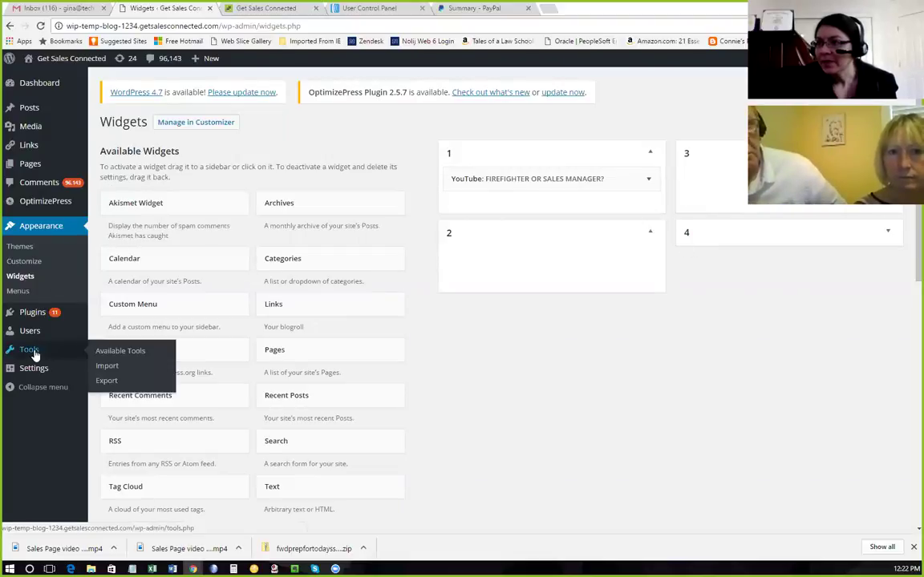
left_click(109, 380)
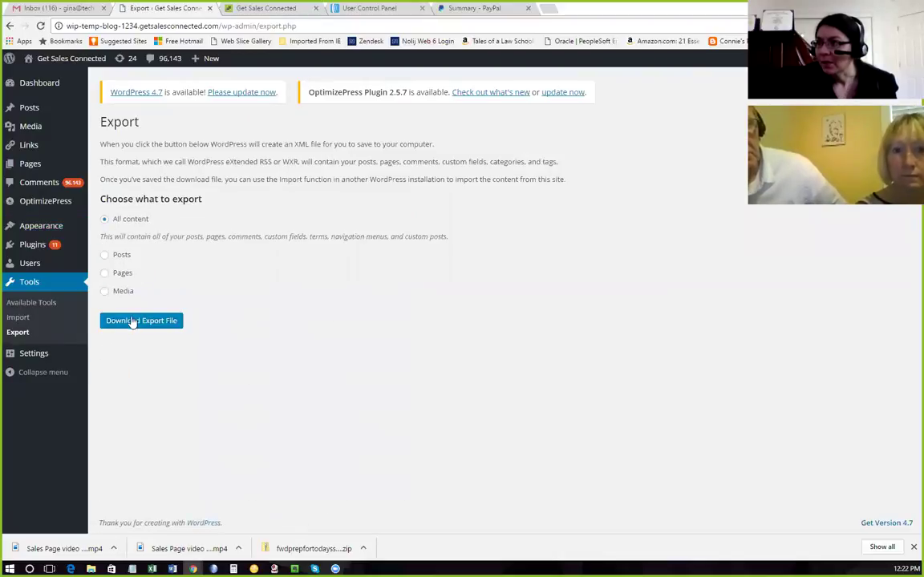
Download the All content XML export file, then return to the live site.
left_click(135, 322)
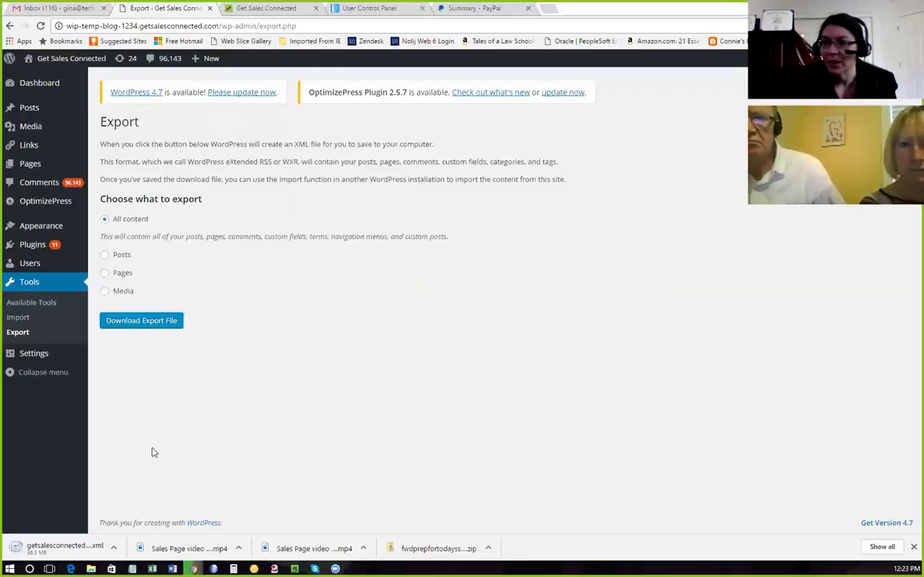
mouse_move(65, 66)
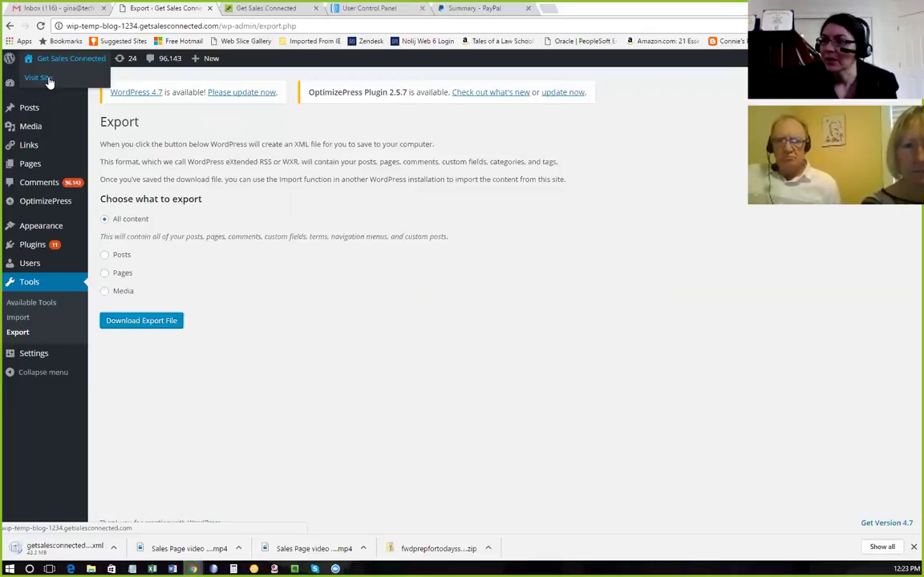
left_click(58, 80)
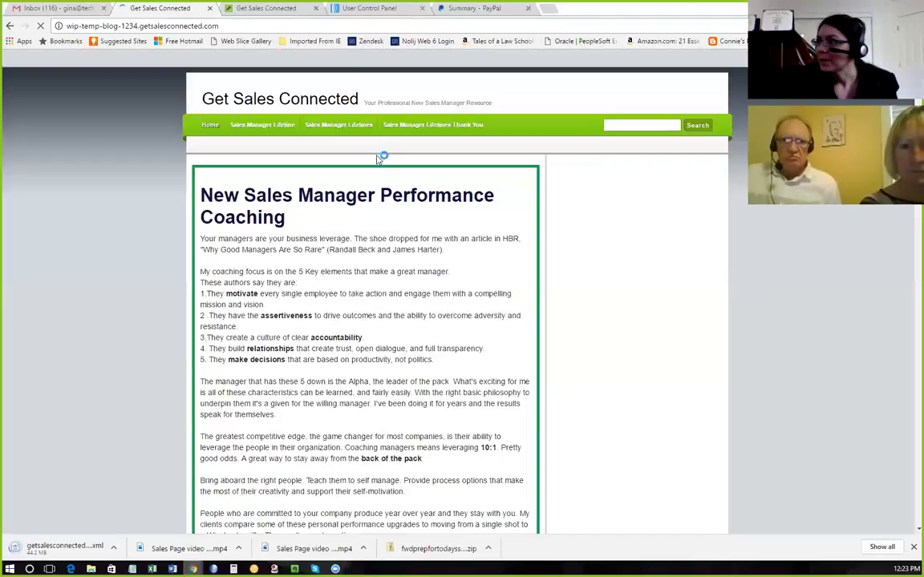
scroll(358, 249, "down", 5)
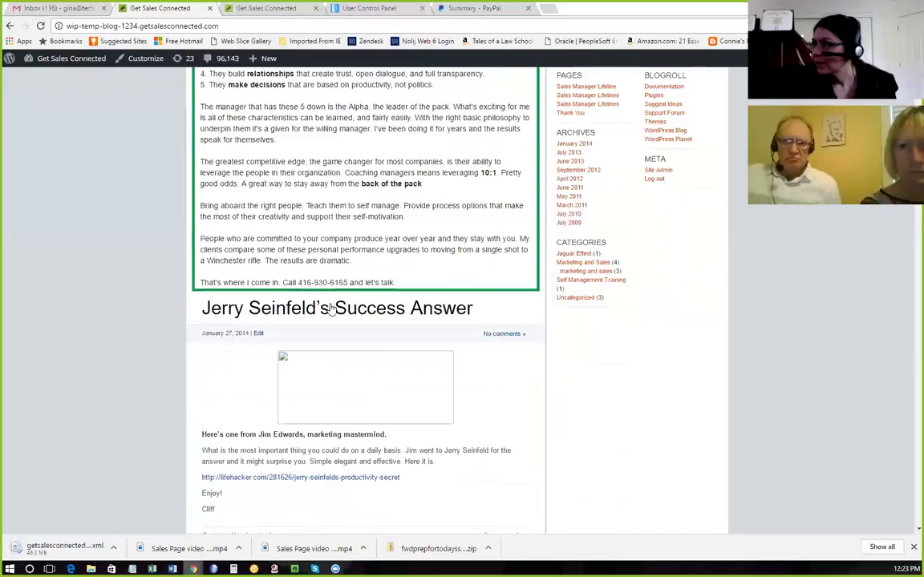
scroll(330, 223, "down", 2)
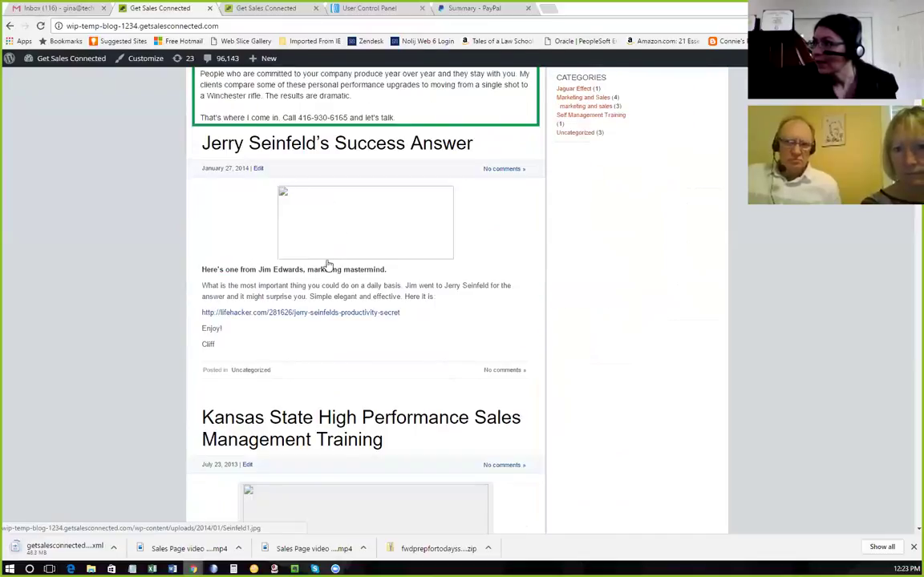
scroll(327, 266, "down", 3)
scroll(328, 281, "down", 4)
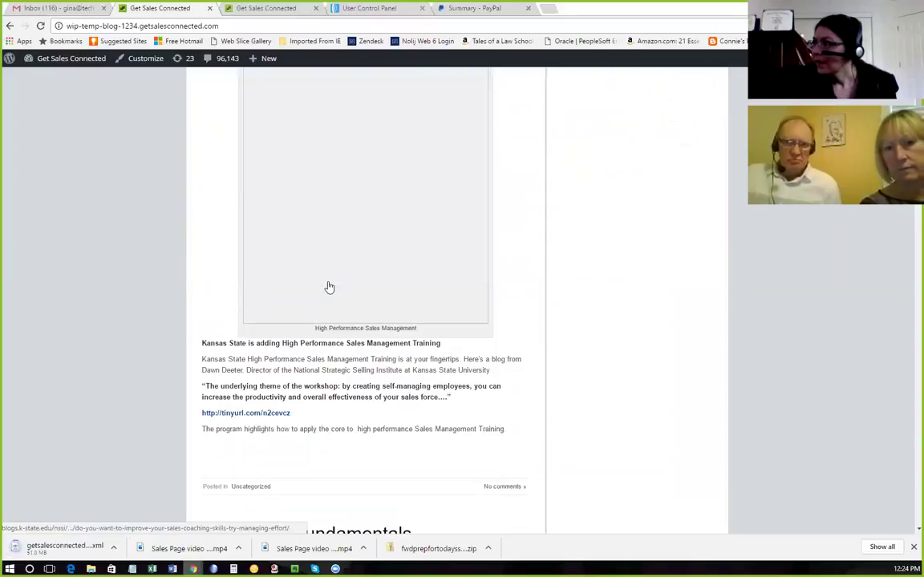
scroll(328, 286, "down", 1)
scroll(326, 286, "up", 3)
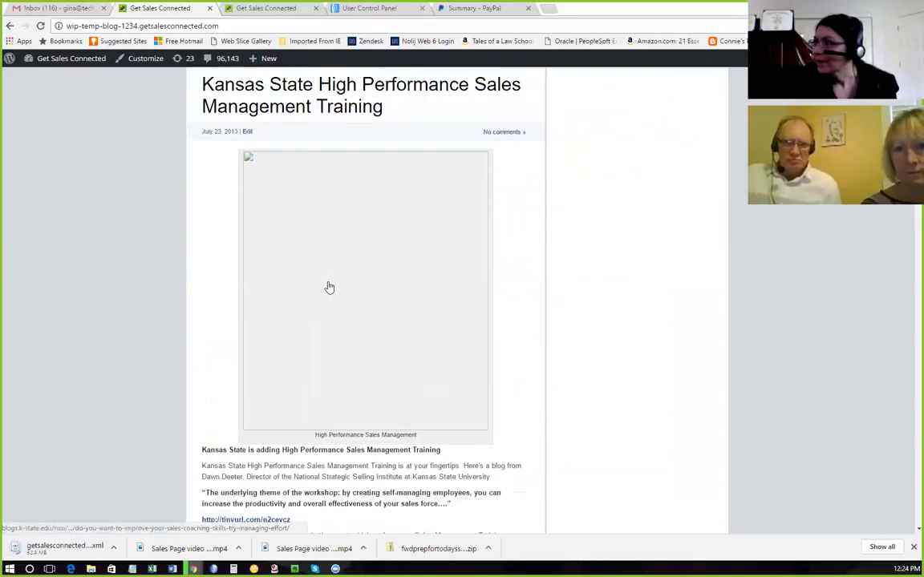
scroll(328, 288, "up", 4)
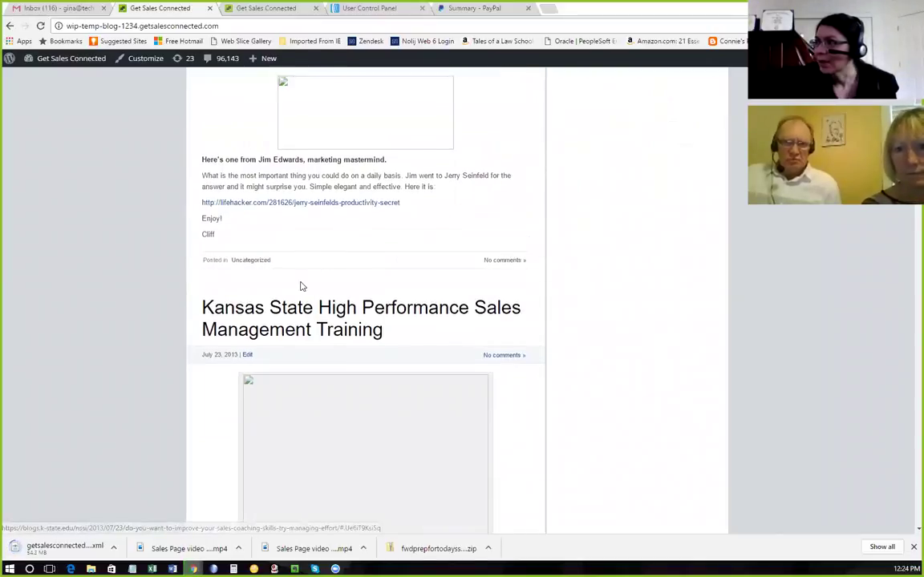
scroll(302, 285, "up", 2)
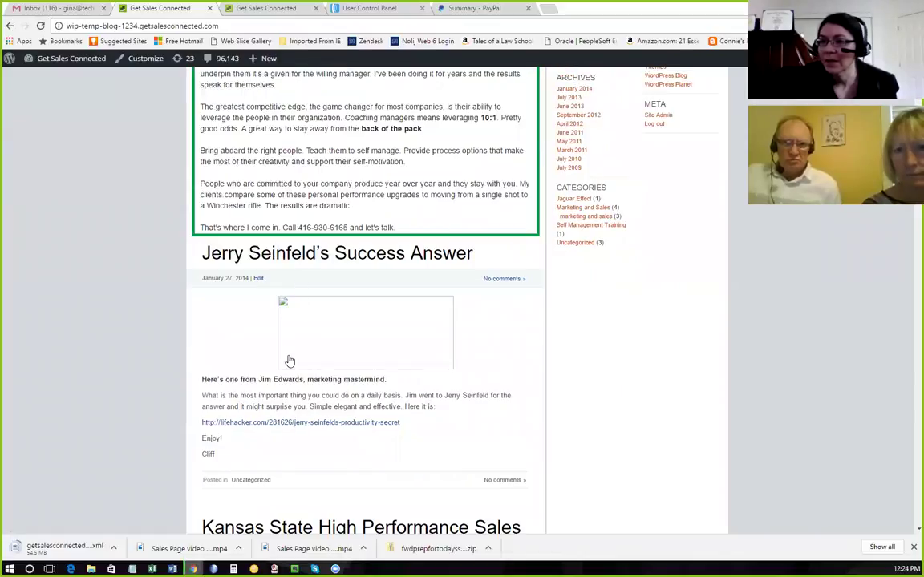
scroll(334, 385, "up", 1)
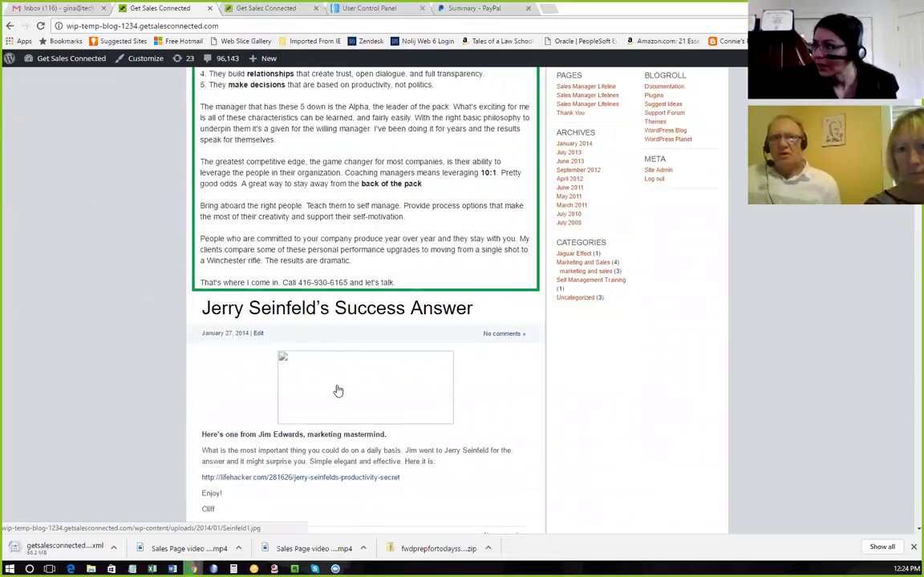
scroll(342, 297, "up", 2)
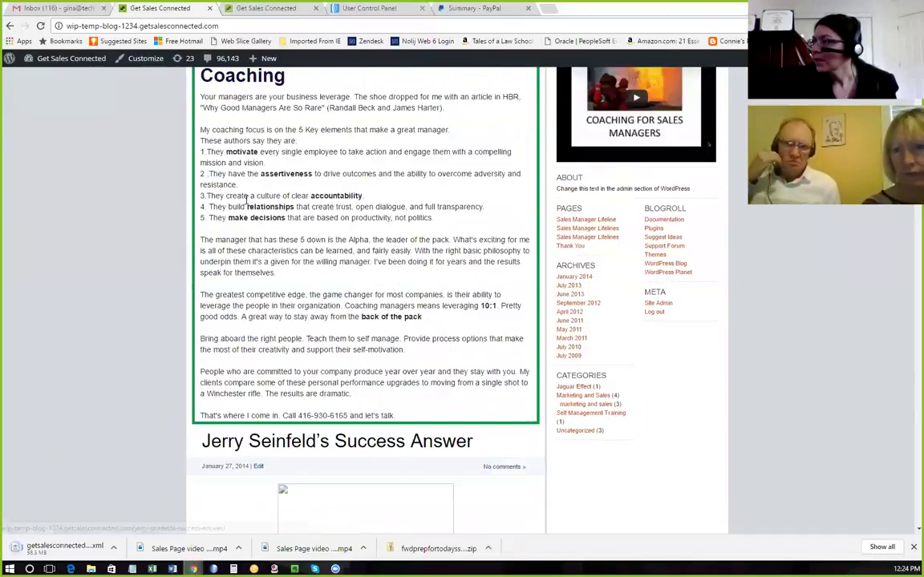
scroll(246, 201, "up", 2)
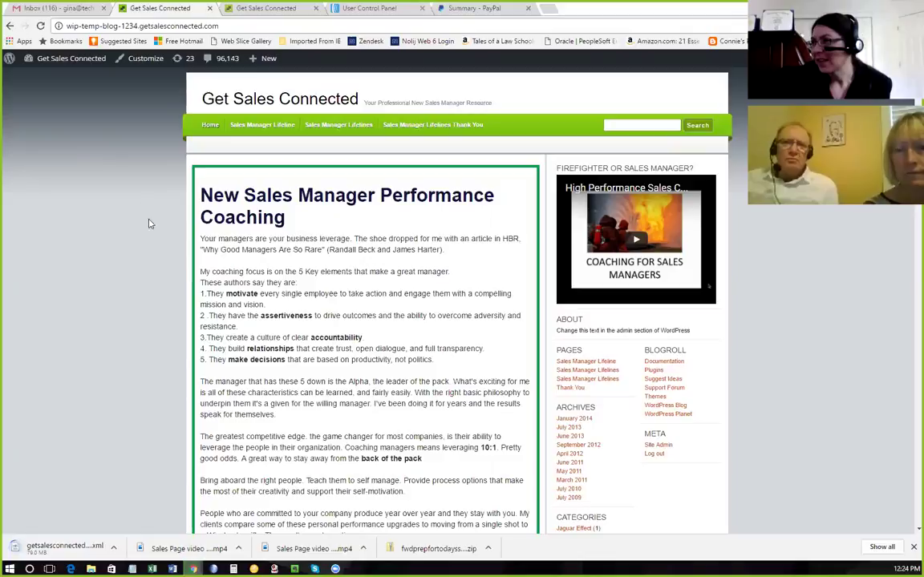
scroll(272, 231, "down", 2)
scroll(272, 232, "down", 4)
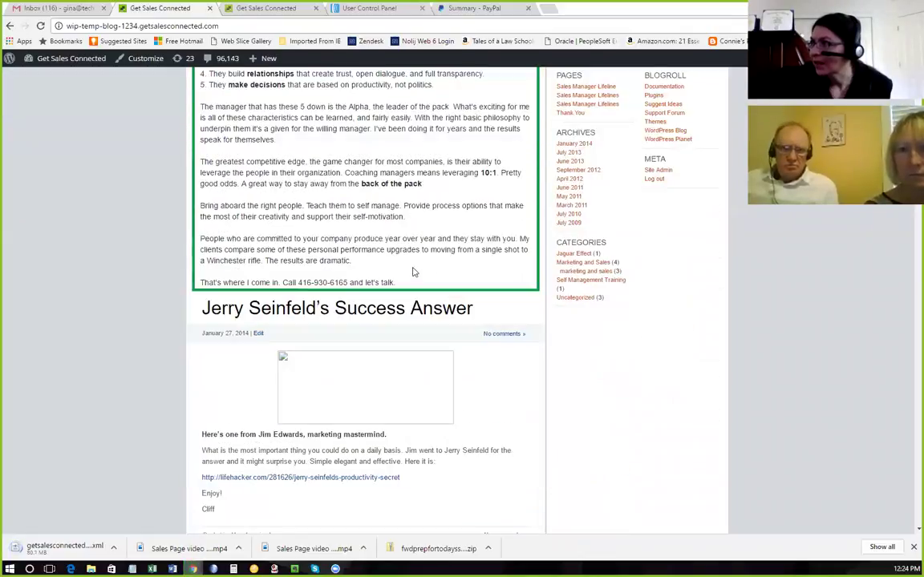
scroll(411, 271, "down", 5)
scroll(407, 273, "down", 5)
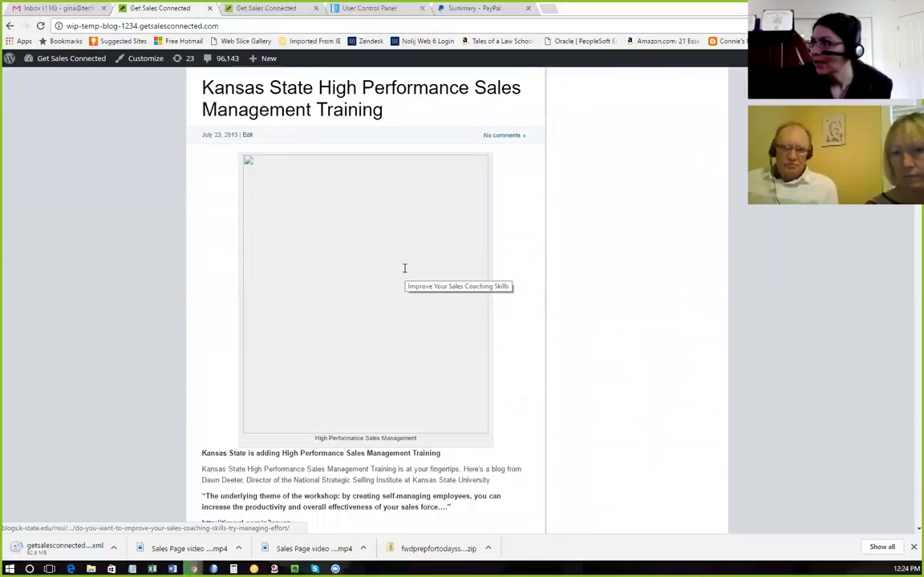
scroll(295, 199, "down", 6)
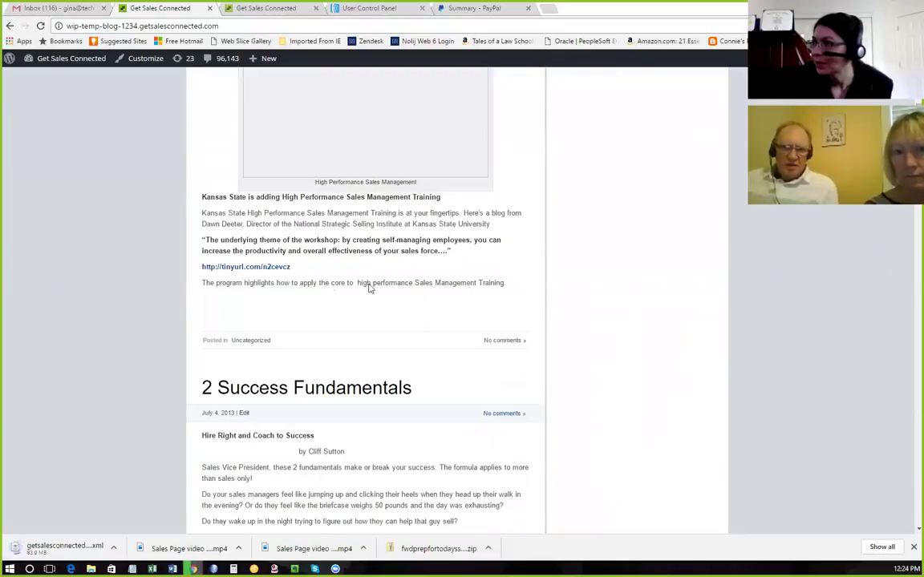
scroll(344, 258, "down", 10)
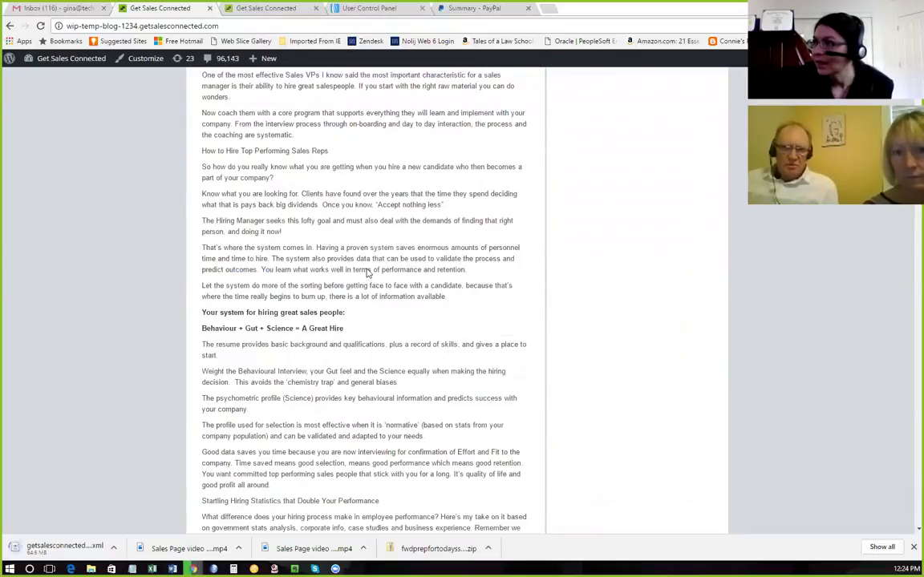
scroll(358, 260, "up", 15)
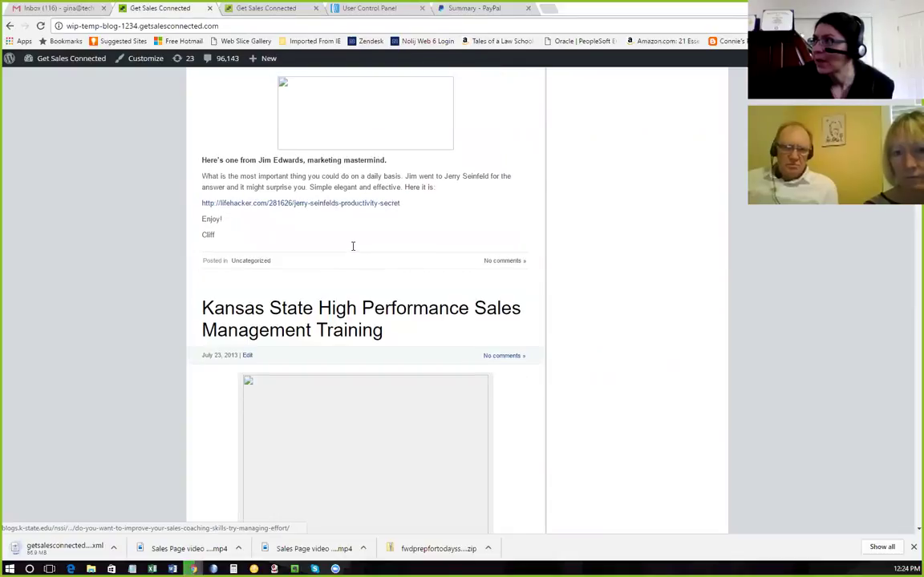
scroll(353, 245, "up", 15)
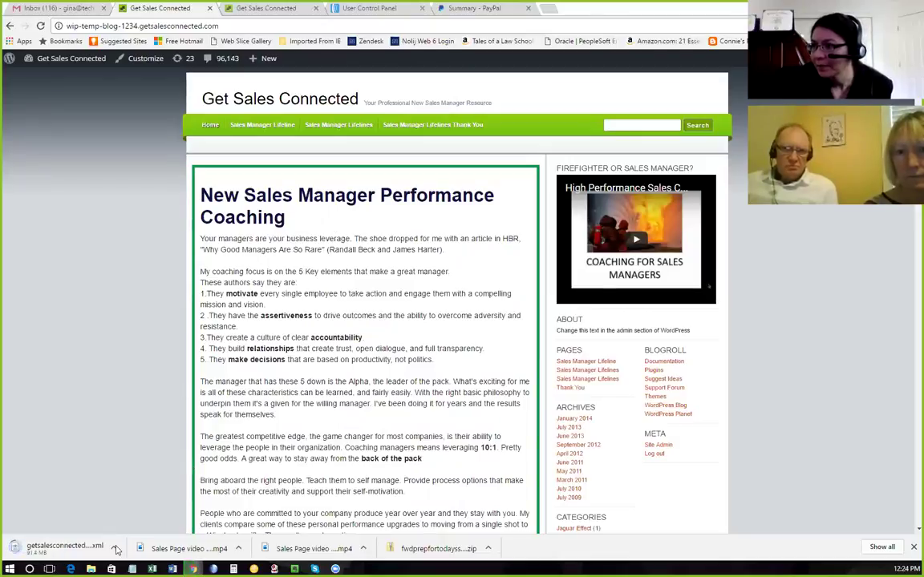
mouse_move(42, 61)
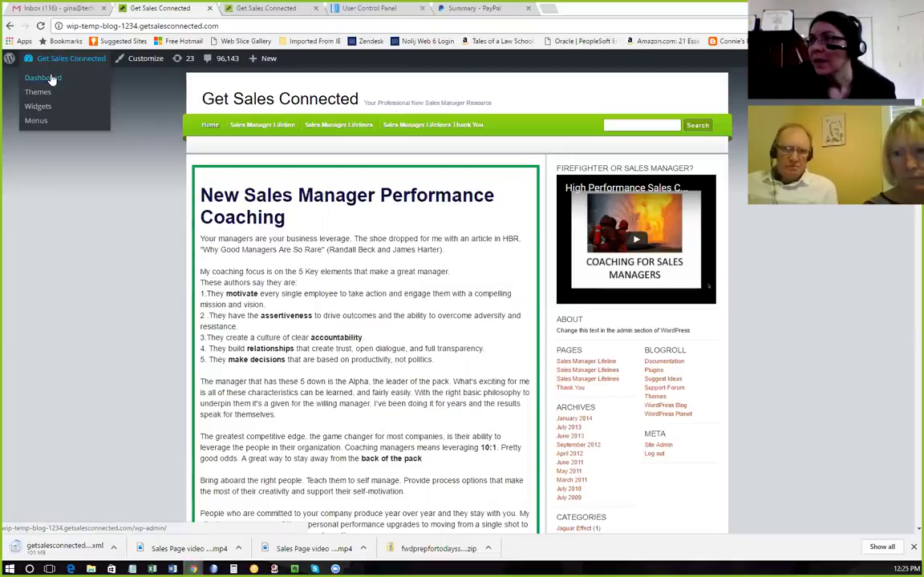
Go to the admin Dashboard and start a new OptimizePress page.
left_click(51, 84)
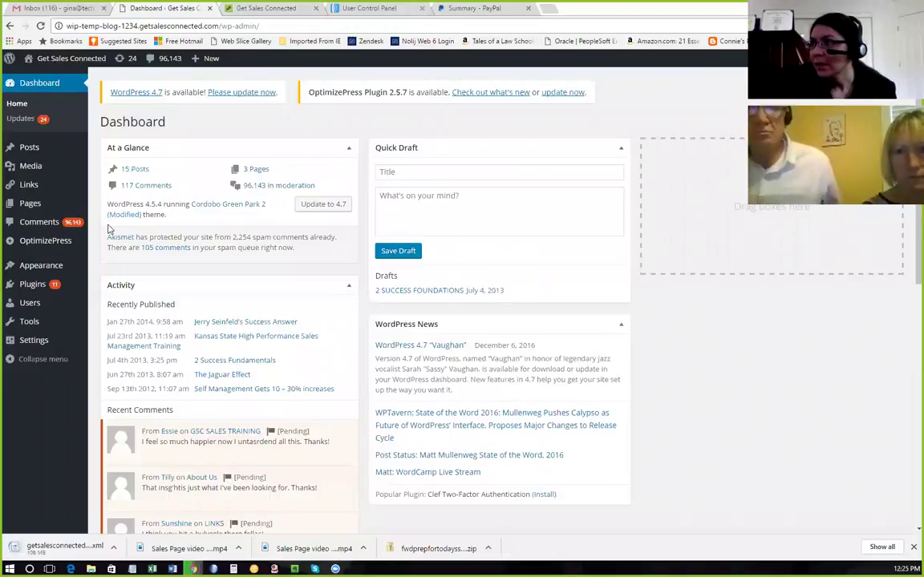
mouse_move(48, 244)
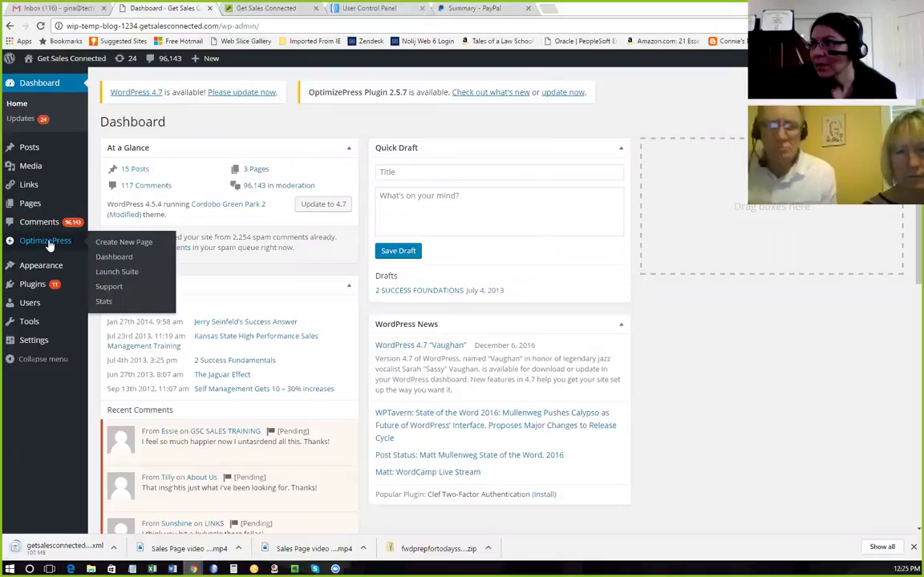
left_click(126, 243)
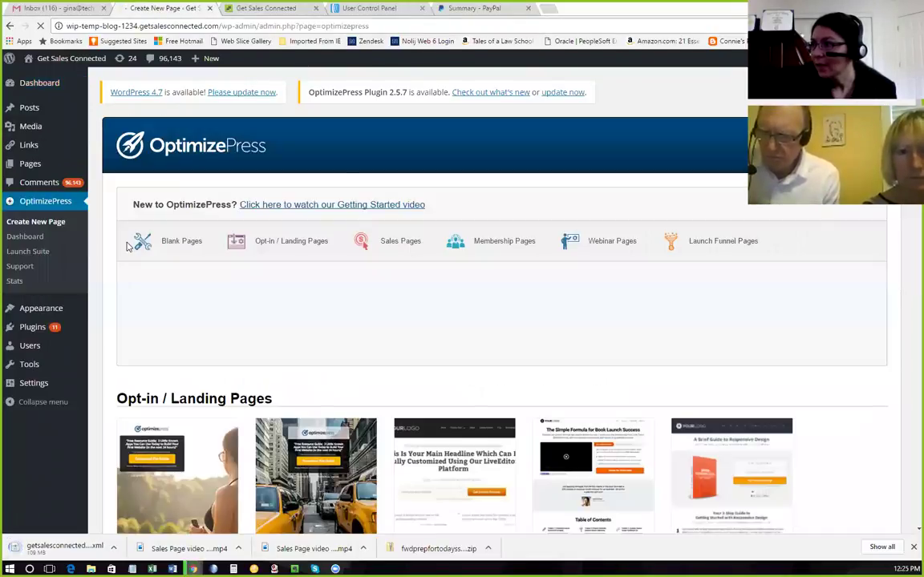
Browse the OptimizePress template gallery down to the Thank You Pages templates.
left_click(142, 242)
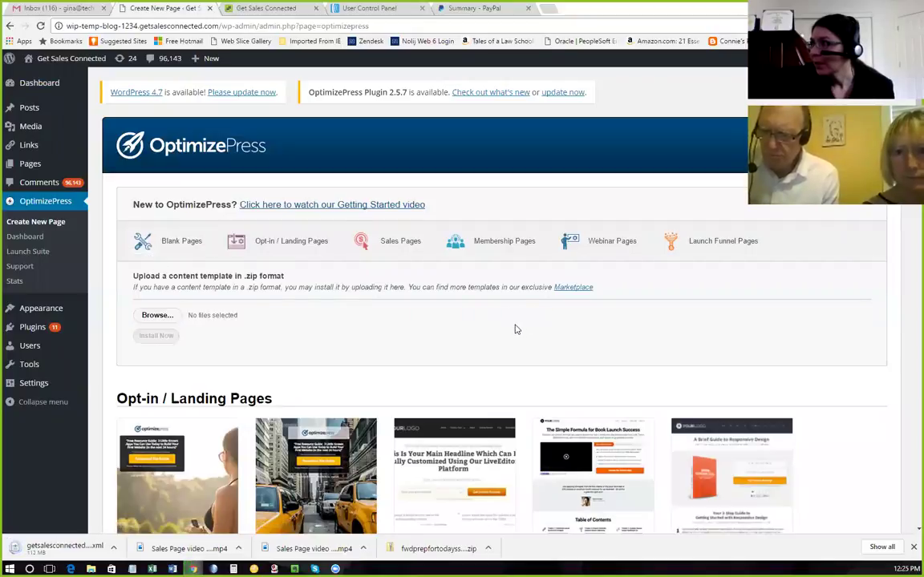
scroll(517, 329, "down", 1)
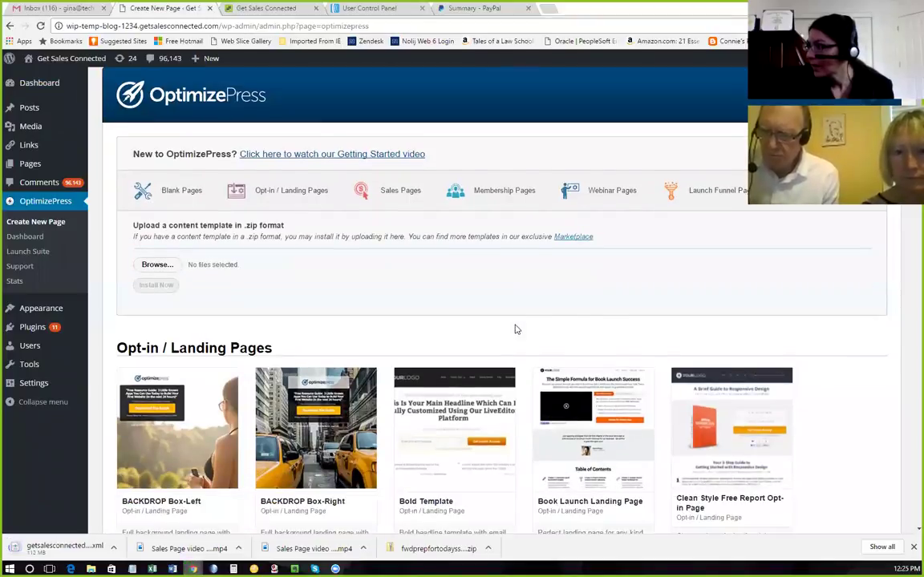
scroll(516, 328, "down", 3)
scroll(516, 329, "down", 8)
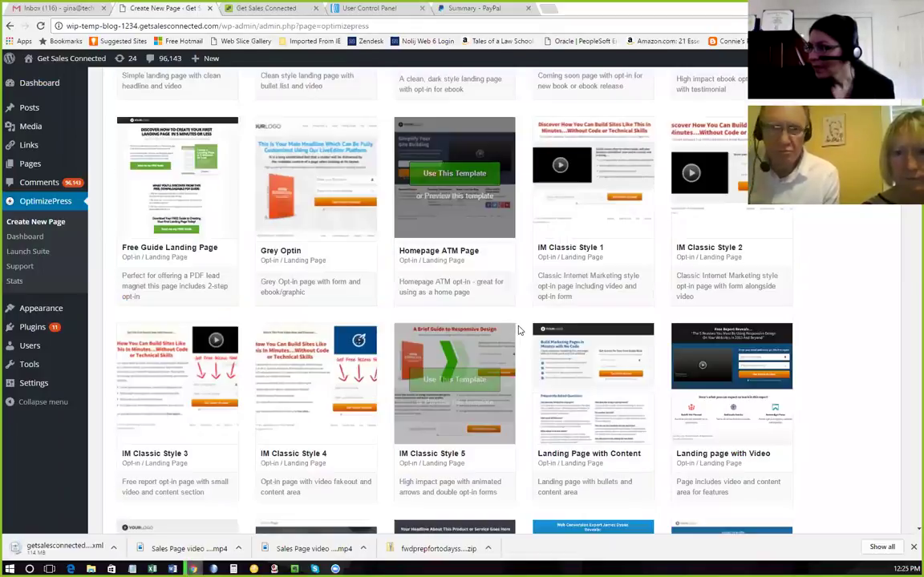
scroll(470, 404, "down", 10)
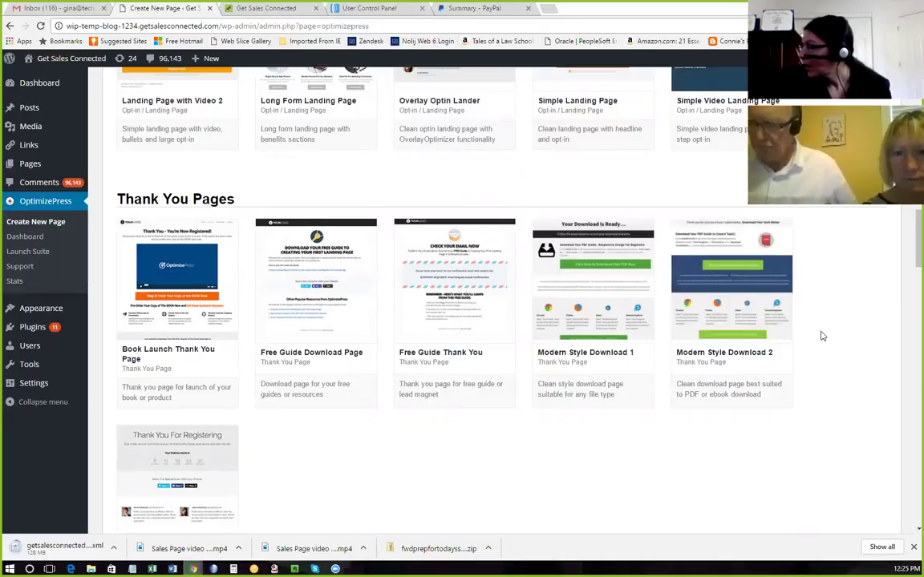
mouse_move(752, 333)
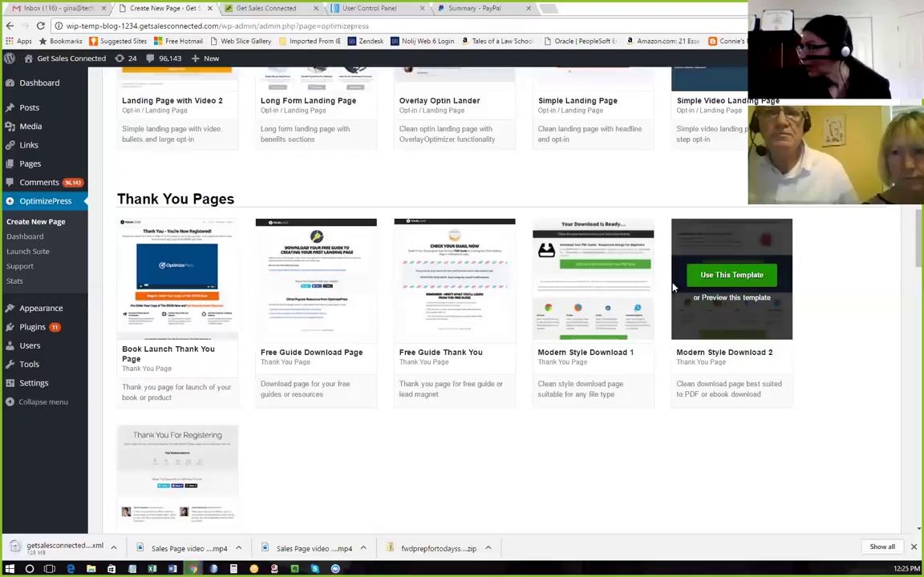
mouse_move(595, 253)
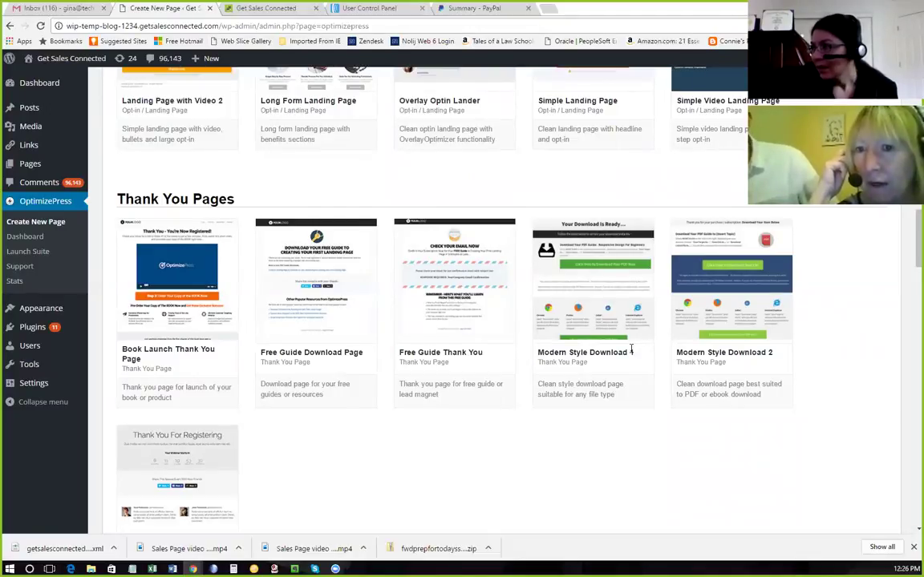
mouse_move(616, 316)
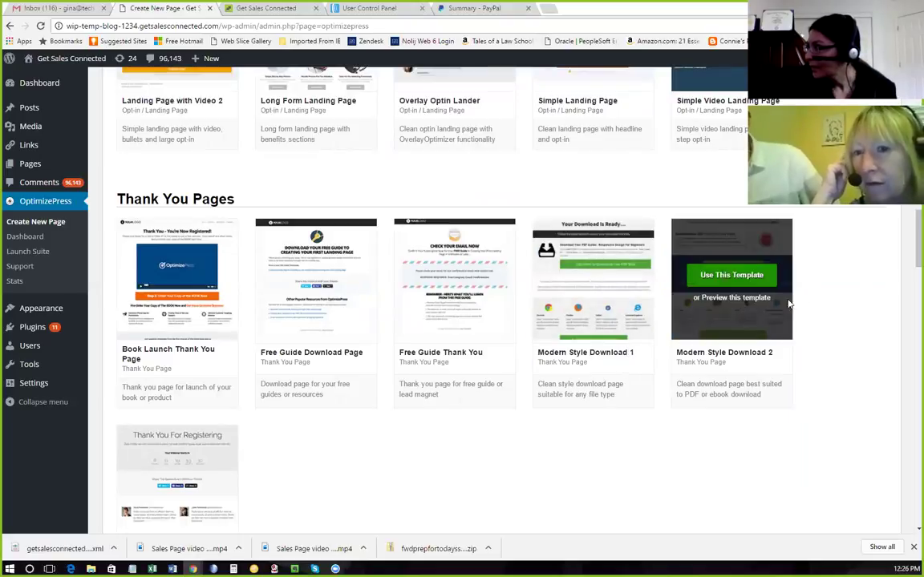
mouse_move(747, 277)
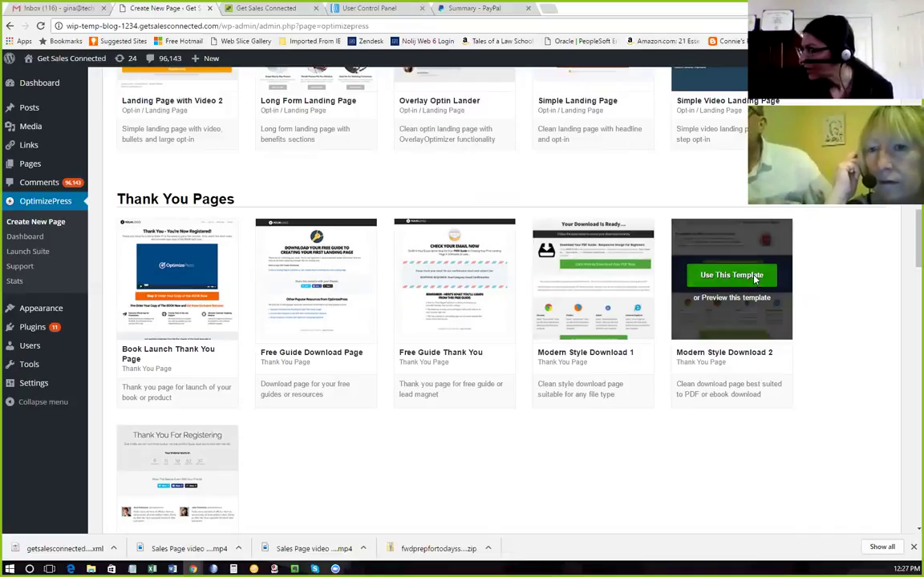
Choose the Modern Style Download 2 template and name the page 'Laser Coaching Leader Mastery Program Thank You'.
left_click(754, 278)
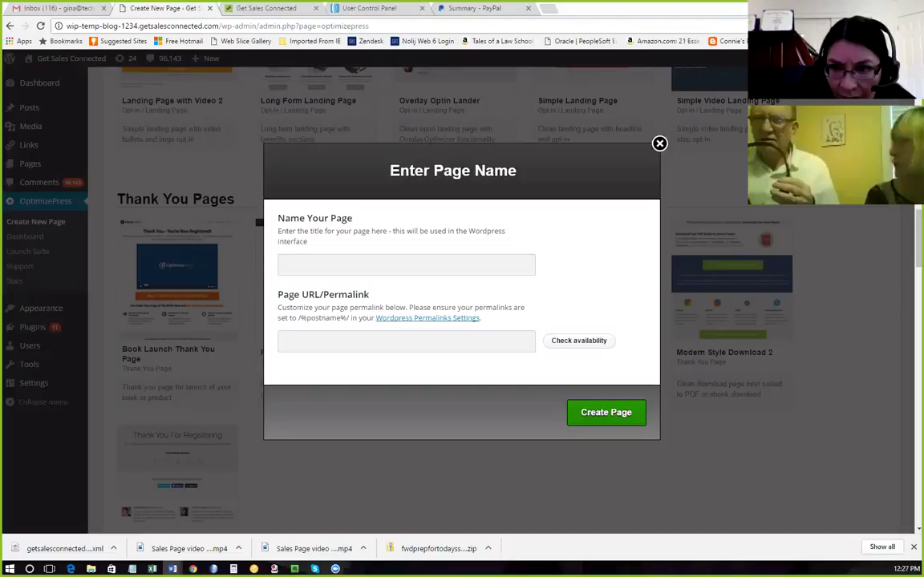
left_click(291, 264)
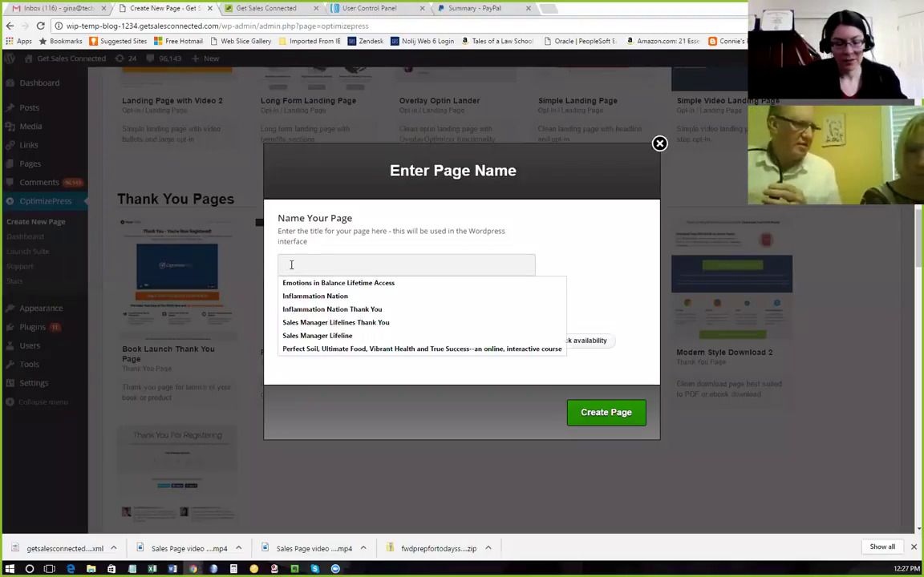
type("Laser Coaching")
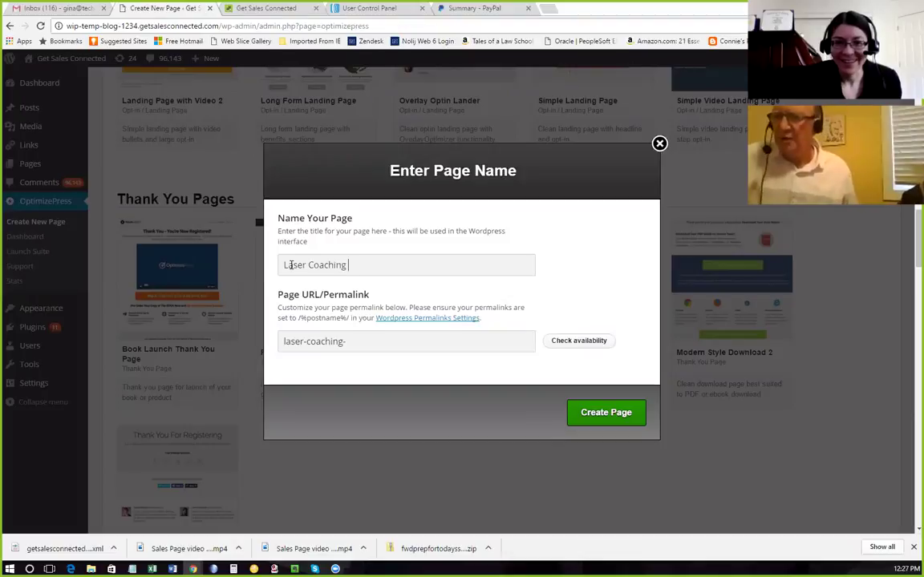
type("Lead")
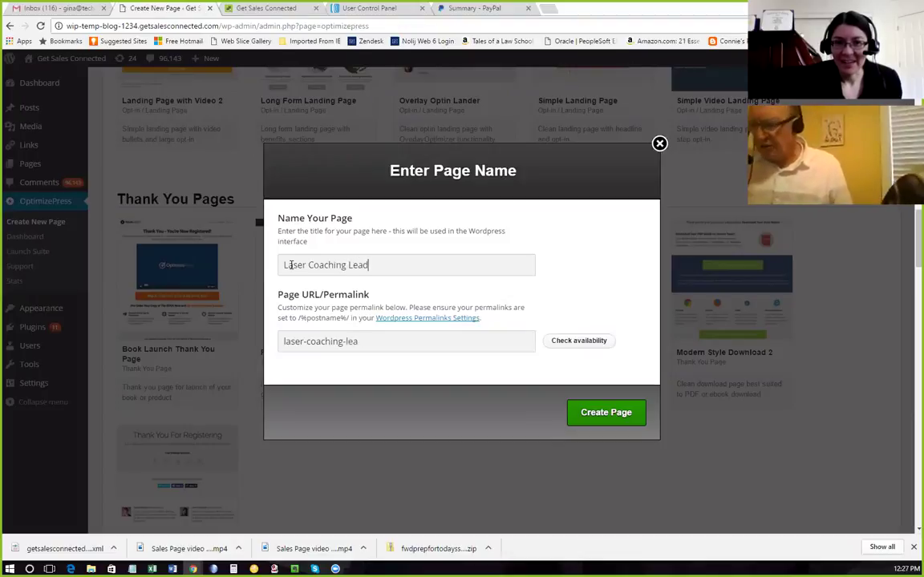
type("er Mastery")
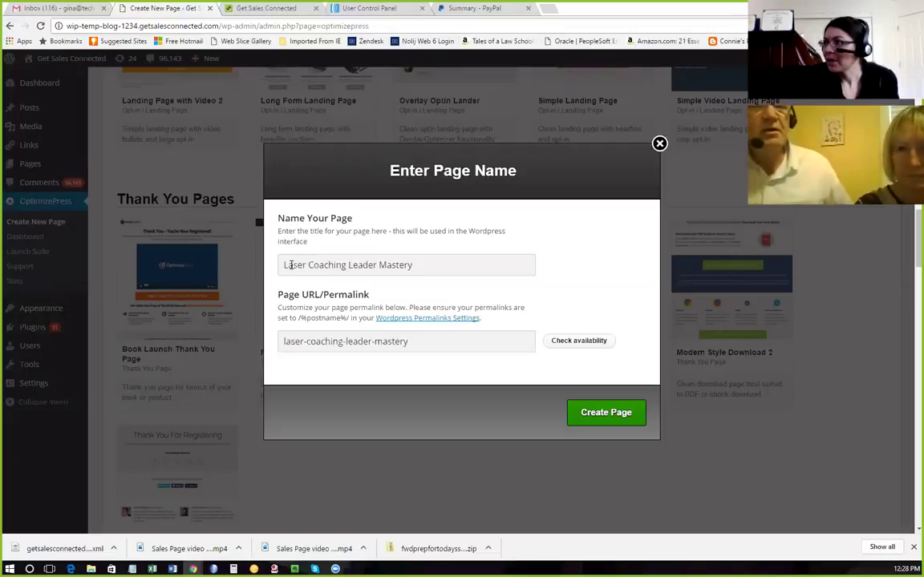
type("P")
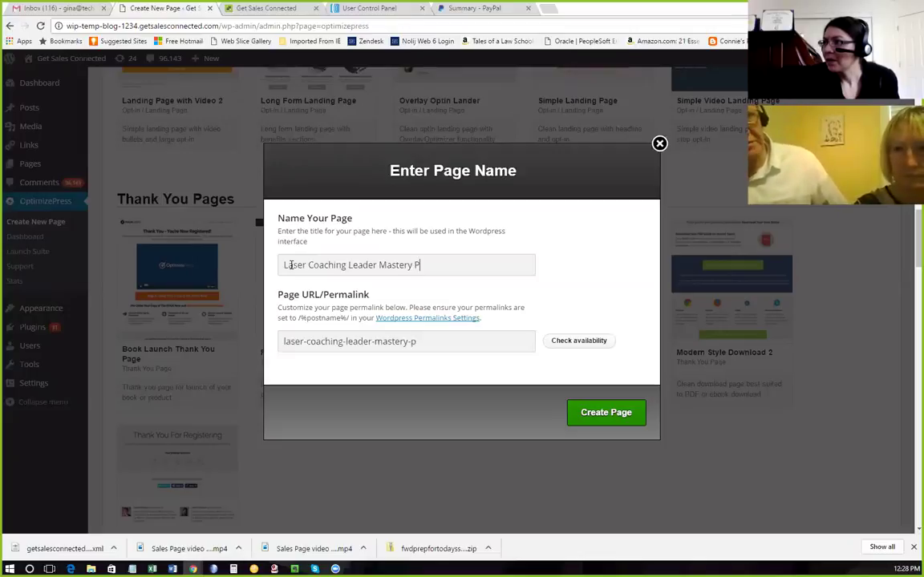
type("rogram ")
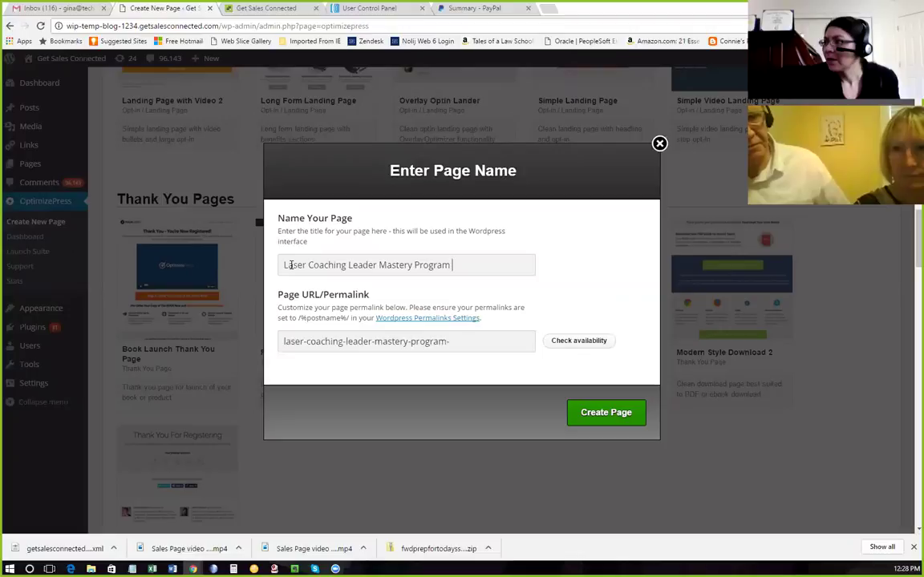
type("Thank You")
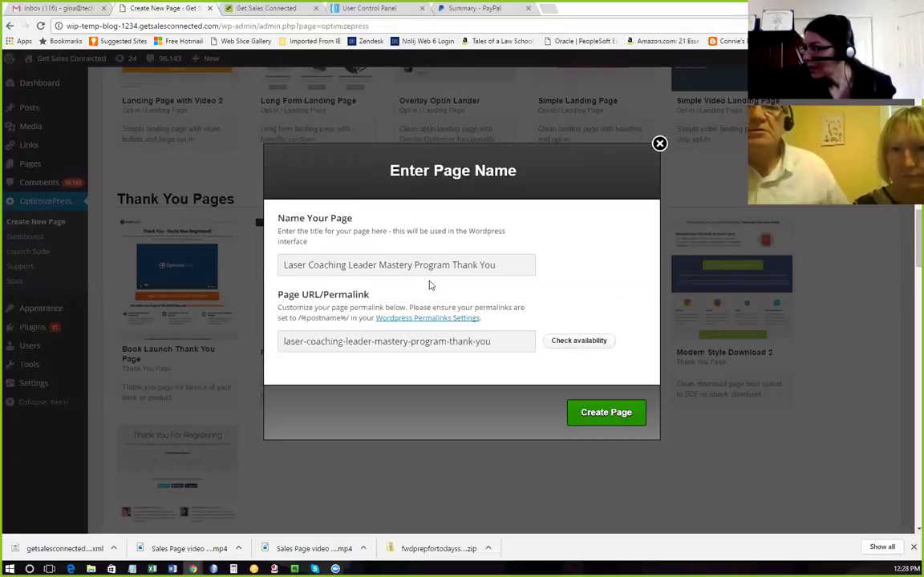
Create the thank-you page and open its headline in the LiveEditor.
left_click(607, 414)
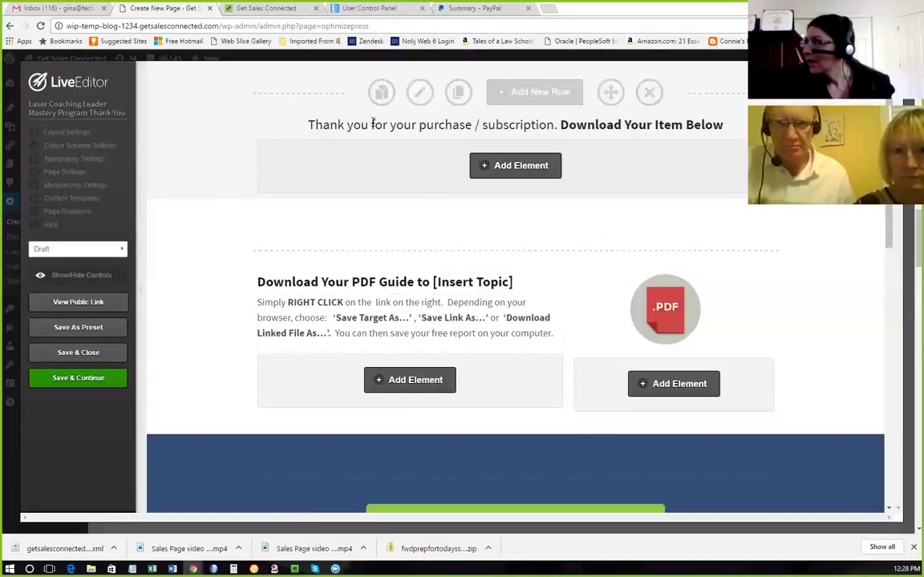
left_click(698, 128)
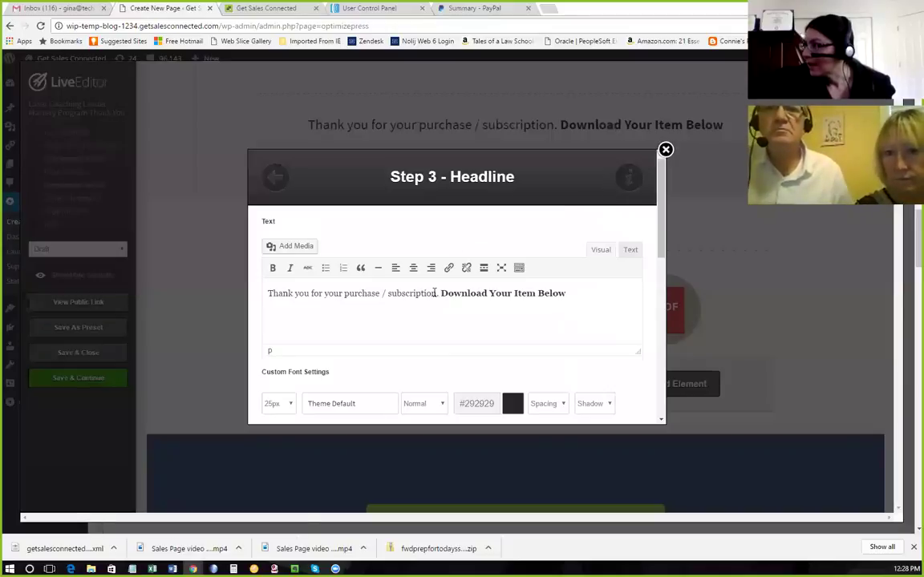
Delete '/ subscription' from the headline, fix the period after 'purchase', and select 'Download Your Item Below'.
left_click_drag(435, 294, 380, 295)
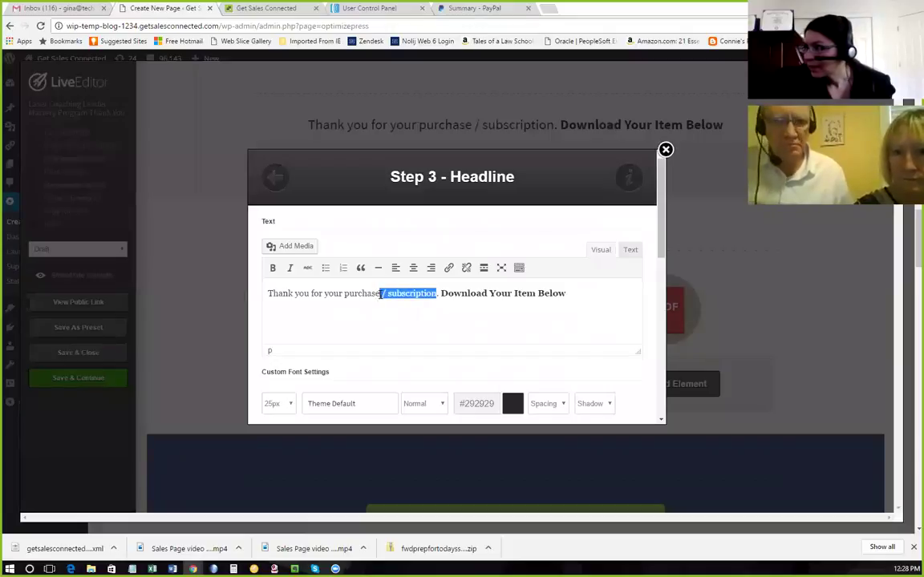
key("BackSpace")
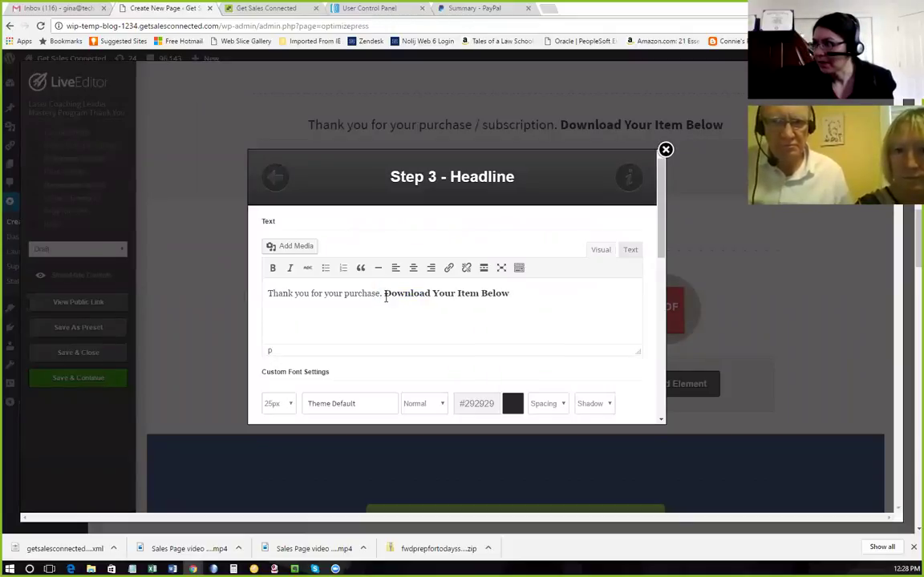
type(".")
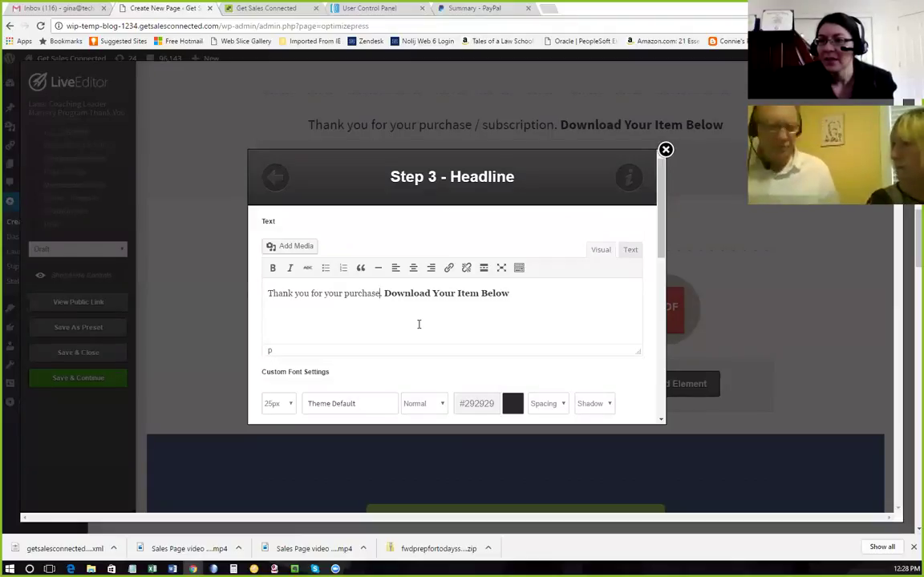
key("BackSpace")
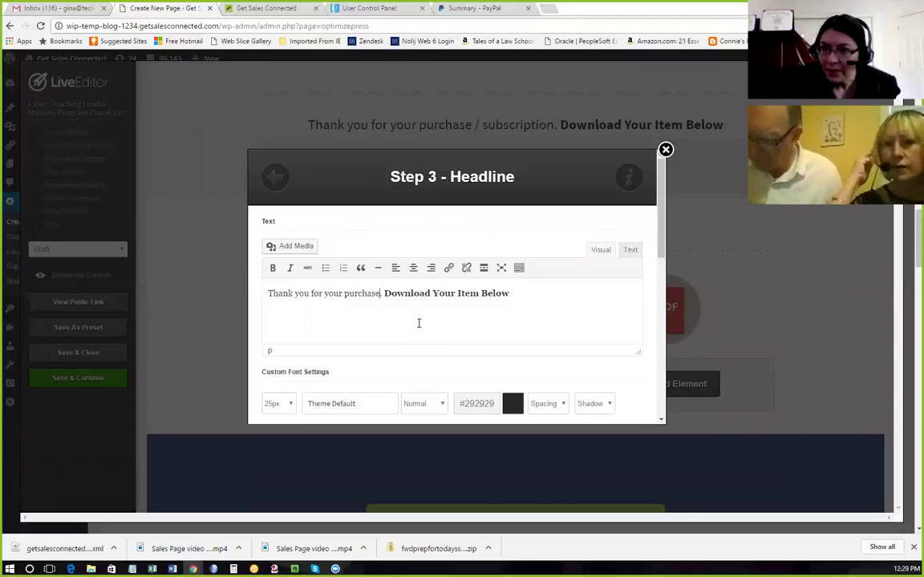
key("BackSpace")
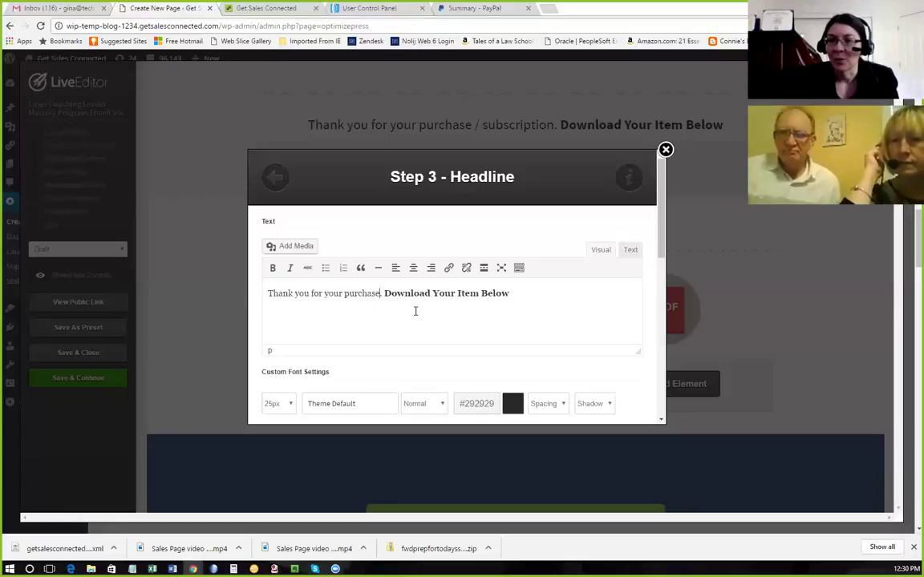
key("BackSpace")
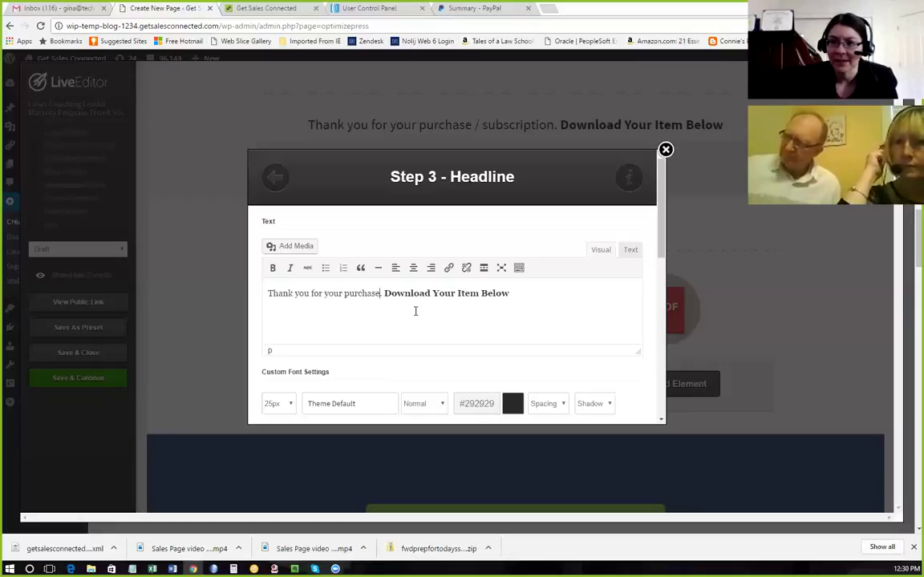
type(".")
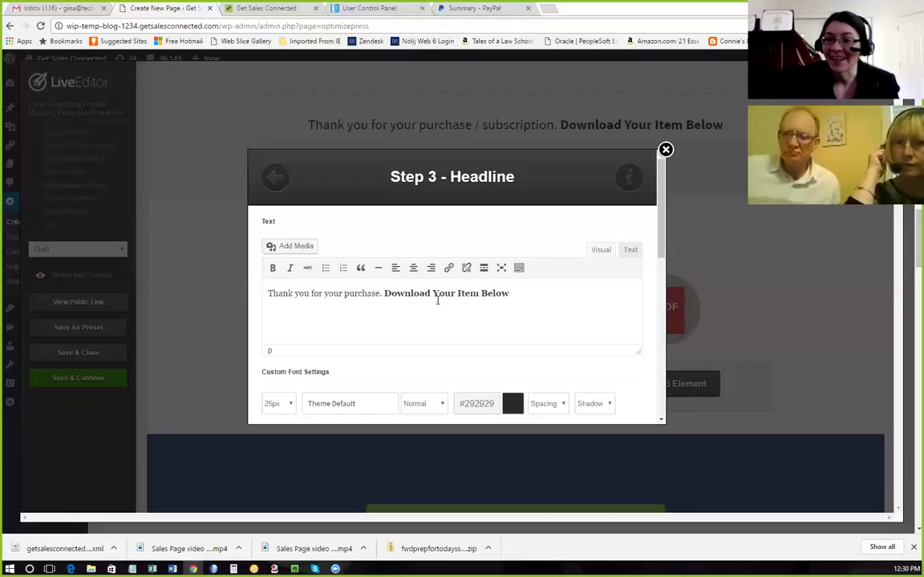
type(".")
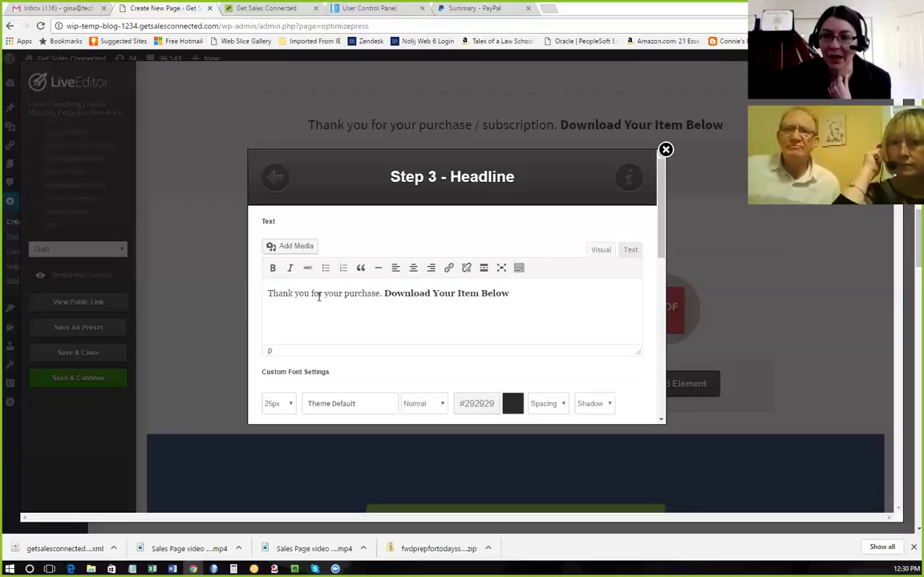
key("BackSpace")
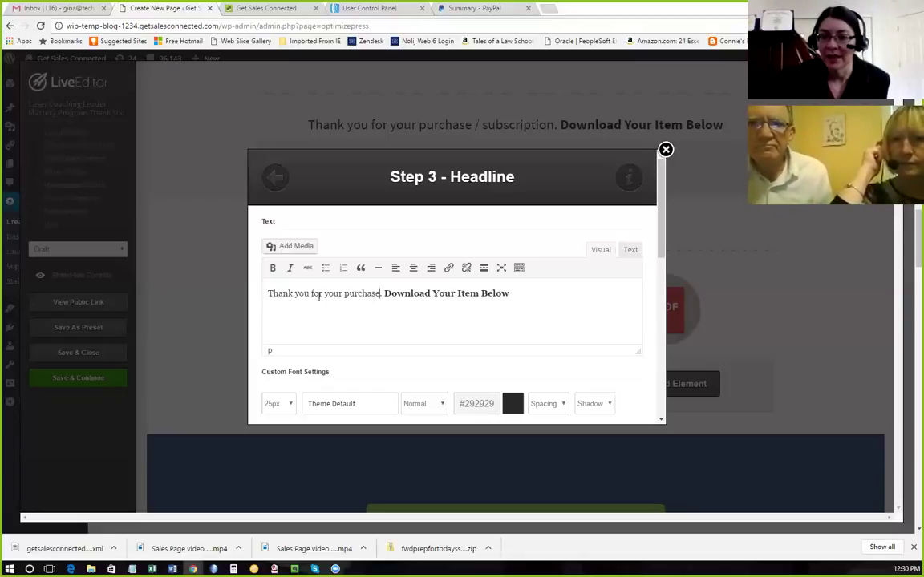
key("BackSpace")
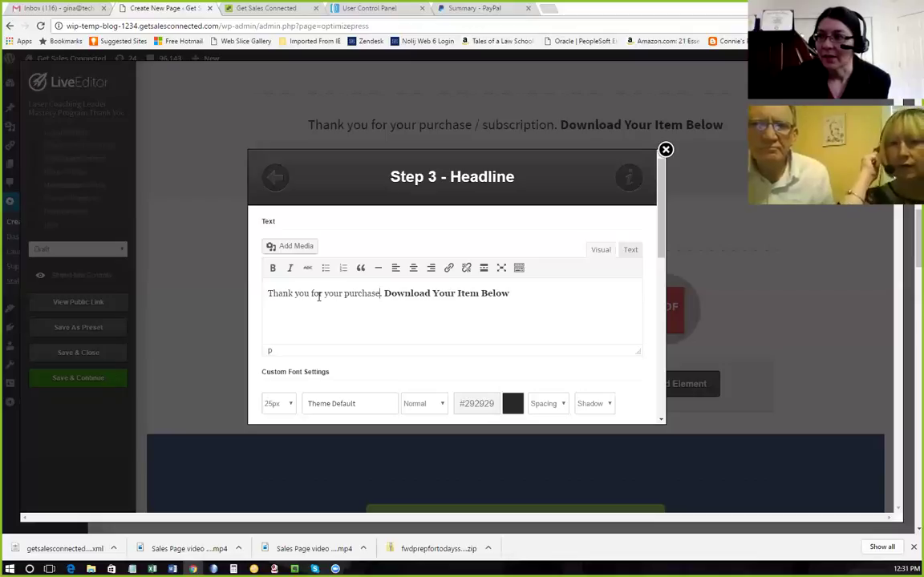
left_click_drag(514, 293, 384, 293)
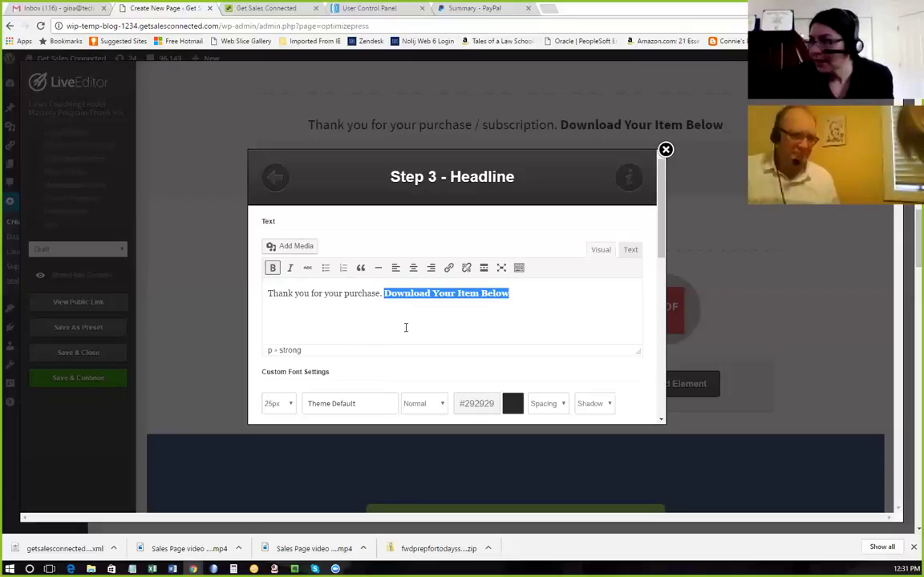
Delete 'Download Your Item Below' and insert the headline 'Thank you for your purchase!' onto the page.
key("BackSpace")
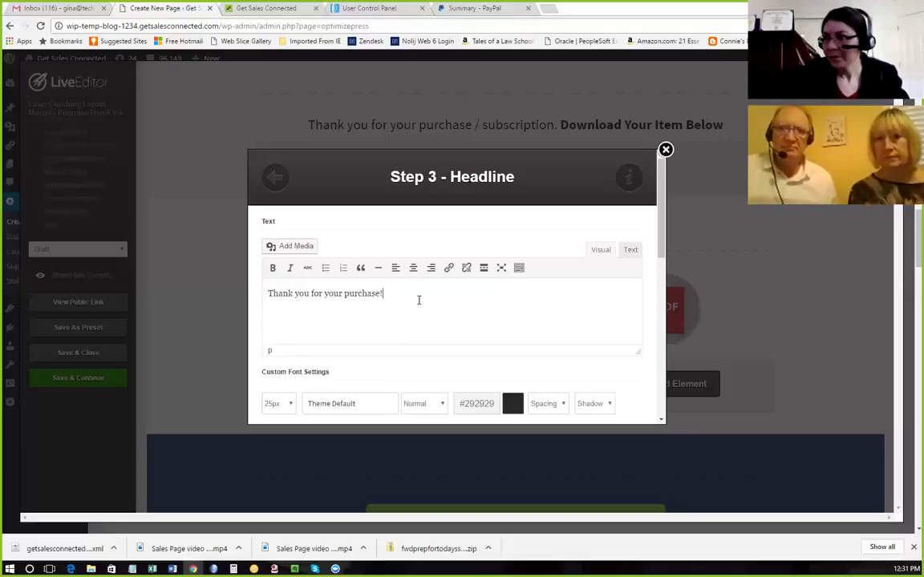
scroll(429, 299, "down", 10)
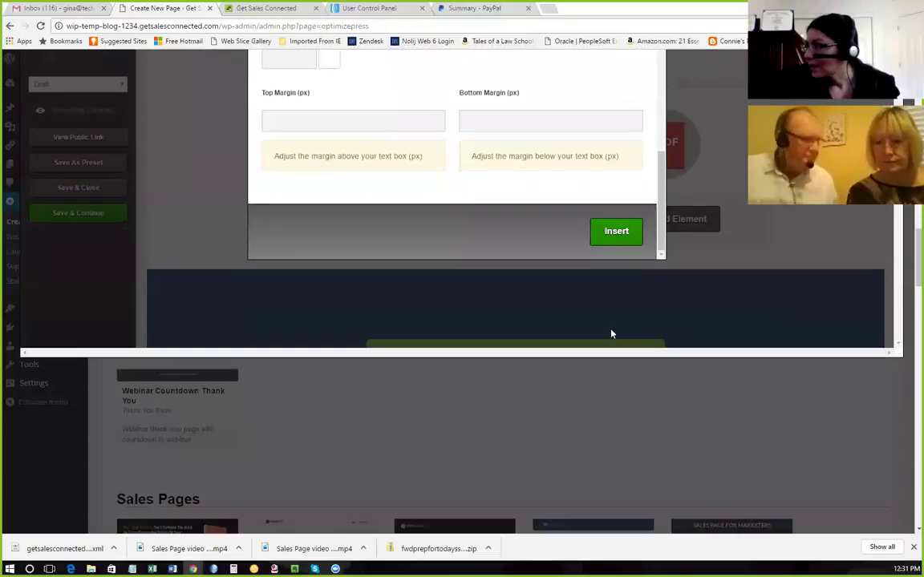
left_click(619, 233)
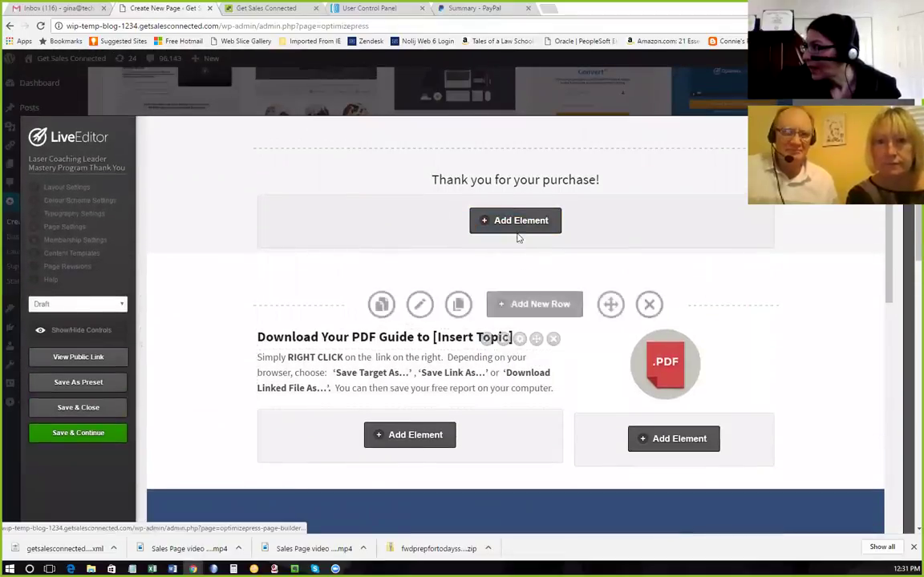
left_click(517, 227)
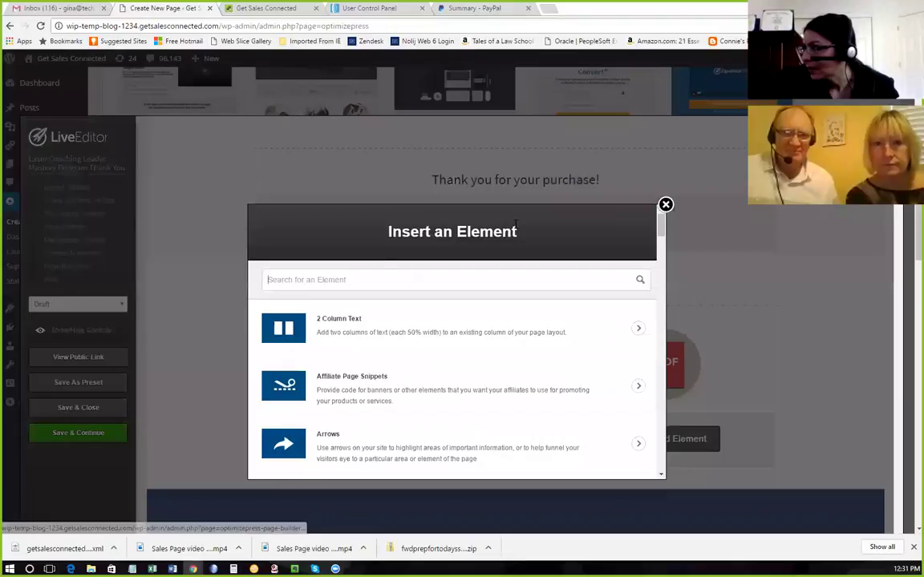
Search 'ima' to add a single-image Images element and bring up its media uploader.
type("i")
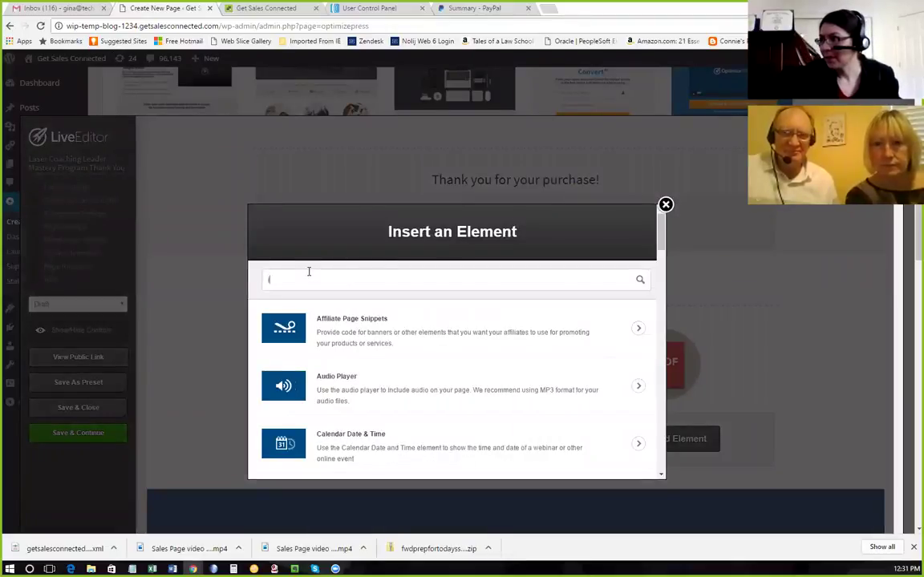
type("ma")
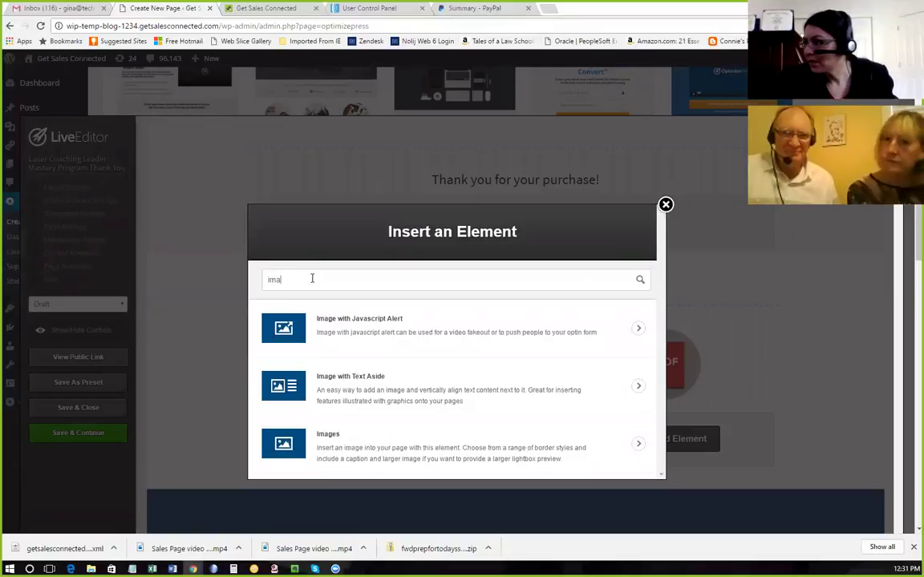
left_click(295, 448)
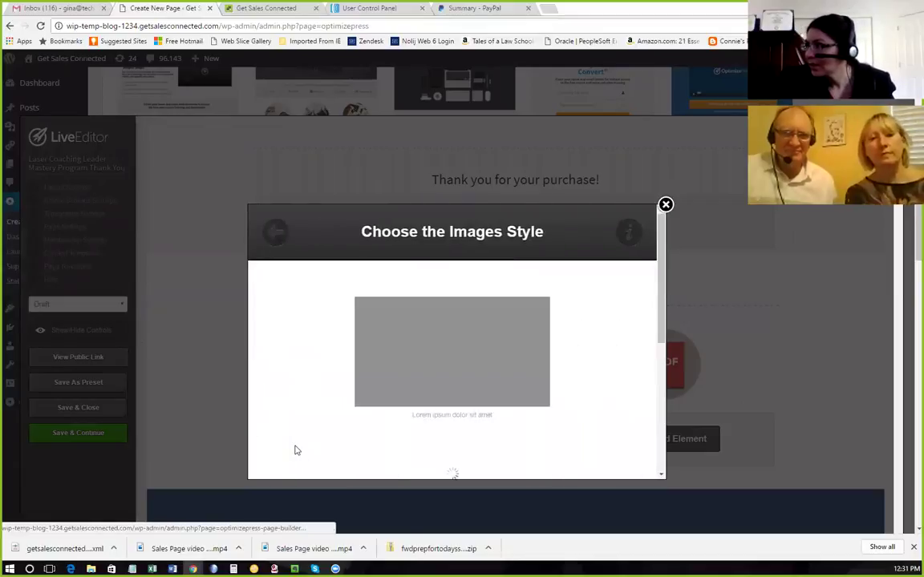
left_click(455, 335)
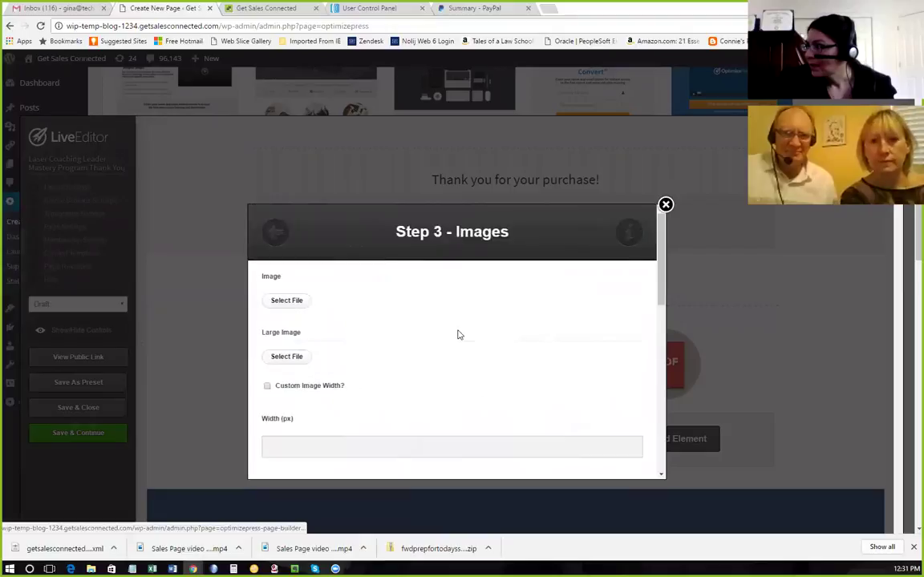
left_click(286, 302)
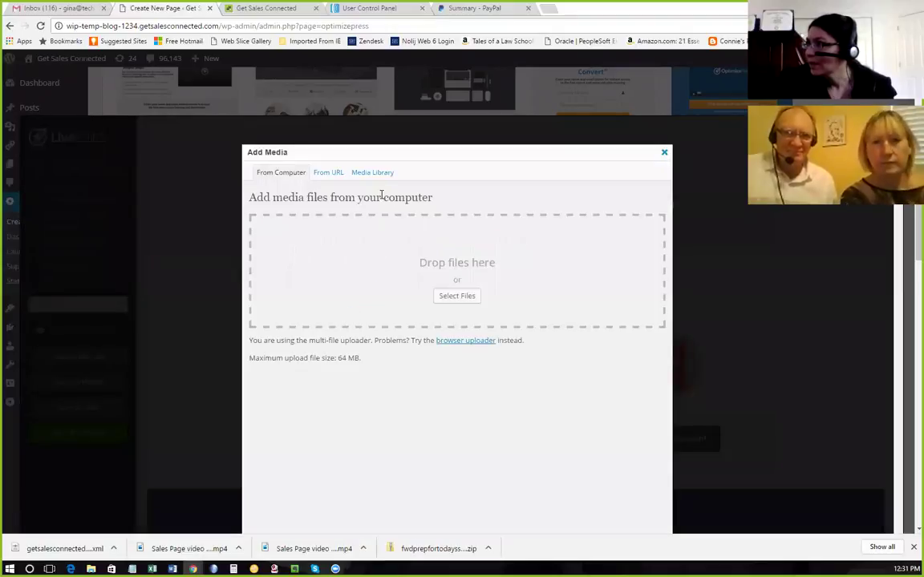
Upload the portrait JPG from the fwdprepfortodayssession_ folder into the media library.
left_click(461, 301)
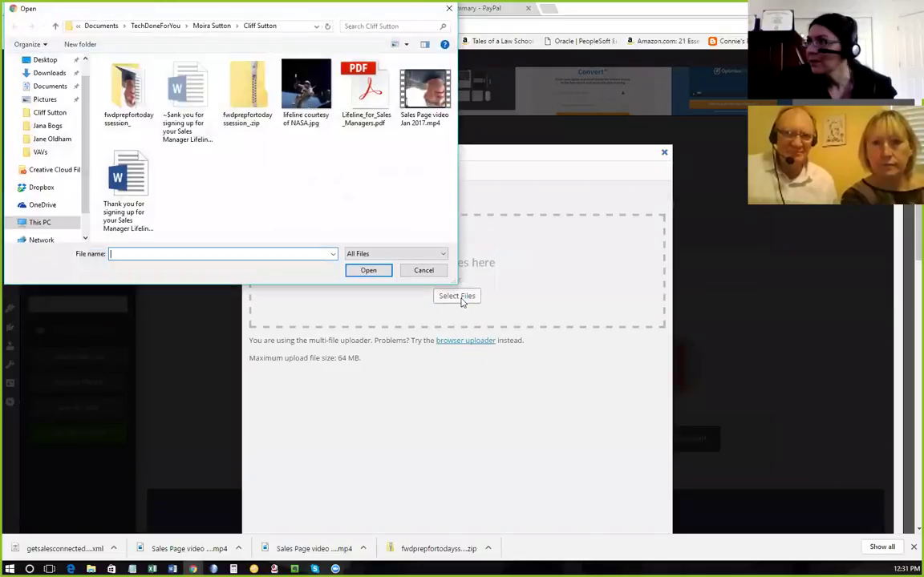
left_click(50, 113)
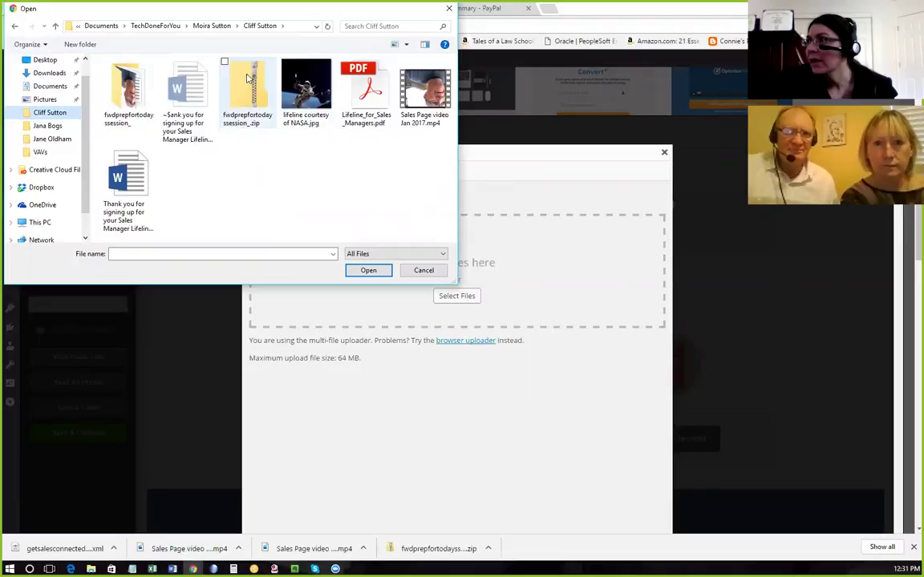
double_click(129, 86)
left_click(153, 77)
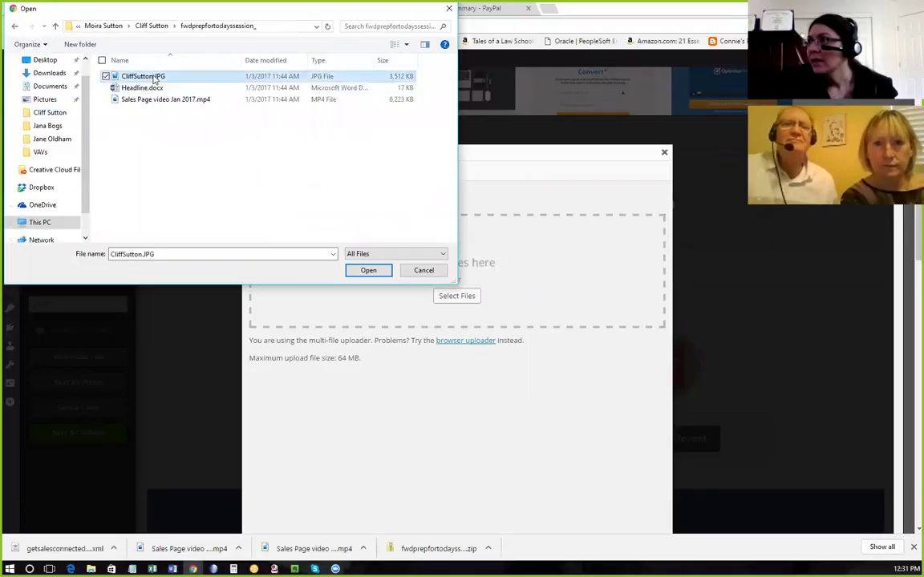
left_click(370, 273)
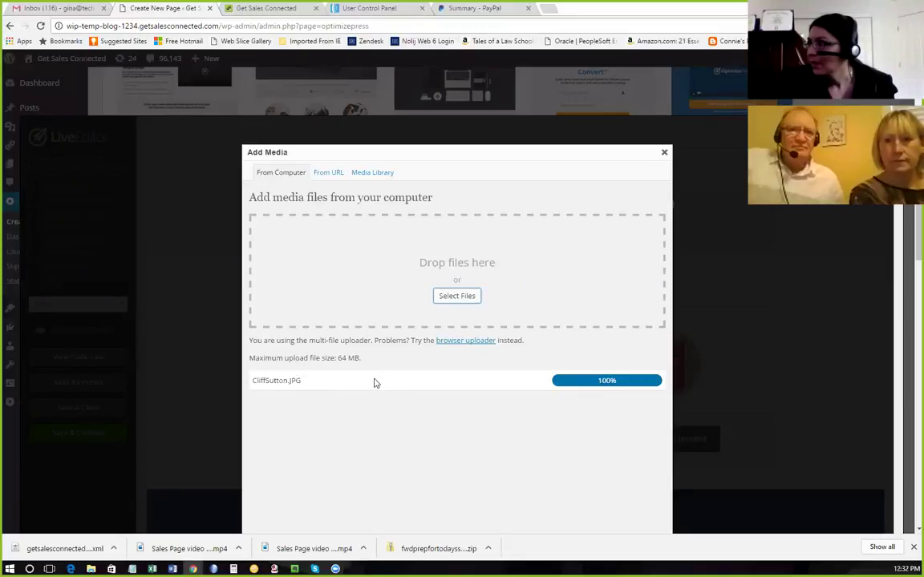
scroll(373, 383, "down", 3)
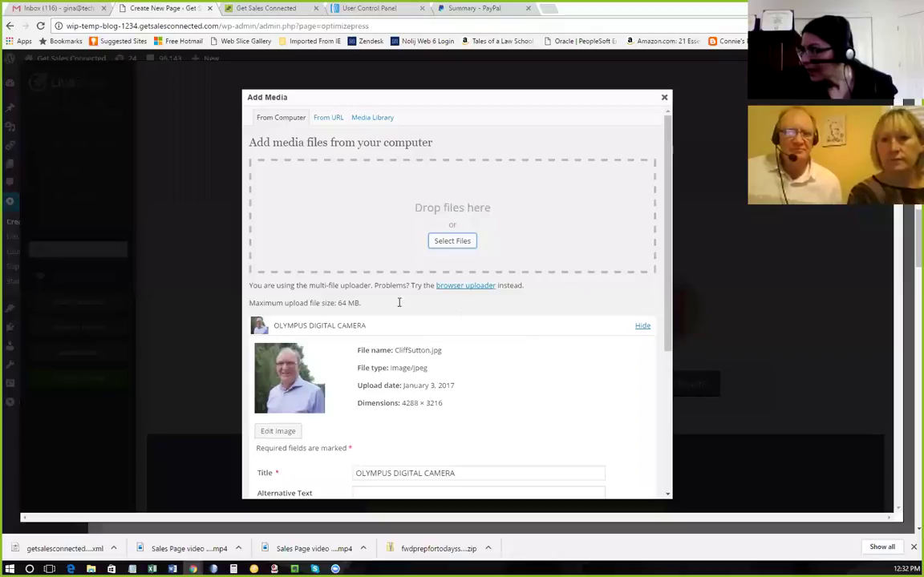
Set the photo's title and alt text to the person's name and clear the OLYMPUS DIGITAL CAMERA caption.
scroll(465, 303, "down", 3)
left_click_drag(459, 306, 349, 308)
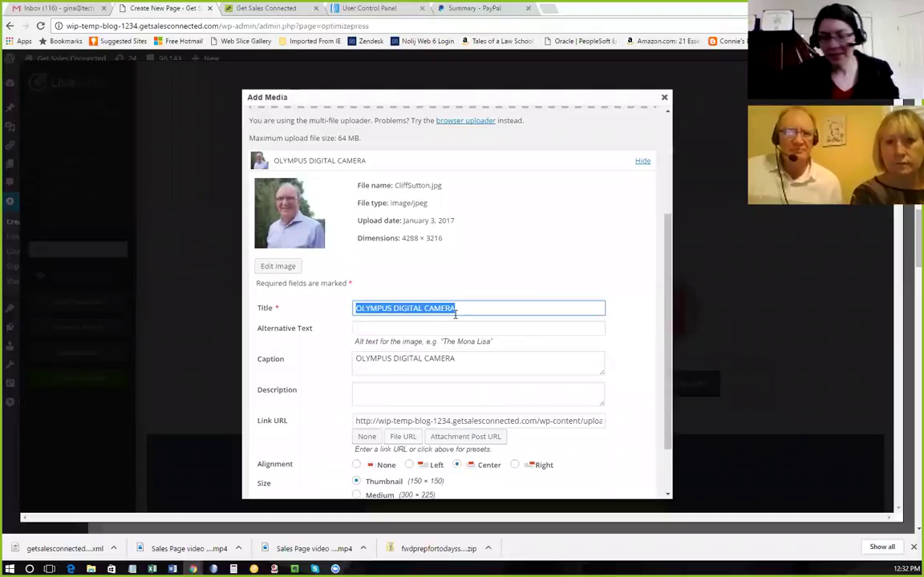
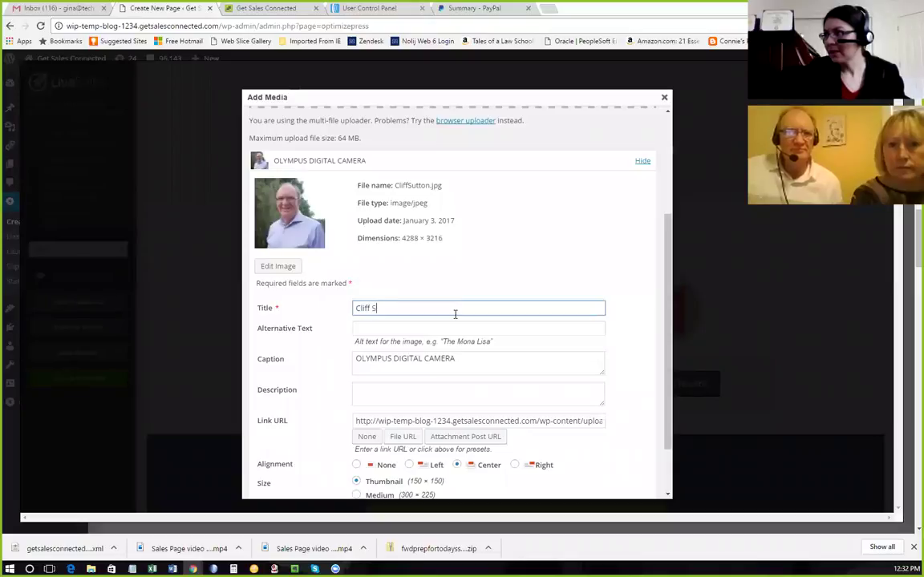
left_click_drag(400, 308, 343, 310)
key("ctrl+c")
left_click(403, 331)
key("ctrl+v")
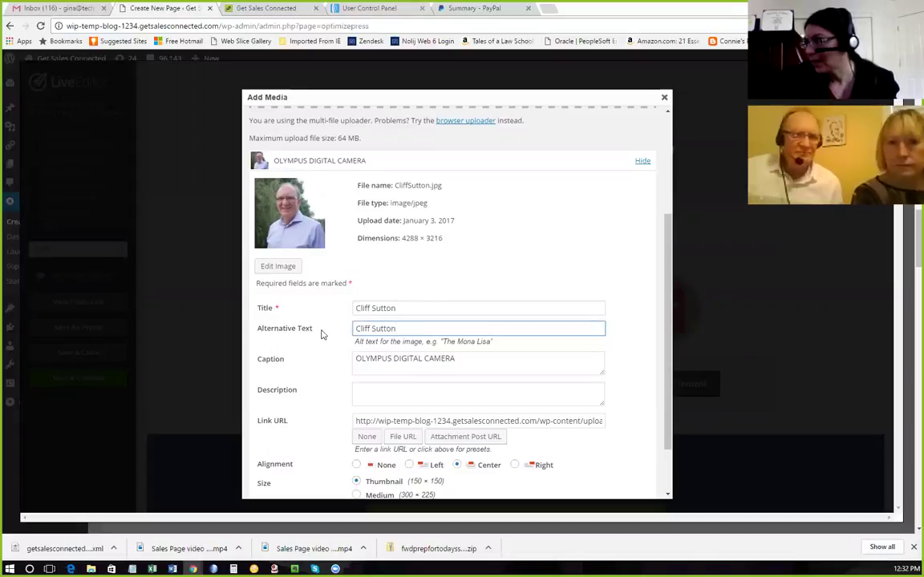
left_click_drag(457, 360, 335, 362)
key("BackSpace")
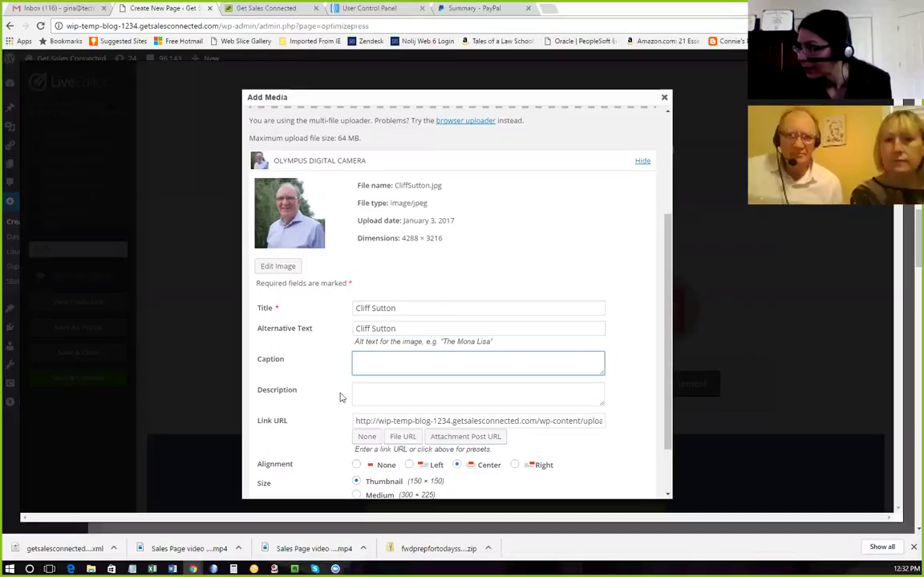
Insert the photo into the Images element at Medium size.
scroll(340, 398, "down", 2)
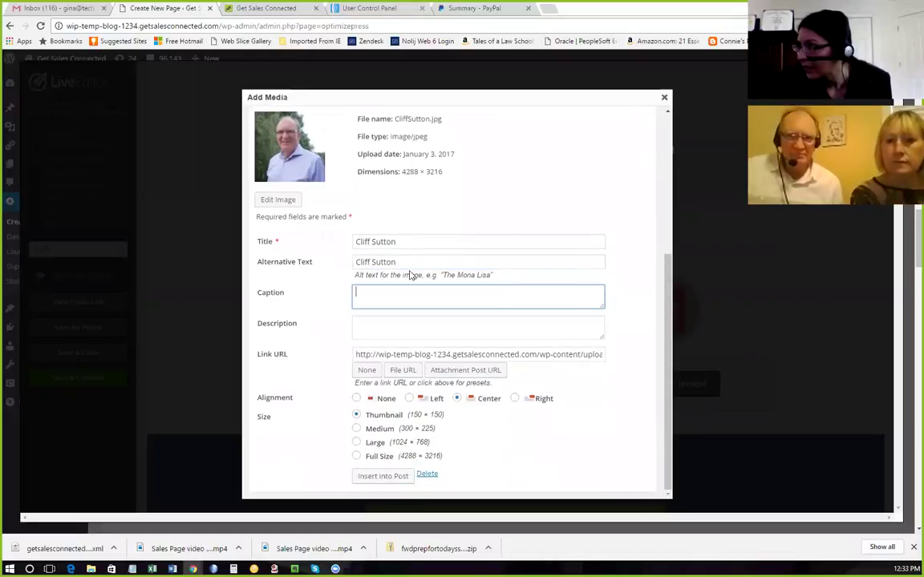
left_click(356, 429)
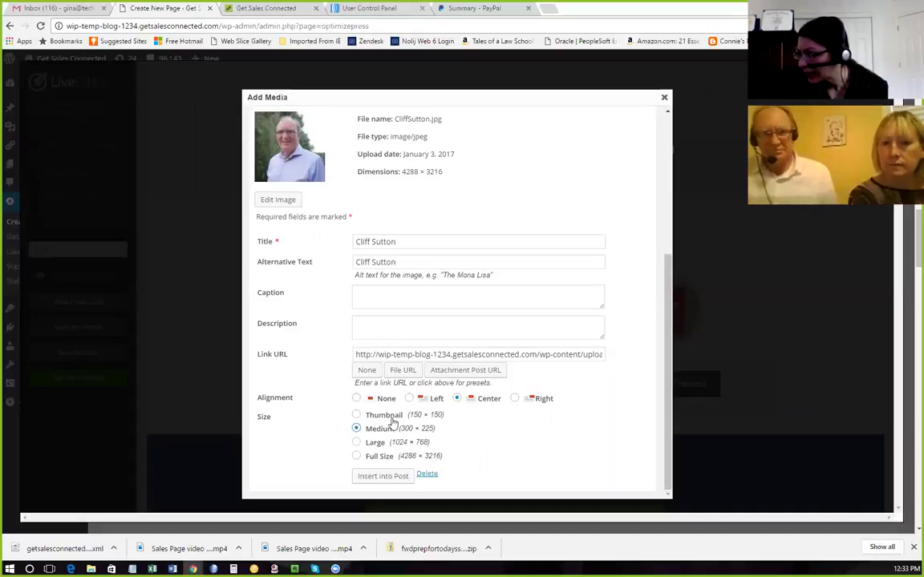
left_click(380, 480)
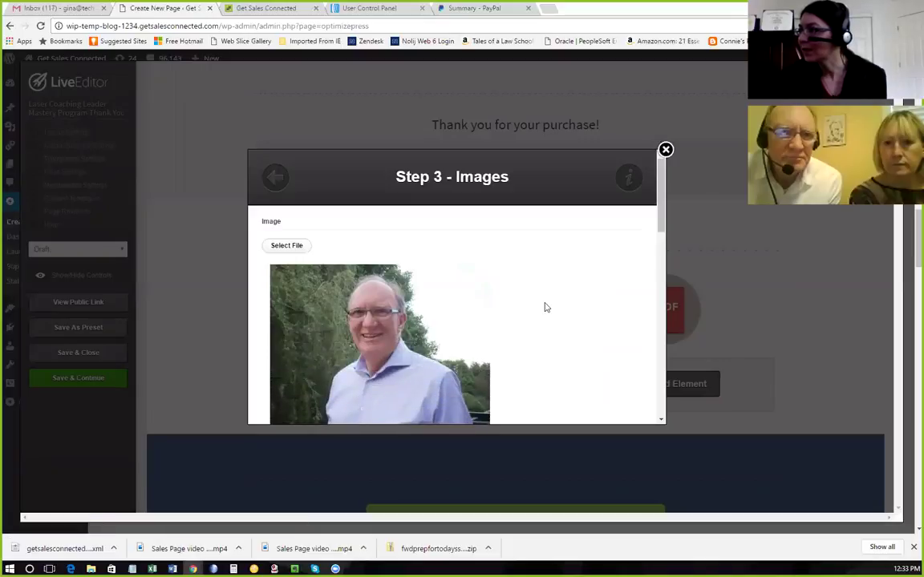
scroll(564, 304, "down", 2)
Insert the medium photo onto the page, then reopen its image settings.
scroll(564, 304, "down", 1)
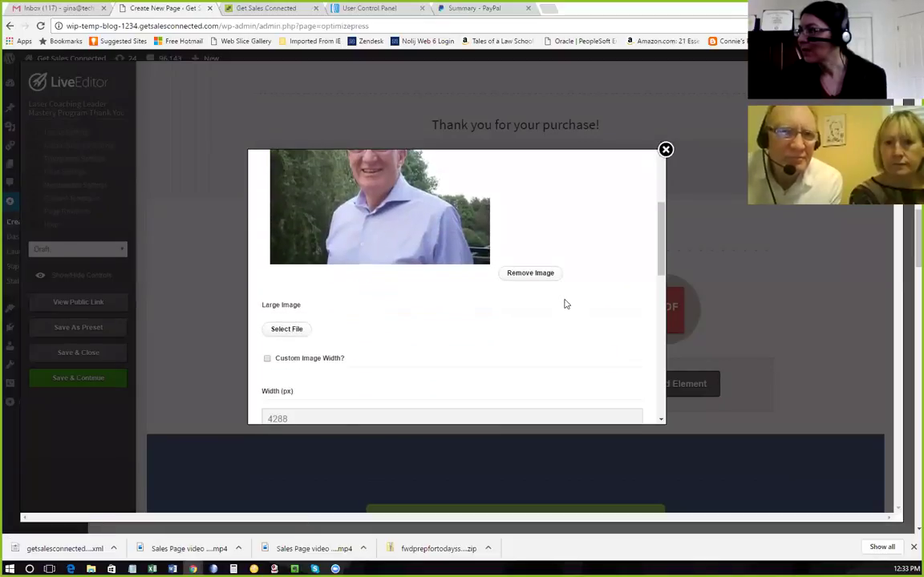
scroll(565, 304, "down", 10)
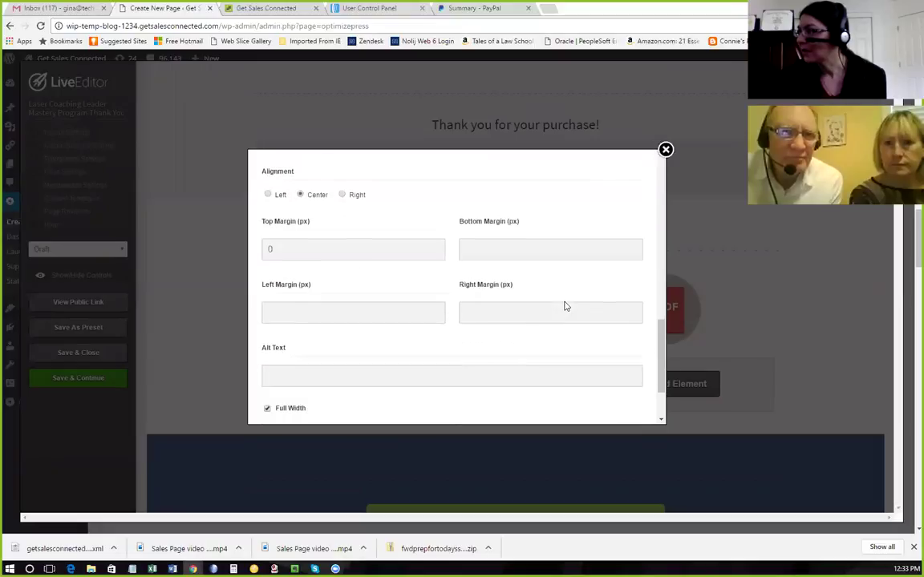
scroll(565, 300, "down", 3)
left_click(612, 290)
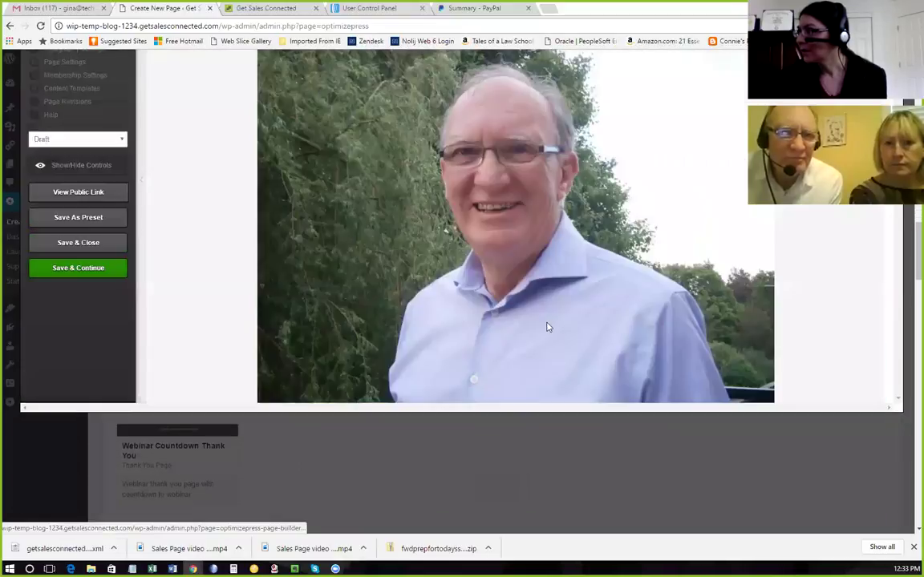
scroll(545, 327, "up", 3)
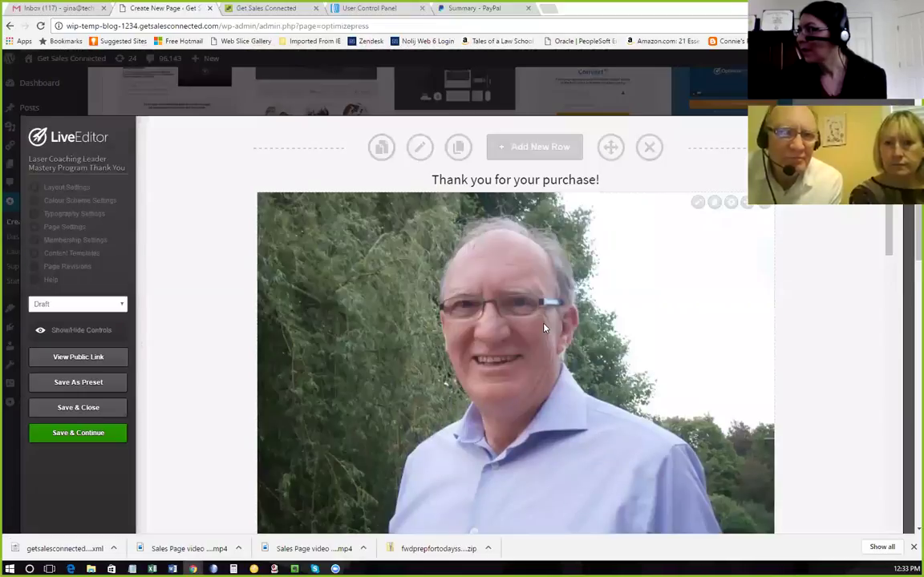
left_click(697, 203)
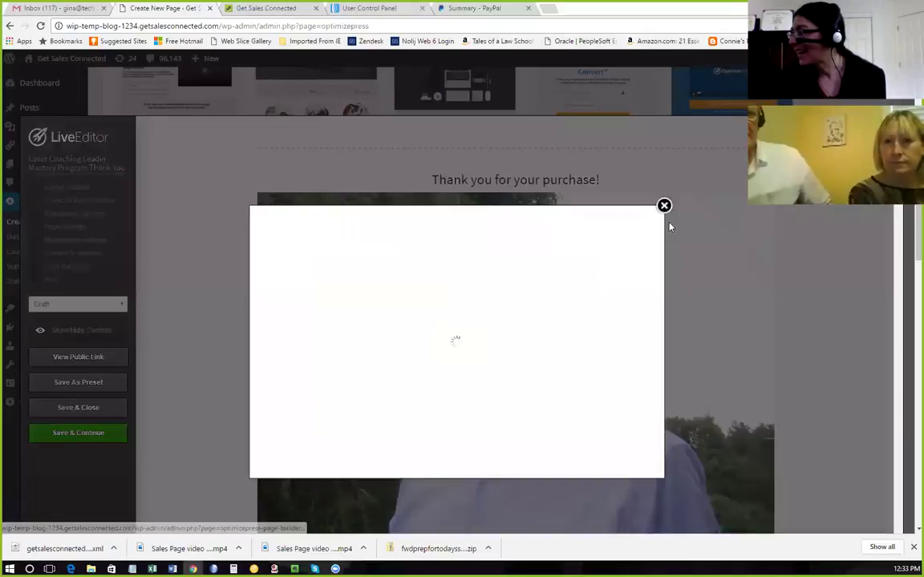
Pick the camera photo from the Media Library, give it the person's name as title and alt text, and clear its caption.
scroll(507, 321, "down", 2)
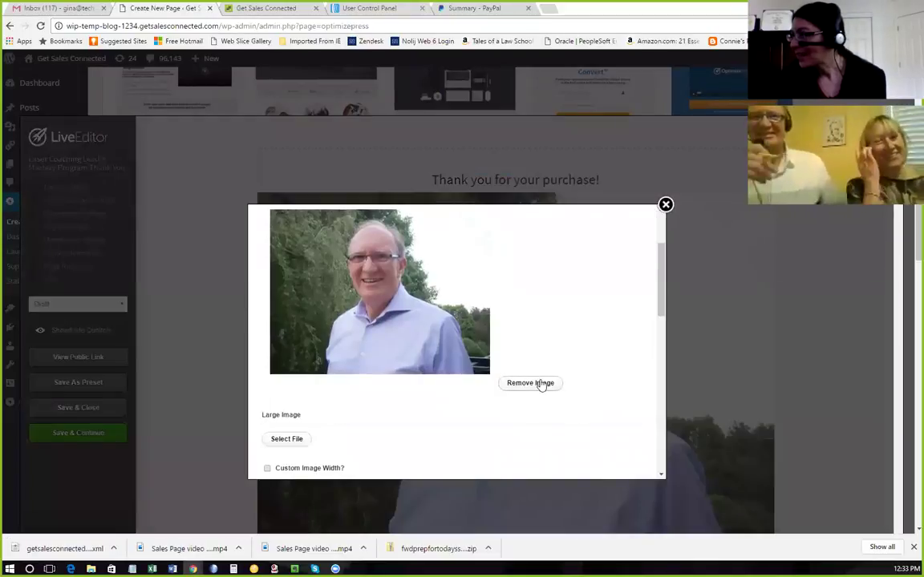
scroll(541, 385, "down", 3)
scroll(533, 378, "up", 3)
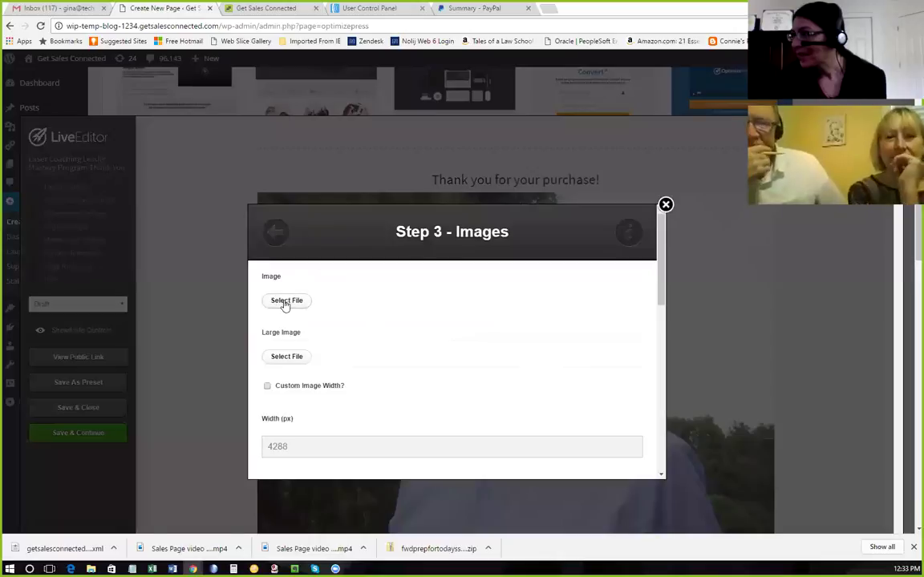
left_click(285, 303)
left_click(382, 174)
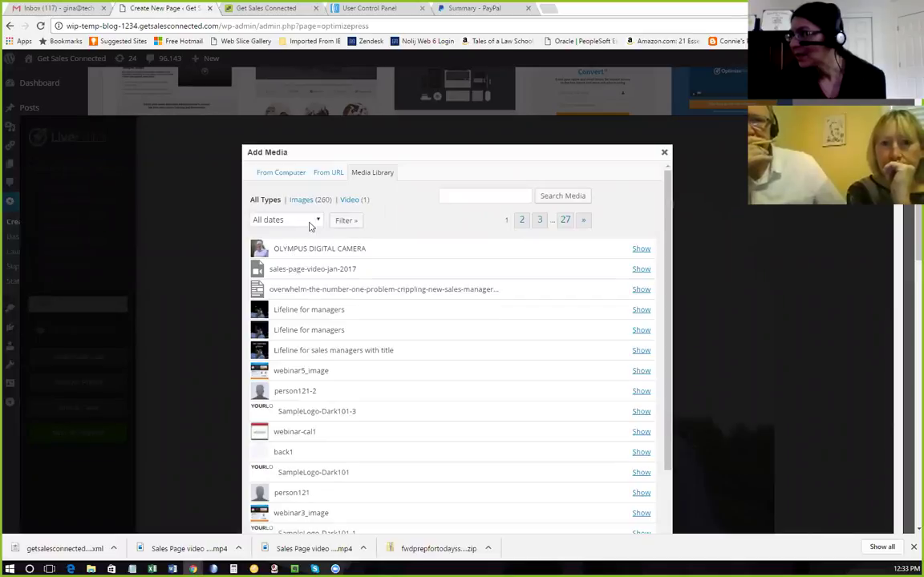
left_click(641, 249)
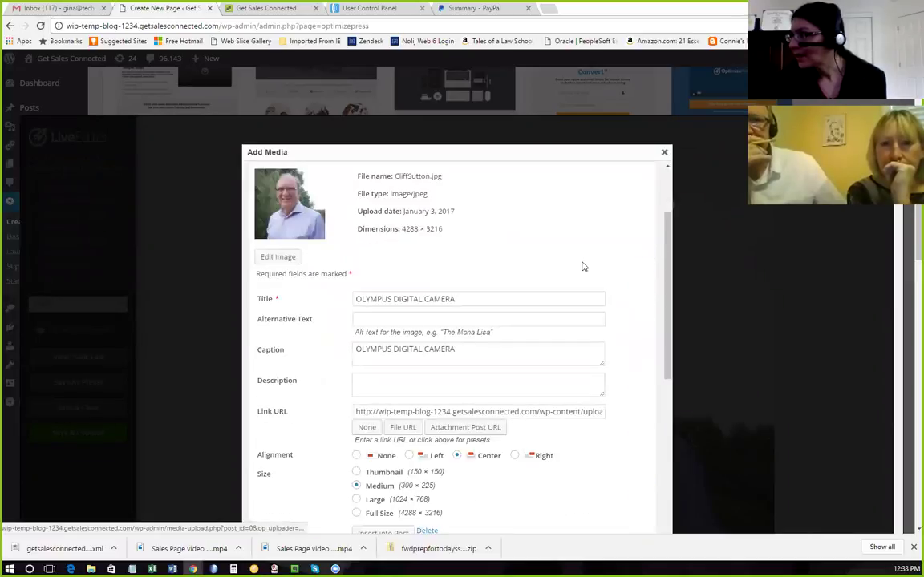
left_click_drag(476, 300, 309, 297)
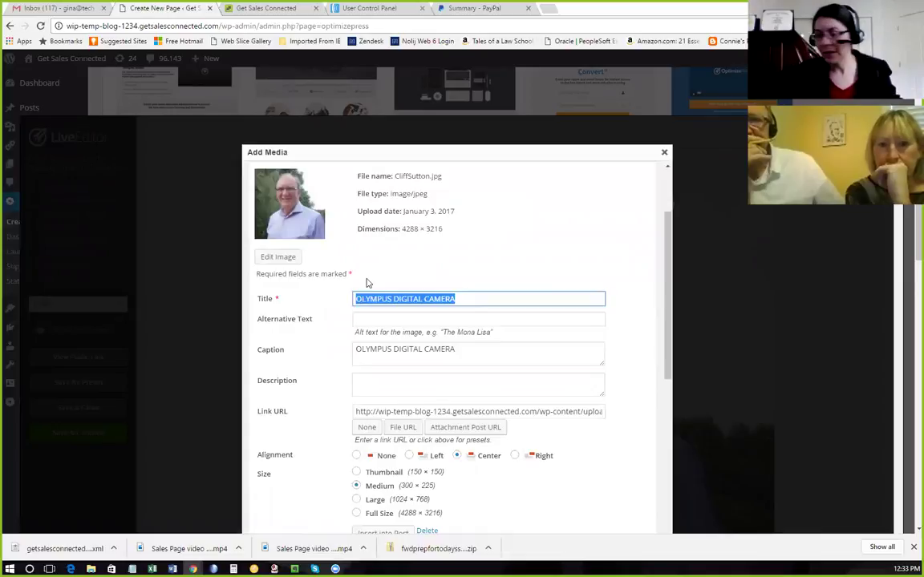
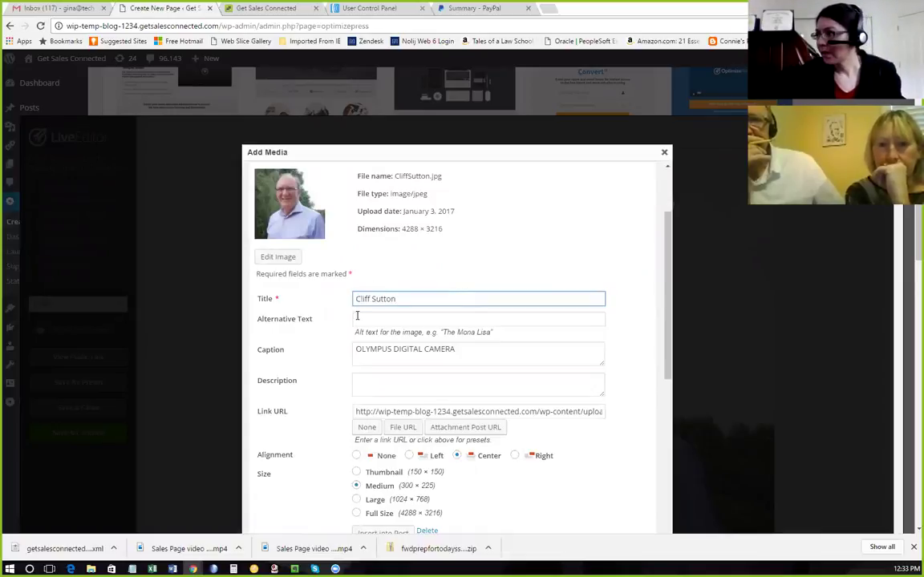
left_click(363, 317)
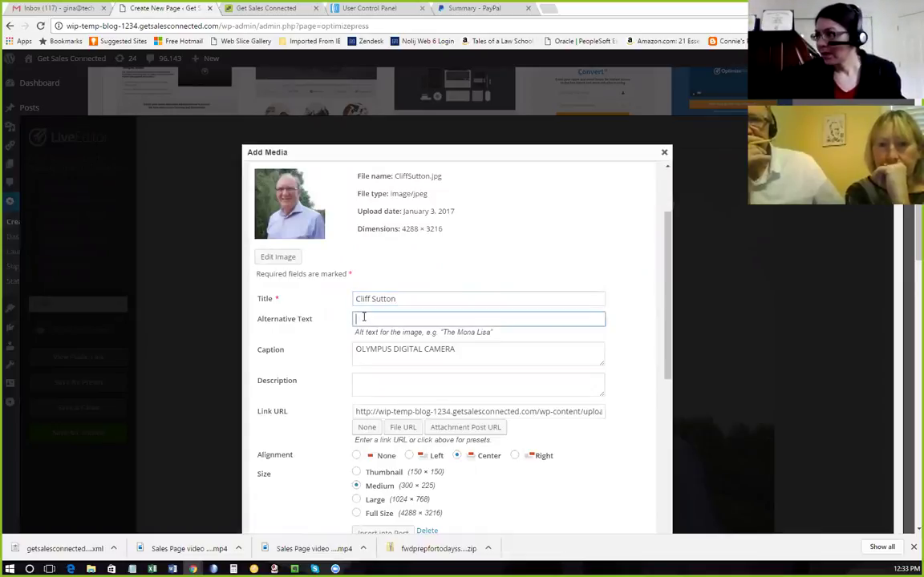
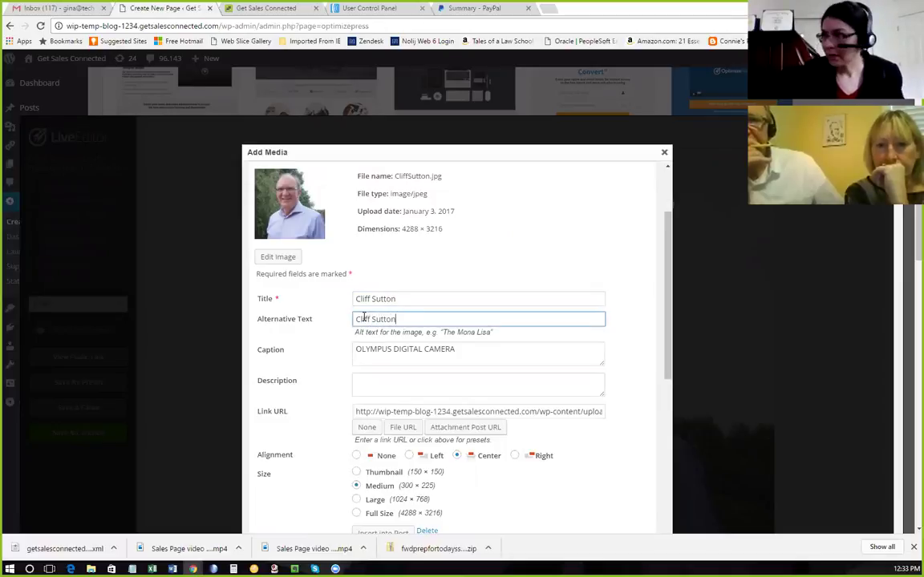
left_click_drag(456, 349, 315, 355)
key("BackSpace")
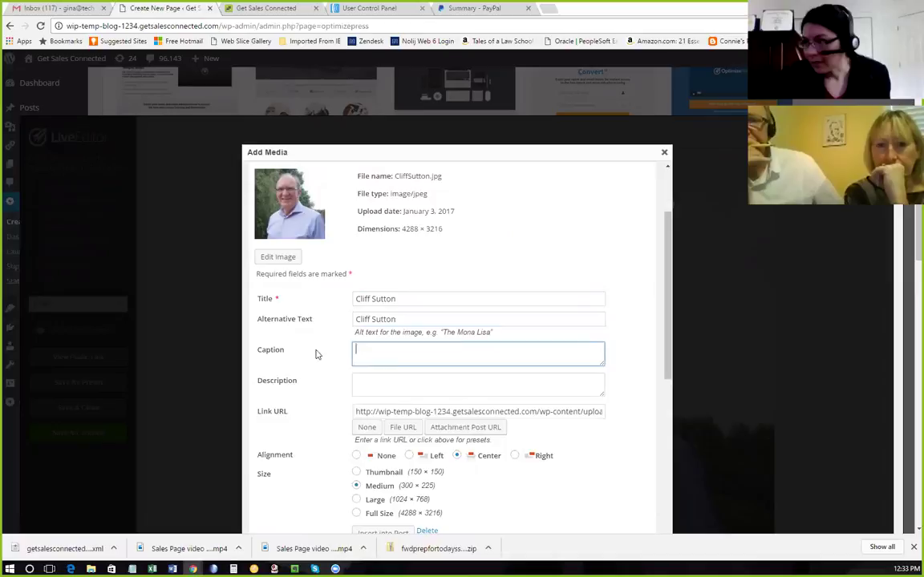
Switch the image to Thumbnail size and insert it beneath the headline.
scroll(390, 317, "down", 1)
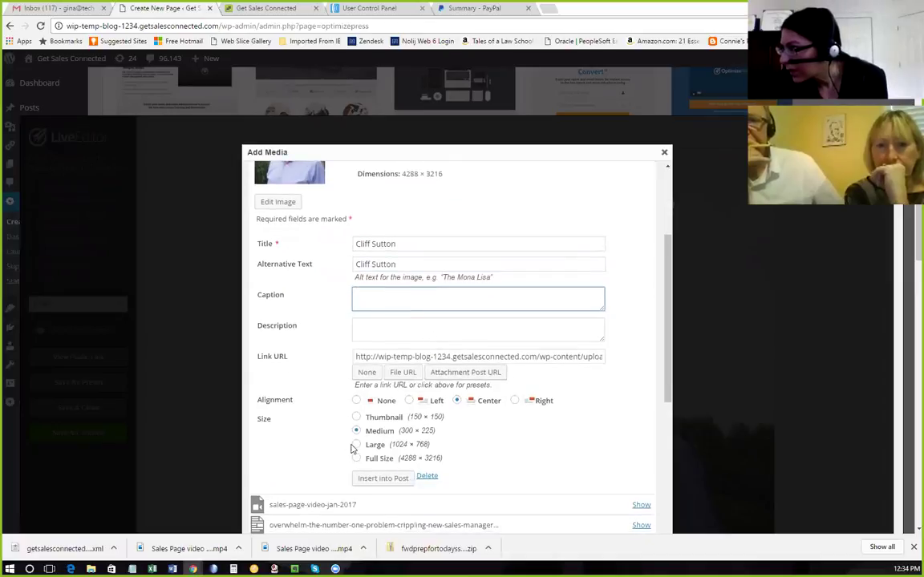
left_click(356, 417)
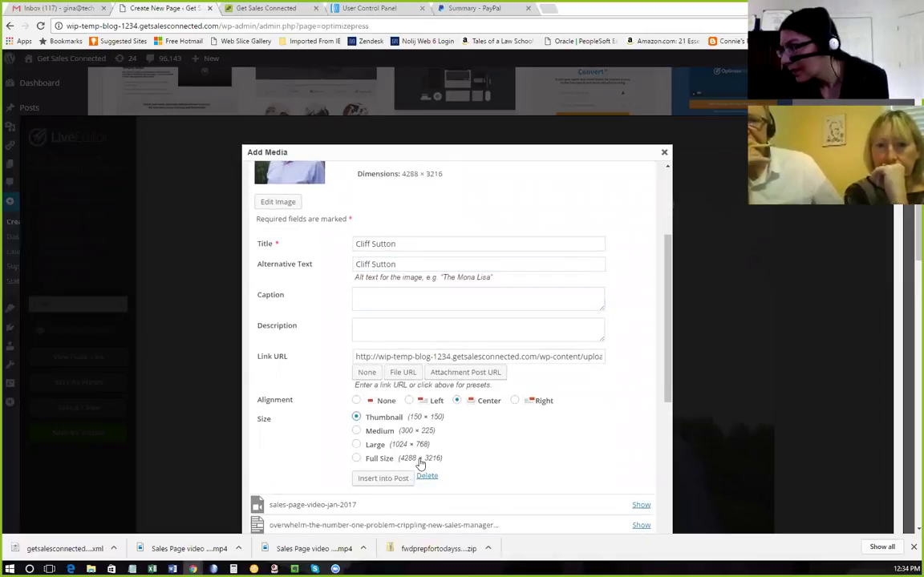
left_click(383, 479)
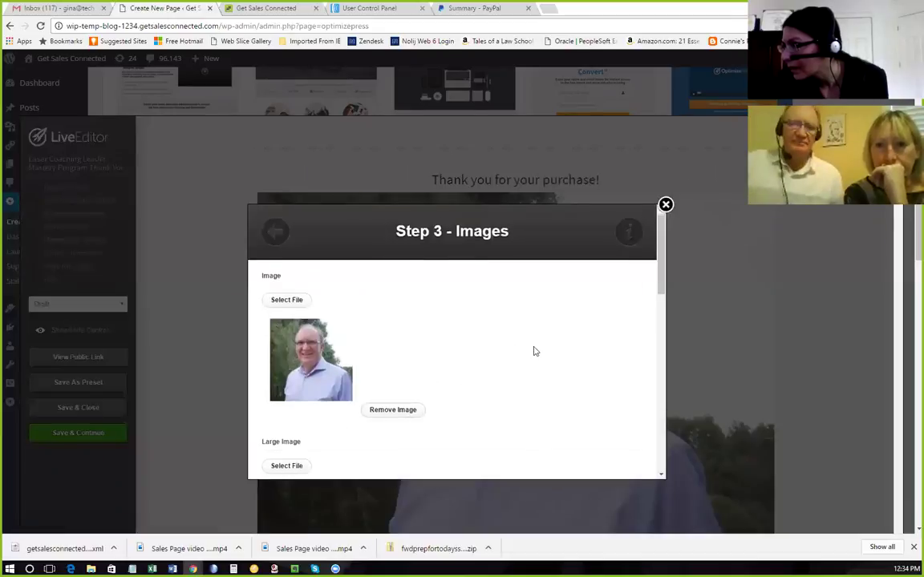
scroll(539, 351, "down", 2)
scroll(553, 357, "down", 8)
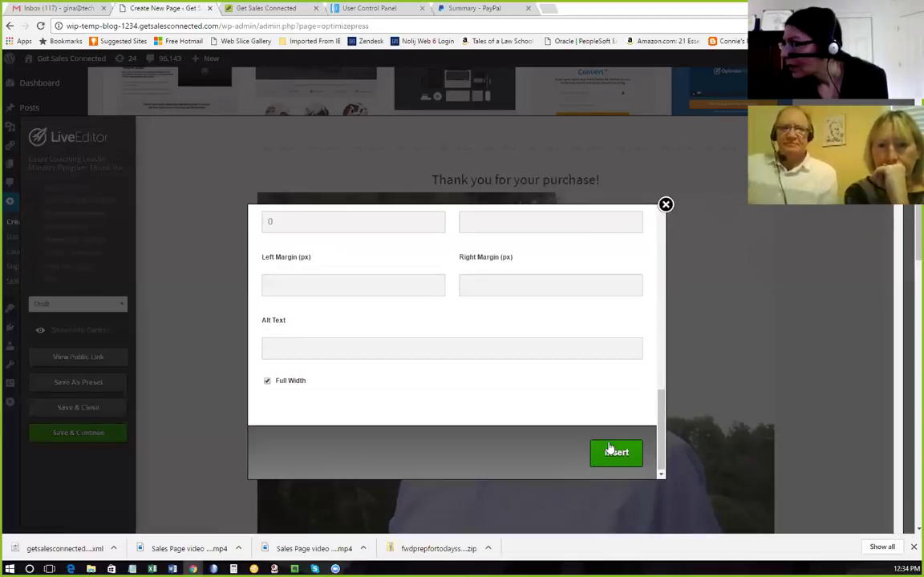
left_click(614, 454)
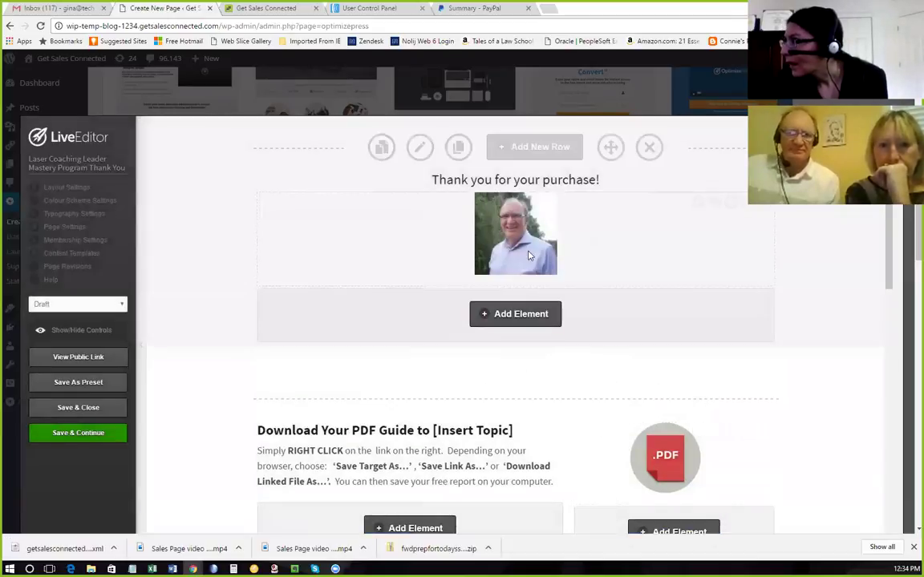
Replace the PDF guide heading with 'Congratulations!', make it bold, and insert it.
scroll(378, 363, "down", 2)
scroll(371, 363, "up", 1)
scroll(371, 363, "down", 1)
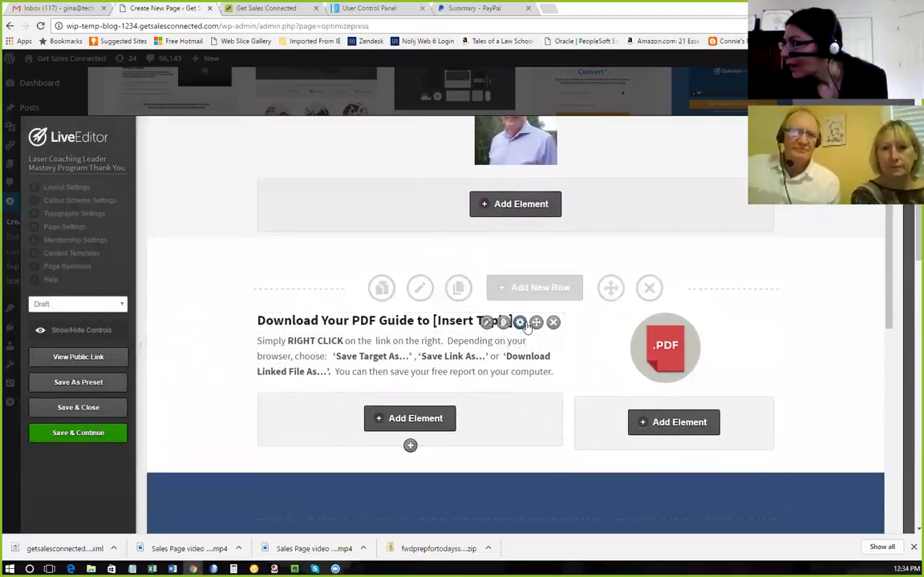
left_click(487, 321)
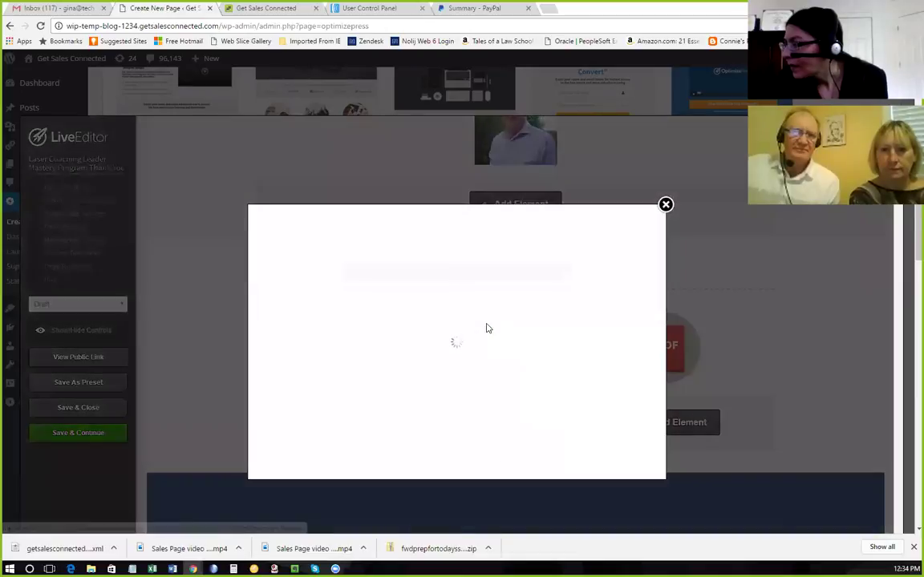
left_click_drag(450, 348, 264, 350)
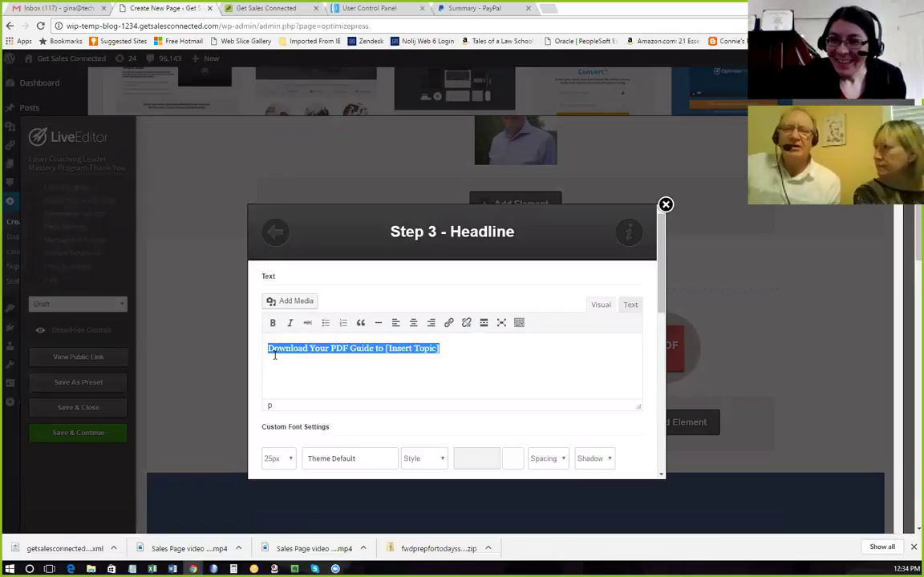
type("Congratulations!")
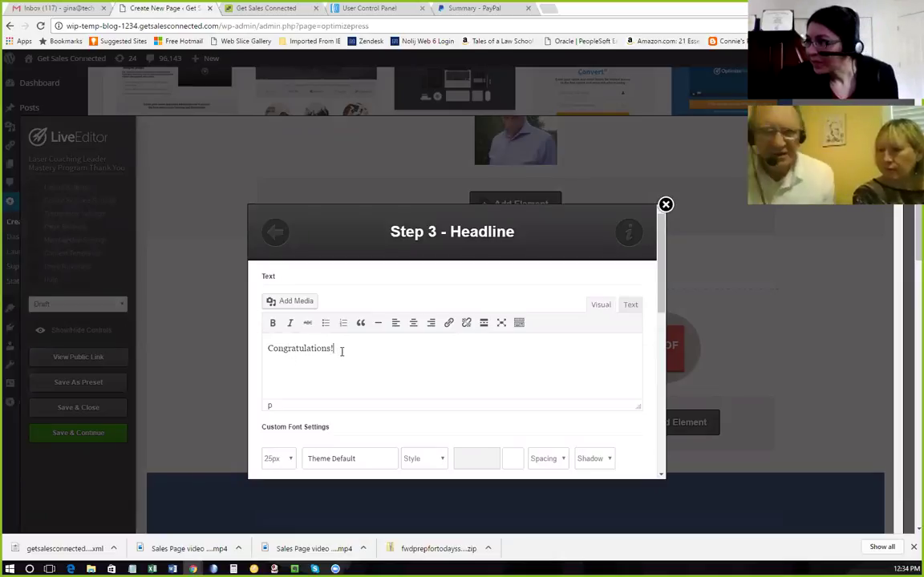
left_click_drag(342, 350, 256, 355)
left_click(273, 323)
left_click(380, 365)
scroll(412, 363, "down", 5)
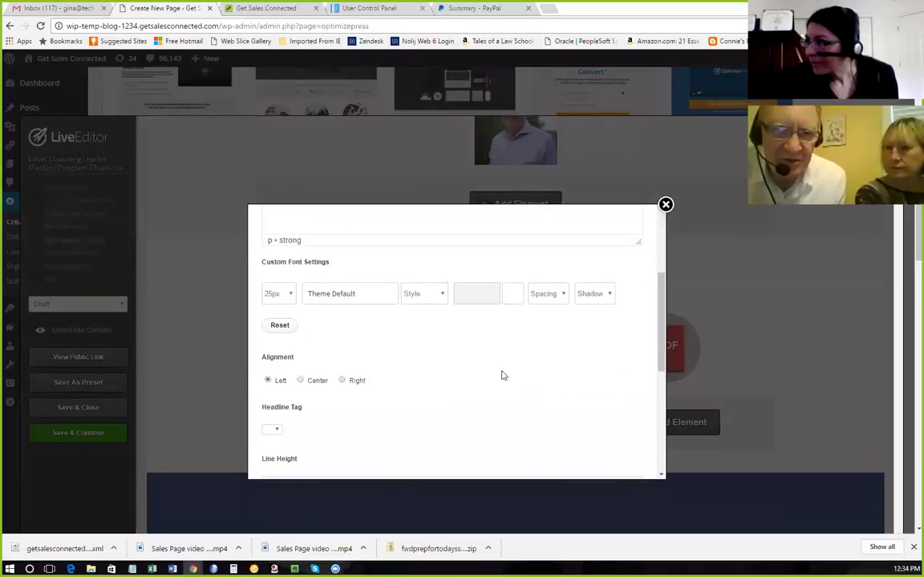
scroll(602, 443, "down", 5)
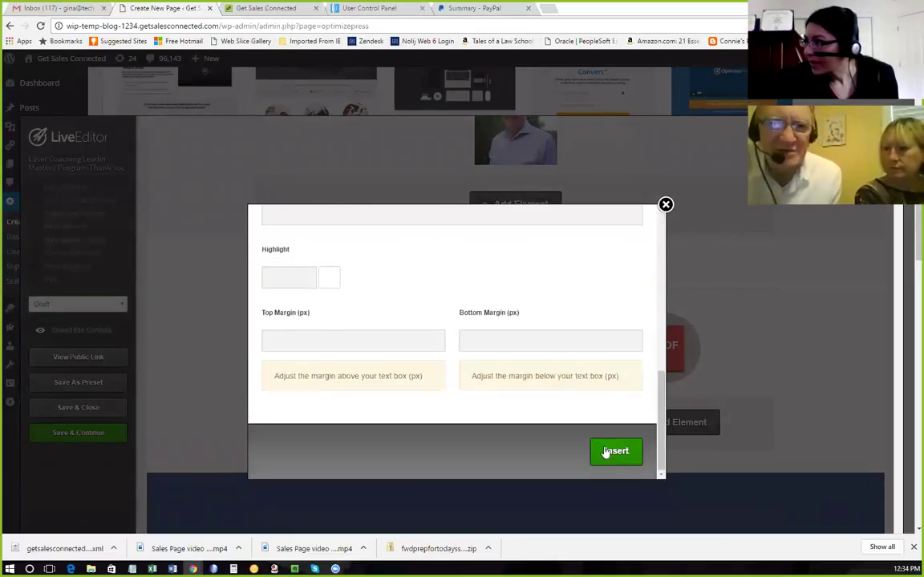
left_click(604, 450)
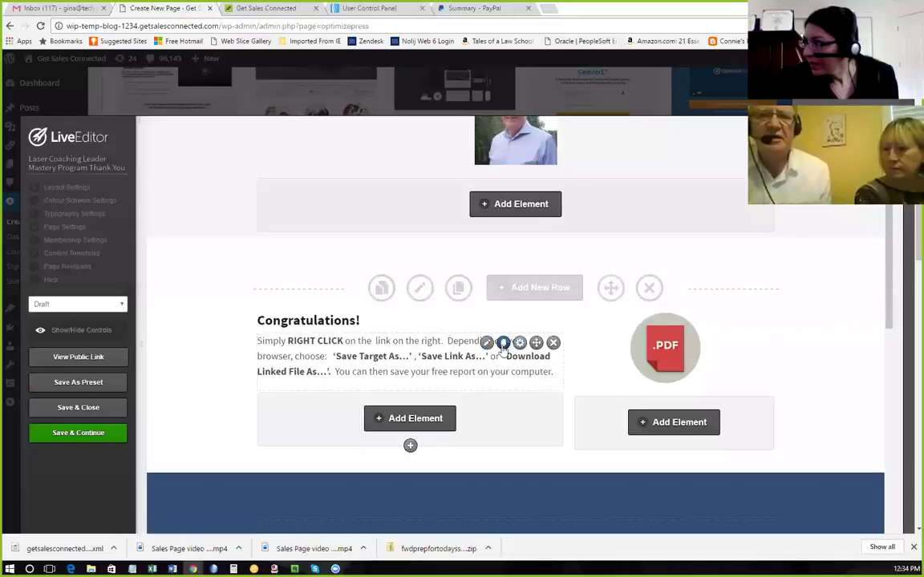
Replace the paragraph with 'This is the beginning for a very exciting journey.' and add the 30-minute booking sentence.
left_click(486, 343)
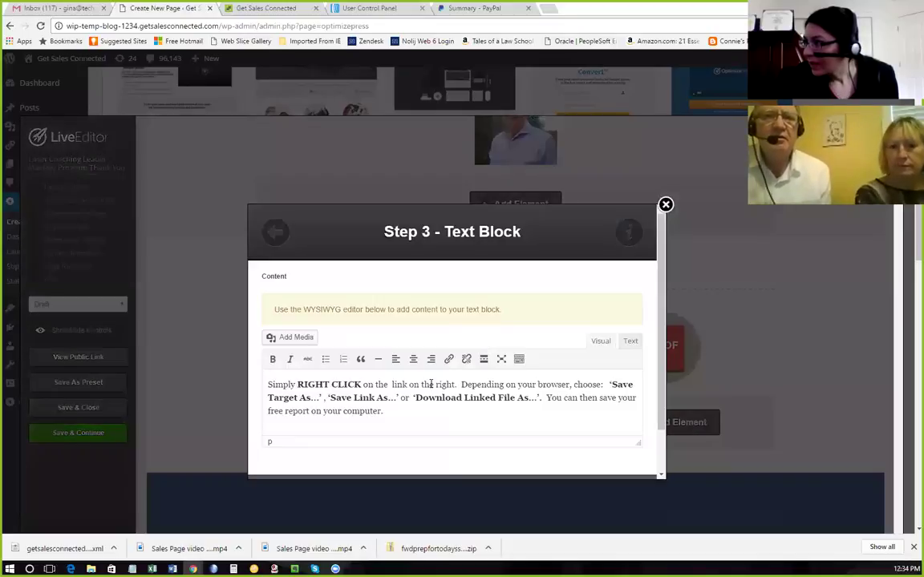
left_click_drag(387, 409, 261, 388)
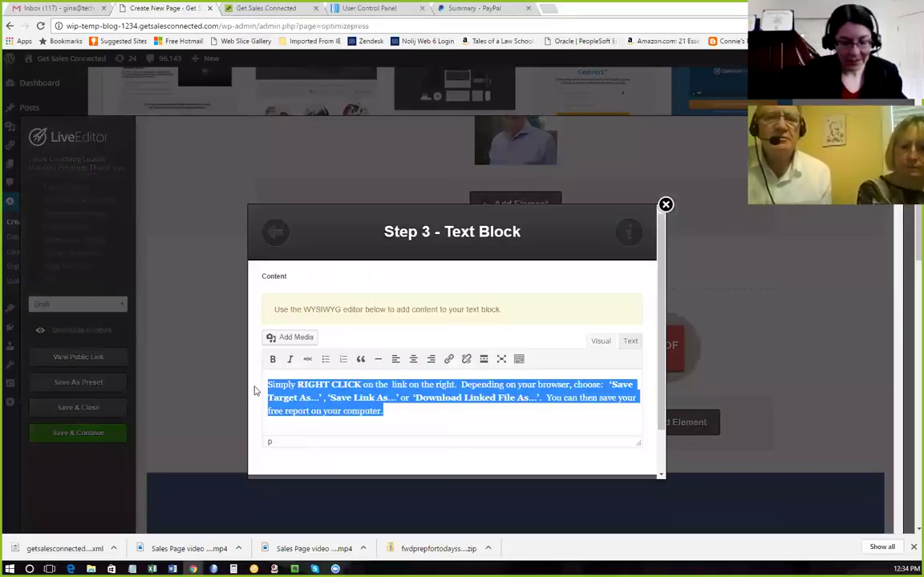
type("This is the beginning for a ")
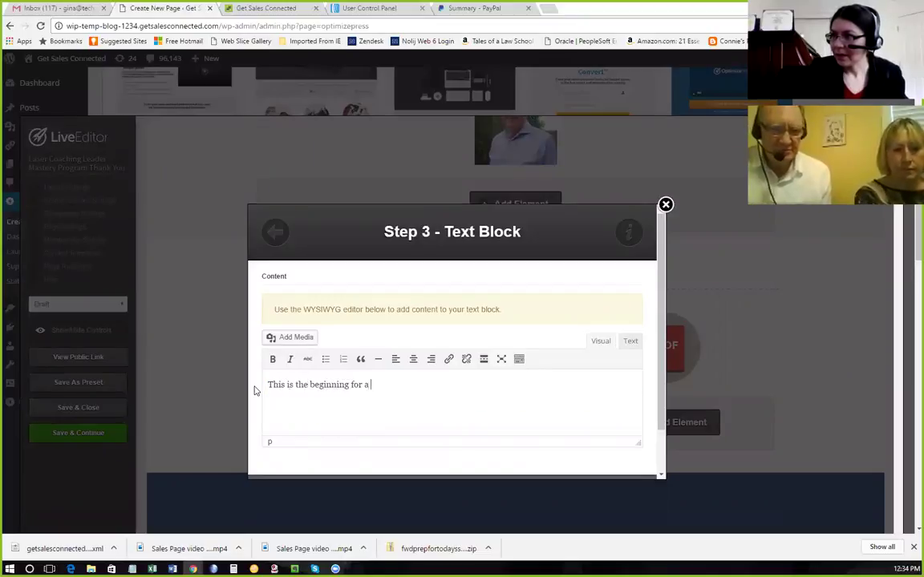
type("very exciting journey.")
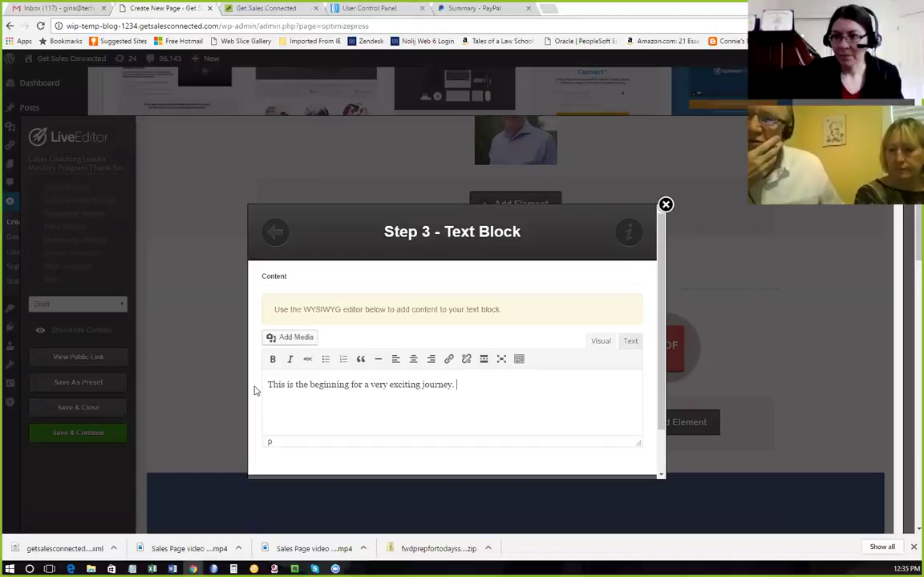
type("Book")
key("BackSpace")
key("BackSpace")
key("BackSpace")
key("BackSpace")
type("Click here to book")
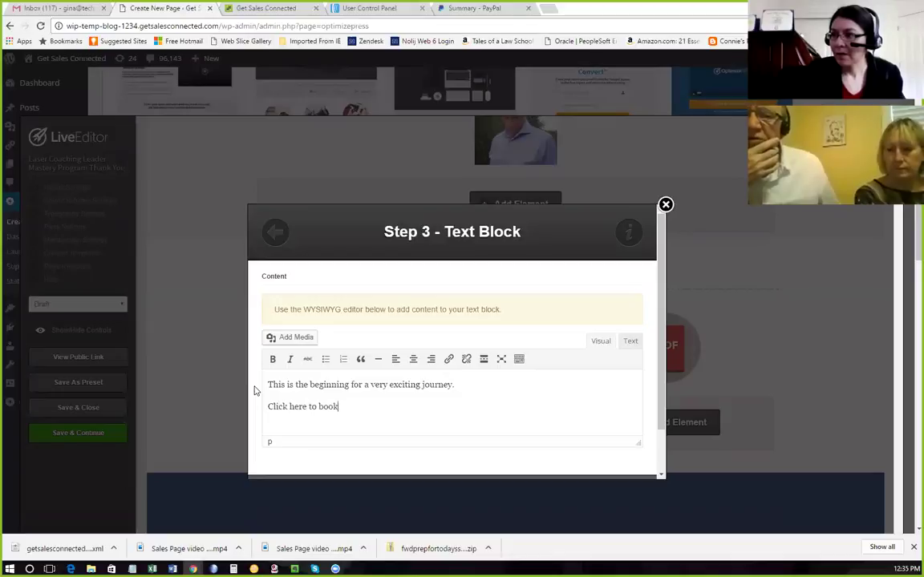
type(" your 30-minute overview")
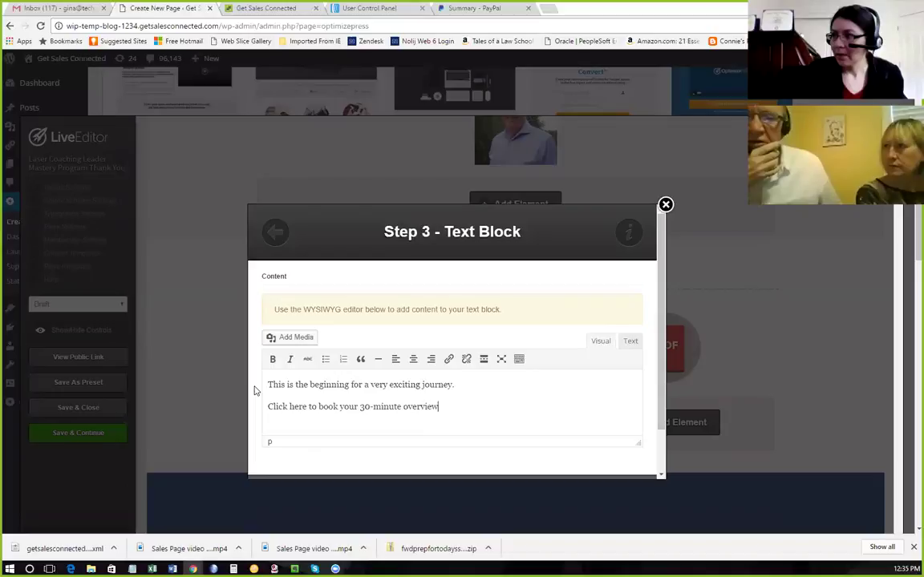
type(" laser coaching session.")
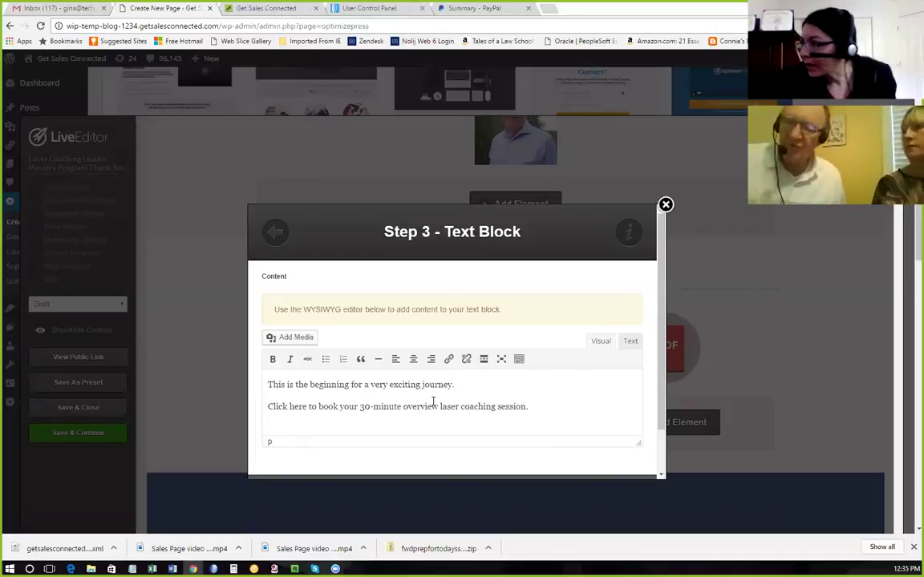
Remove 'overview', end with 'right away and let's get started', then add 'Thank you and here's to your success!' and a first-name sign-off.
double_click(437, 405)
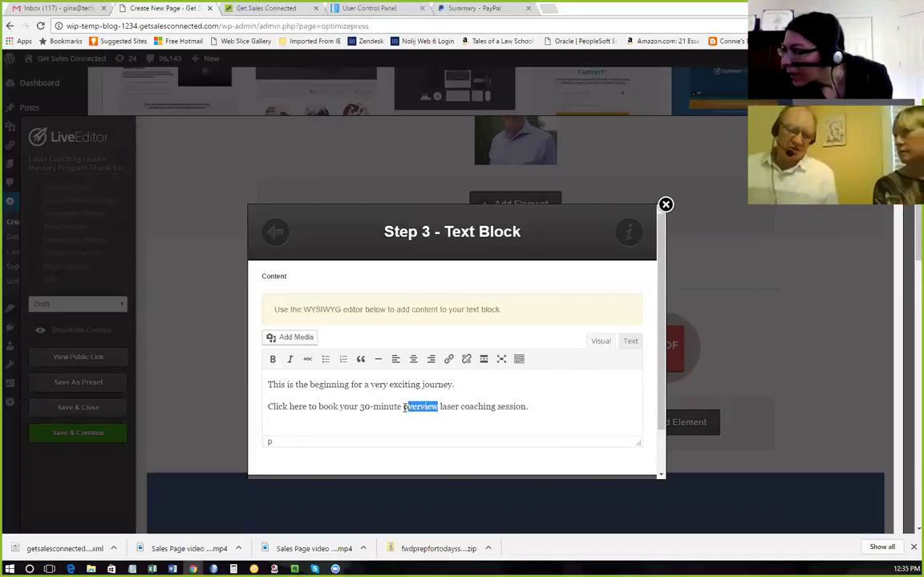
key("BackSpace")
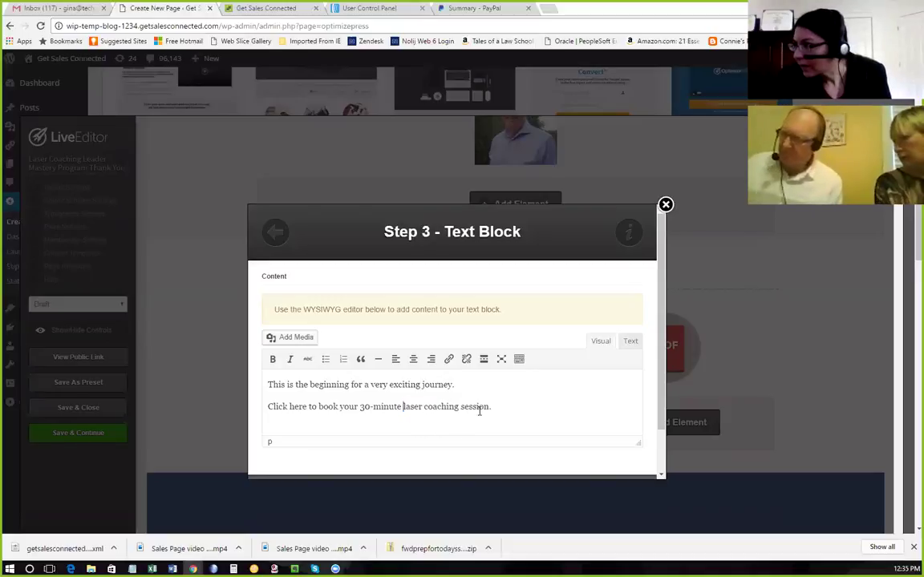
left_click(491, 406)
type("right aw")
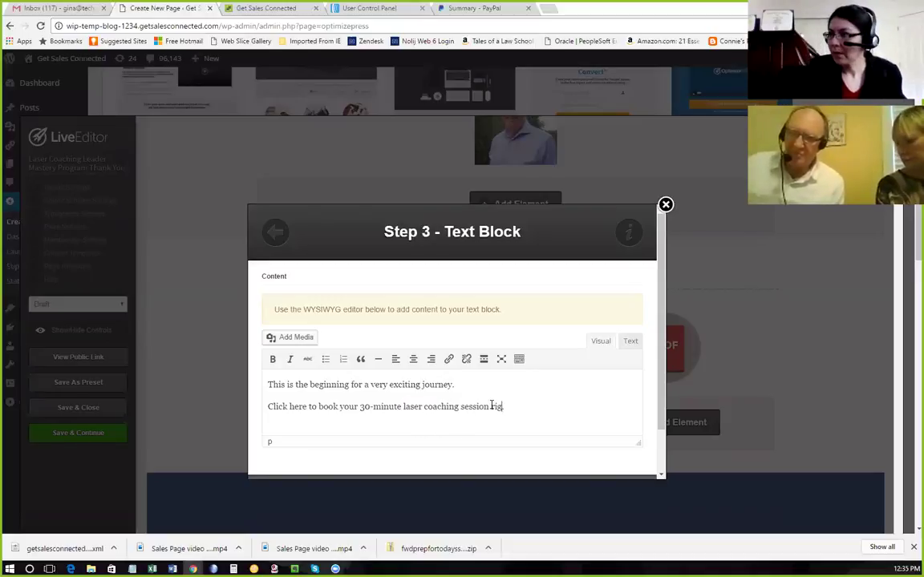
type("ay and let's get started.")
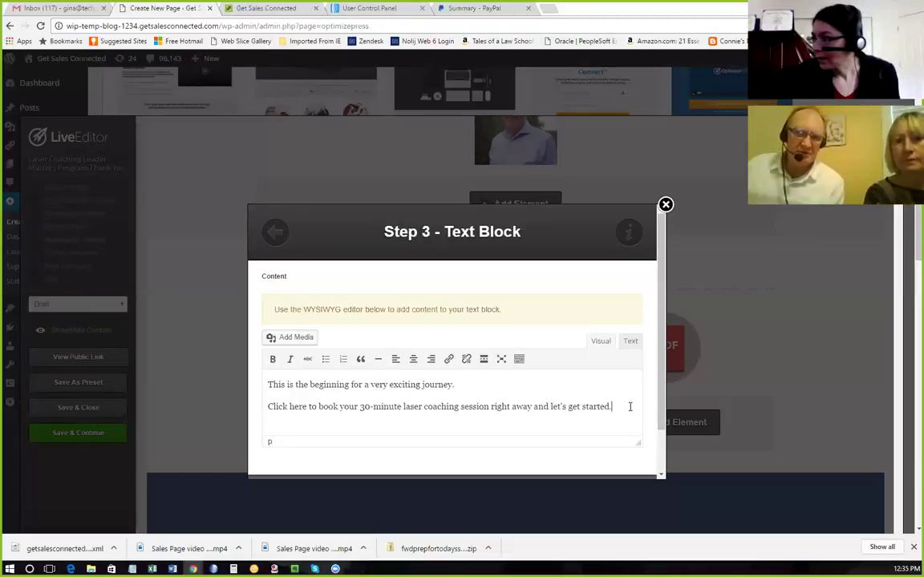
key("Return")
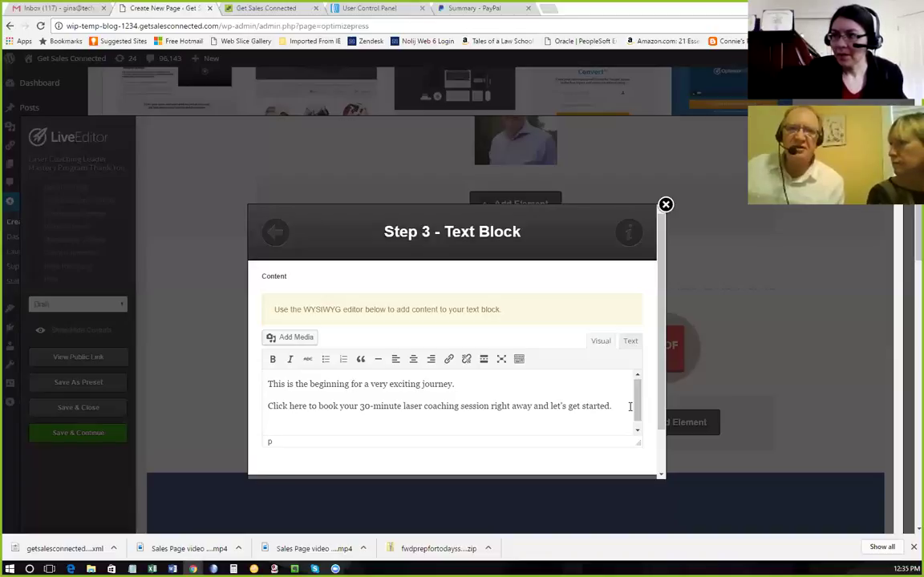
type("Thank you and here's to your success")
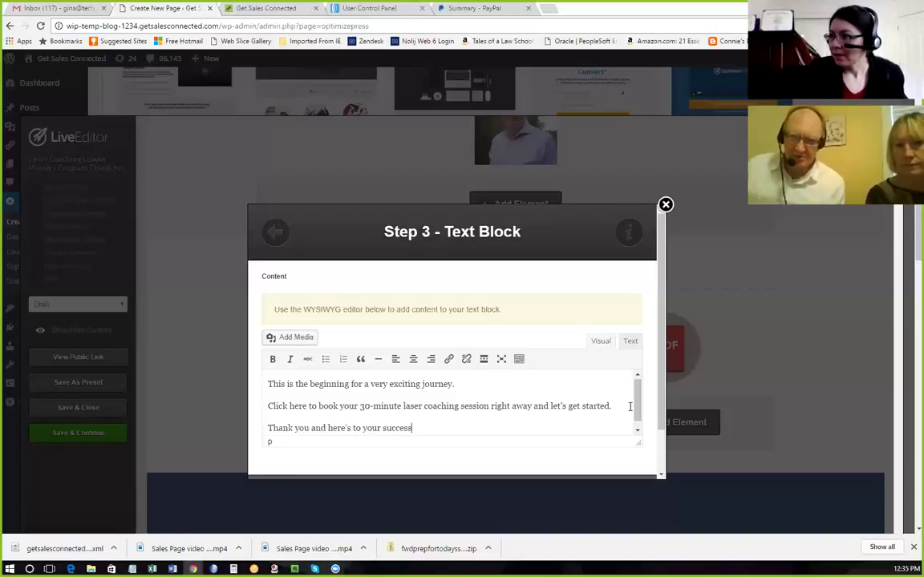
type("!")
key("Return")
type("Cliff")
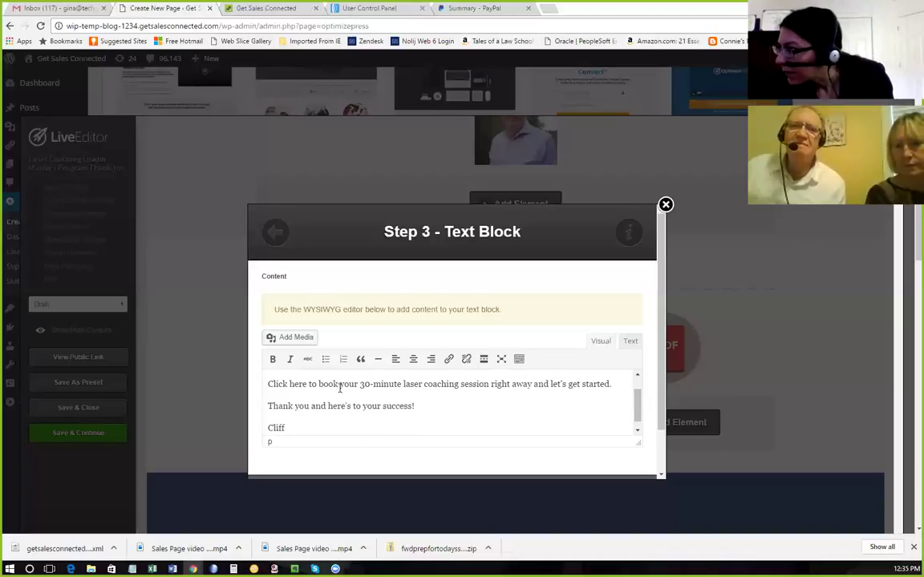
Make the 30-minute laser coaching booking sentence bold.
left_click_drag(615, 384, 266, 383)
left_click(272, 359)
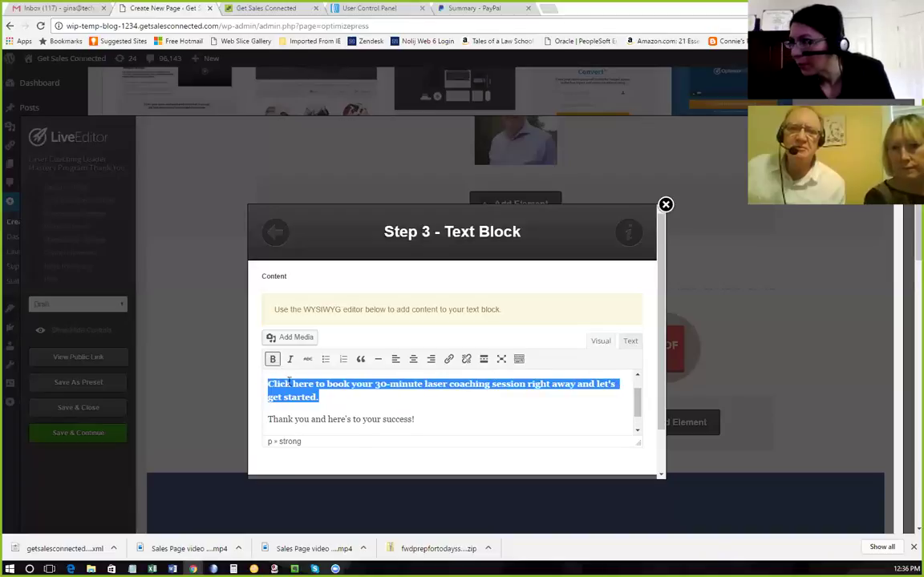
left_click(384, 419)
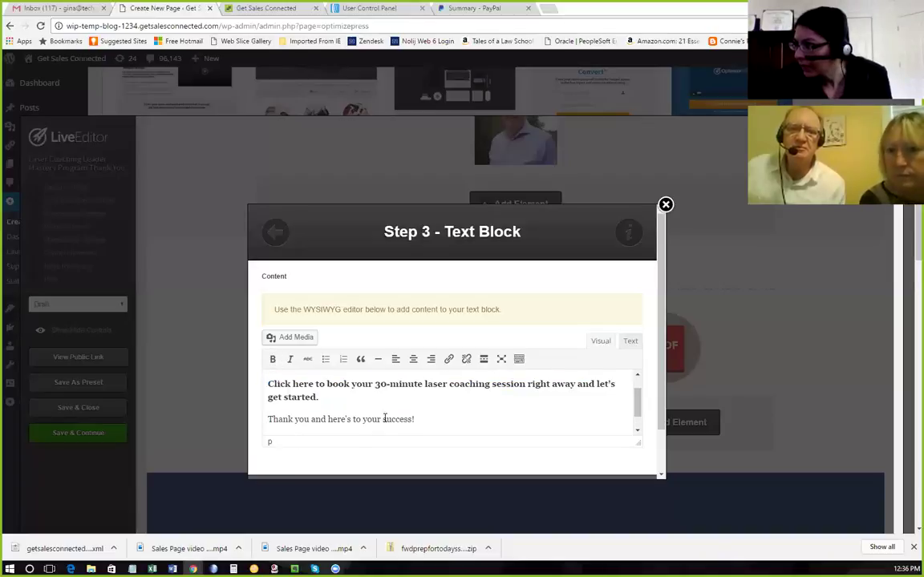
scroll(383, 419, "down", 3)
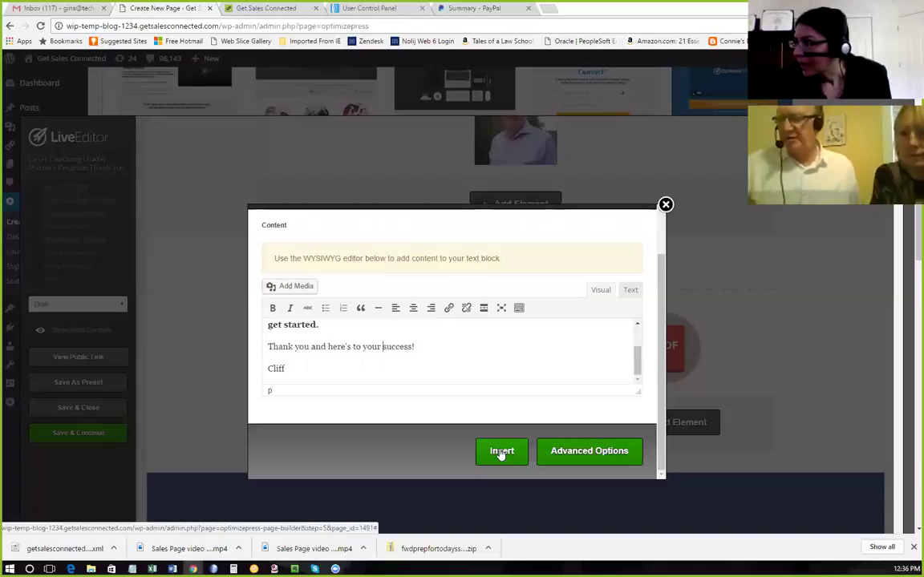
scroll(302, 347, "up", 2)
Replace 'Click here' in the bold booking sentence with 'Please email me at'.
left_click(326, 368)
left_click_drag(313, 355, 268, 354)
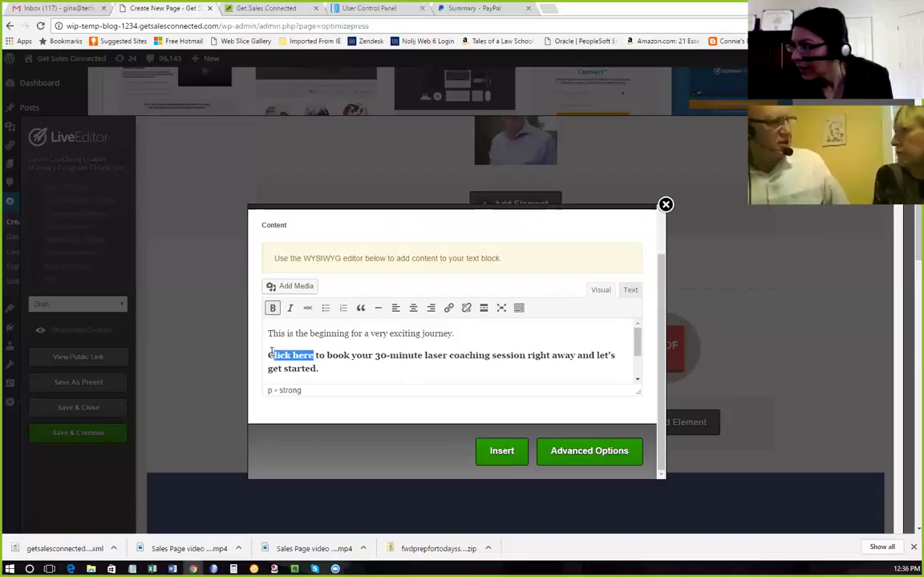
type("Email")
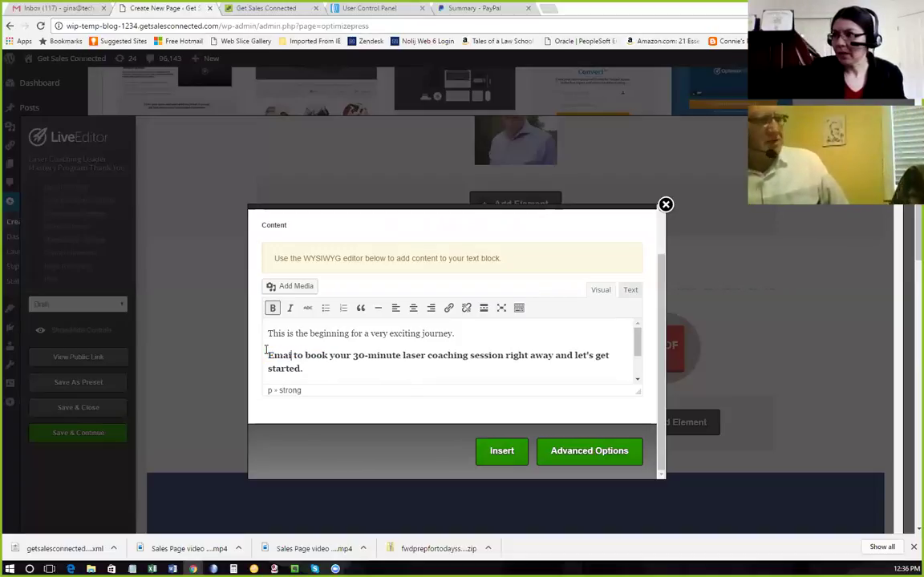
key("BackSpace")
key("BackSpace")
key("BackSpace")
key("BackSpace")
key("BackSpace")
type("Please em")
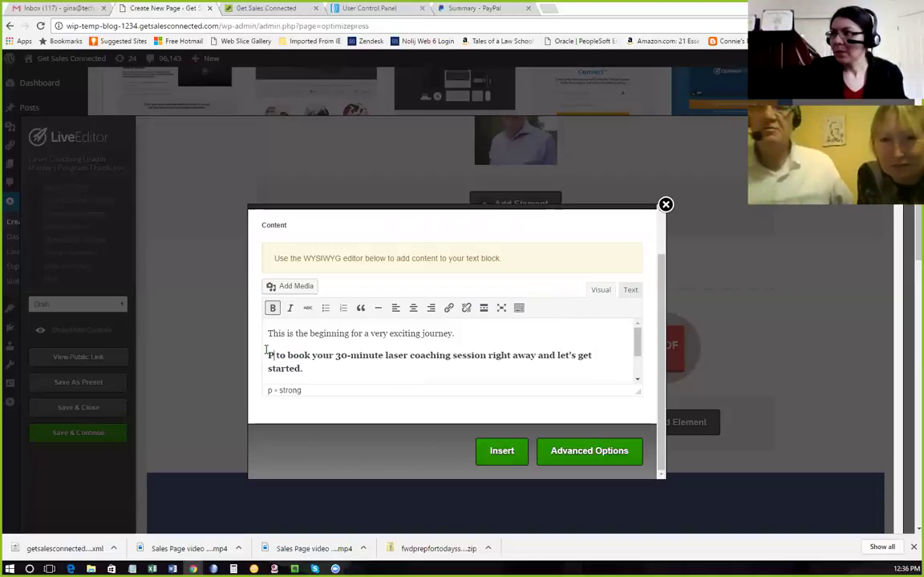
type("ail me at")
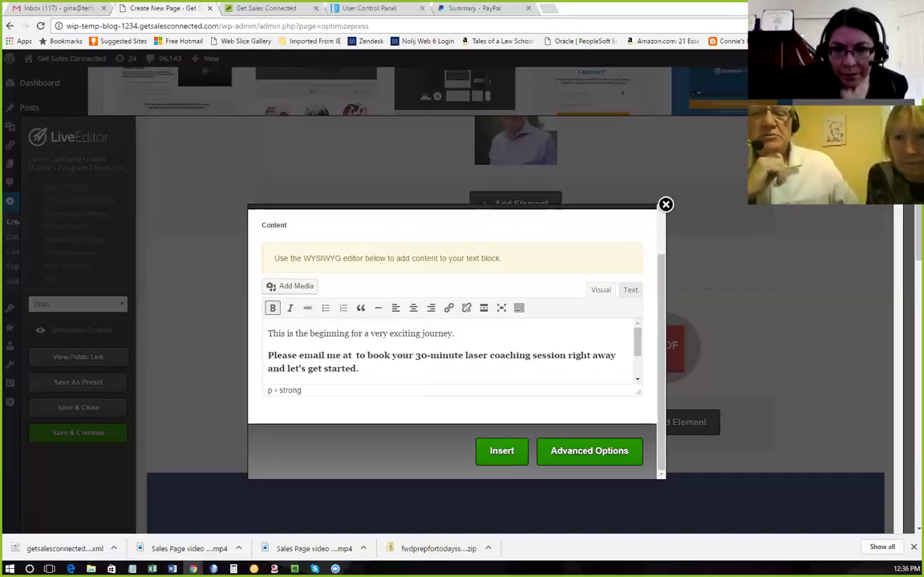
Type the coach's e-mail address after 'at', checking it against the Gmail inbox.
left_click(356, 356)
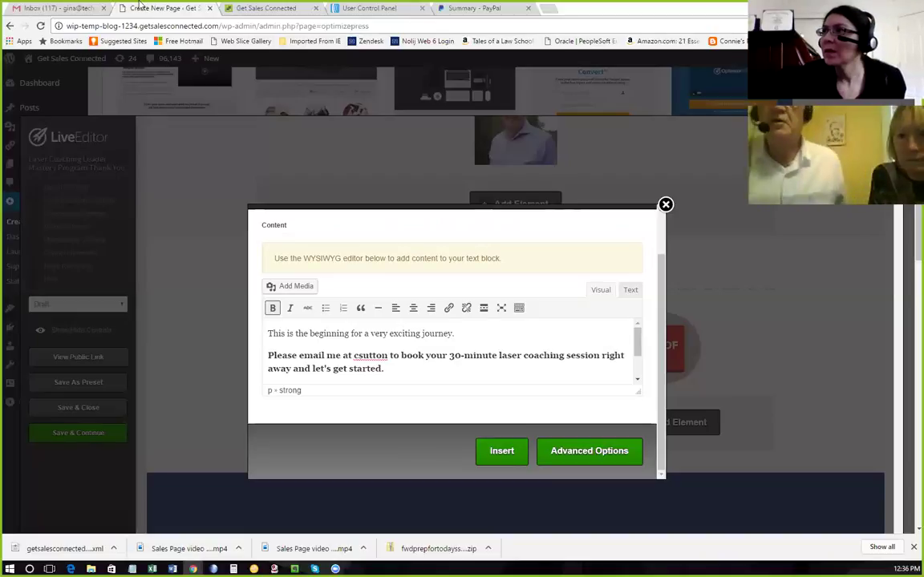
left_click(46, 8)
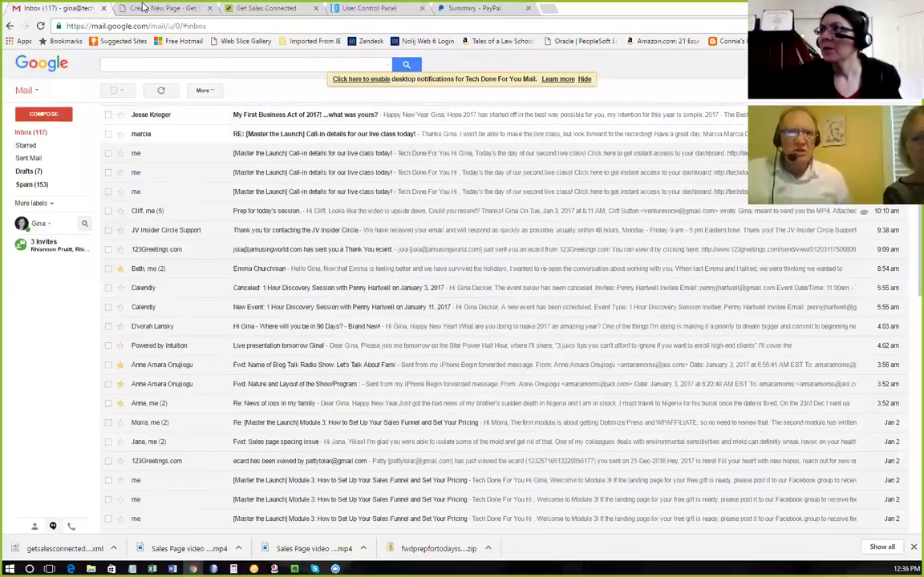
left_click(141, 9)
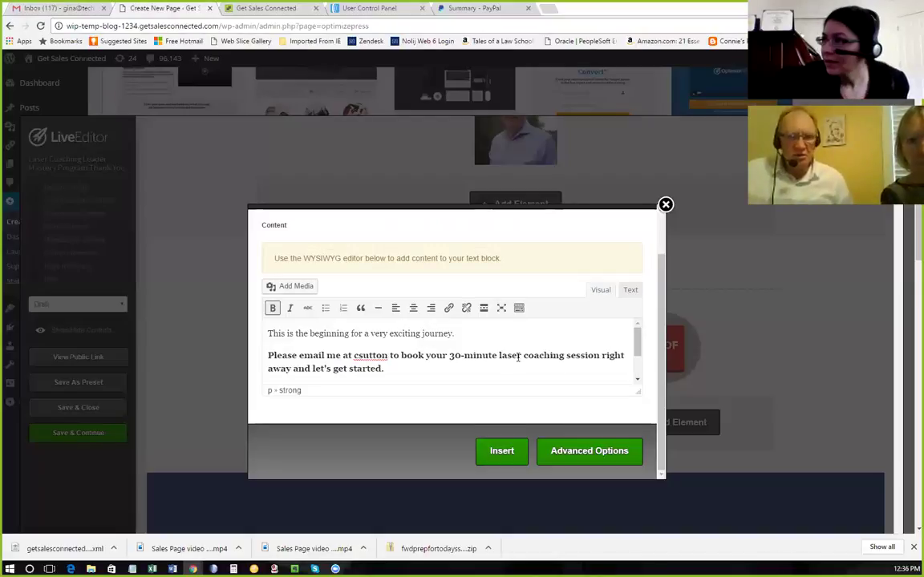
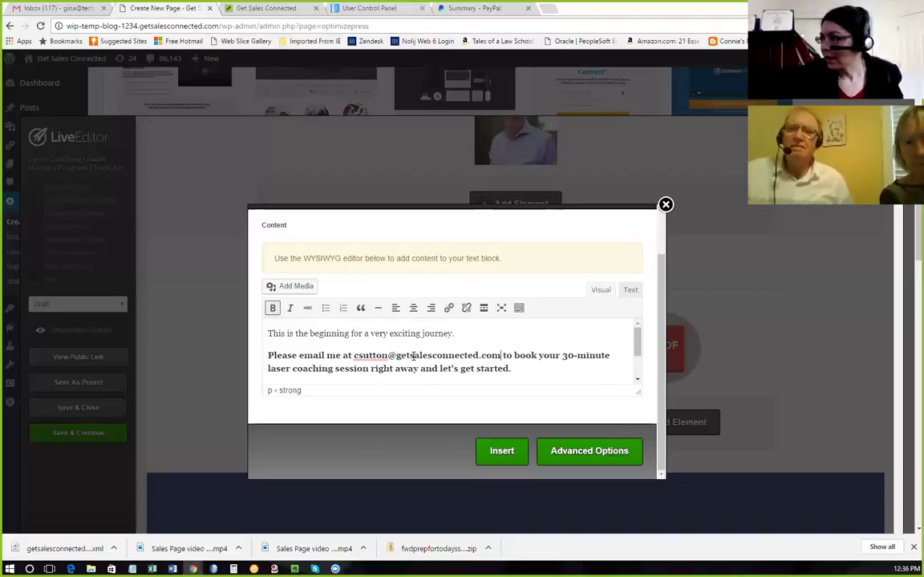
Make the e-mail address a mailto link that opens in a new tab.
left_click_drag(501, 355, 354, 357)
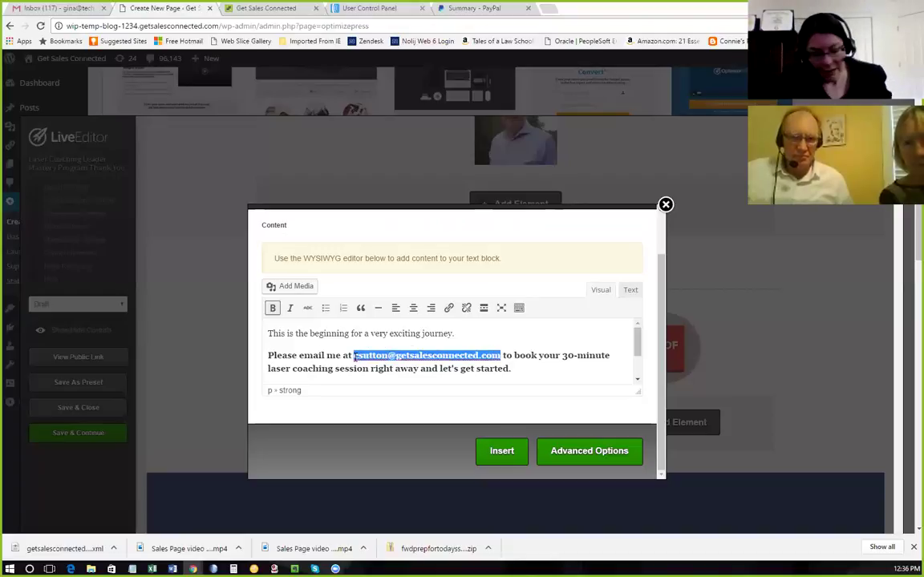
left_click(449, 308)
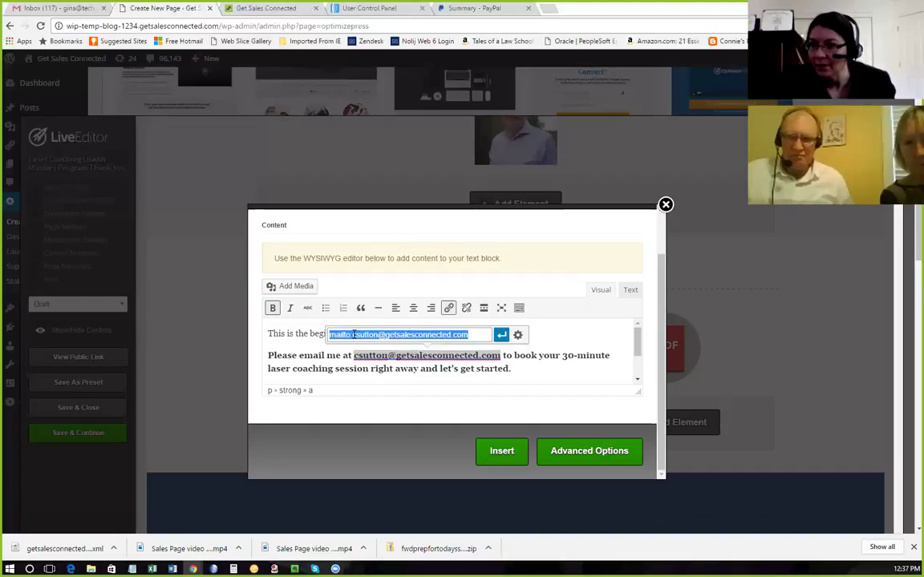
left_click(501, 336)
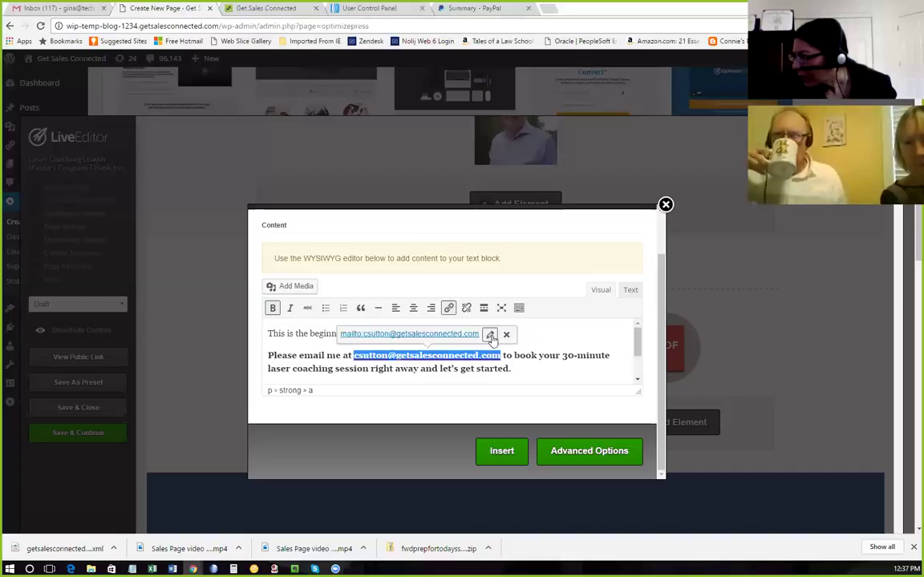
left_click(489, 335)
left_click(517, 336)
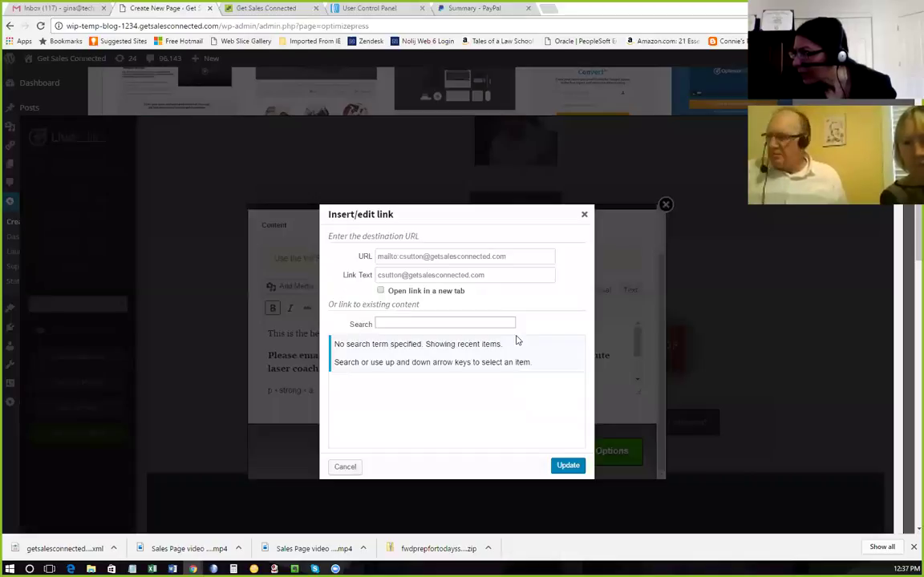
left_click(381, 291)
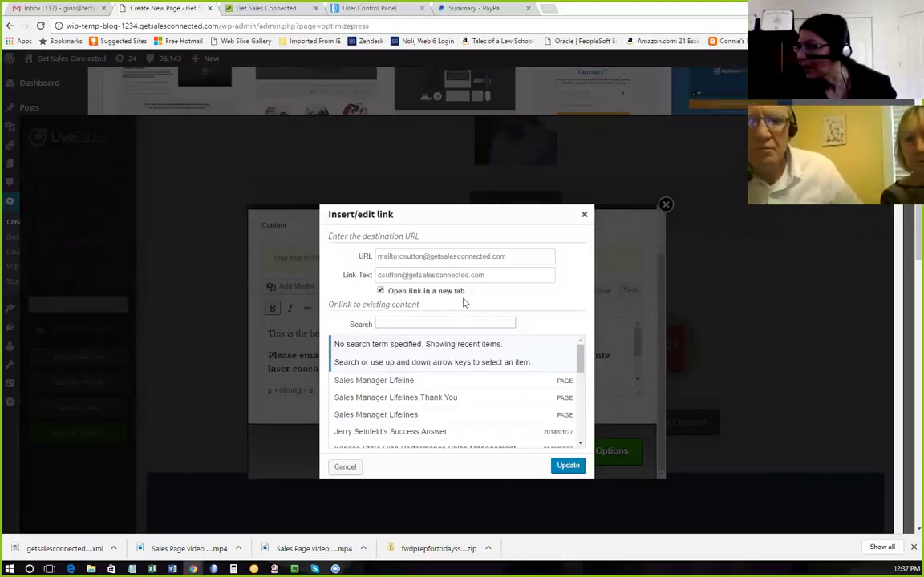
left_click(568, 468)
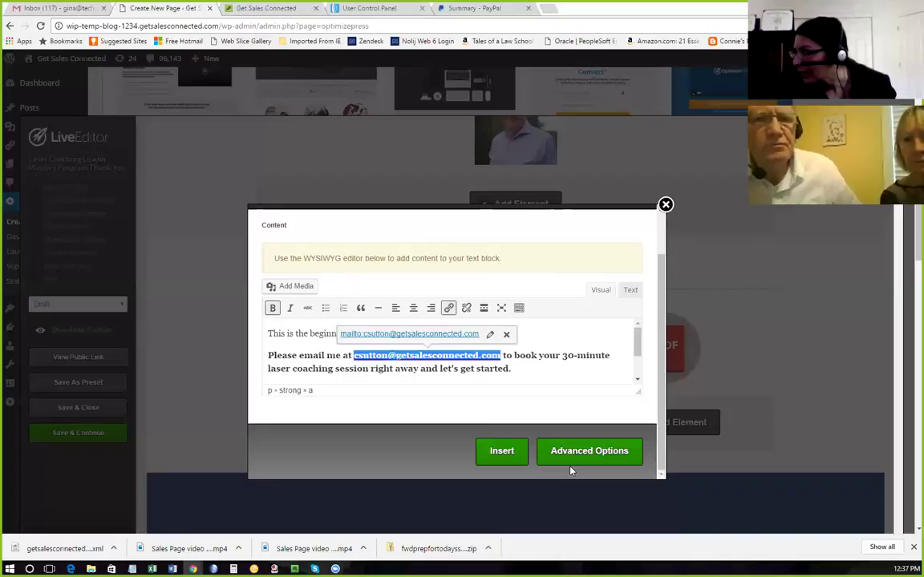
Insert the Congratulations text block into the page and save the page.
left_click(496, 450)
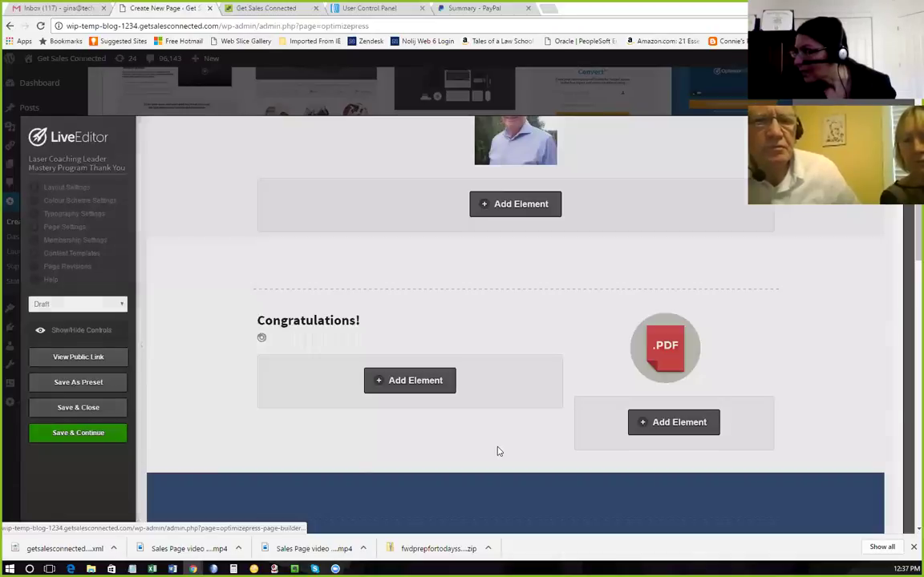
left_click(98, 436)
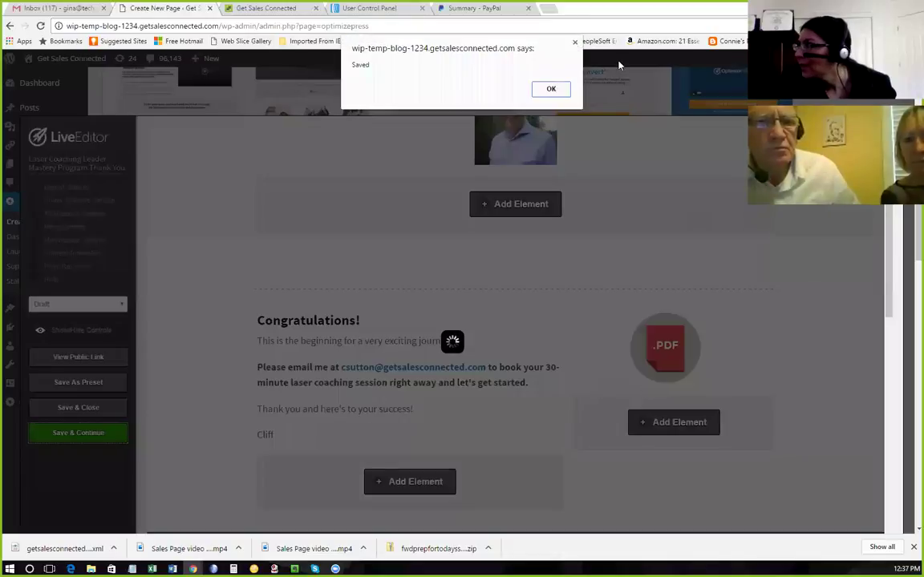
left_click(555, 89)
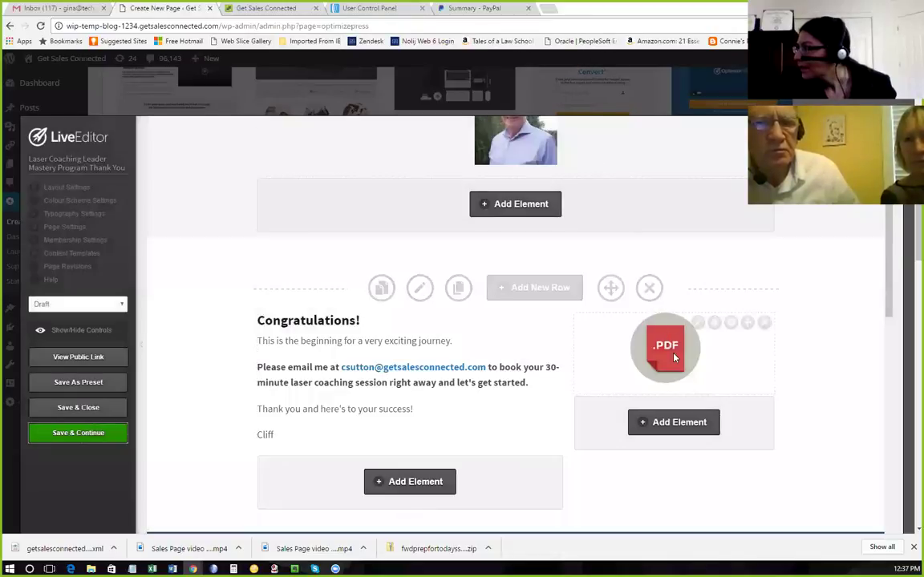
Scroll through the saved thank-you page, from the headline down to the browser save instructions.
scroll(665, 359, "down", 4)
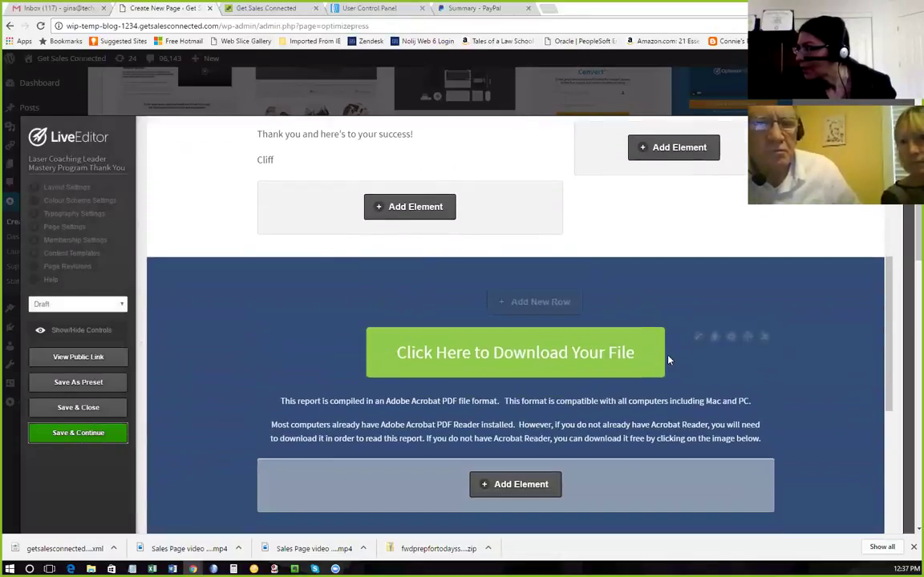
scroll(668, 360, "up", 3)
scroll(669, 360, "down", 3)
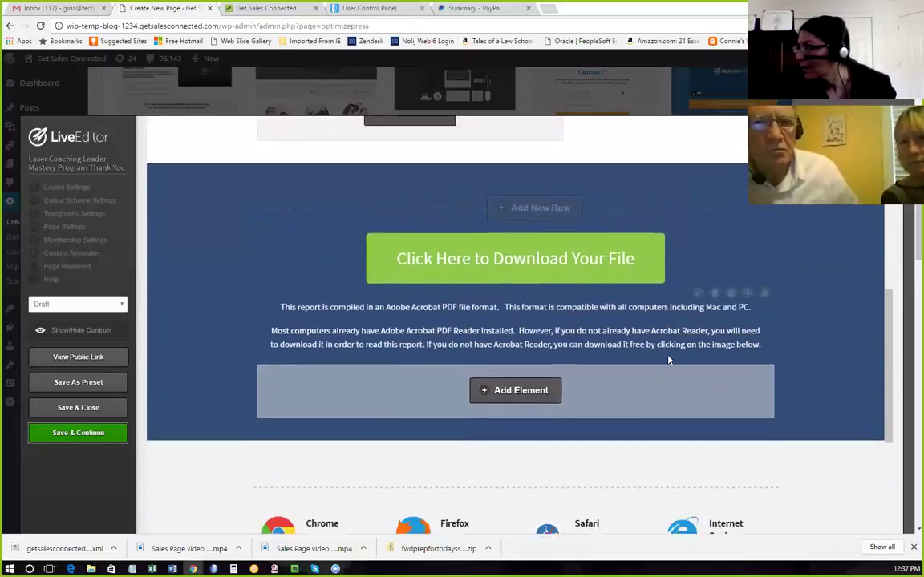
scroll(670, 356, "up", 4)
mouse_move(753, 276)
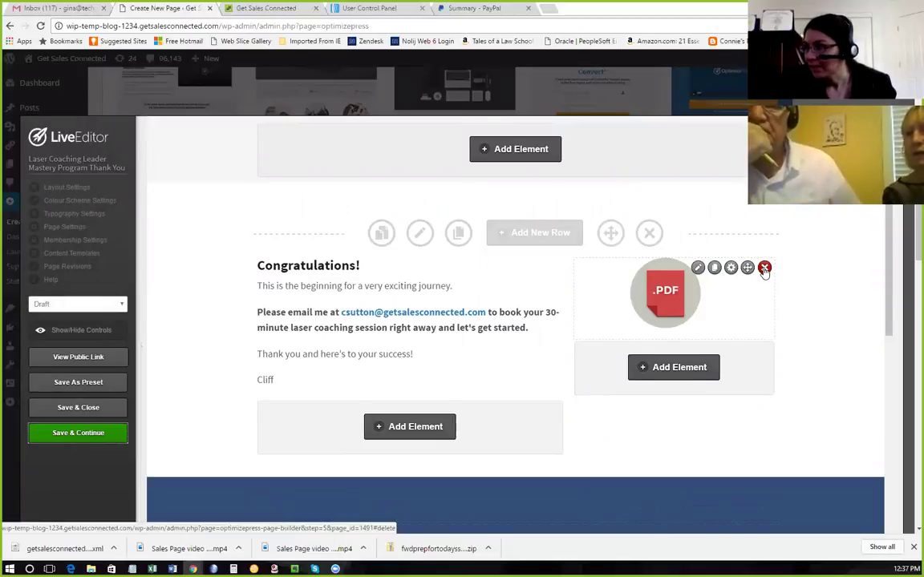
scroll(765, 270, "up", 5)
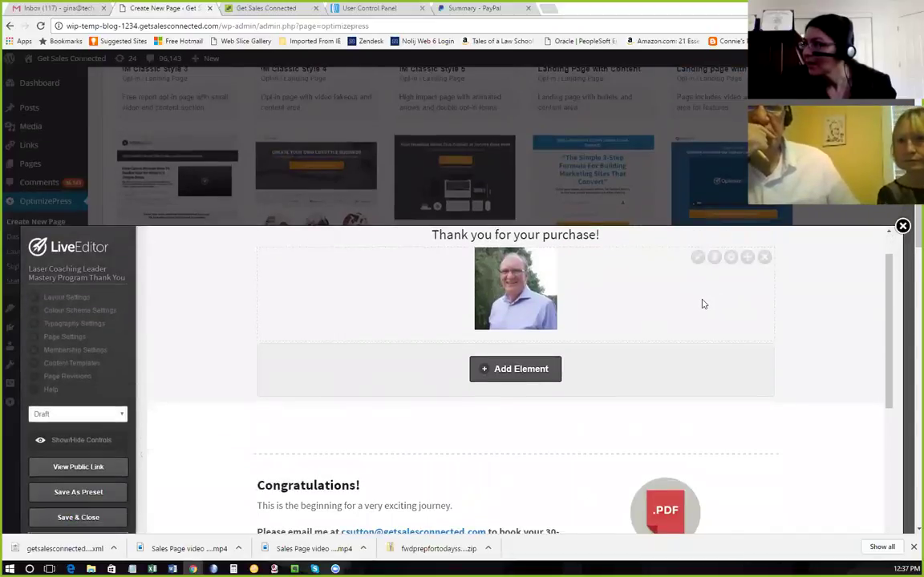
scroll(703, 304, "down", 3)
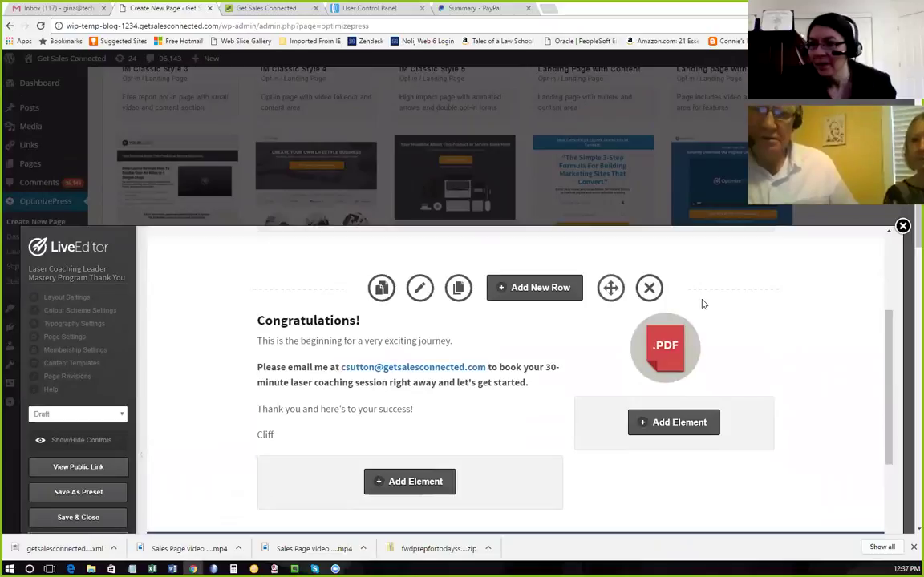
scroll(702, 304, "down", 4)
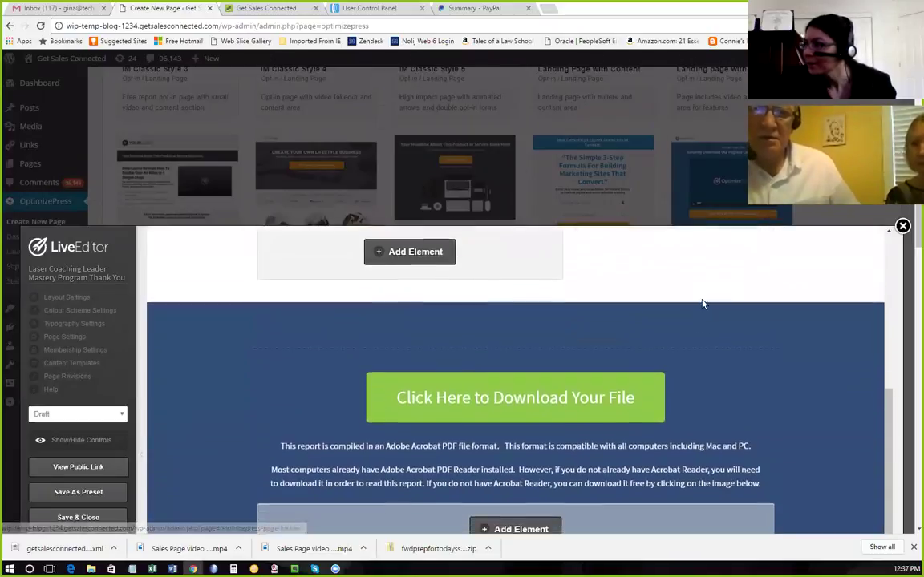
scroll(703, 304, "down", 8)
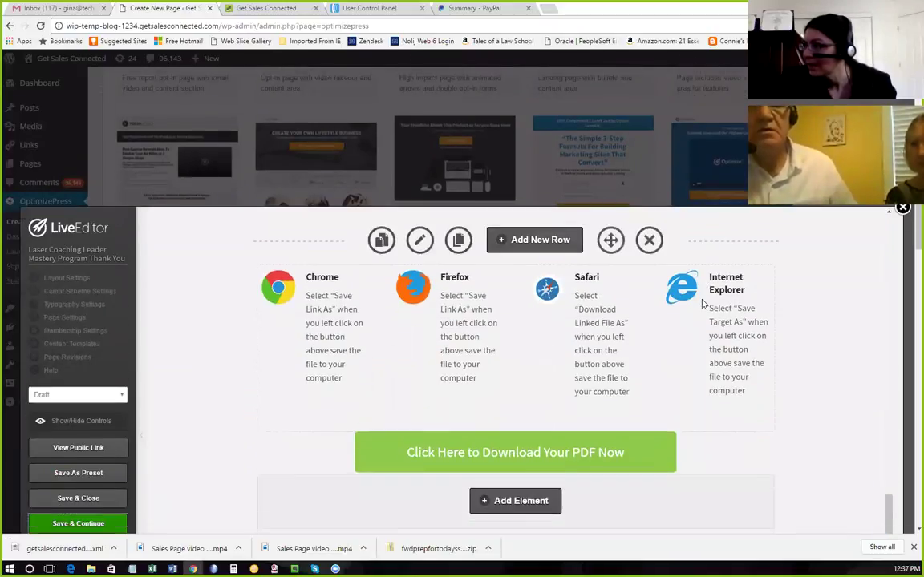
scroll(702, 303, "down", 3)
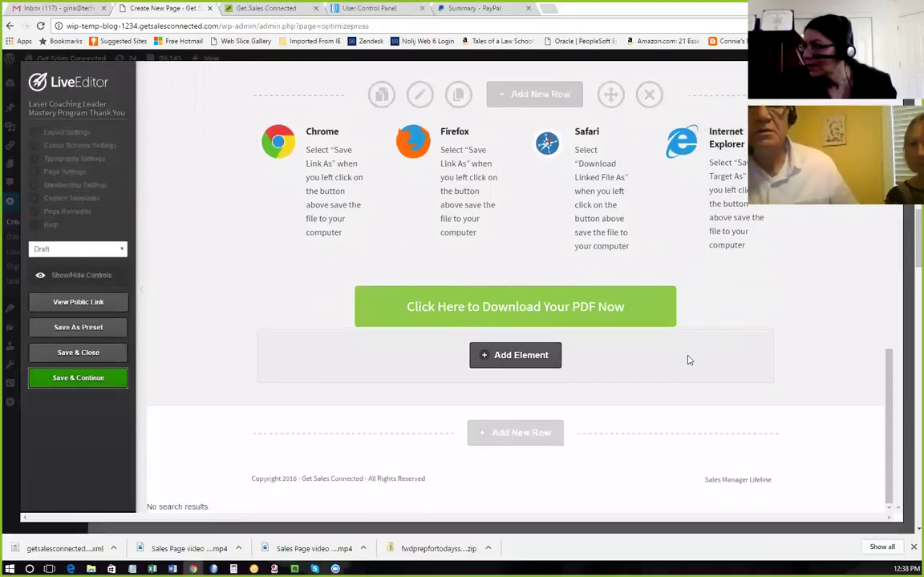
scroll(688, 360, "up", 5)
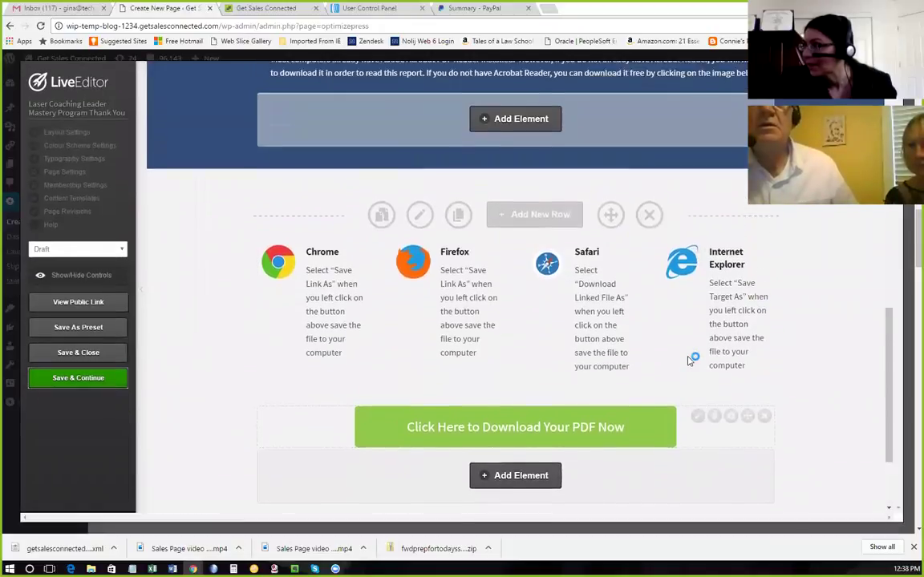
scroll(688, 360, "up", 4)
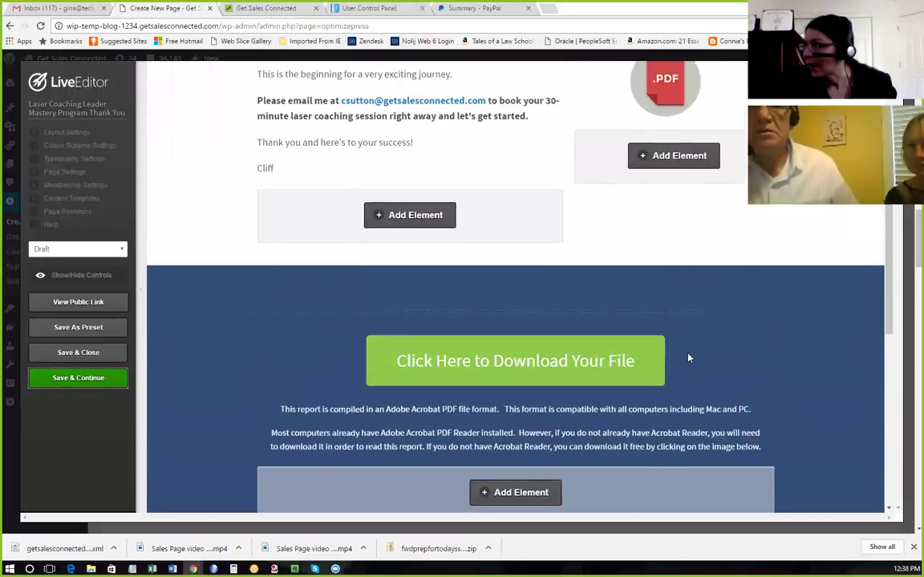
scroll(665, 360, "up", 1)
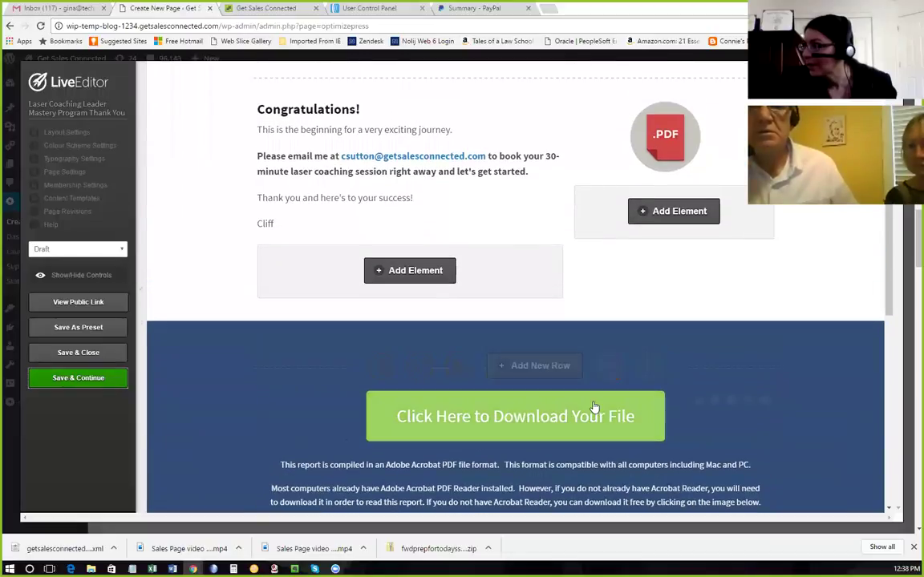
scroll(597, 401, "down", 1)
scroll(597, 376, "down", 5)
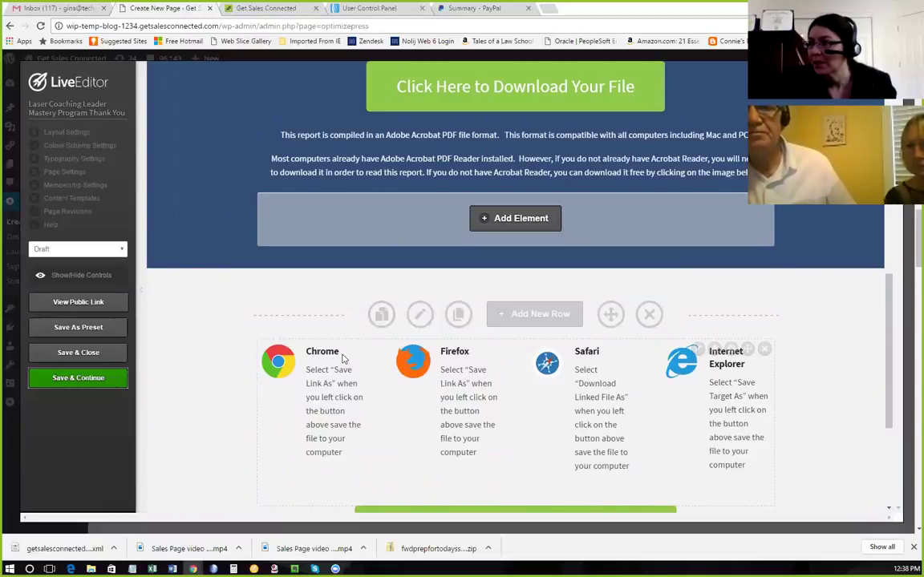
scroll(491, 343, "up", 2)
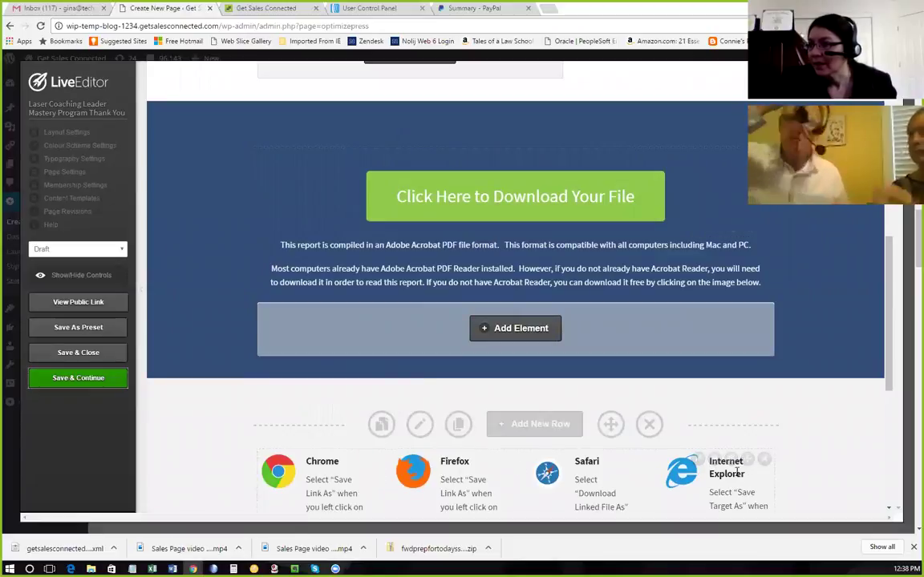
scroll(704, 414, "up", 5)
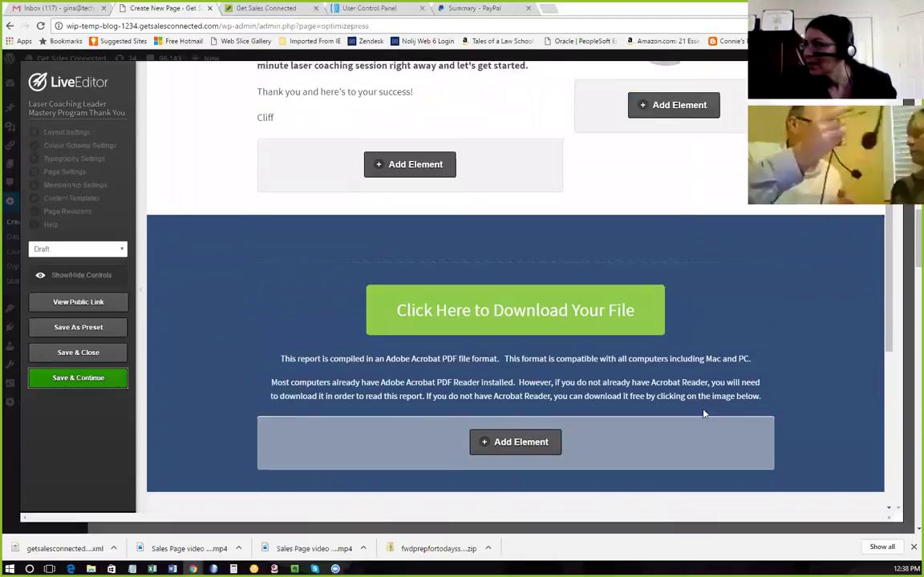
scroll(703, 414, "up", 4)
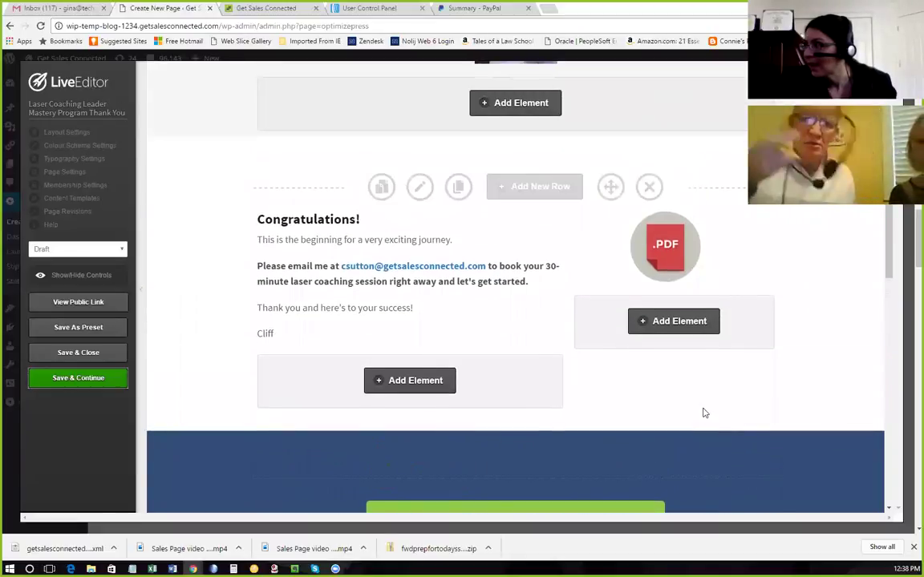
scroll(701, 411, "up", 1)
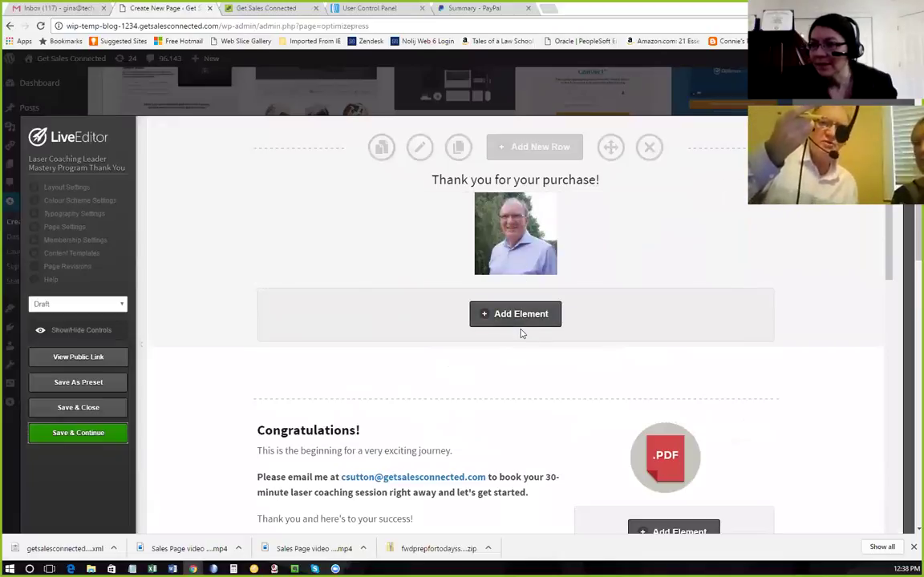
scroll(521, 333, "down", 3)
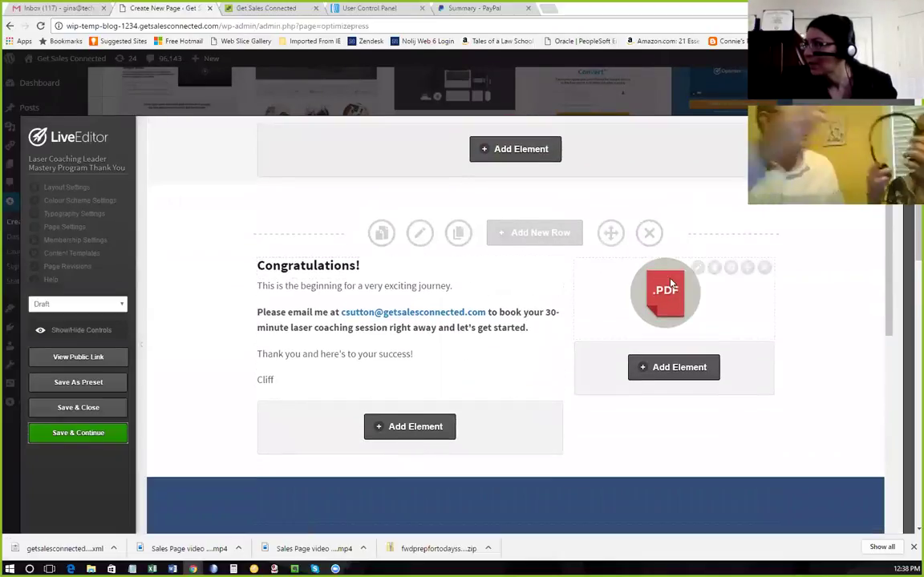
scroll(497, 351, "down", 5)
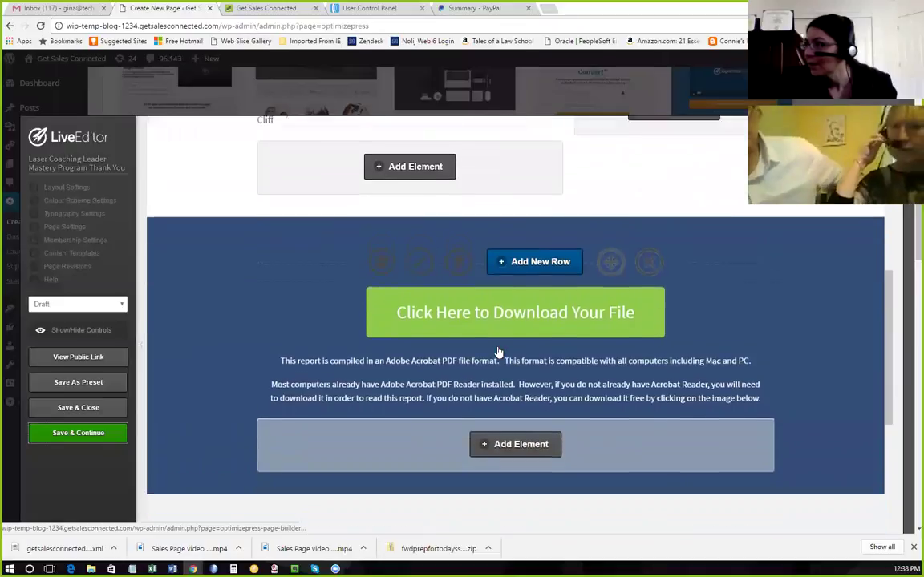
scroll(497, 351, "down", 4)
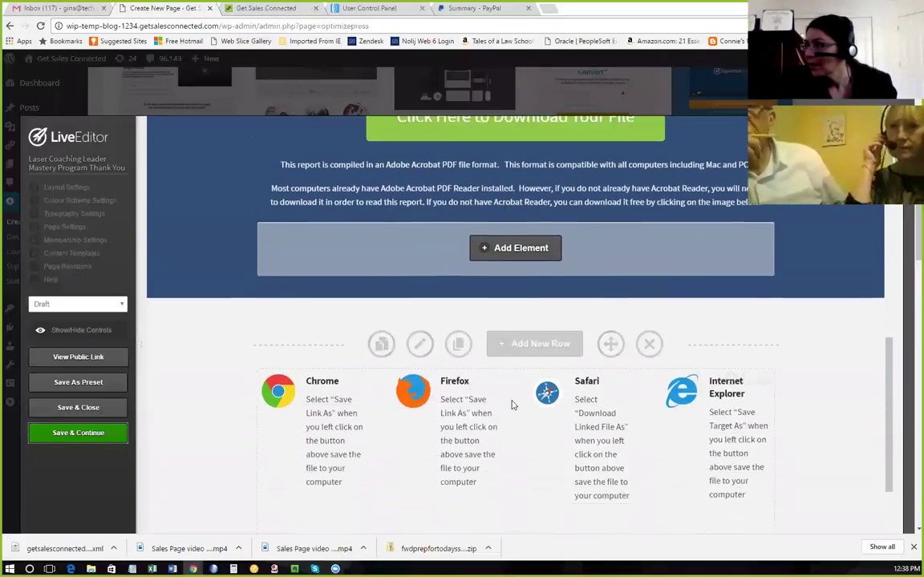
scroll(651, 406, "down", 3)
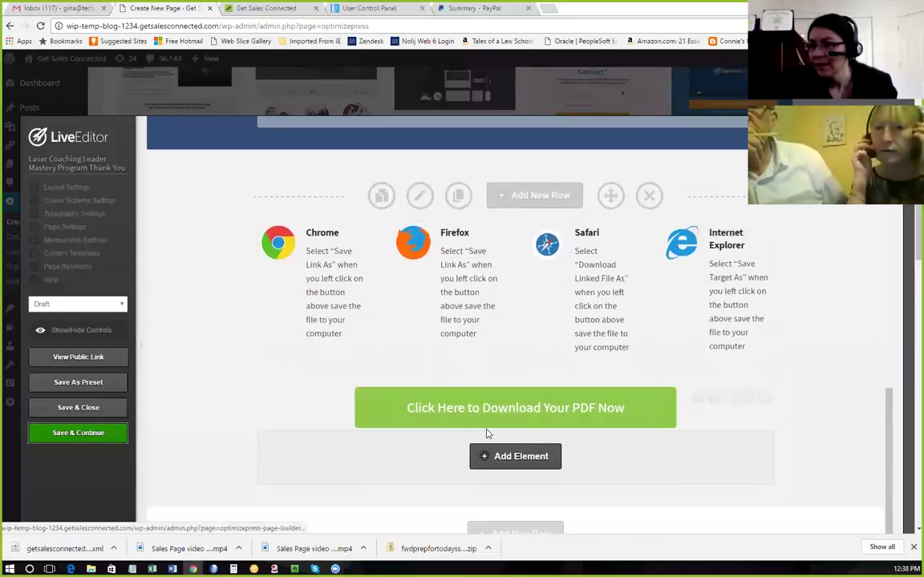
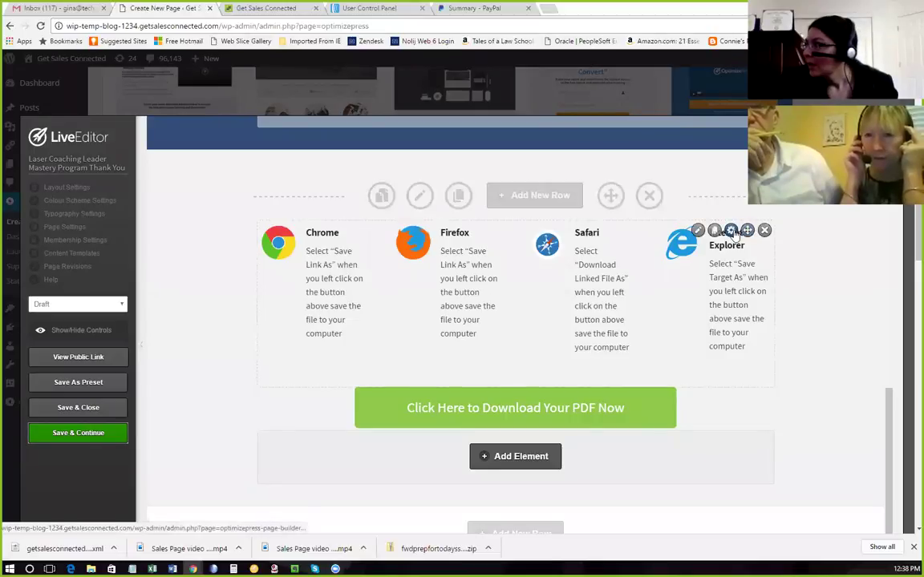
Review the browser-instructions block in the editor and close it without changes.
left_click(698, 231)
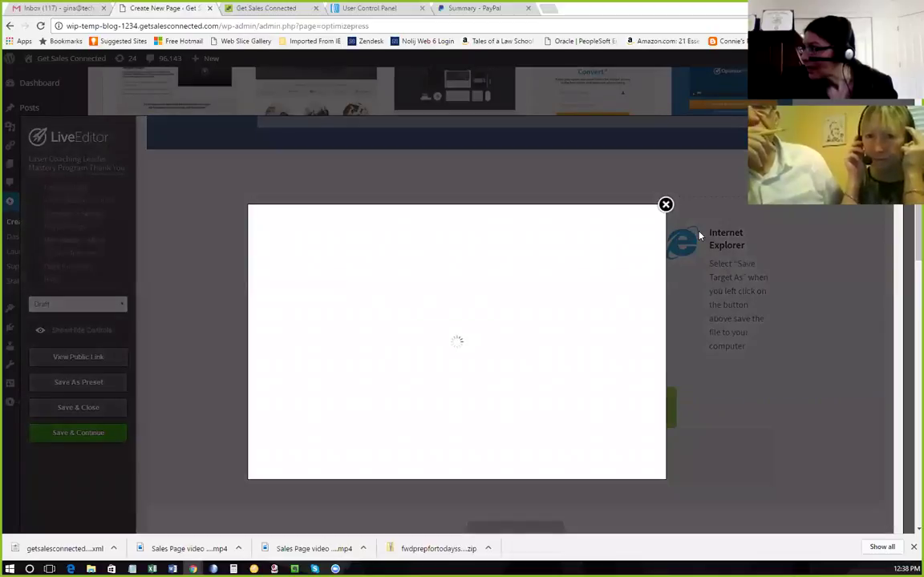
scroll(351, 330, "down", 3)
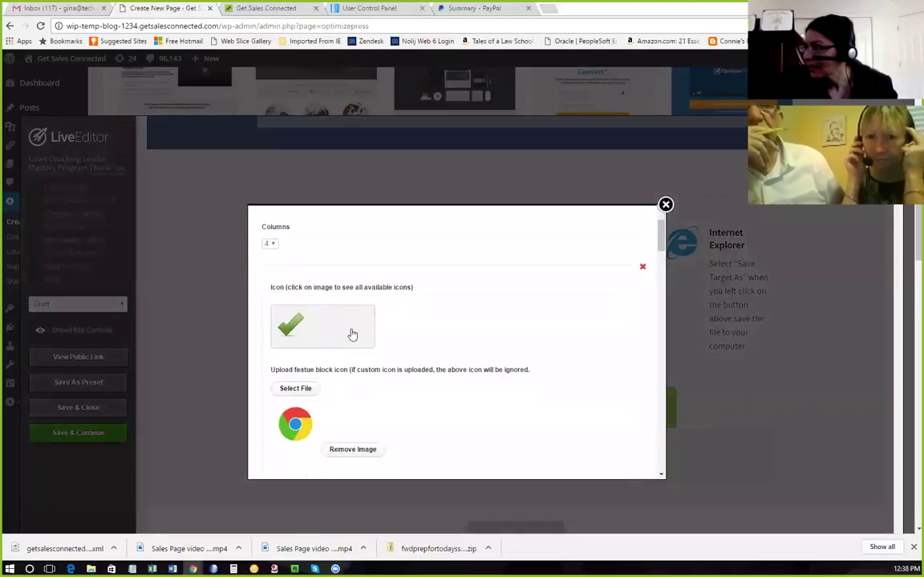
scroll(356, 333, "down", 1)
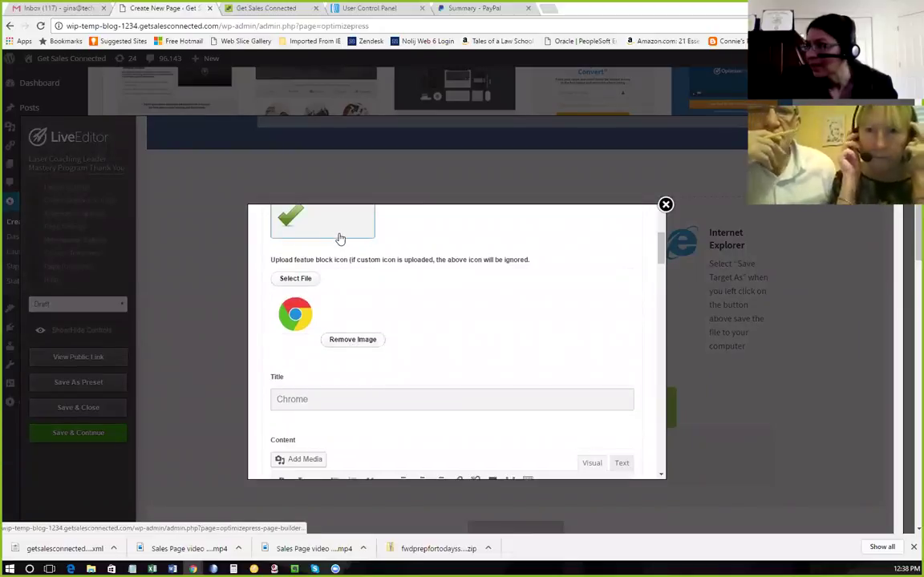
scroll(329, 257, "up", 2)
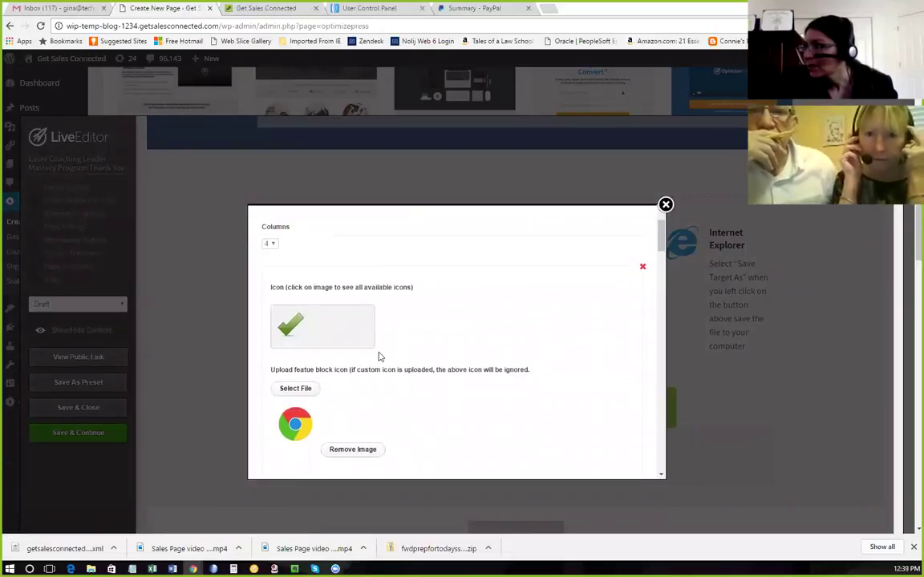
scroll(376, 355, "down", 3)
scroll(373, 351, "down", 4)
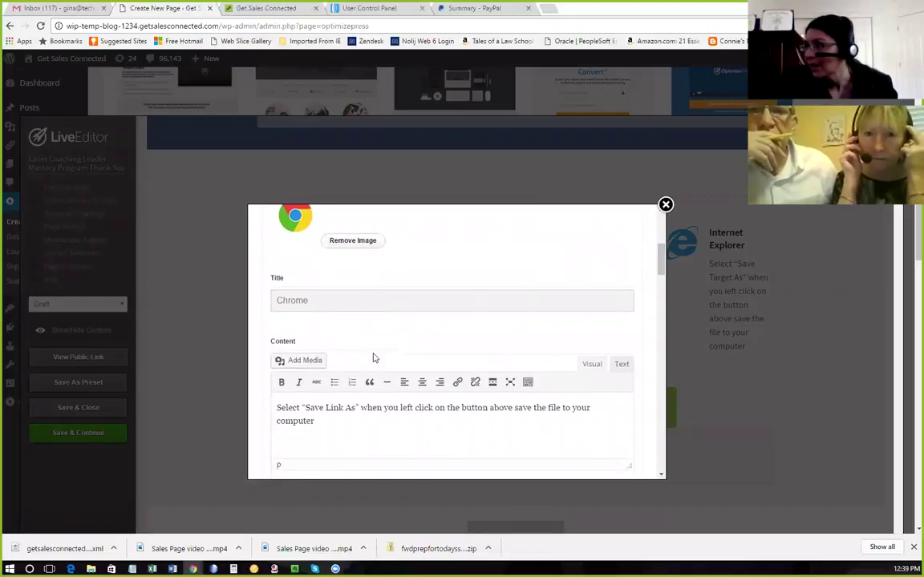
scroll(369, 346, "up", 2)
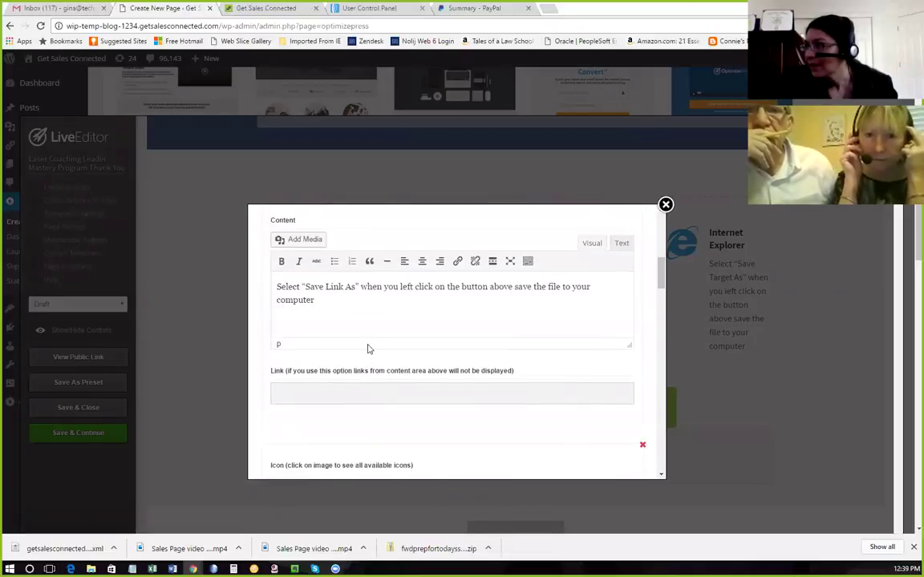
scroll(335, 364, "down", 4)
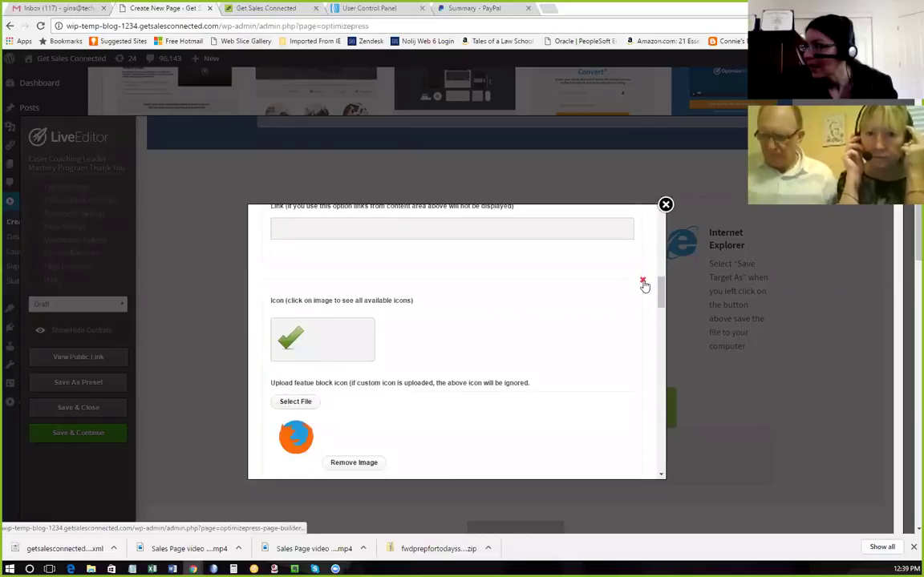
scroll(472, 315, "down", 6)
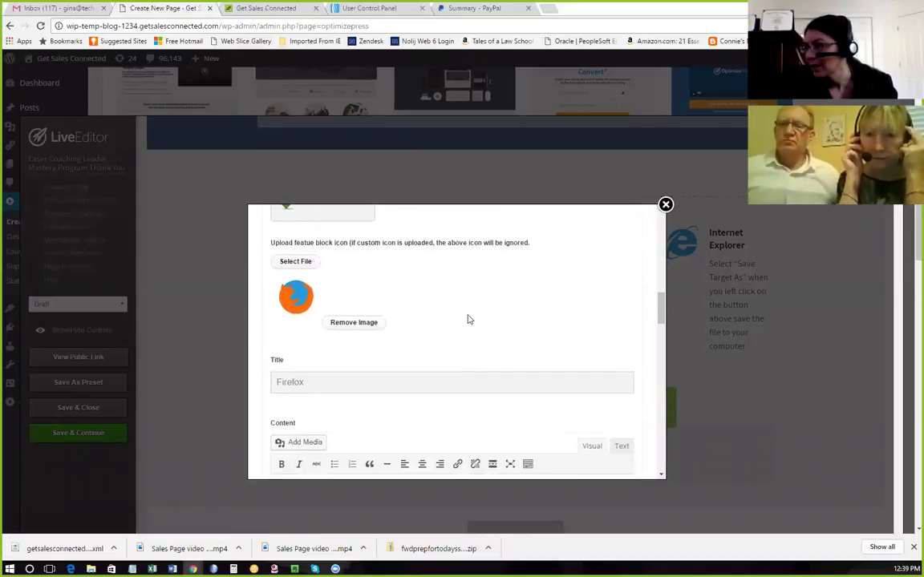
scroll(469, 318, "down", 8)
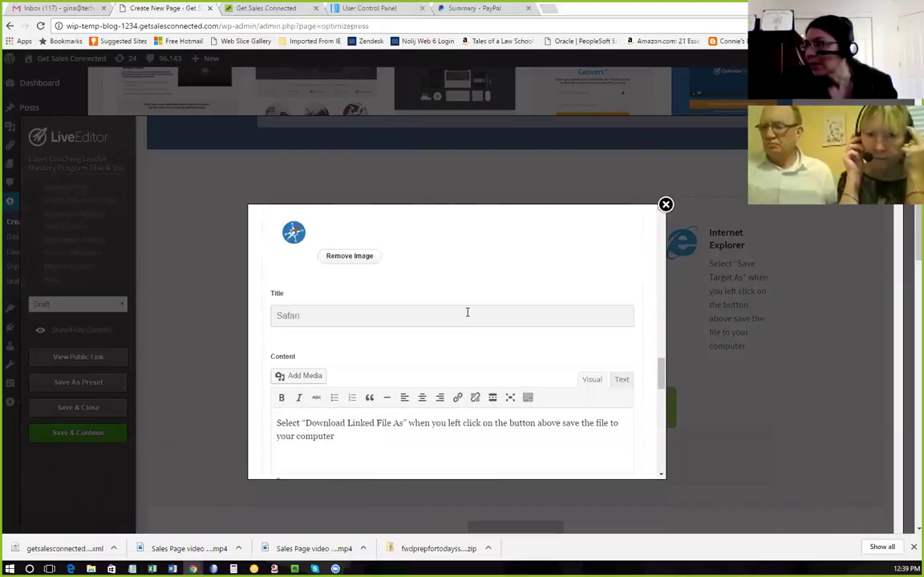
scroll(467, 314, "down", 9)
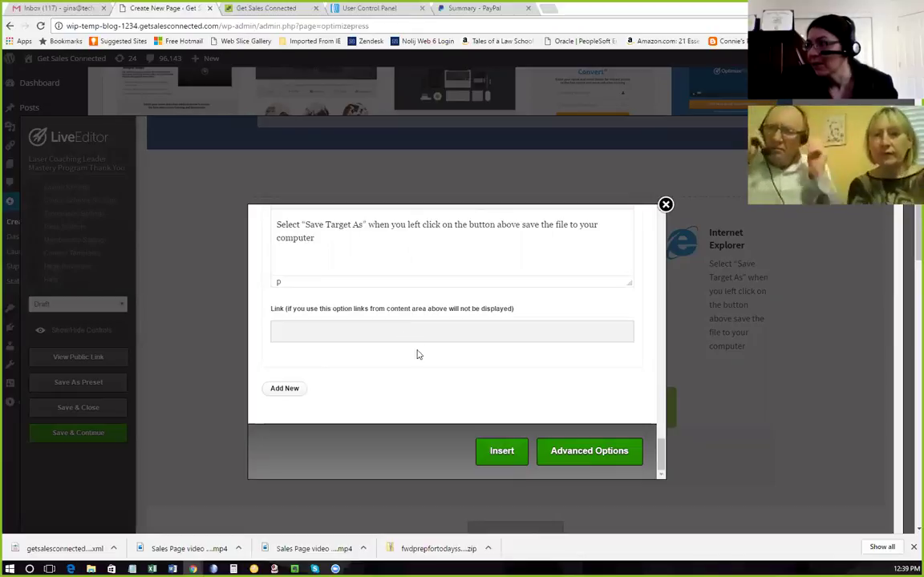
left_click(665, 205)
mouse_move(726, 216)
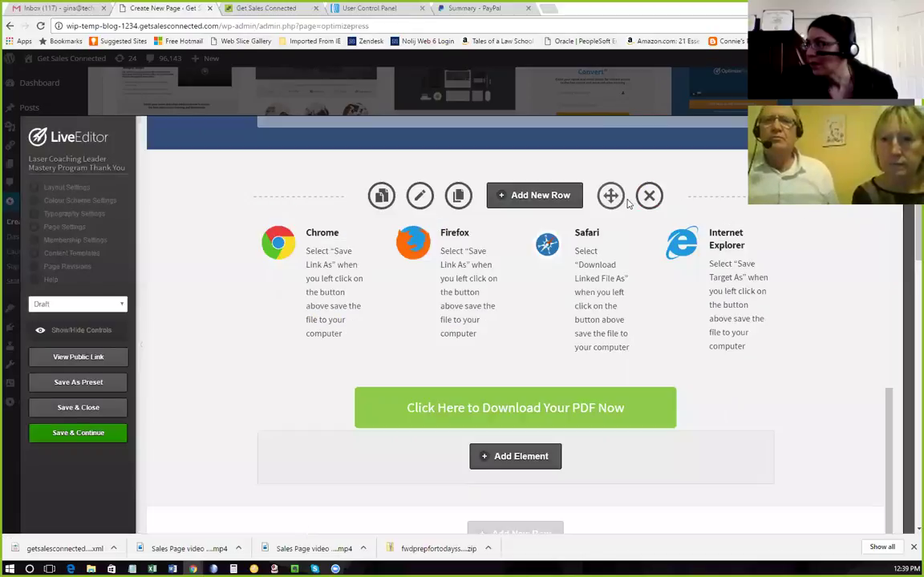
scroll(633, 373, "up", 3)
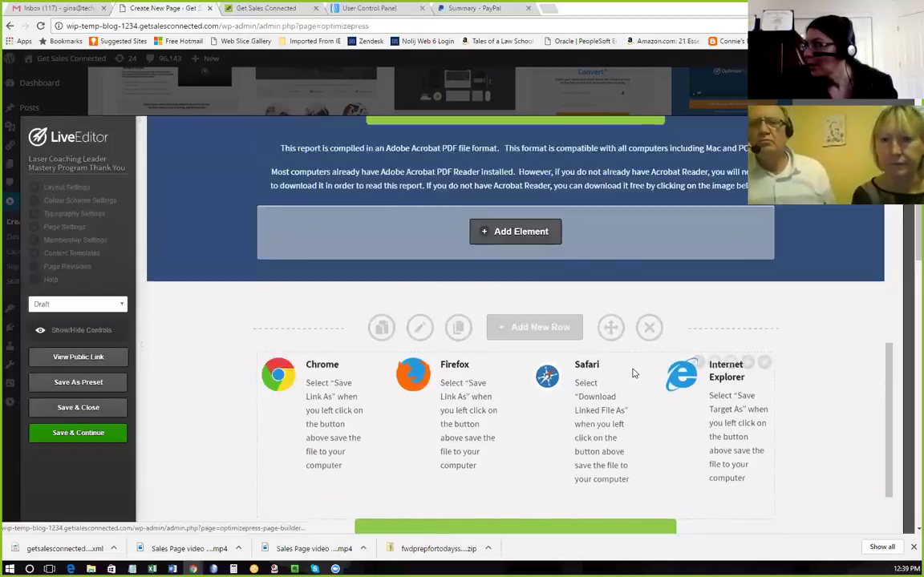
scroll(633, 371, "up", 2)
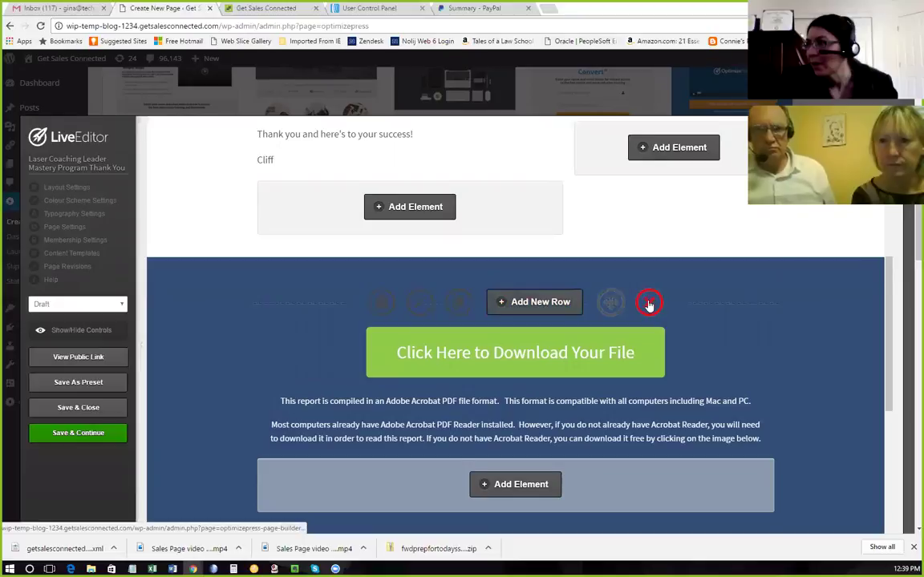
scroll(650, 305, "up", 3)
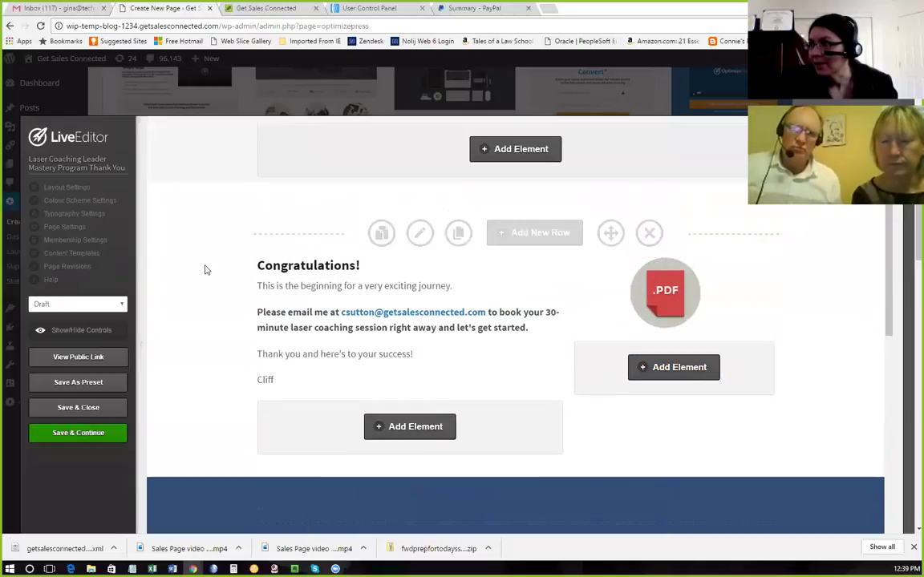
scroll(206, 268, "up", 1)
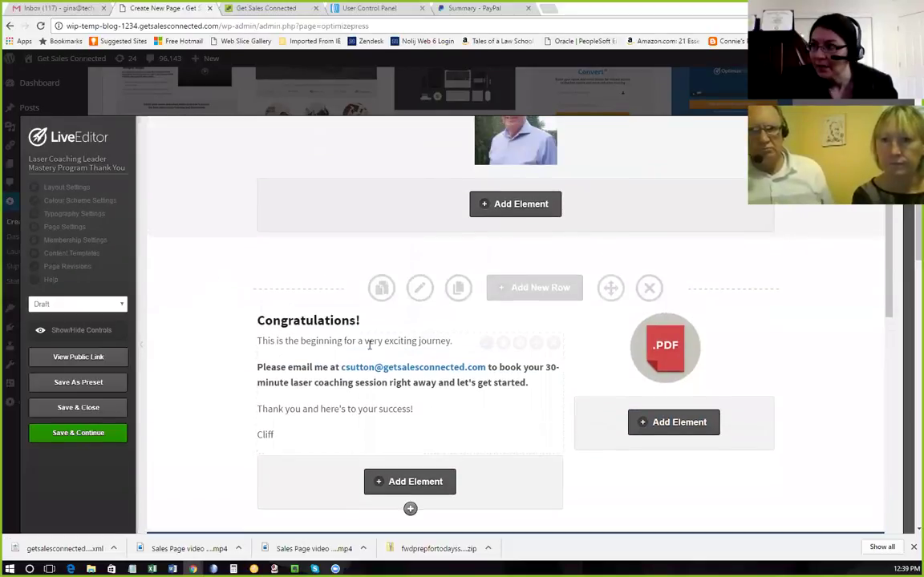
scroll(416, 359, "down", 4)
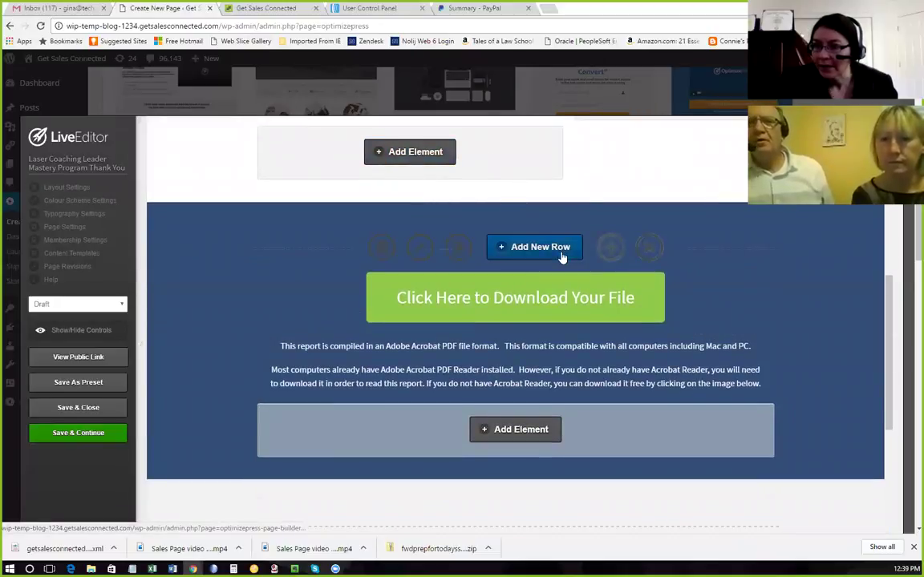
scroll(561, 255, "up", 3)
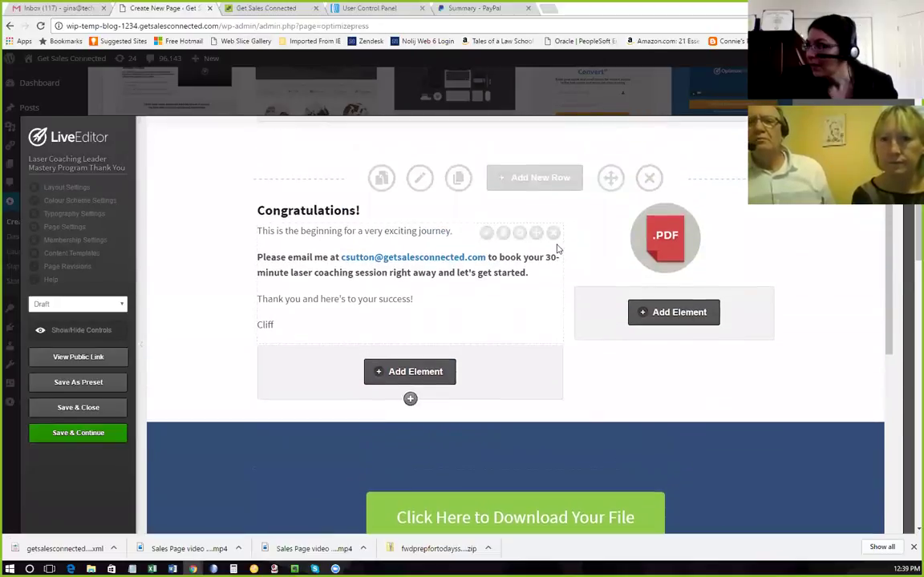
scroll(558, 250, "up", 3)
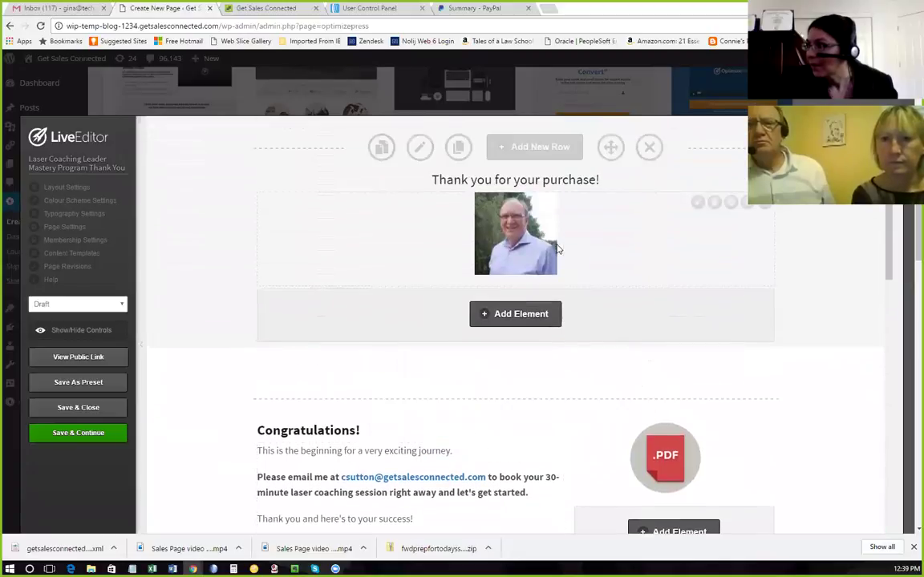
scroll(558, 250, "down", 6)
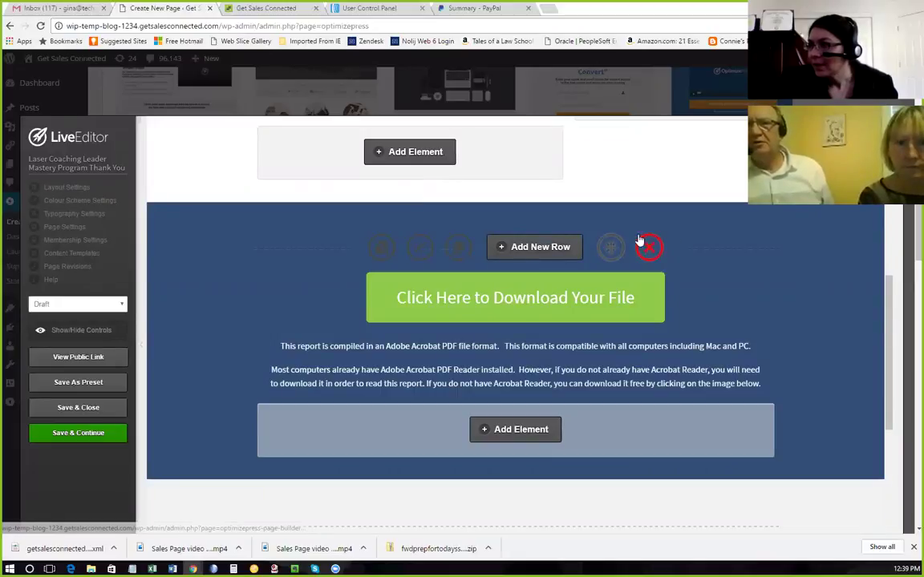
Switch the page status from Draft to Publish, save it, and view the live page's address.
left_click(121, 304)
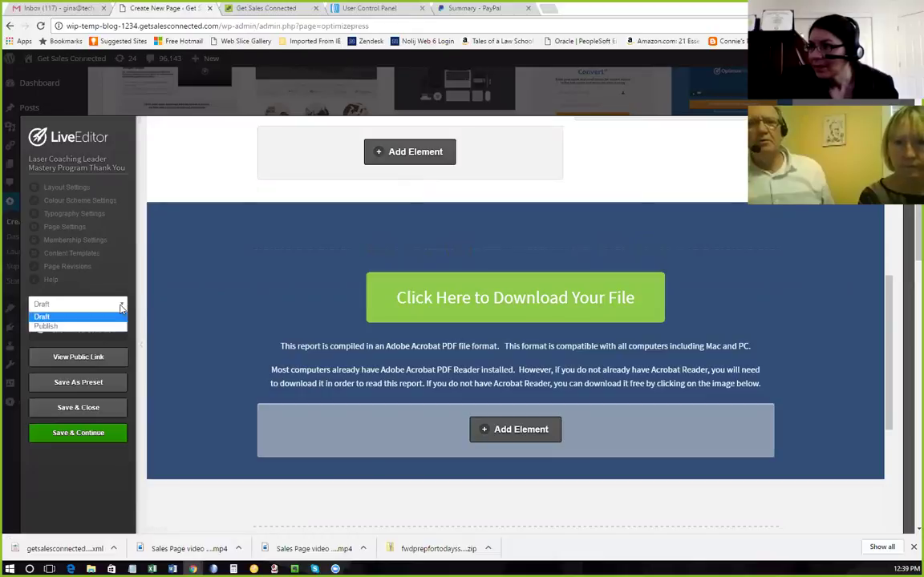
left_click(69, 327)
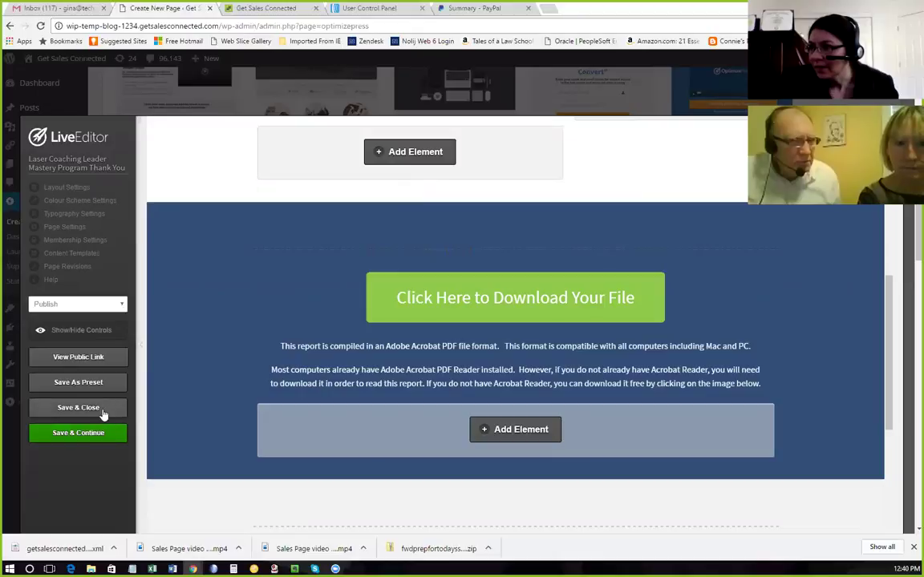
left_click(102, 436)
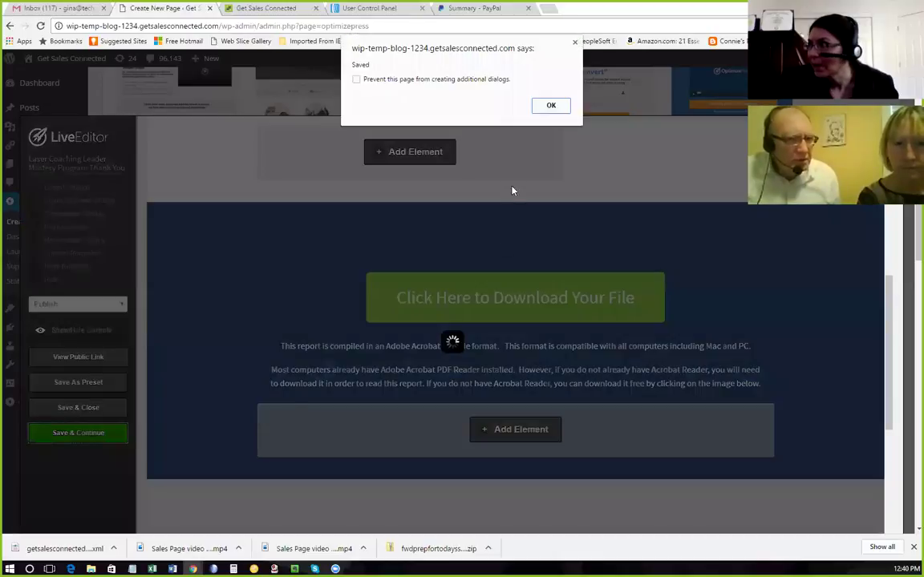
left_click(561, 105)
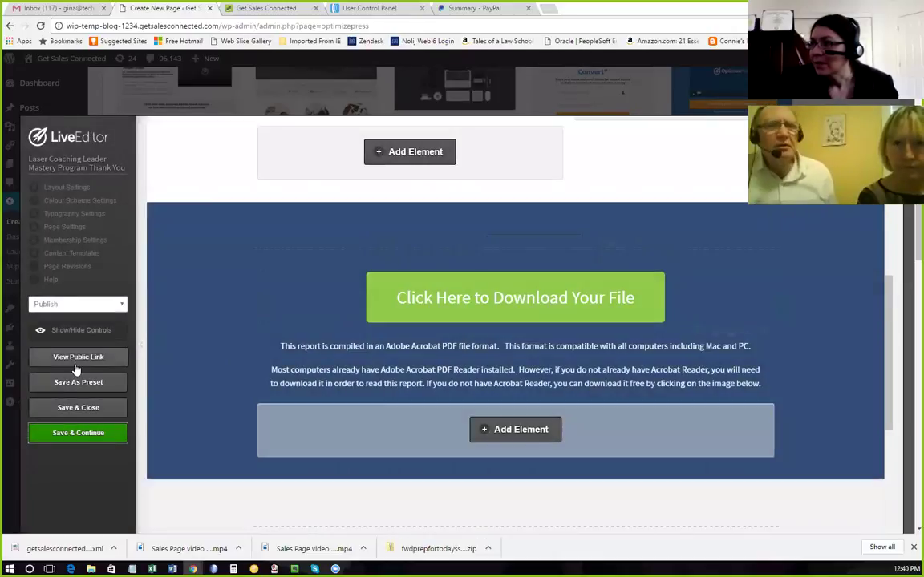
left_click(80, 358)
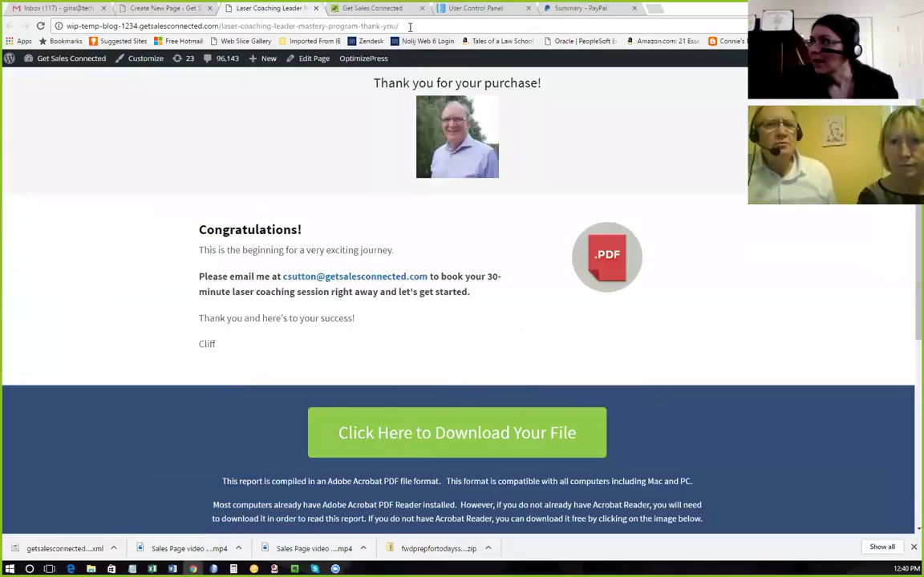
left_click(413, 26)
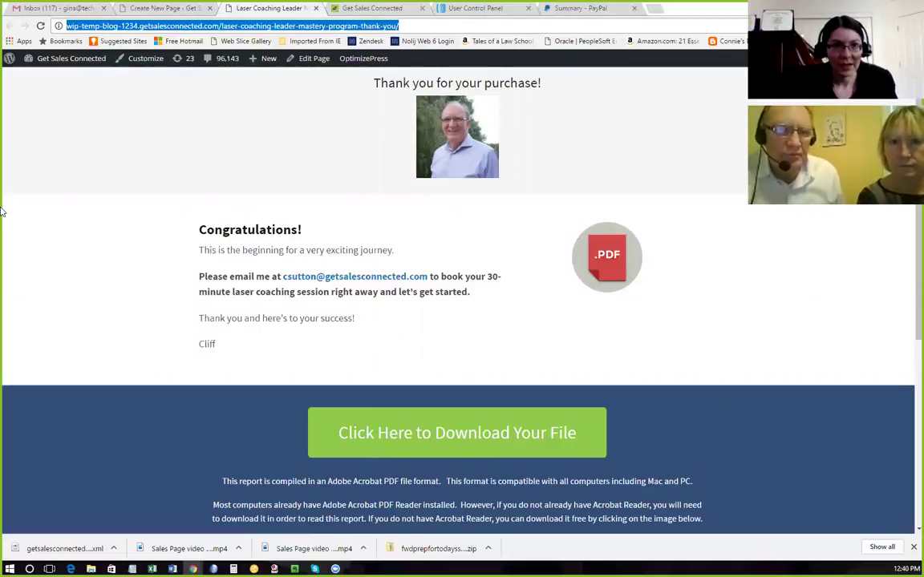
Copy the live thank-you page URL and return to the Create New Page editor tab.
key("alt+Tab")
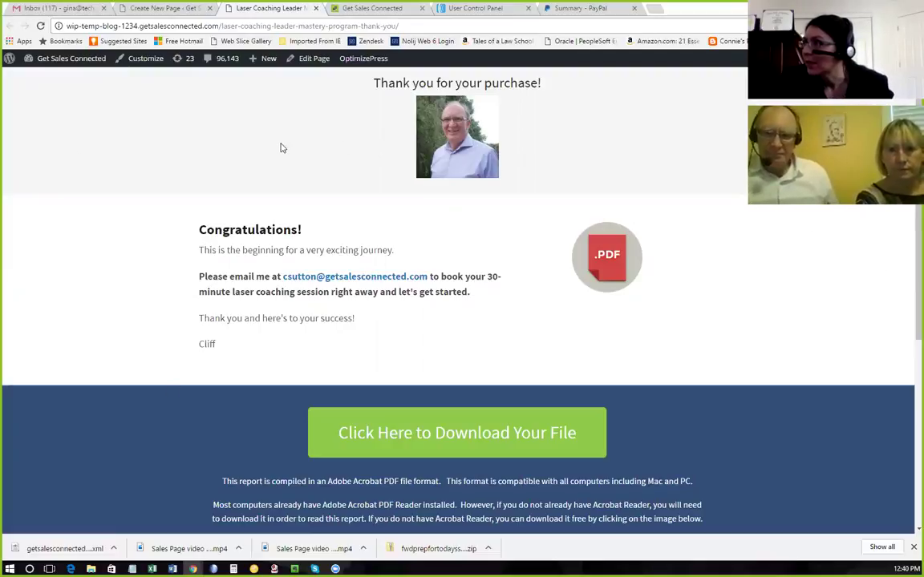
scroll(427, 273, "down", 3)
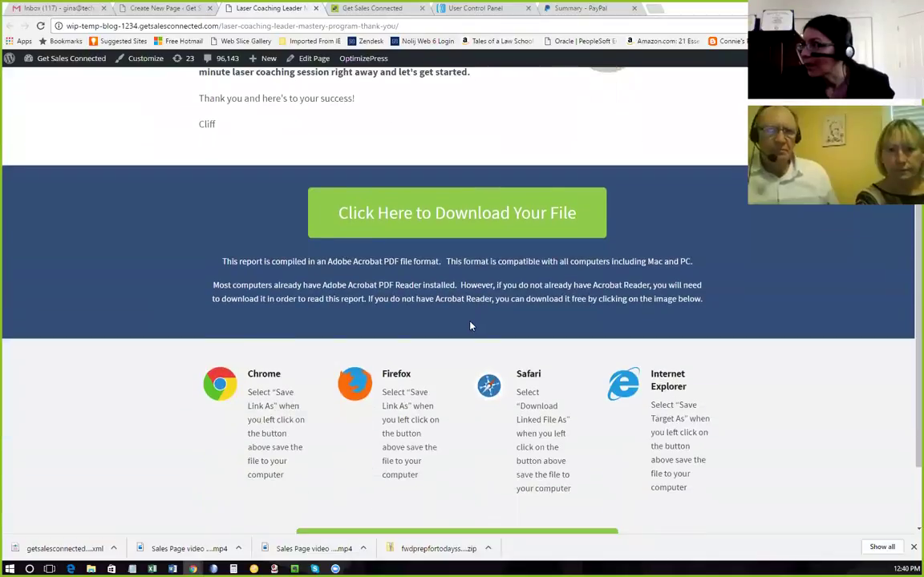
scroll(422, 289, "up", 3)
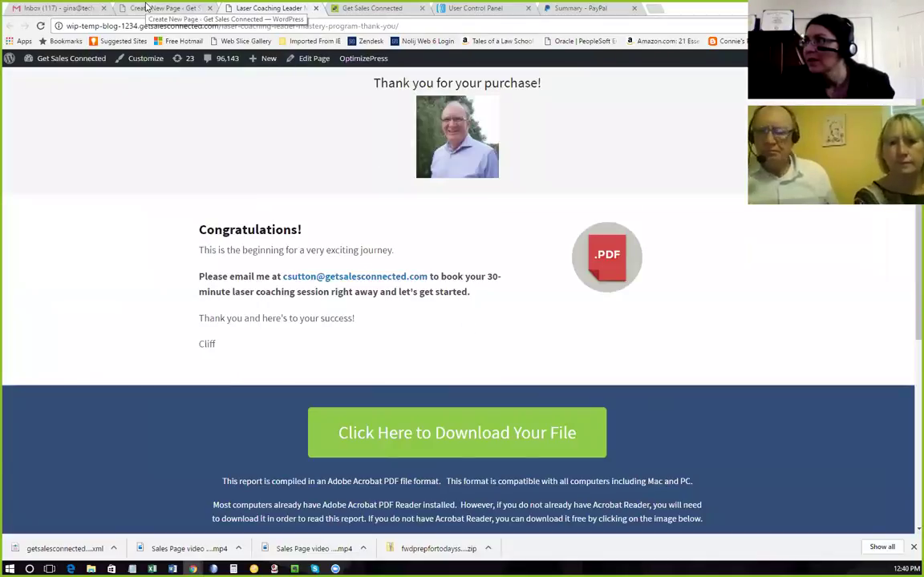
left_click(151, 8)
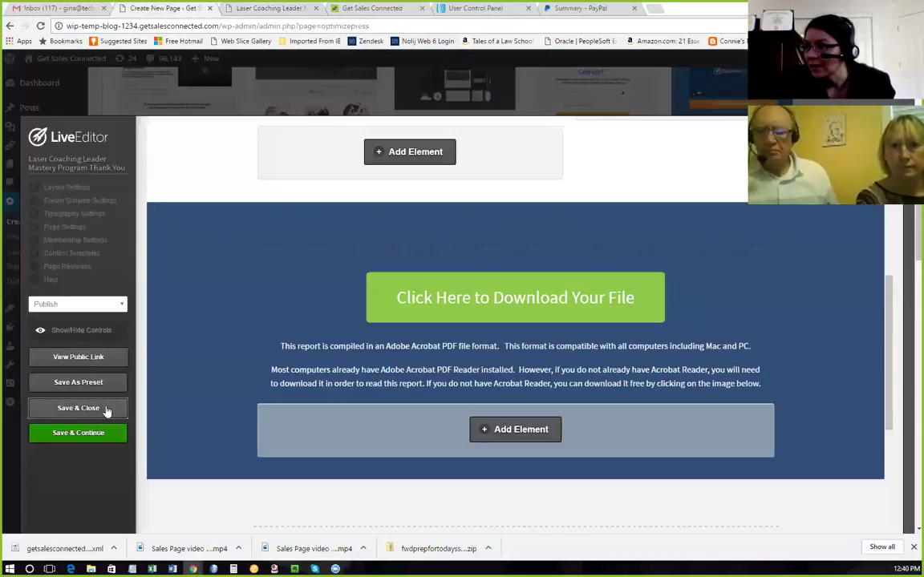
Save and exit the page editor, then go to the Pages > All Pages list.
left_click(106, 408)
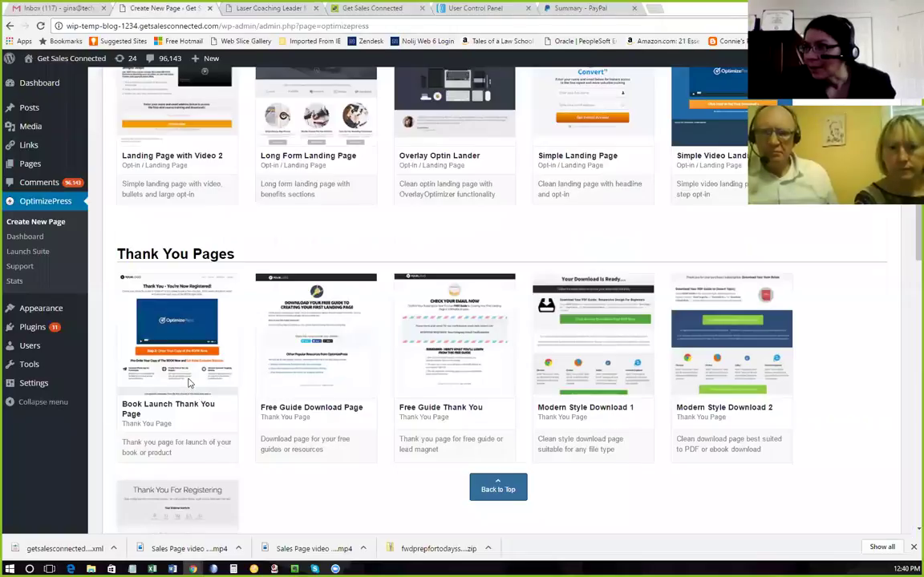
mouse_move(32, 164)
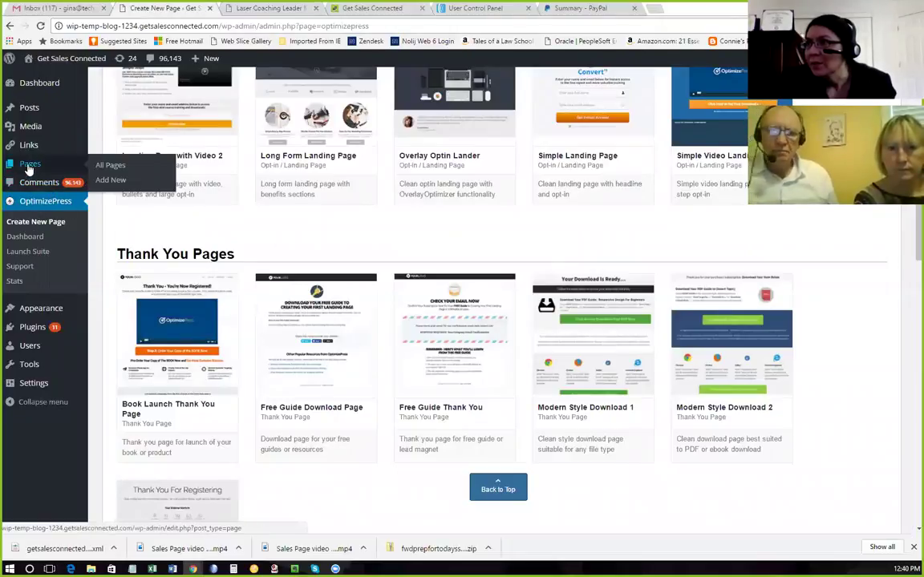
left_click(111, 165)
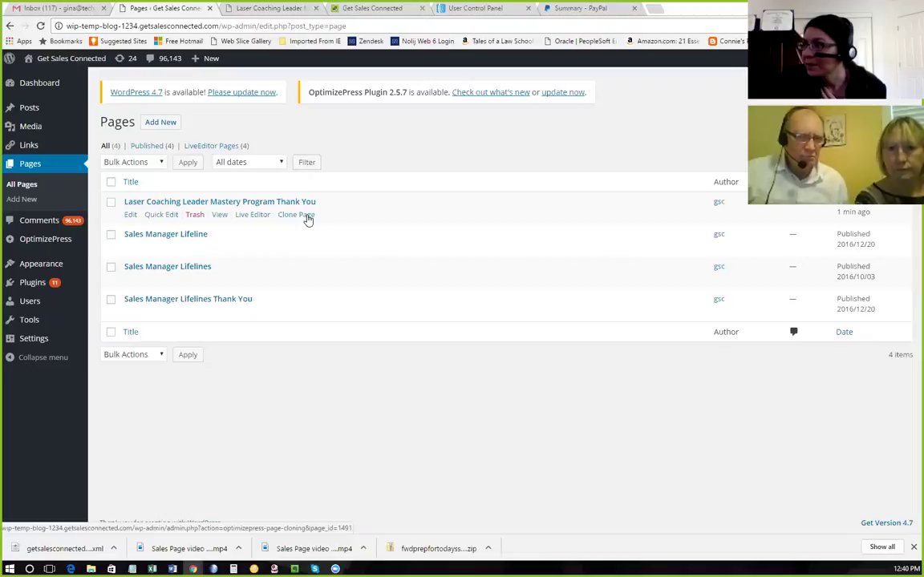
Clone the Thank You page, drop '(dup)', retitle it 'Thank You 2' with slug thank-you-2, and update.
left_click(307, 216)
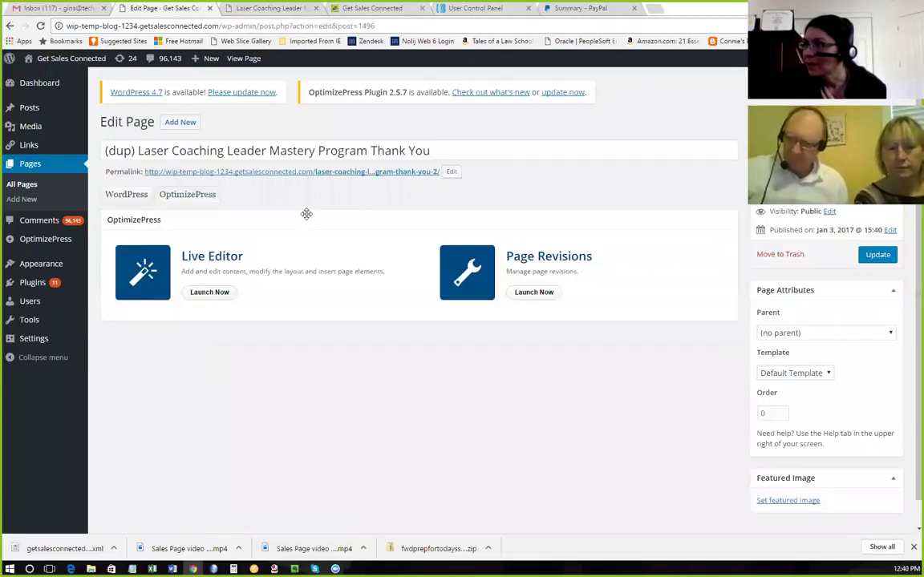
left_click_drag(137, 150, 103, 150)
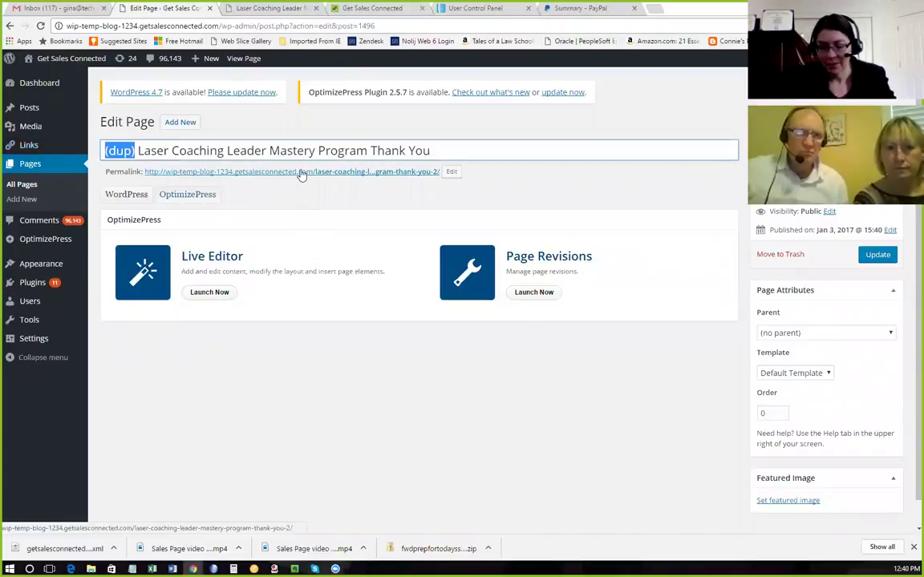
key("Delete")
key("Delete")
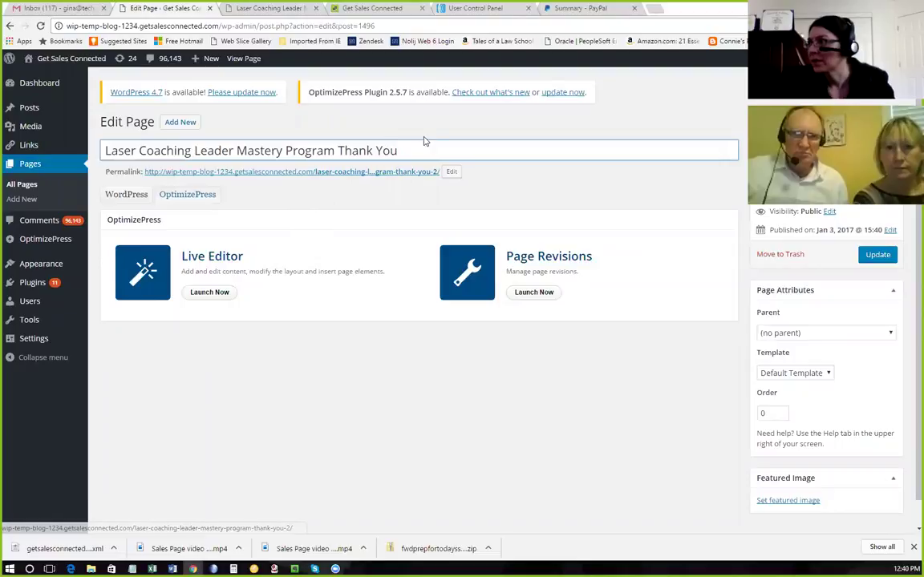
left_click_drag(404, 150, 339, 151)
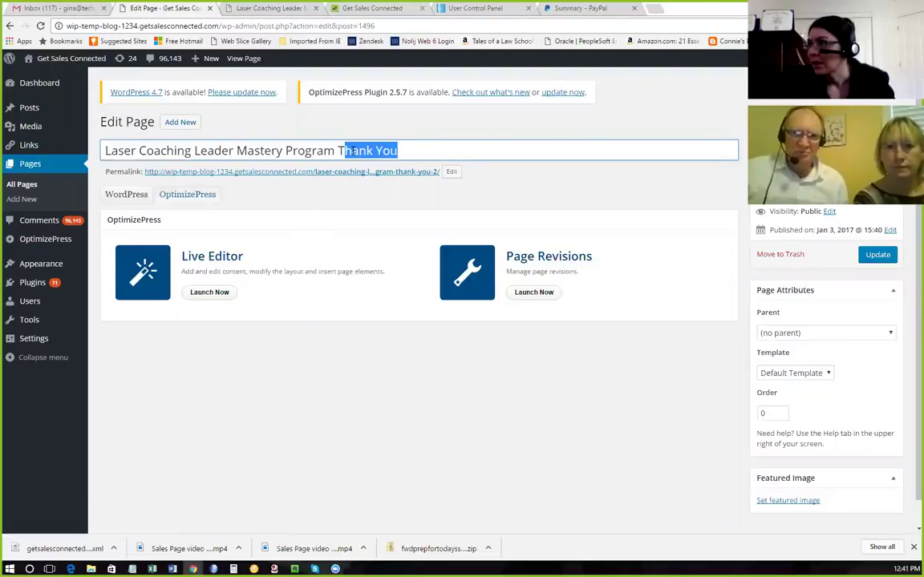
left_click(405, 153)
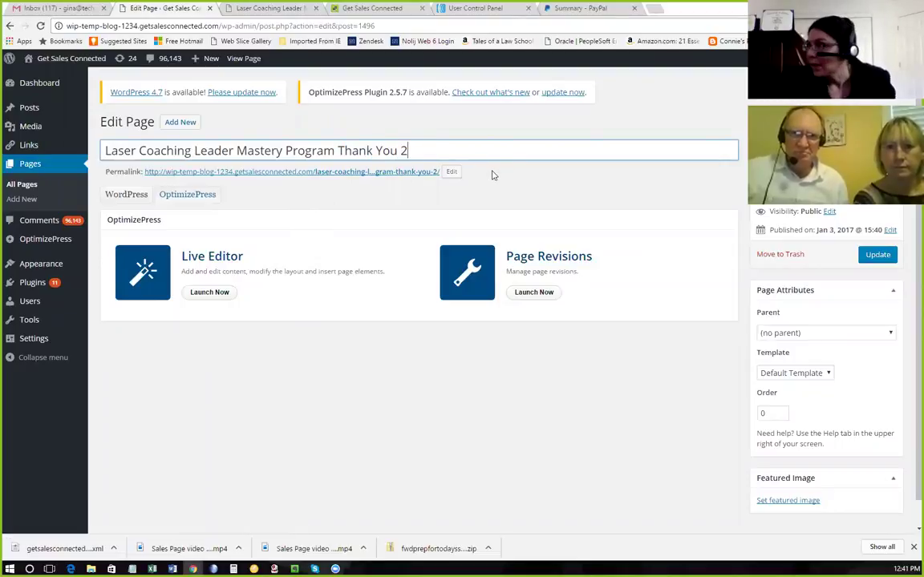
left_click(451, 172)
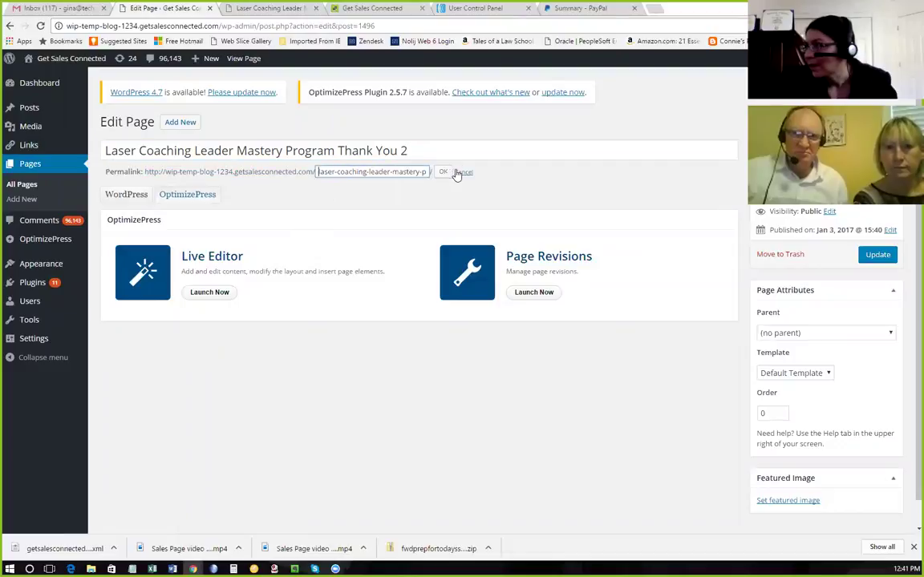
type("rogram-thank-you-2")
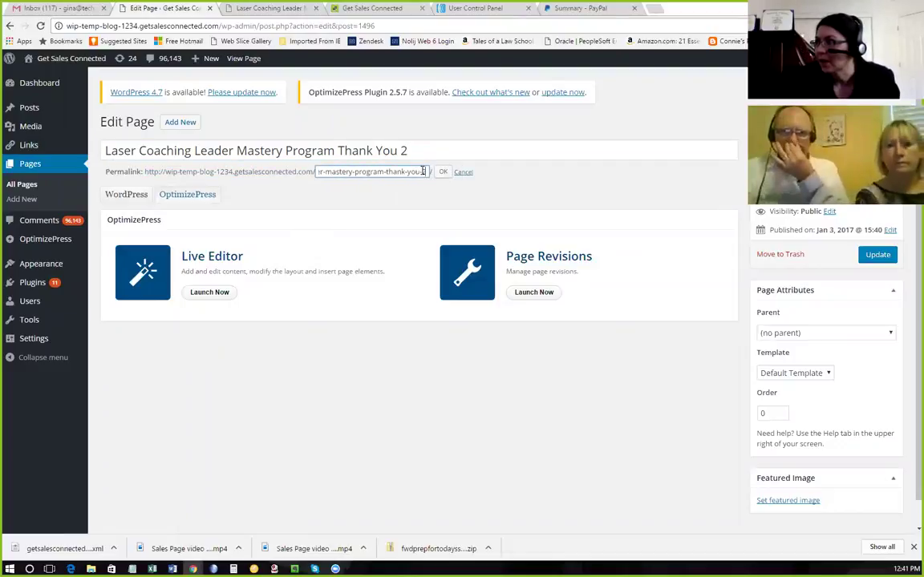
key("Home")
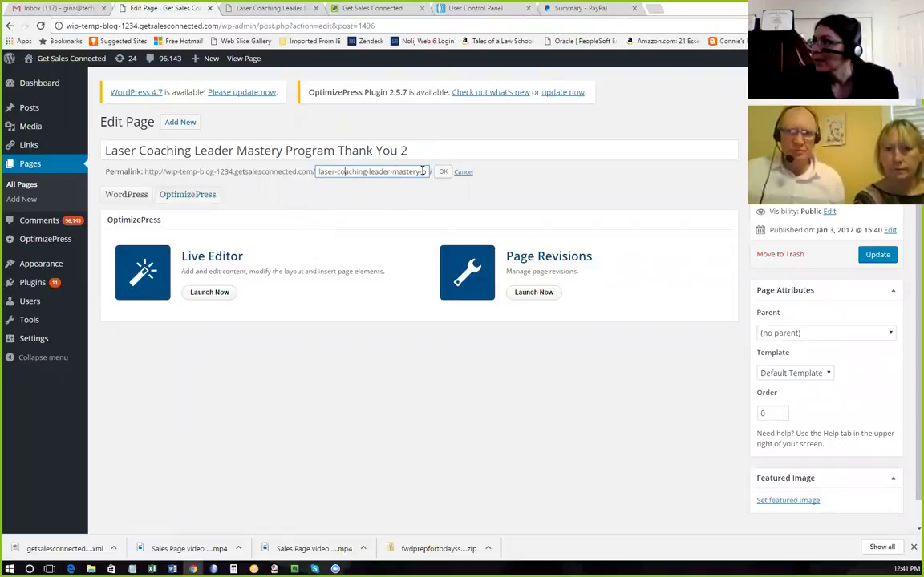
key("End")
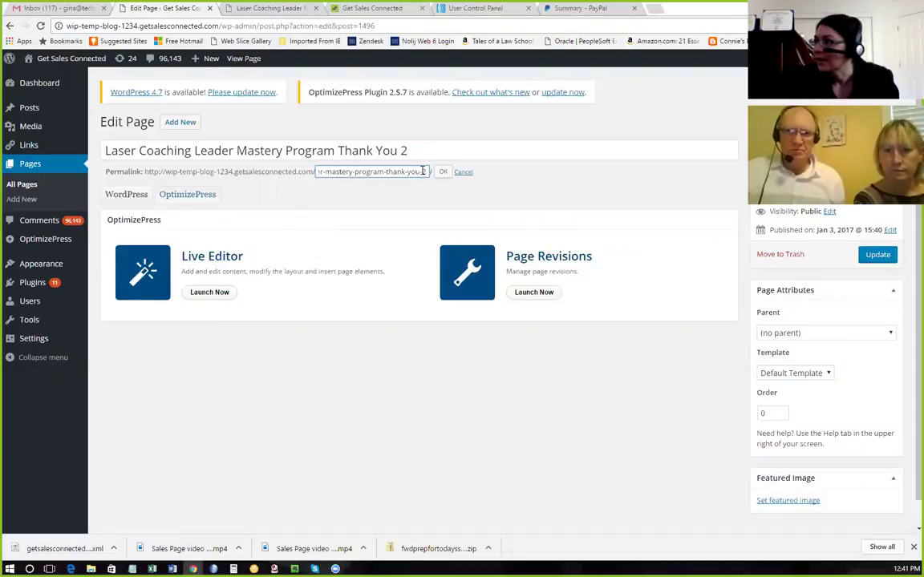
left_click(442, 173)
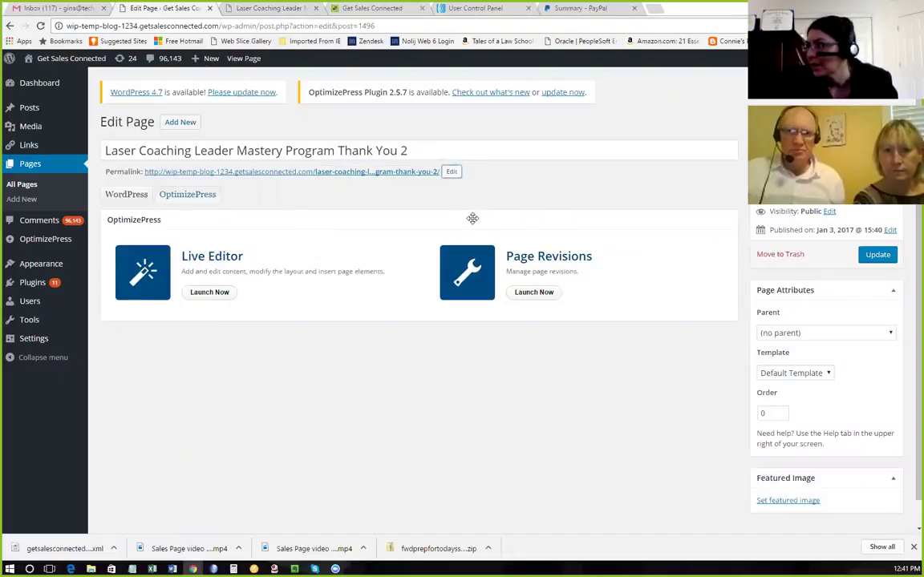
left_click(880, 255)
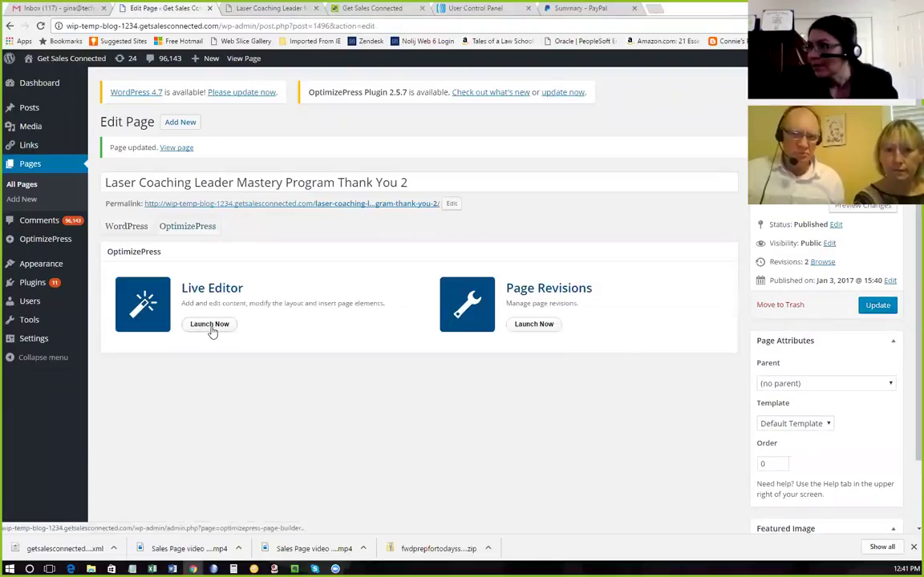
Launch Thank You 2 in LiveEditor and delete its blue 'Click Here to Download Your File' row.
left_click(209, 325)
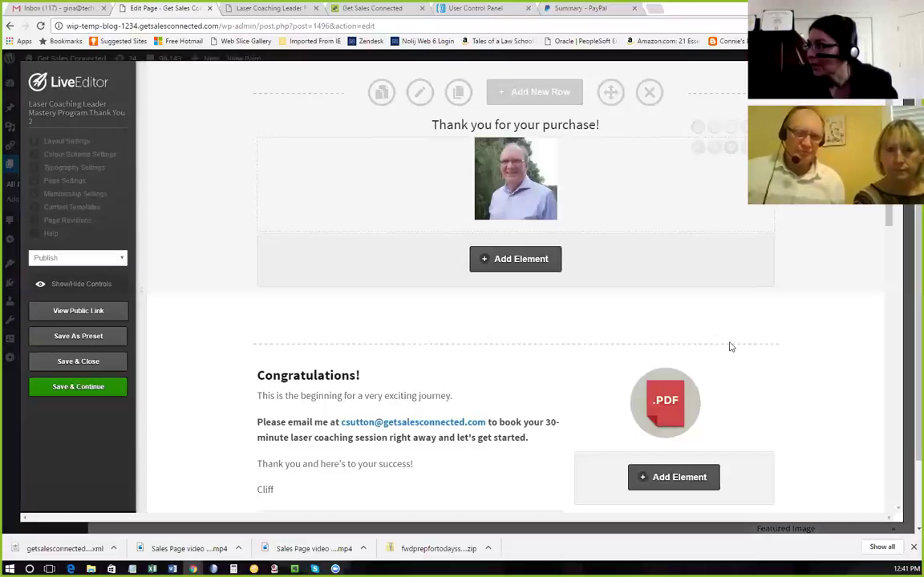
scroll(730, 346, "down", 5)
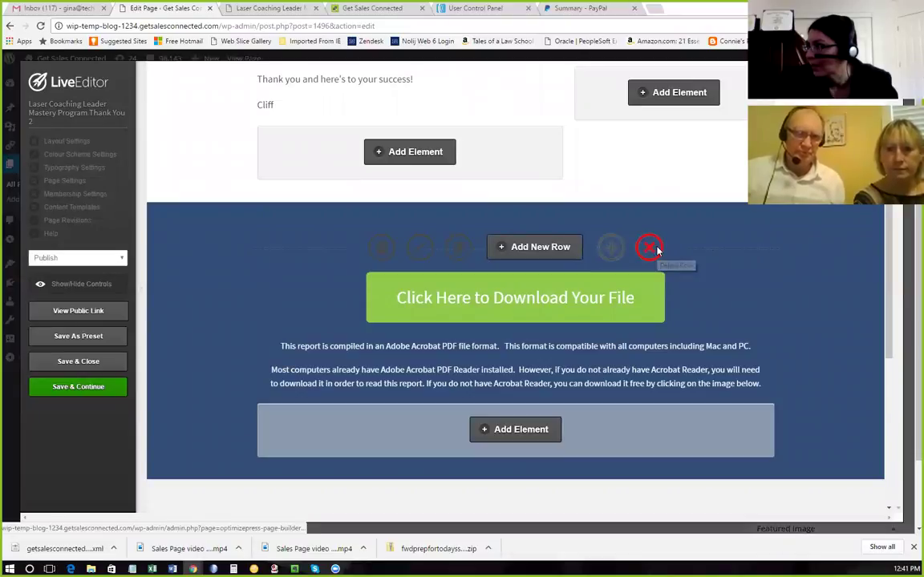
left_click(651, 247)
left_click(506, 88)
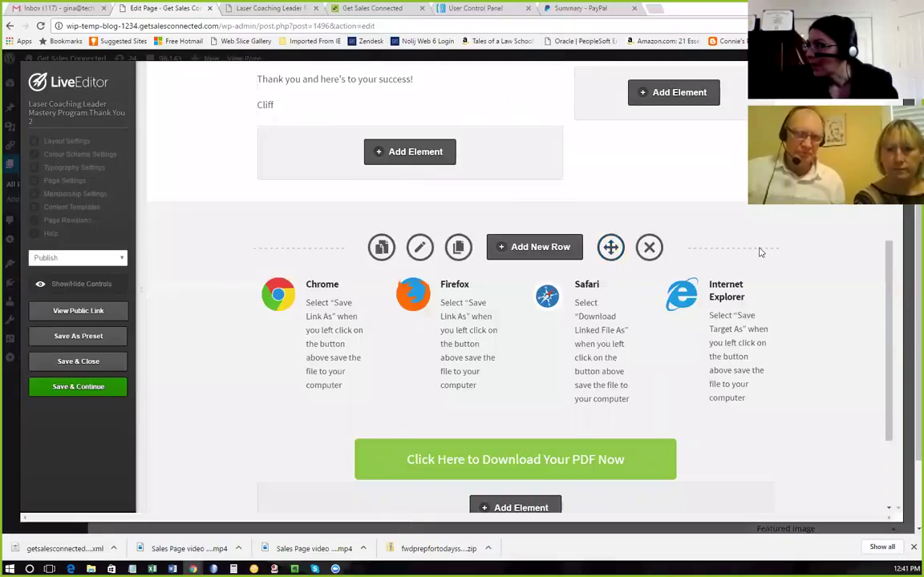
Delete the browser-instructions and Congratulations rows, then exit LiveEditor discarding those deletions.
left_click(650, 247)
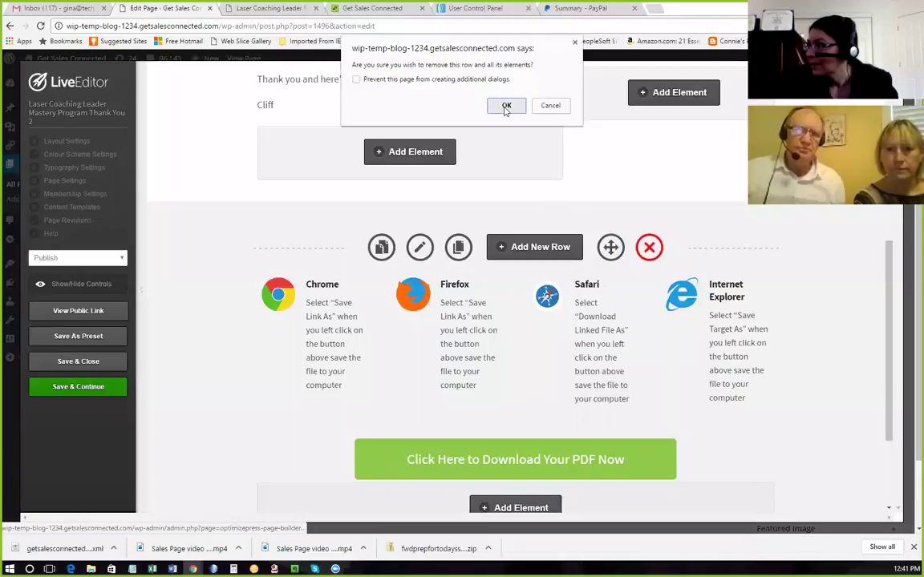
left_click(505, 107)
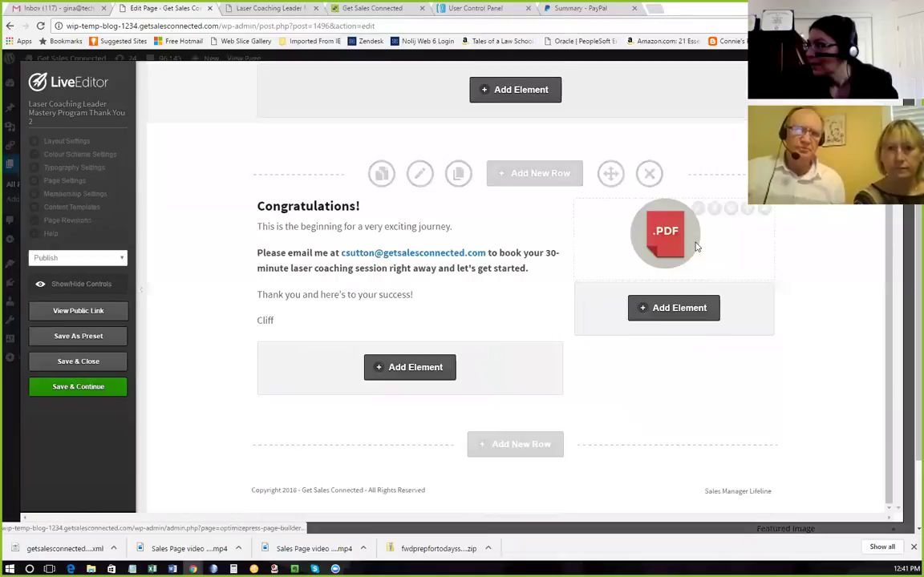
left_click(649, 174)
left_click(504, 105)
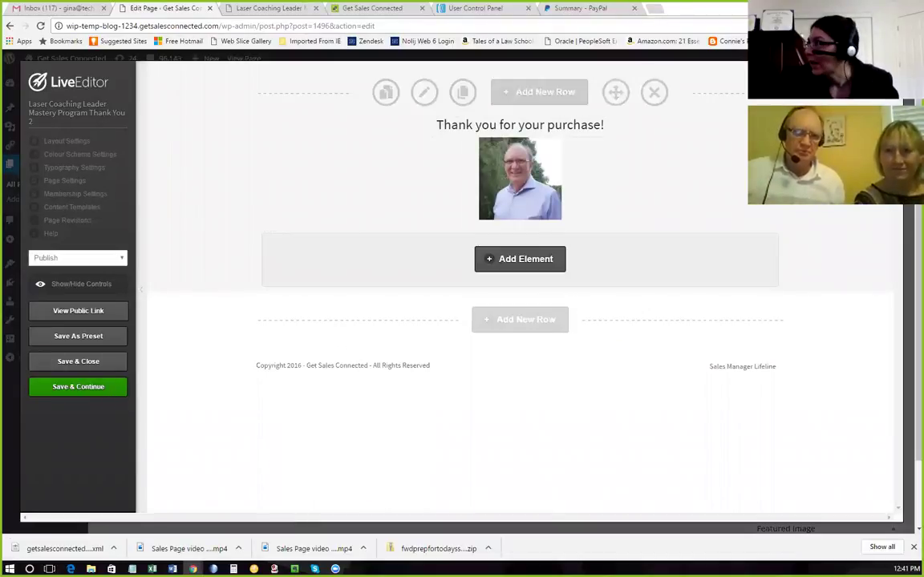
left_click(682, 154)
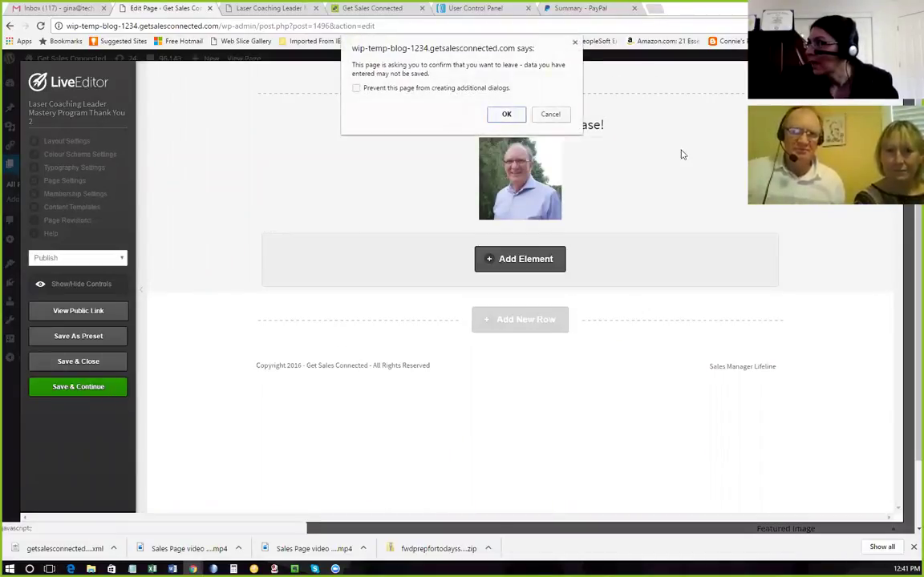
left_click(506, 114)
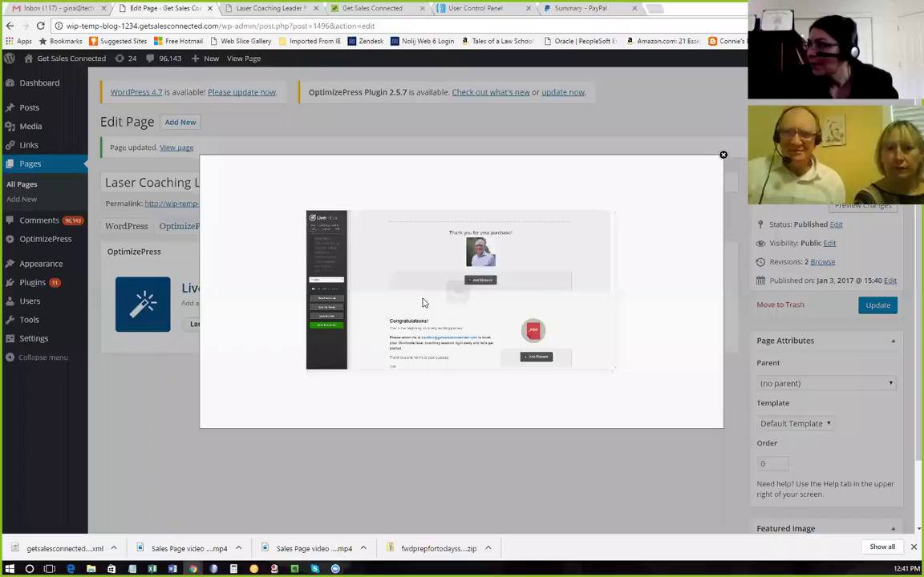
Delete the blue download row, the browser-instructions element and the green PDF download button.
scroll(423, 300, "down", 3)
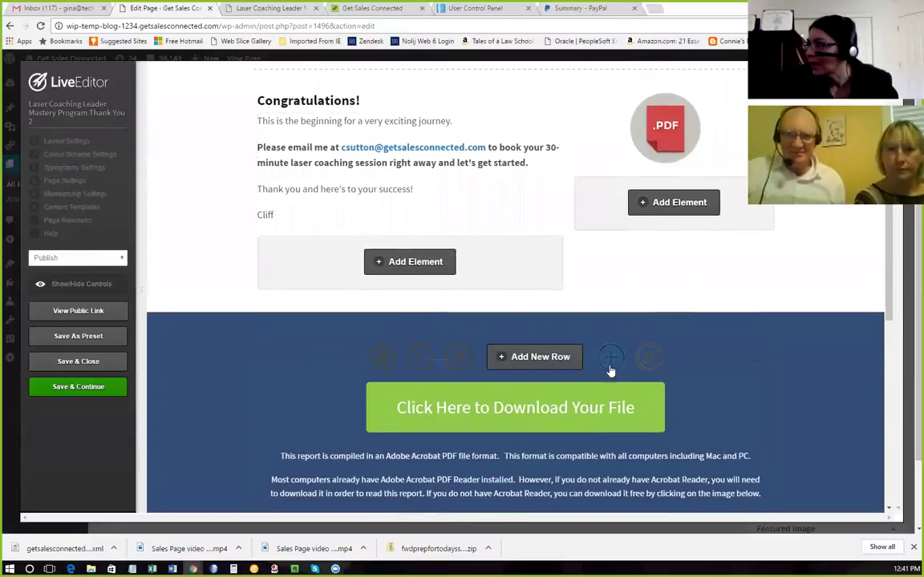
left_click(651, 358)
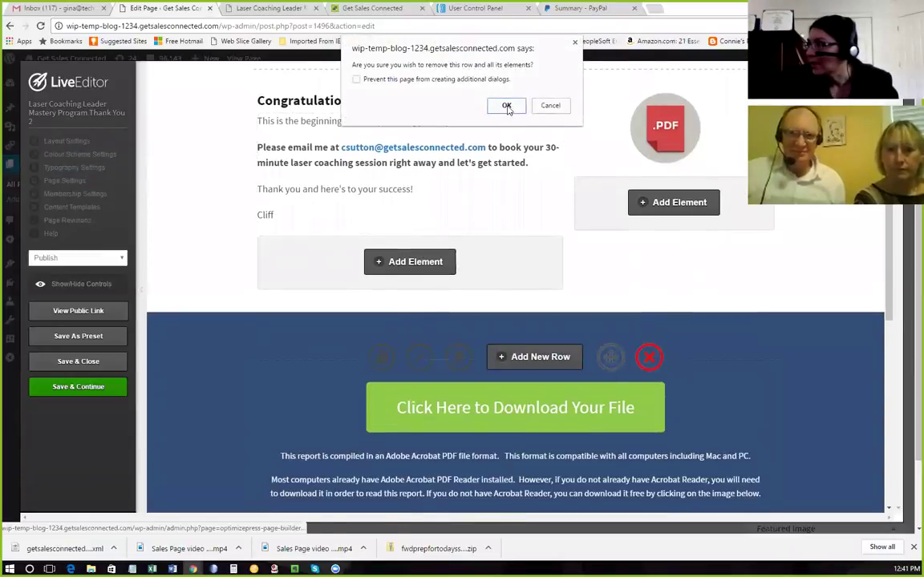
left_click(506, 108)
scroll(749, 373, "down", 1)
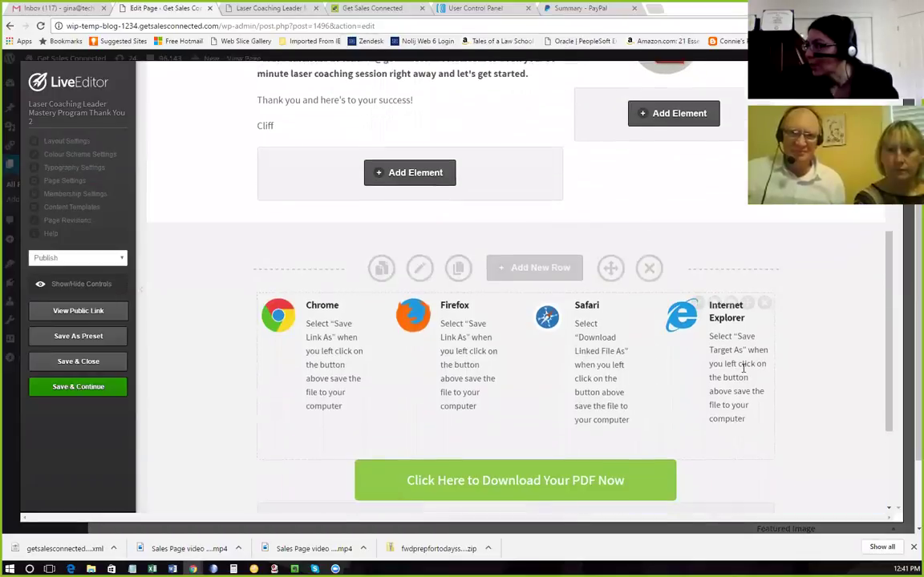
scroll(744, 368, "down", 1)
left_click(764, 227)
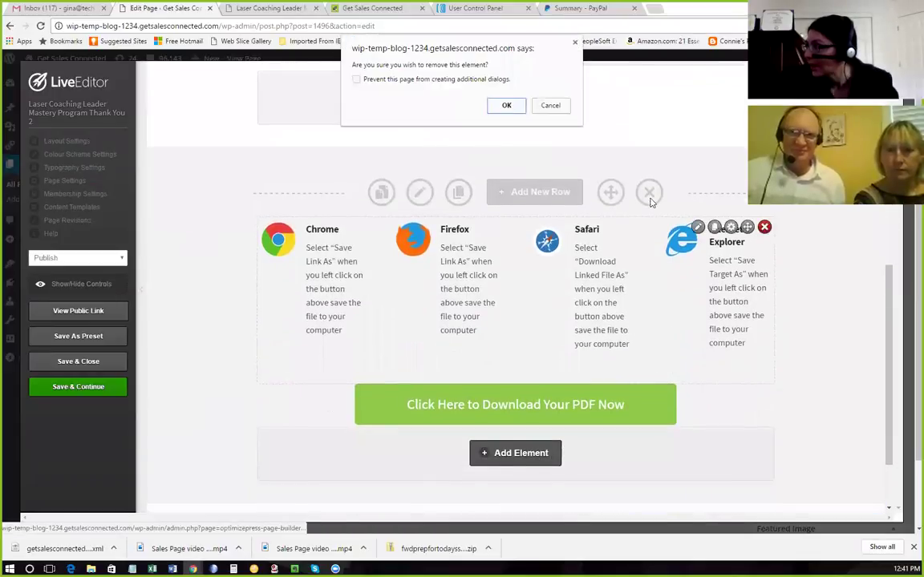
left_click(505, 107)
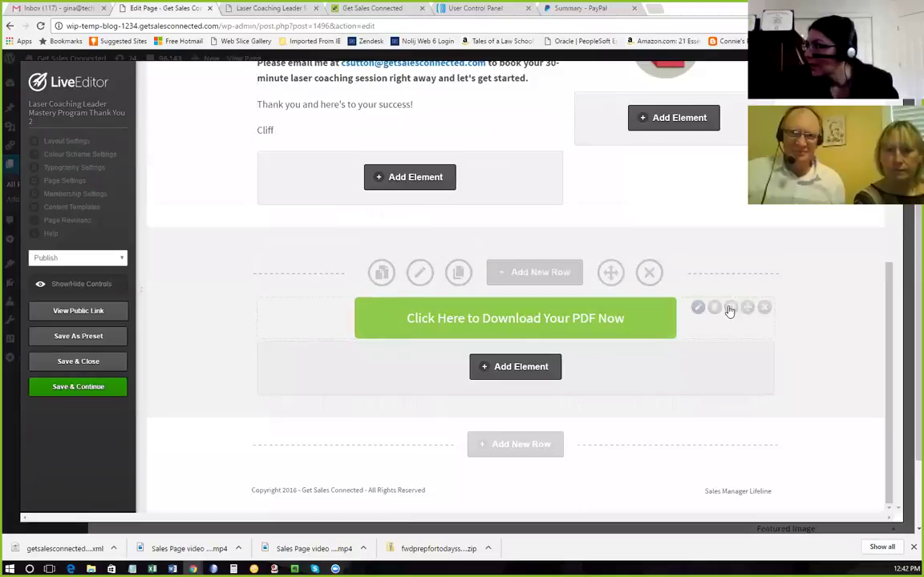
left_click(764, 307)
left_click(506, 107)
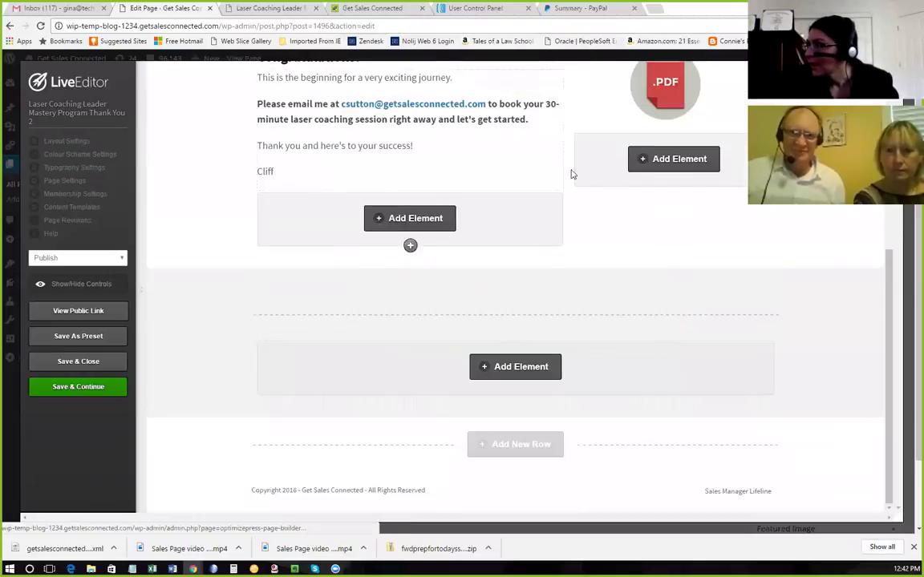
Save the Thank You 2 page with Save & Continue and dismiss the confirmation.
scroll(625, 281, "down", 1)
scroll(618, 281, "down", 2)
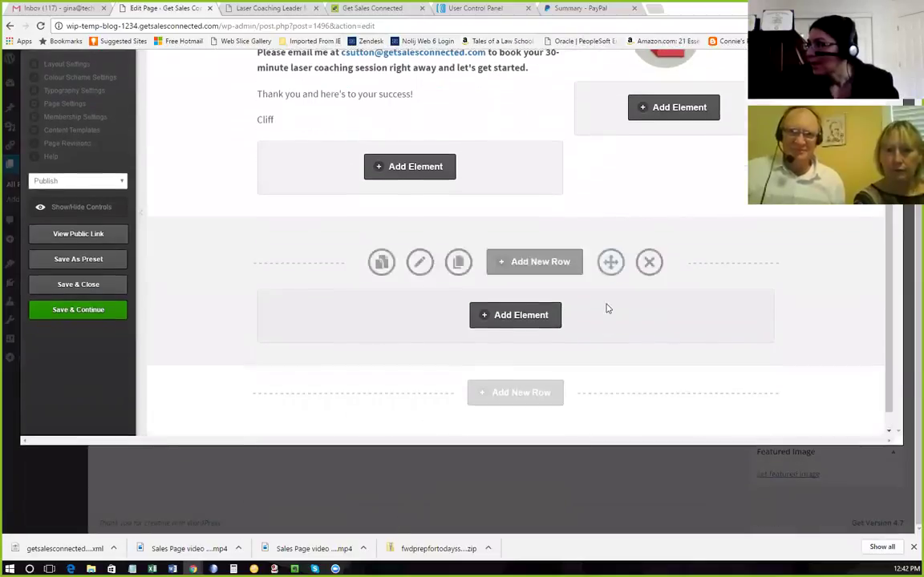
scroll(708, 233, "up", 3)
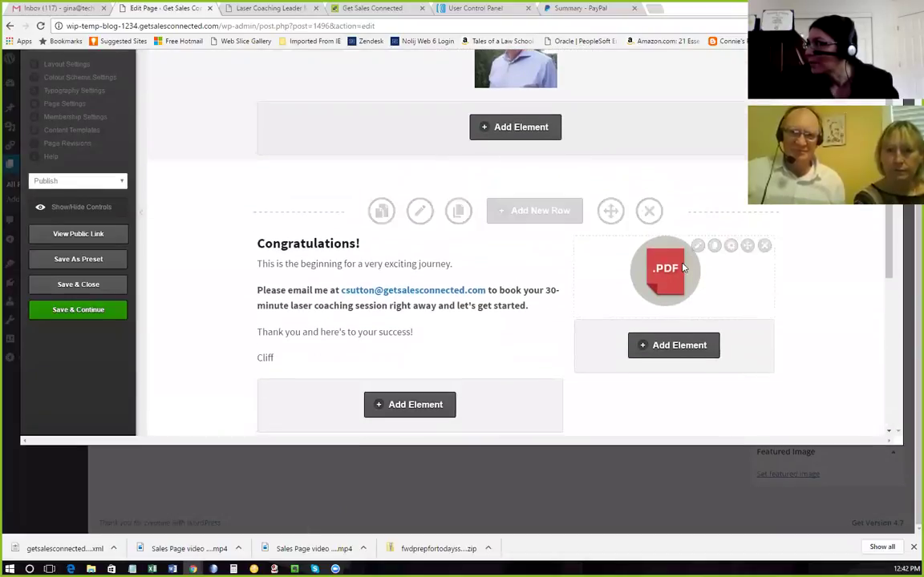
left_click(94, 310)
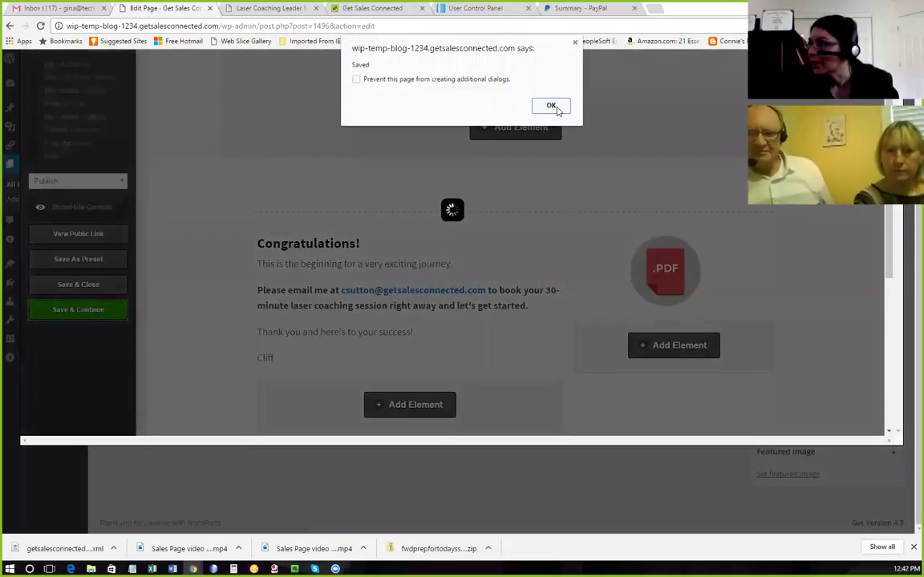
left_click(551, 105)
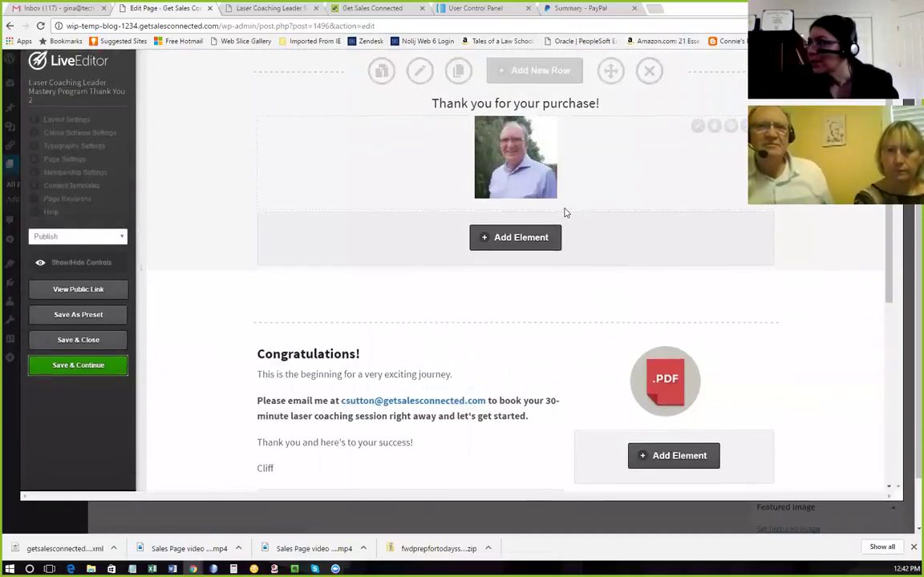
Remove the PDF icon from the image element and browse the Media Library filtered to images.
scroll(564, 215, "down", 5)
scroll(566, 223, "up", 4)
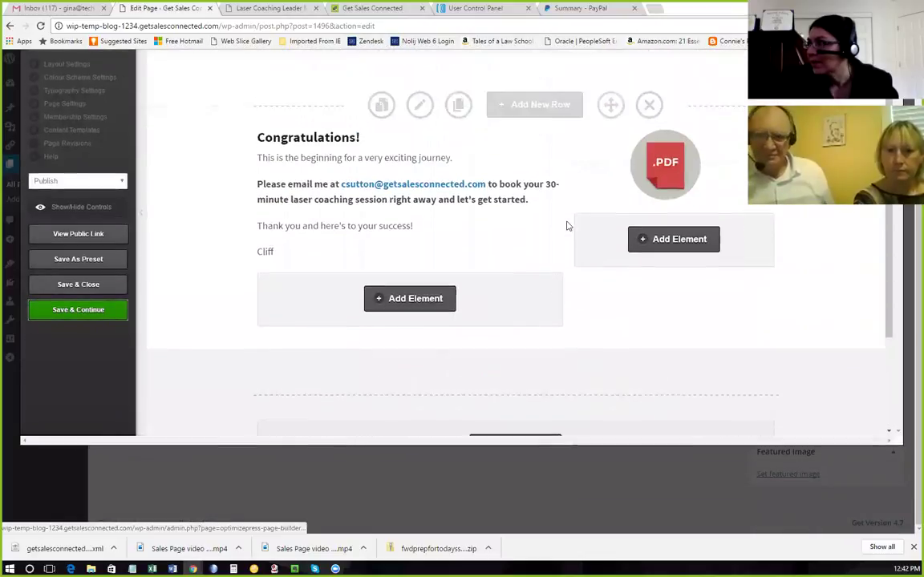
scroll(566, 223, "down", 1)
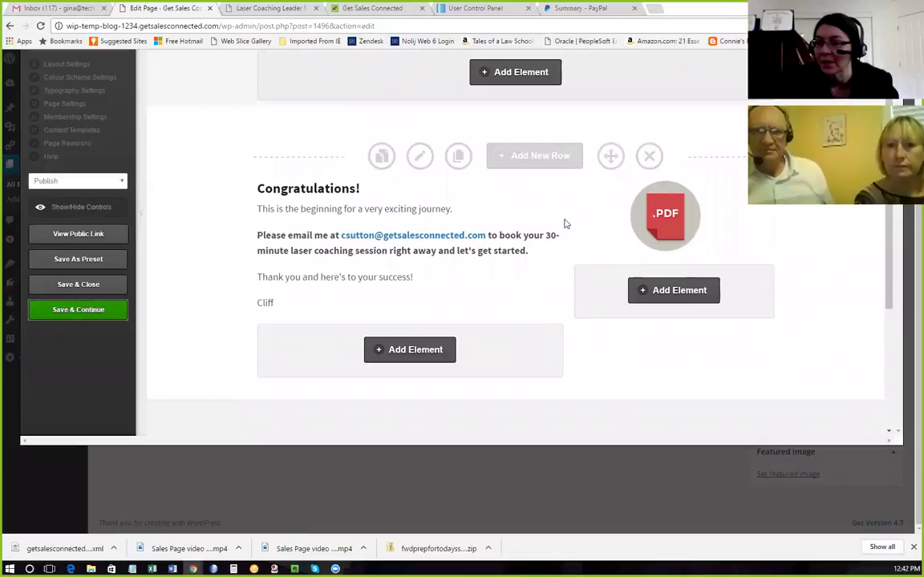
scroll(565, 222, "up", 3)
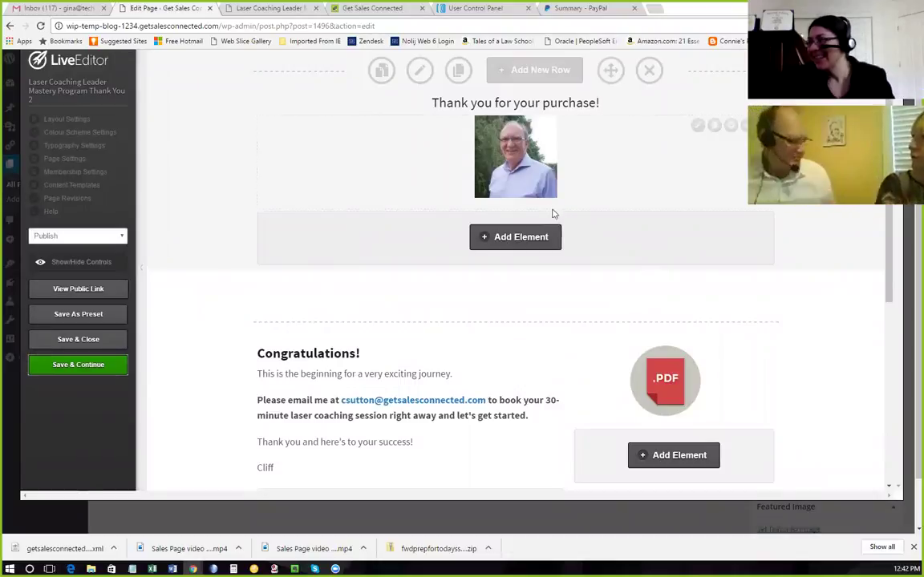
scroll(571, 230, "down", 1)
scroll(571, 229, "down", 2)
scroll(745, 255, "down", 1)
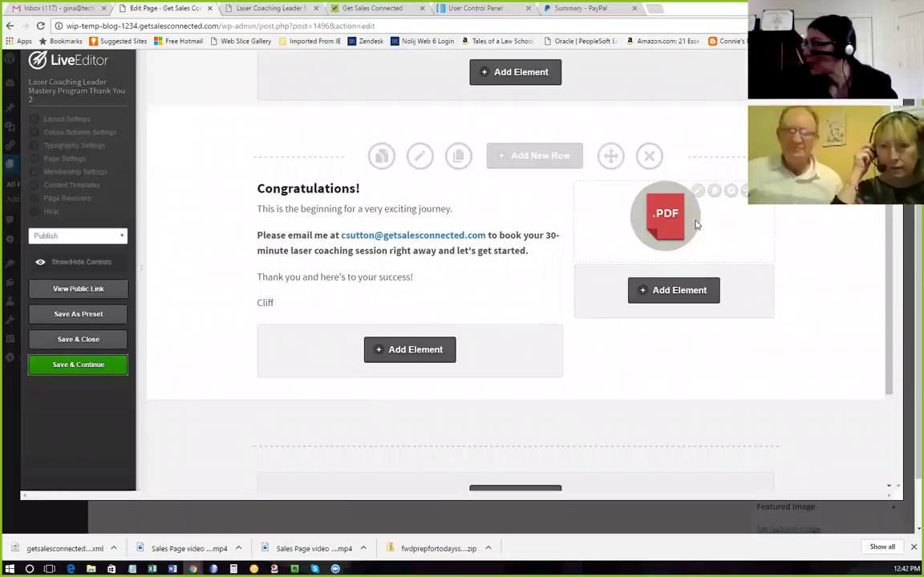
left_click(697, 192)
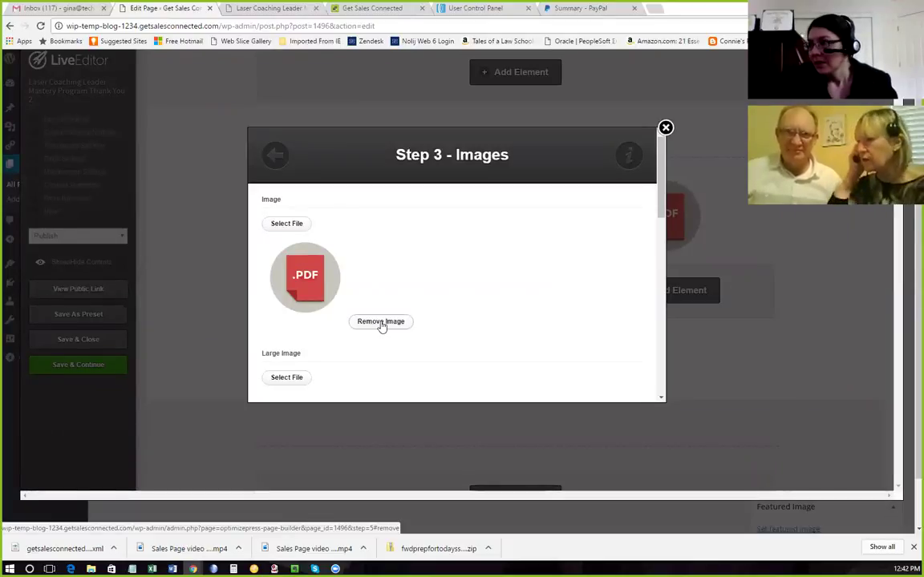
left_click(382, 323)
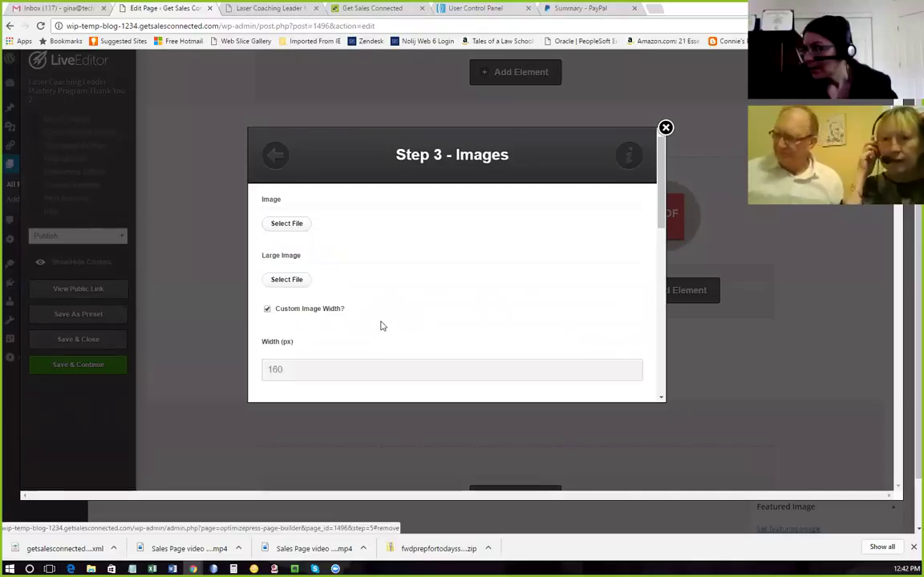
left_click(296, 228)
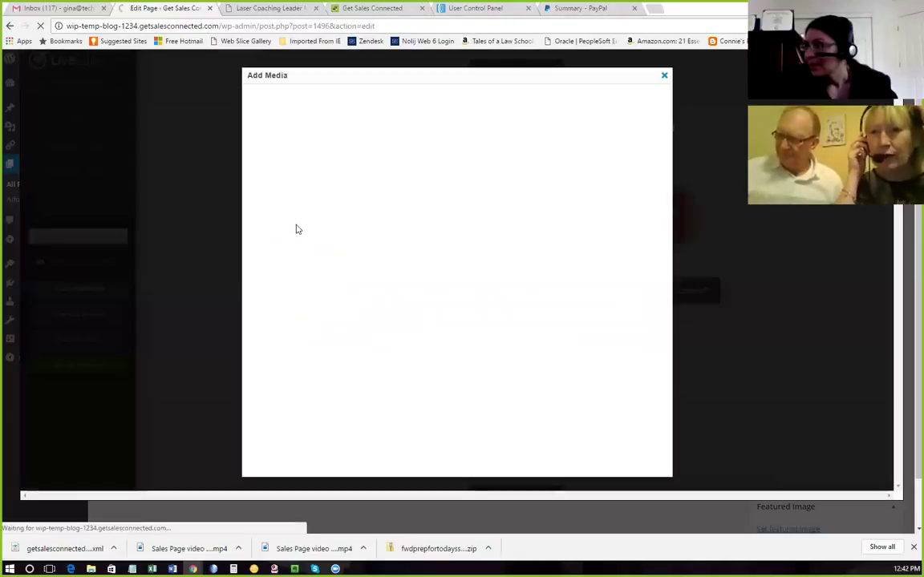
left_click(368, 97)
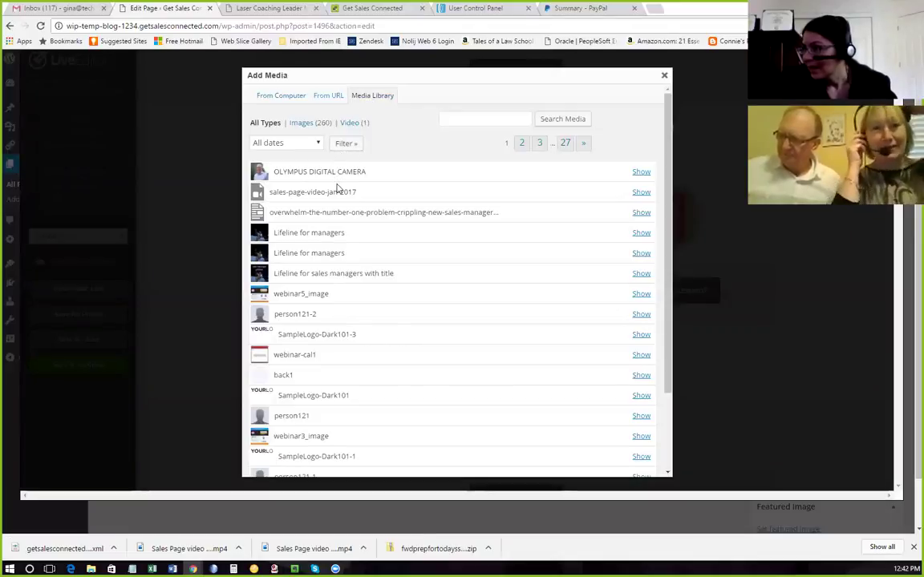
left_click(308, 124)
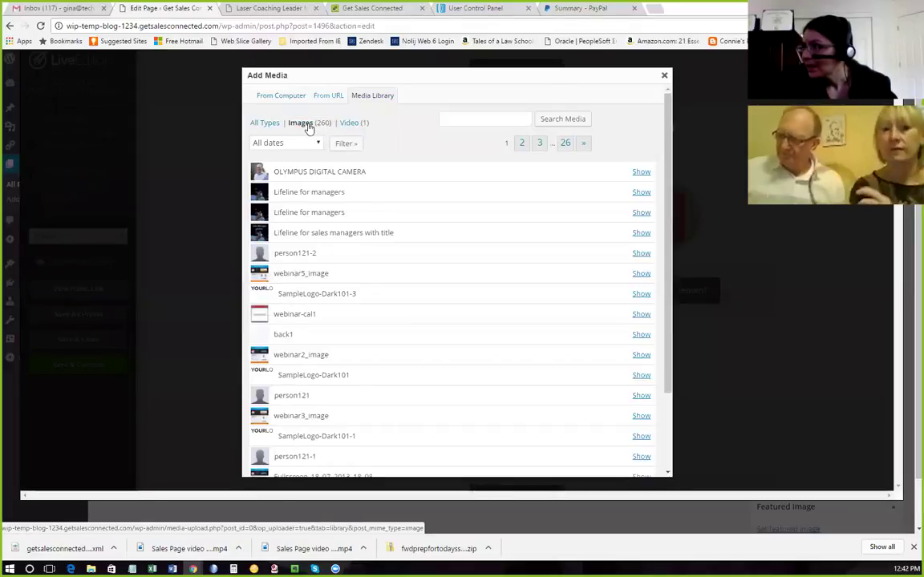
Pick 'Lifeline for managers', copy its title into Alt Text, and insert it into the element.
left_click(641, 194)
scroll(643, 194, "down", 3)
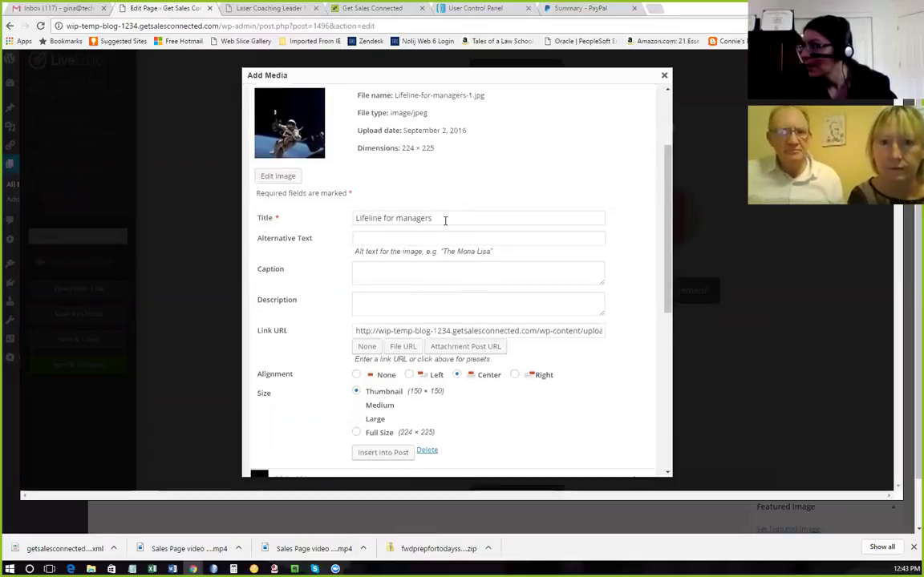
scroll(443, 225, "down", 3)
scroll(444, 227, "up", 3)
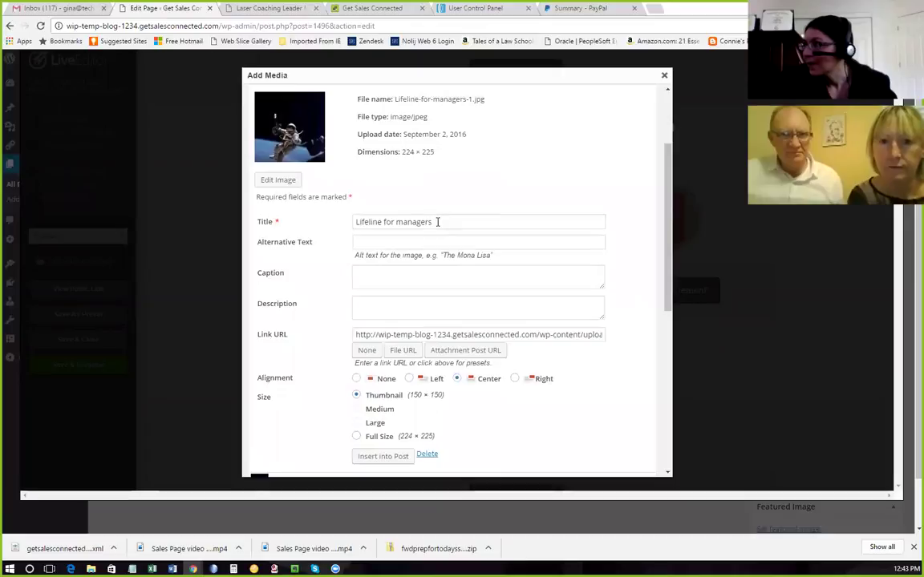
left_click_drag(437, 222, 323, 226)
key("ctrl+c")
left_click(369, 241)
key("ctrl+v")
scroll(417, 317, "down", 1)
left_click(392, 403)
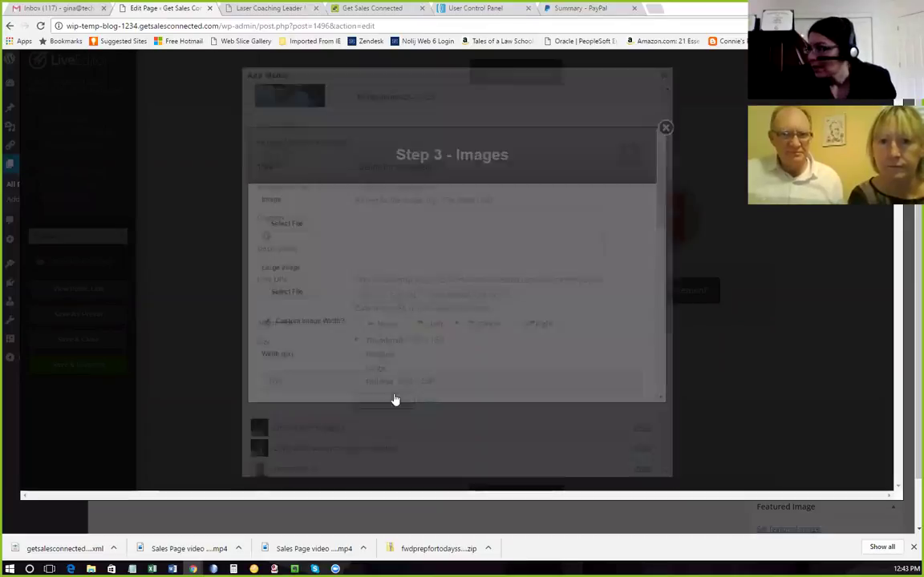
scroll(501, 334, "down", 4)
scroll(519, 327, "down", 5)
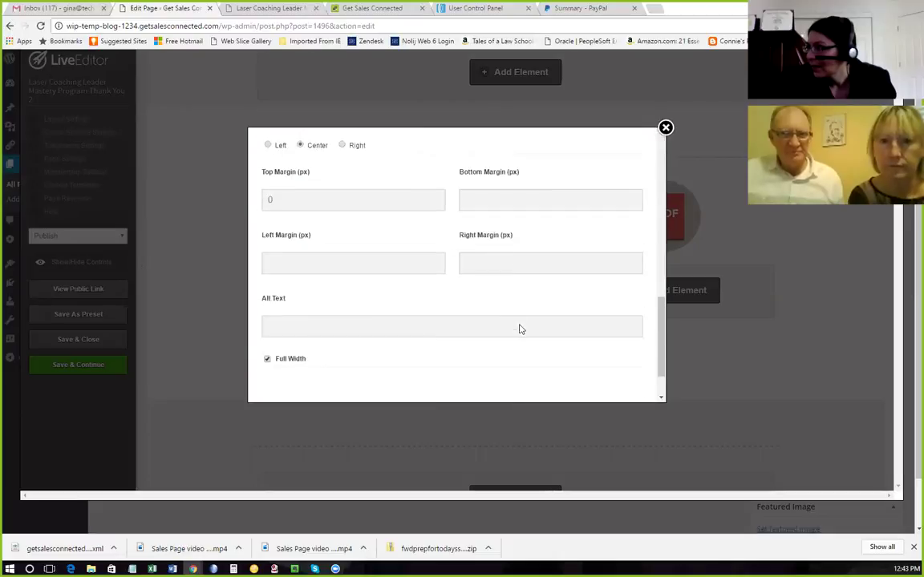
left_click(615, 375)
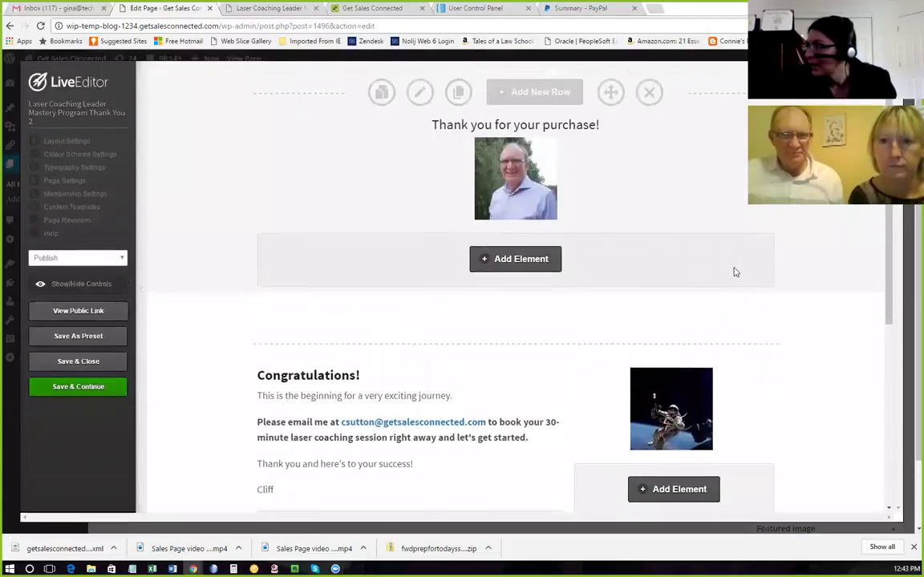
Save the Thank You 2 page, Save & Close the LiveEditor, and view the published page.
scroll(678, 267, "down", 5)
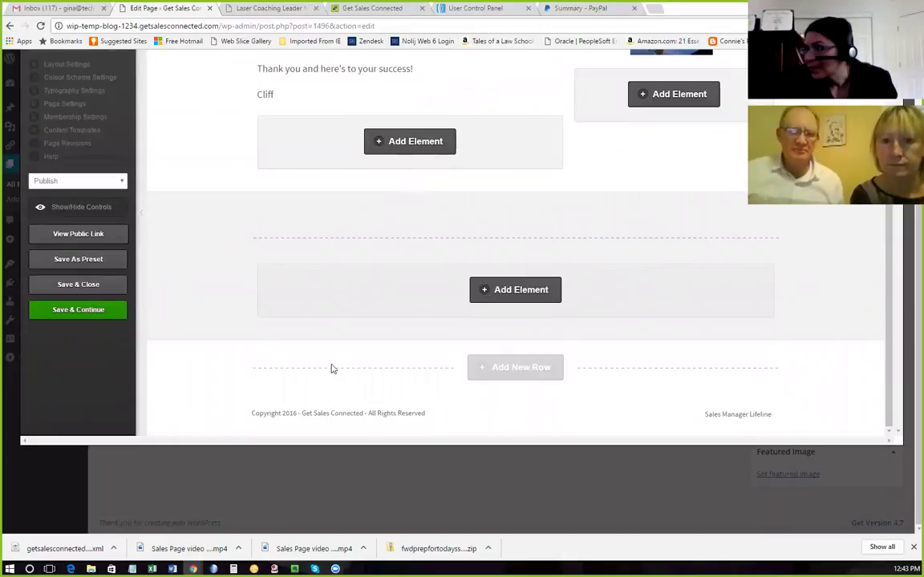
left_click(104, 311)
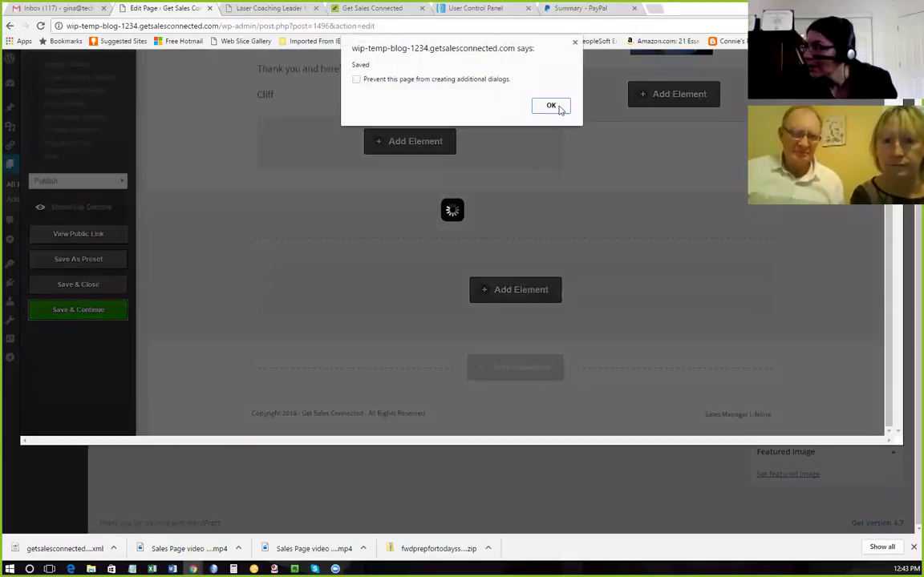
left_click(552, 105)
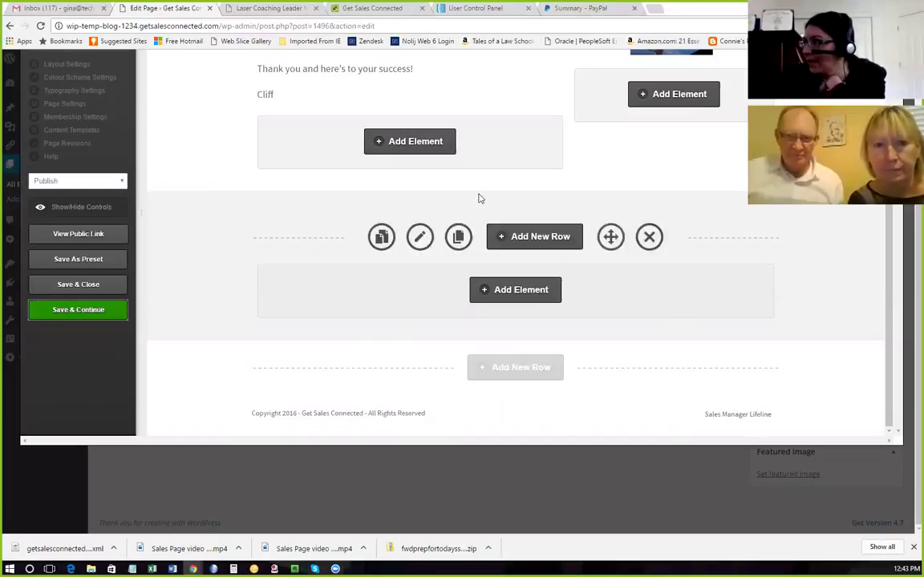
scroll(444, 155, "up", 3)
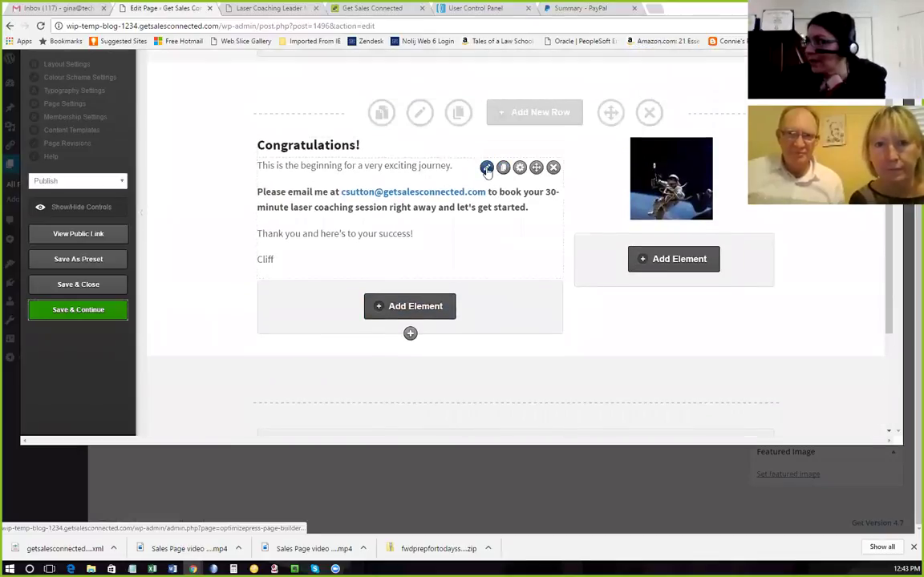
scroll(658, 325, "down", 3)
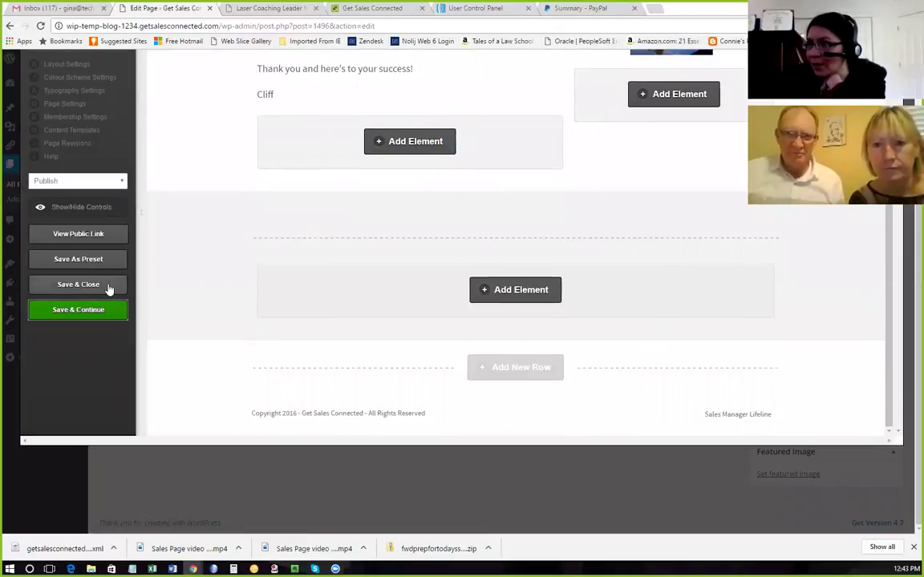
left_click(78, 285)
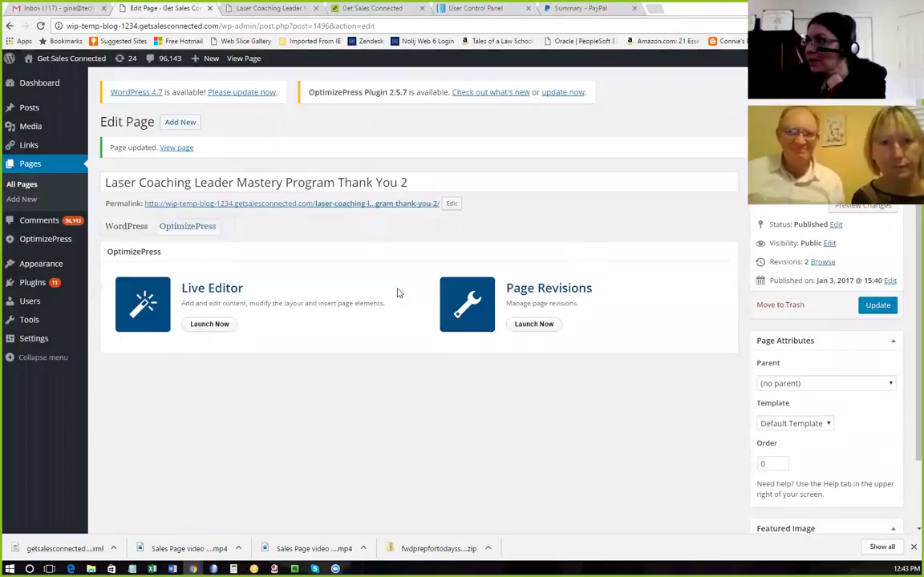
left_click(249, 203)
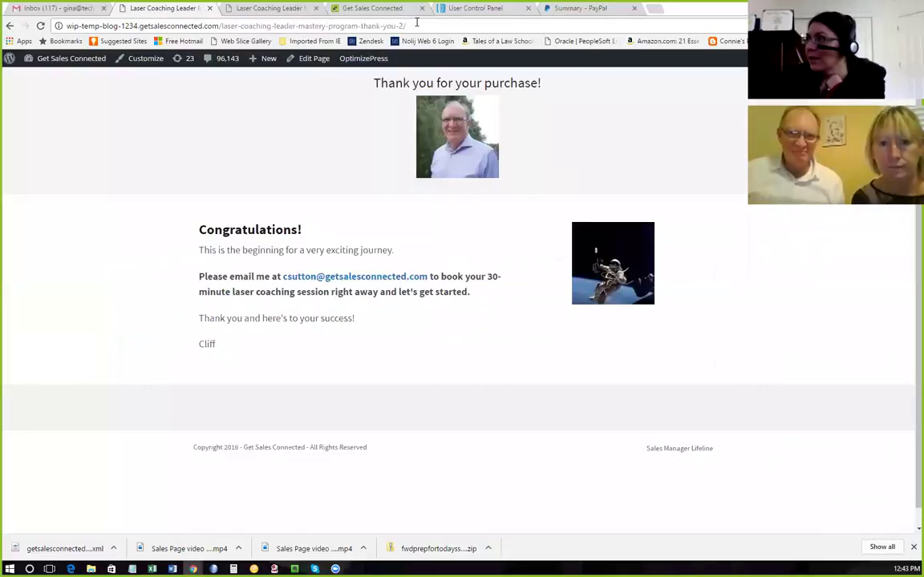
Check the live page's address, then go via Dashboard to OptimizePress > Create New Page.
left_click(417, 23)
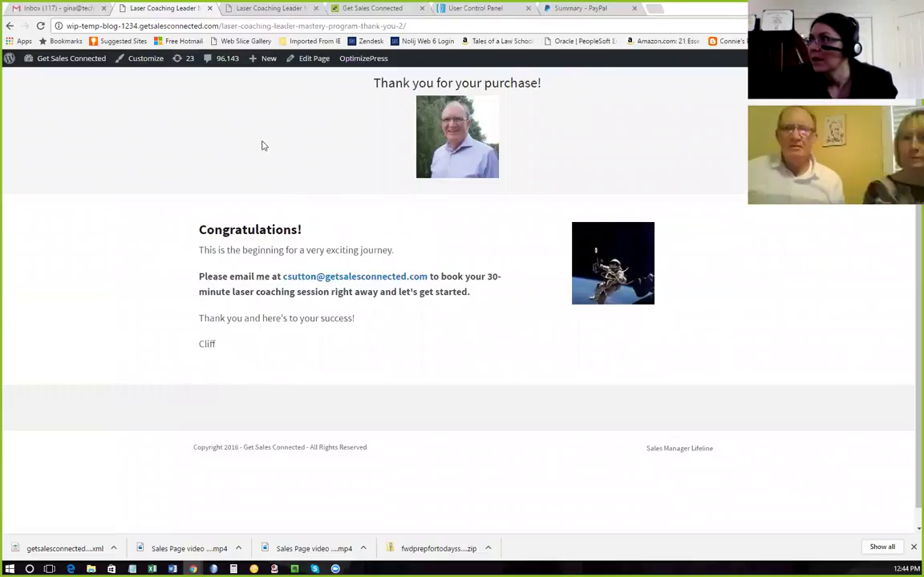
mouse_move(41, 60)
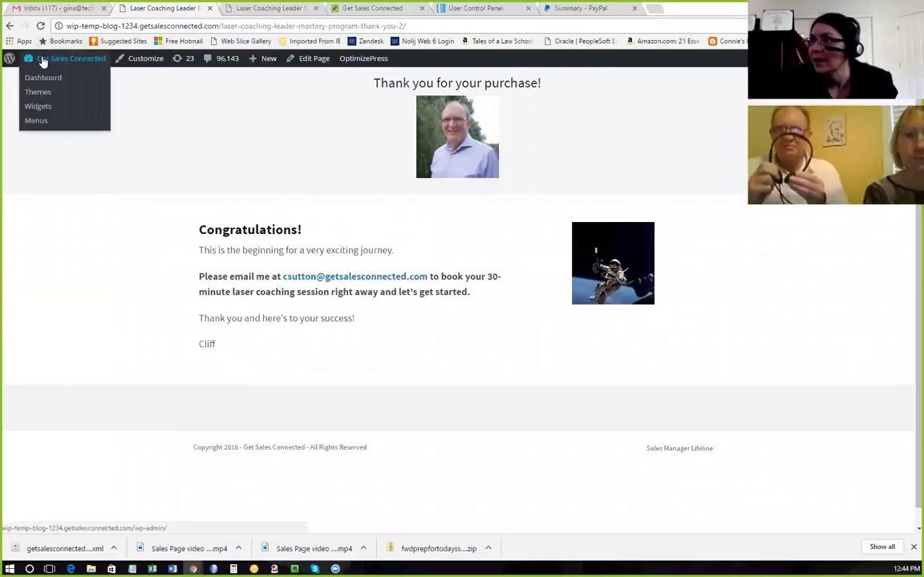
left_click(45, 78)
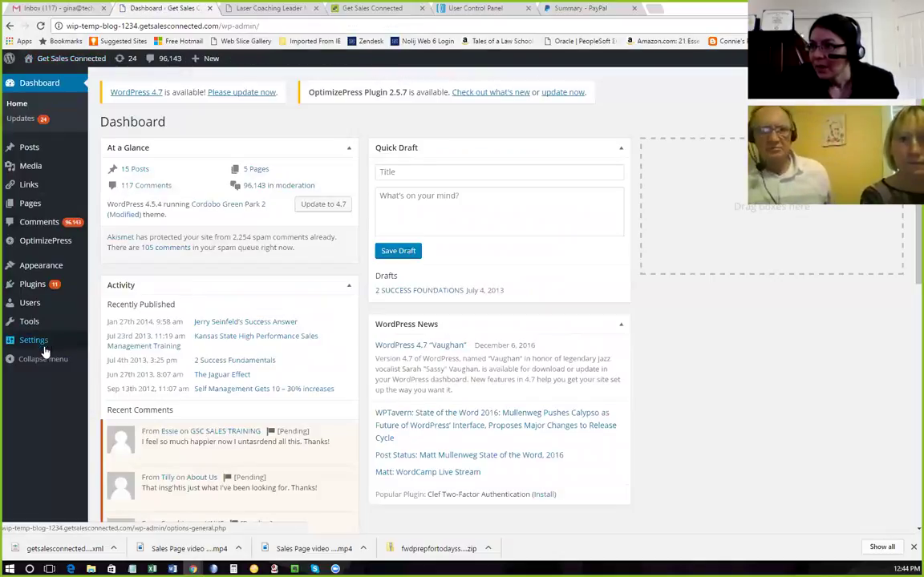
mouse_move(42, 347)
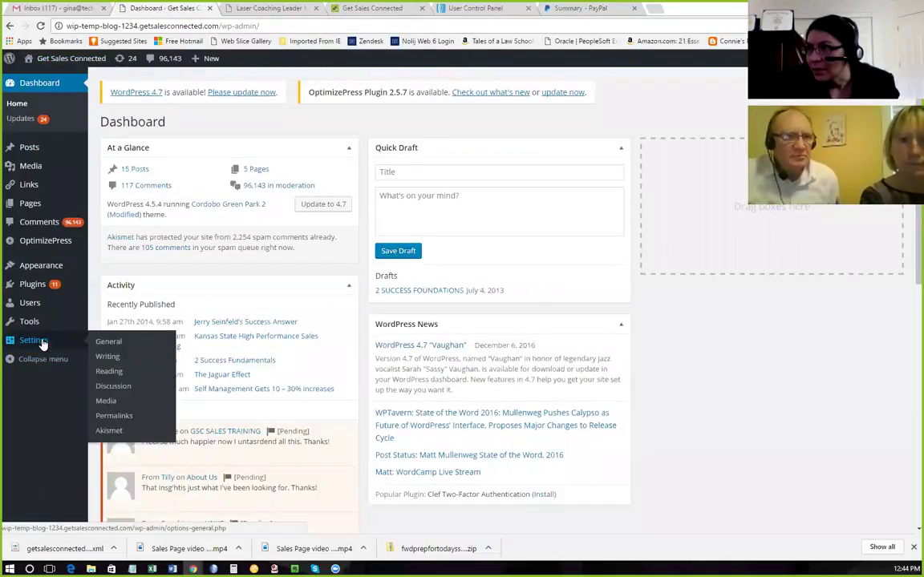
mouse_move(46, 240)
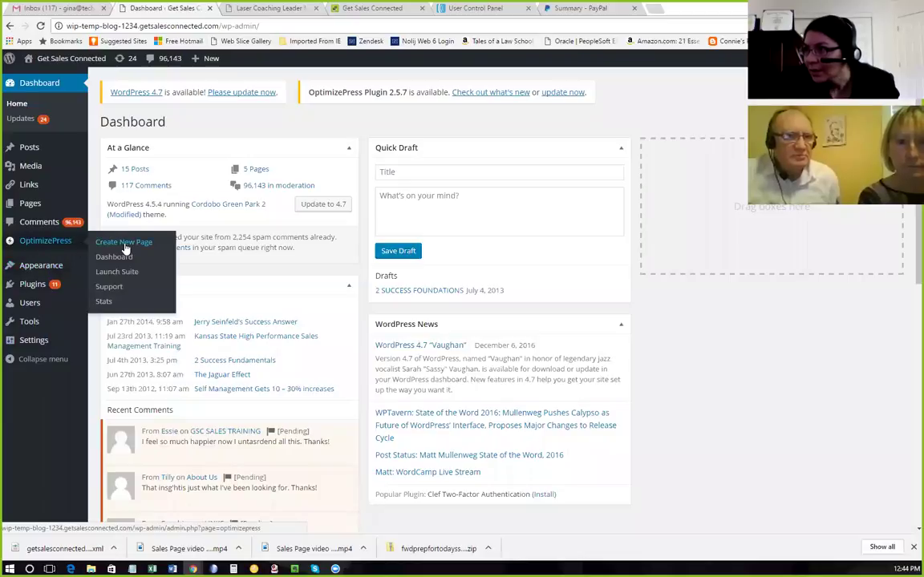
left_click(63, 243)
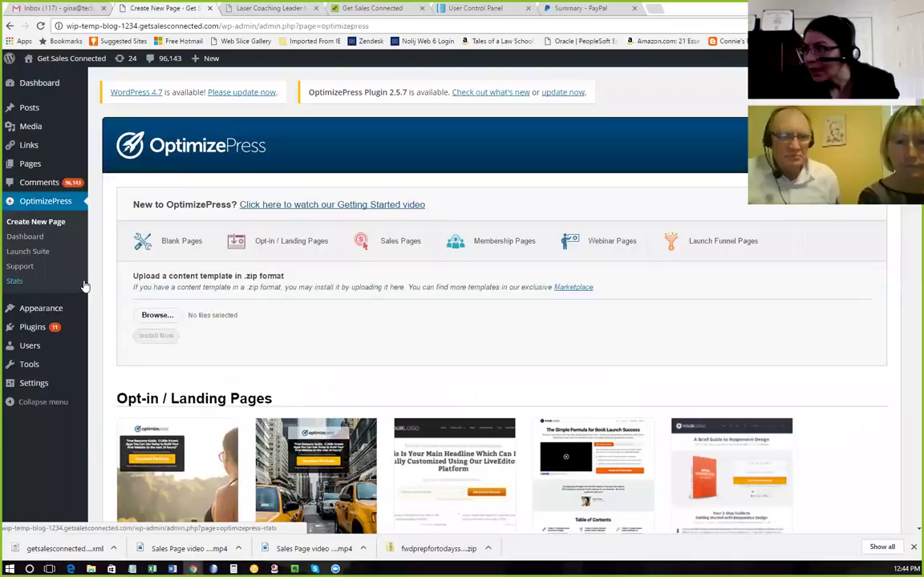
In OptimizePress Dashboard, change the Site Footer copyright year from 2016 to 2017 and save settings.
left_click(30, 237)
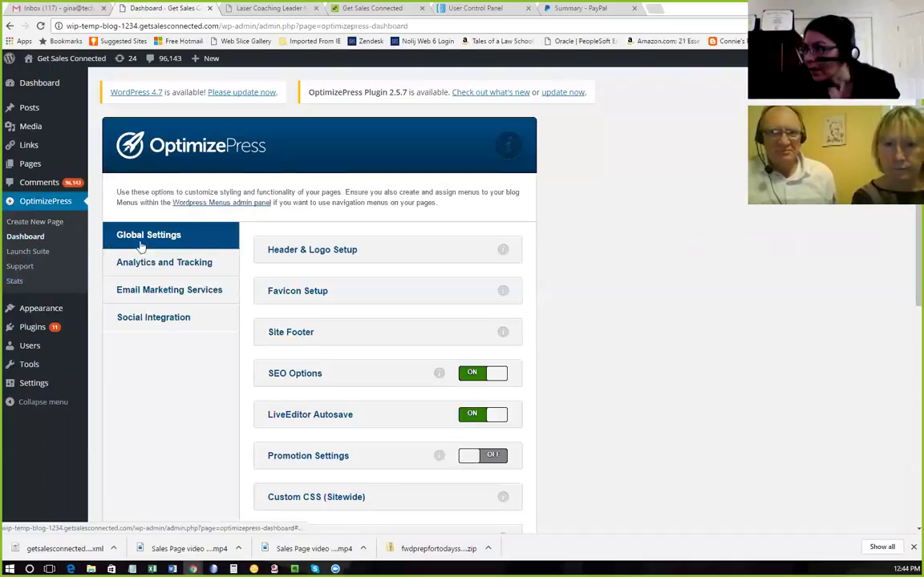
scroll(341, 243, "down", 3)
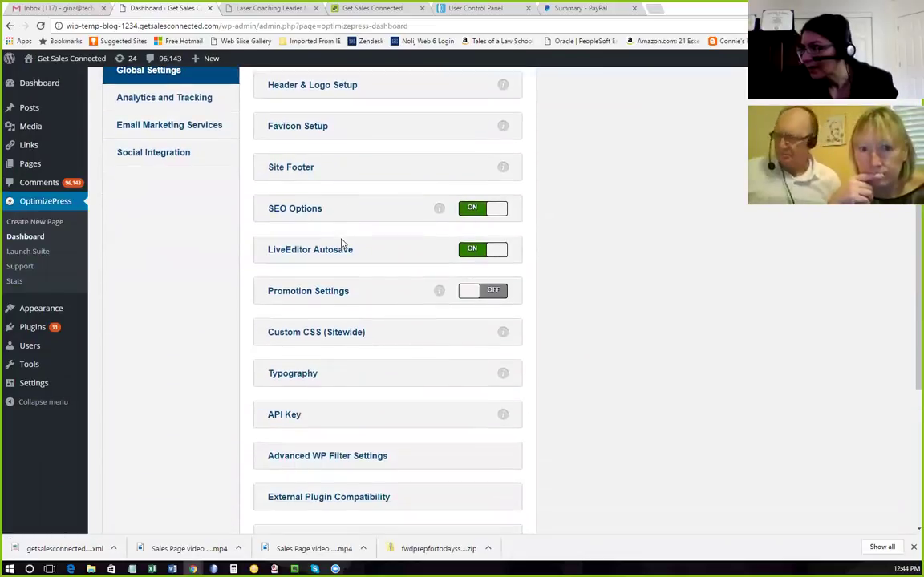
scroll(342, 244, "down", 1)
scroll(341, 244, "up", 2)
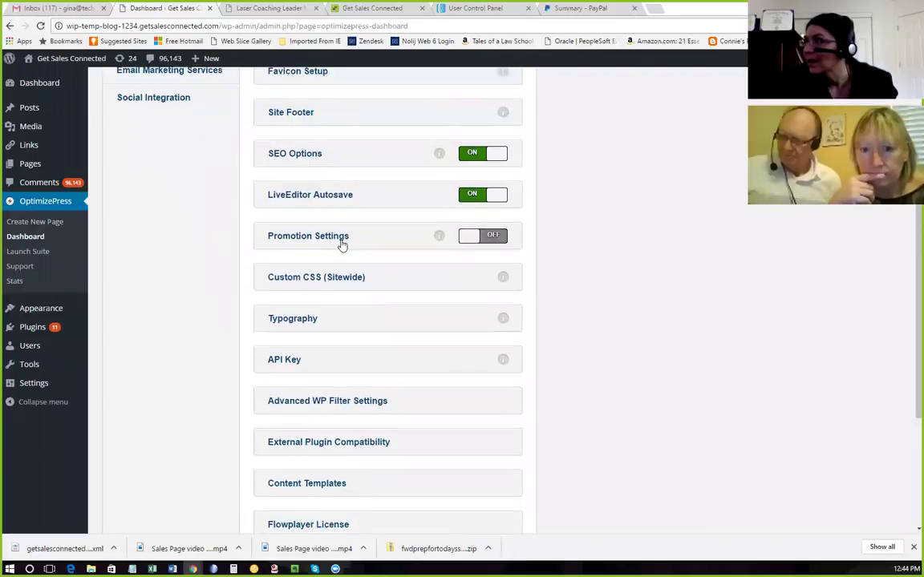
left_click(284, 226)
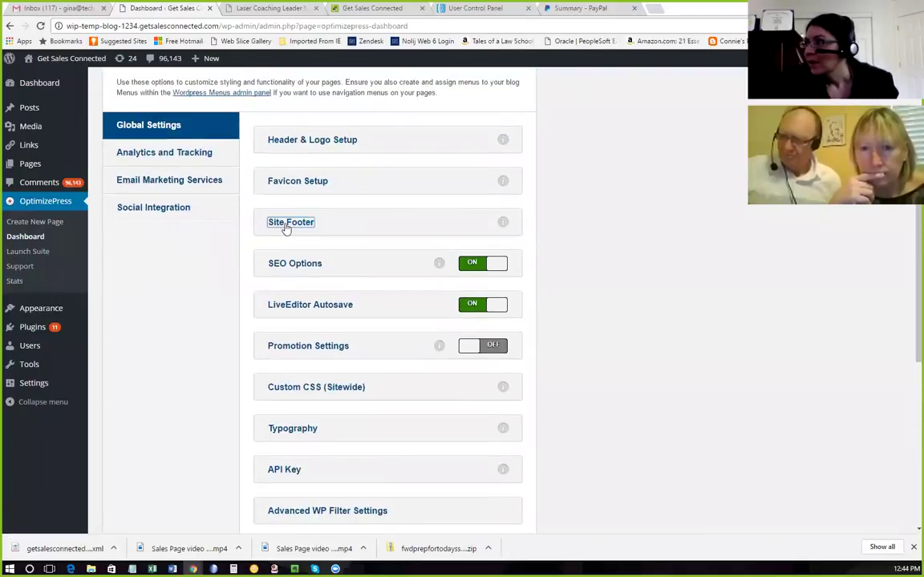
left_click(342, 298)
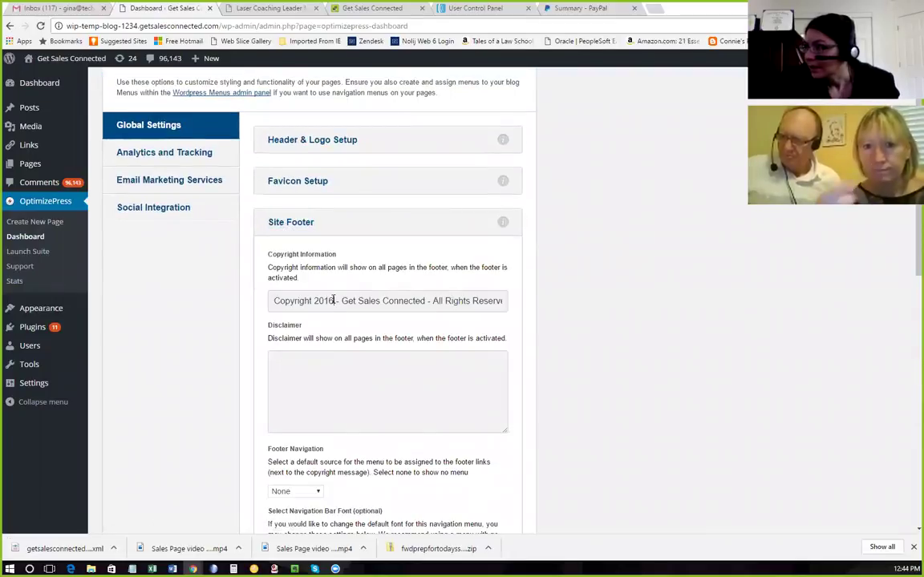
type("7")
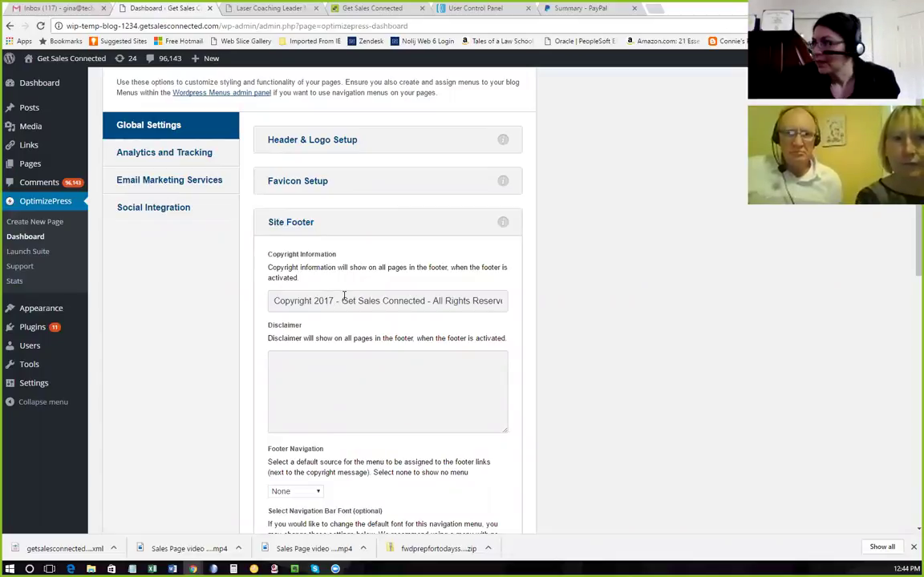
scroll(408, 335, "down", 1)
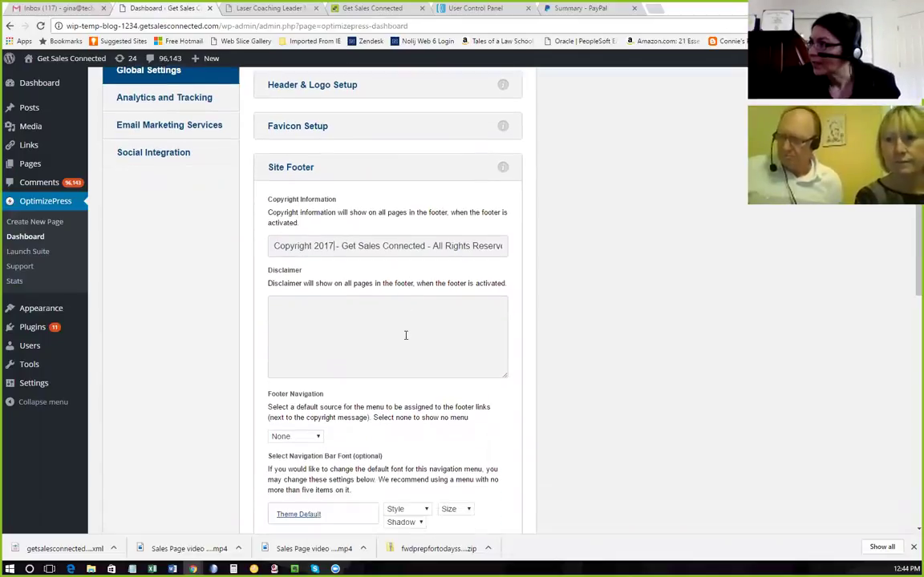
scroll(401, 337, "down", 8)
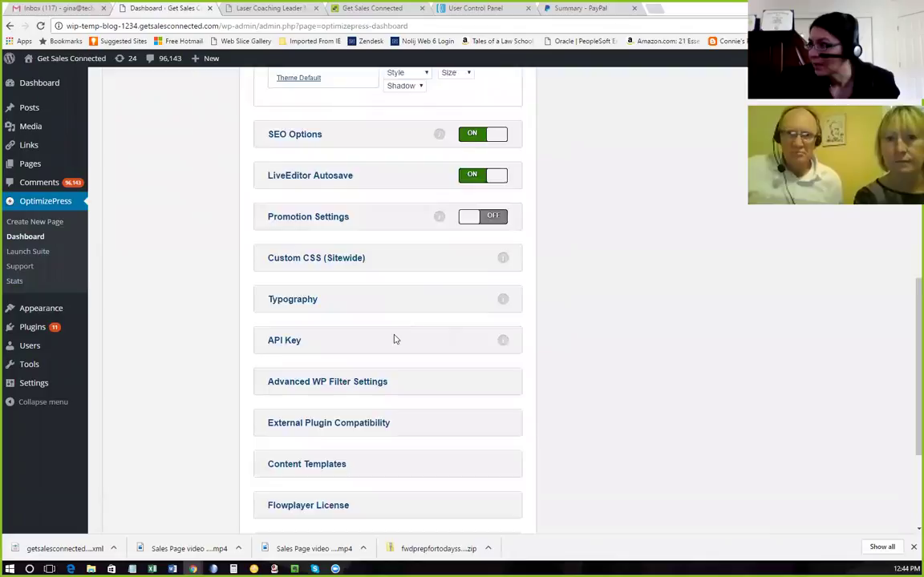
scroll(401, 341, "down", 4)
left_click(497, 461)
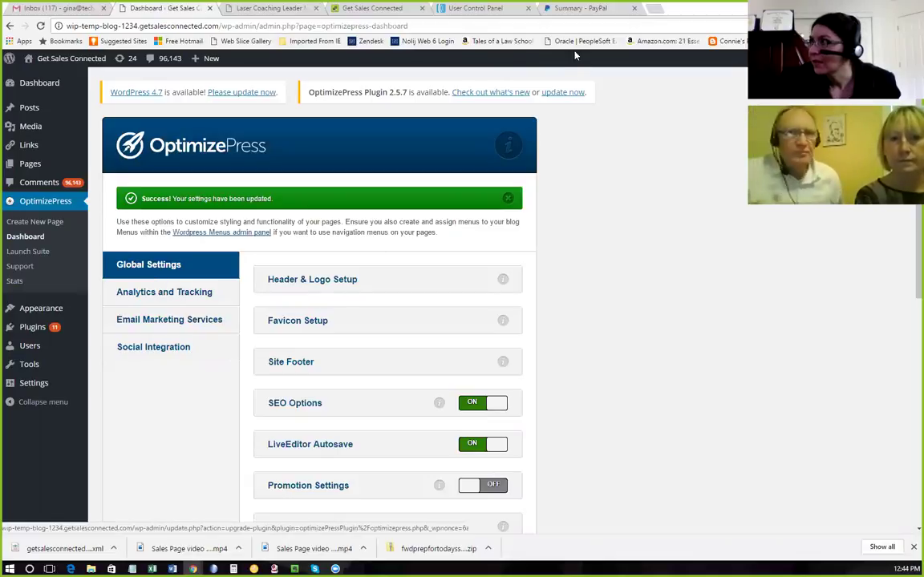
Close the outdated thank-you page tab.
mouse_move(32, 164)
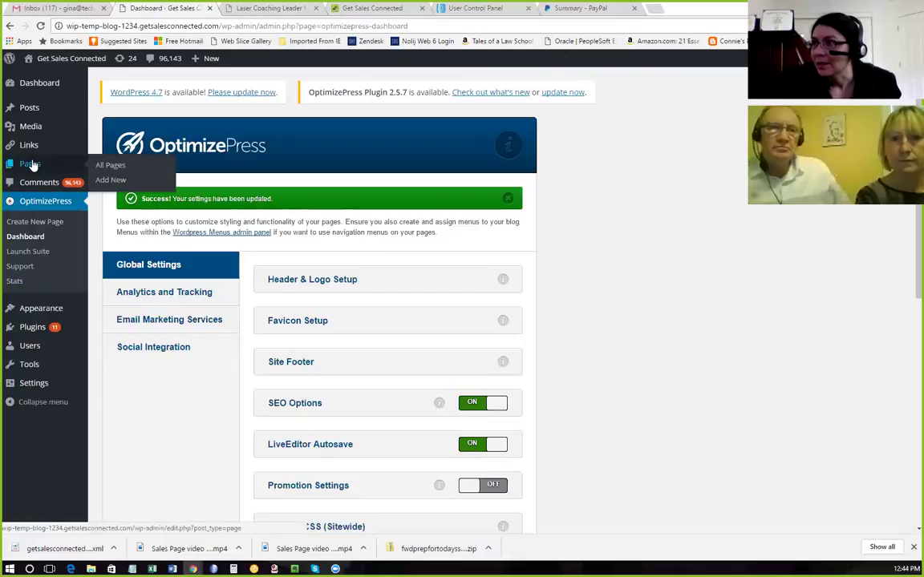
left_click(265, 8)
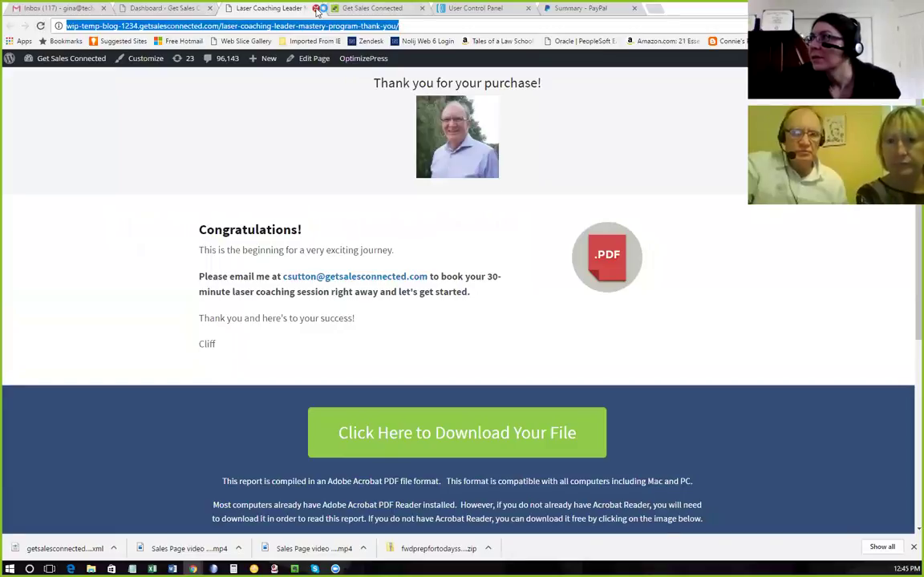
middle_click(289, 8)
View the live Thank You 2 page from All Pages and select its web address.
mouse_move(30, 164)
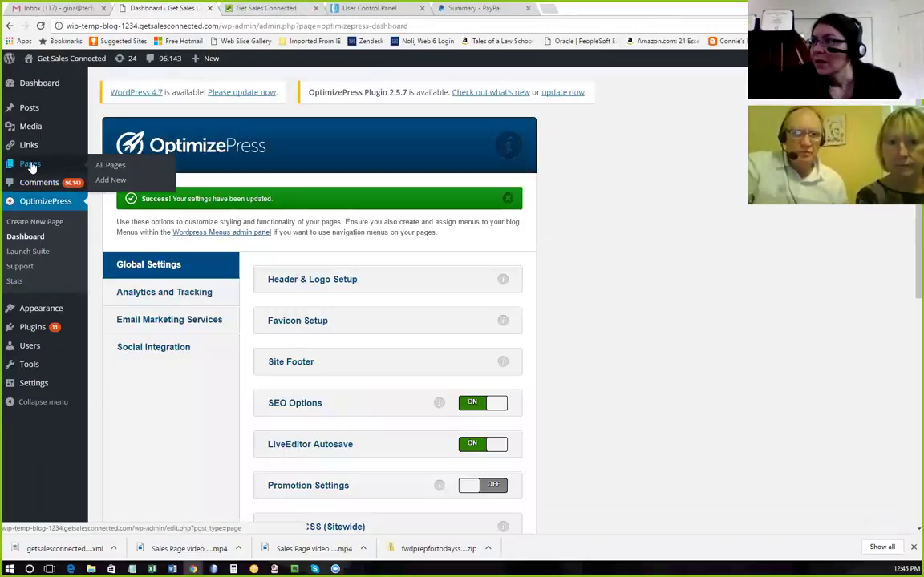
left_click(112, 170)
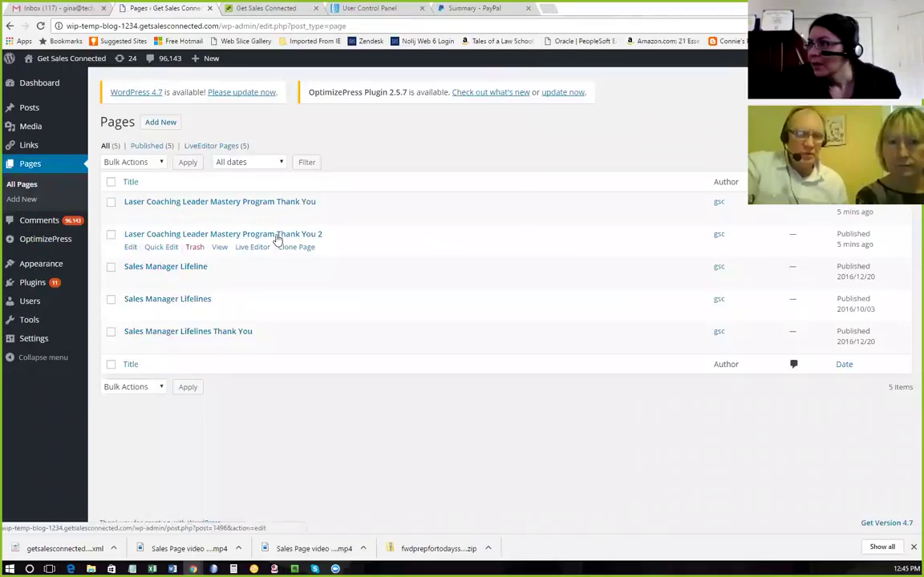
left_click(220, 248)
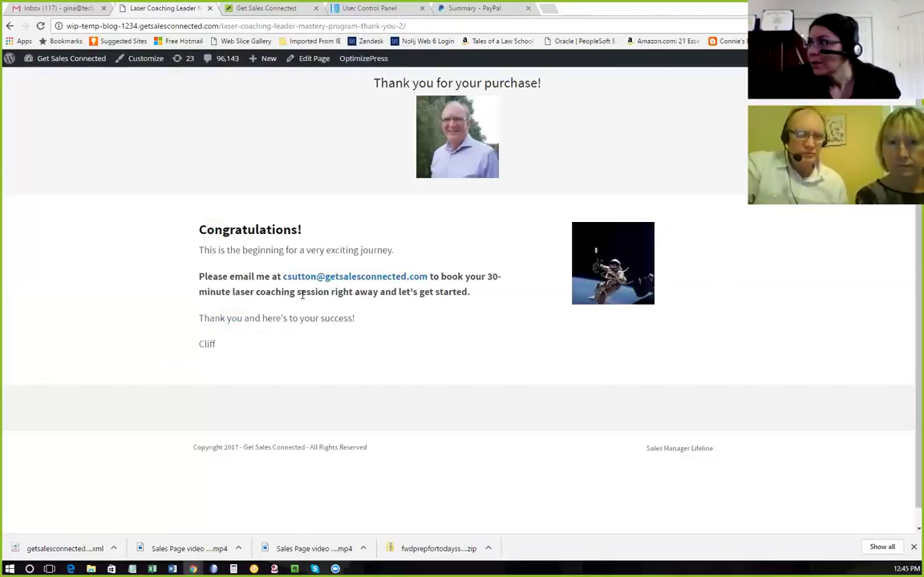
left_click(425, 24)
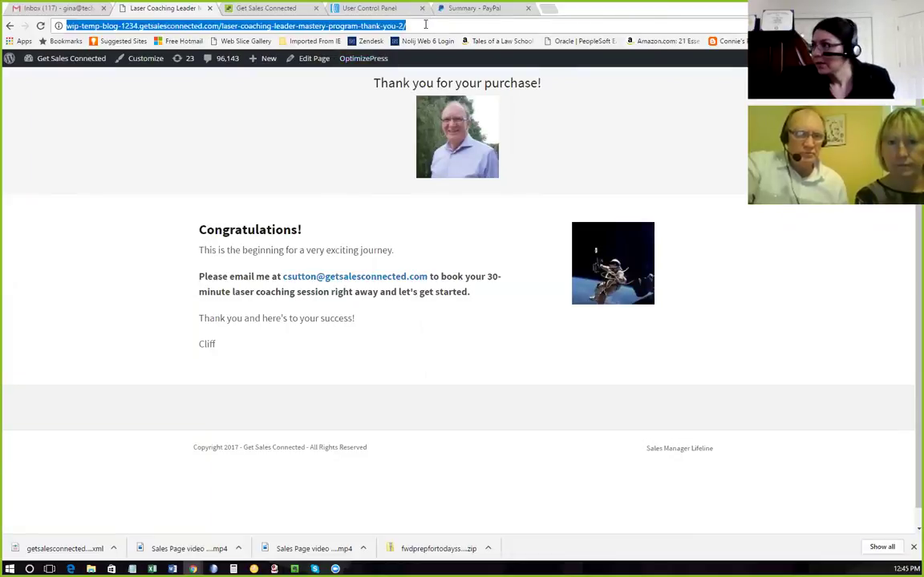
left_click(476, 9)
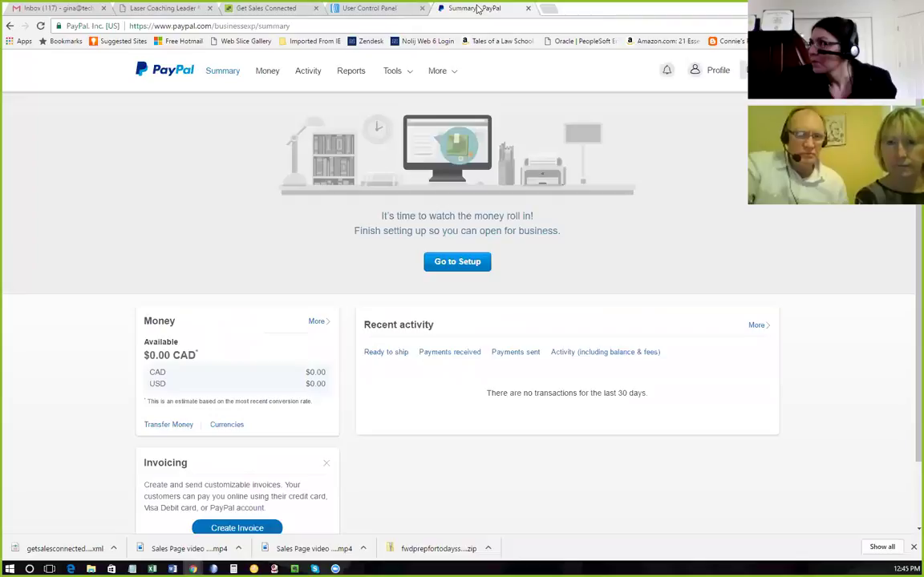
Log back into PayPal through More > Sitemap with the account password and open Create PayPal buttons.
left_click(451, 72)
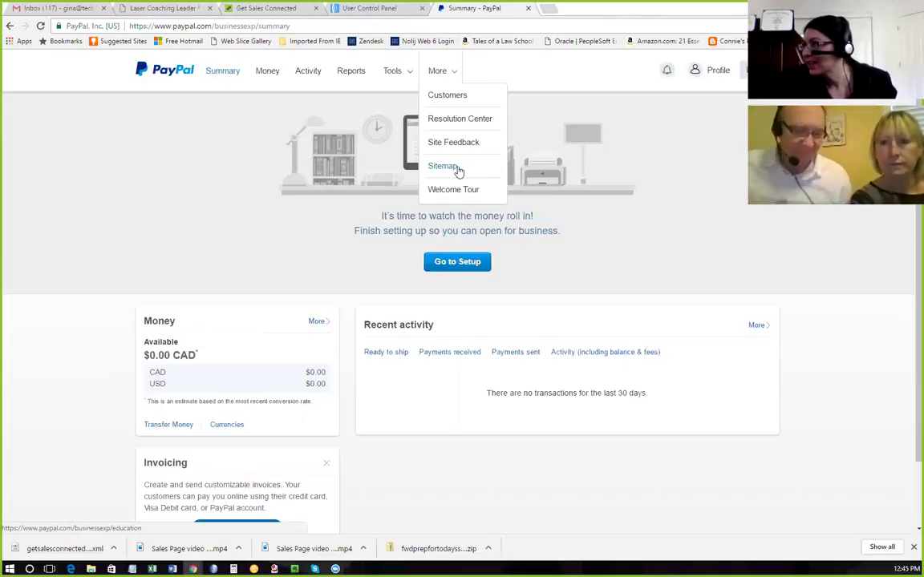
left_click(457, 170)
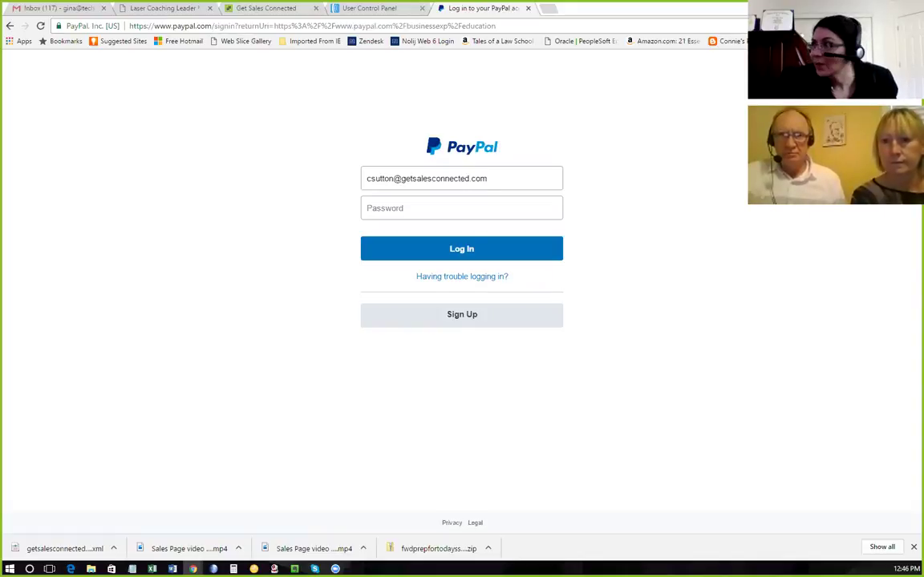
left_click(397, 208)
key("ctrl+v")
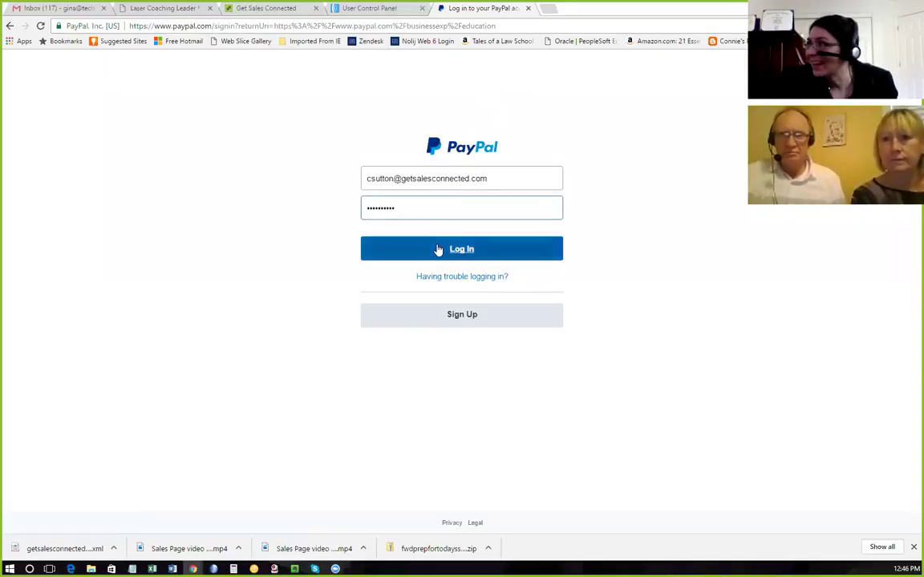
left_click(438, 250)
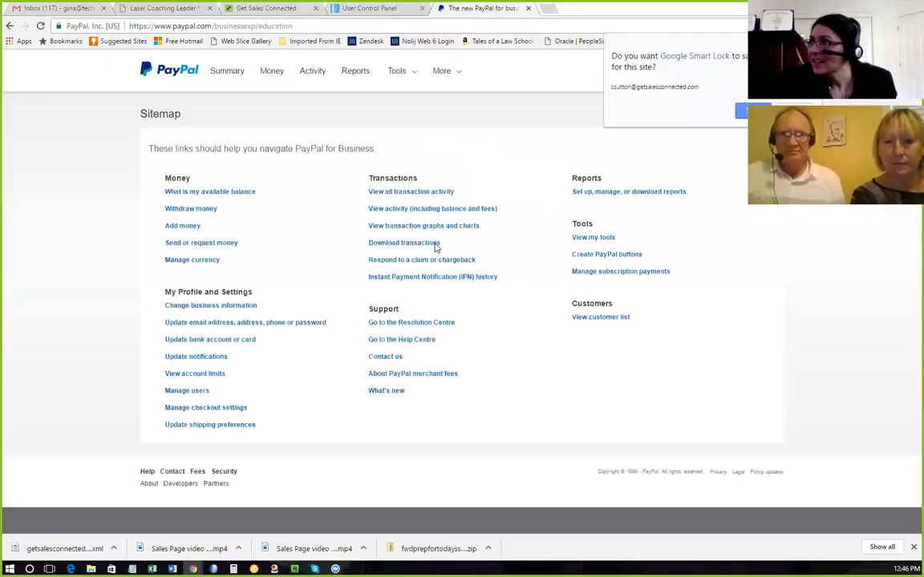
left_click(489, 127)
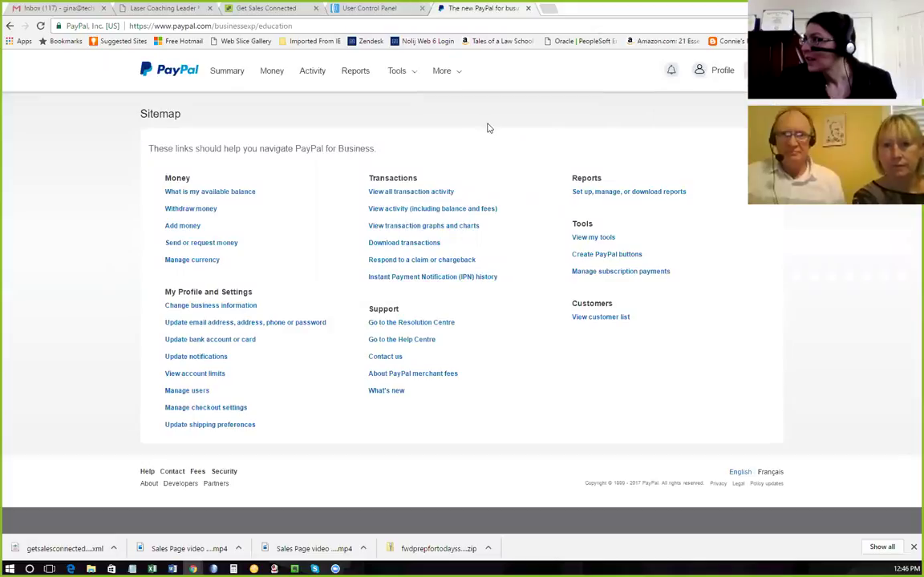
left_click(624, 255)
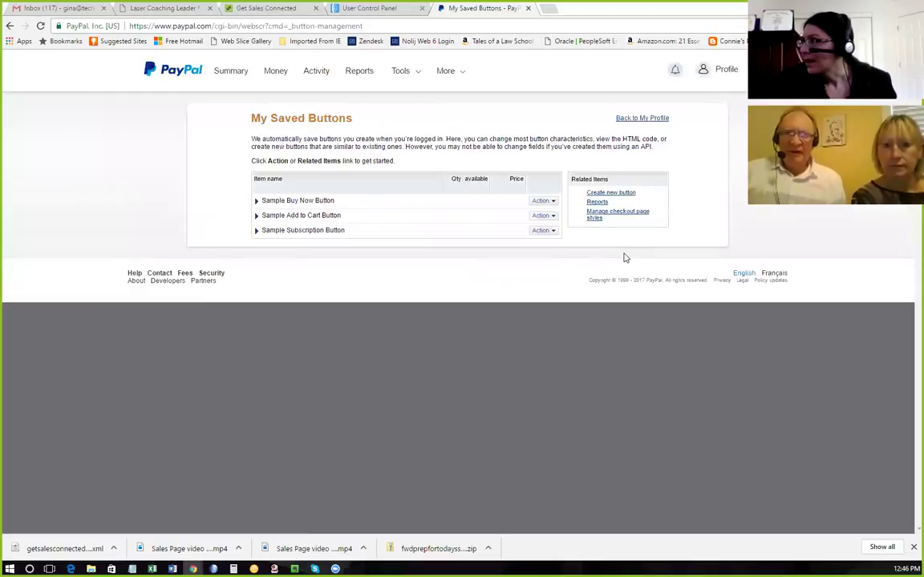
Start a new Buy Now button with item name 'Laser Coaching Leader Mastery Program'.
left_click(629, 194)
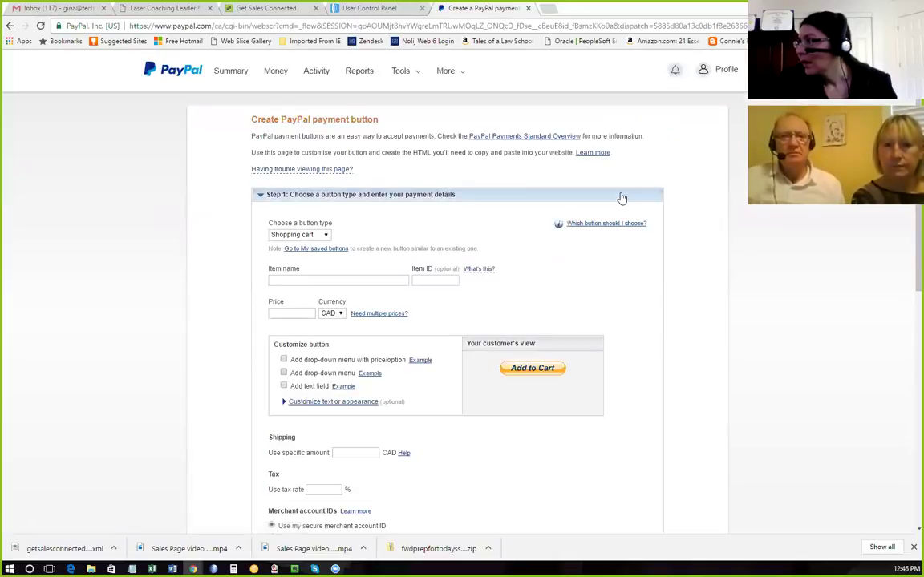
left_click(328, 235)
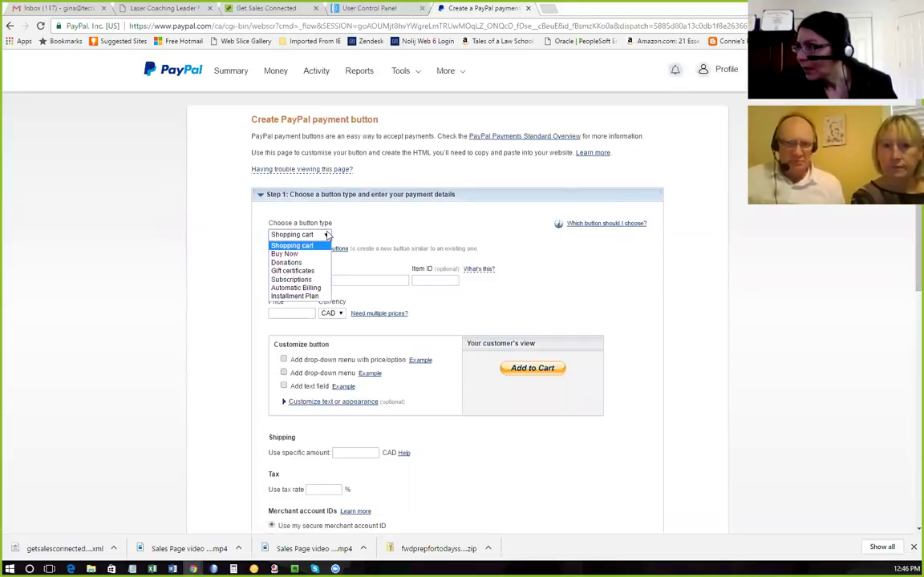
left_click(303, 256)
left_click(270, 279)
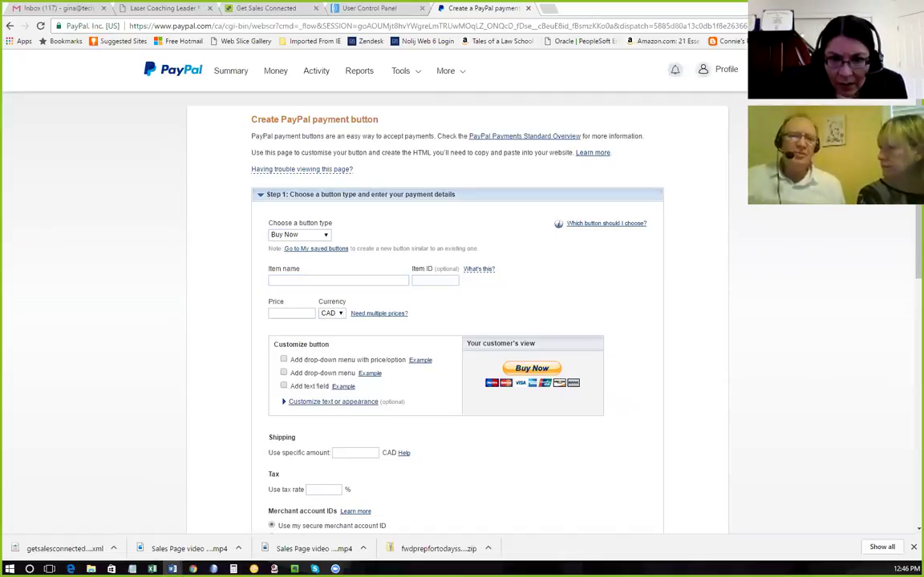
left_click(284, 280)
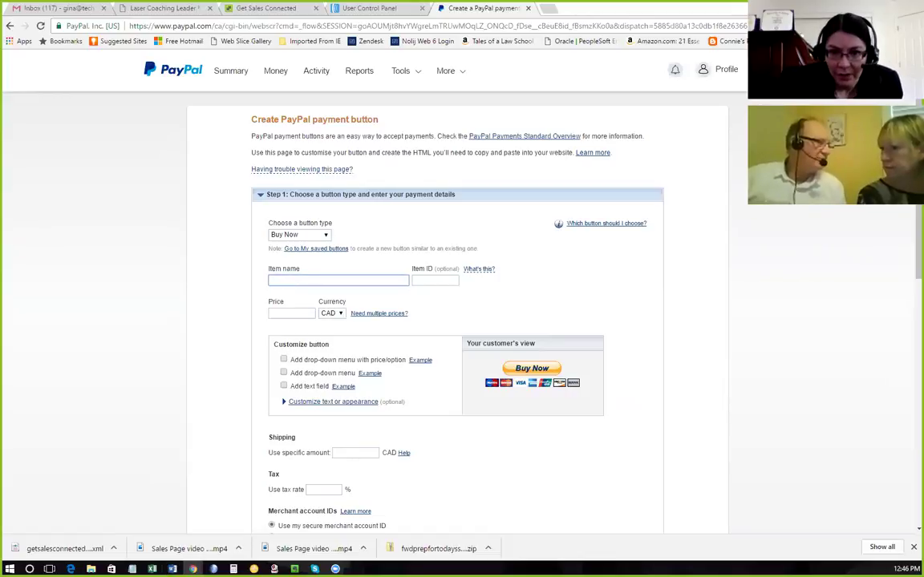
key("alt+Tab")
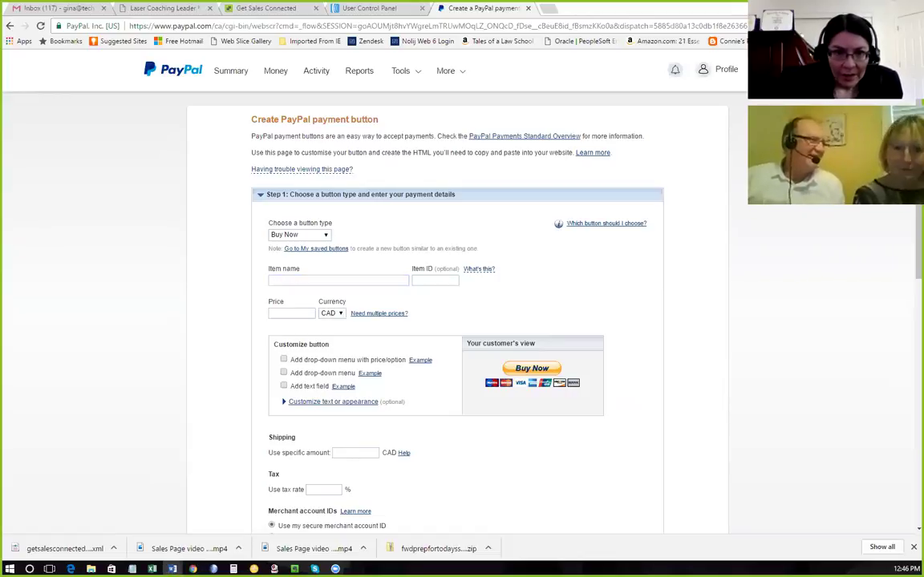
key("alt+Tab")
type("Laser Coaching Leader Mastery program")
left_click(371, 280)
key("BackSpace")
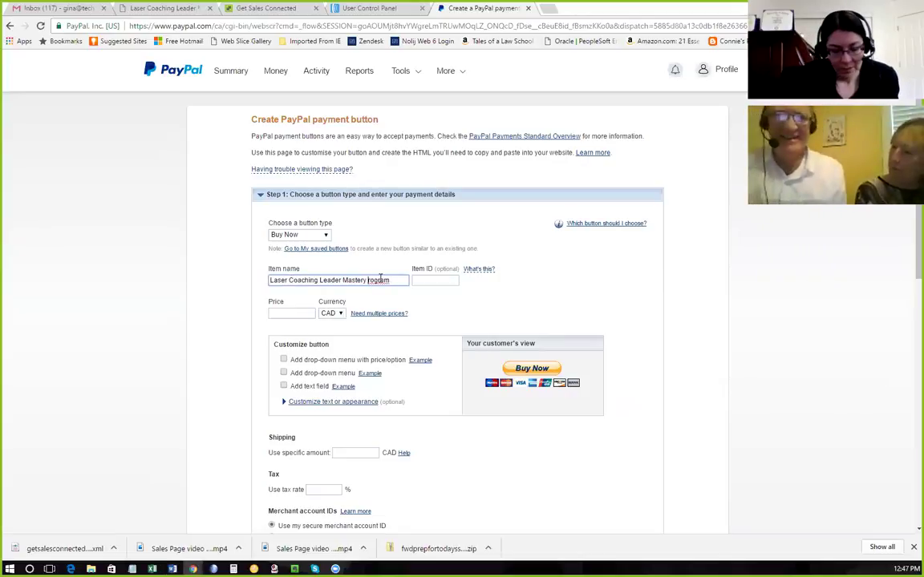
type("P")
Give the button item ID 010317 and a price of 797 USD, correcting it from 795.
left_click(433, 280)
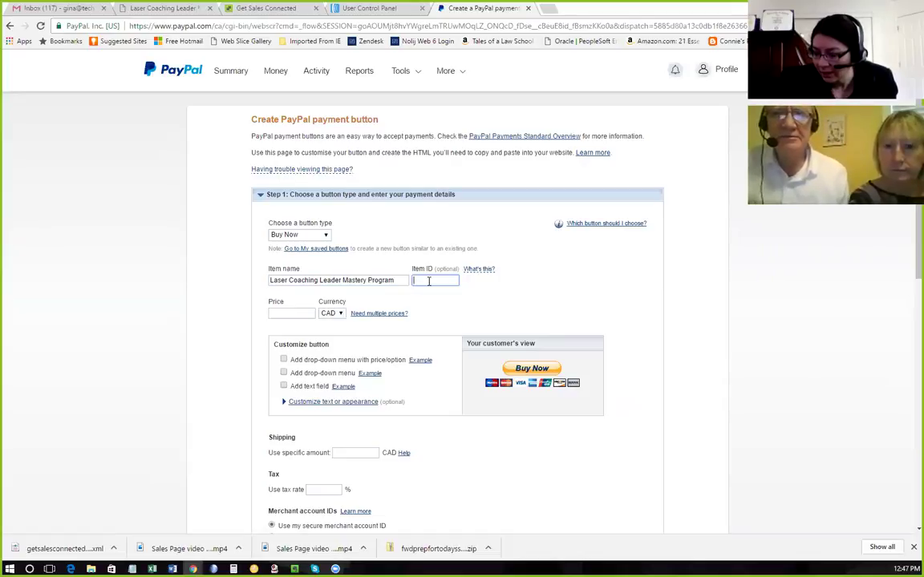
type("010317")
left_click(280, 314)
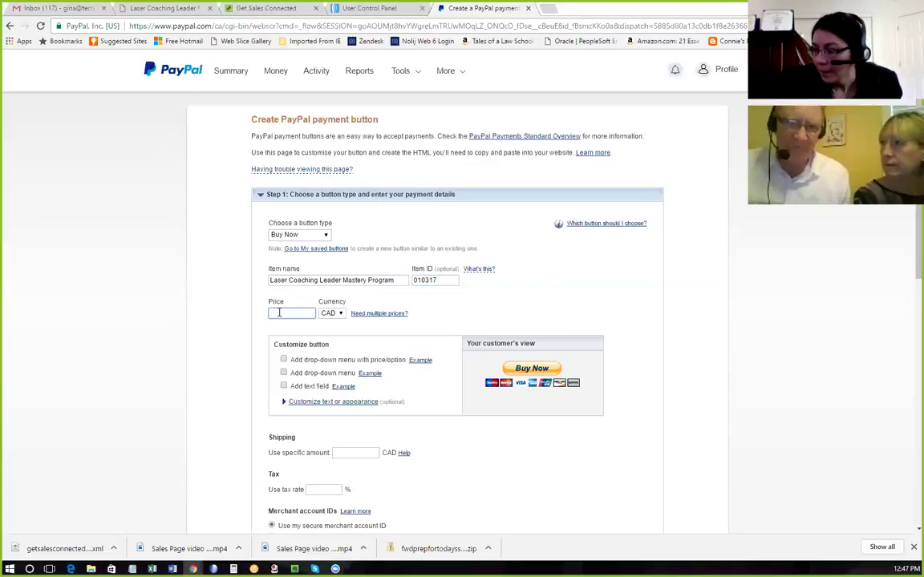
type("795")
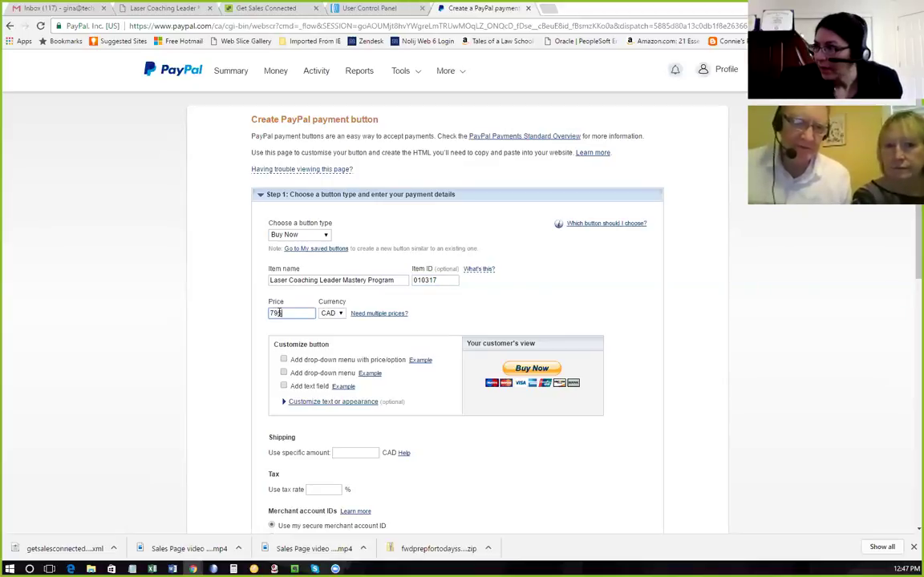
left_click(340, 313)
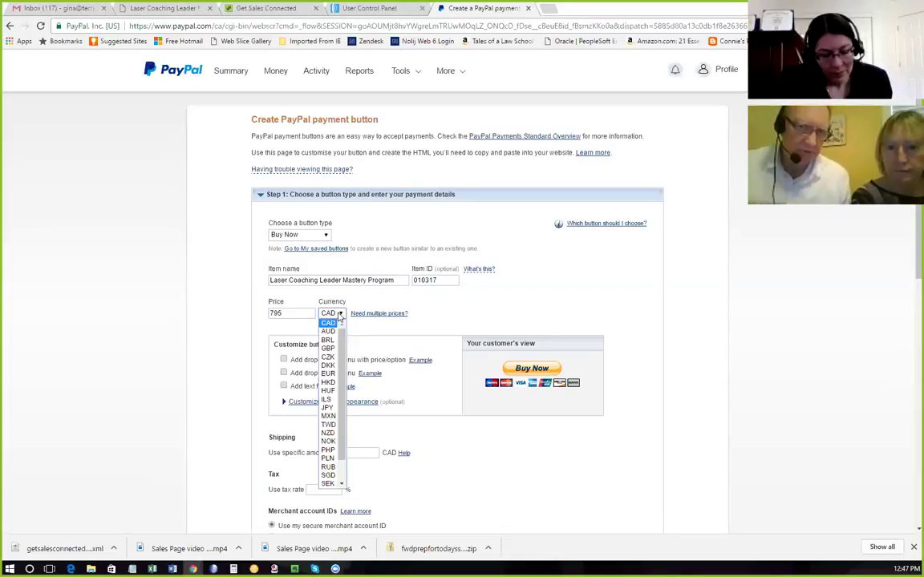
scroll(329, 425, "down", 1)
left_click(329, 481)
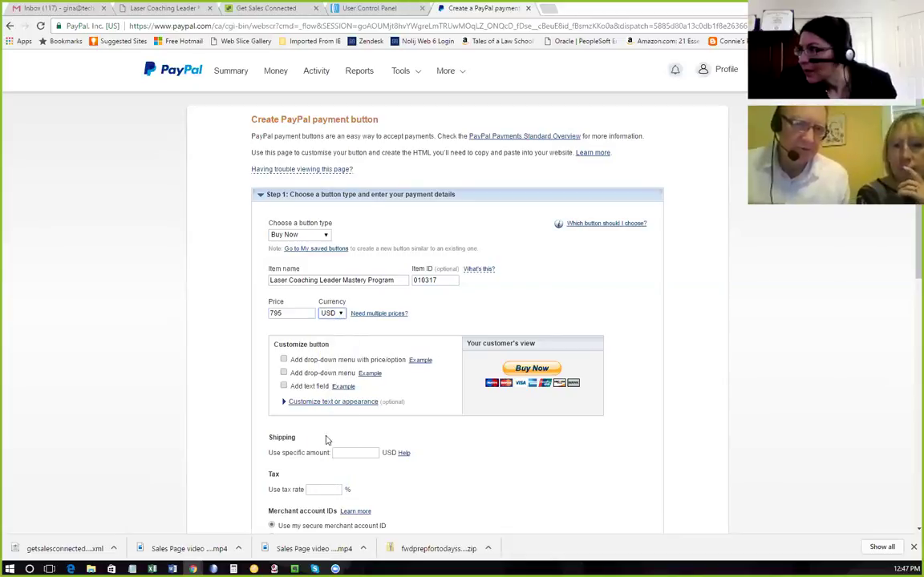
left_click(277, 313)
scroll(223, 372, "down", 1)
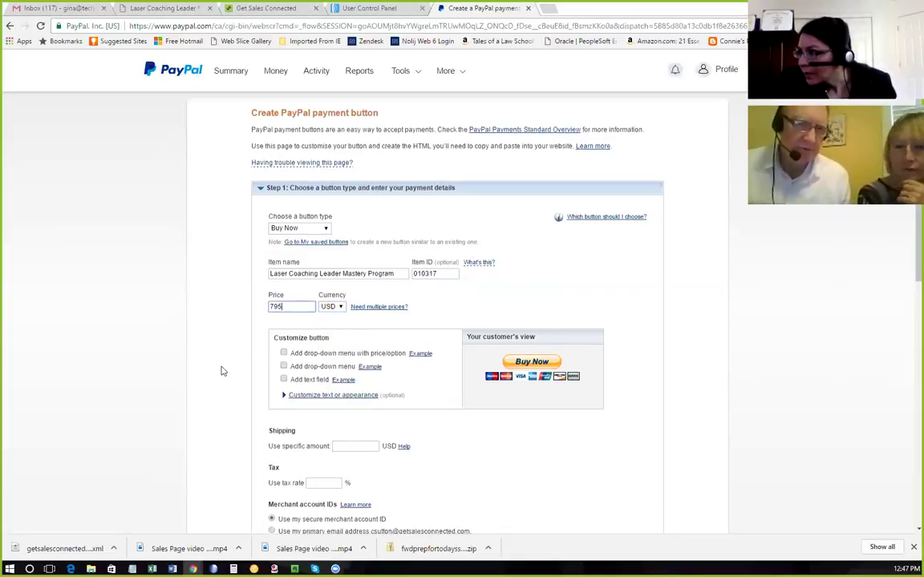
scroll(223, 372, "down", 3)
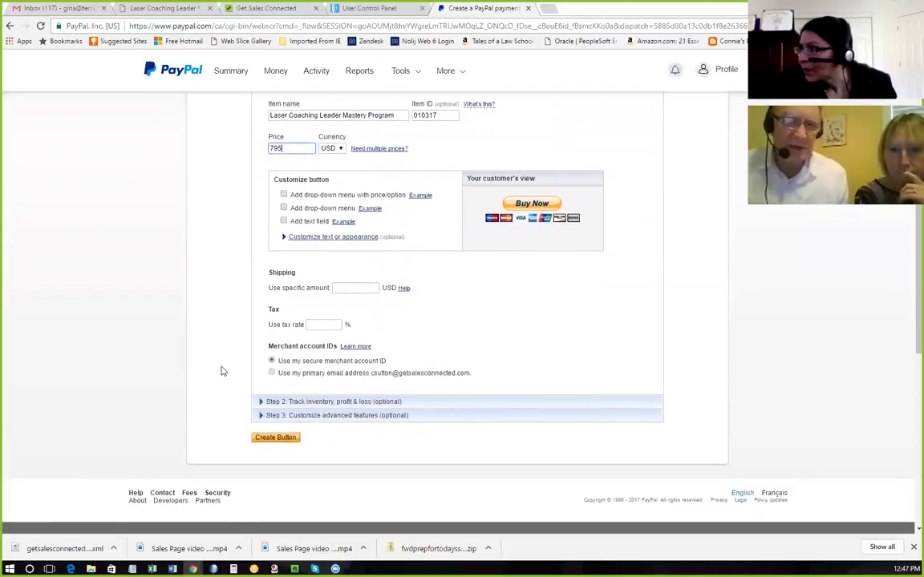
scroll(223, 371, "up", 1)
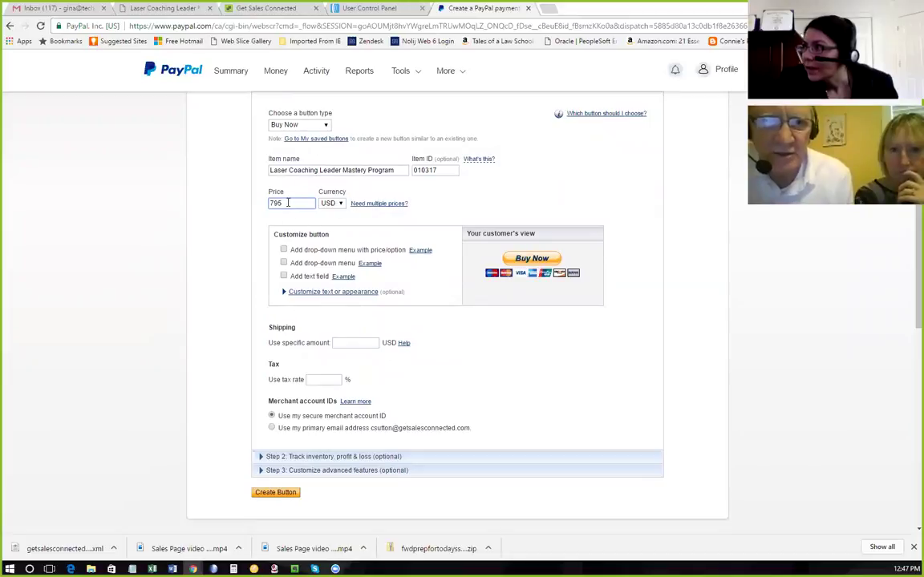
key("BackSpace")
type("7")
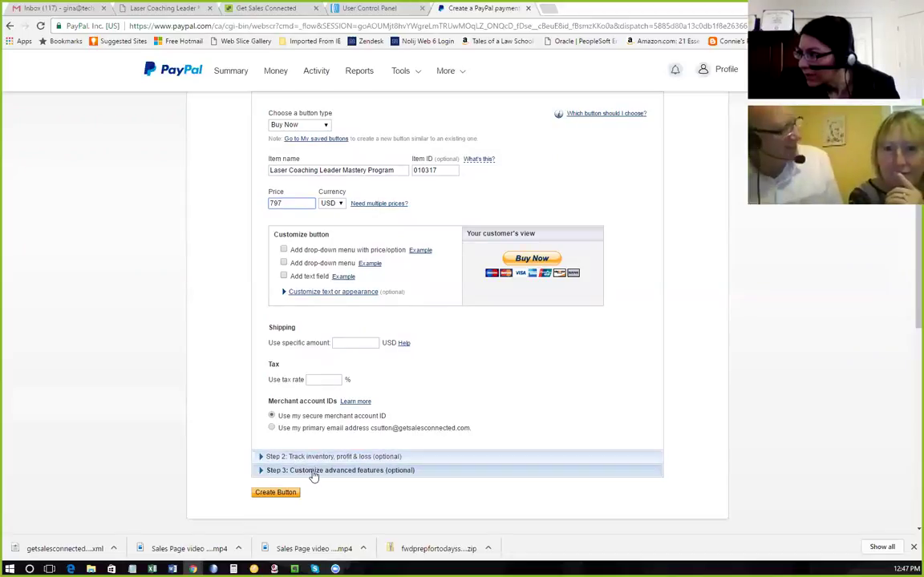
scroll(314, 475, "down", 3)
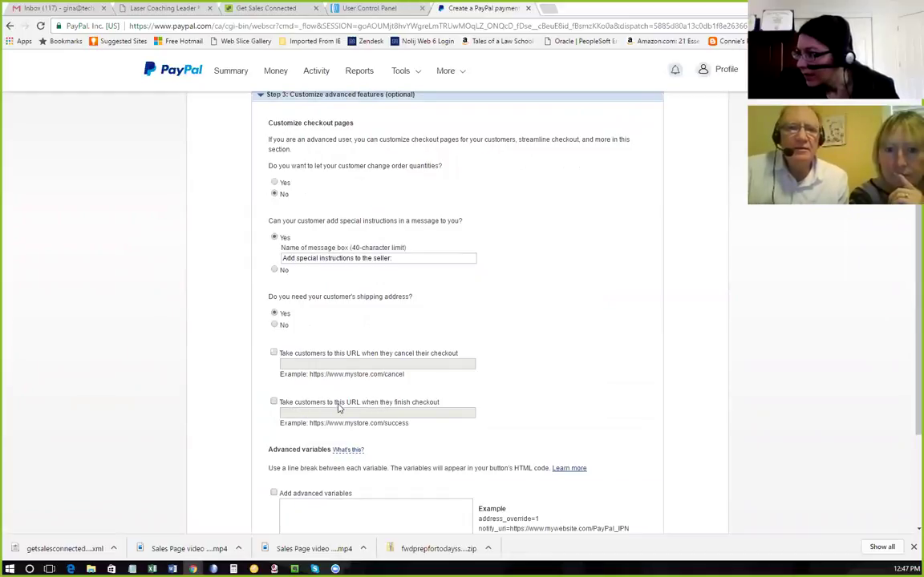
Send buyers to the Thank You 2 page URL after checkout and create the button.
left_click(274, 402)
left_click(290, 413)
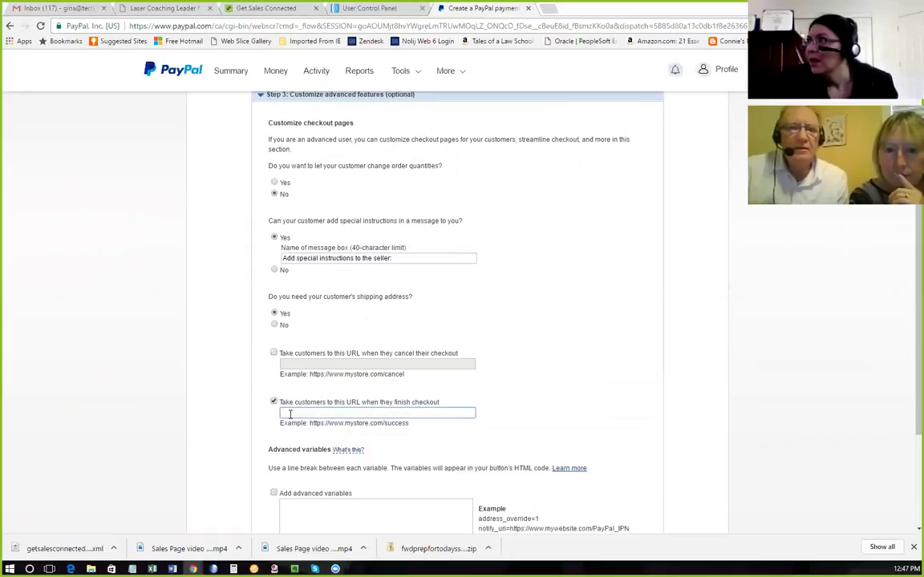
left_click(152, 10)
left_click(376, 24)
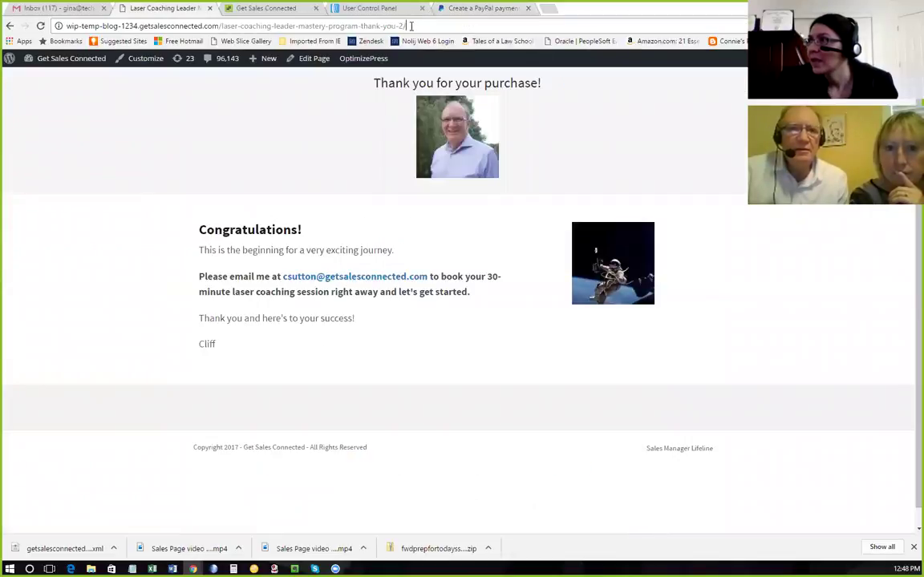
left_click_drag(411, 26, 62, 26)
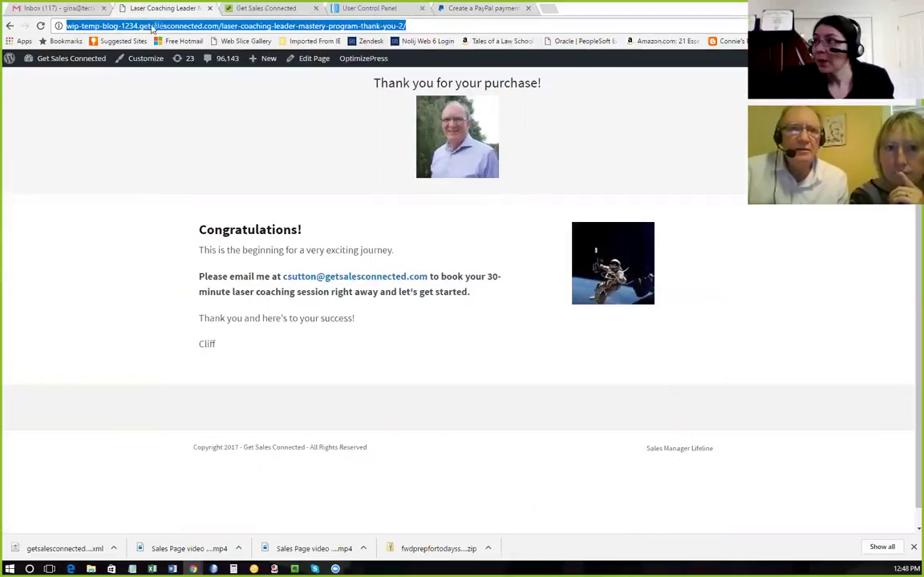
left_click(470, 8)
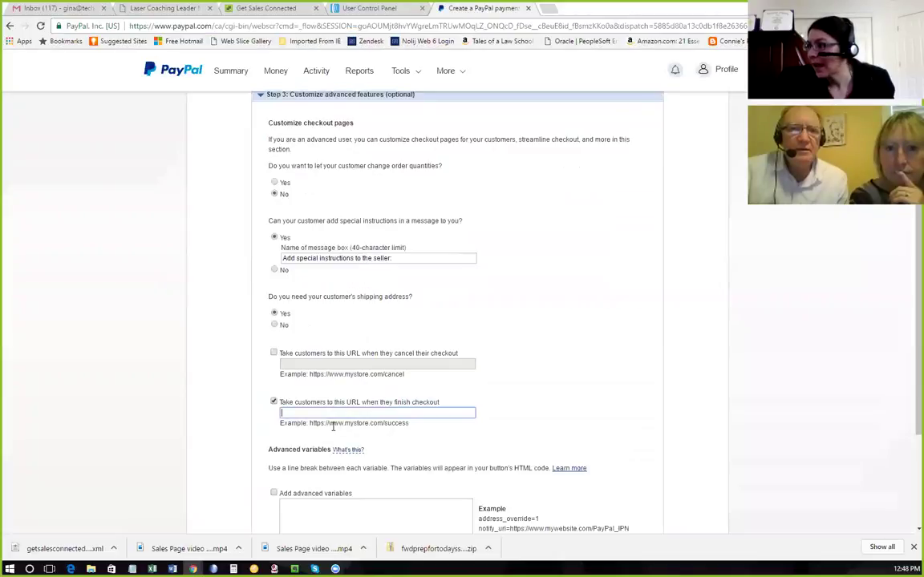
key("ctrl+v")
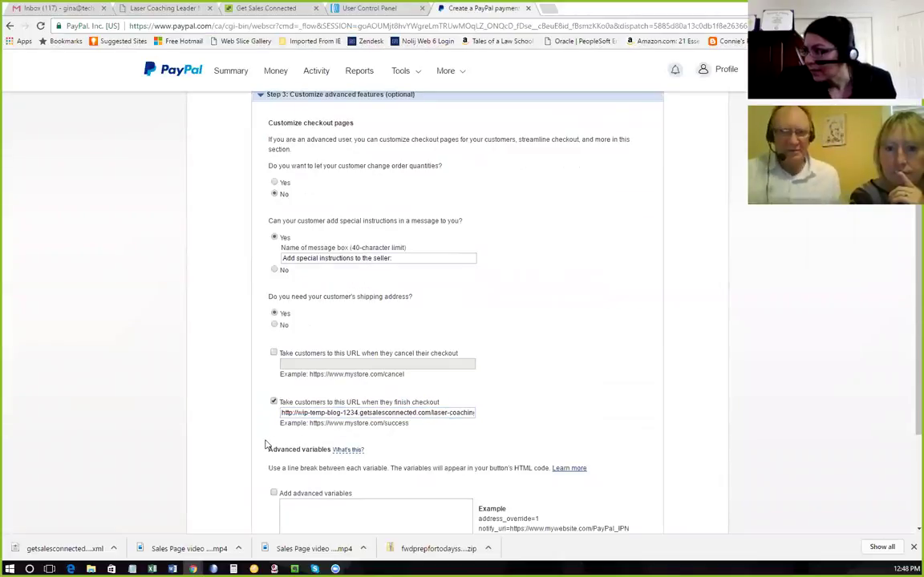
scroll(507, 416, "down", 1)
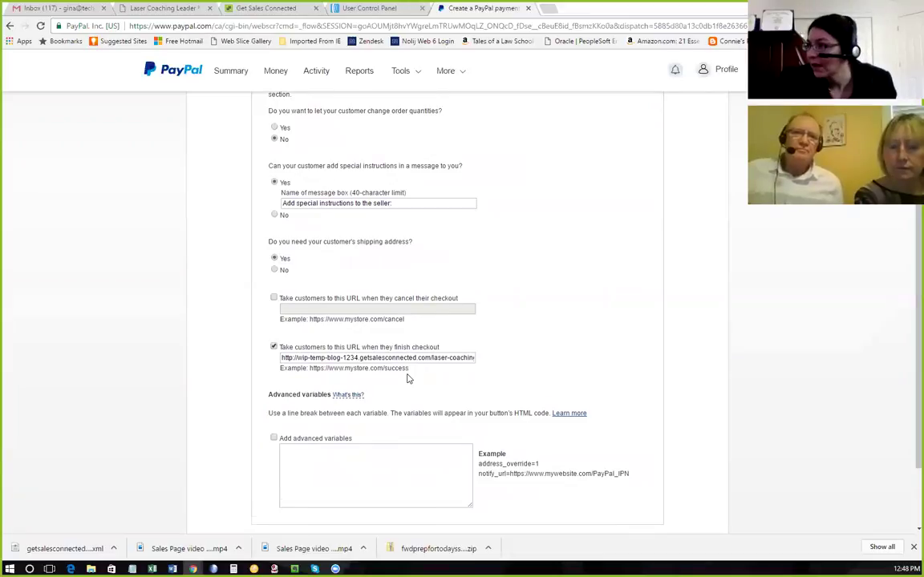
scroll(407, 377, "down", 2)
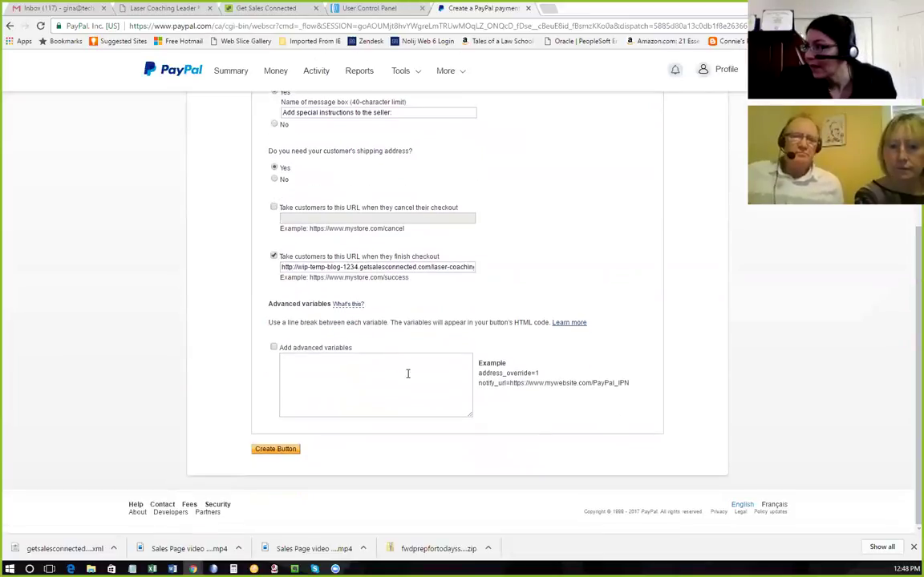
left_click(276, 449)
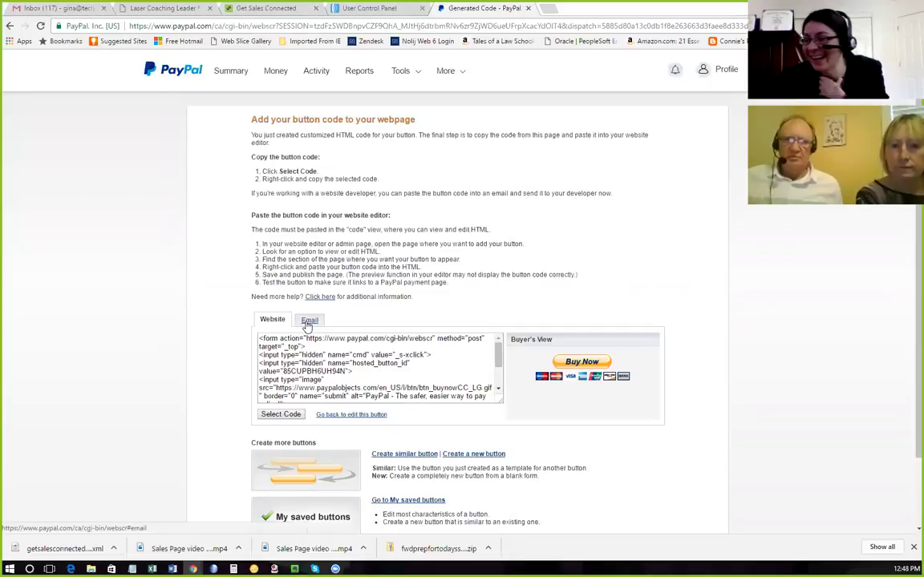
Select the Buy Now button's direct payment link URL on the Email tab.
left_click(308, 323)
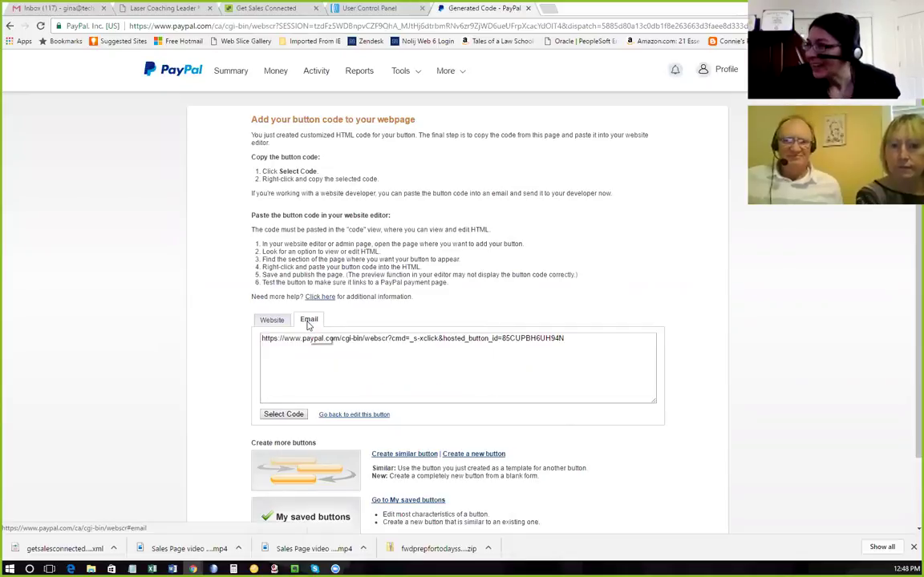
left_click(356, 337)
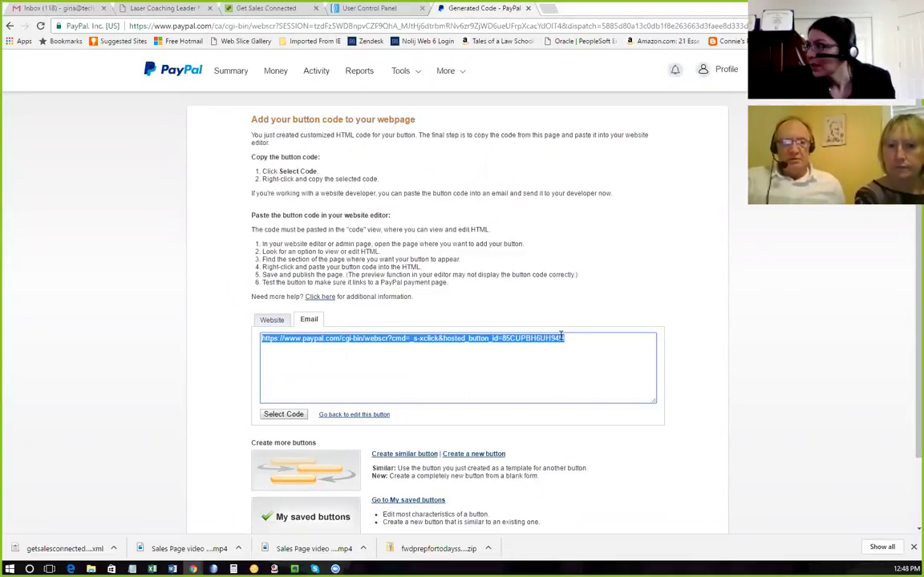
left_click_drag(575, 347, 237, 306)
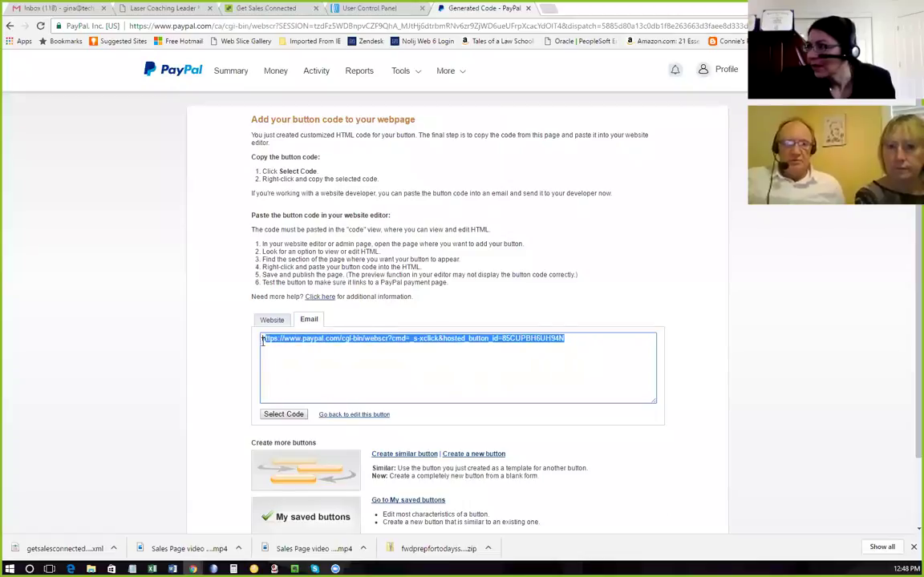
left_click(272, 320)
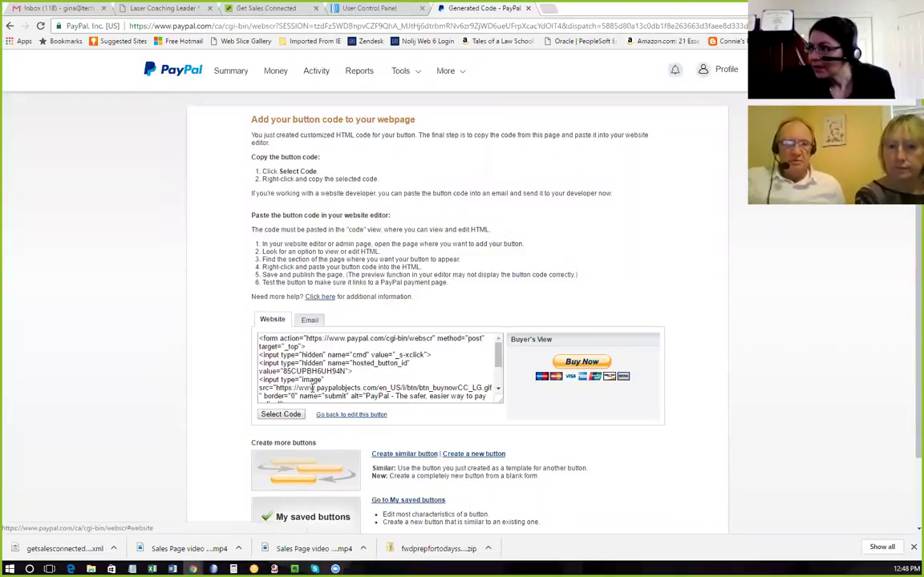
scroll(313, 376, "down", 2)
scroll(315, 378, "down", 1)
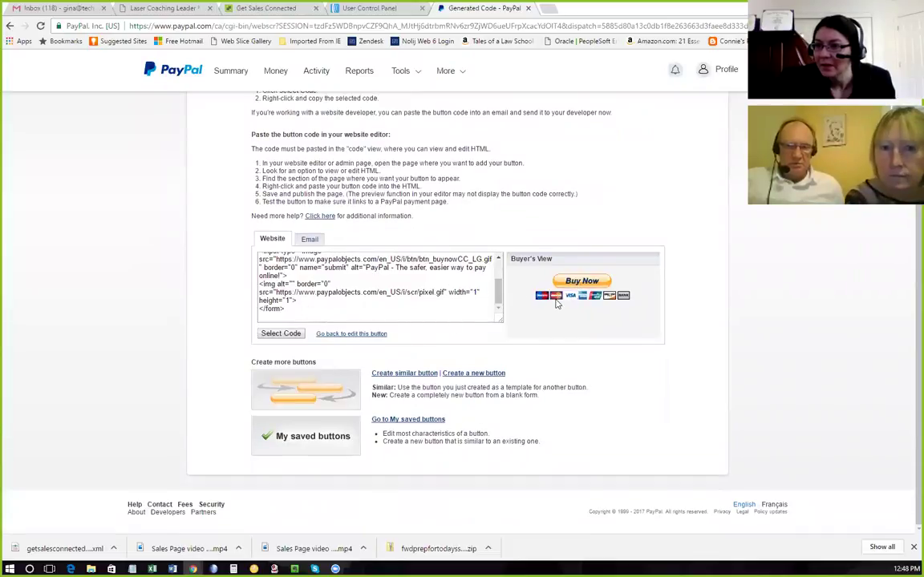
scroll(557, 303, "up", 1)
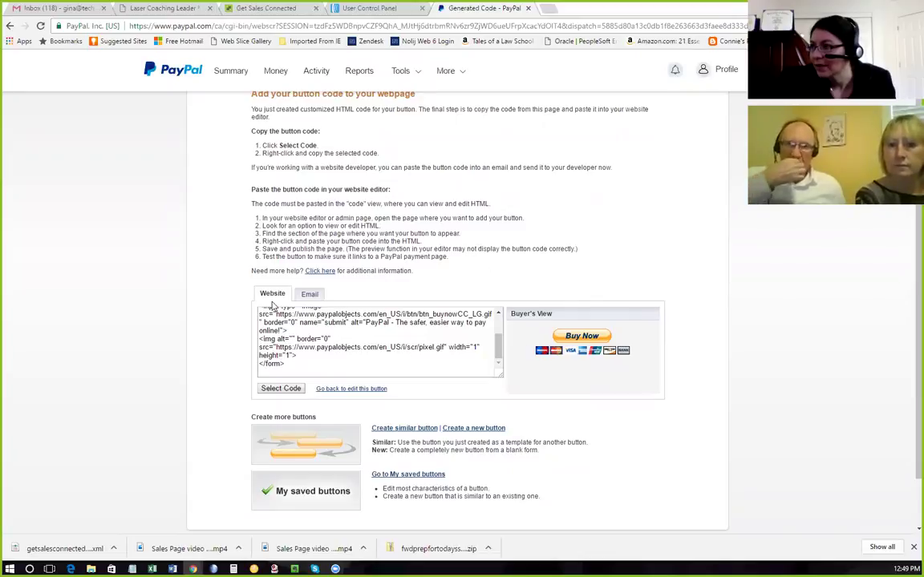
left_click(309, 296)
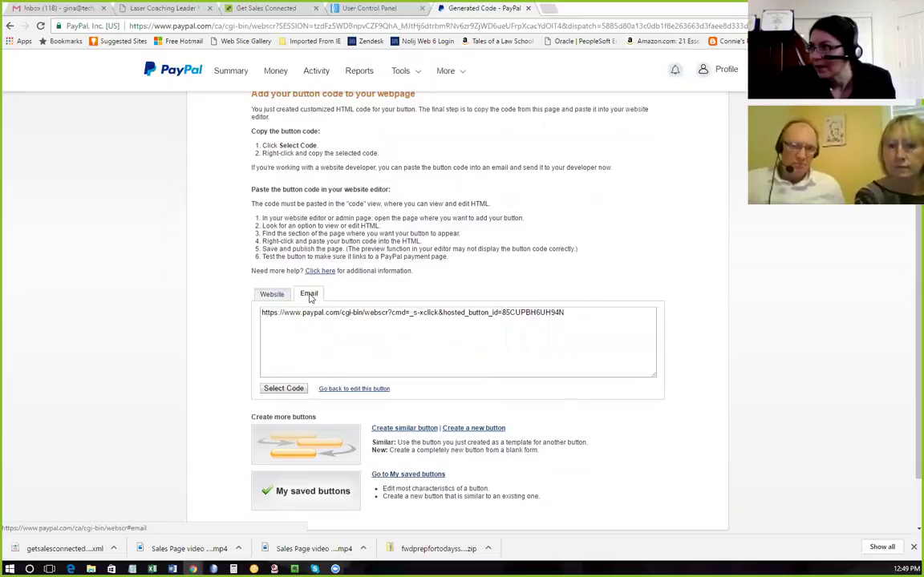
left_click(414, 322)
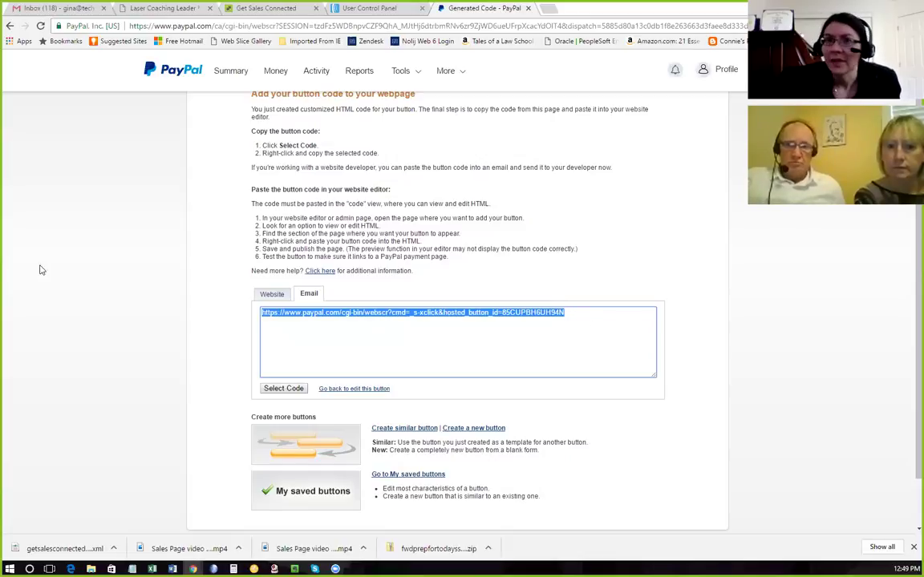
key("alt+Tab")
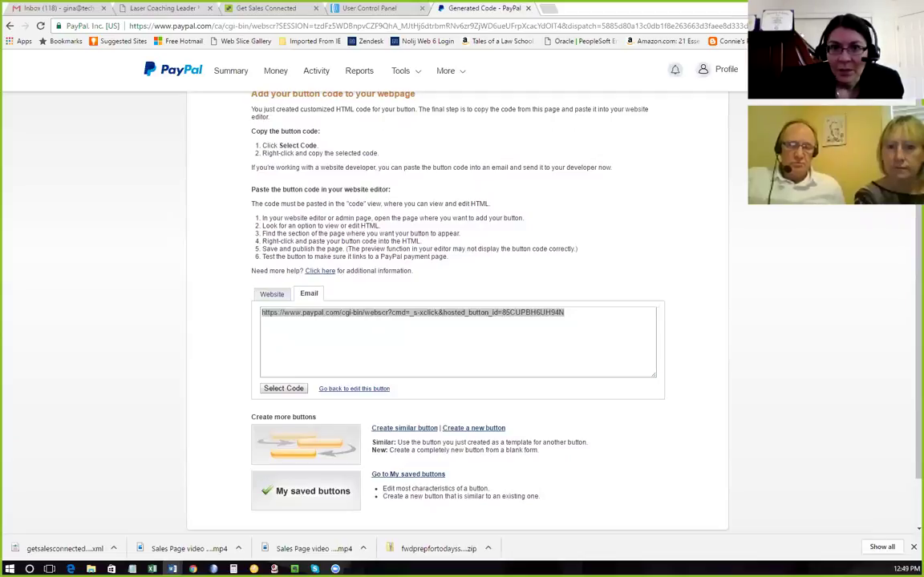
key("alt+Tab")
key("alt+Tab")
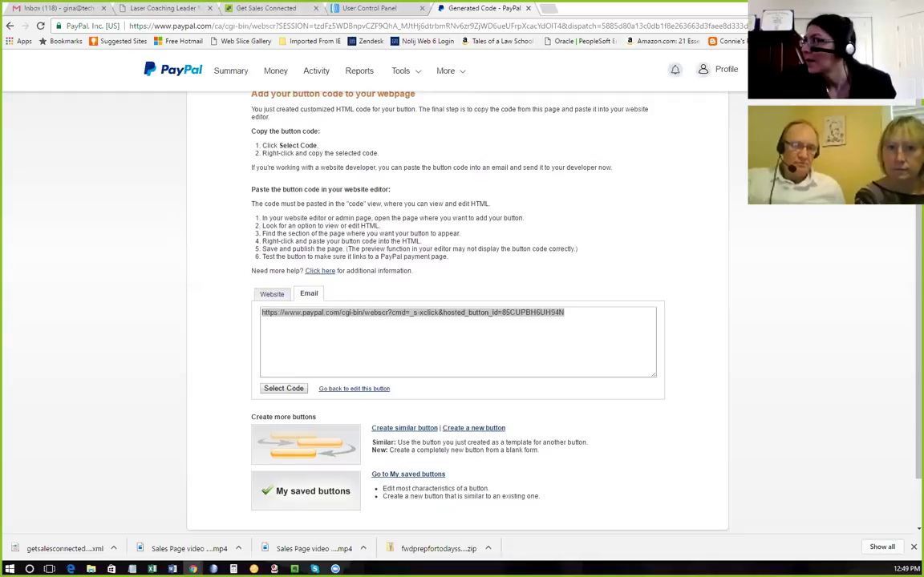
Go from the Thank You 2 page to the WordPress Dashboard via the site-name menu.
left_click(147, 7)
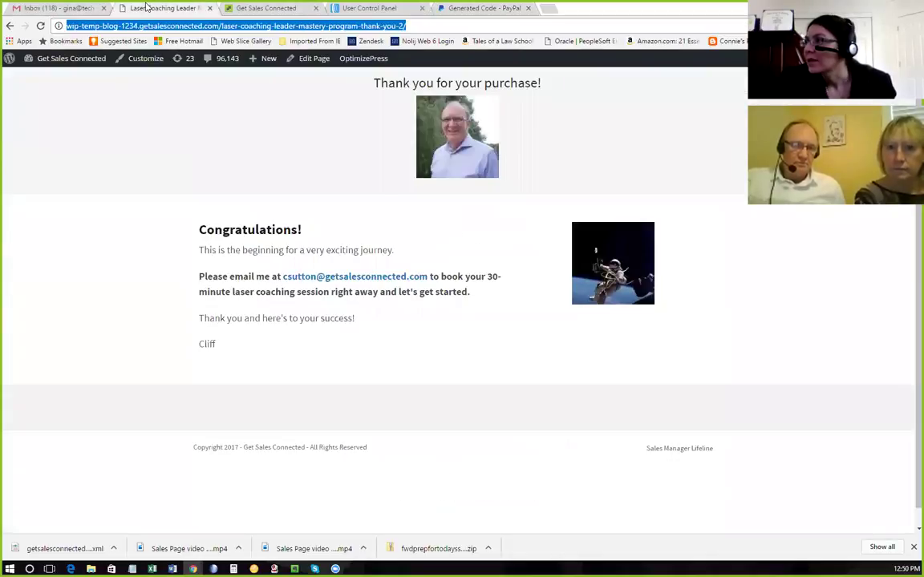
mouse_move(79, 61)
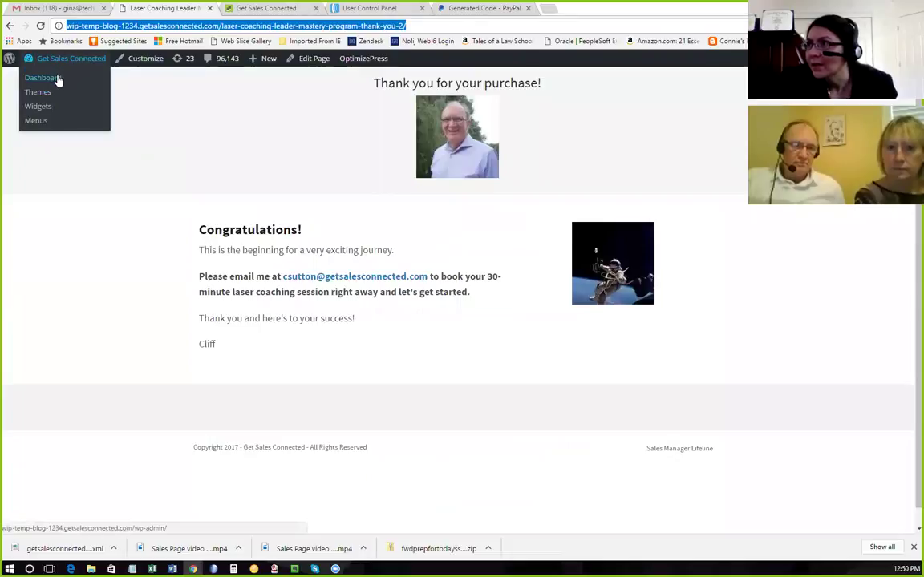
left_click(56, 81)
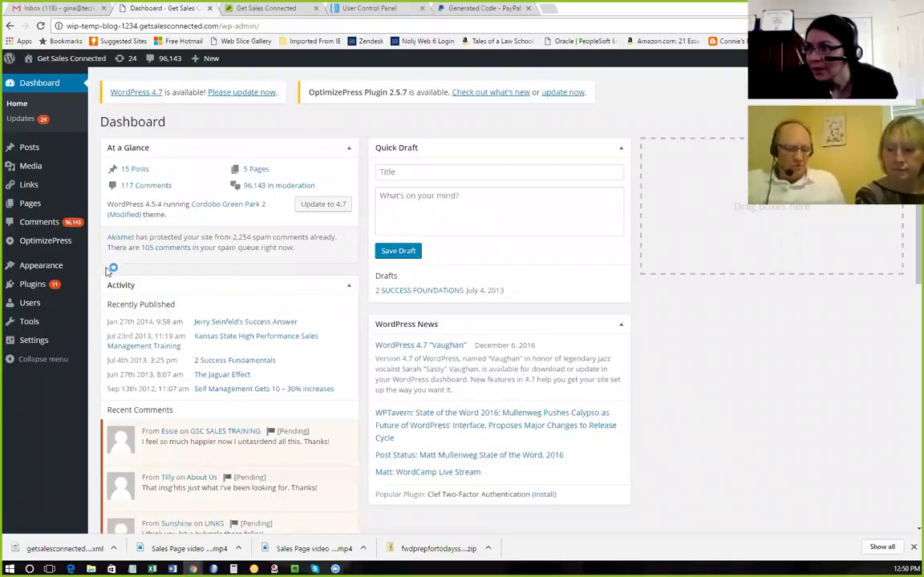
Open OptimizePress Create New Page and browse the Sales Pages templates like Book and Course.
mouse_move(59, 249)
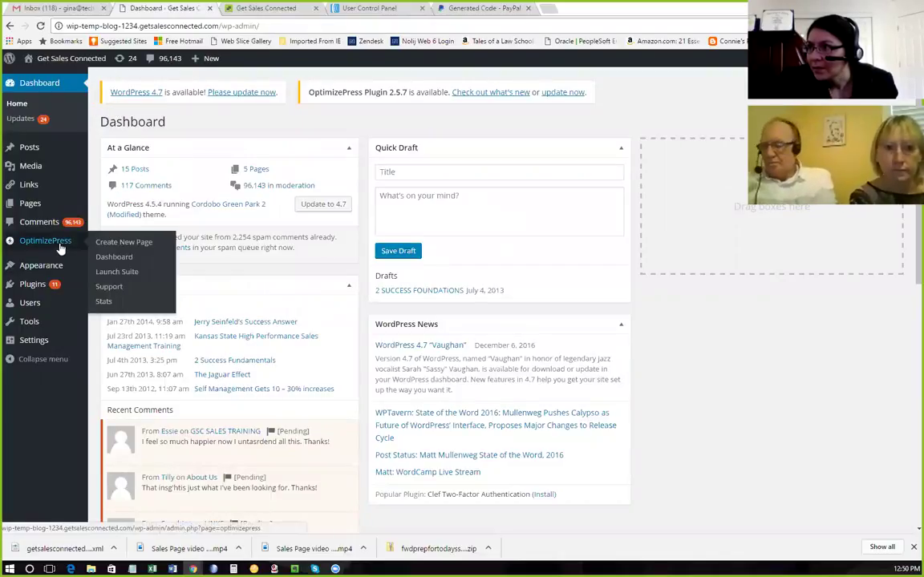
left_click(135, 246)
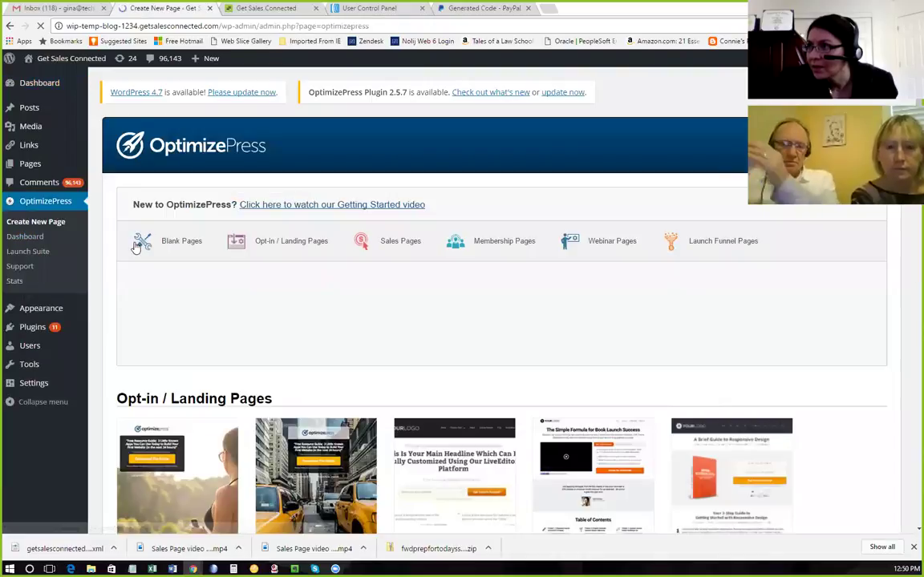
left_click(400, 245)
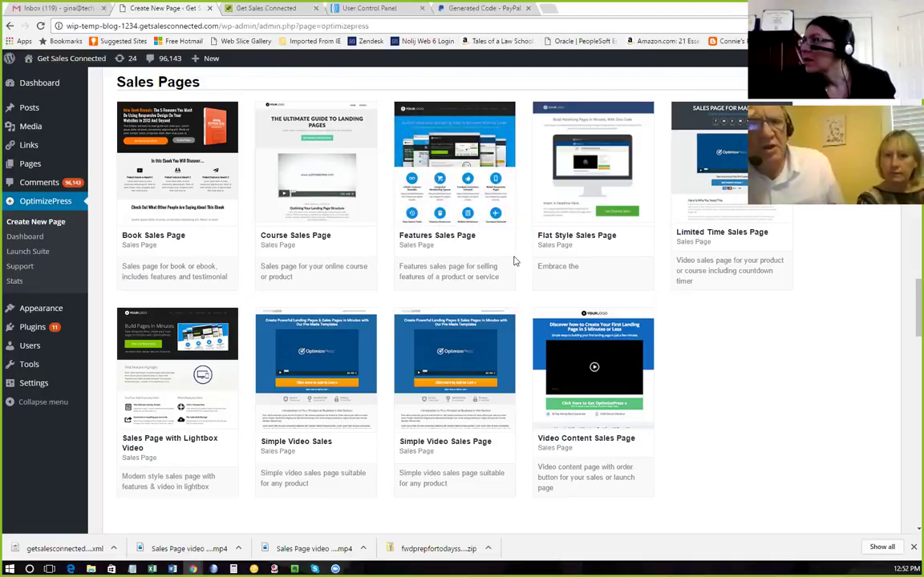
mouse_move(328, 143)
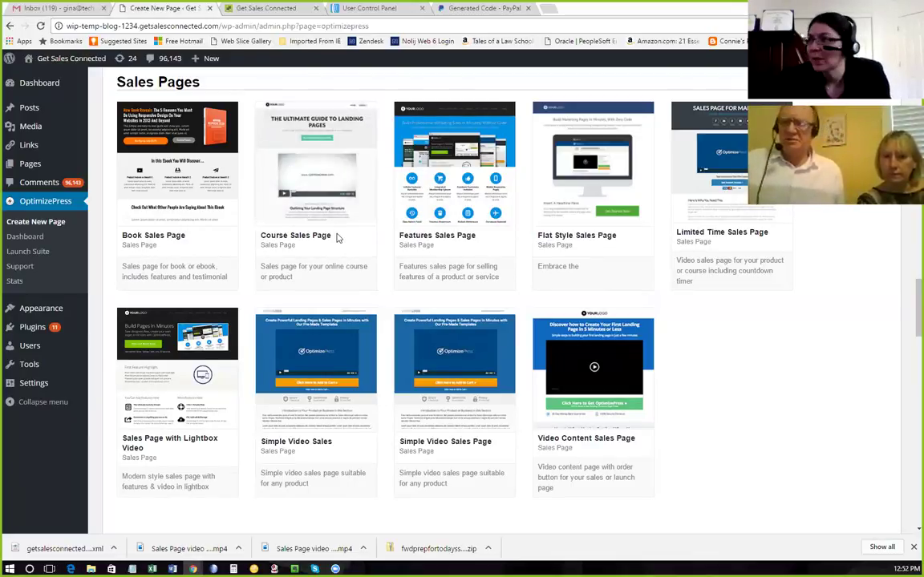
mouse_move(334, 218)
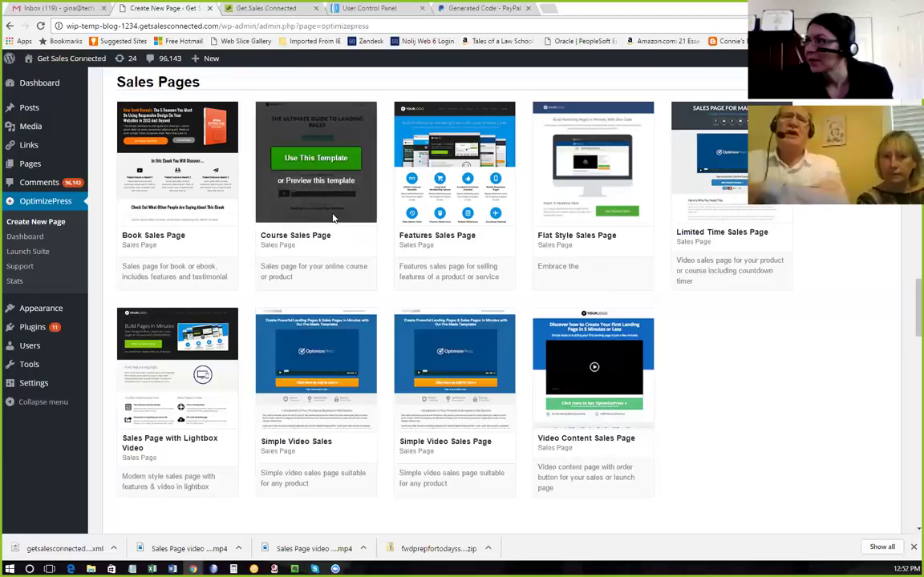
Pick Course Sales Page, cancel the page-name dialog, and open the template's preview instead.
left_click(331, 158)
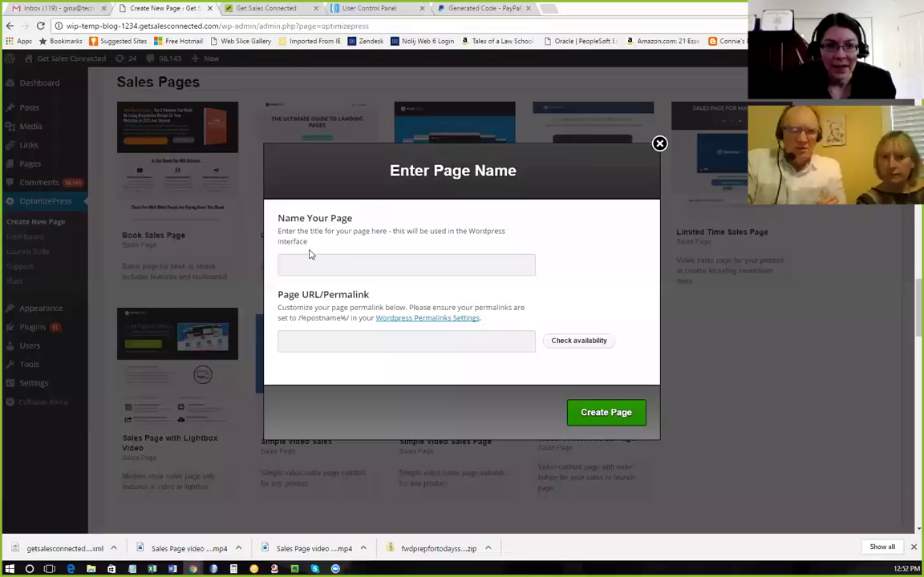
left_click(373, 262)
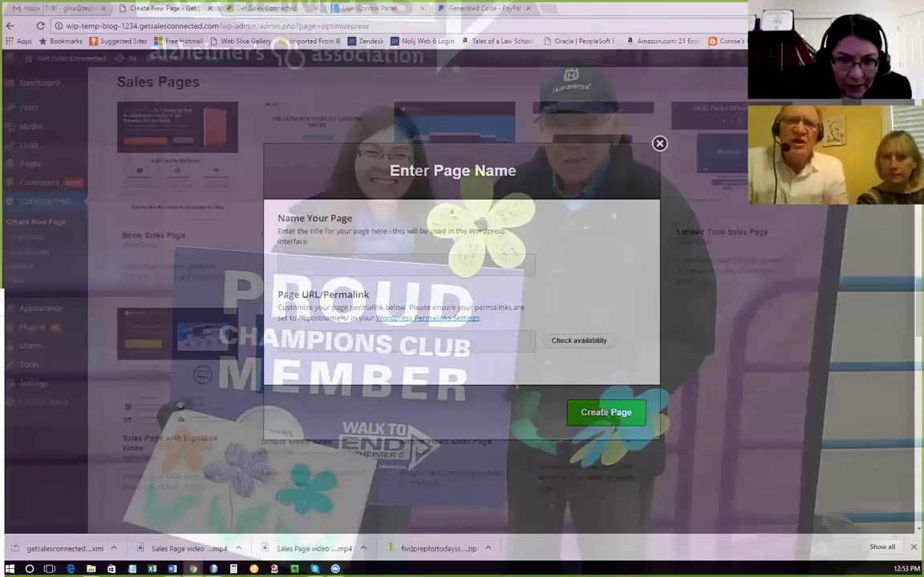
key("alt+Tab")
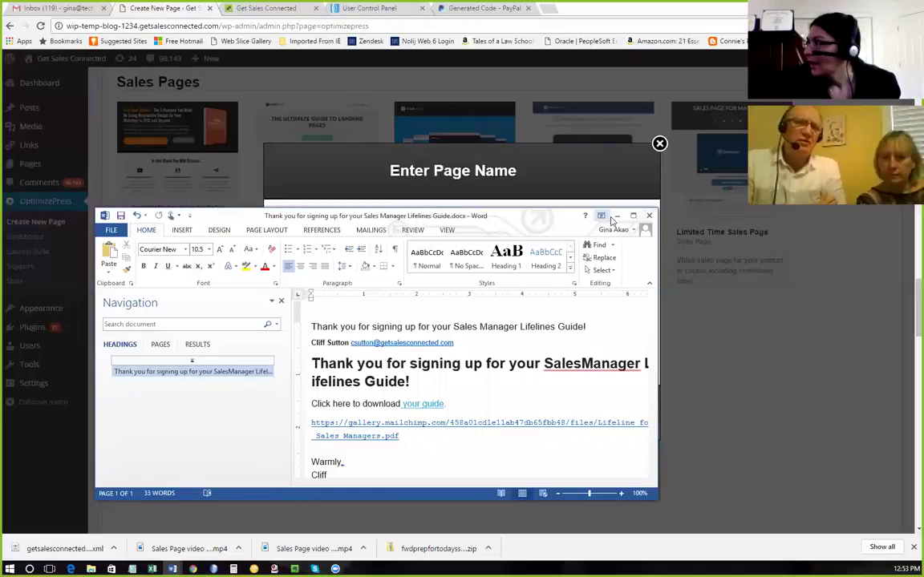
left_click(616, 216)
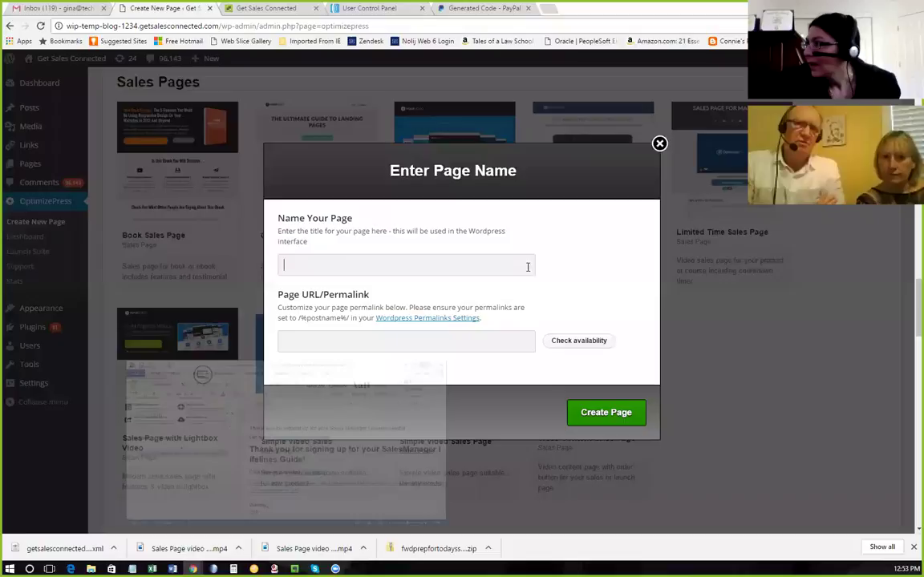
left_click(660, 144)
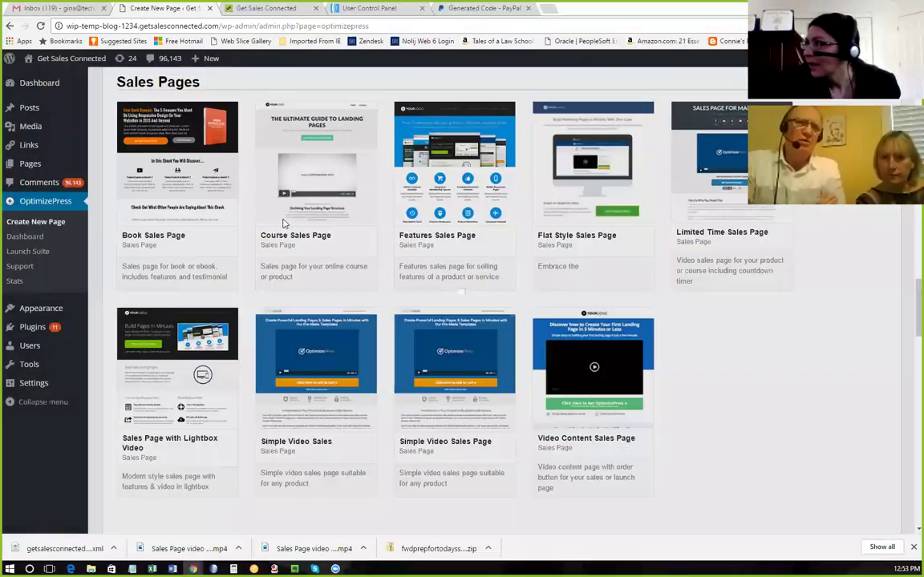
left_click(379, 222)
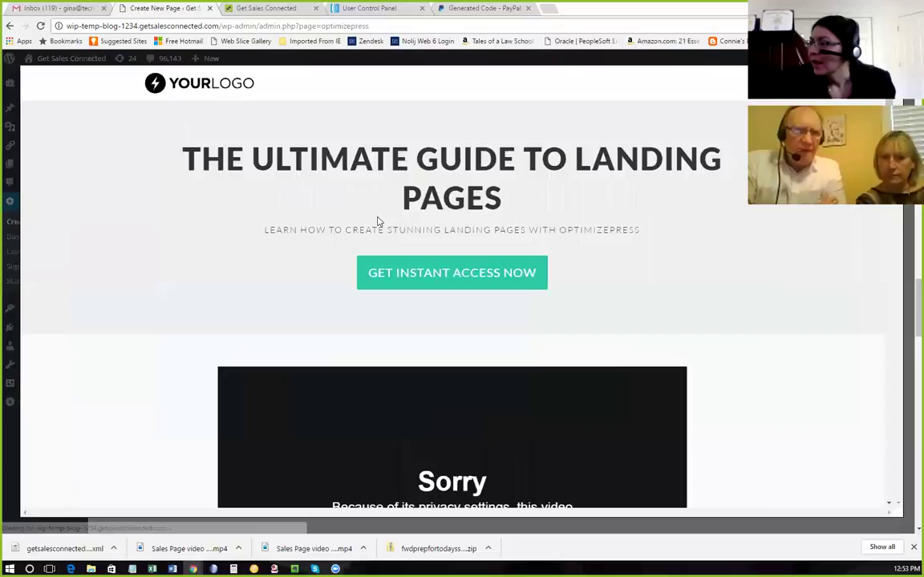
Scroll through the Course Sales Page preview from headline to footer, then close it.
scroll(379, 221, "down", 1)
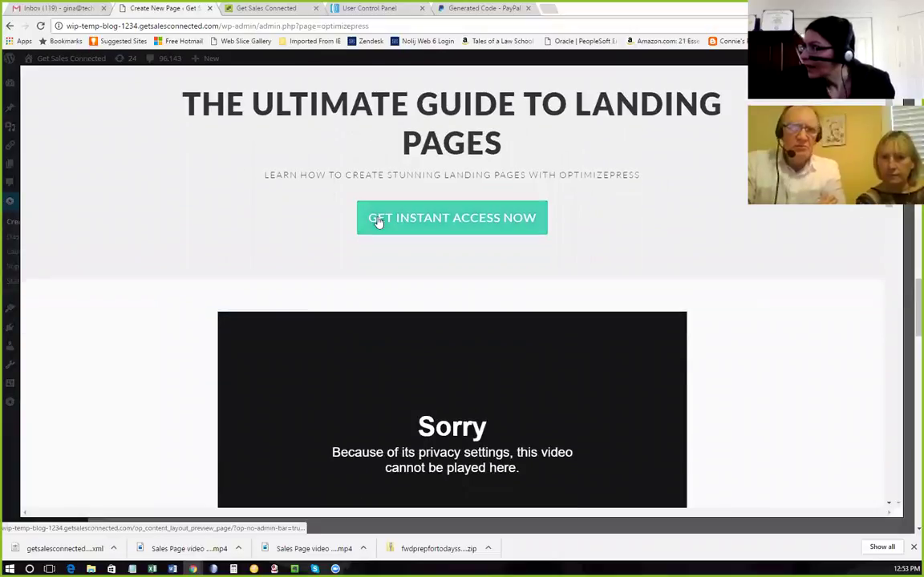
scroll(392, 159, "up", 1)
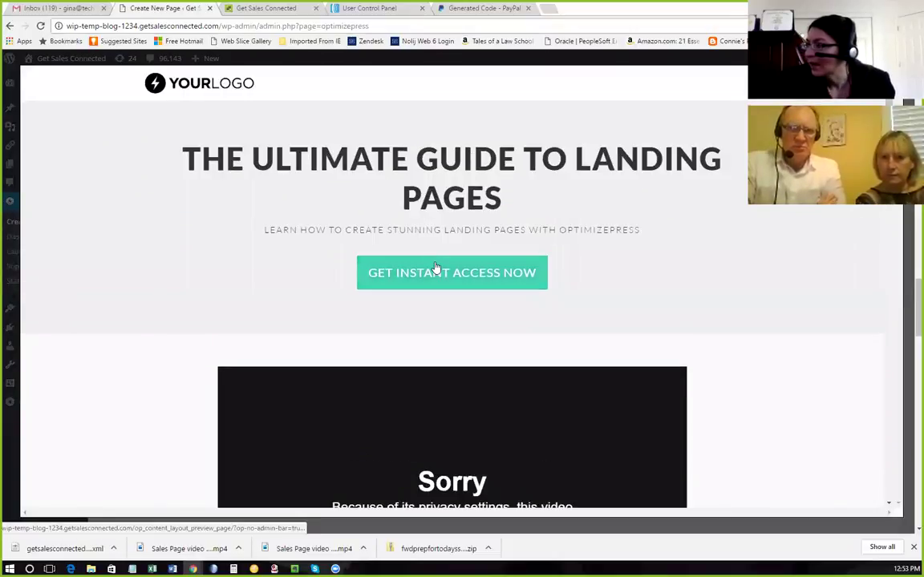
scroll(441, 273, "down", 6)
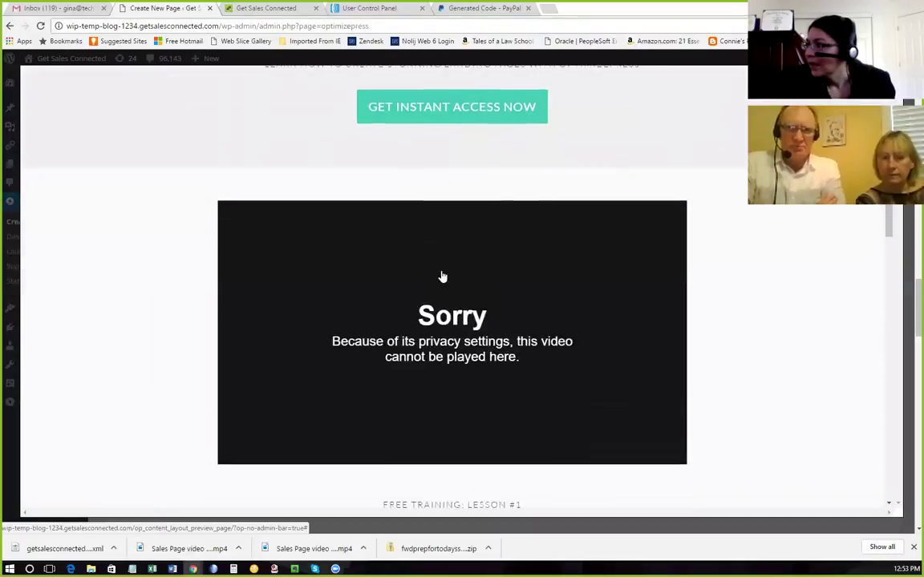
scroll(440, 270, "down", 3)
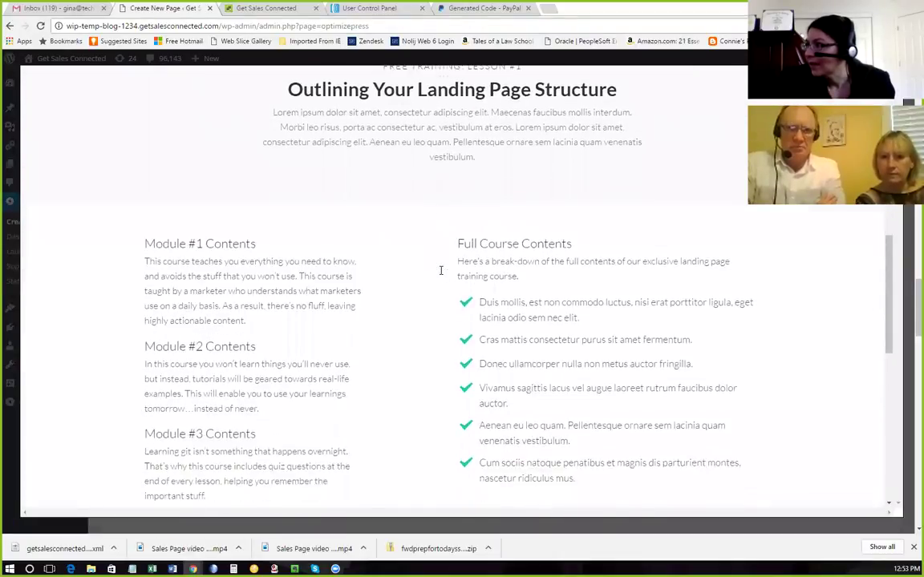
scroll(439, 274, "down", 1)
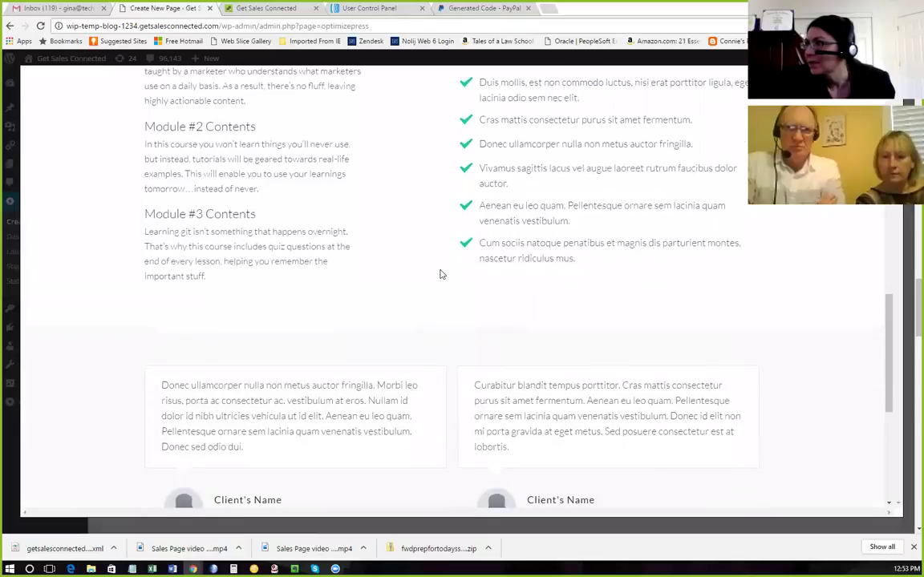
scroll(299, 188, "up", 2)
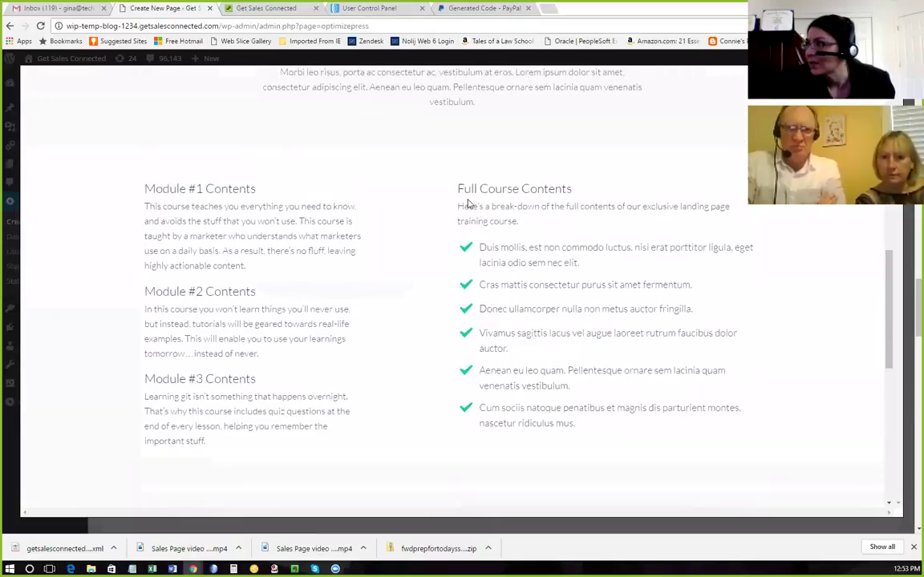
scroll(455, 343, "down", 6)
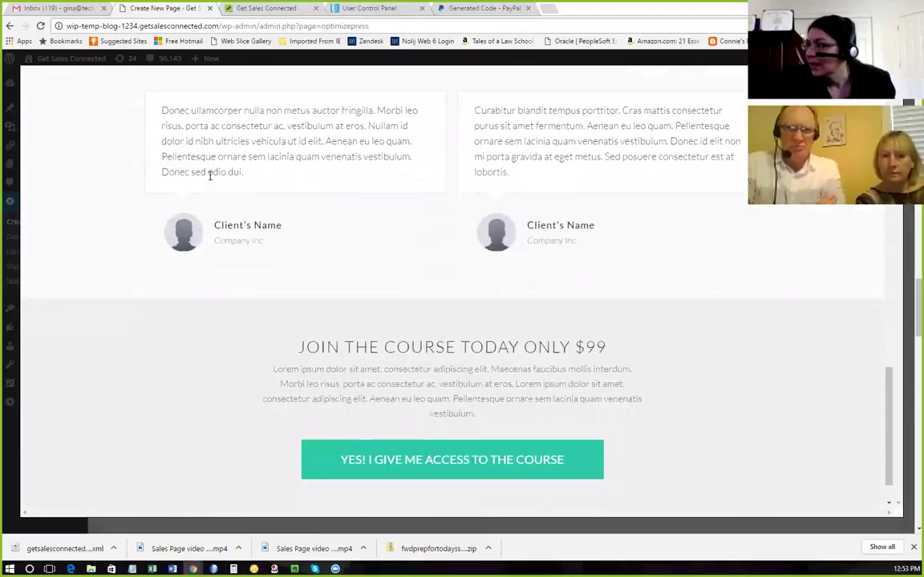
scroll(575, 276, "down", 1)
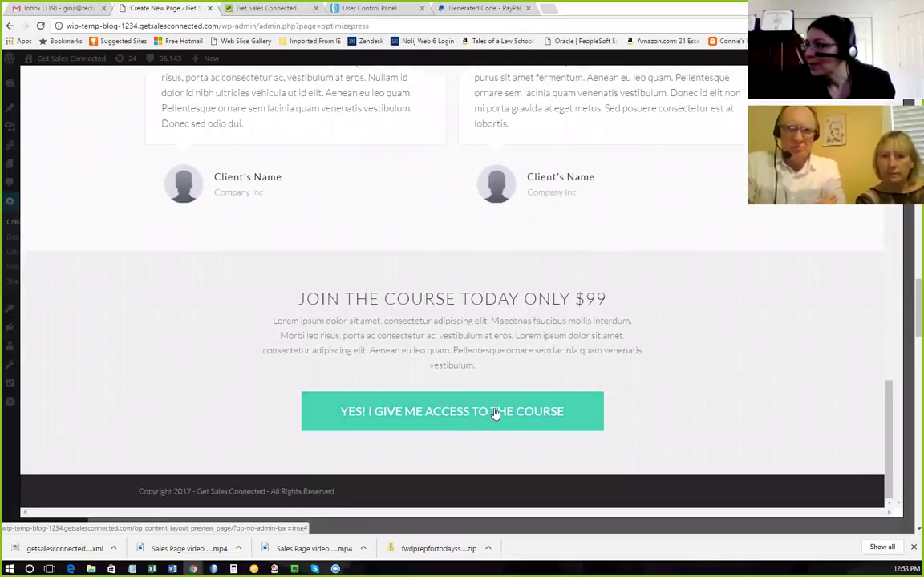
scroll(485, 409, "up", 2)
scroll(489, 402, "up", 10)
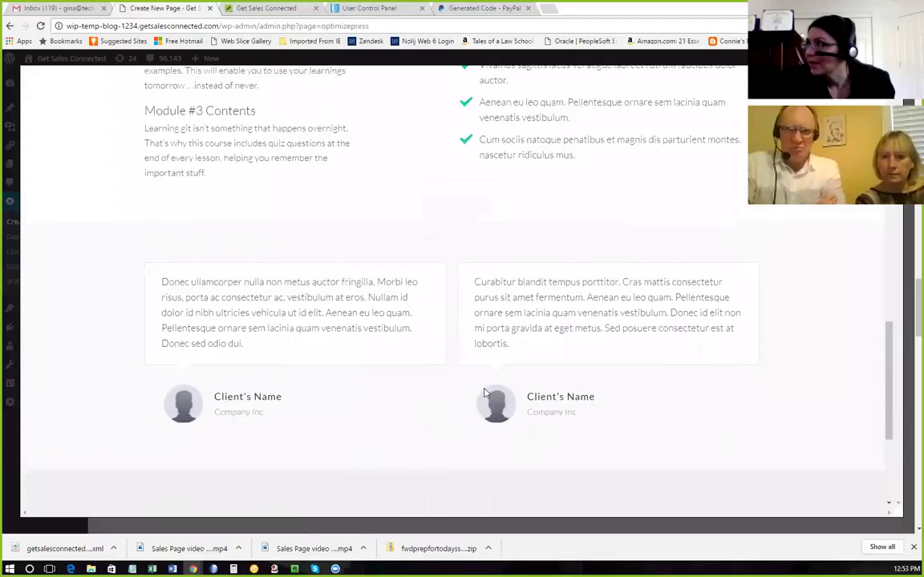
scroll(476, 379, "up", 5)
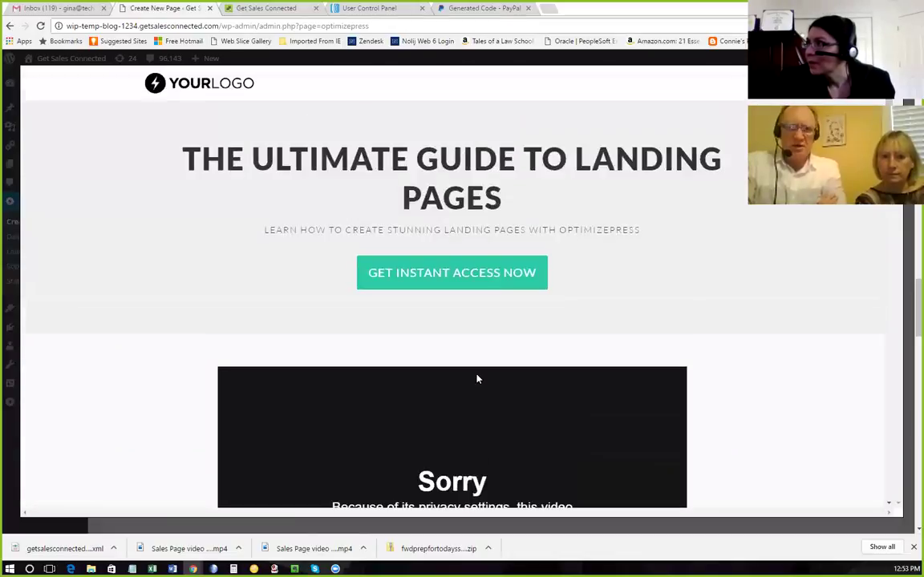
scroll(517, 338, "down", 2)
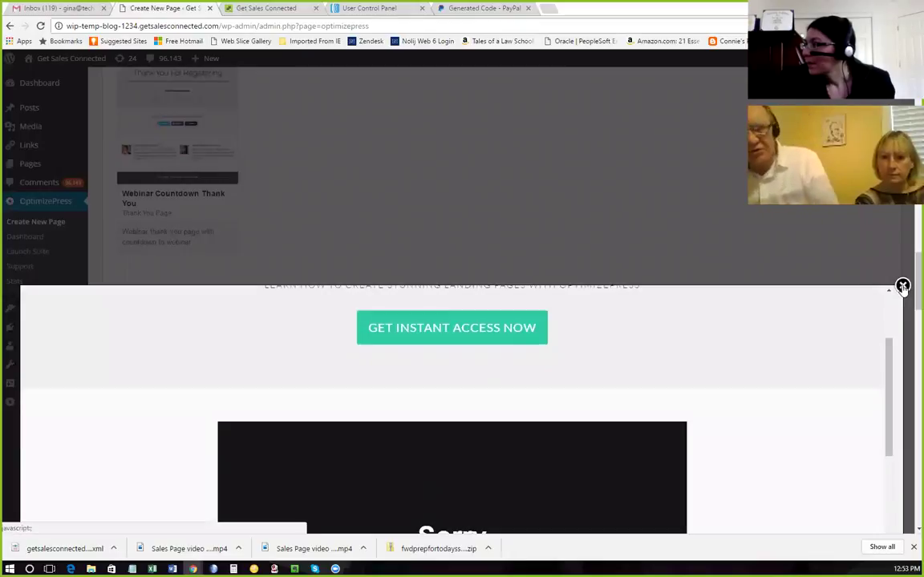
left_click(902, 286)
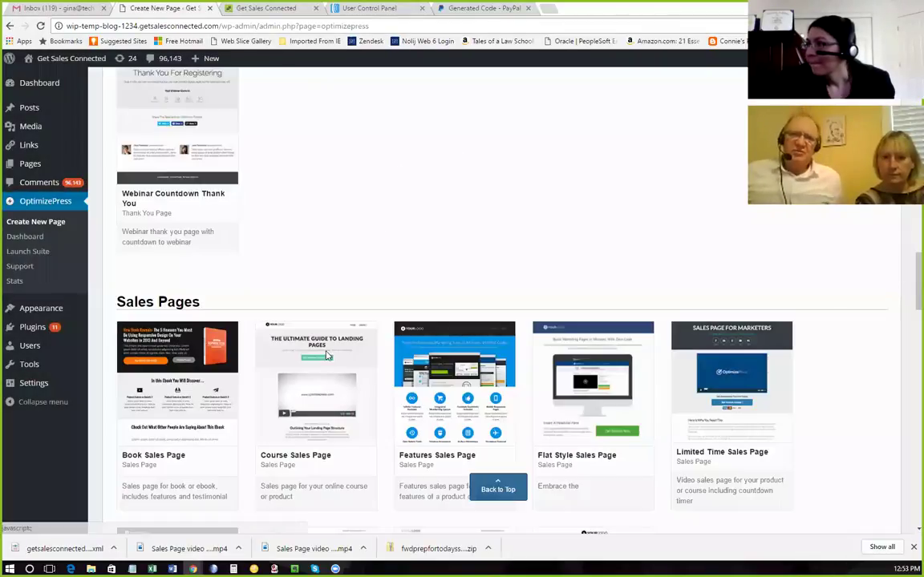
Create a Course Sales Page named 'Laser Coaching Leader Mastery Program', capitalising Program.
mouse_move(325, 360)
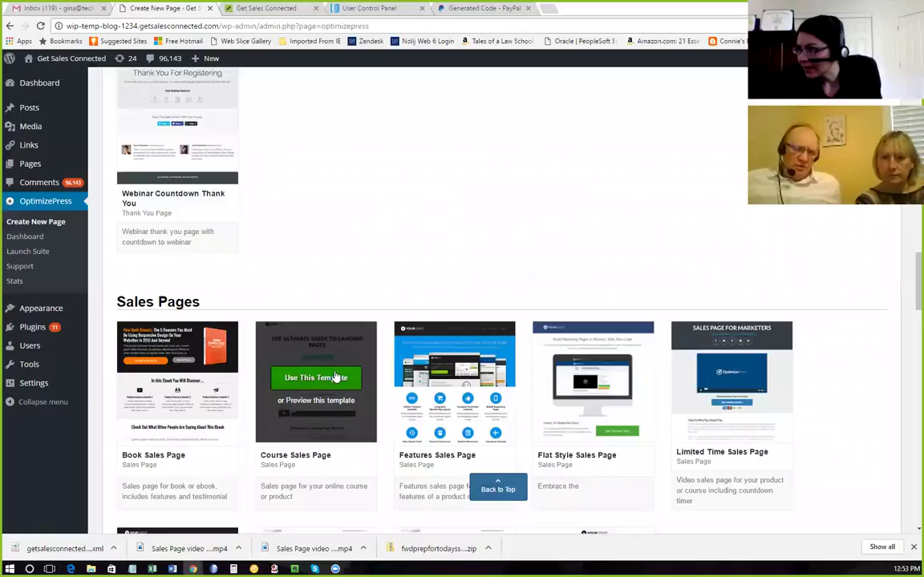
left_click(336, 377)
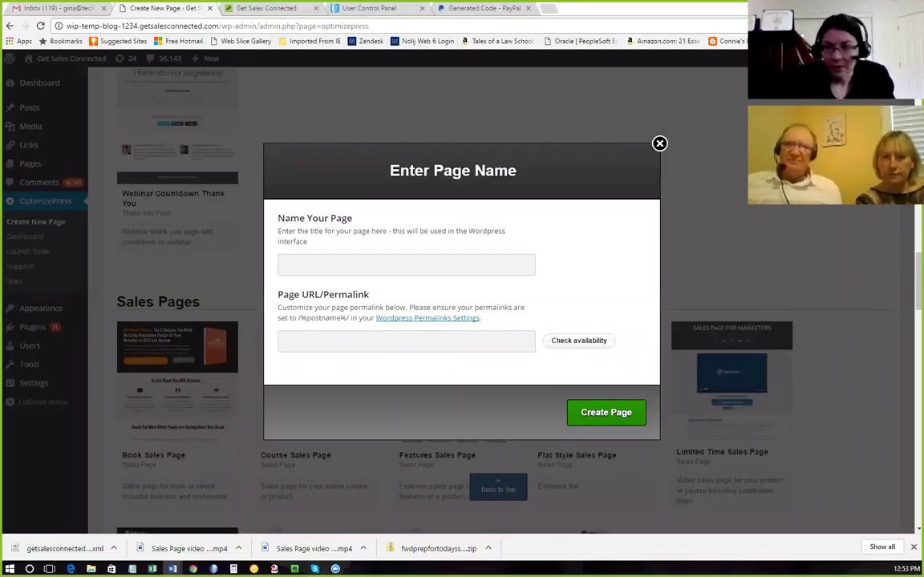
left_click(305, 271)
type("Laser Coaching Leader Mastery program")
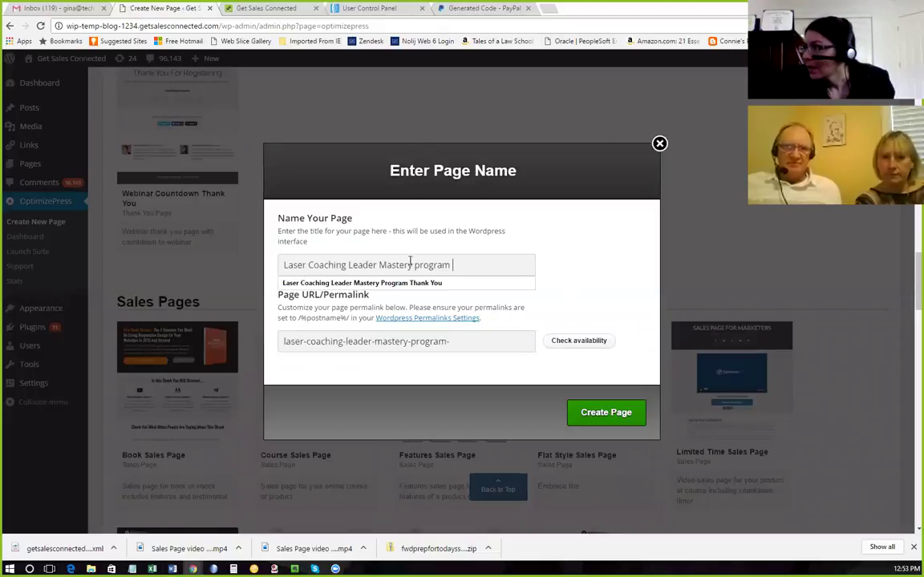
double_click(414, 264)
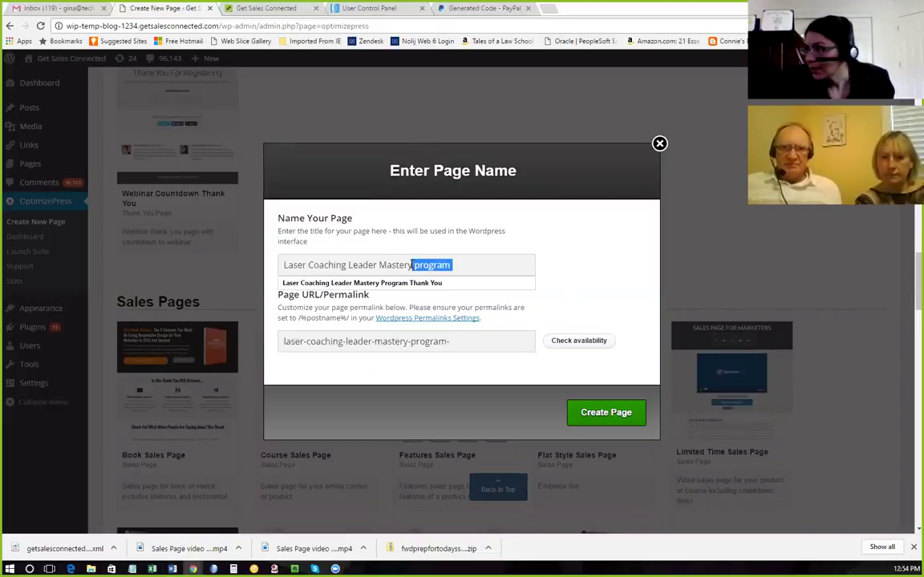
type("Program")
key("BackSpace")
left_click(553, 278)
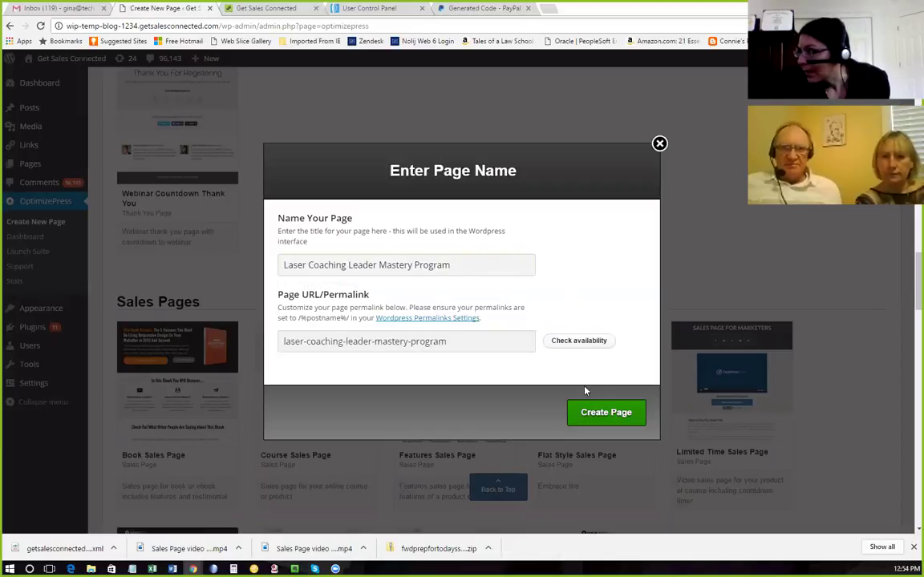
left_click(594, 414)
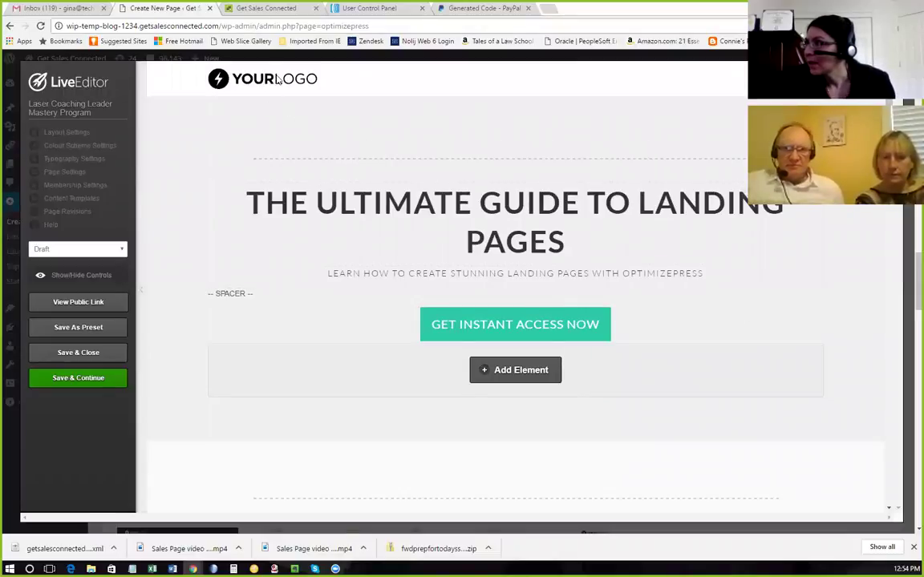
Open the template headline element for editing and bring up Headline.docx in Word.
left_click(746, 199)
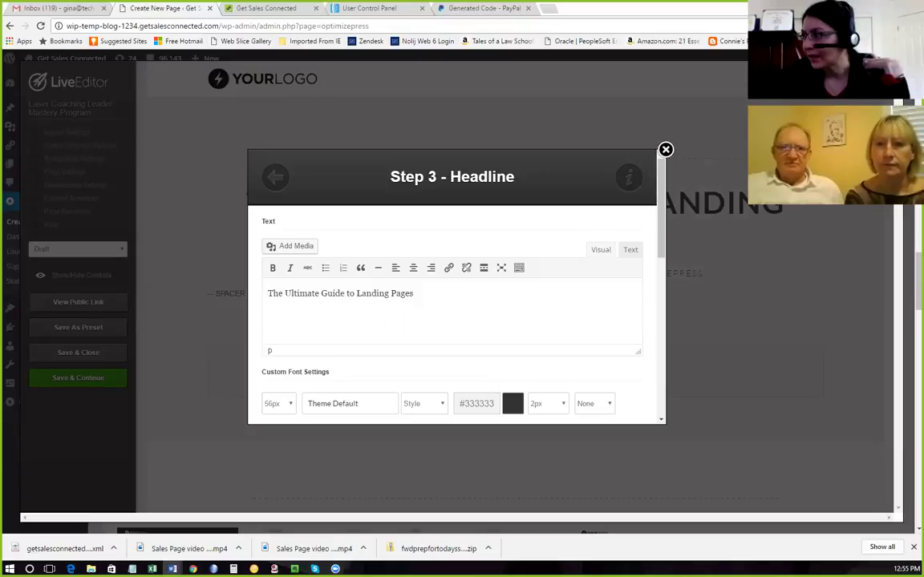
left_click(172, 569)
left_click(619, 400)
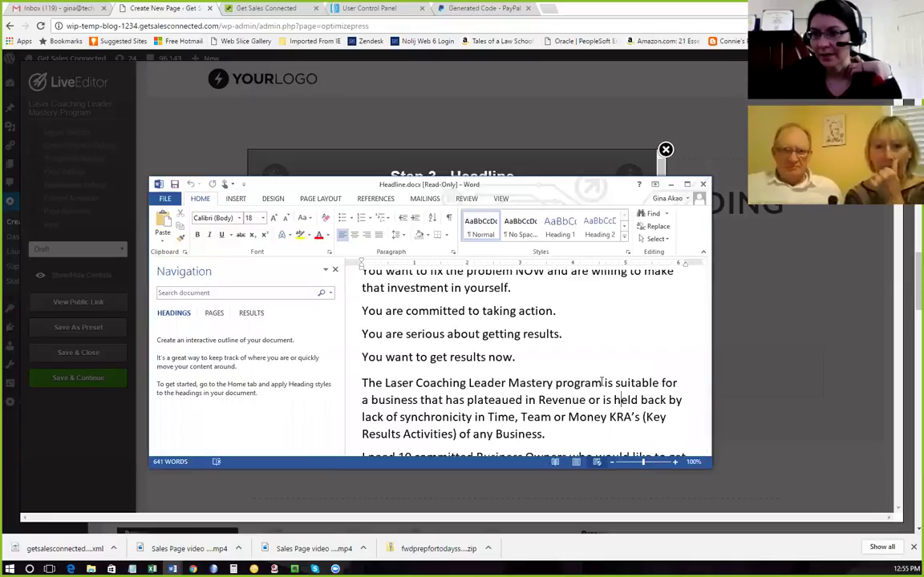
Select the phrase 'Laser Coaching Leader Mastery' in the Headline document.
left_click_drag(600, 384, 388, 384)
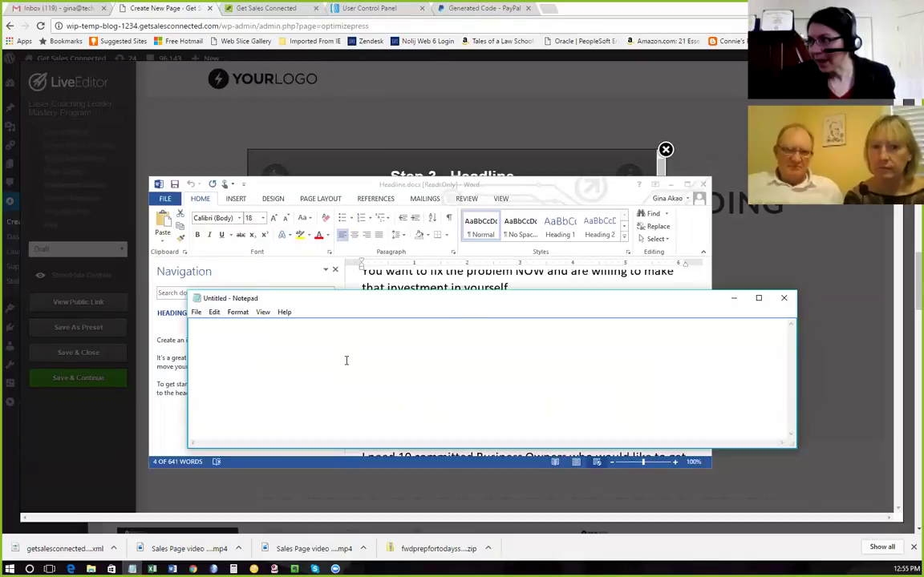
Paste 'Laser Coaching Leader Mastery' into Notepad as plain text and reselect it for copying.
type("Laser Coaching Leader Mastery")
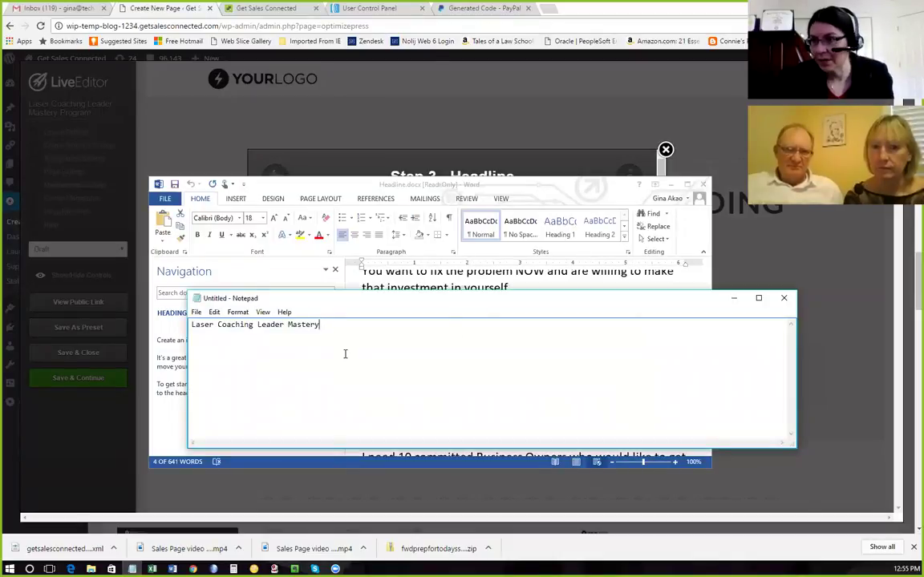
left_click(321, 324)
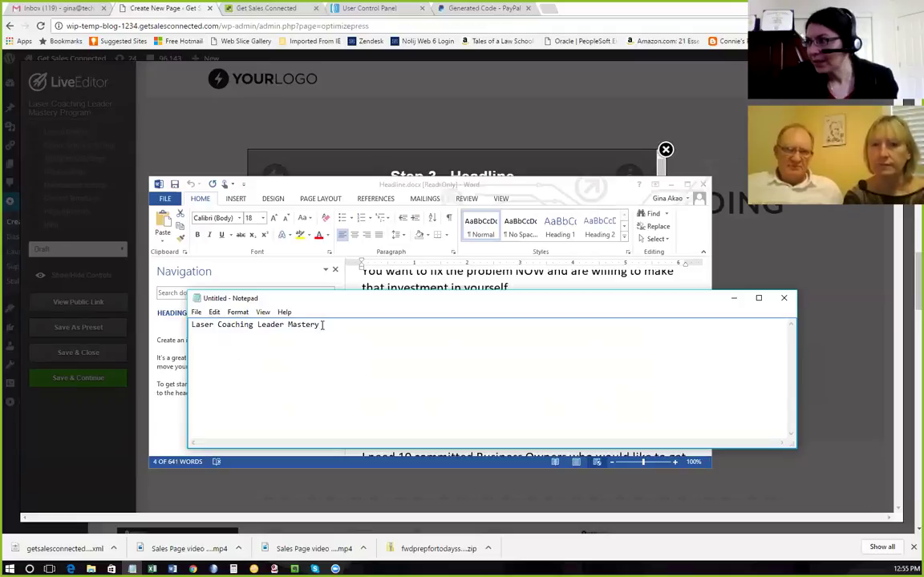
left_click_drag(321, 324, 186, 326)
key("ctrl+c")
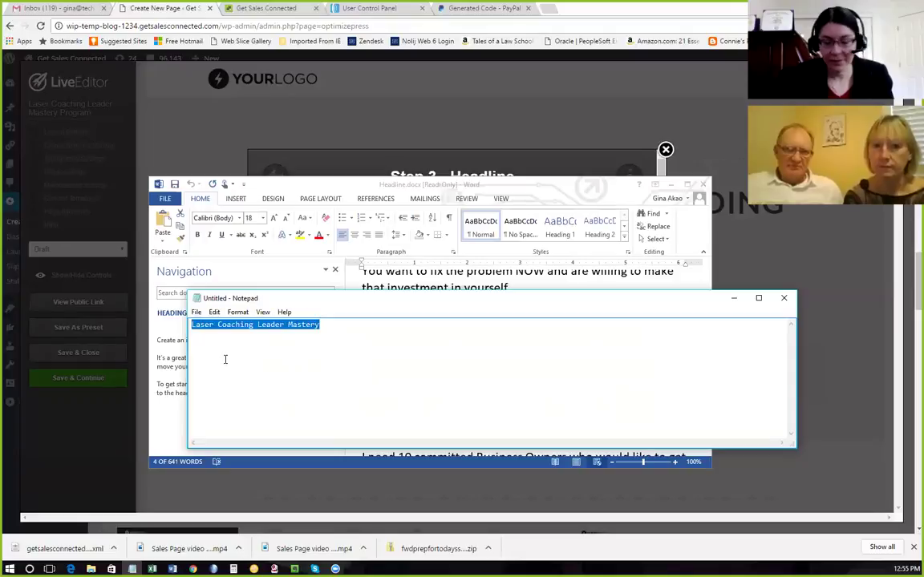
left_click(232, 141)
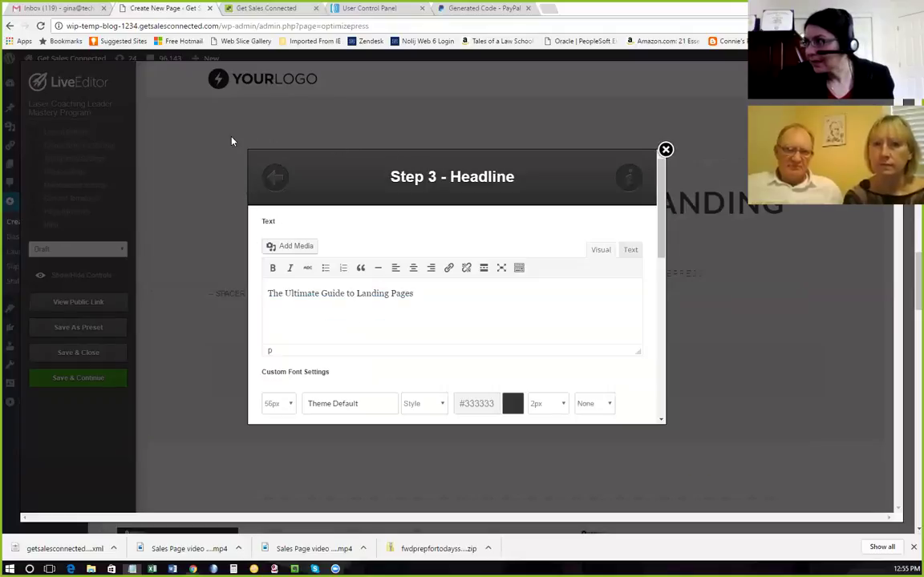
Replace the headline text with 'Laser Coaching Leader Mastery', removing the stray leading T.
left_click_drag(413, 293, 257, 305)
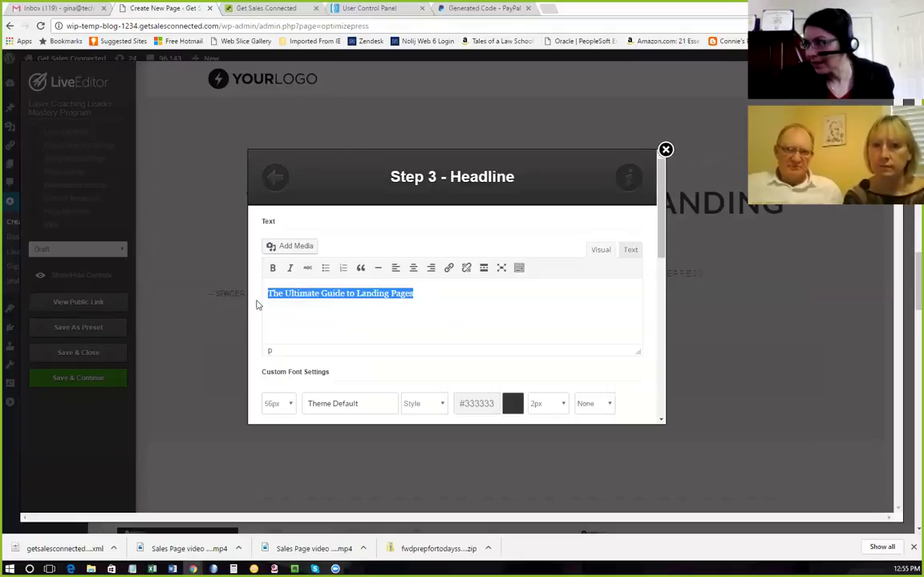
left_click(419, 292)
left_click_drag(418, 292, 275, 293)
key("ctrl+v")
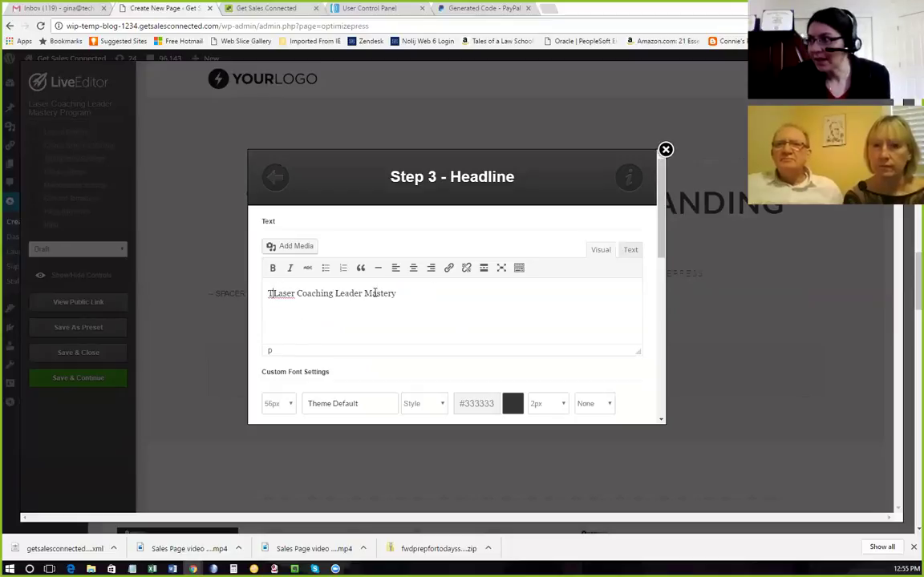
left_click(278, 295)
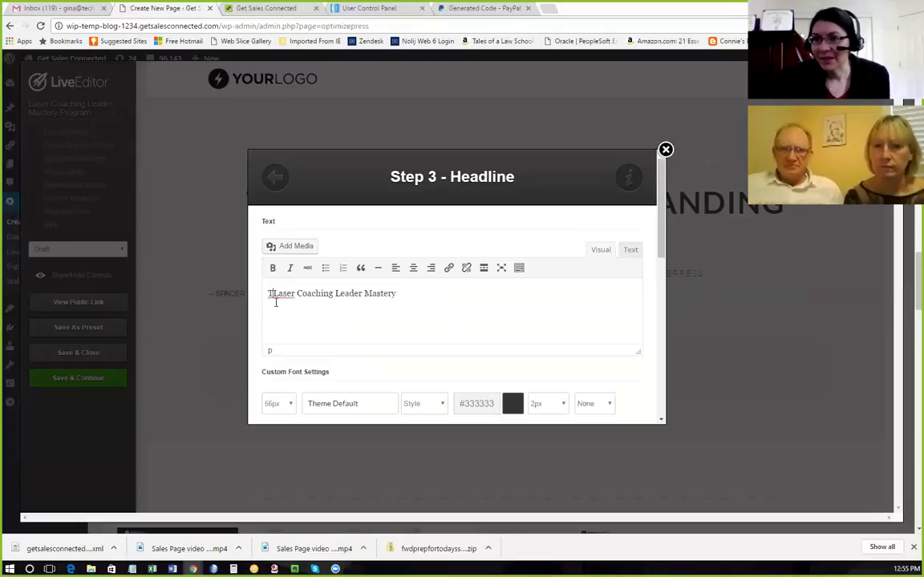
key("BackSpace")
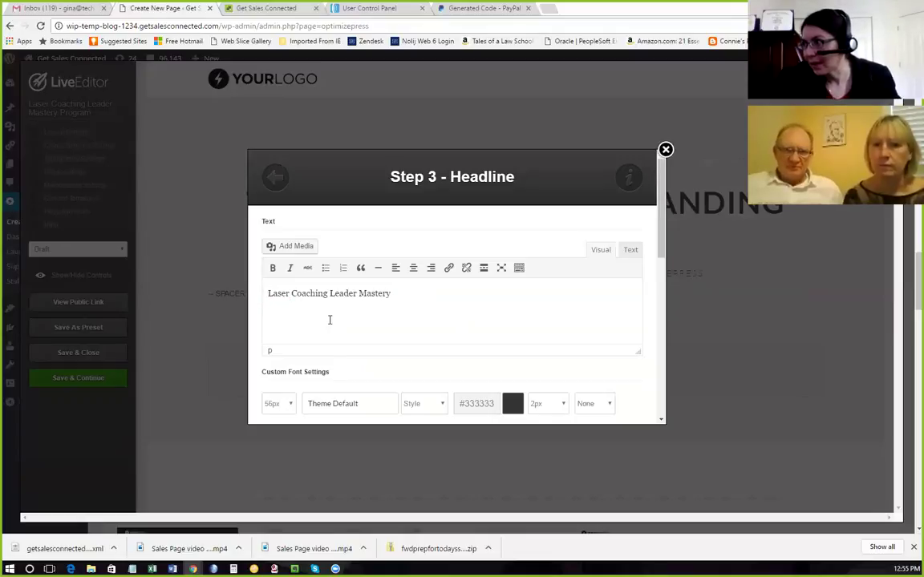
left_click(409, 295)
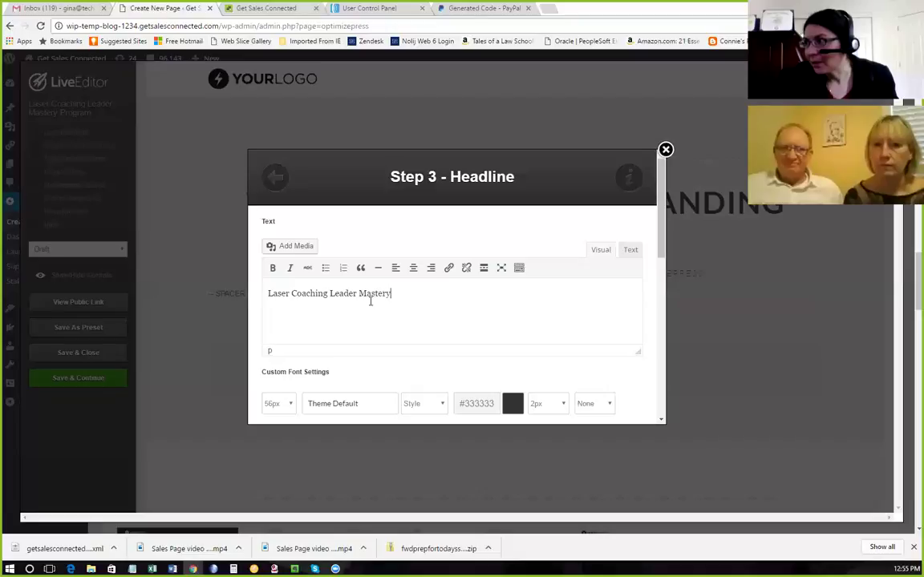
Insert the updated headline onto the sales page.
scroll(377, 335, "down", 1)
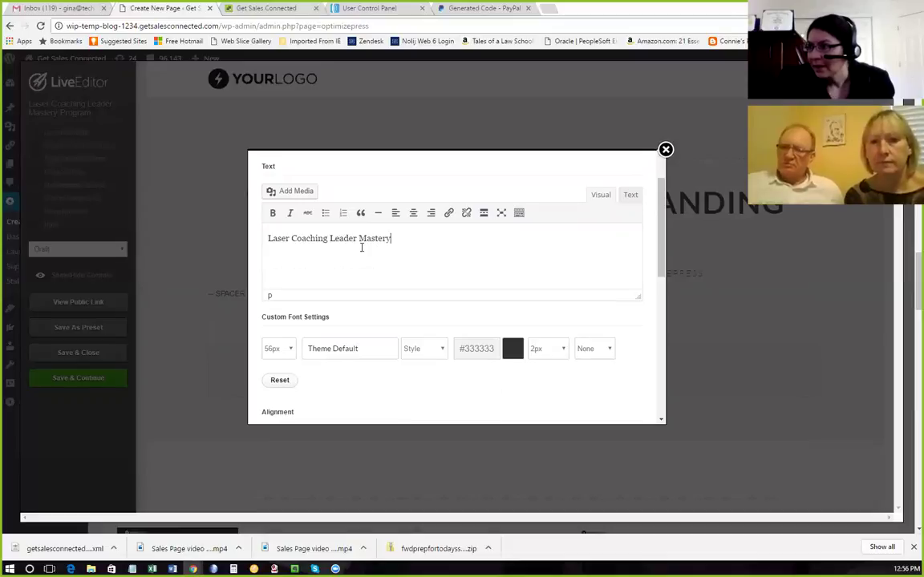
scroll(396, 274, "down", 5)
scroll(405, 298, "down", 3)
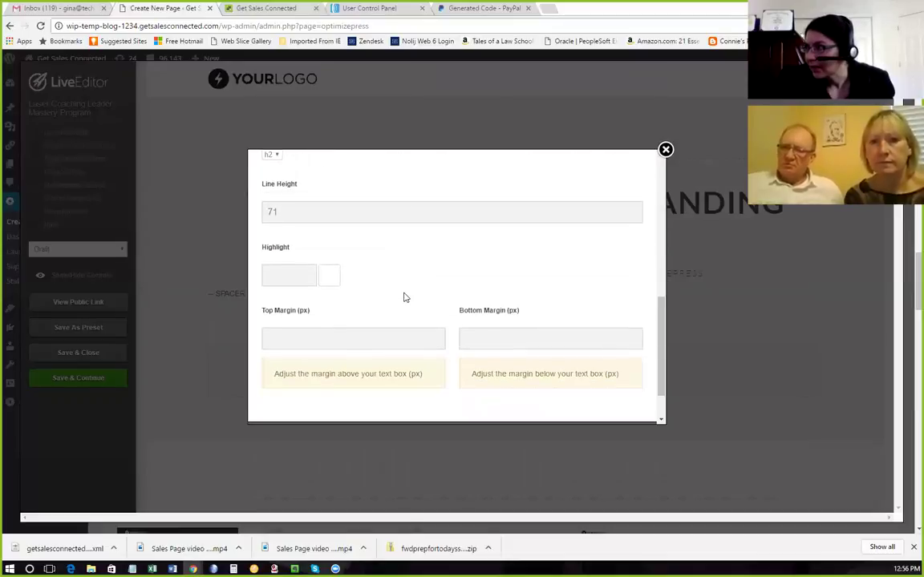
scroll(405, 298, "up", 4)
scroll(405, 298, "down", 8)
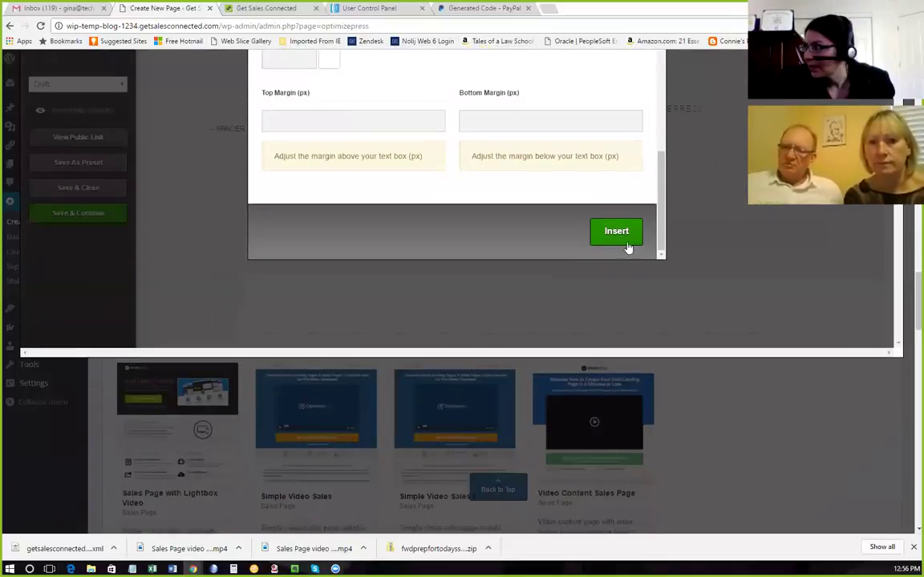
left_click(619, 236)
scroll(584, 285, "up", 3)
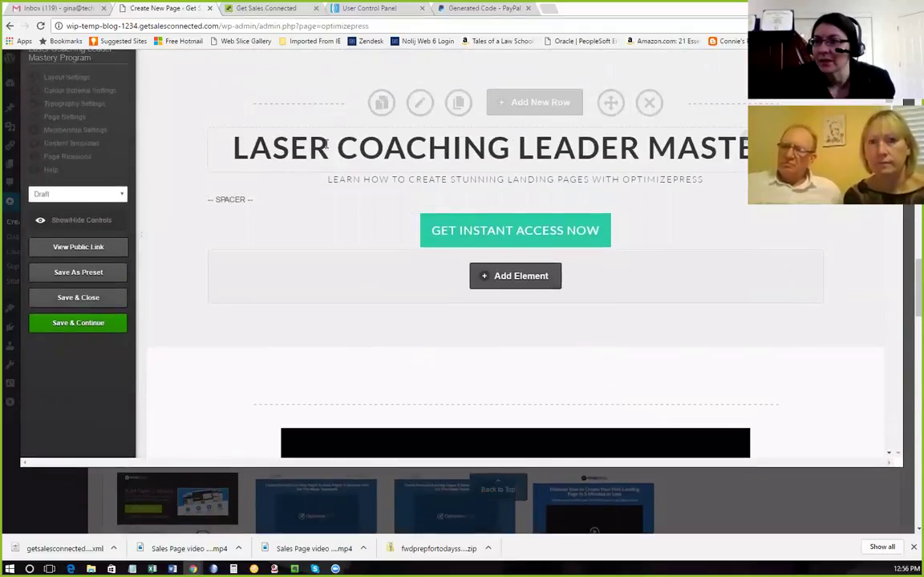
Save the page, then switch Header & Navigation OFF in Layout Settings and update.
left_click(99, 323)
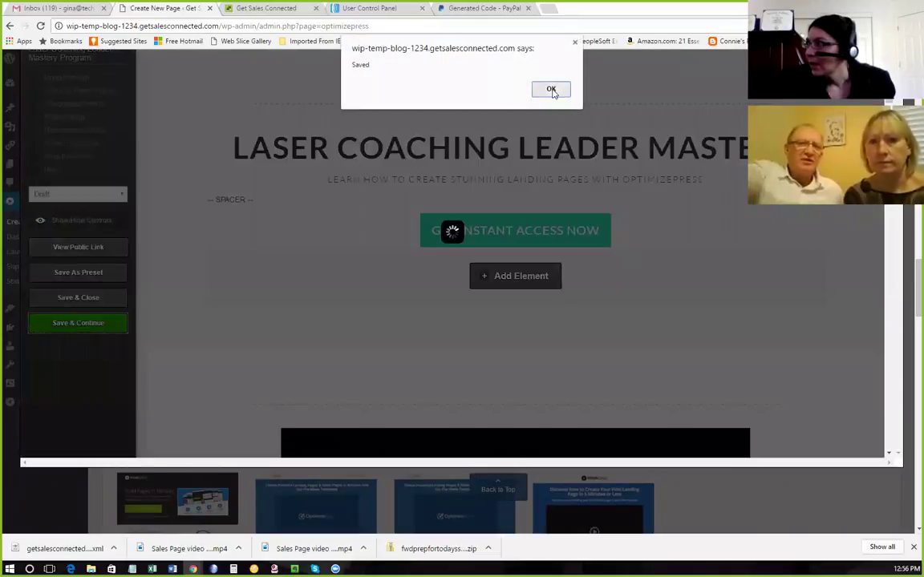
left_click(549, 88)
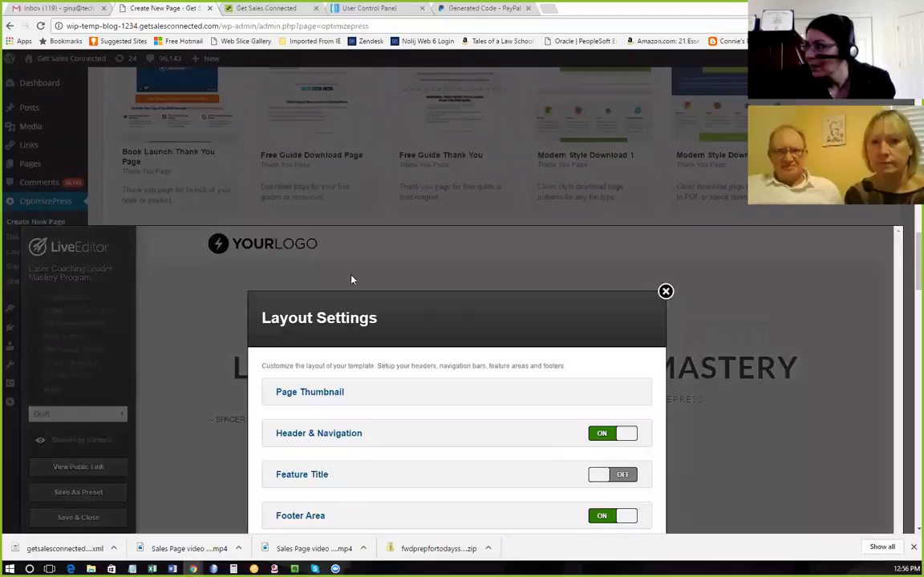
scroll(483, 310, "down", 2)
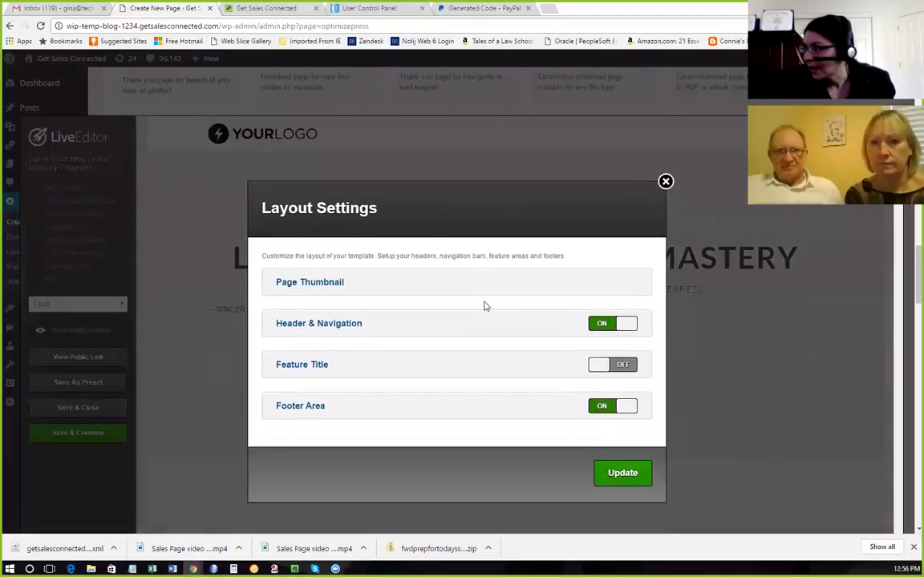
left_click(631, 326)
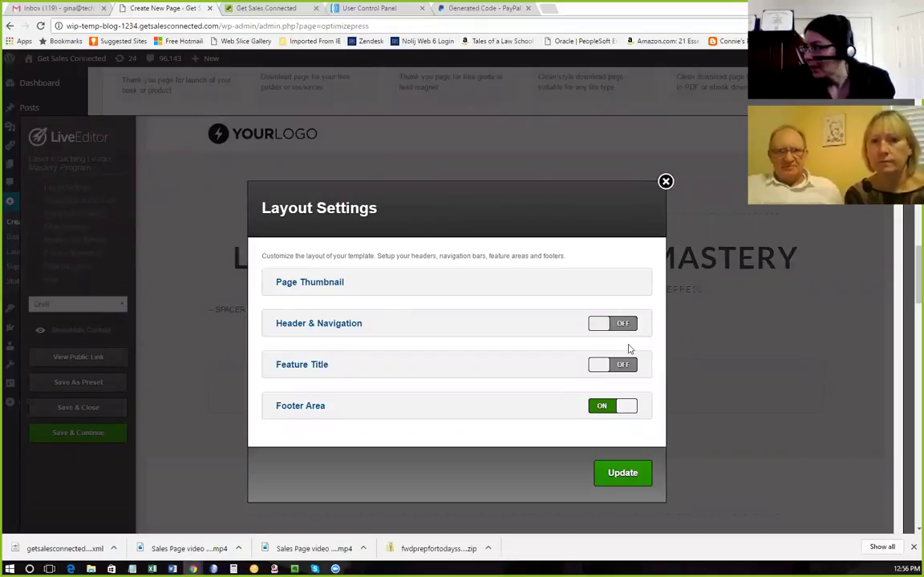
scroll(629, 349, "down", 1)
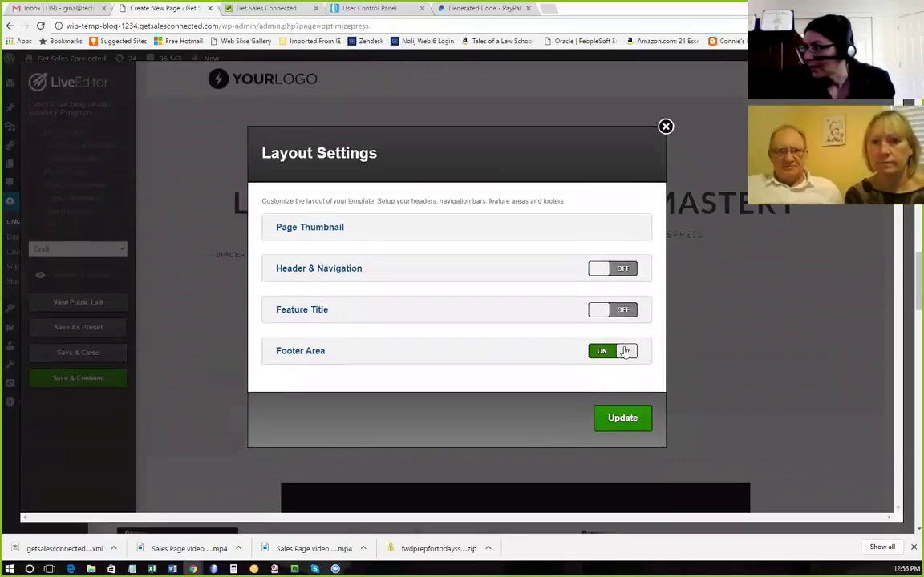
left_click(623, 420)
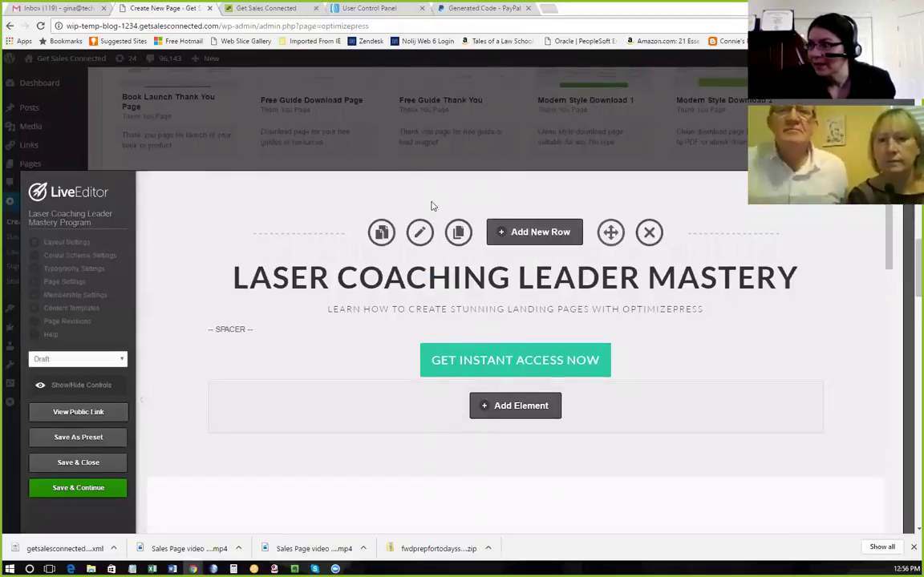
scroll(589, 308, "down", 1)
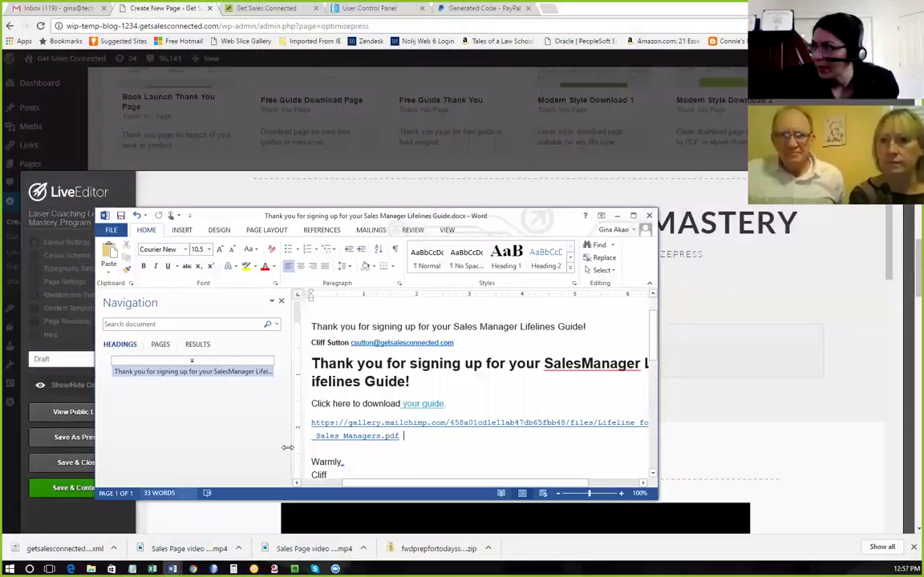
Copy 'Transform your Performance as a Manager' from Headline.docx, stripping its trailing colon in Notepad.
scroll(497, 417, "up", 2)
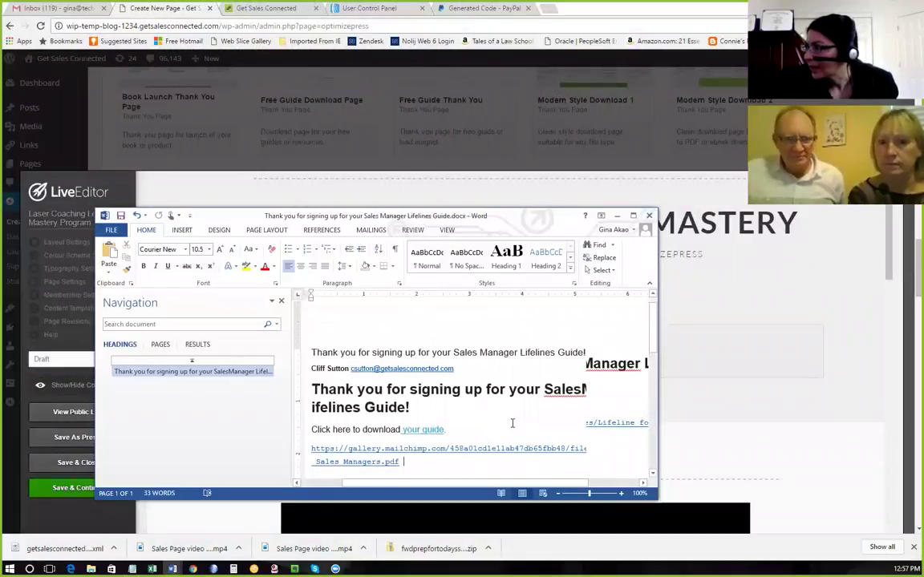
left_click(617, 214)
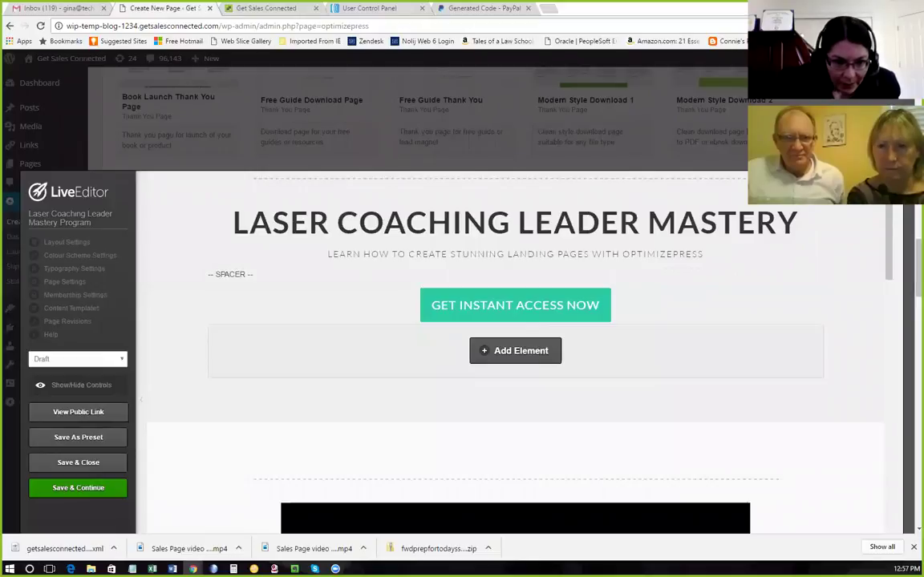
left_click(172, 568)
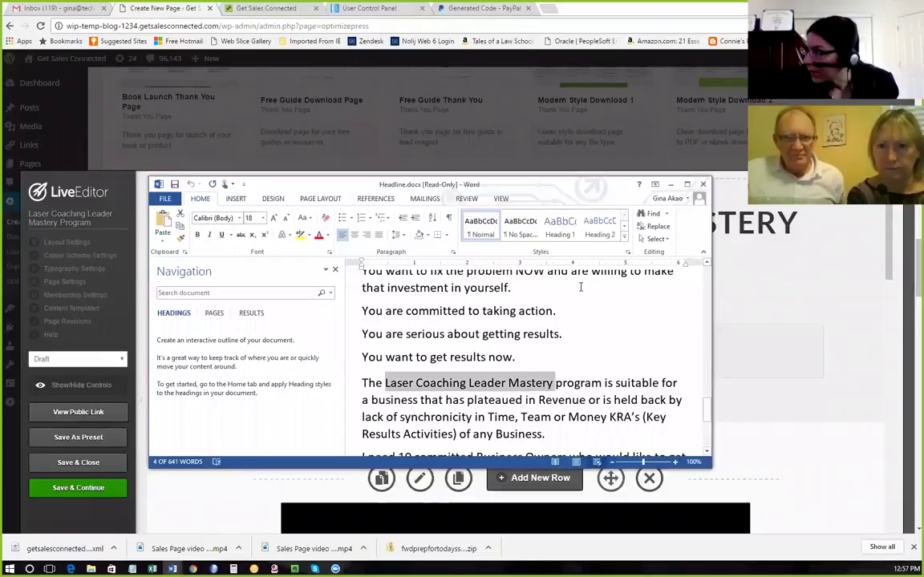
scroll(587, 357, "up", 2)
scroll(587, 358, "up", 15)
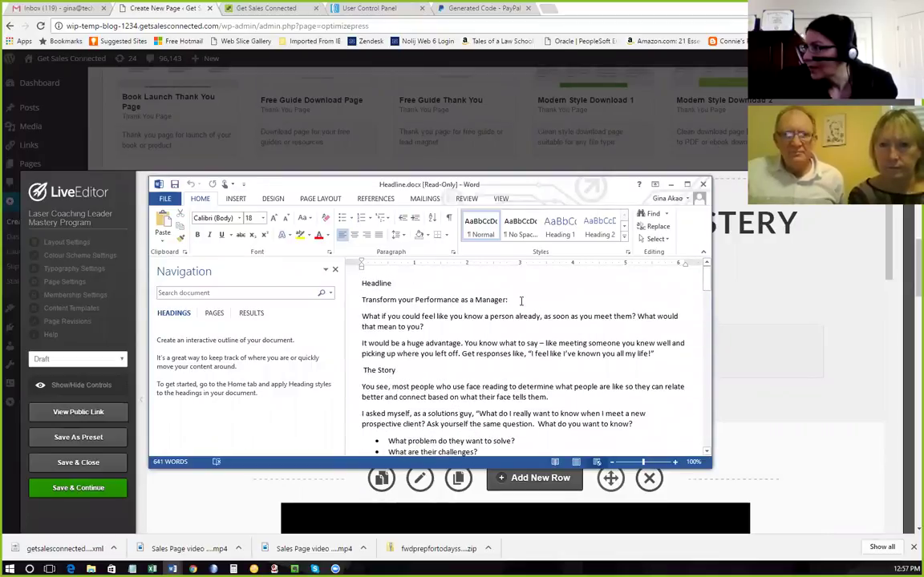
left_click_drag(512, 299, 361, 300)
key("ctrl+c")
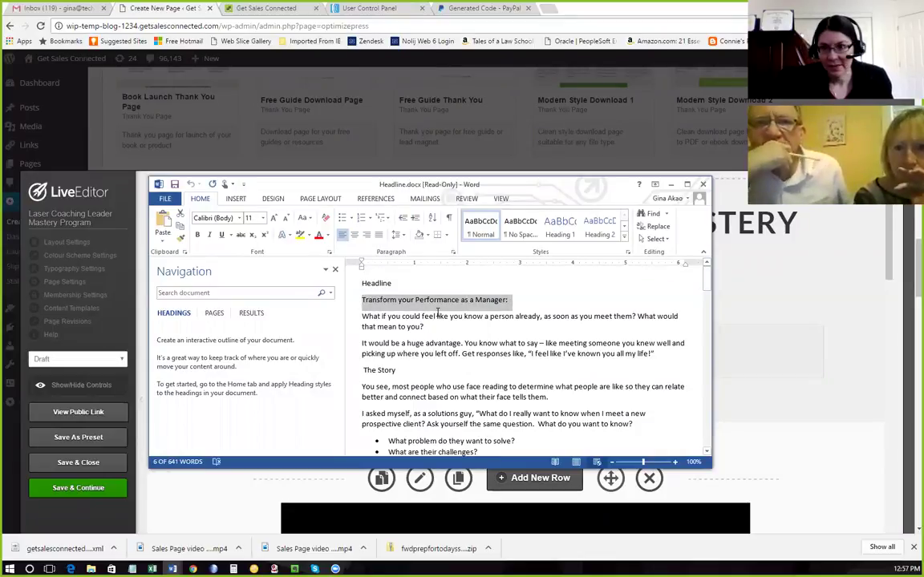
left_click(132, 569)
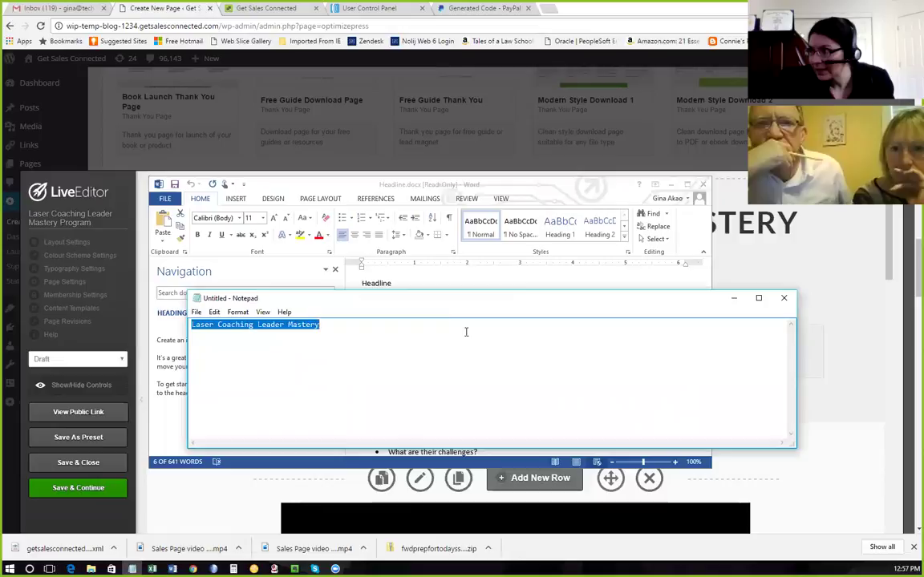
key("ctrl+v")
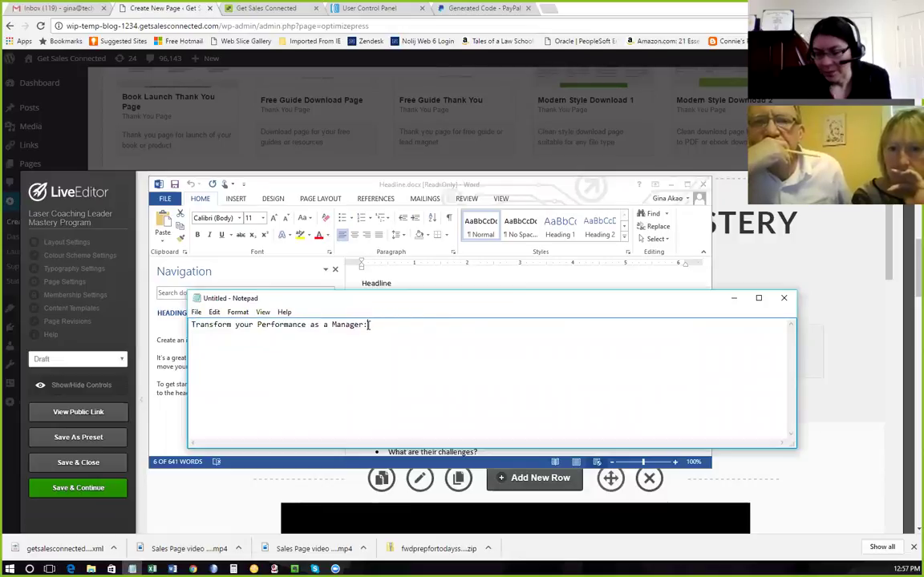
key("BackSpace")
left_click_drag(364, 325, 193, 333)
key("ctrl+c")
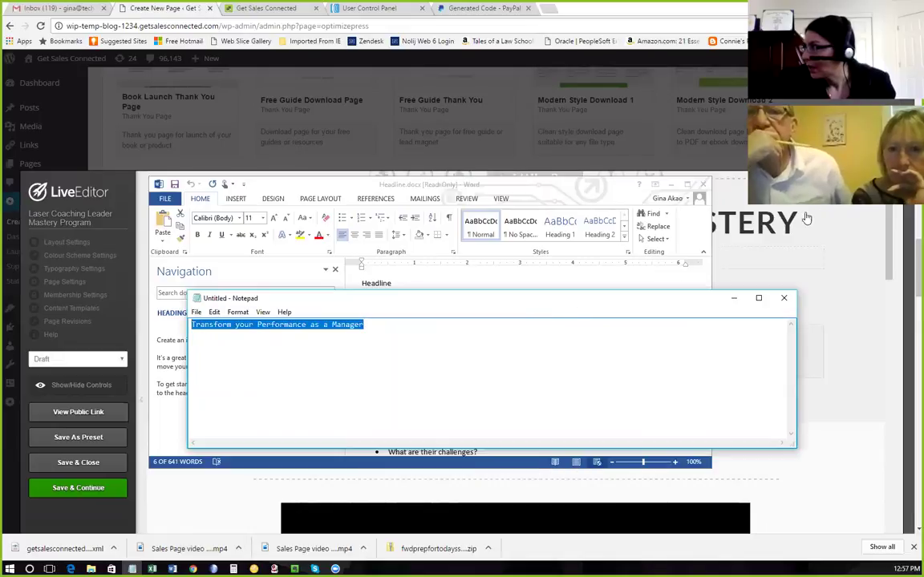
key("alt+Tab")
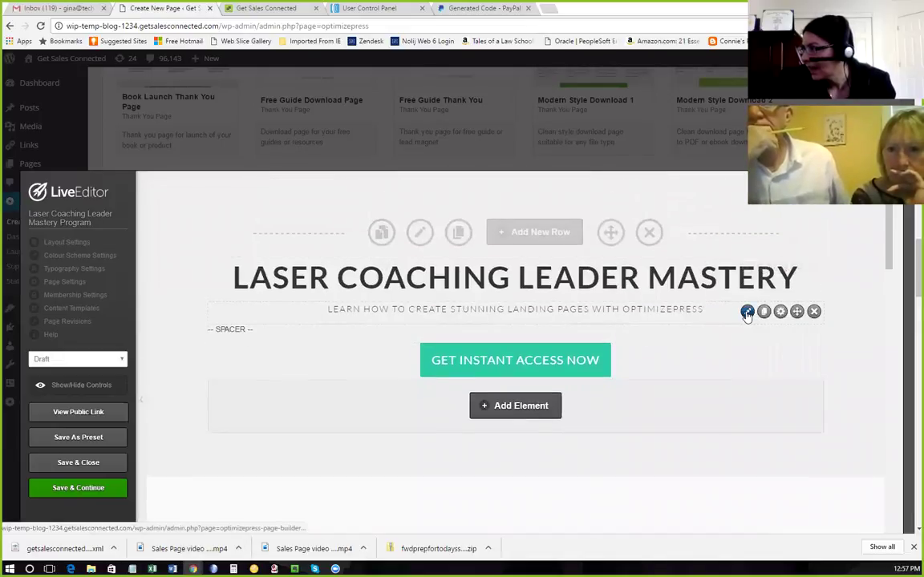
Replace the subheading text with 'Transform your Performance as a Manager' and insert it.
left_click(747, 312)
left_click_drag(534, 440, 249, 449)
key("ctrl+v")
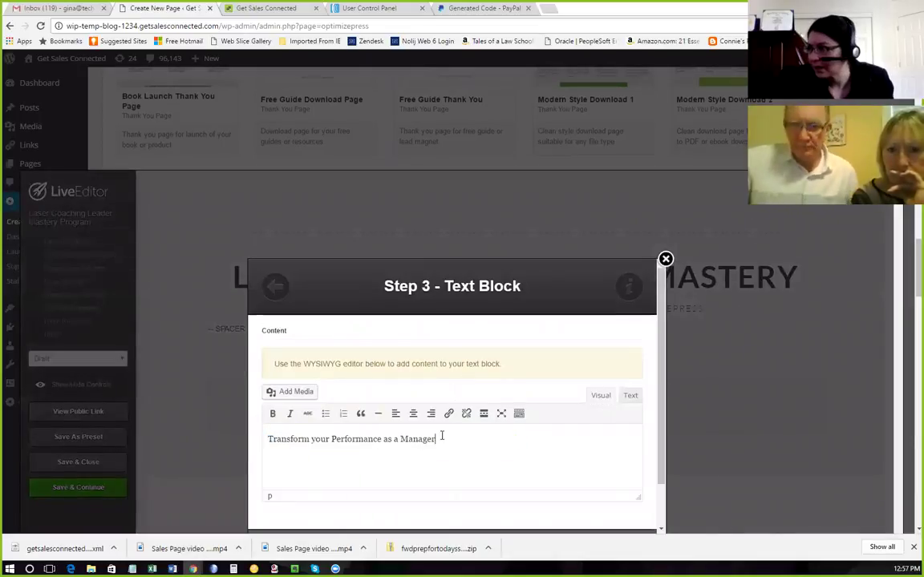
scroll(474, 441, "down", 1)
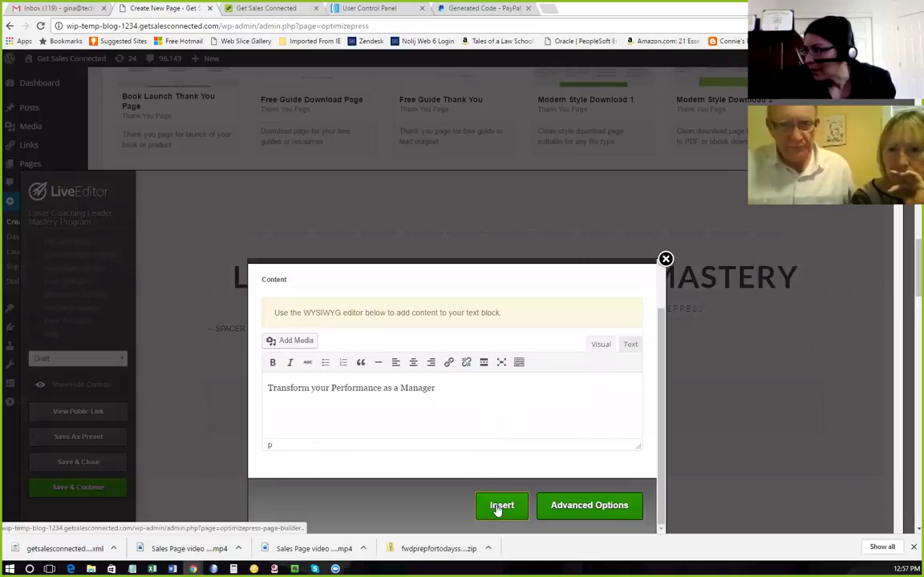
left_click(497, 508)
scroll(464, 442, "down", 1)
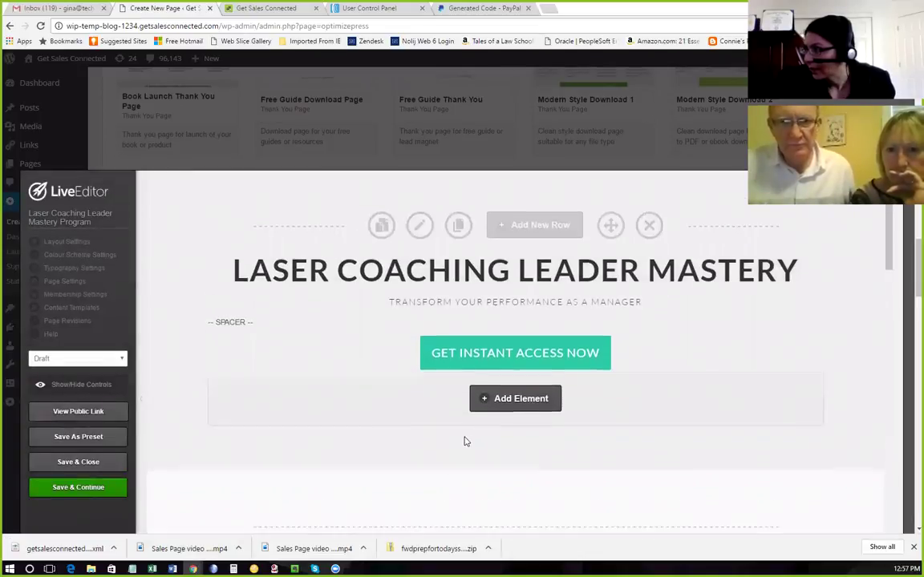
scroll(517, 378, "down", 1)
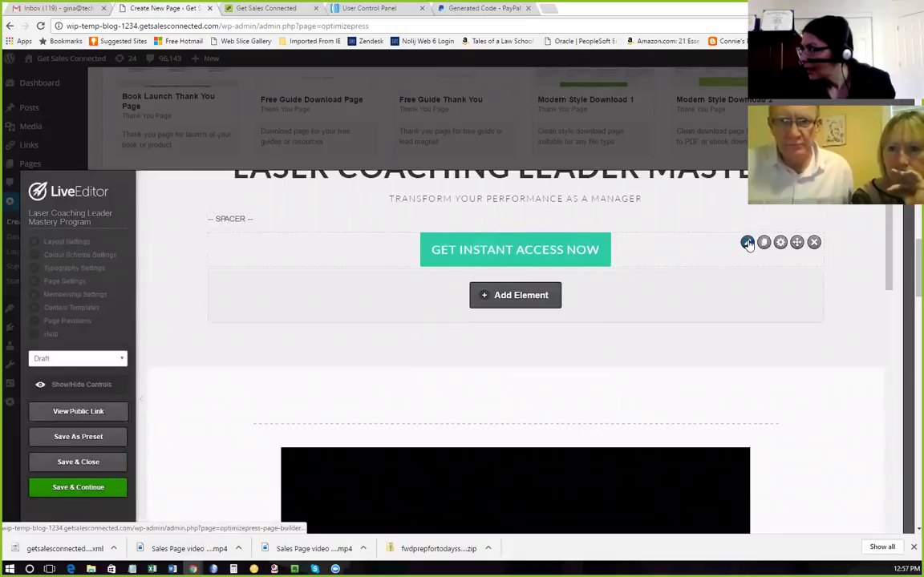
In the Get Instant Access Now button settings, enable Open In New Window.
left_click(747, 243)
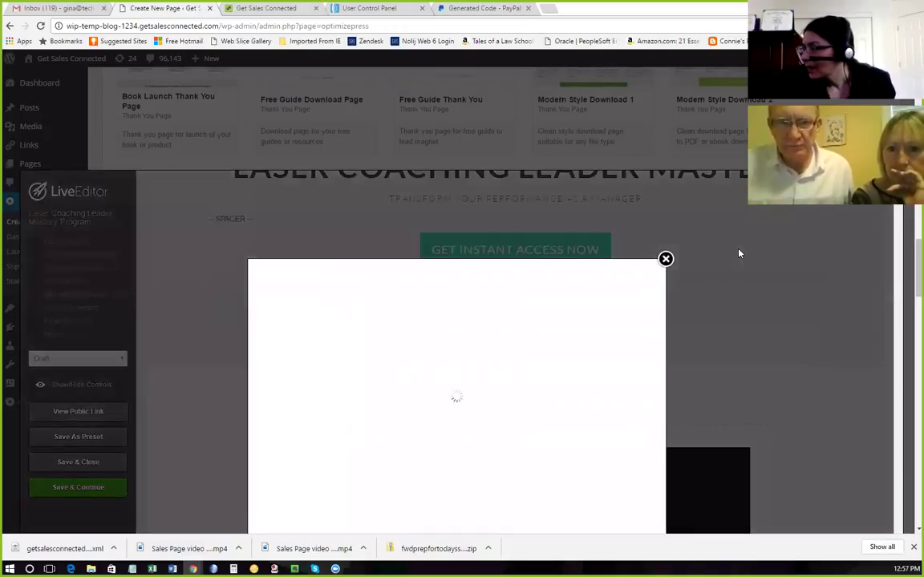
scroll(528, 330, "down", 3)
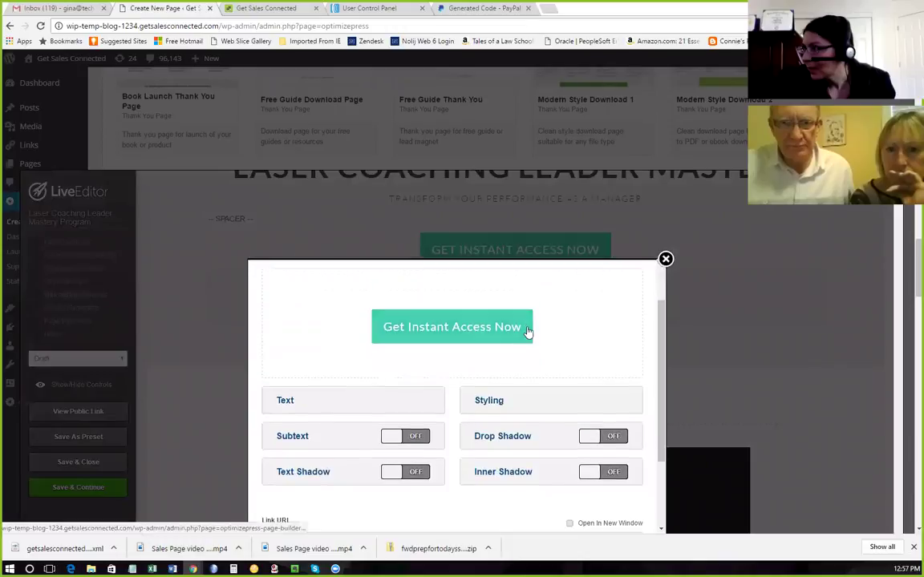
left_click(284, 348)
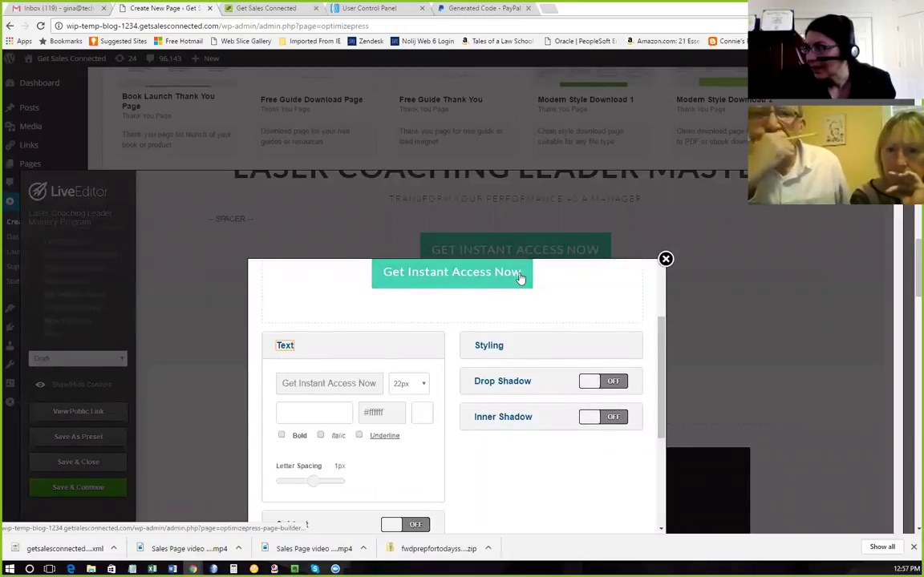
left_click(329, 383)
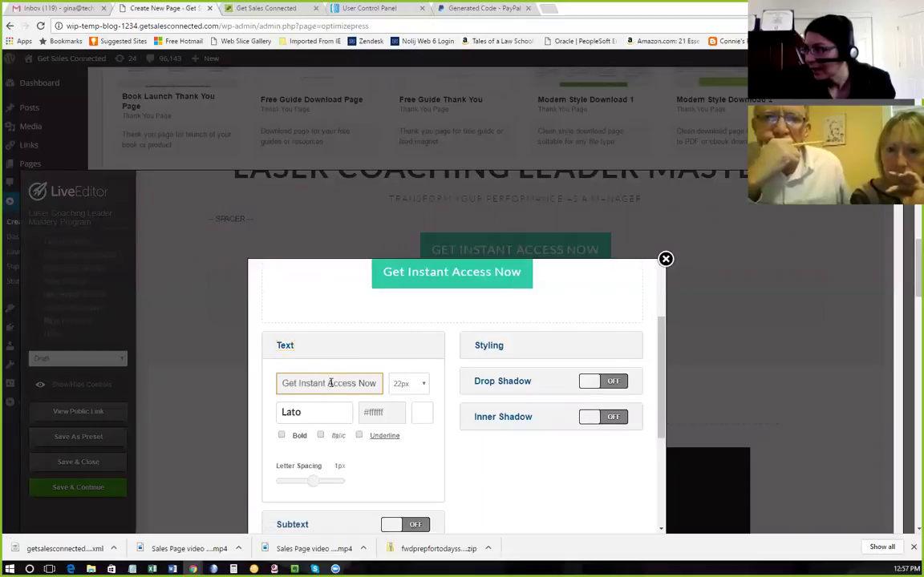
scroll(453, 382, "down", 2)
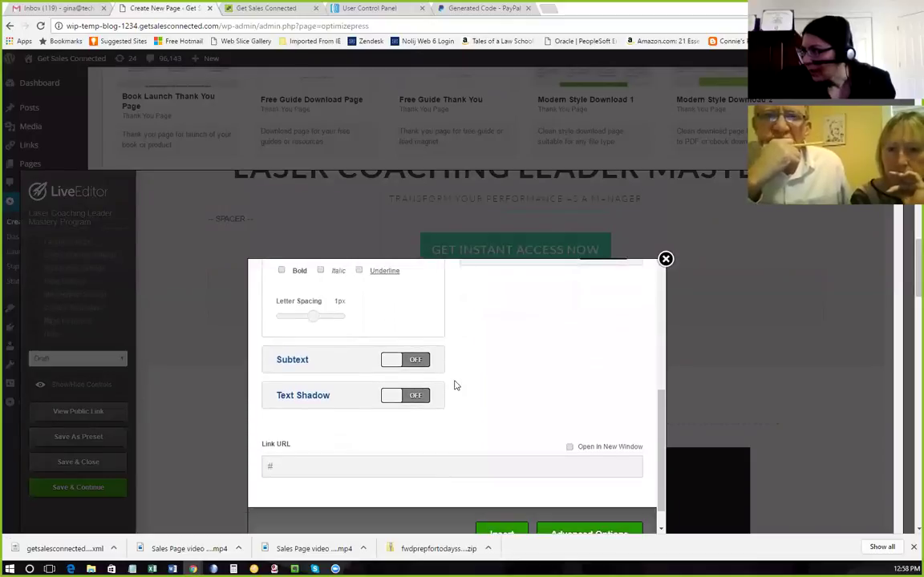
scroll(401, 345, "up", 1)
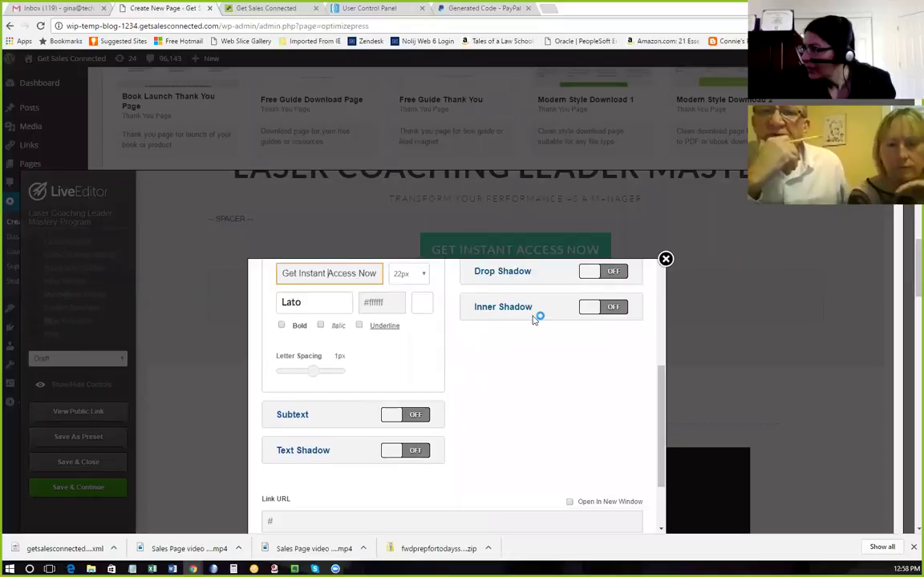
scroll(533, 317, "up", 2)
scroll(528, 315, "up", 1)
scroll(526, 317, "down", 4)
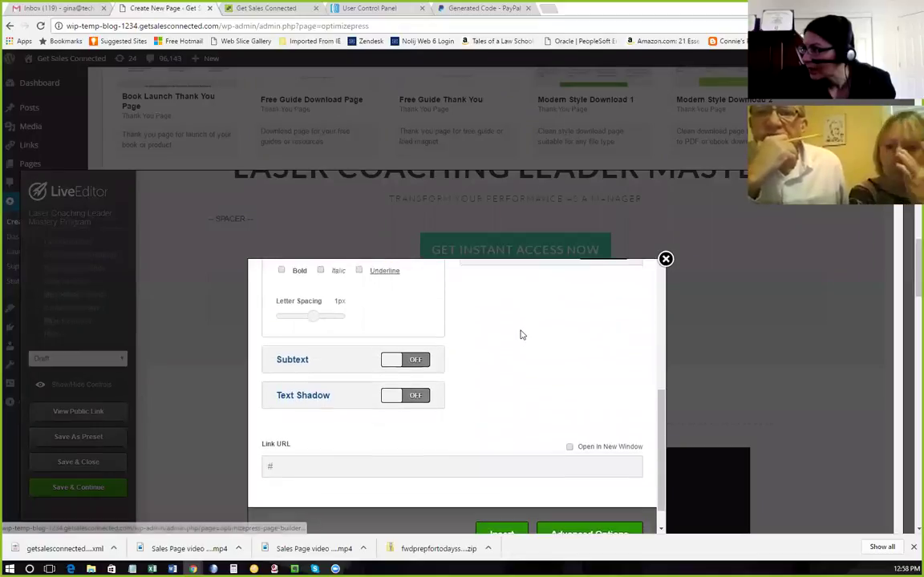
left_click(271, 438)
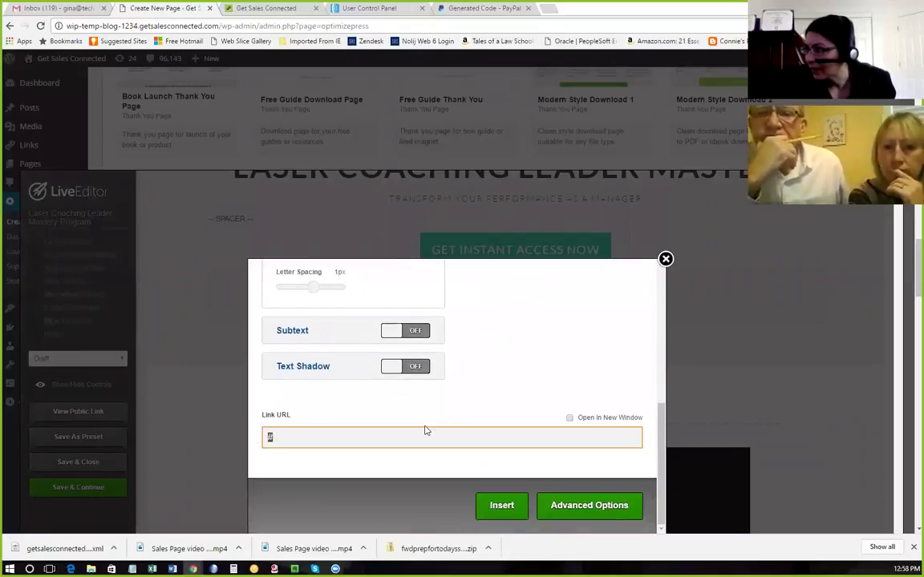
left_click(570, 418)
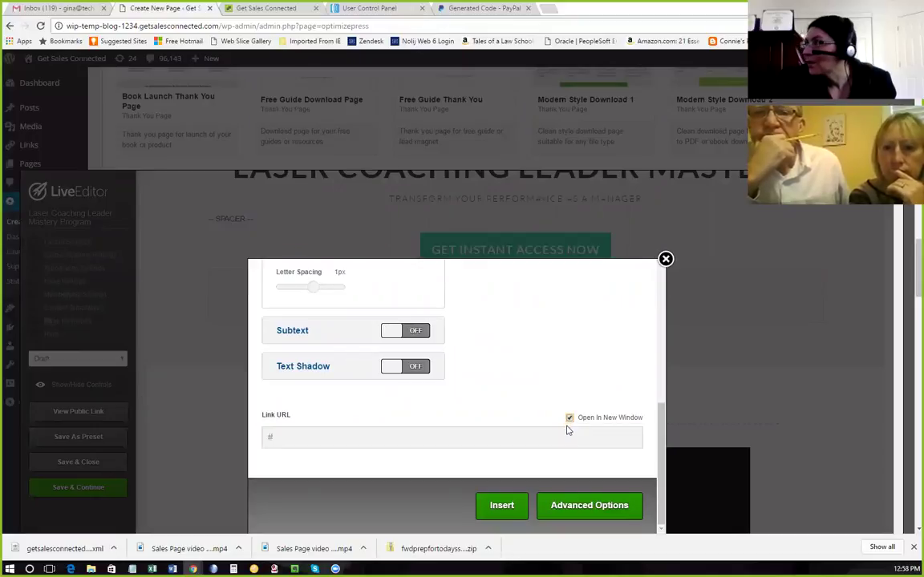
Copy the PayPal Buy Now link and set it as the button's Link URL.
left_click(473, 12)
left_click(527, 348)
left_click(527, 330)
left_click_drag(573, 316, 260, 314)
key("ctrl+c")
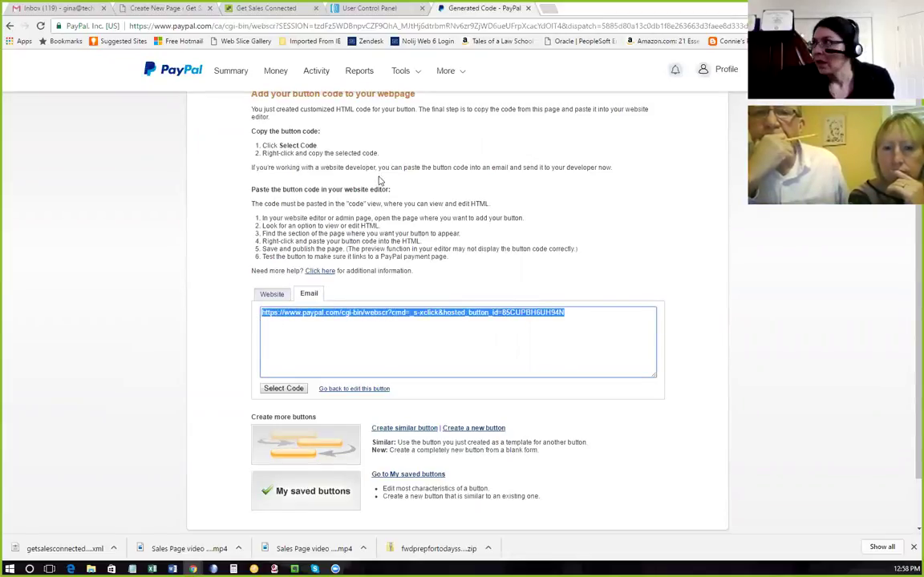
left_click(154, 9)
left_click(300, 429)
key("ctrl+v")
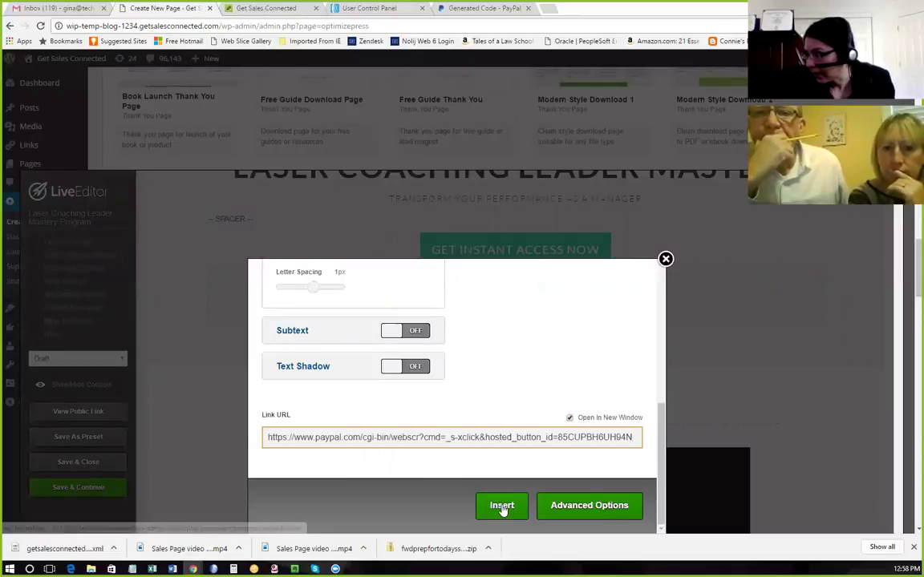
left_click(500, 508)
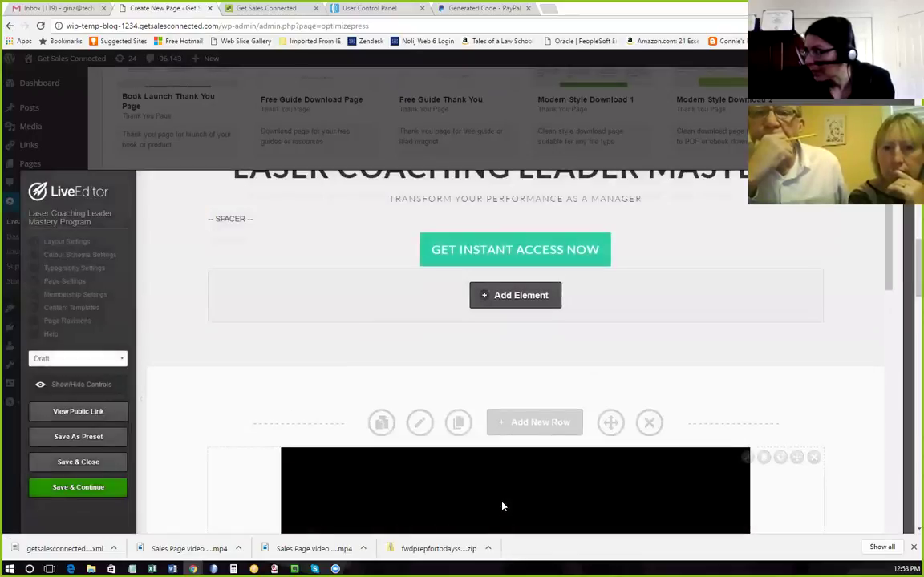
Save the page and change its status to Publish.
left_click(100, 489)
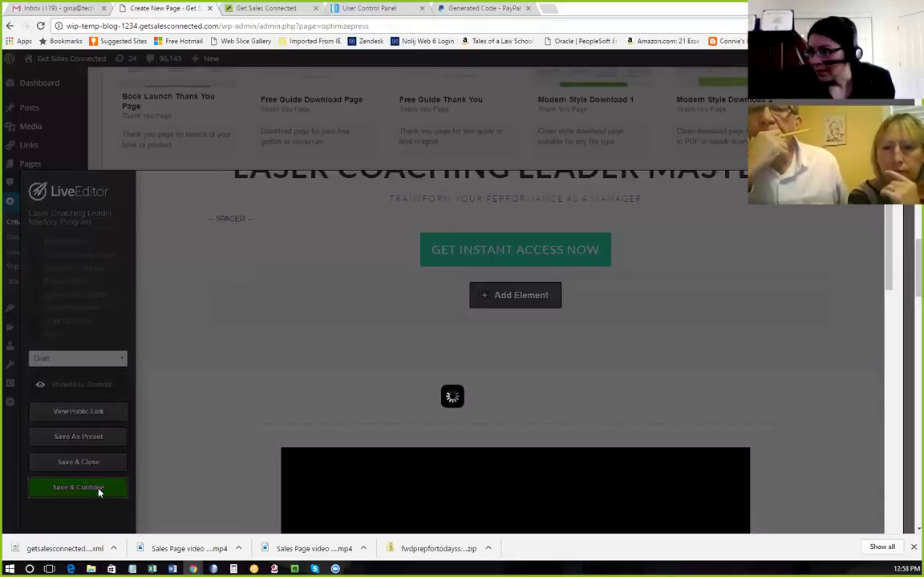
left_click(550, 106)
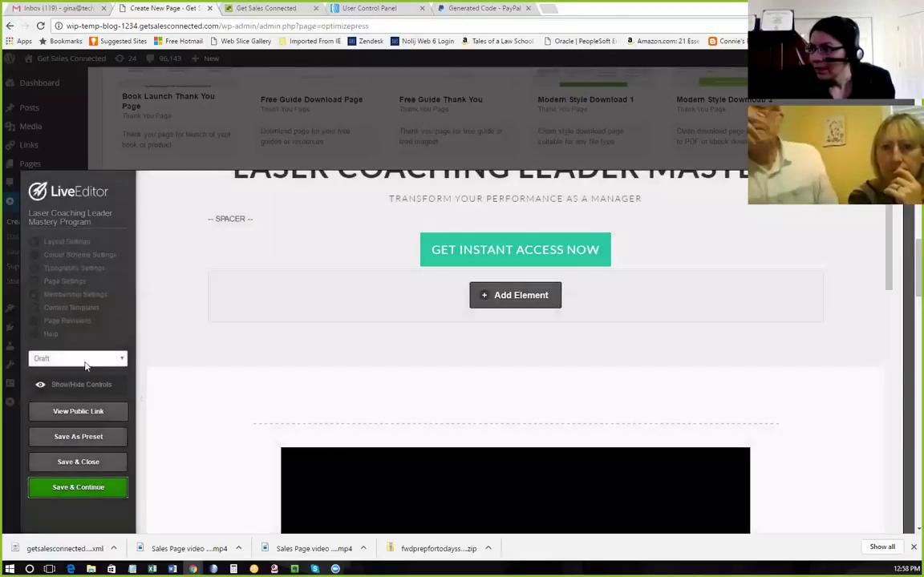
left_click(84, 359)
left_click(72, 381)
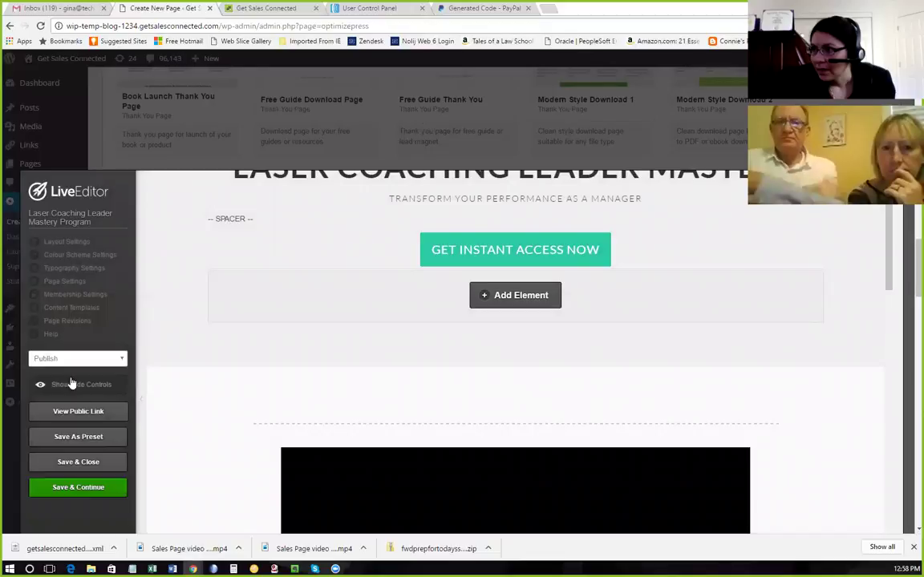
left_click(94, 486)
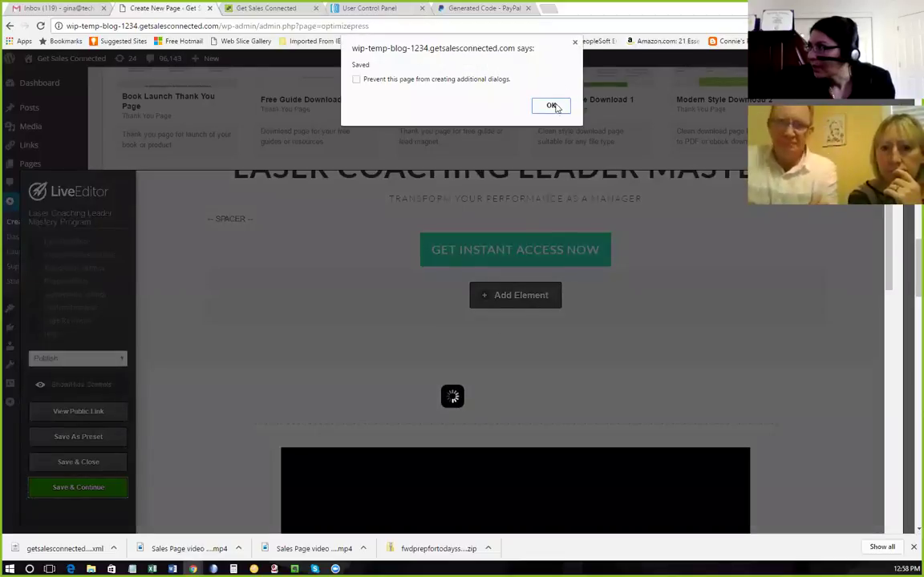
left_click(552, 106)
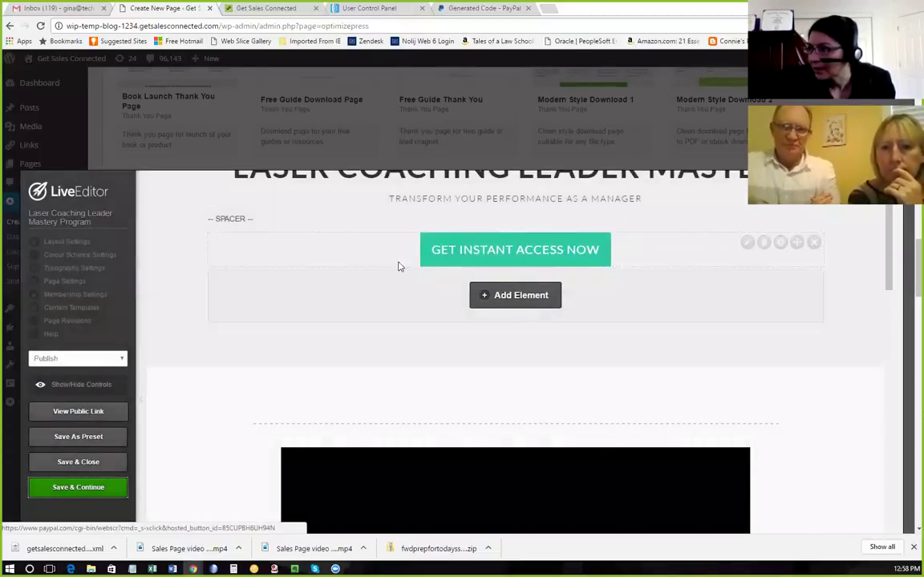
Set the 'Yes! I Give Me Access to the Course' button's Link URL to the PayPal link.
scroll(363, 275, "down", 2)
scroll(361, 275, "down", 1)
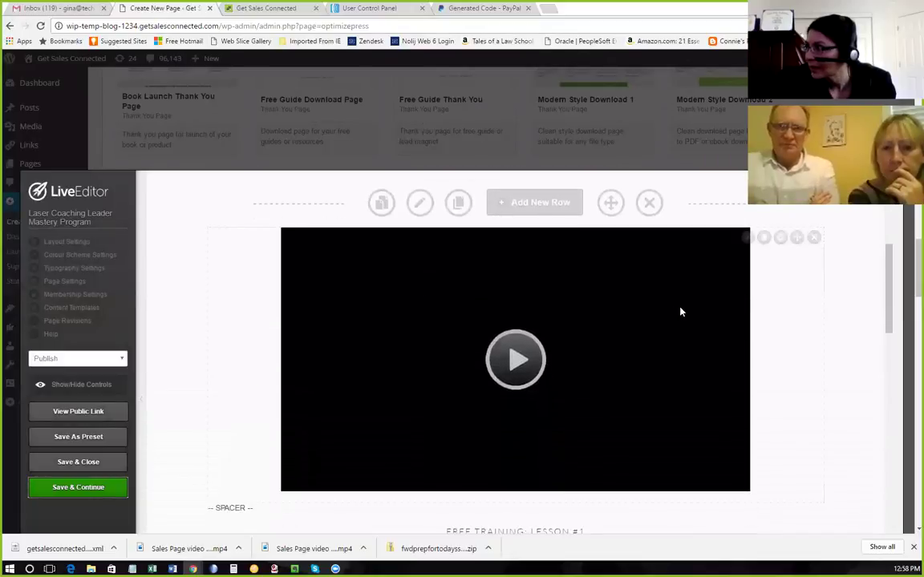
scroll(677, 309, "down", 8)
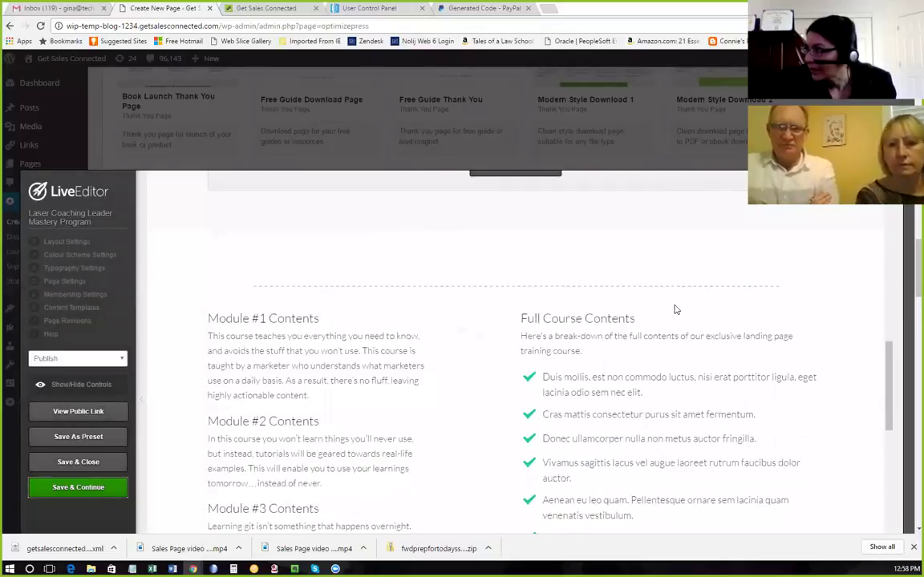
scroll(672, 308, "down", 8)
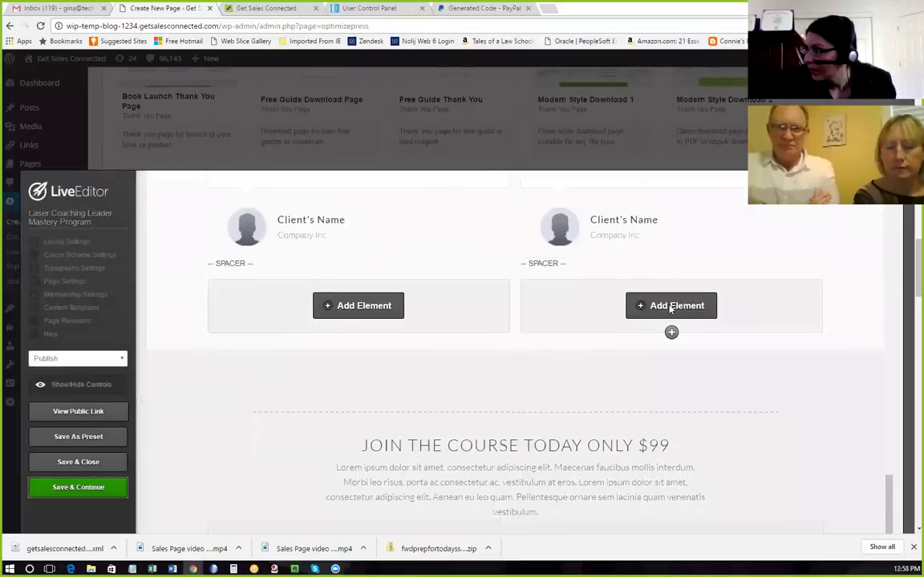
scroll(670, 305, "down", 2)
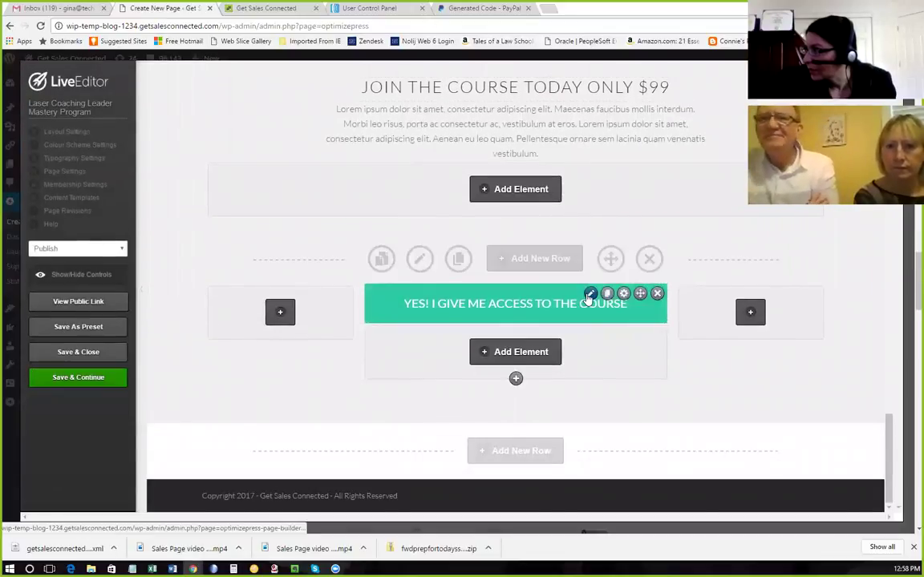
left_click(590, 295)
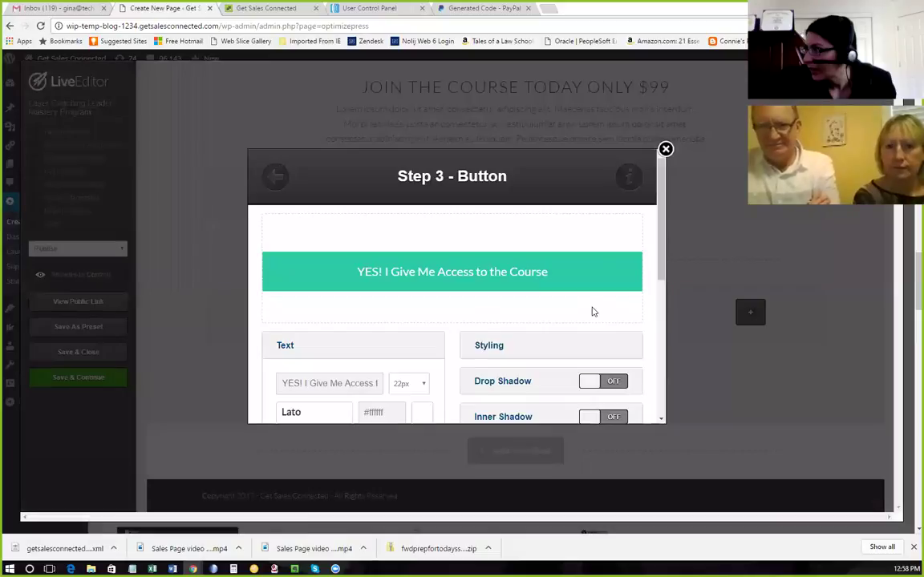
scroll(593, 312, "down", 5)
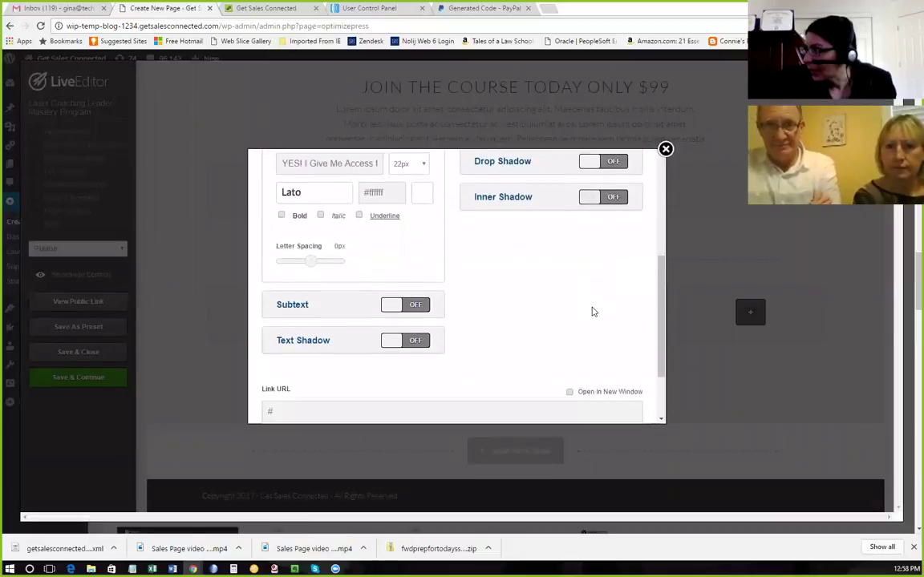
left_click(290, 332)
key("ctrl+v")
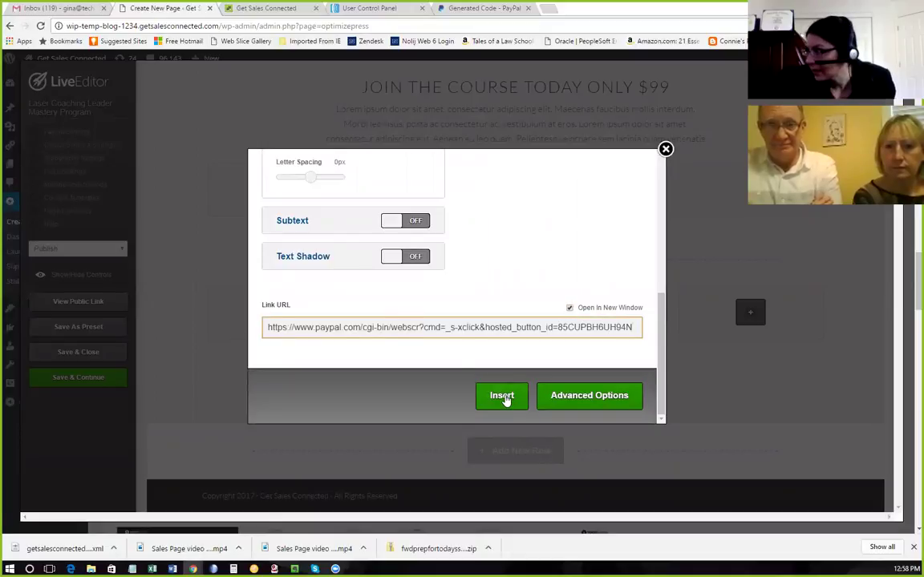
left_click(502, 397)
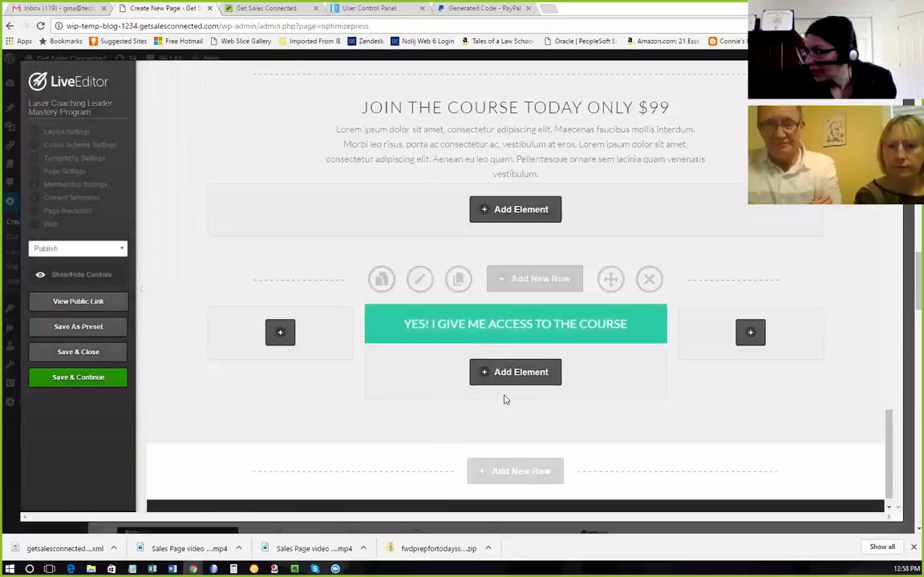
Save the page with the updated course access button.
left_click(81, 378)
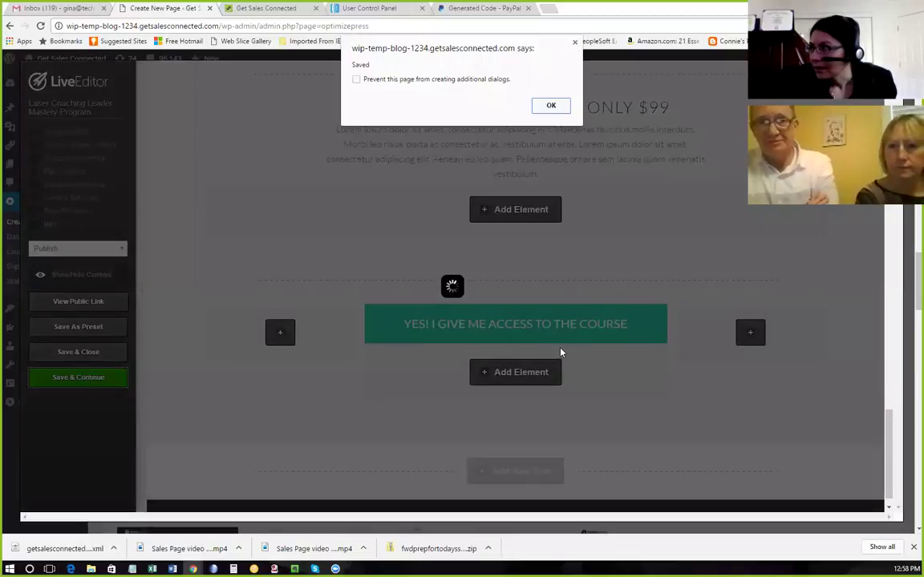
left_click(553, 107)
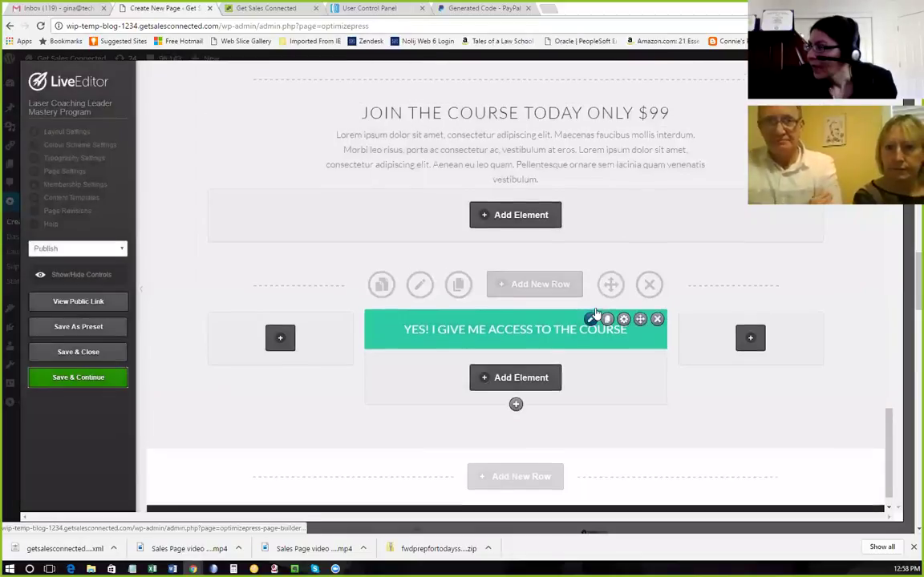
scroll(595, 312, "up", 15)
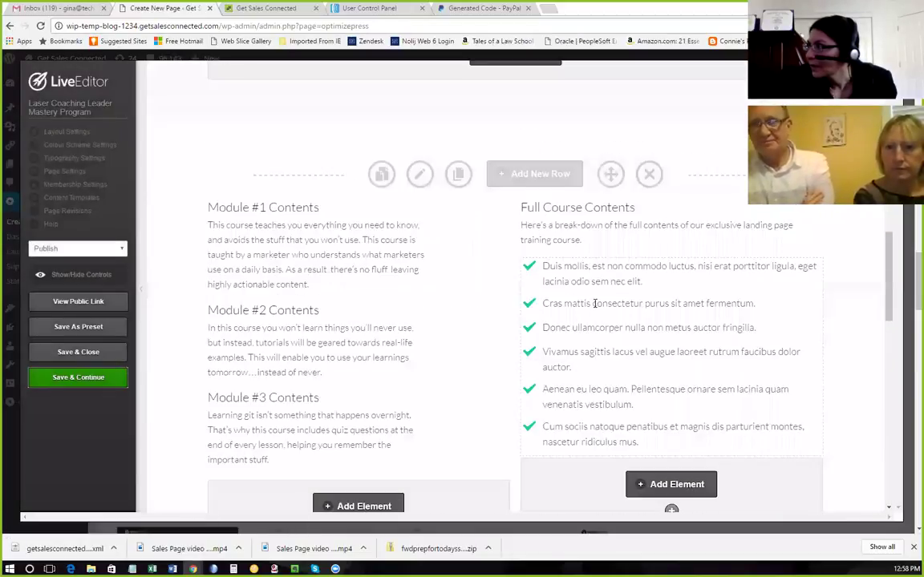
scroll(594, 303, "up", 10)
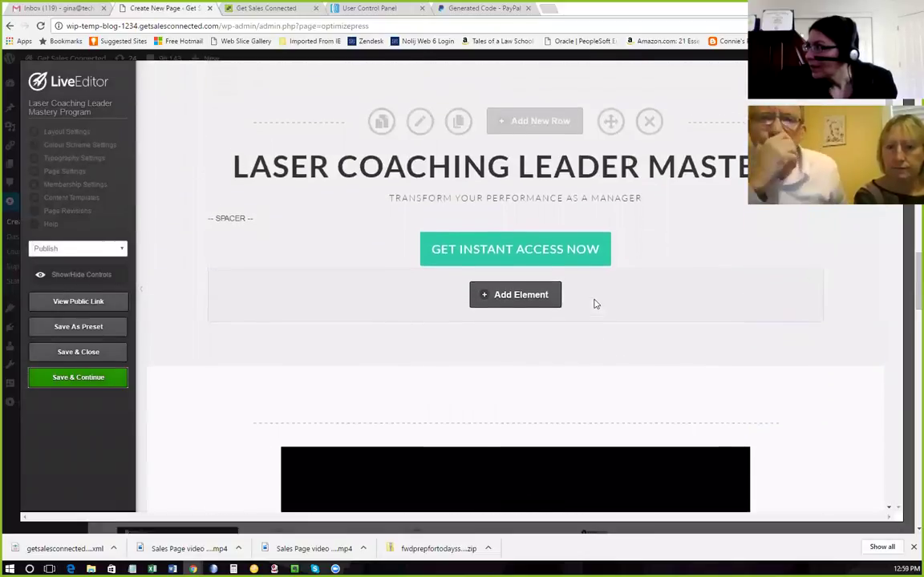
scroll(594, 303, "down", 2)
scroll(594, 303, "down", 2)
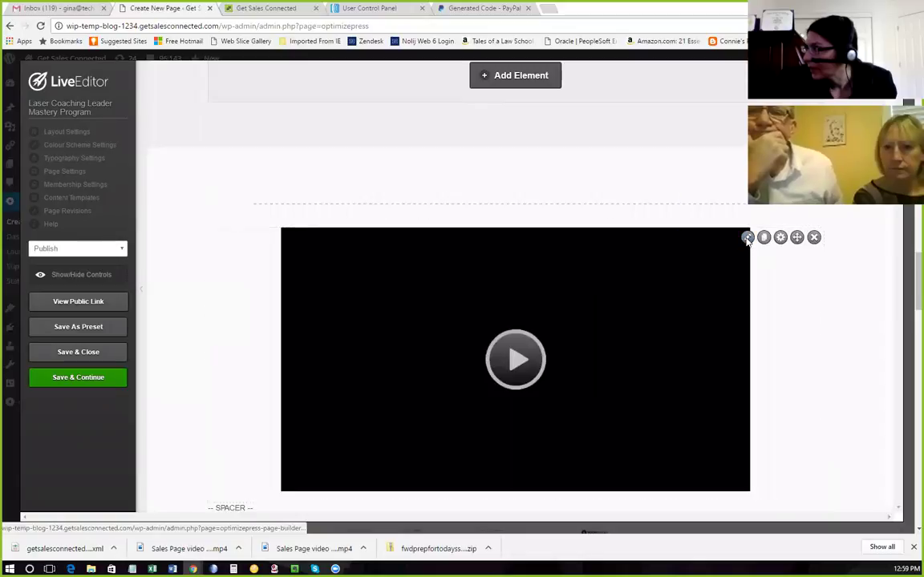
Set the video element's source to YouTube and paste the video's address.
left_click(746, 241)
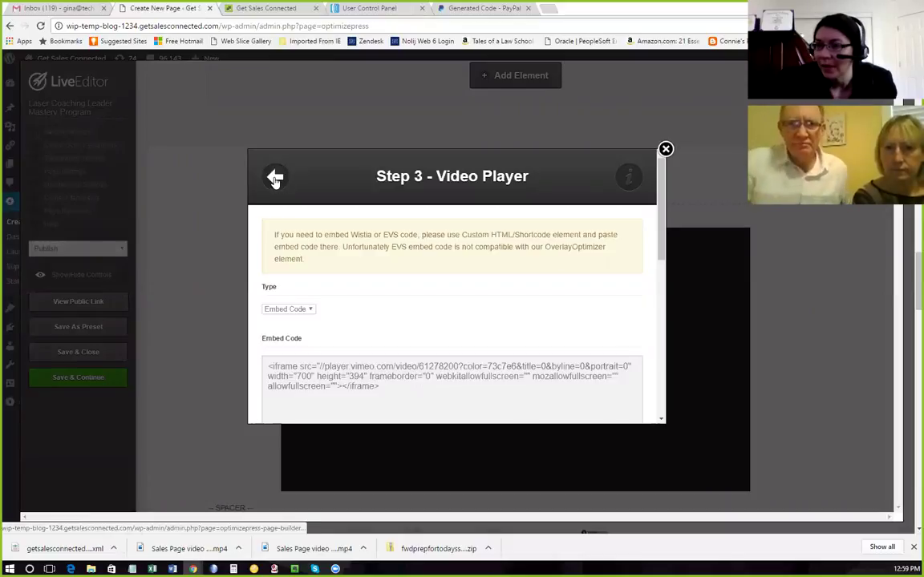
scroll(609, 269, "down", 3)
scroll(605, 270, "up", 1)
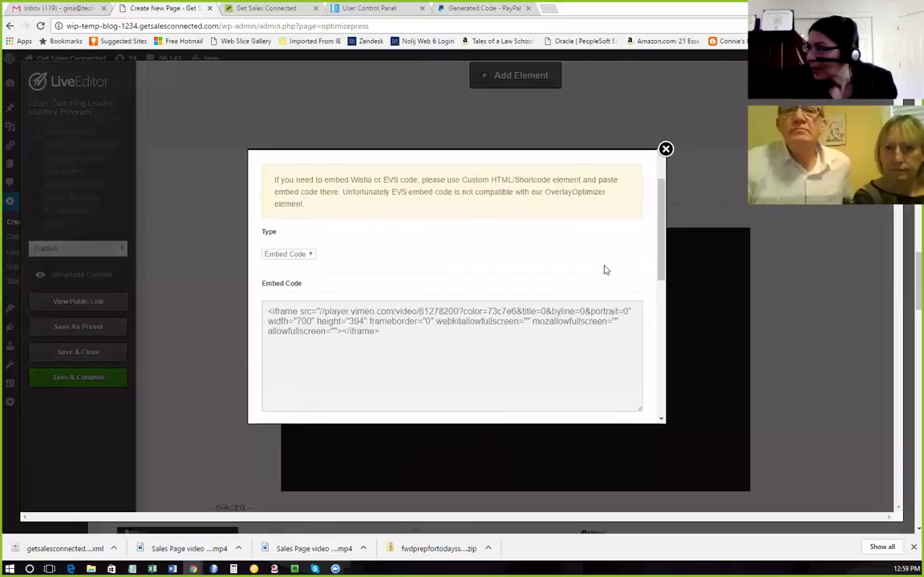
left_click(311, 255)
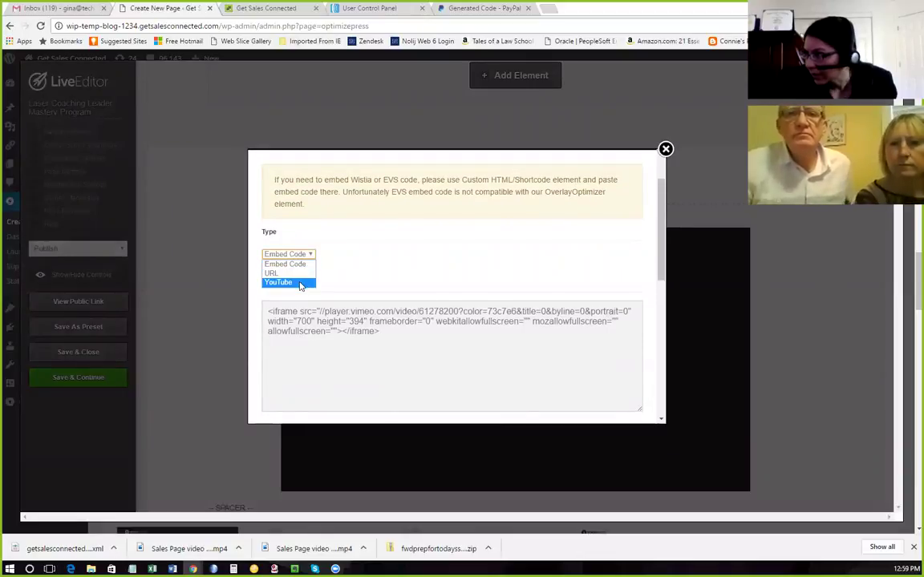
left_click(291, 283)
left_click(319, 308)
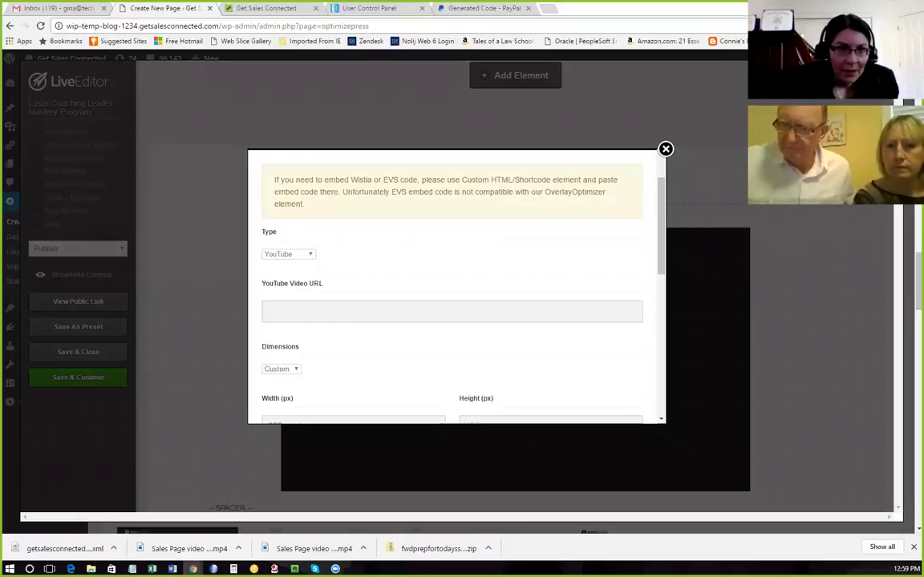
left_click(295, 304)
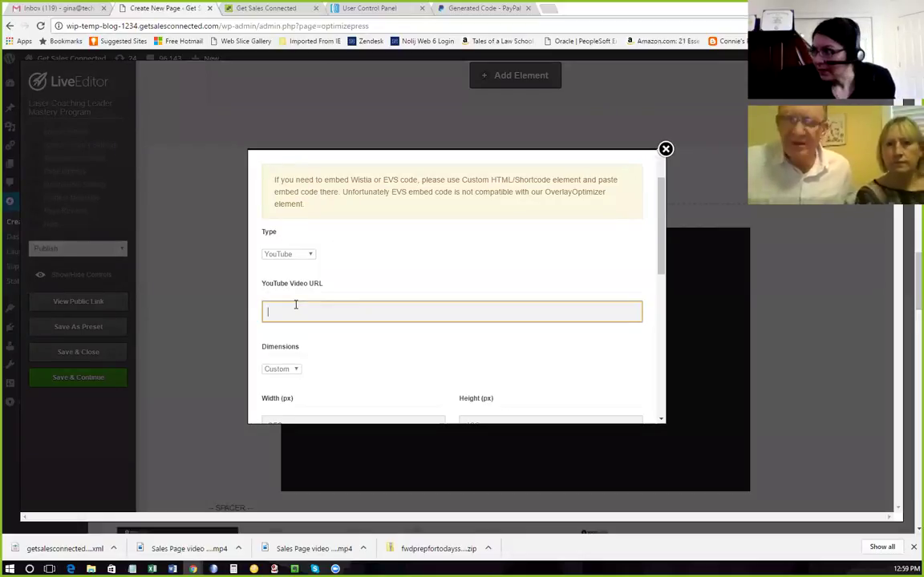
type("https://www.youtube.com/watch?v=VDjYZ5g8RuI")
key("Tab")
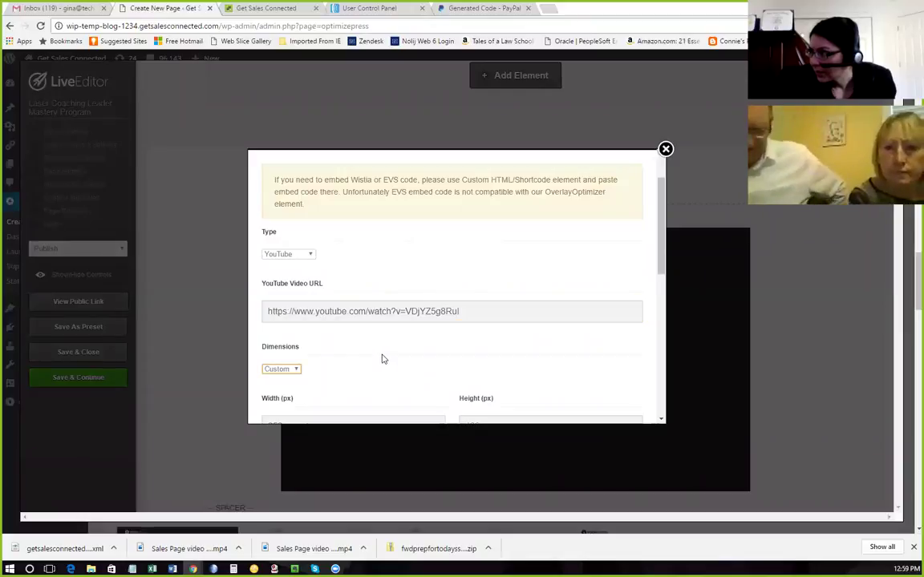
Insert the centred 853×480 video, save the page, and view the live version.
scroll(382, 359, "down", 3)
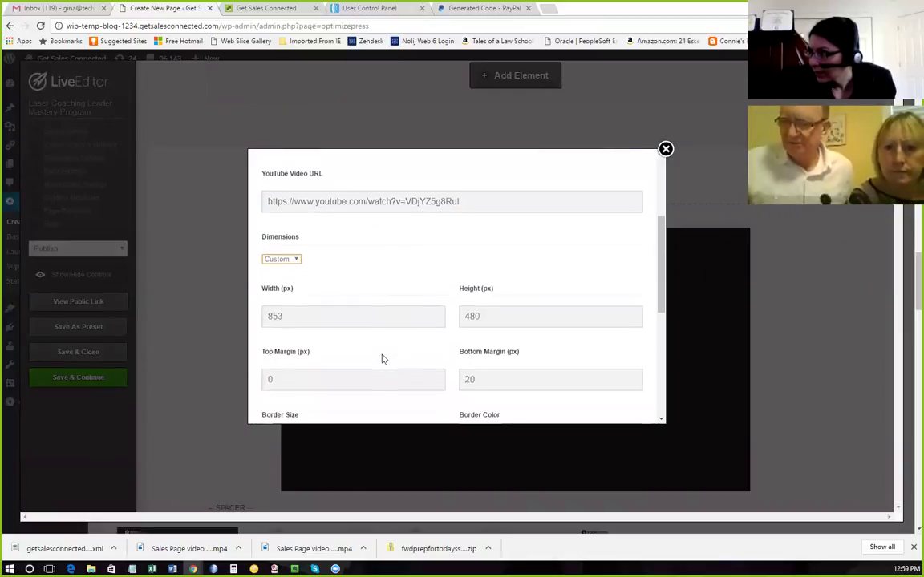
scroll(508, 305, "down", 5)
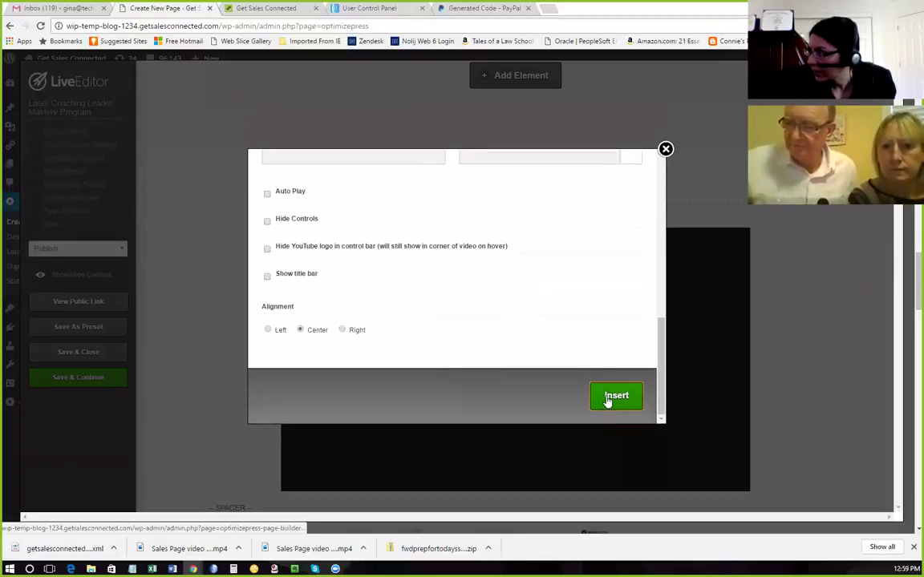
left_click(607, 400)
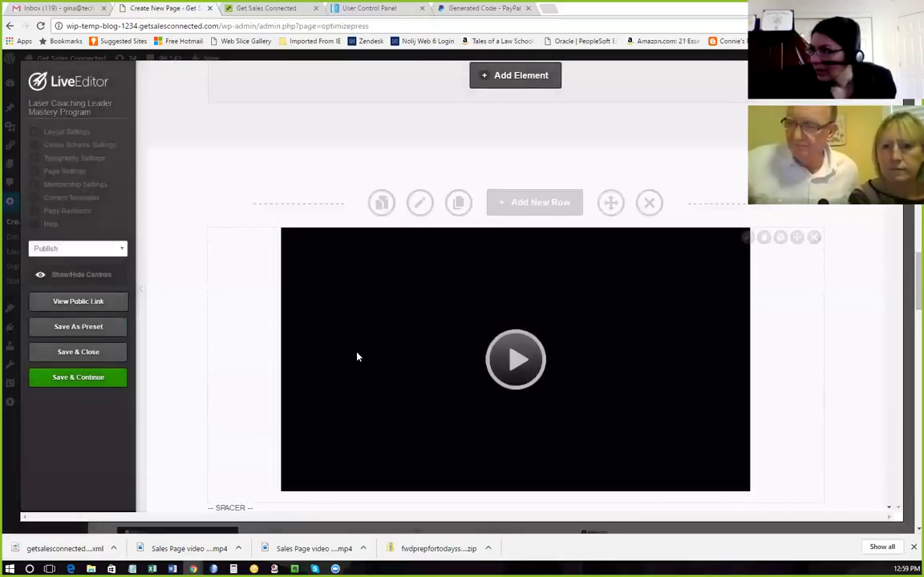
left_click(69, 377)
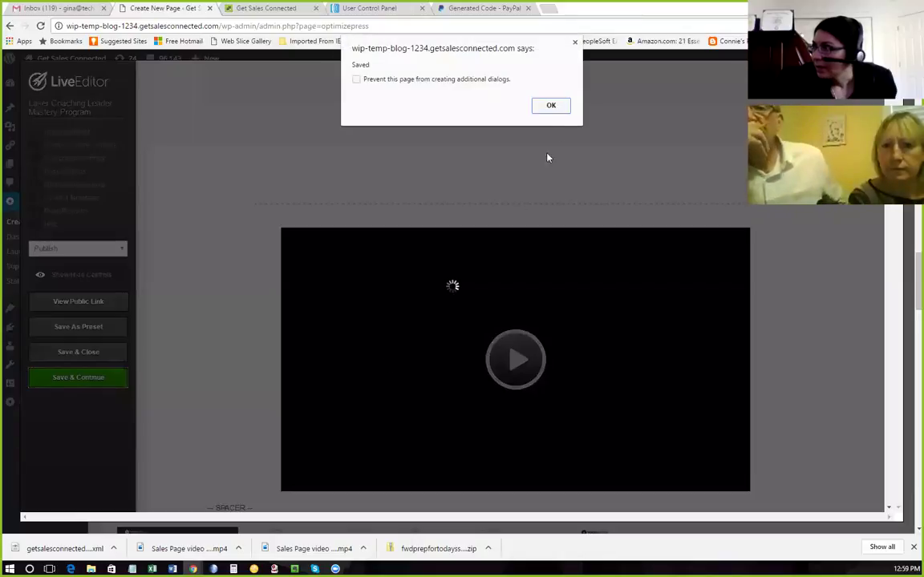
left_click(551, 106)
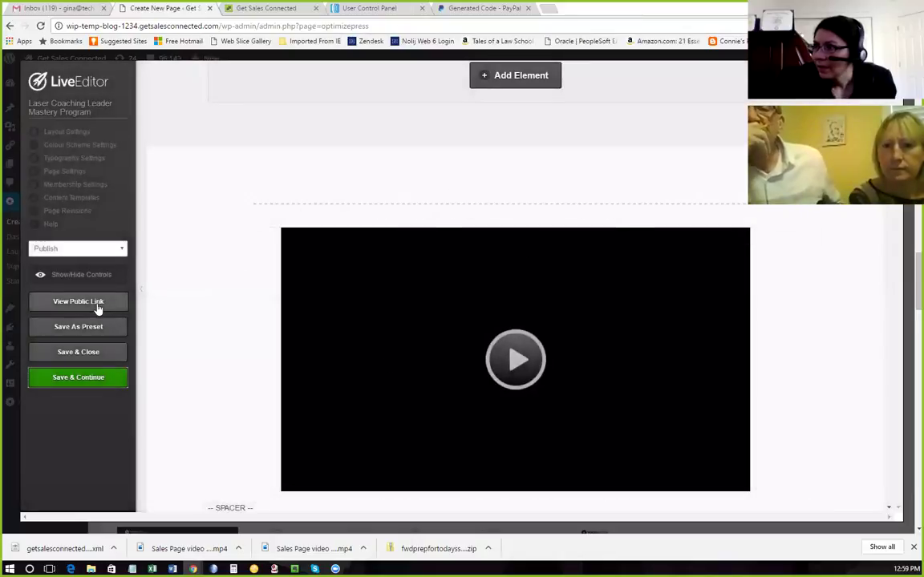
left_click(96, 304)
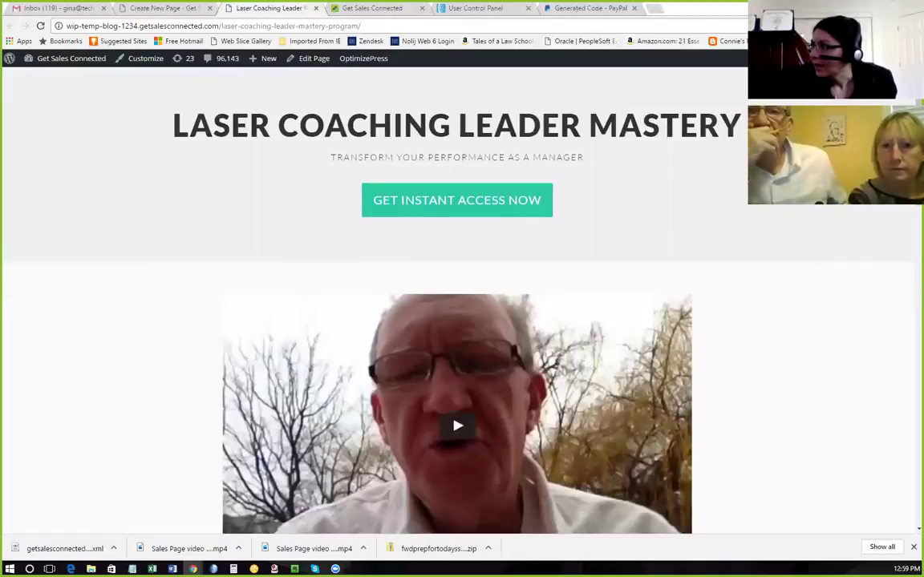
Play the embedded YouTube video on the live Laser Coaching Leader Mastery page.
scroll(508, 310, "down", 3)
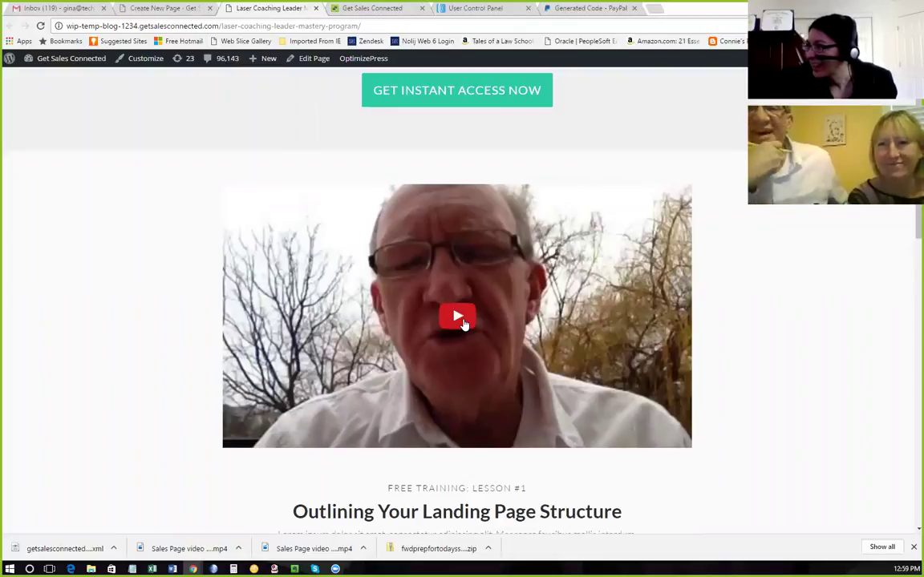
left_click(458, 318)
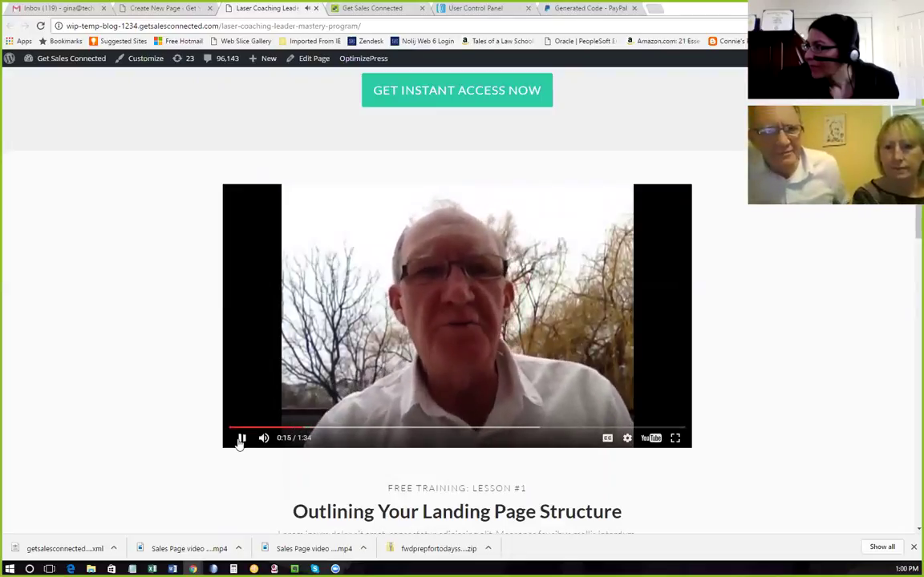
scroll(504, 336, "up", 2)
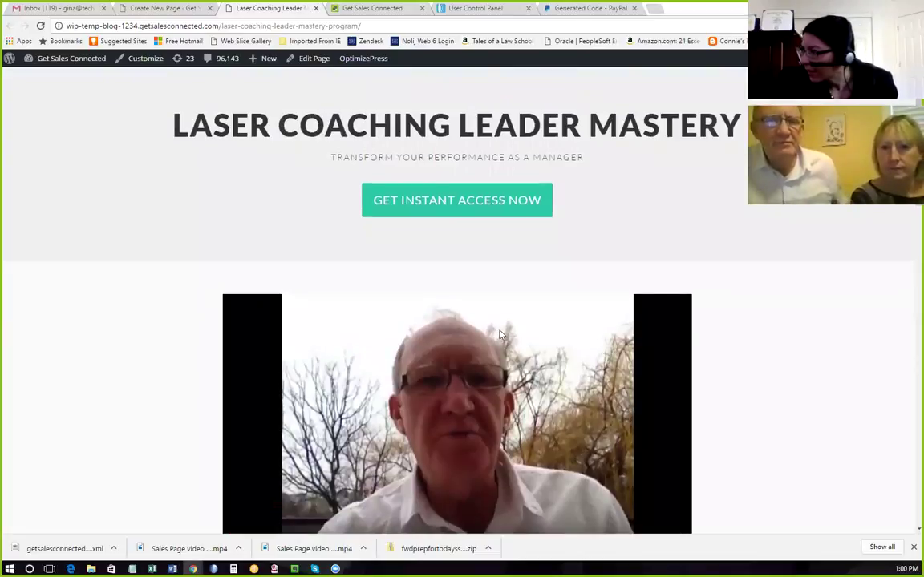
scroll(495, 329, "down", 2)
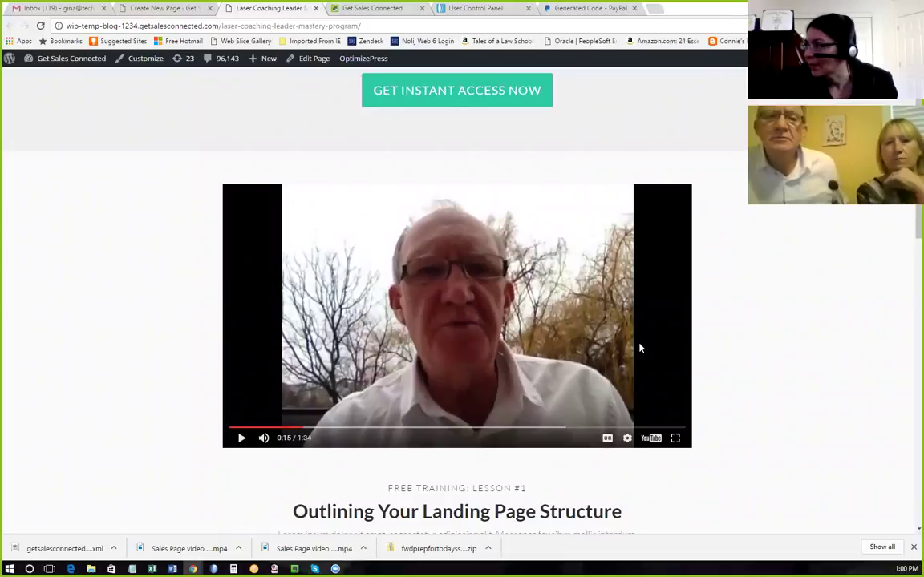
scroll(626, 343, "up", 2)
scroll(617, 339, "down", 2)
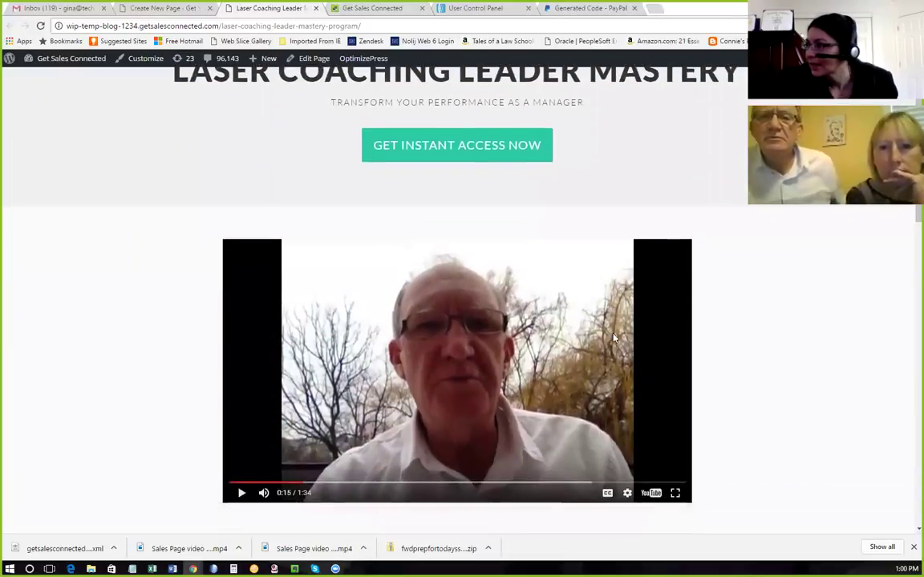
scroll(612, 335, "up", 2)
Review the live sales page and test that its buy button leads to PayPal.
scroll(611, 334, "down", 1)
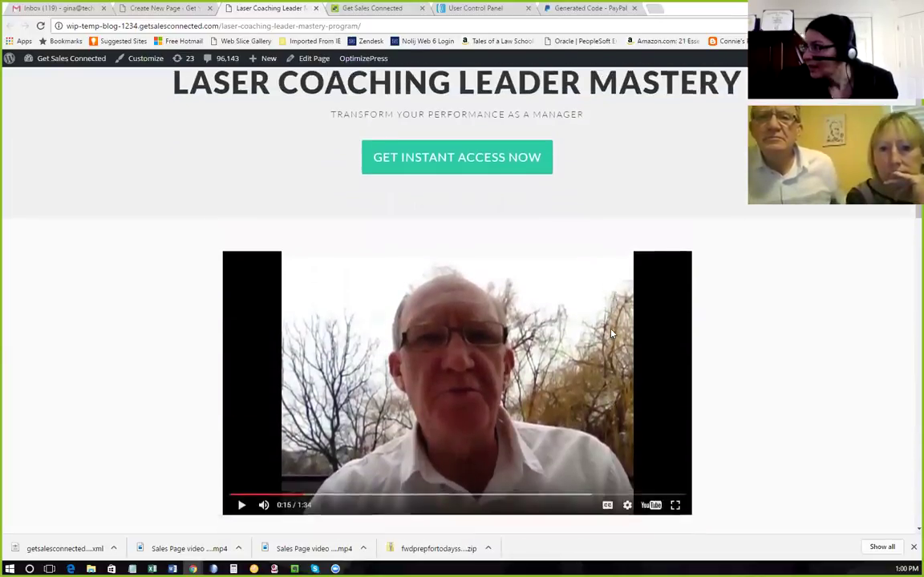
scroll(611, 334, "up", 1)
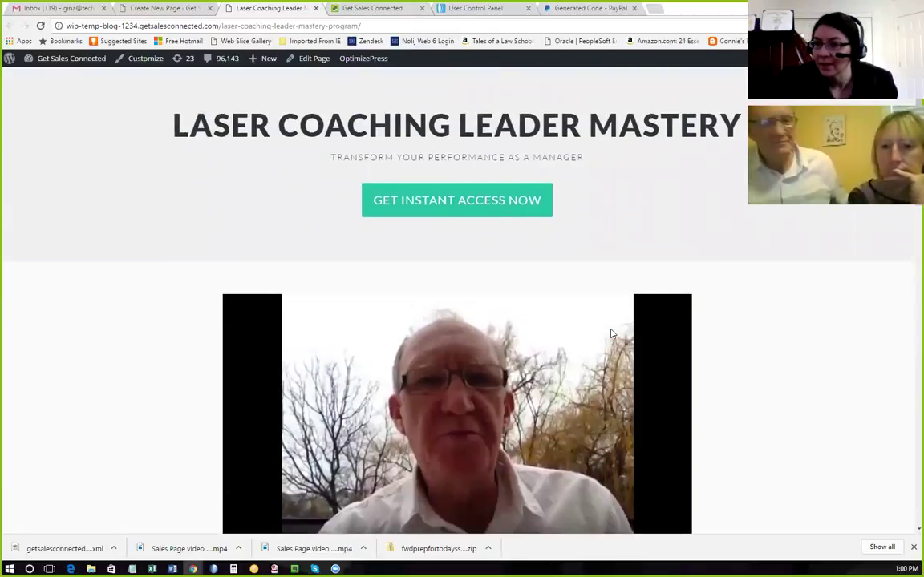
scroll(611, 334, "down", 2)
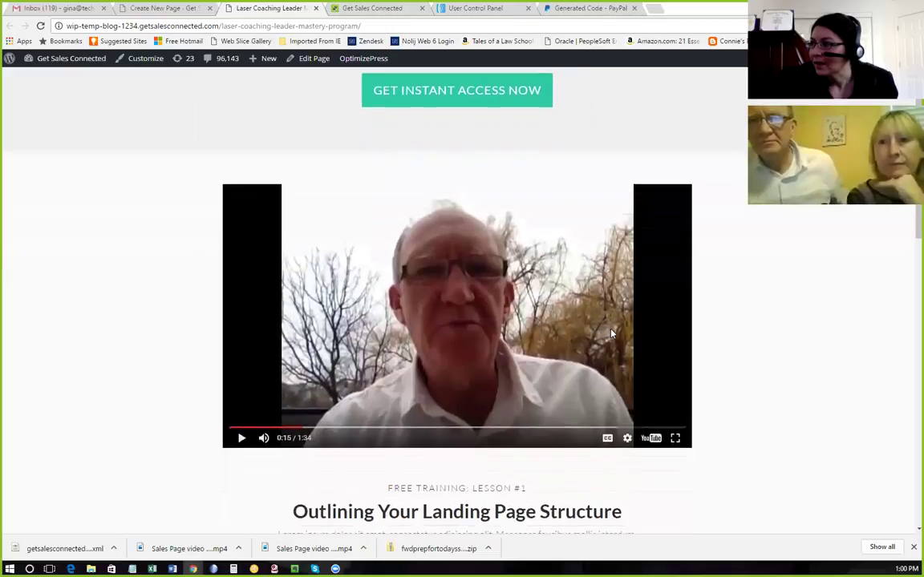
scroll(611, 333, "up", 1)
scroll(611, 333, "up", 1)
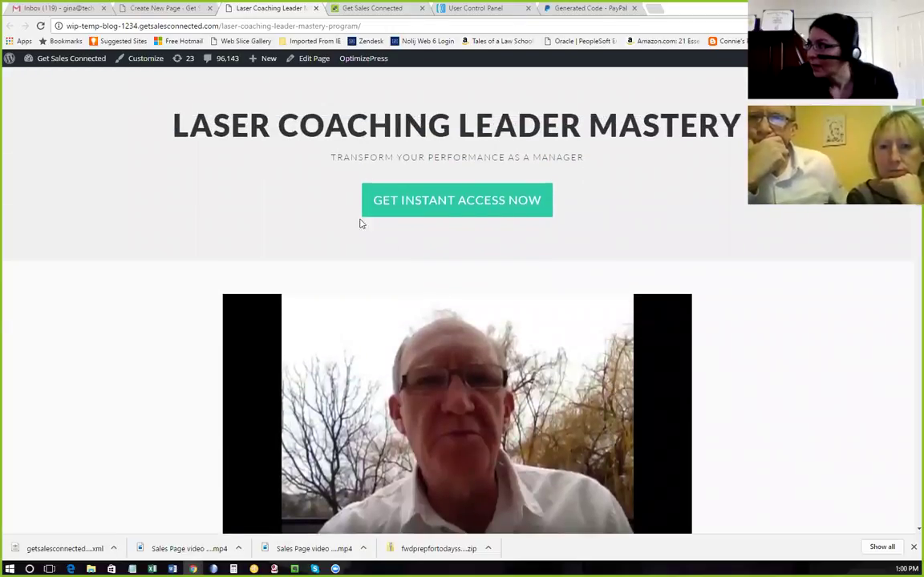
scroll(517, 276, "down", 1)
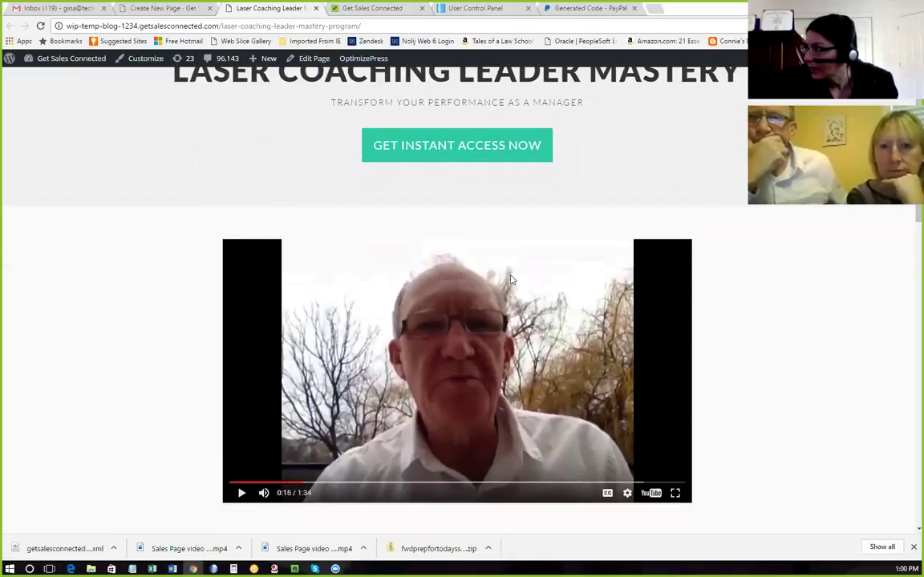
left_click(476, 148)
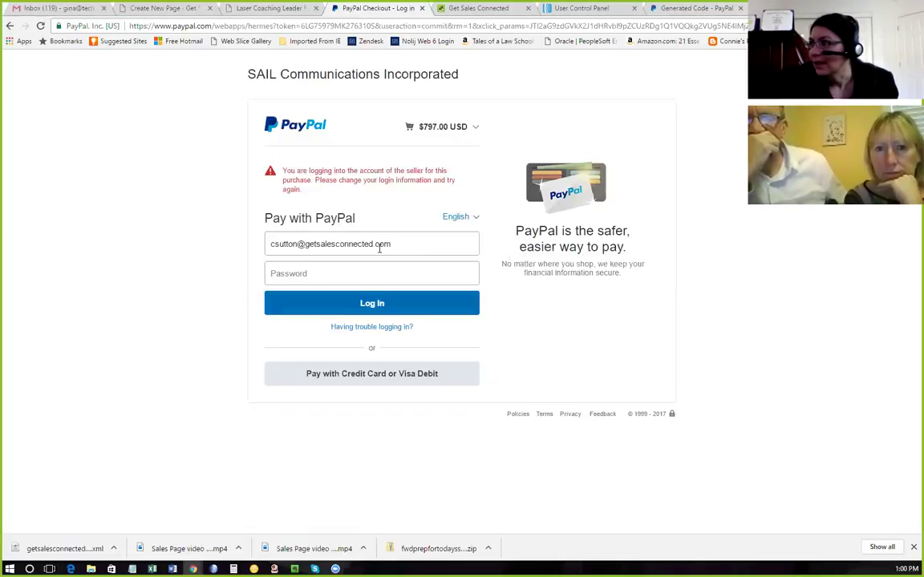
Close the generated PayPal button code and merchant pages and return to the published sales page.
left_click(685, 8)
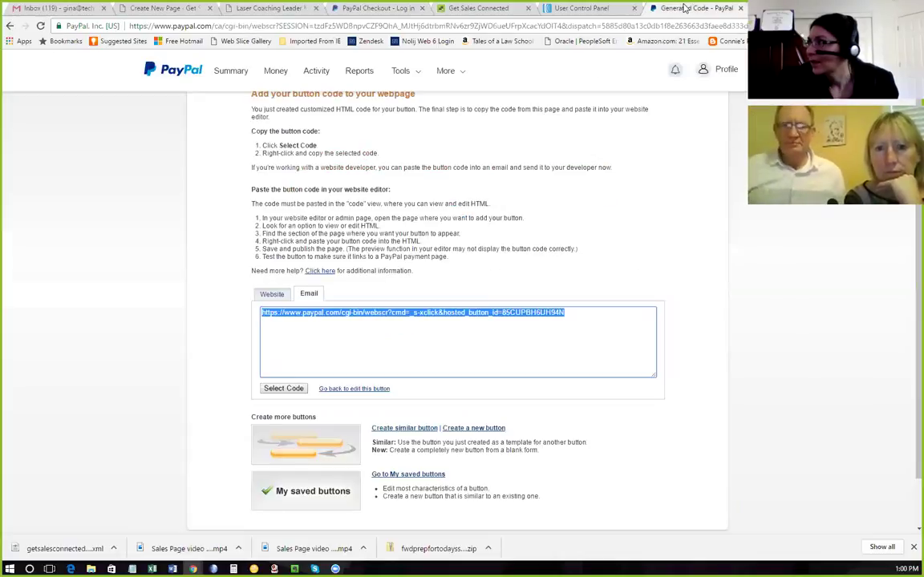
left_click(742, 131)
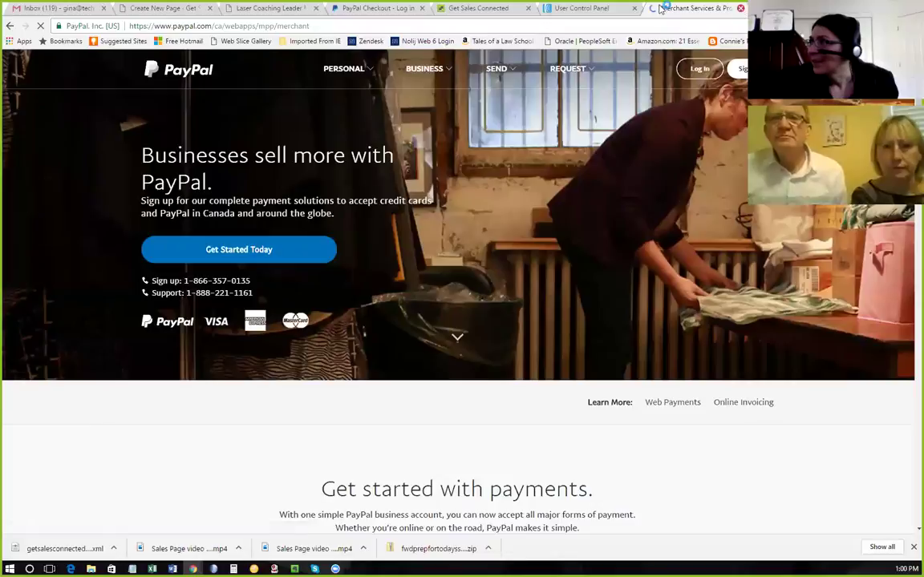
left_click(740, 8)
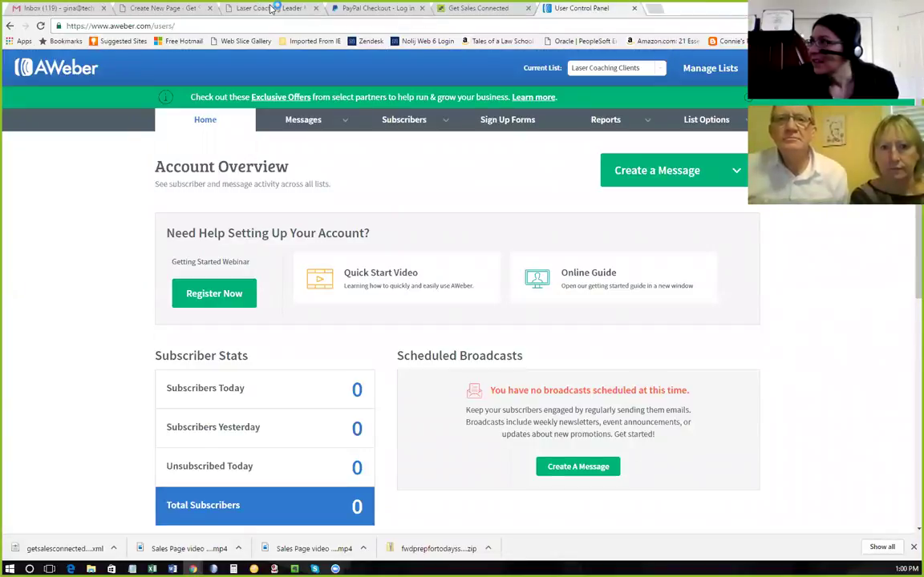
left_click(271, 8)
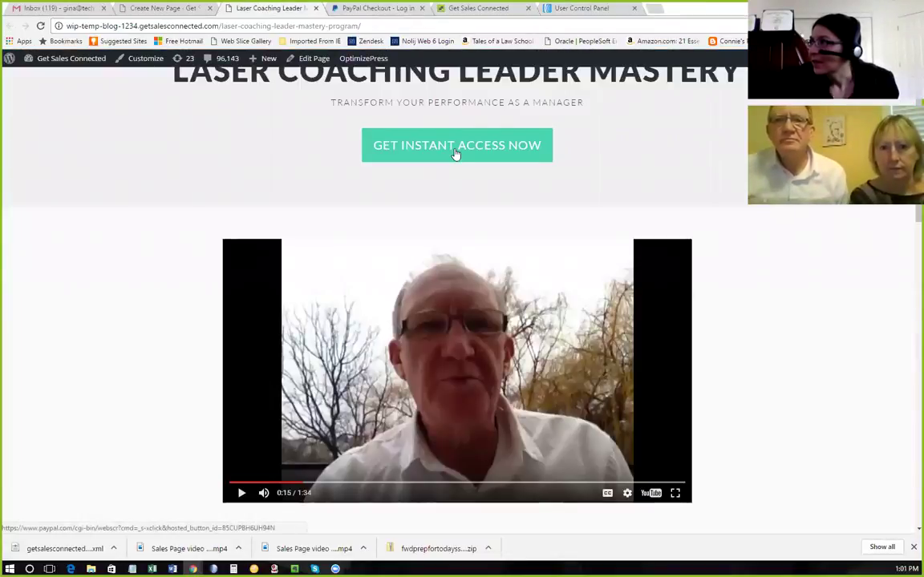
Retest the buy button, close the duplicate $797.00 PayPal checkout, and return to the LiveEditor.
left_click(455, 151)
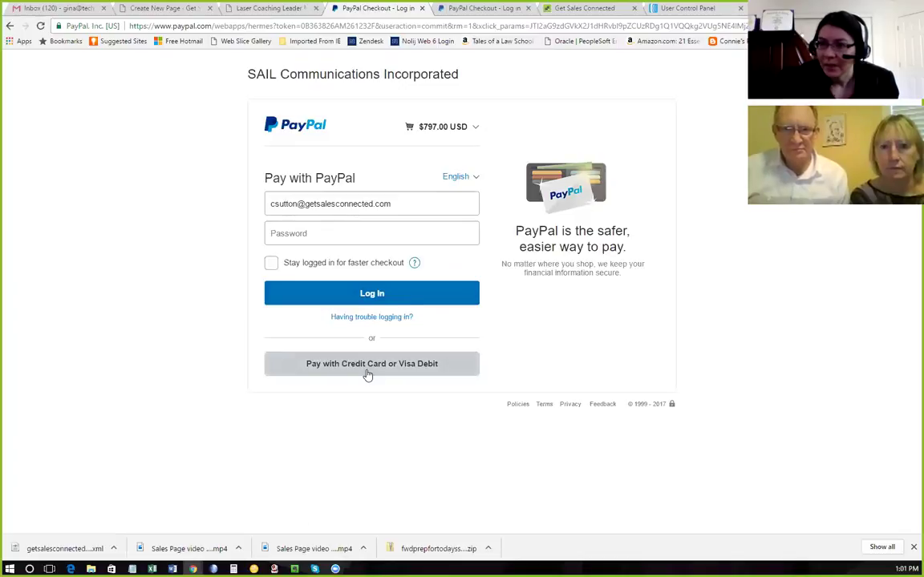
left_click(422, 8)
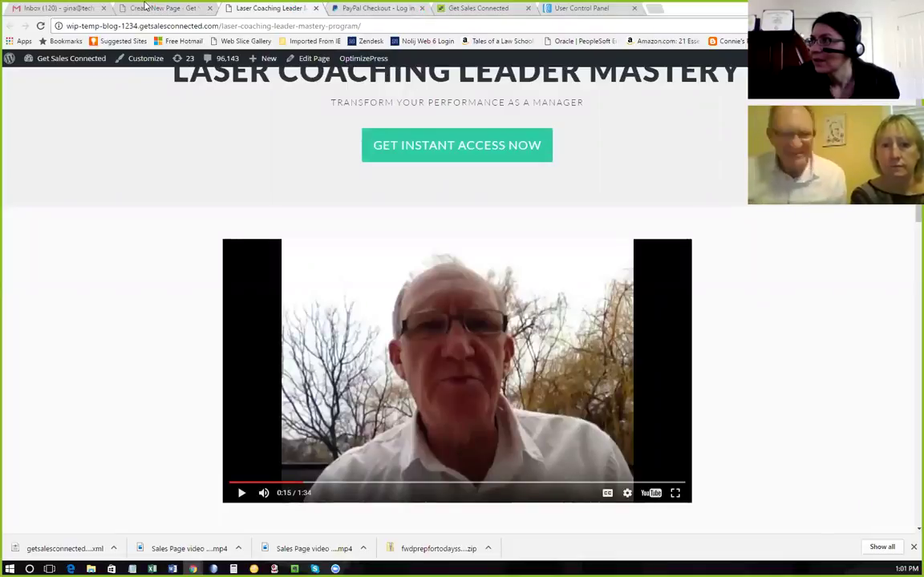
left_click(149, 8)
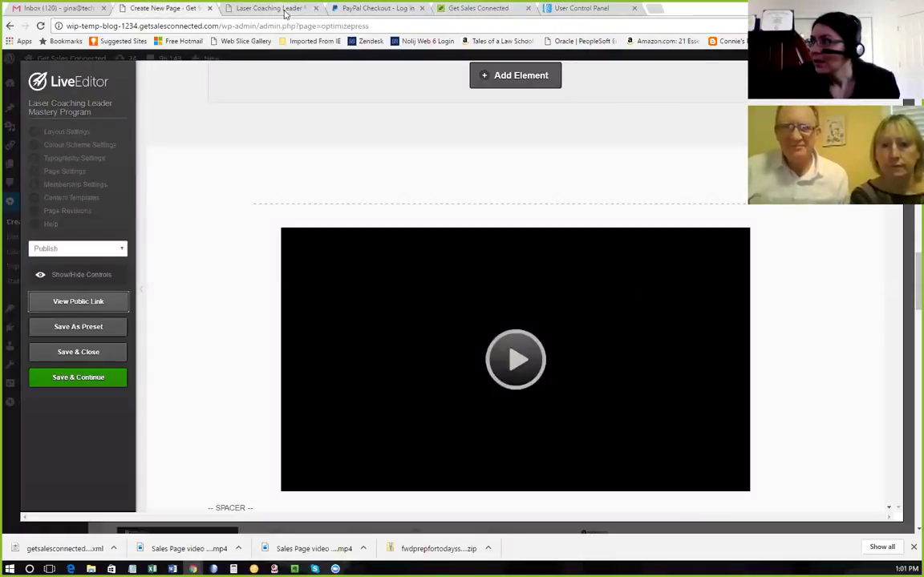
Scroll below the video to the 'Outlining Your Landing Page Structure' lesson and Module Contents.
scroll(627, 177, "up", 4)
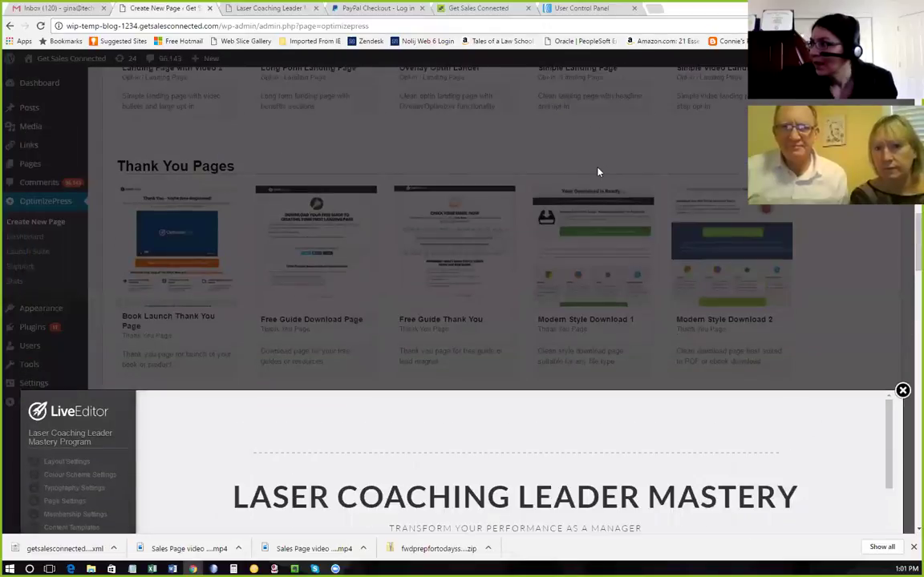
scroll(567, 262, "down", 10)
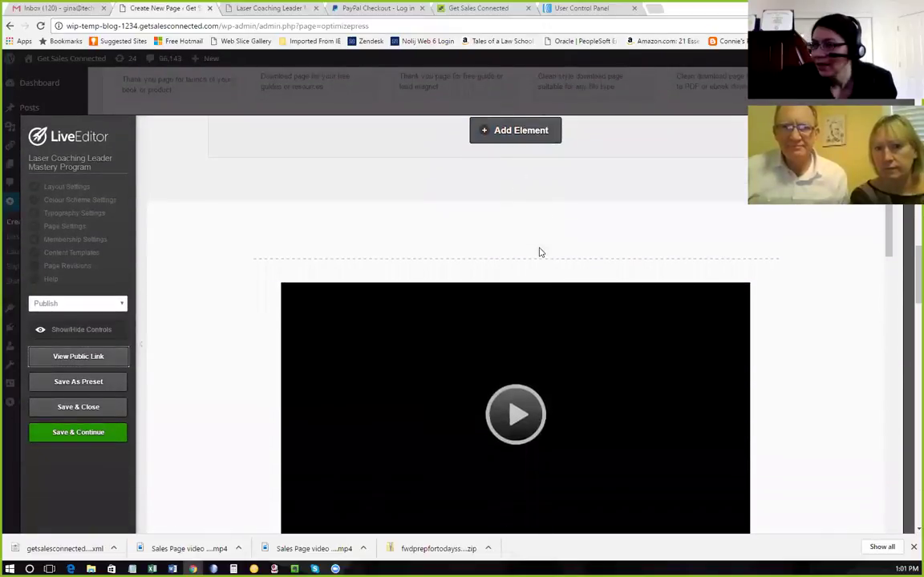
scroll(539, 252, "down", 3)
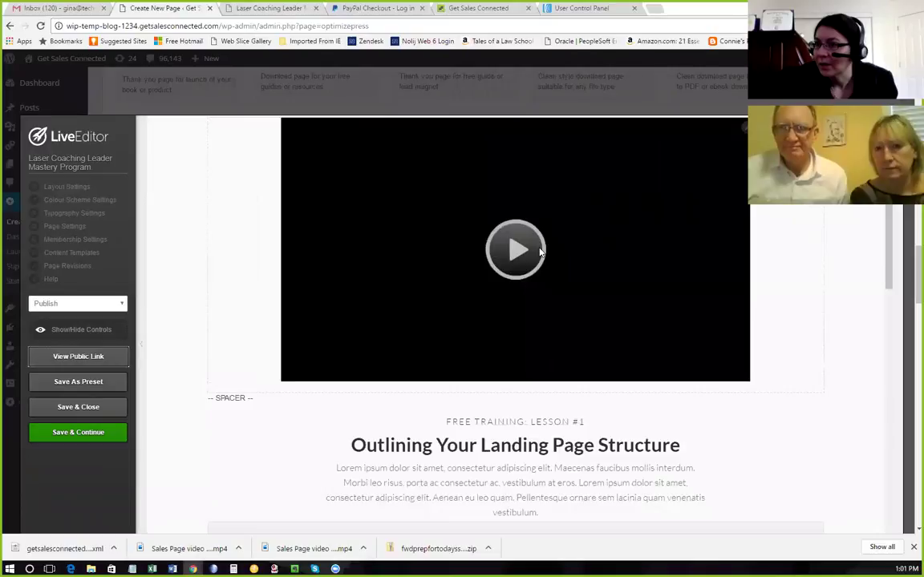
scroll(540, 252, "down", 6)
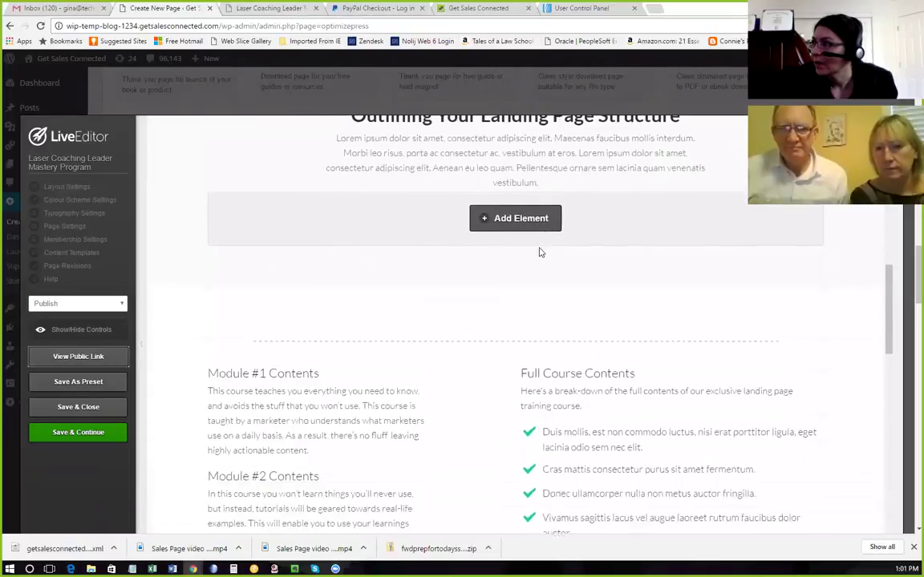
scroll(538, 253, "down", 5)
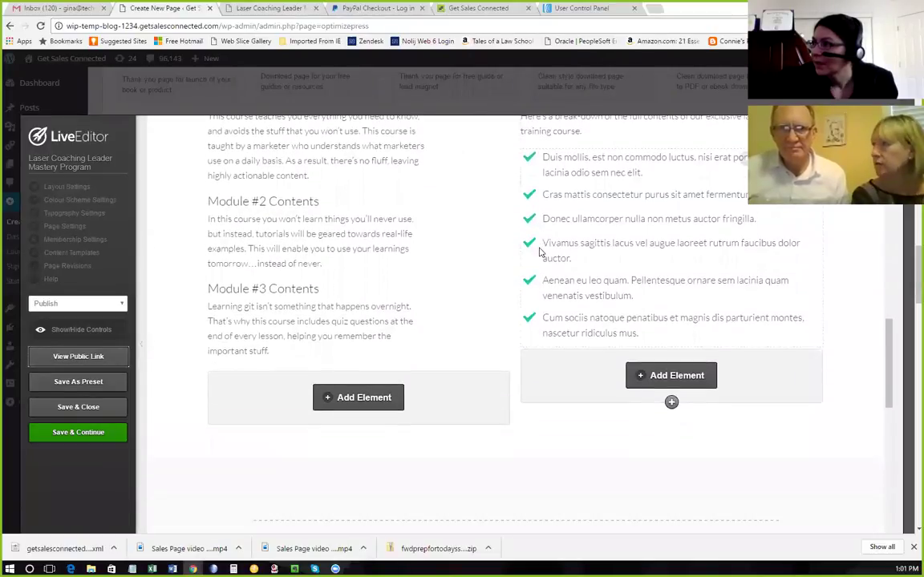
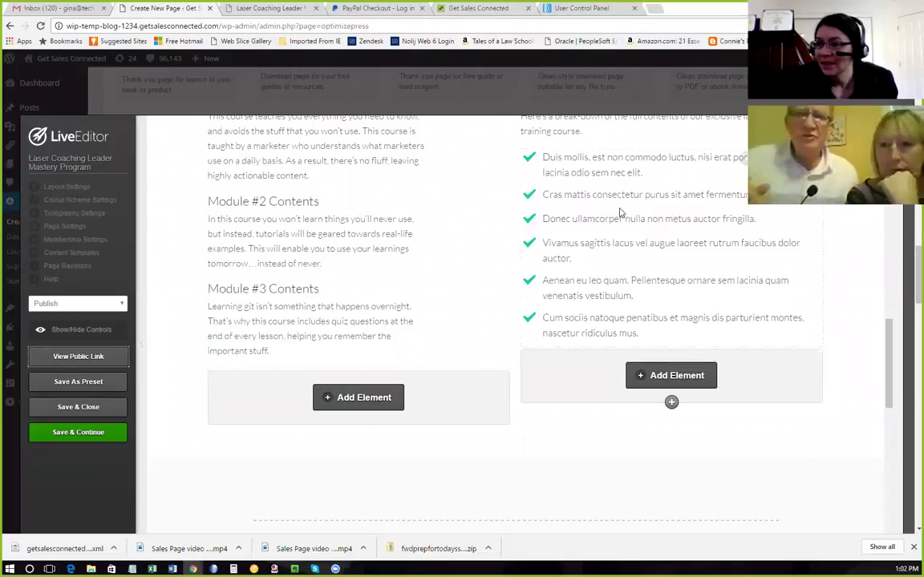
Bring the Headline.docx sales-copy document to the front in Word.
scroll(584, 230, "up", 5)
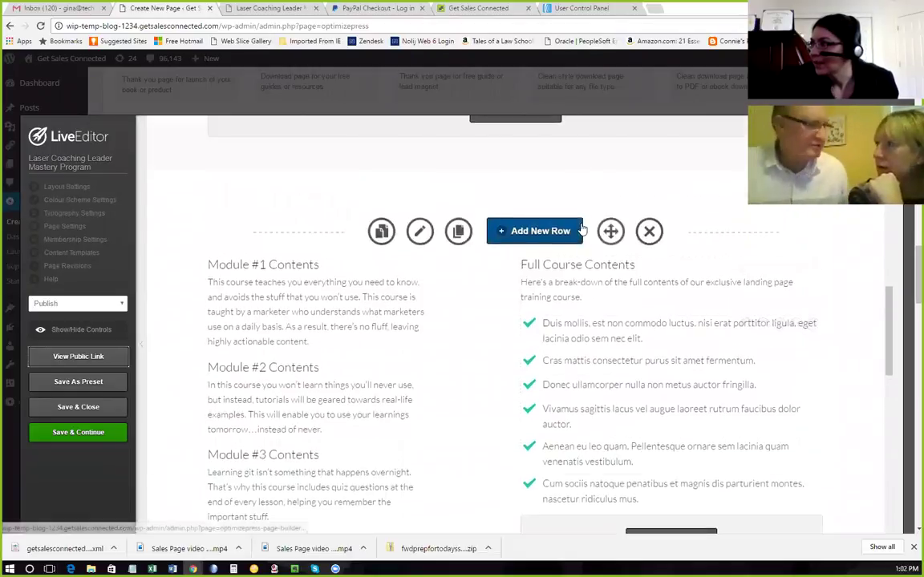
scroll(582, 230, "up", 3)
scroll(582, 225, "down", 1)
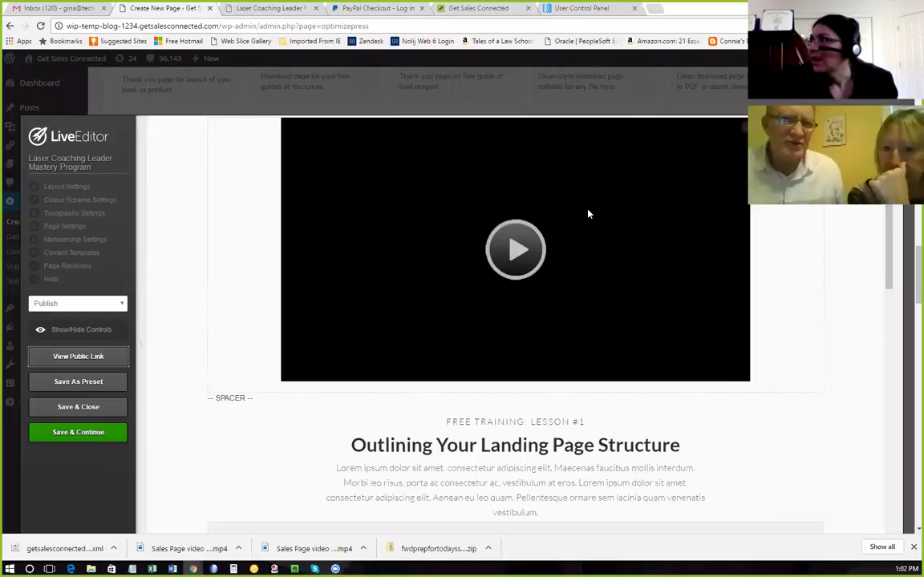
scroll(587, 214, "up", 5)
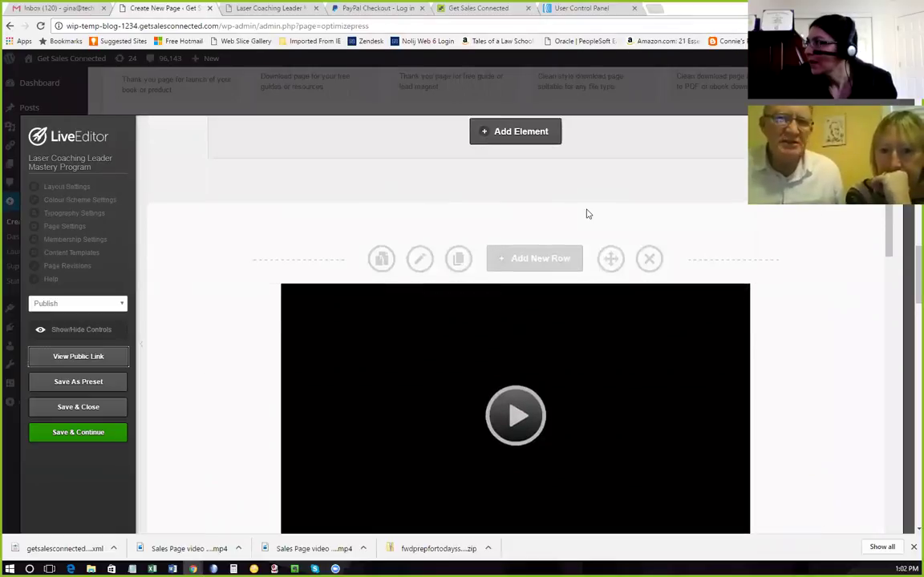
scroll(588, 208, "down", 4)
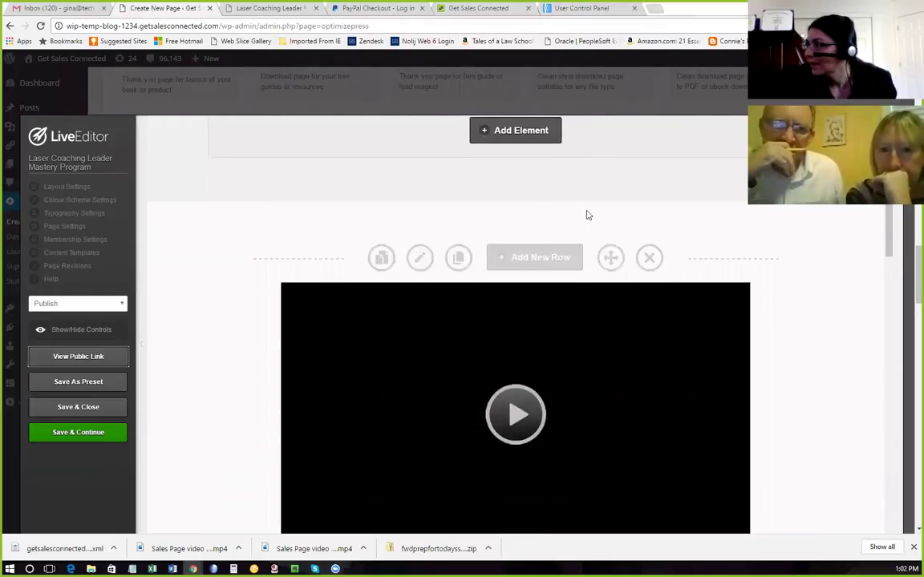
mouse_move(172, 568)
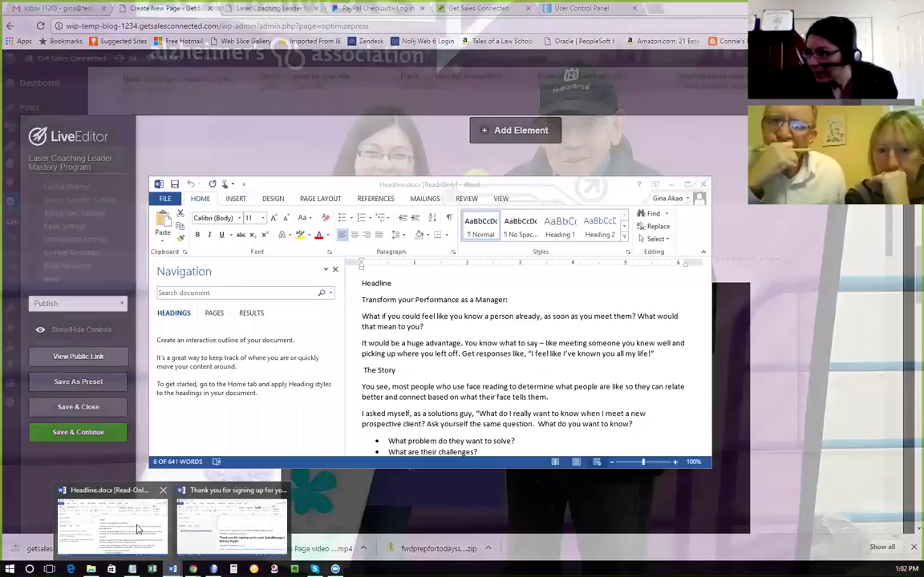
left_click(132, 513)
left_click(552, 351)
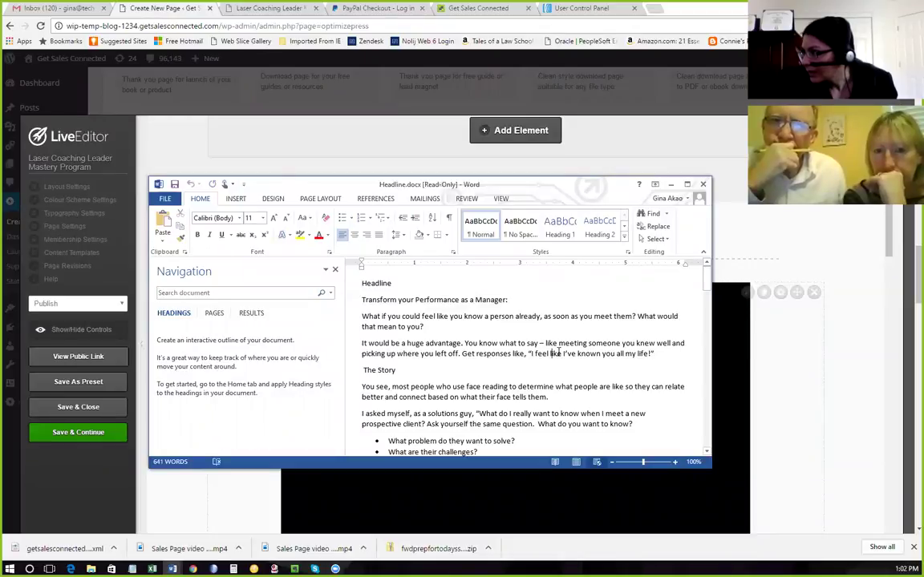
Review the '30 Minute Set the Stage' outline from Niche to Next Actions, then maximize the window.
scroll(558, 352, "down", 5)
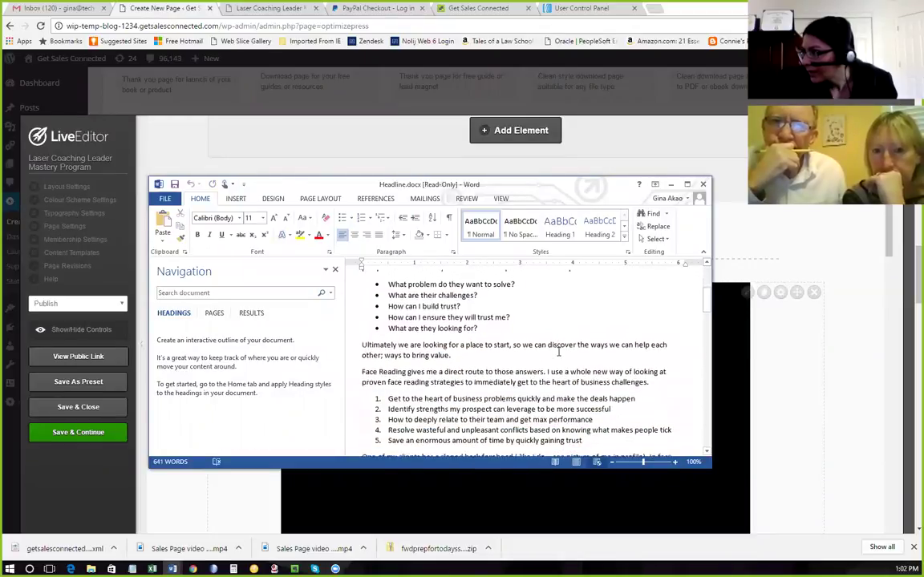
scroll(559, 351, "down", 1)
scroll(559, 352, "up", 1)
scroll(559, 351, "down", 3)
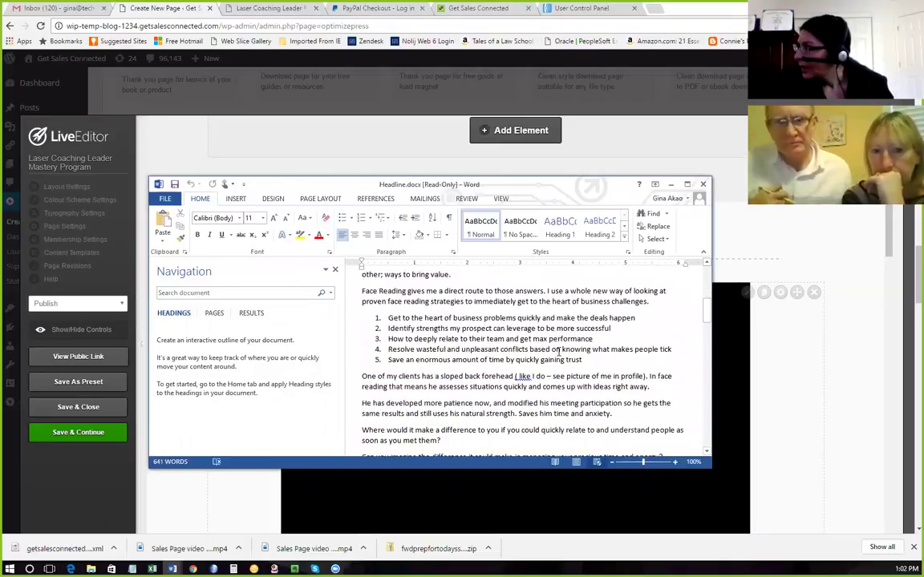
scroll(559, 352, "down", 5)
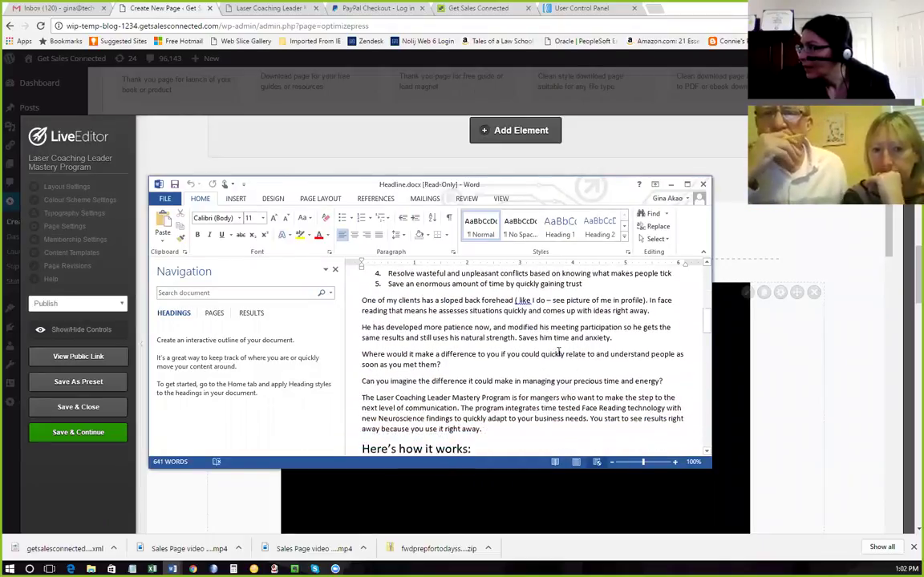
scroll(559, 351, "down", 5)
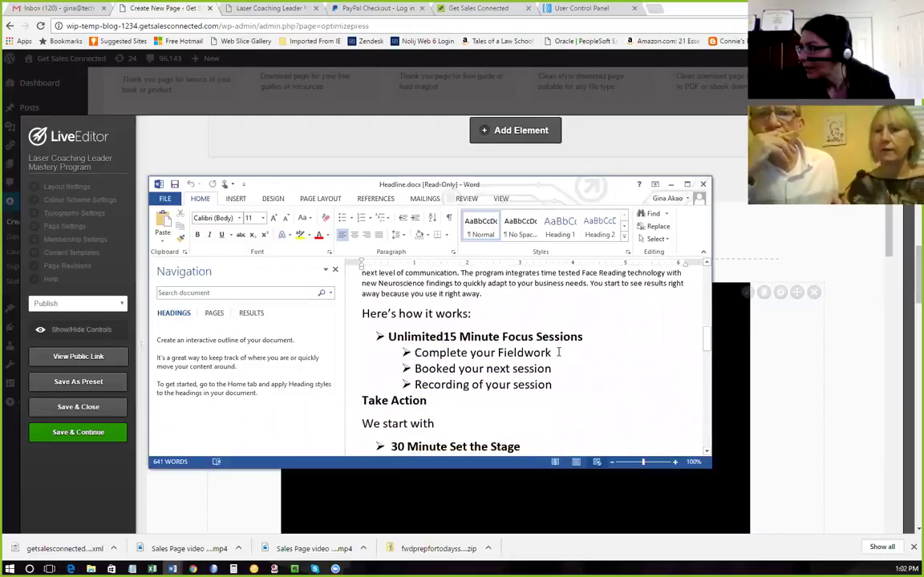
scroll(559, 351, "down", 2)
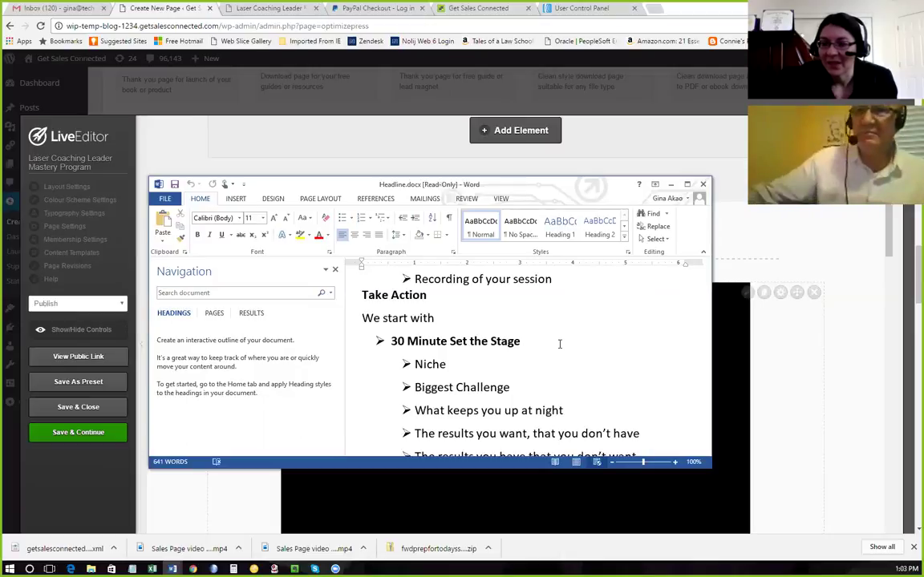
scroll(550, 347, "down", 1)
scroll(550, 348, "down", 4)
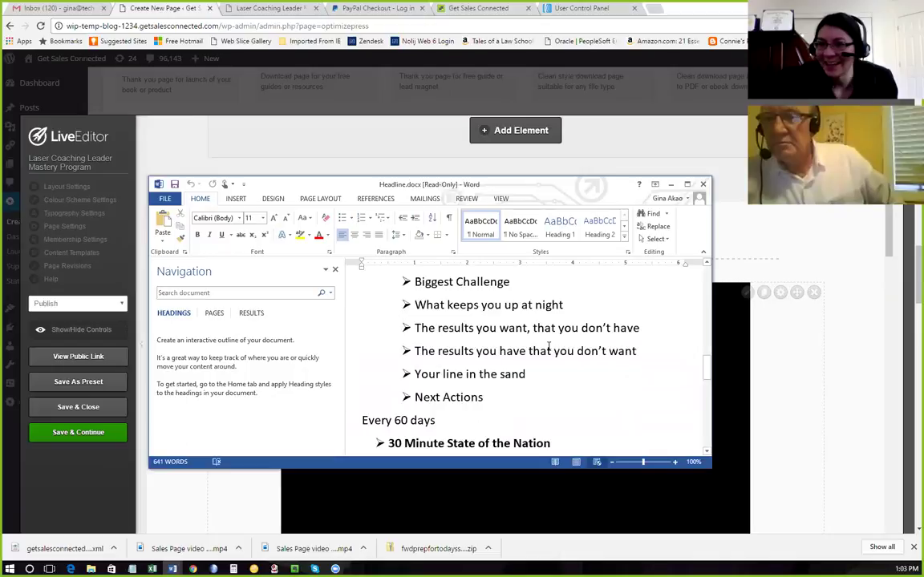
scroll(550, 347, "up", 3)
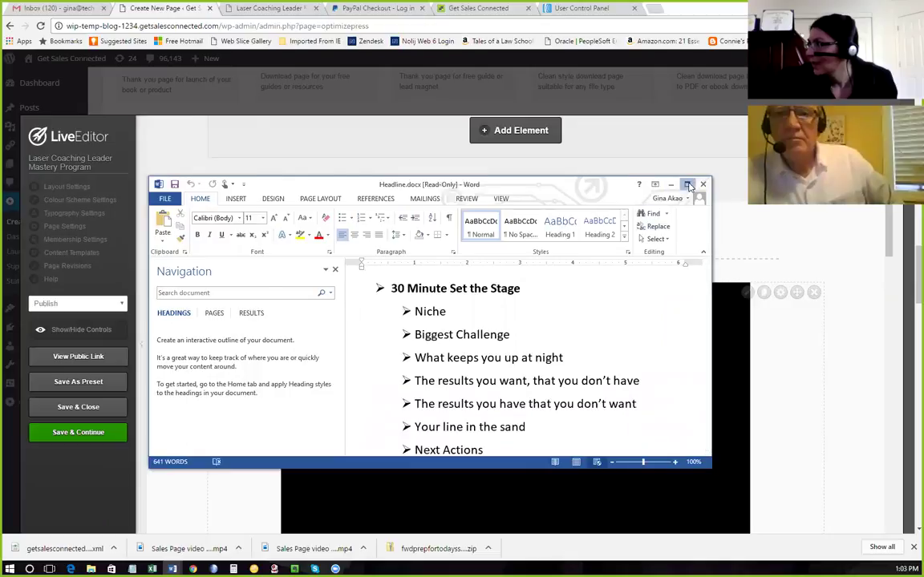
left_click(687, 186)
Review the maximized Headline.docx outline, then restore it to a window beside the LiveEditor page.
scroll(575, 300, "up", 5)
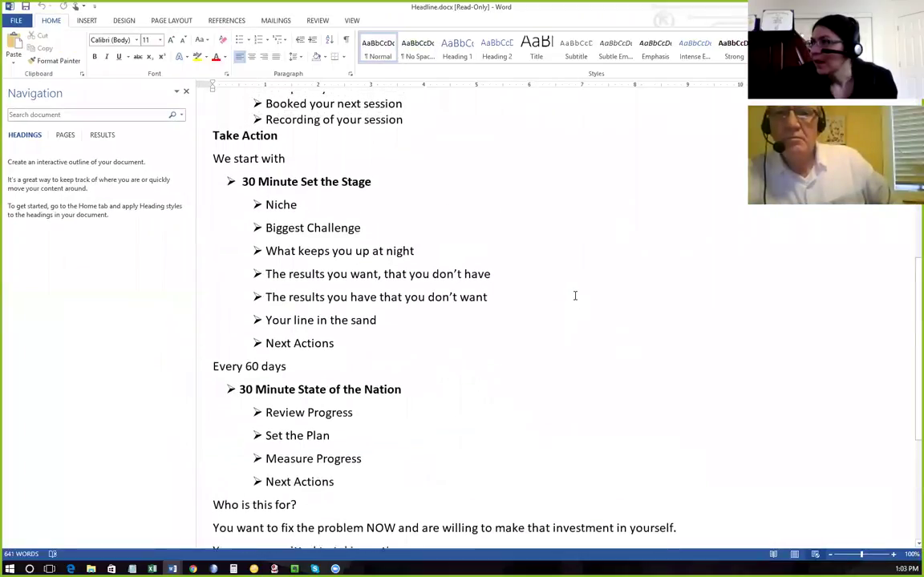
scroll(574, 295, "up", 2)
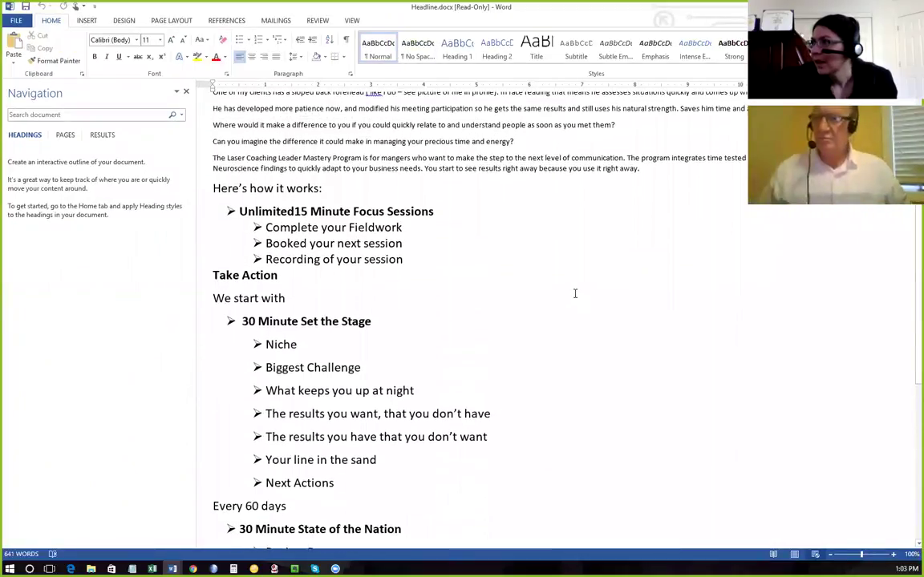
scroll(574, 294, "down", 2)
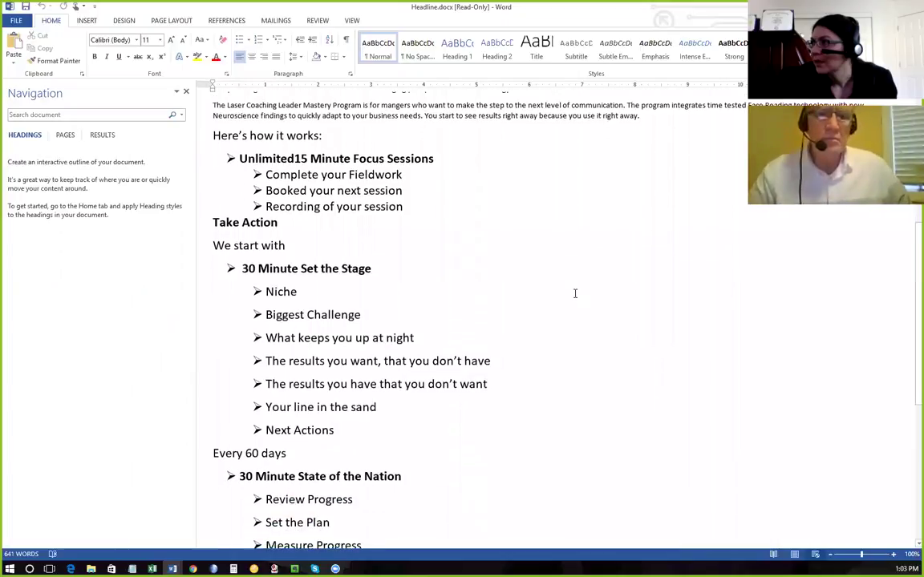
scroll(574, 293, "down", 7)
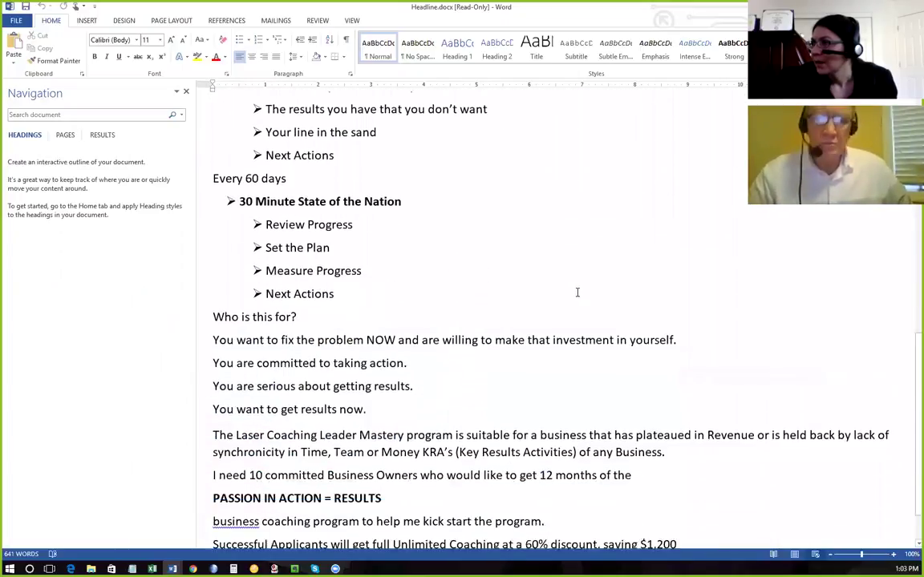
scroll(577, 293, "up", 6)
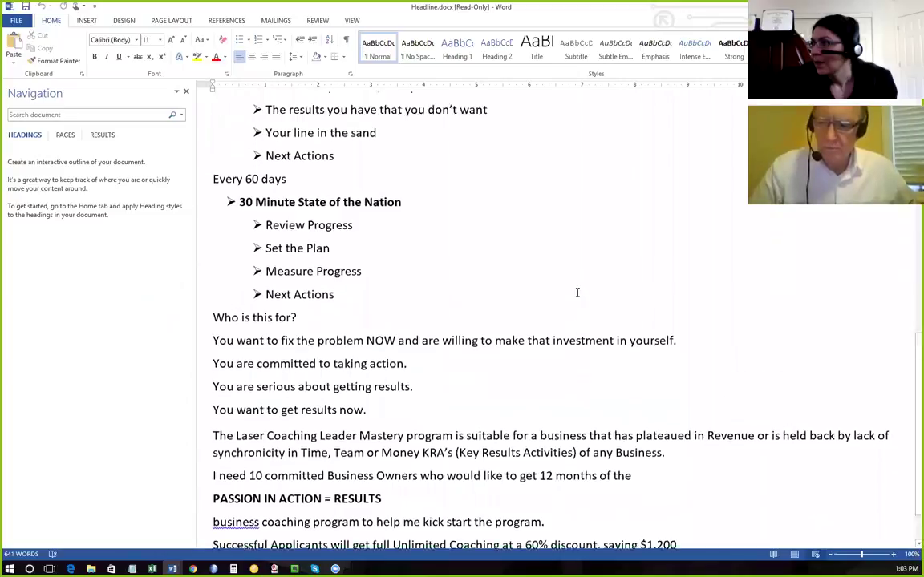
scroll(576, 292, "up", 12)
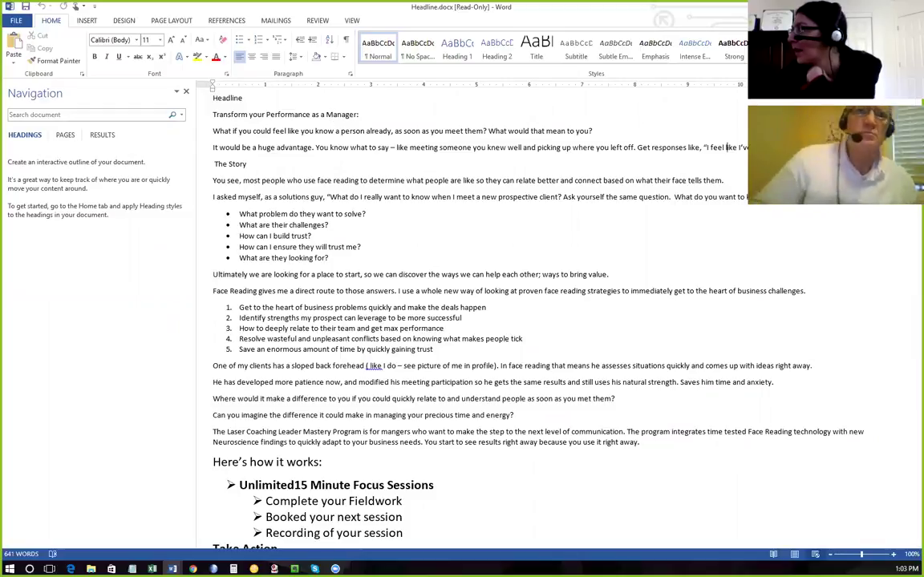
left_click(898, 7)
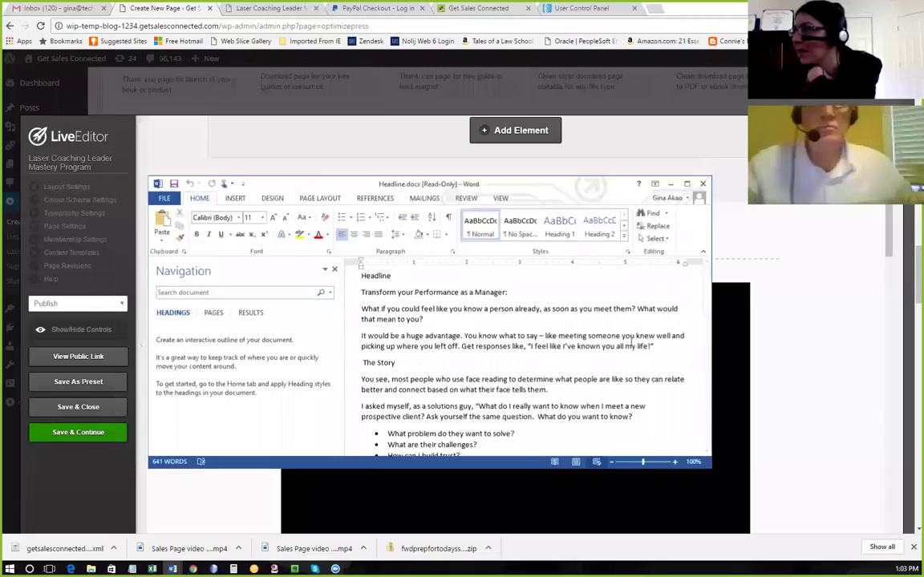
left_click(800, 222)
scroll(800, 222, "down", 3)
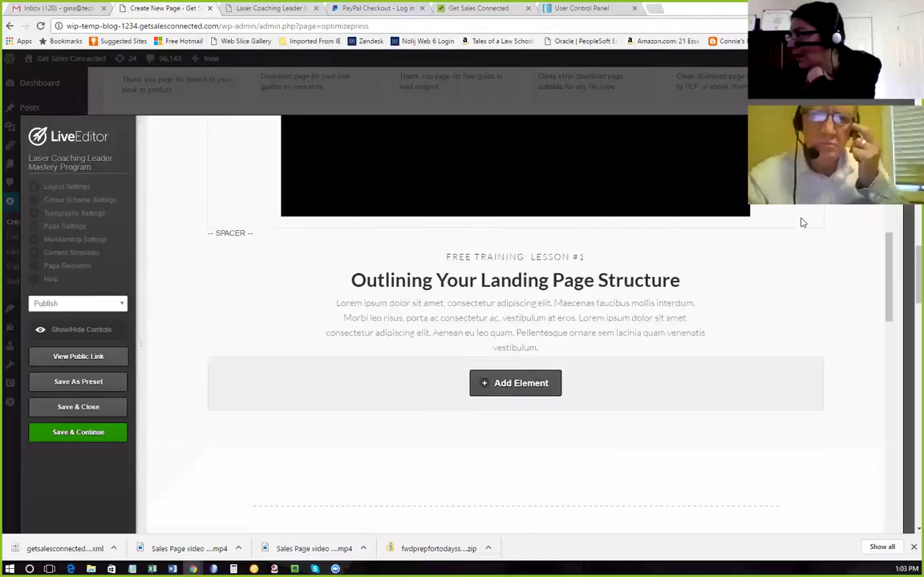
scroll(800, 222, "up", 1)
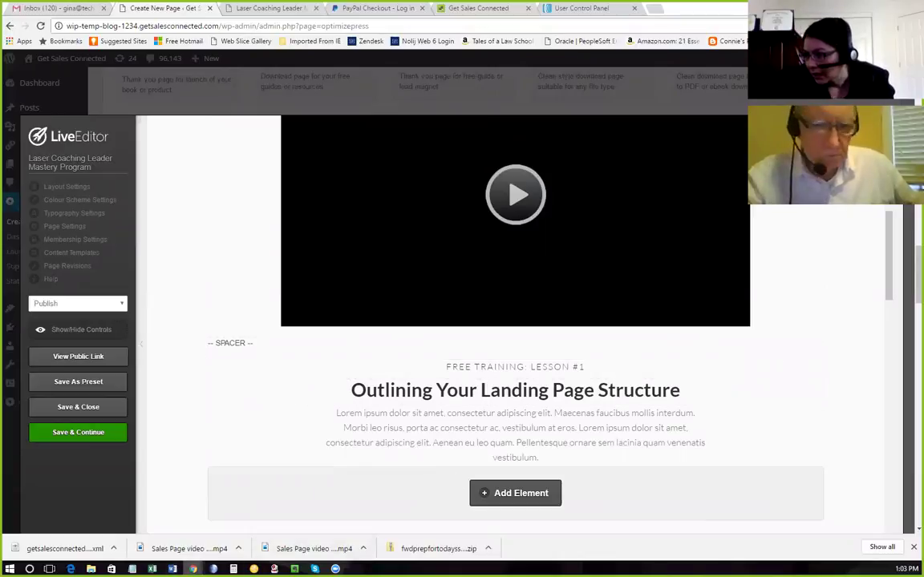
mouse_move(173, 569)
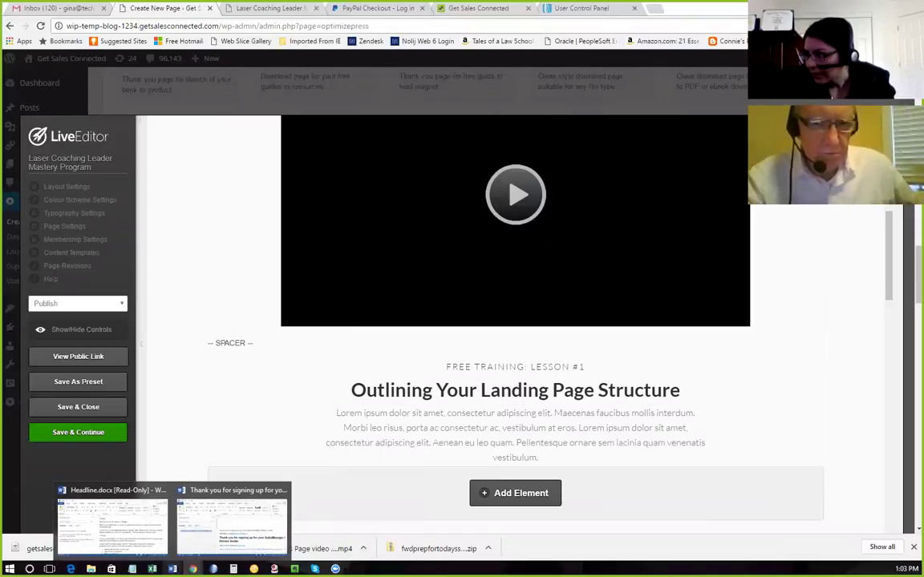
mouse_move(241, 536)
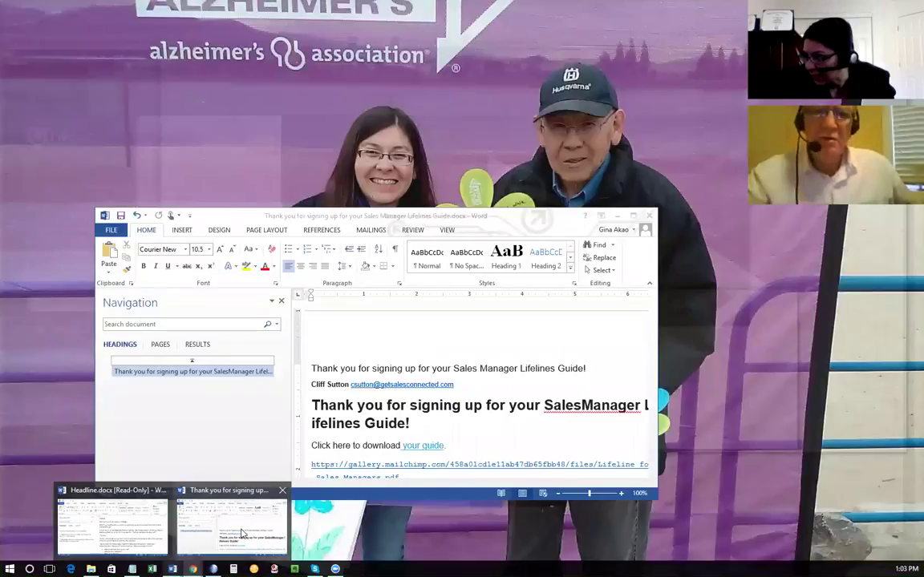
left_click(120, 525)
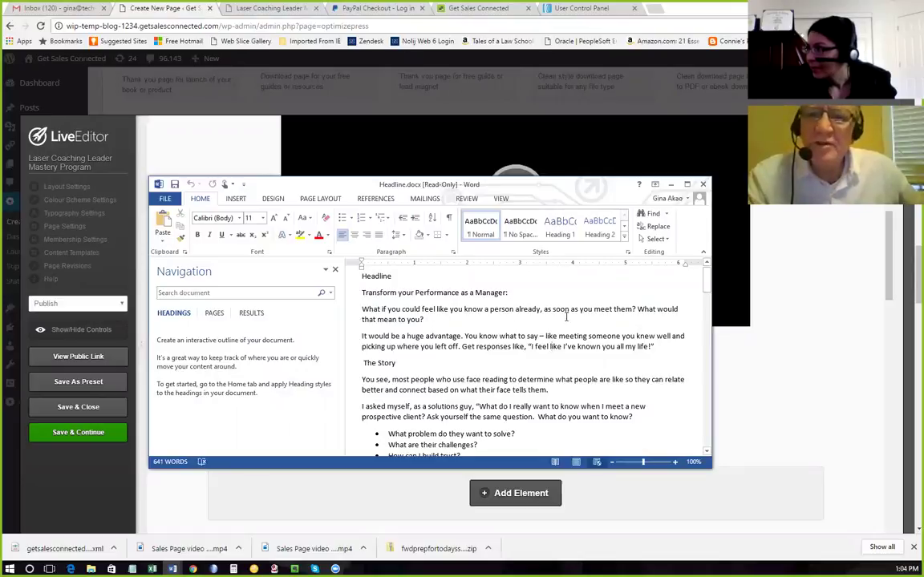
Paste the opening question sentence into Notepad as plain text, then open the headline's edit settings.
left_click_drag(638, 309, 361, 309)
key("ctrl+c")
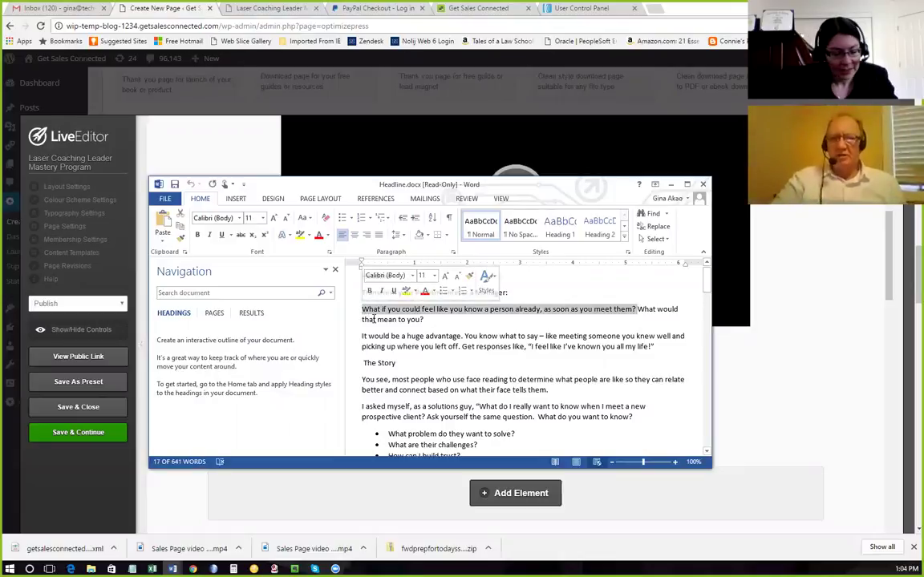
left_click(132, 568)
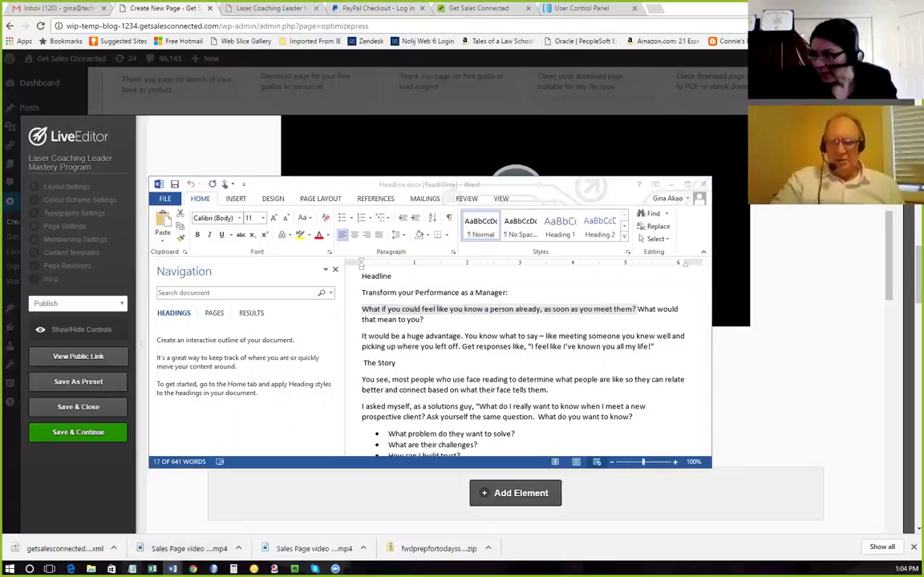
key("ctrl+v")
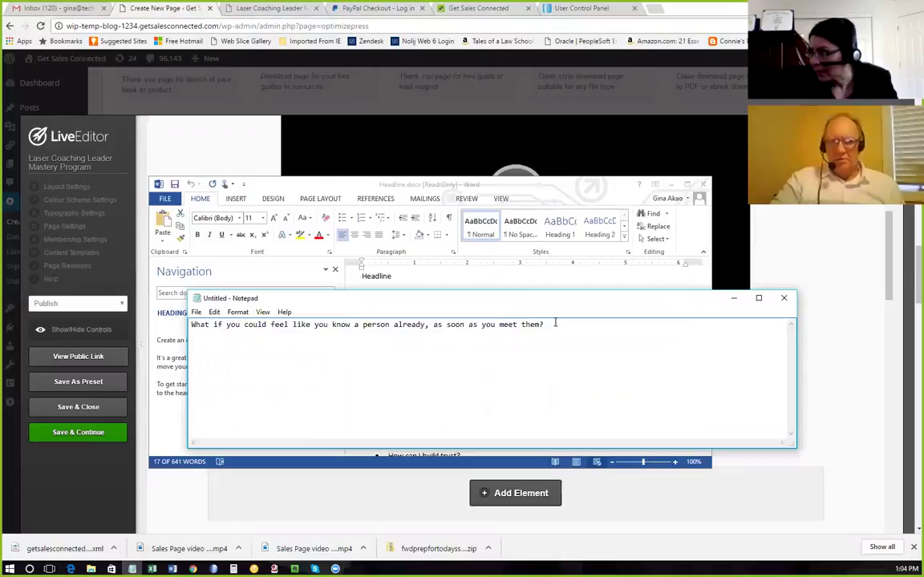
left_click_drag(545, 324, 192, 330)
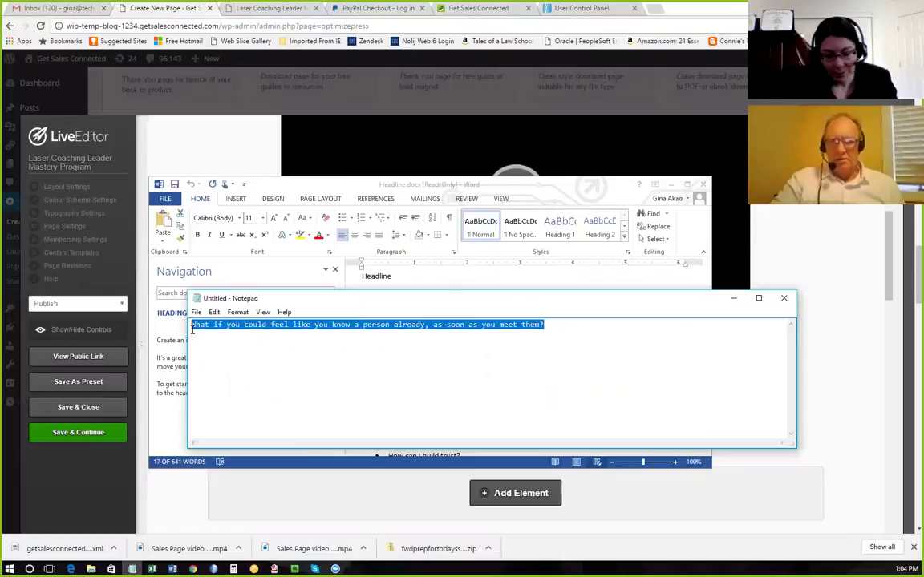
left_click(851, 322)
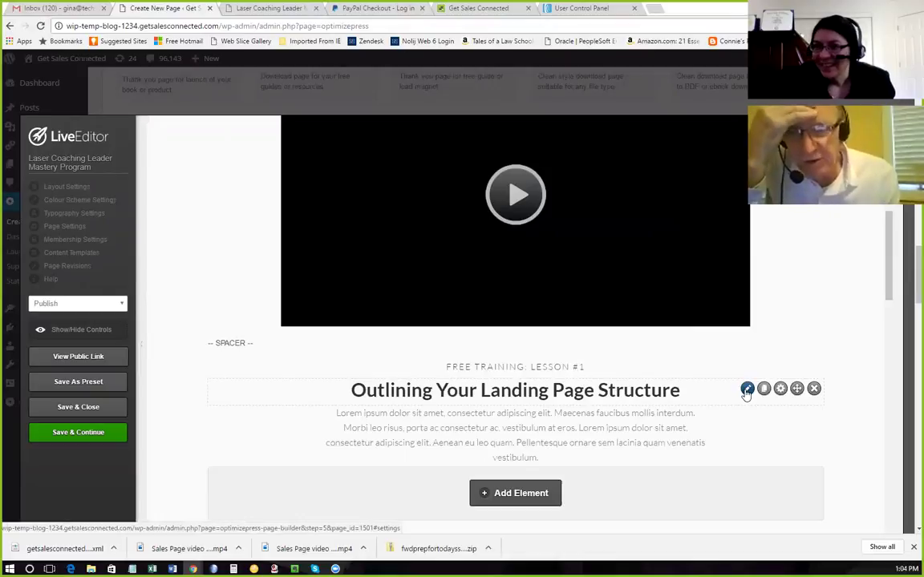
left_click(746, 389)
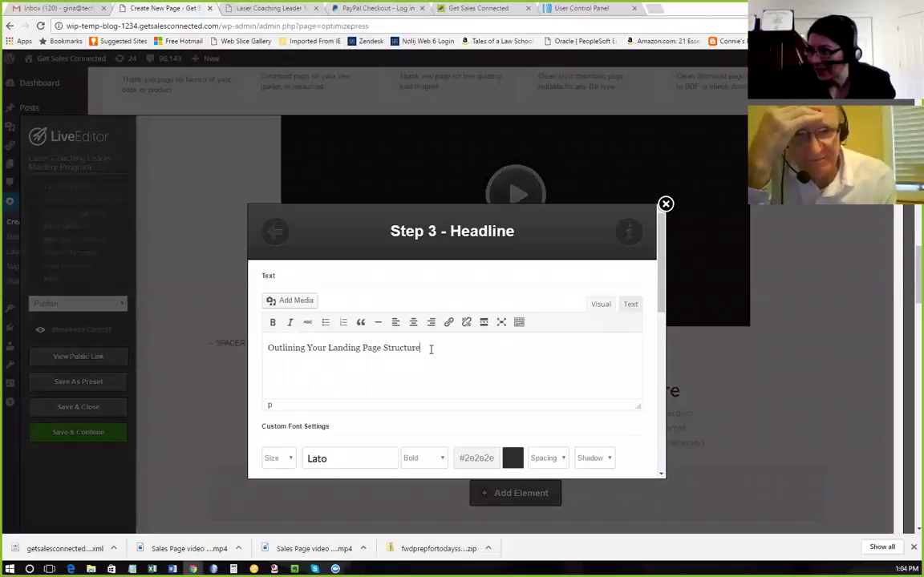
Replace the headline with the pasted question about knowing a person on meeting them.
left_click_drag(430, 349, 258, 352)
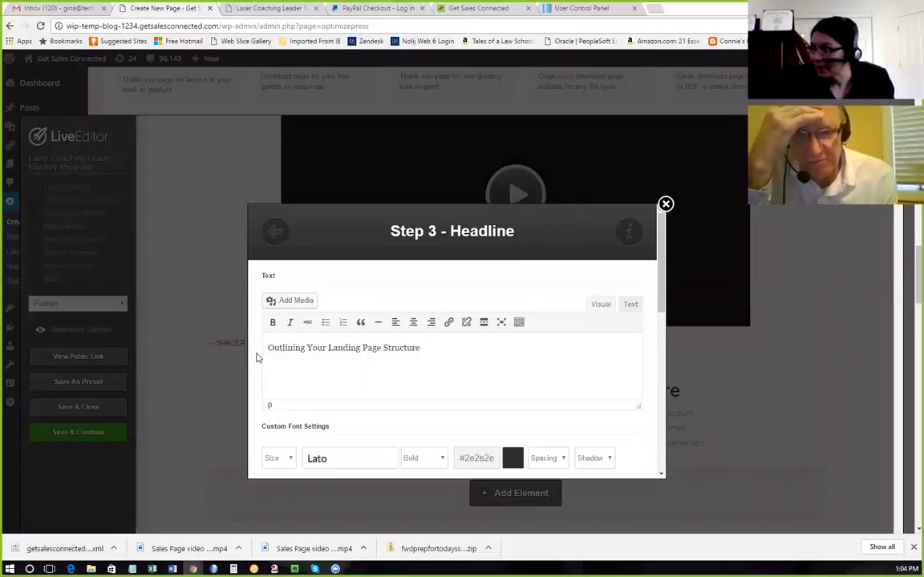
key("ctrl+v")
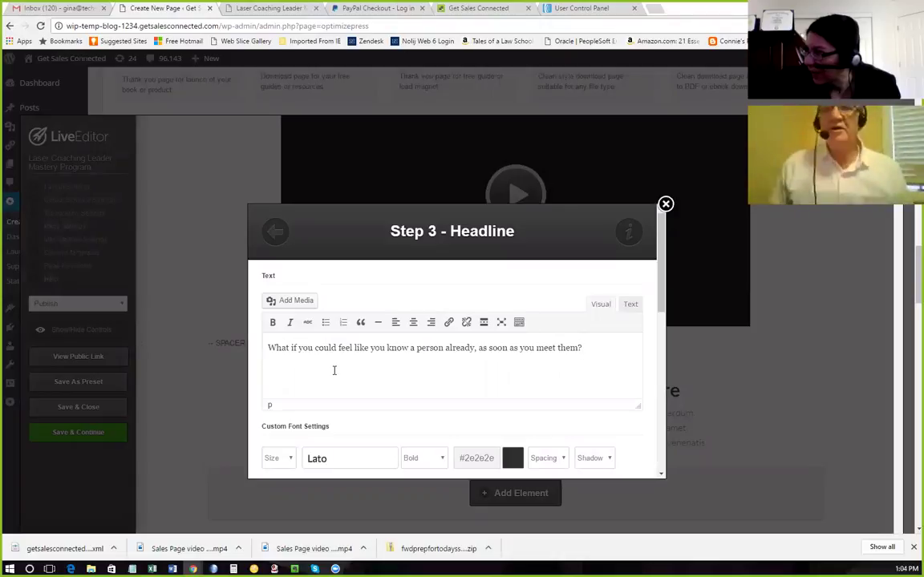
scroll(335, 371, "down", 3)
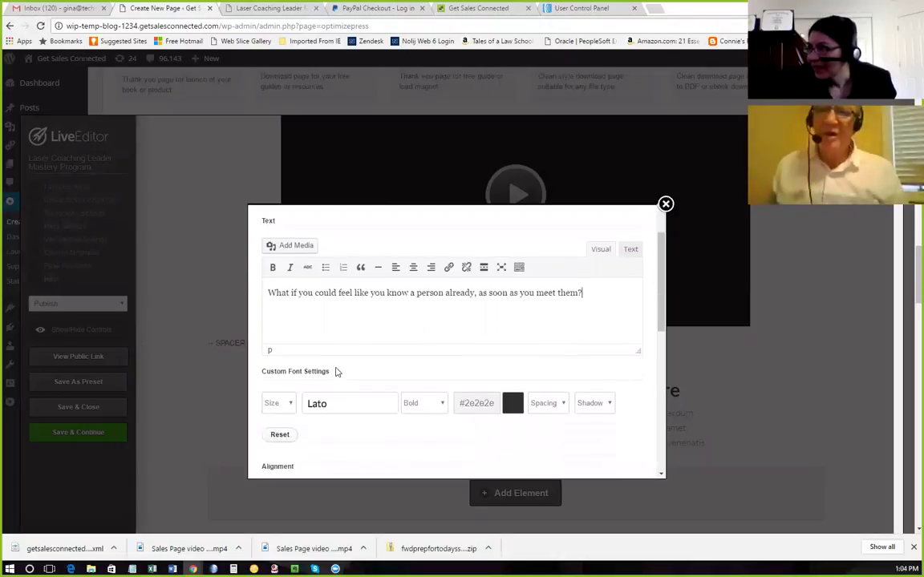
scroll(449, 374, "down", 5)
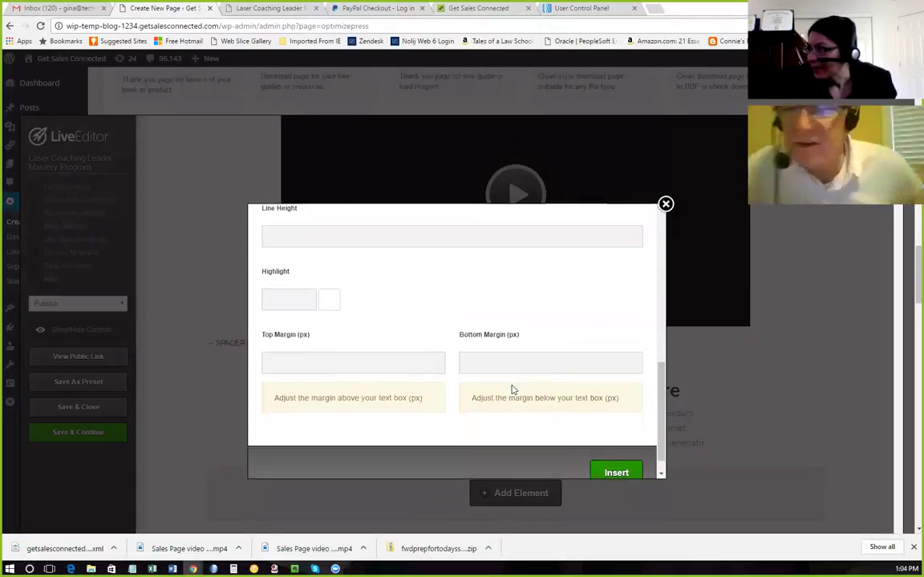
left_click(616, 397)
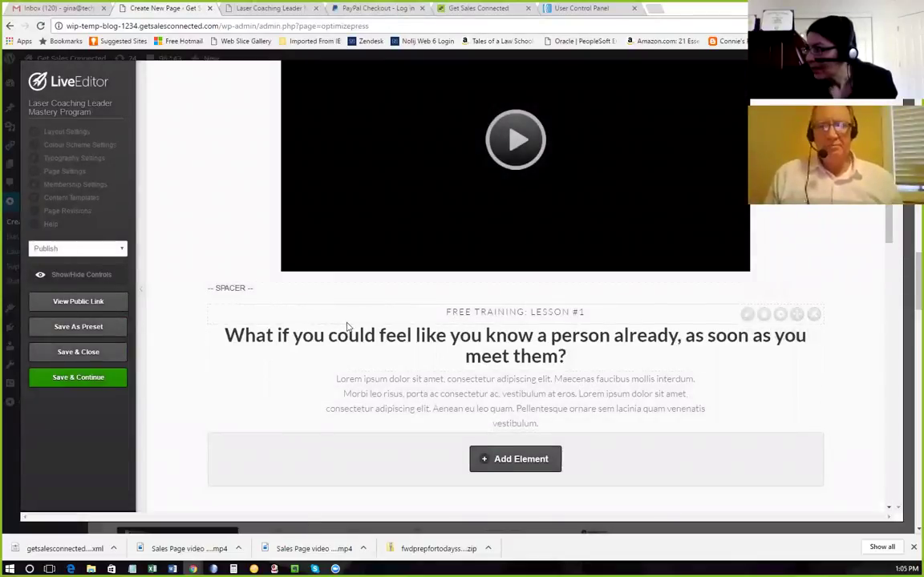
Delete the FREE TRAINING: LESSON #1 label element from the page.
left_click(814, 315)
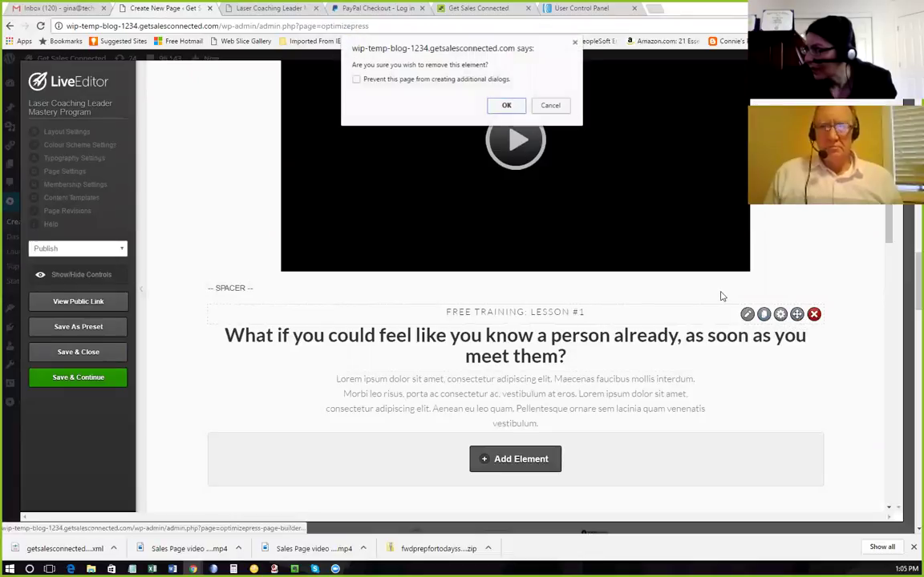
left_click(506, 107)
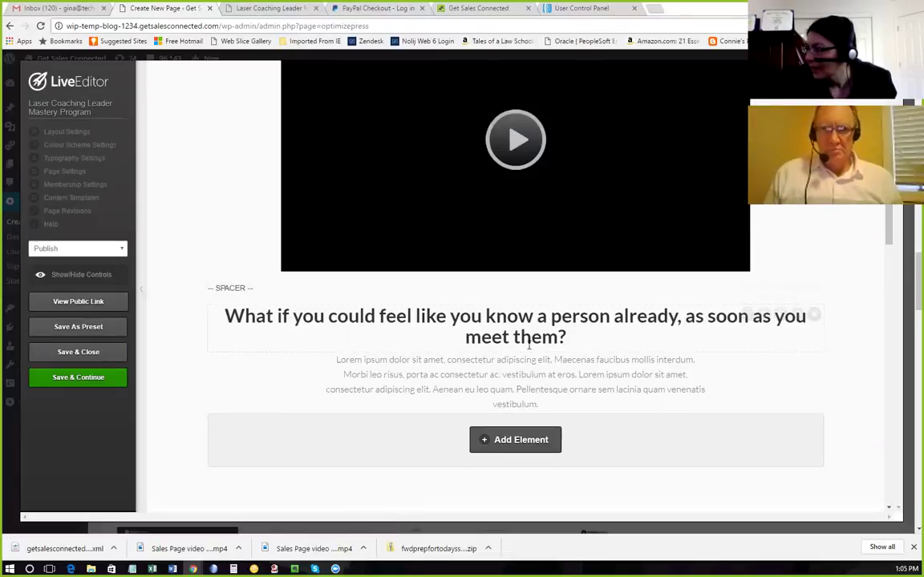
scroll(561, 337, "down", 1)
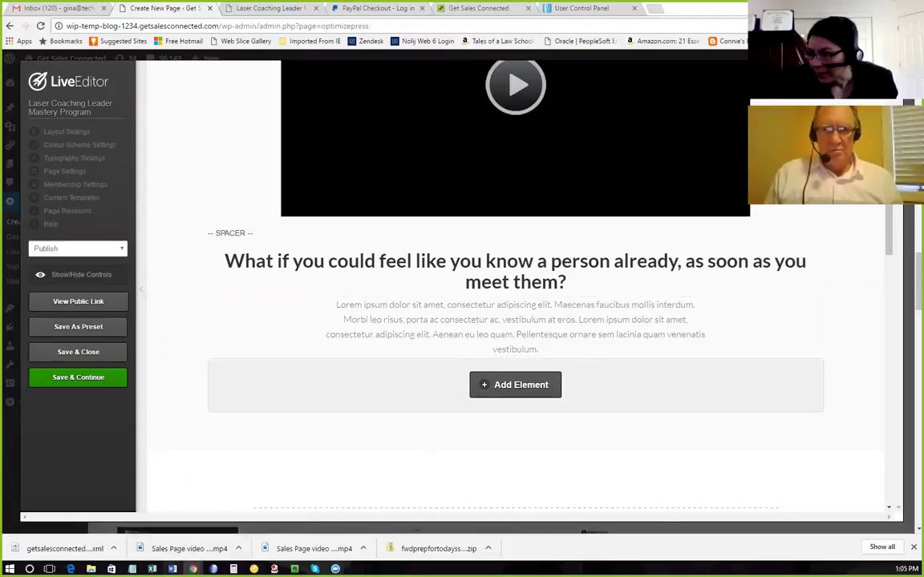
mouse_move(173, 568)
left_click(137, 529)
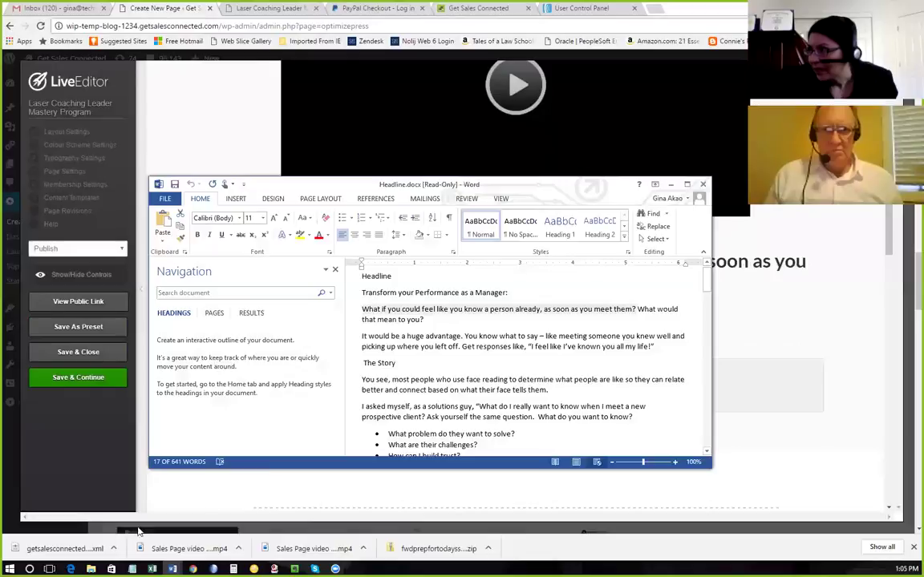
Select the copy following the headline question in Headline.docx and check the page editor.
left_click(646, 302)
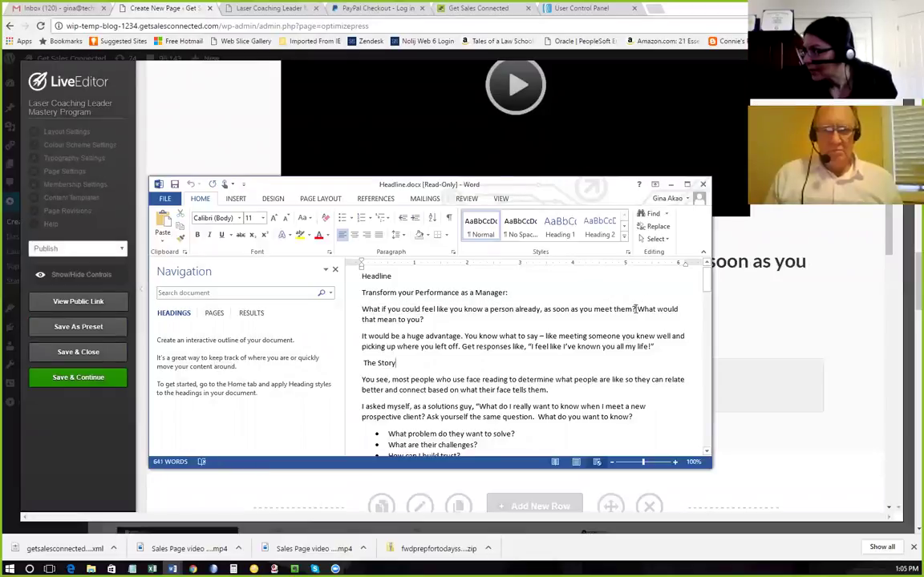
left_click_drag(638, 309, 623, 354)
scroll(620, 354, "down", 1)
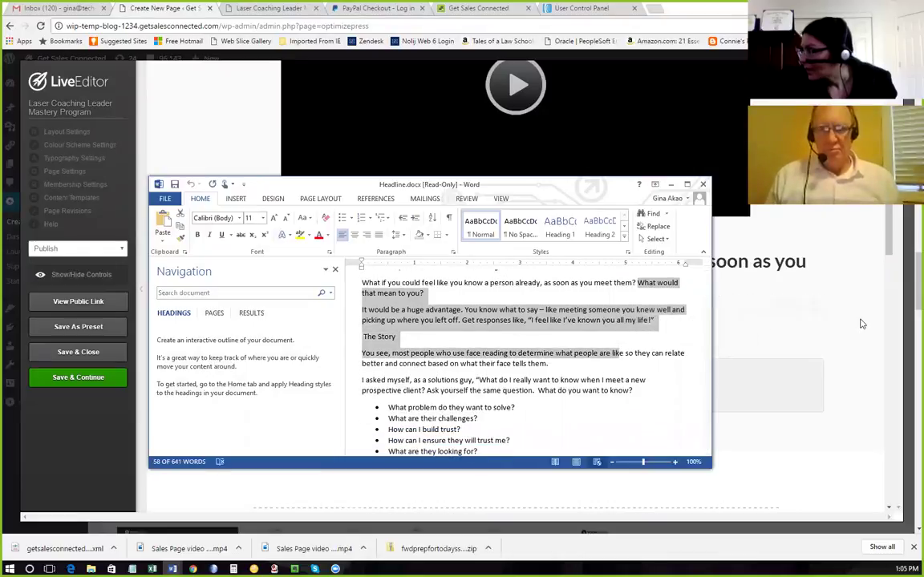
left_click(853, 252)
scroll(744, 324, "down", 5)
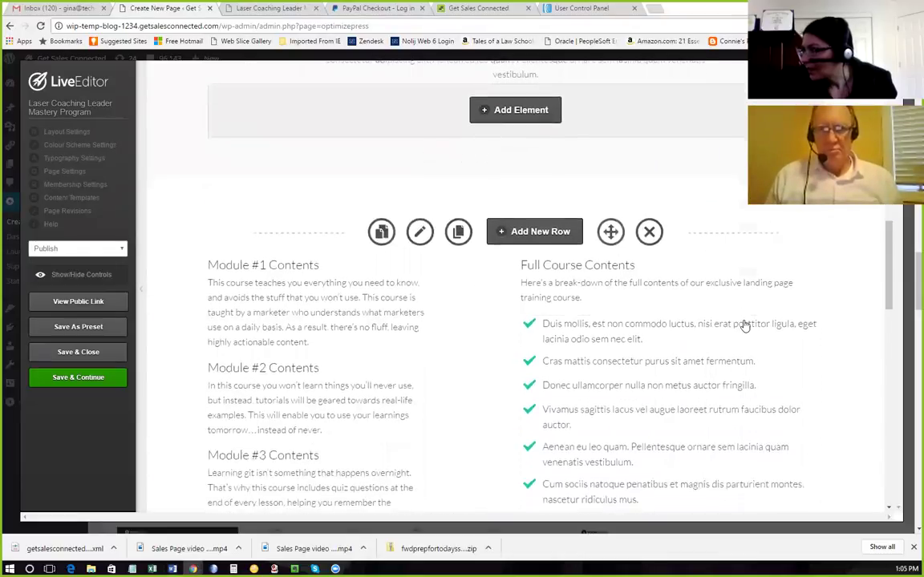
scroll(641, 327, "up", 3)
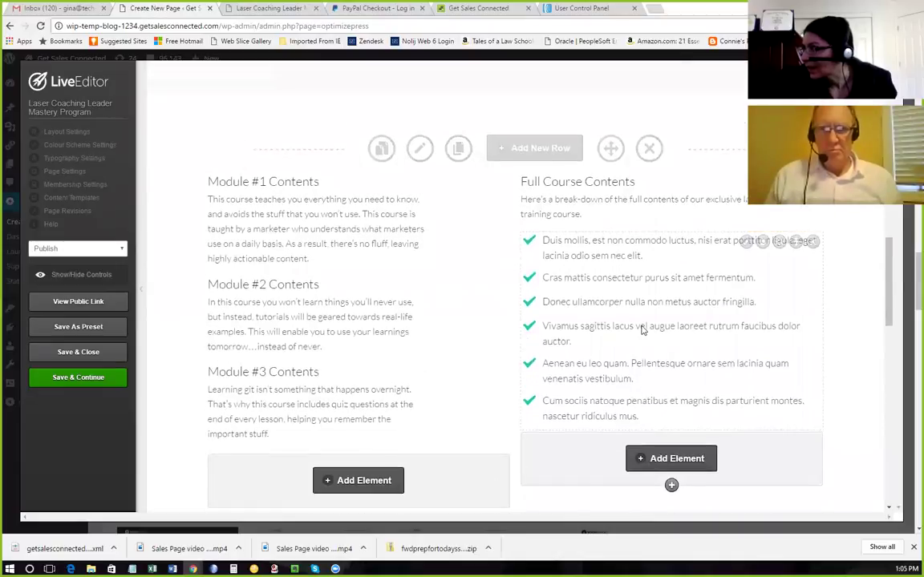
scroll(641, 325, "up", 1)
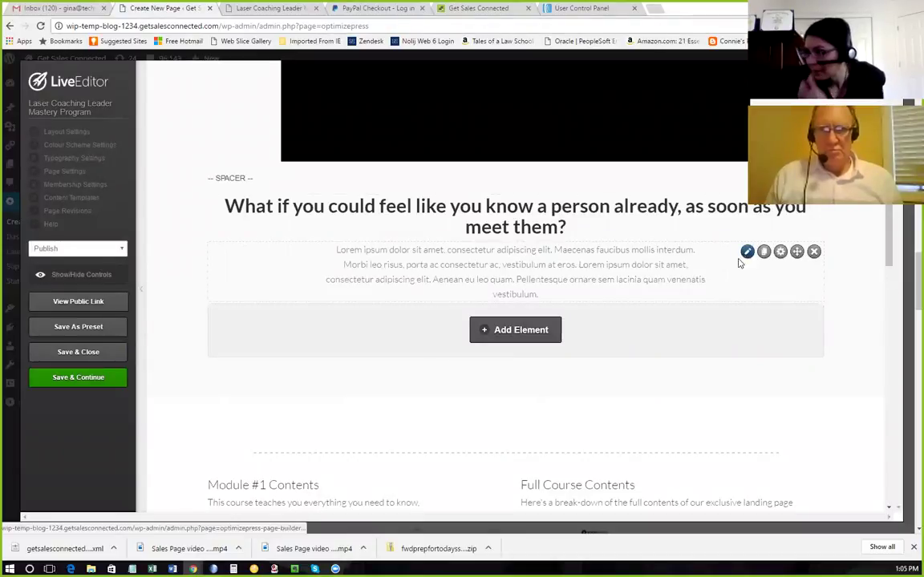
Copy the huge-advantage paragraph, The Story and its 'You see' paragraph through Notepad as plain text.
mouse_move(172, 569)
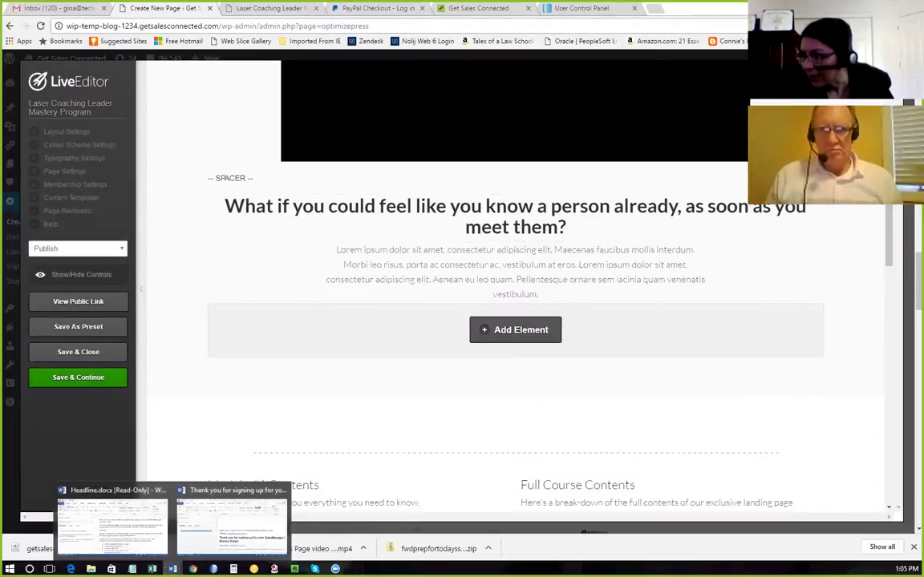
left_click(123, 524)
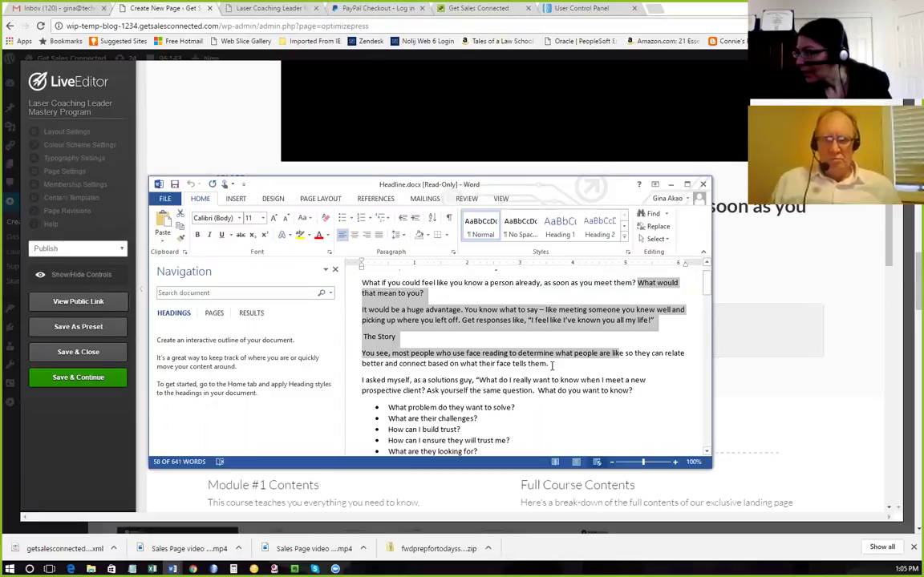
left_click_drag(550, 364, 361, 344)
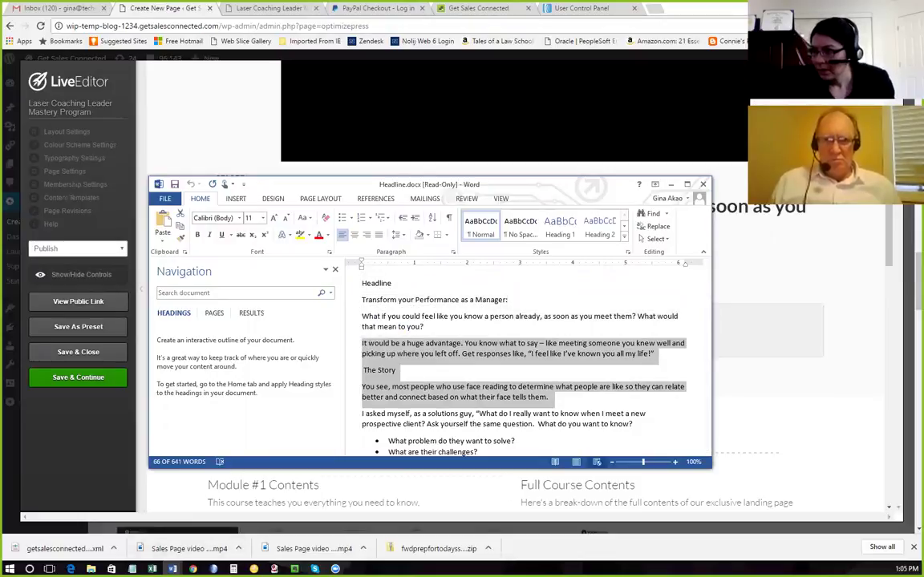
key("alt+Tab")
key("ctrl+v")
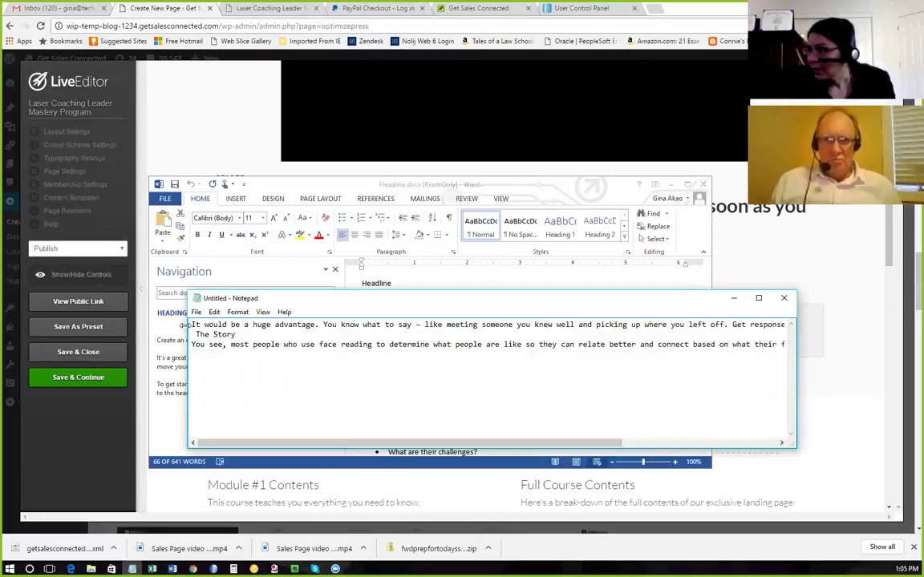
left_click_drag(190, 324, 769, 346)
key("ctrl+c")
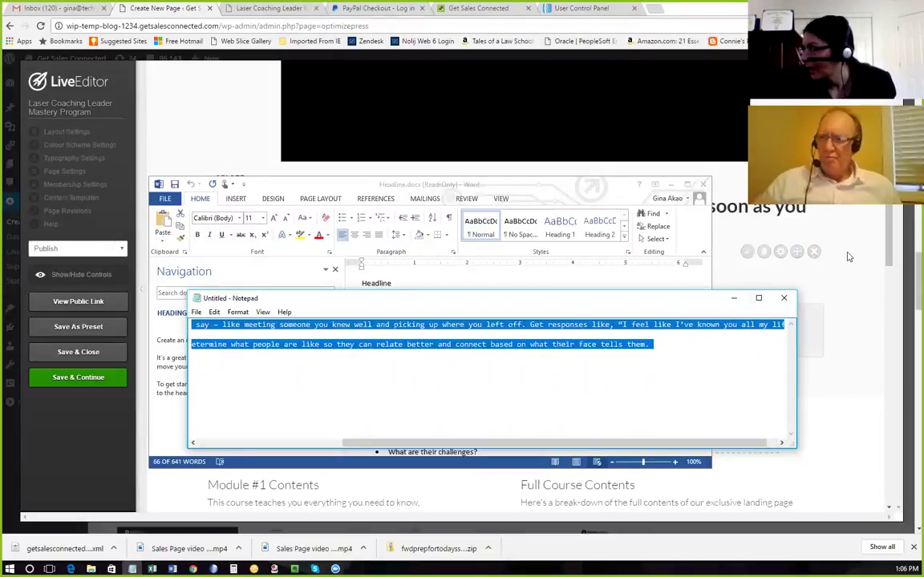
key("alt+Tab")
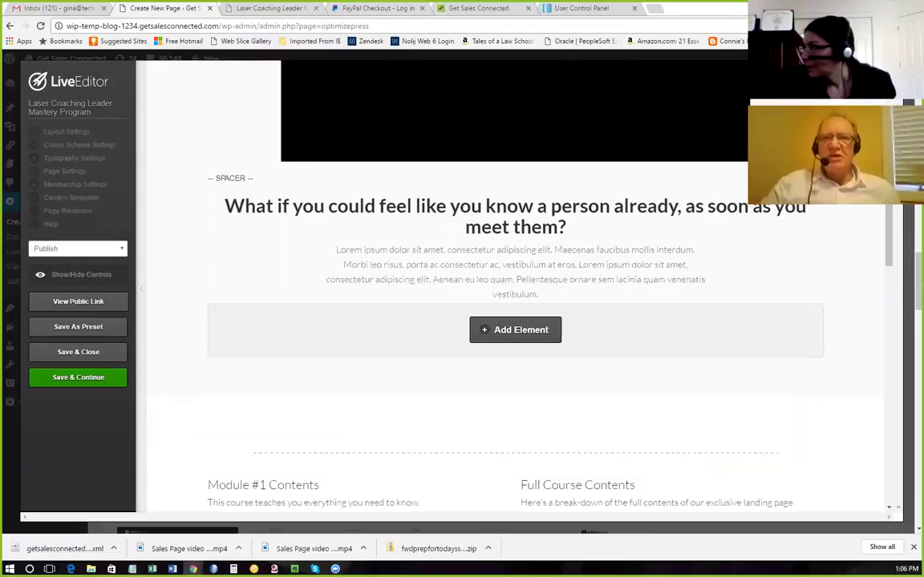
Replace the Lorem ipsum placeholder with the pasted paragraphs, adding a blank line before The Story.
left_click(747, 252)
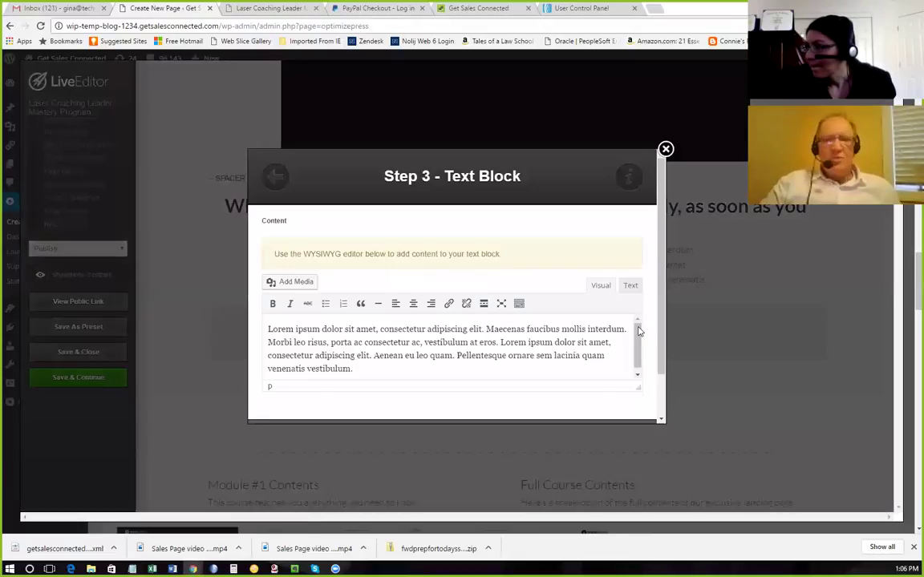
left_click_drag(353, 369, 263, 324)
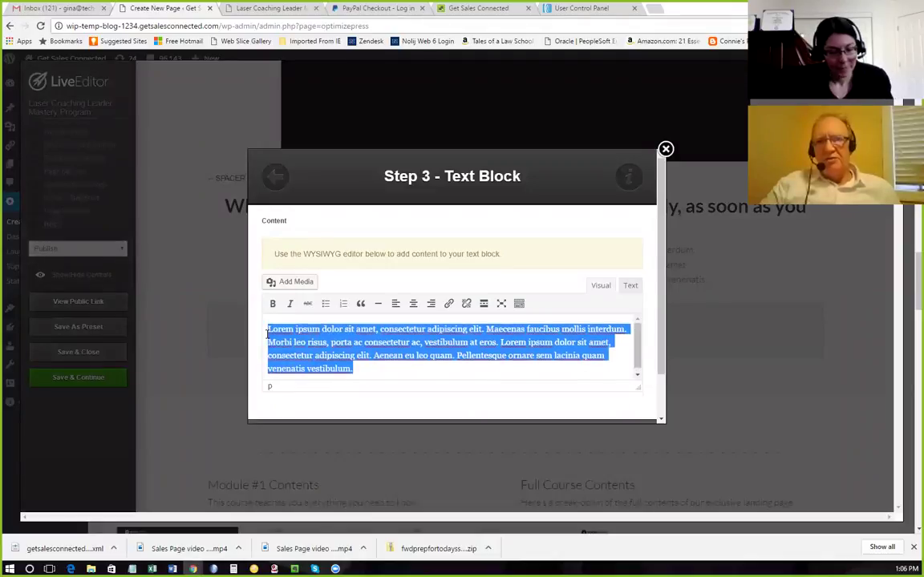
key("ctrl+v")
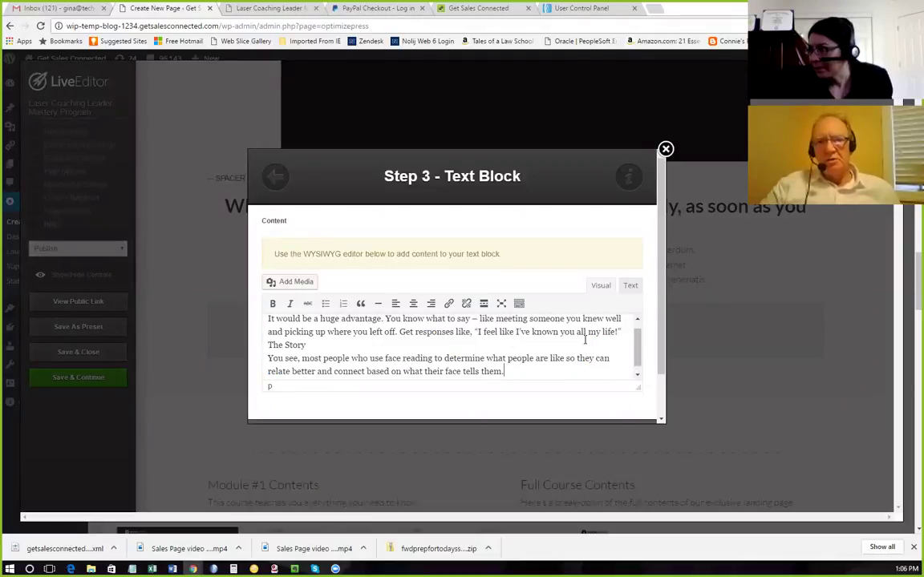
left_click(620, 332)
key("Return")
Bold The Story heading, add spacing after it, and insert the updated text block.
left_click_drag(304, 367, 266, 367)
left_click(273, 303)
left_click(329, 343)
scroll(353, 355, "down", 2)
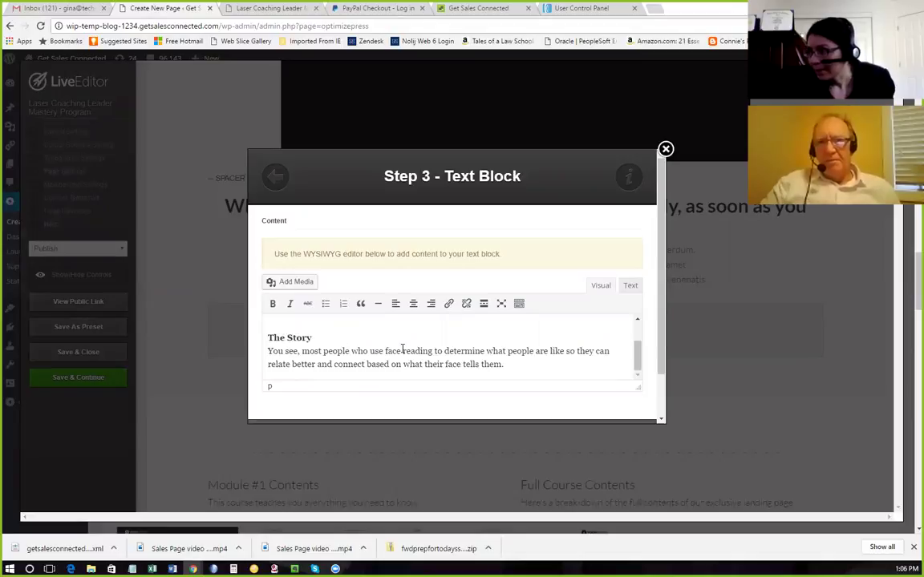
key("Return")
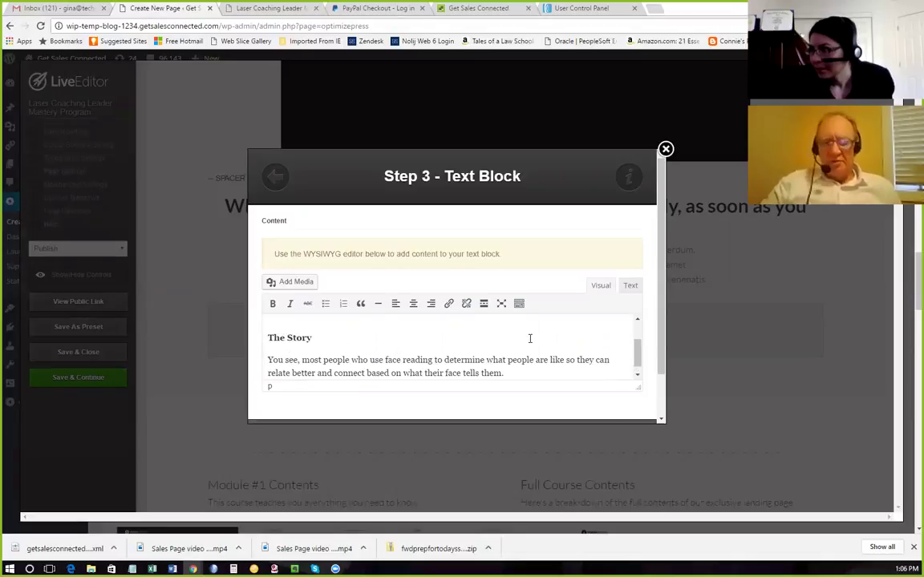
scroll(531, 341, "down", 2)
left_click(501, 394)
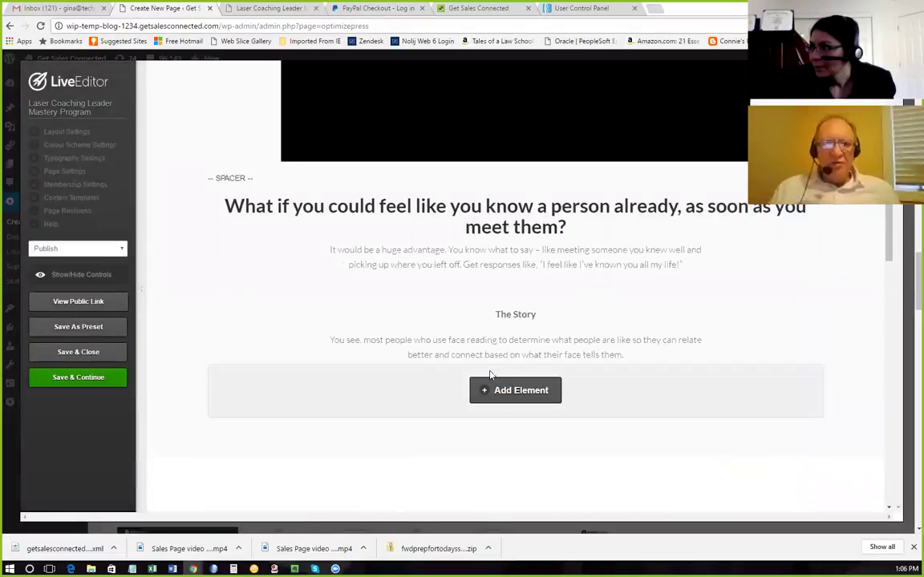
scroll(493, 371, "down", 2)
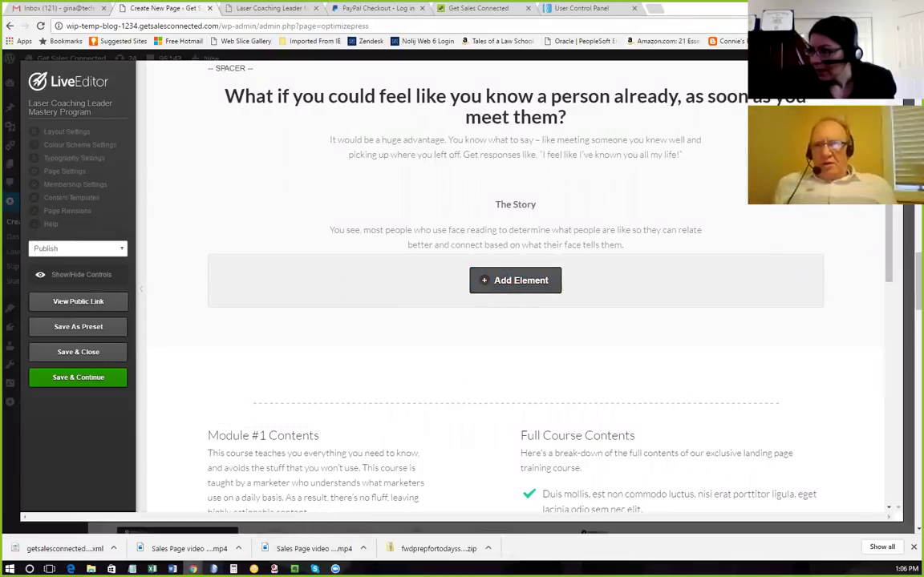
mouse_move(173, 568)
left_click(121, 526)
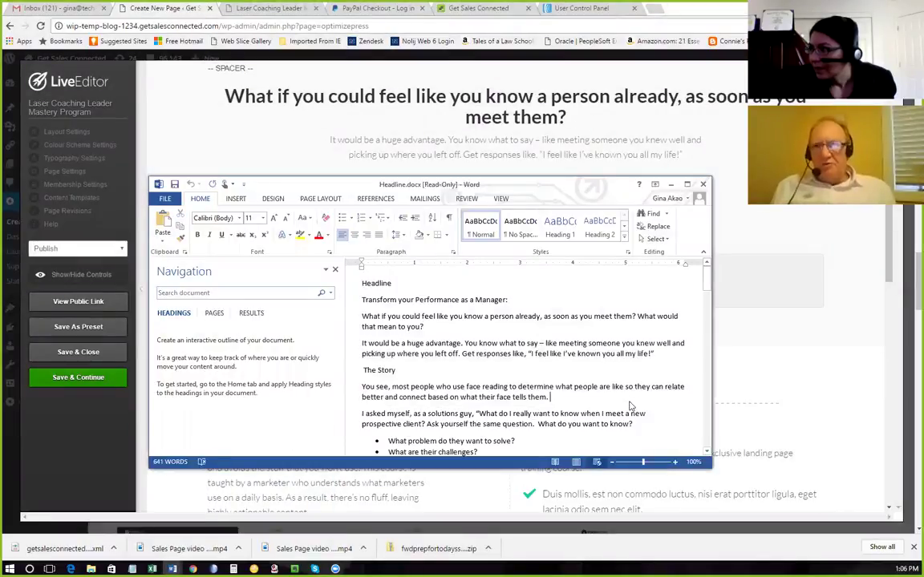
Copy the 'I asked myself, as a solutions guy' paragraph from Word into Notepad as plain text.
scroll(630, 406, "down", 1)
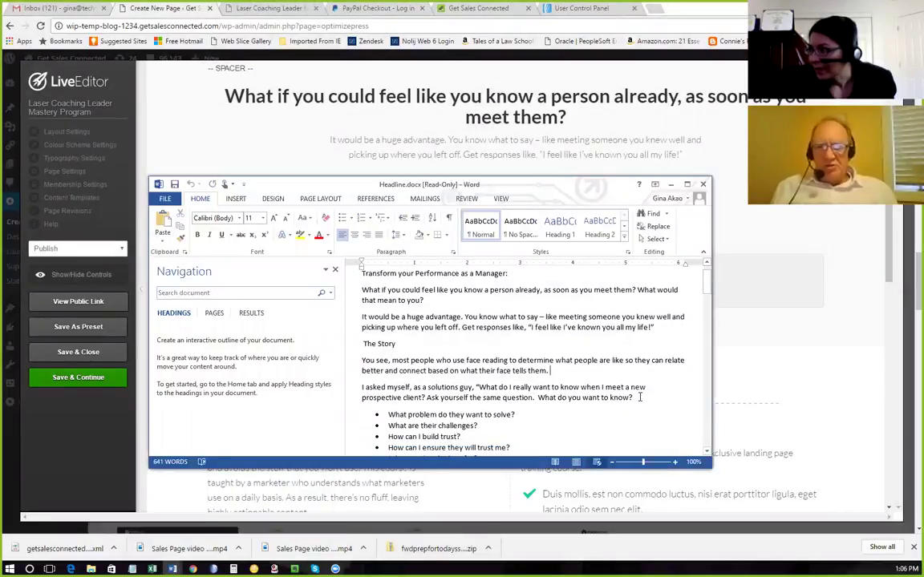
scroll(639, 397, "down", 1)
left_click_drag(639, 373, 353, 366)
key("ctrl+c")
key("alt+Tab")
key("ctrl+v")
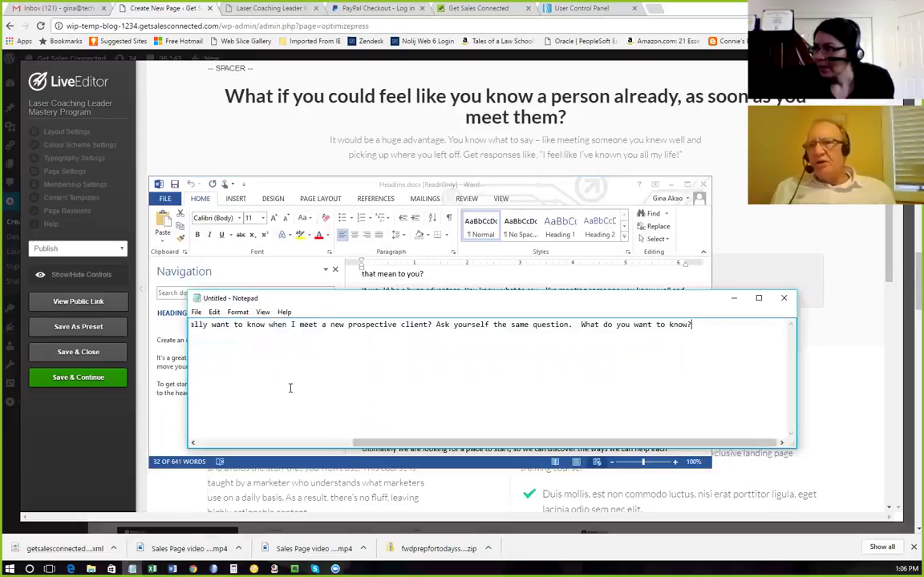
left_click_drag(697, 325, 169, 327)
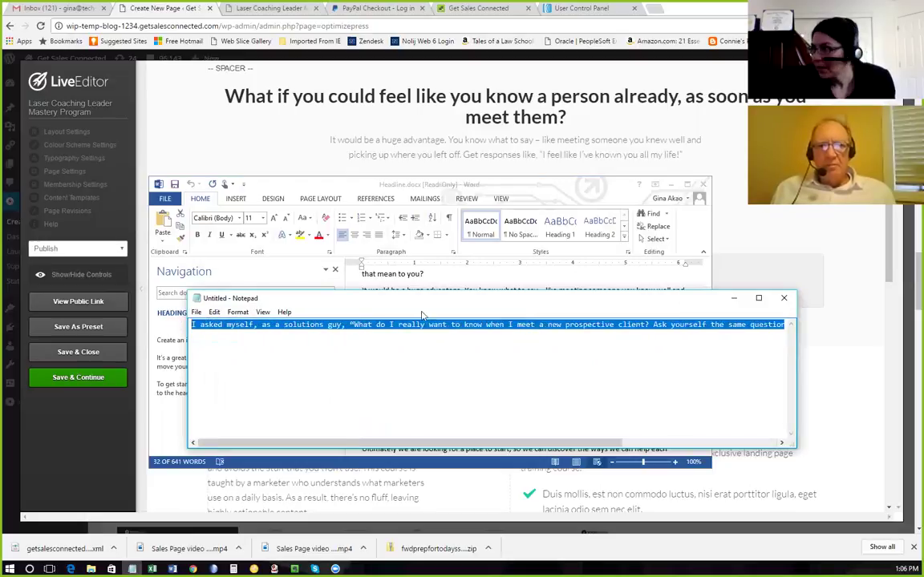
left_click(856, 271)
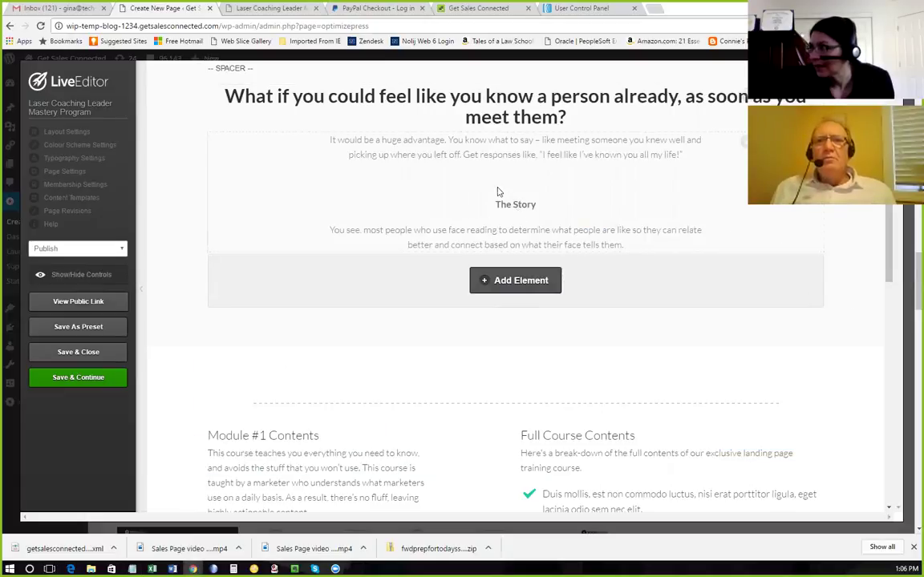
Paste the solutions-guy paragraph into the story text block after the huge-advantage paragraph.
left_click(745, 145)
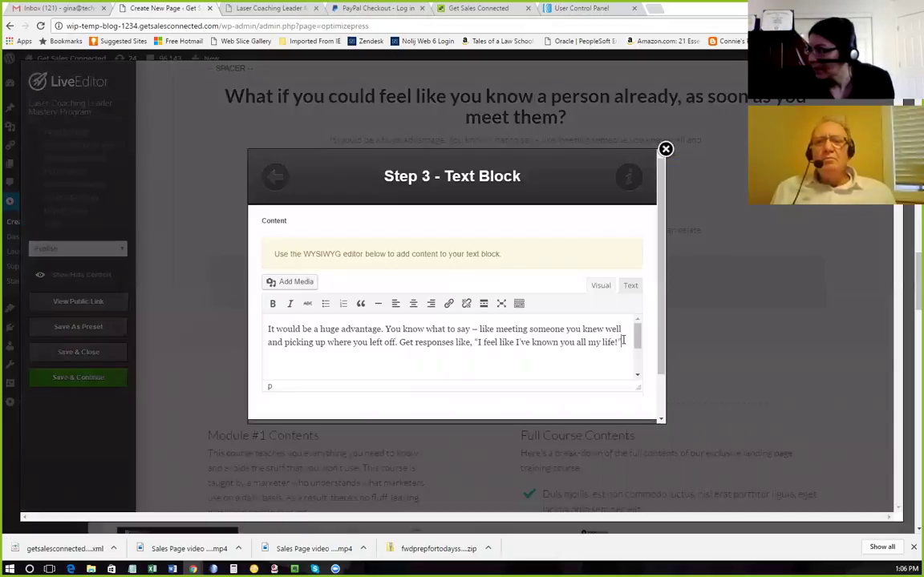
key("ctrl+v")
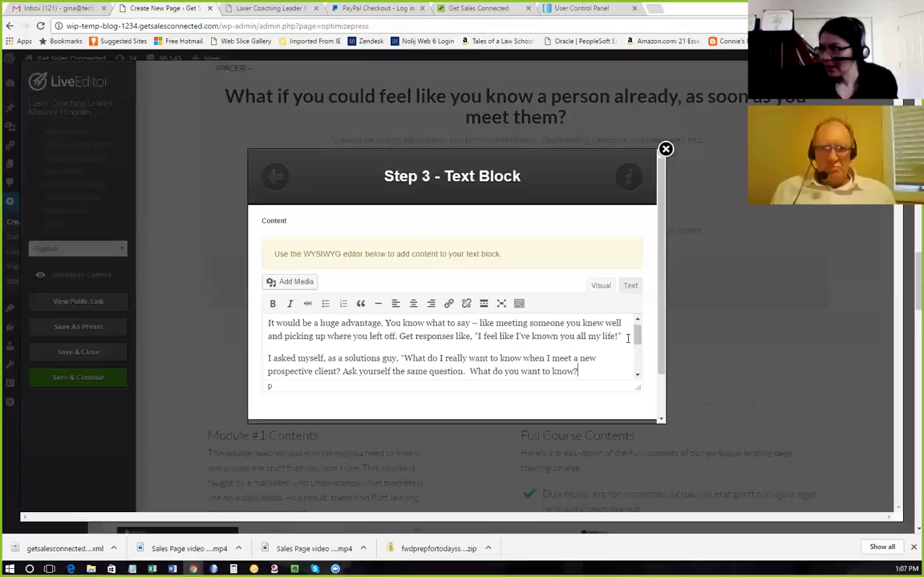
scroll(583, 350, "down", 2)
scroll(579, 352, "up", 2)
scroll(580, 352, "down", 5)
scroll(581, 355, "up", 5)
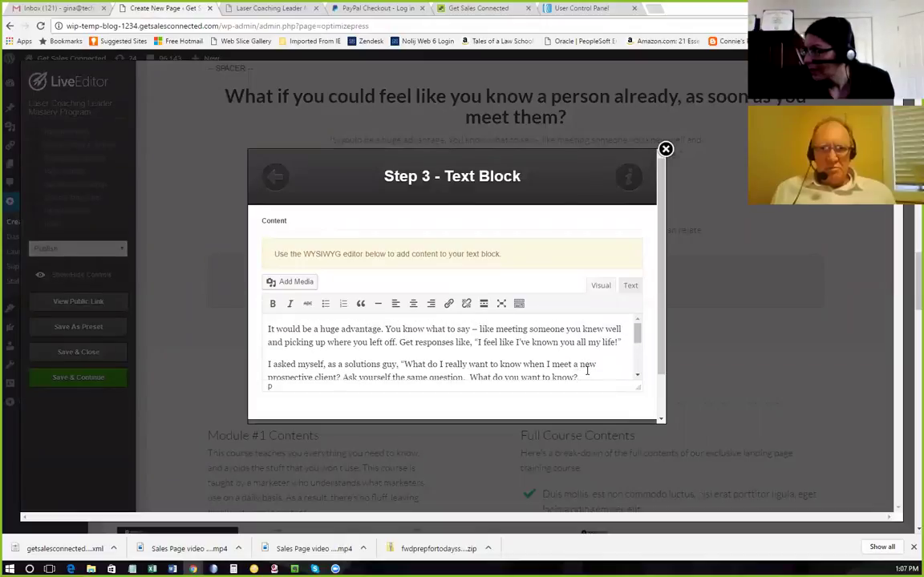
left_click_drag(583, 374, 573, 346)
scroll(583, 354, "up", 2)
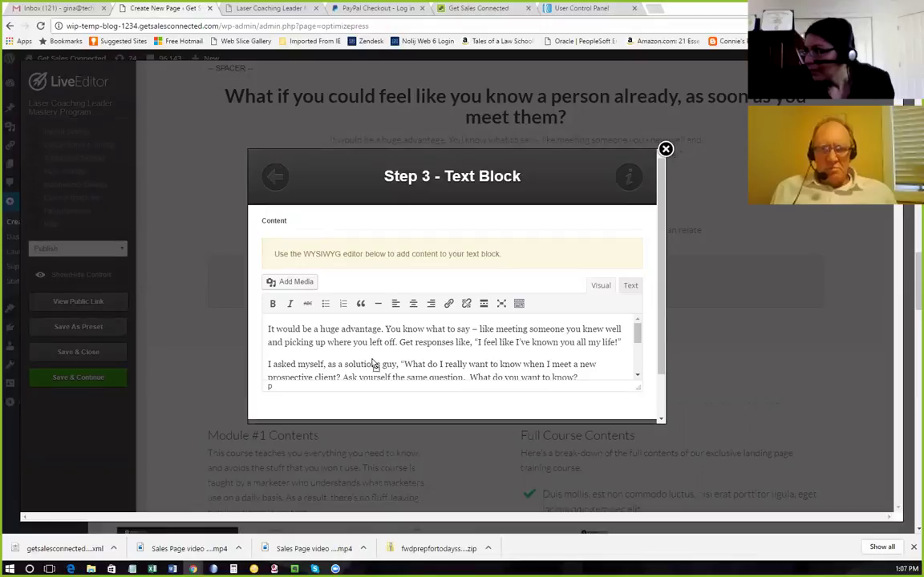
left_click(596, 367)
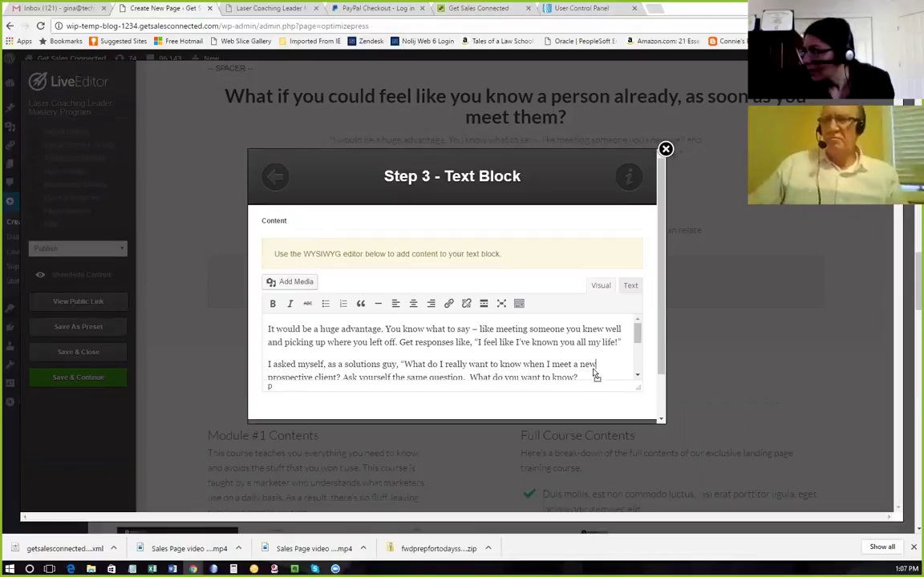
scroll(593, 372, "down", 5)
left_click(592, 371)
scroll(592, 369, "up", 10)
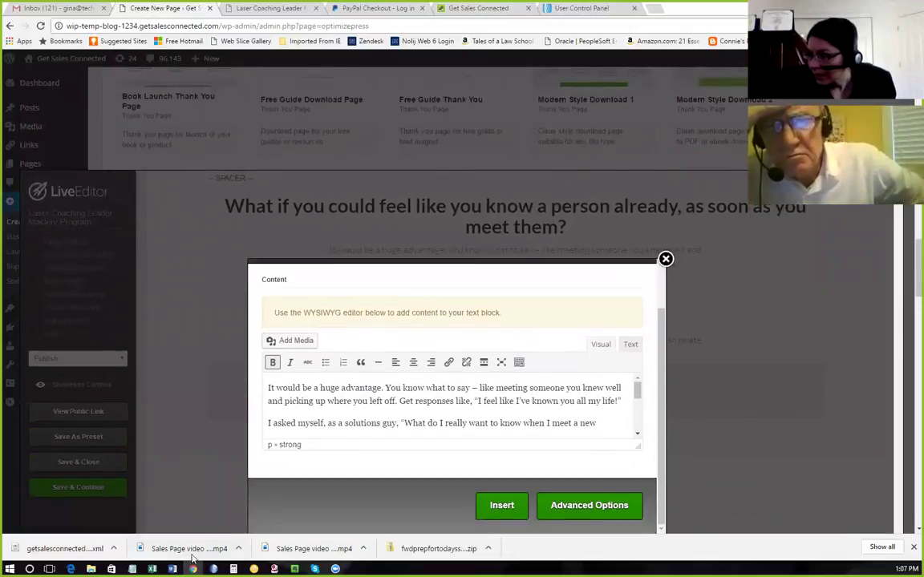
Copy the Headline.docx passage from 'It would be a huge advantage' down to 'Ultimately'.
mouse_move(172, 569)
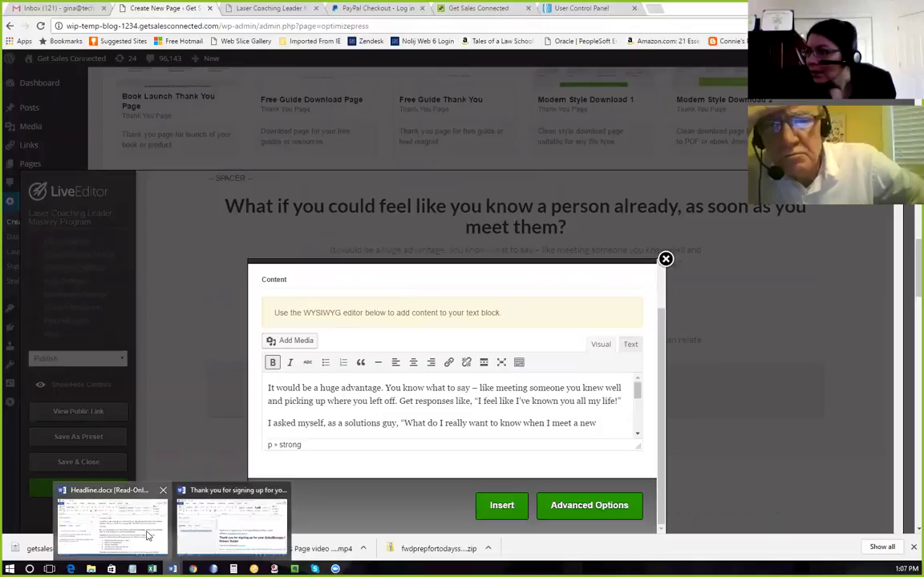
left_click(147, 535)
left_click(381, 320)
left_click(396, 316)
left_click_drag(362, 290, 651, 407)
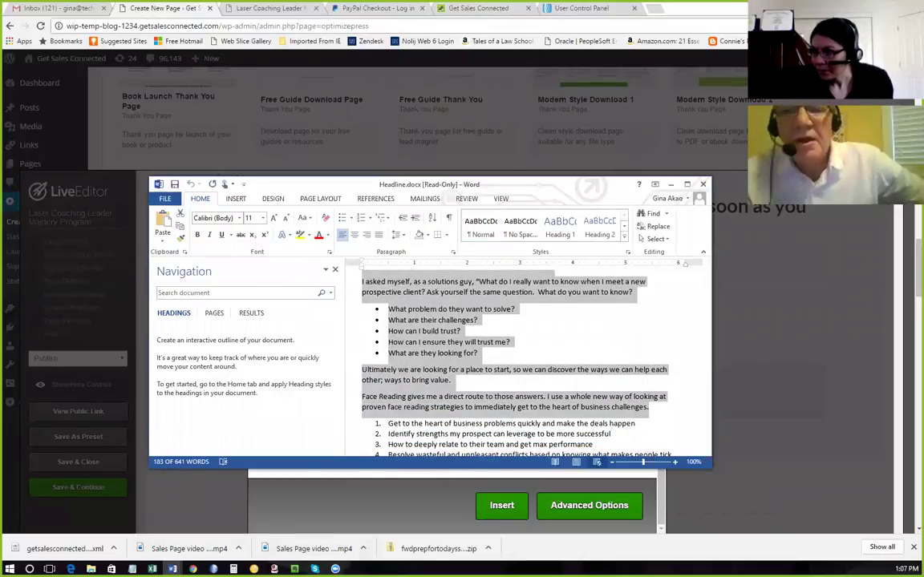
key("ctrl+c")
Paste the passage into Notepad and reselect it through 'What do you want to know?'.
key("alt+Tab")
key("ctrl+v")
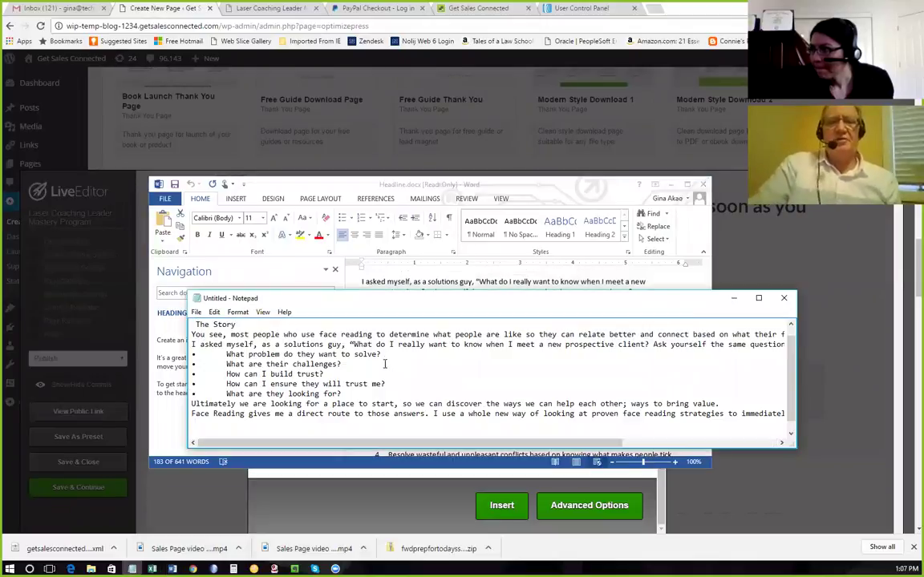
key("ctrl+a")
key("ctrl+v")
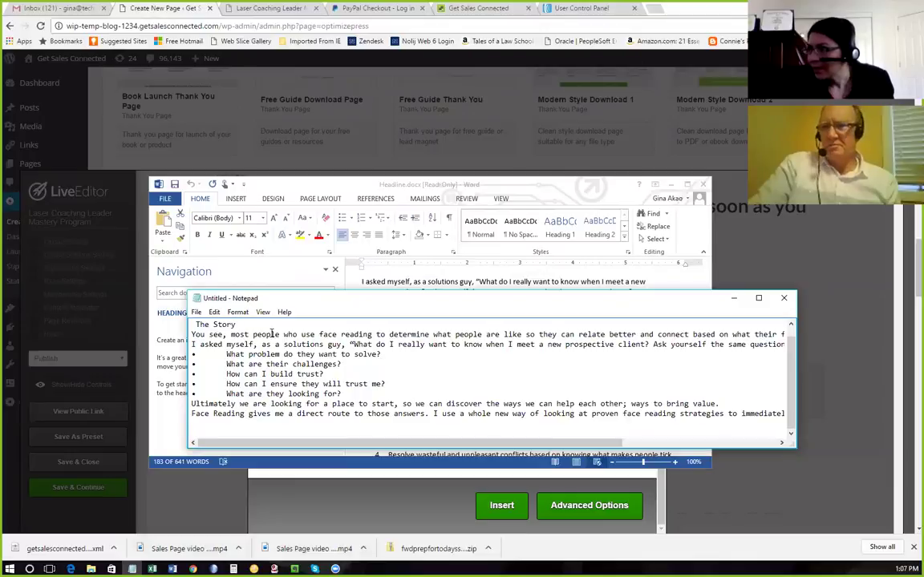
scroll(294, 341, "up", 1)
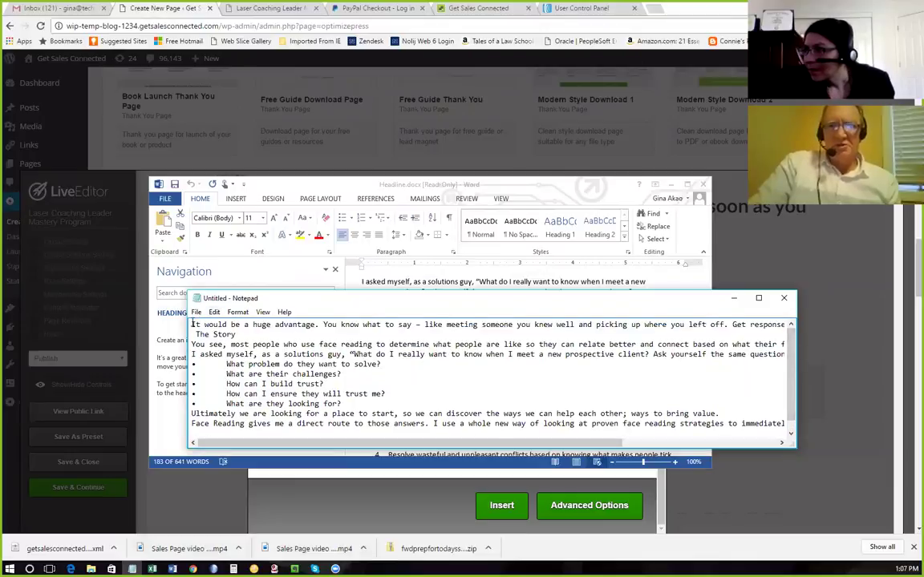
left_click_drag(192, 324, 833, 353)
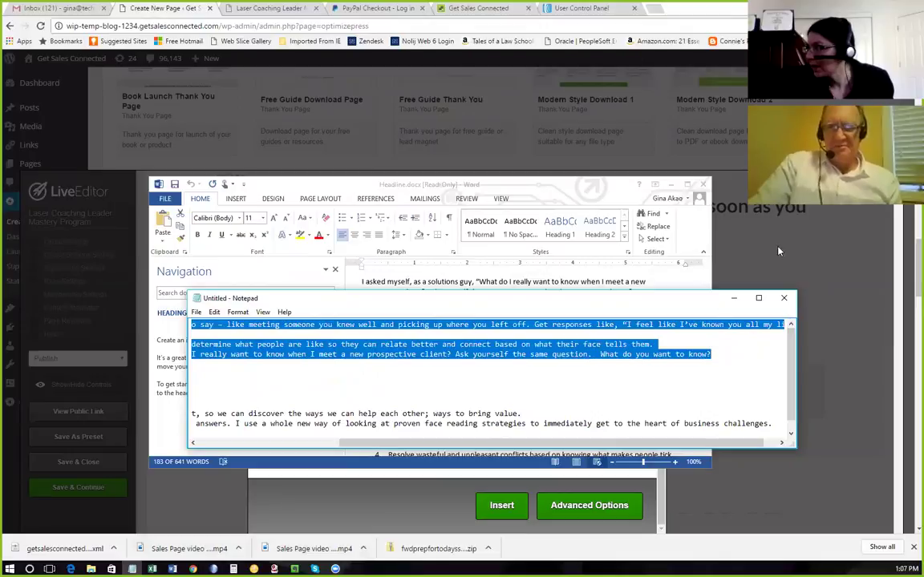
left_click(822, 245)
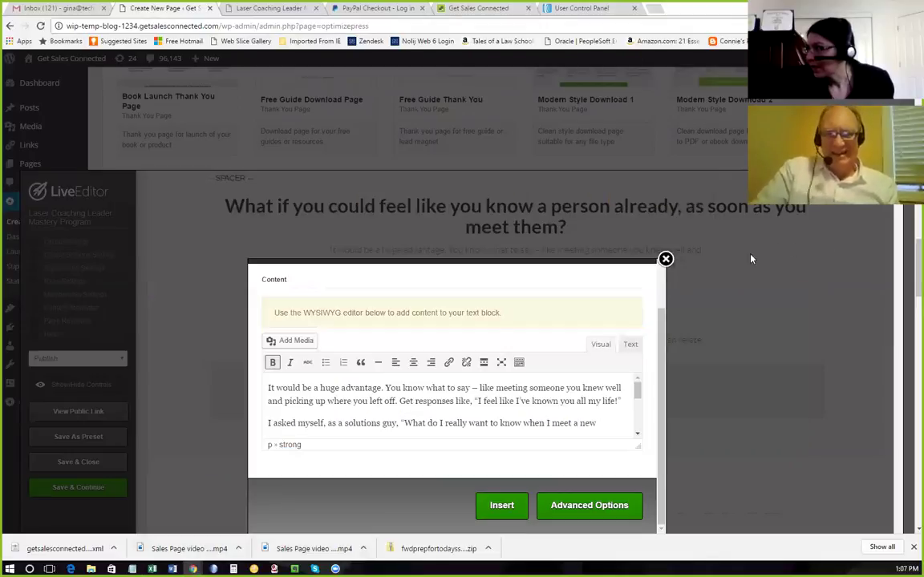
Replace the text block with the plain-text story passage, spacing its paragraphs and bolding 'The Story'.
left_click(290, 388)
key("ctrl+a")
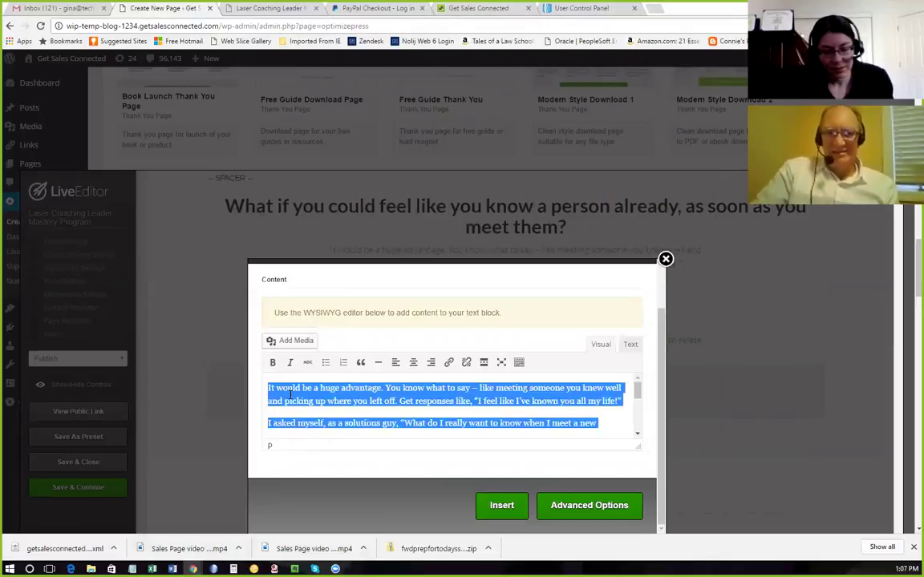
key("ctrl+v")
scroll(417, 401, "up", 1)
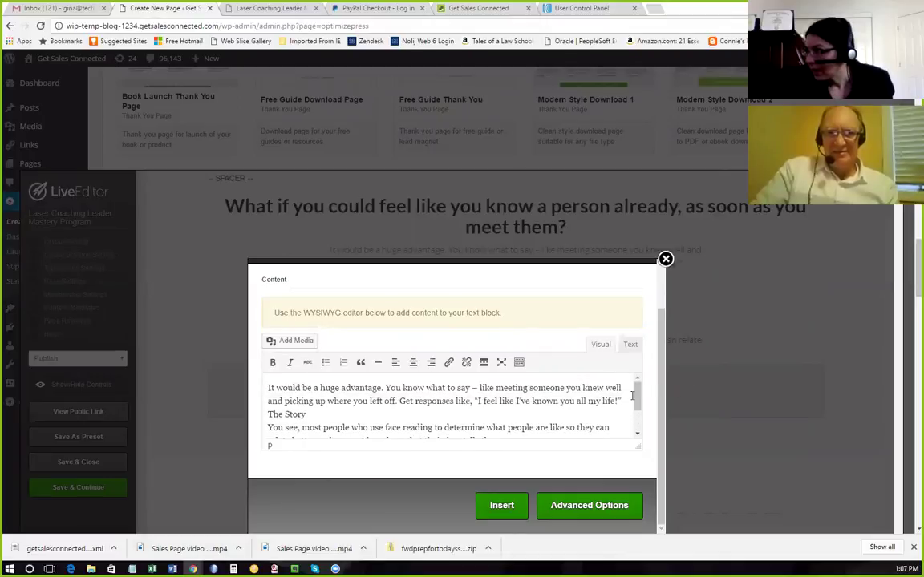
key("Return")
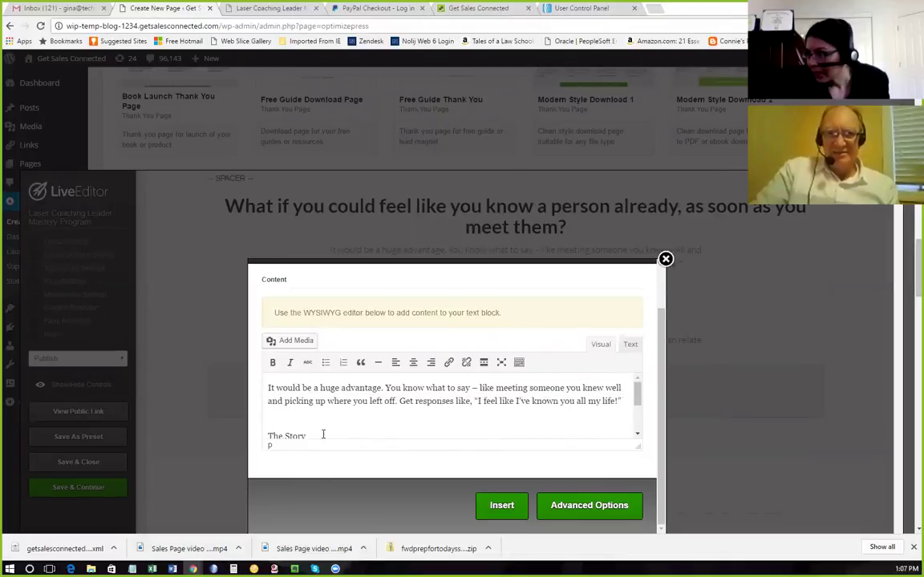
key("Return")
scroll(309, 383, "down", 2)
scroll(321, 383, "up", 2)
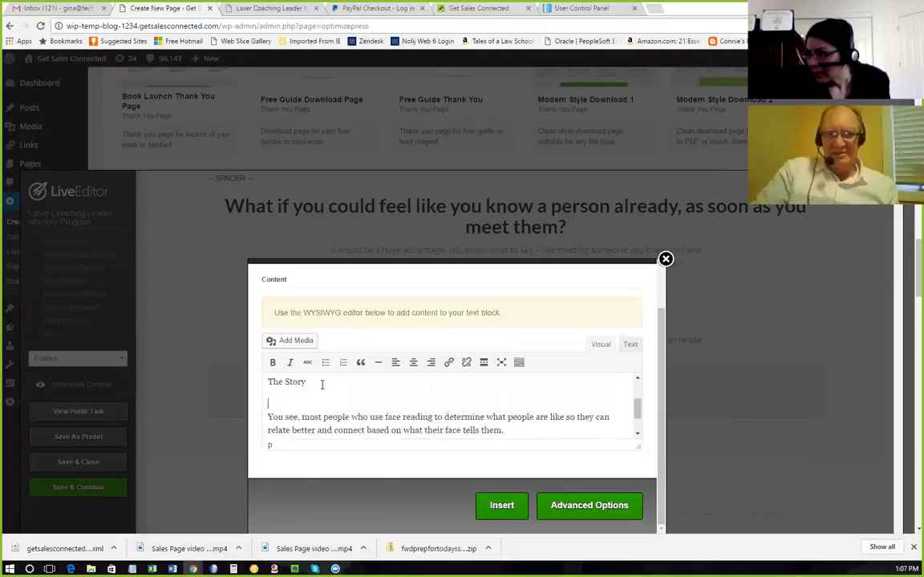
left_click_drag(316, 412, 267, 410)
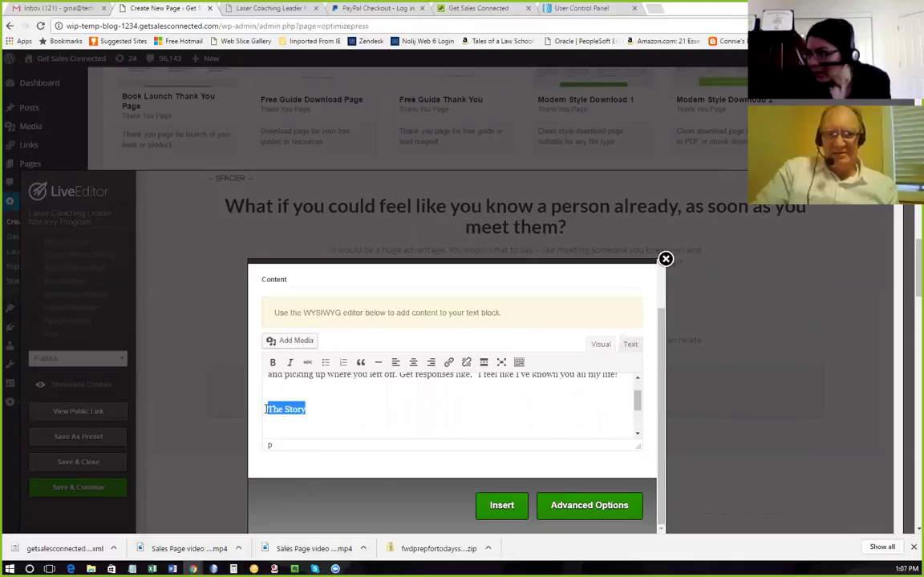
left_click(272, 365)
Add a blank line after the 'face tells them' paragraph and insert the text block.
scroll(376, 342, "down", 2)
scroll(379, 318, "down", 2)
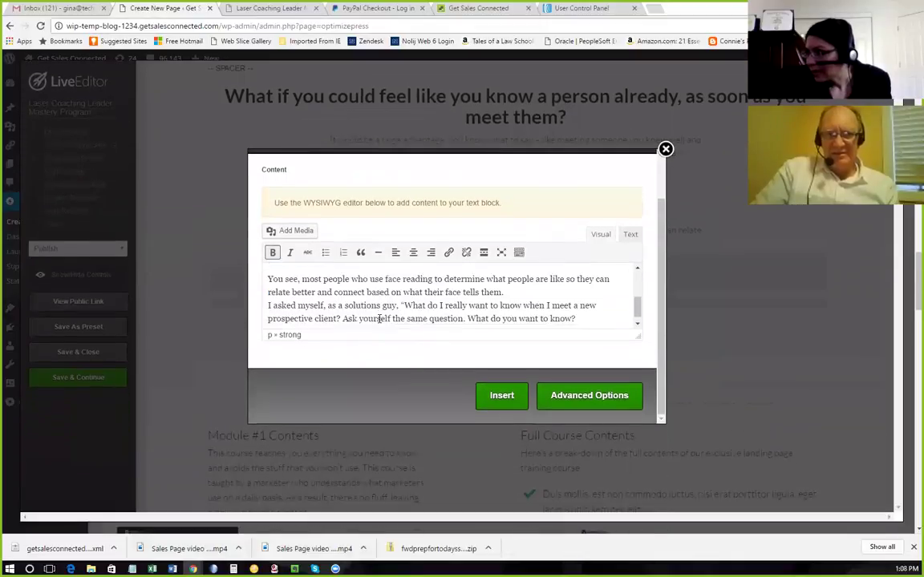
scroll(378, 317, "down", 2)
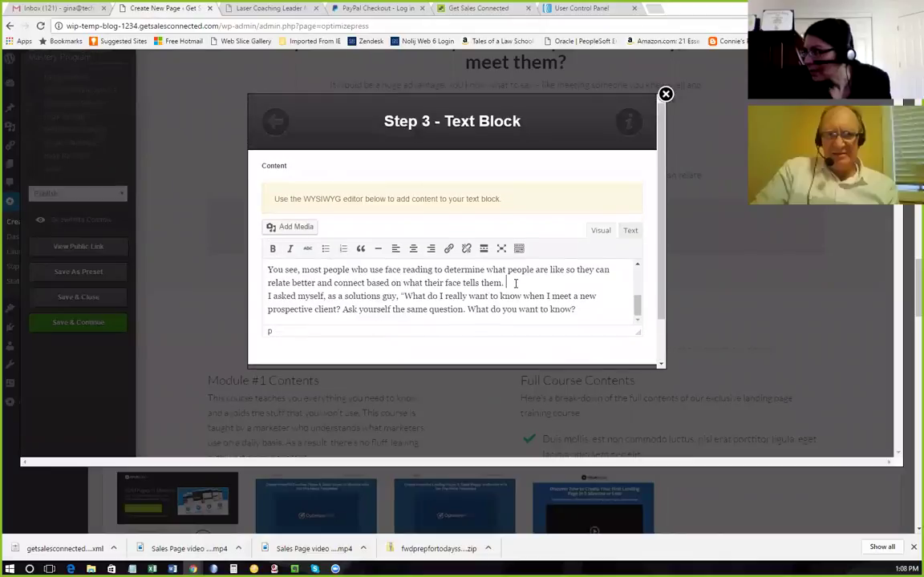
left_click(510, 284)
key("Return")
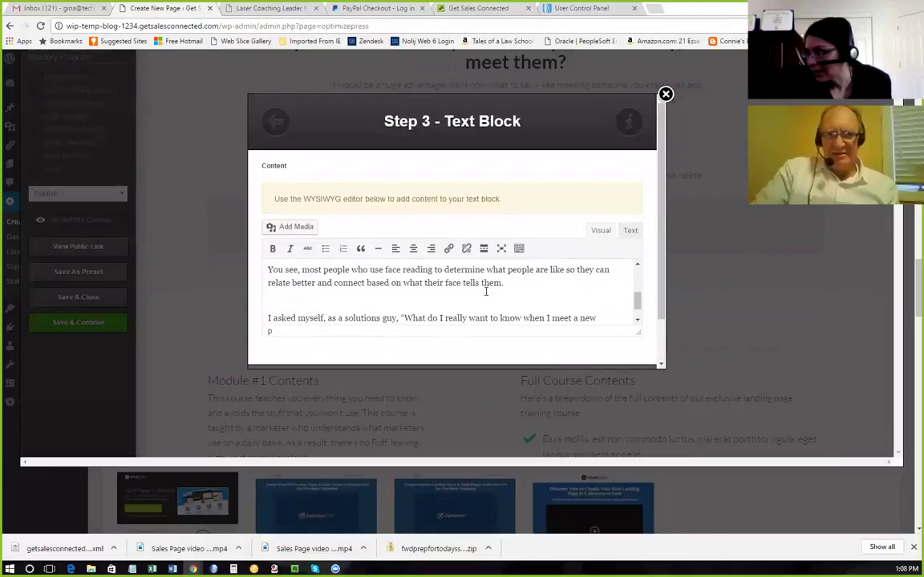
scroll(485, 292, "down", 1)
scroll(494, 305, "down", 2)
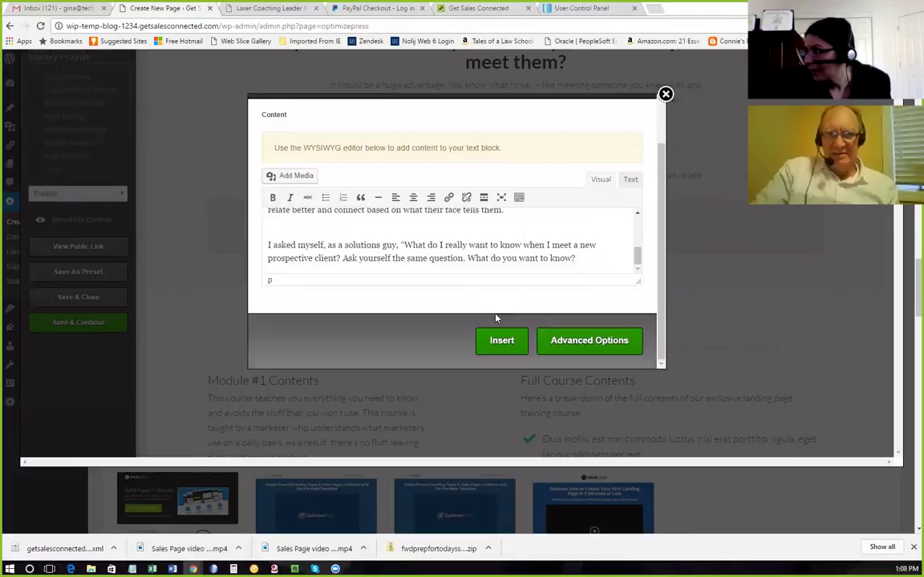
left_click(501, 345)
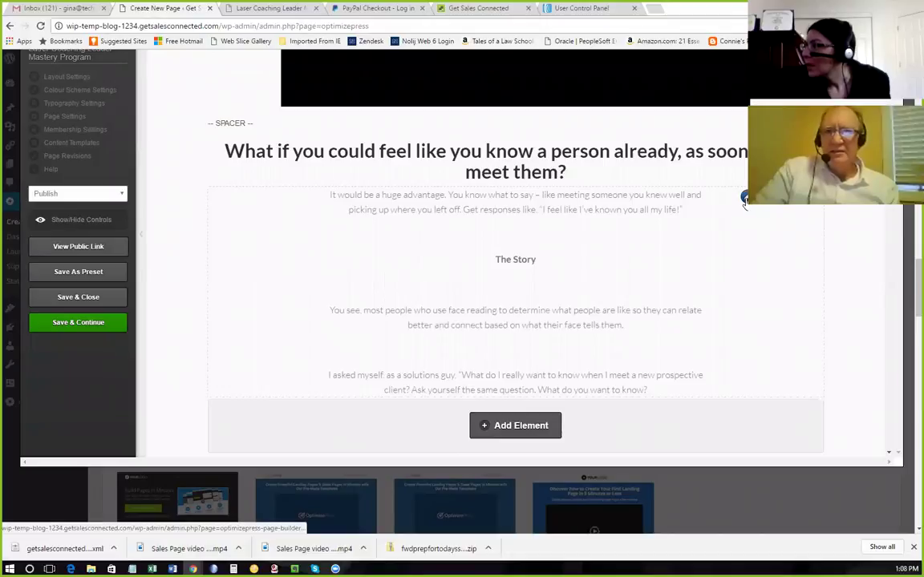
Reopen the story block, remove the stray empty bold line after 'tells them.', and reinsert it.
left_click(691, 246)
scroll(342, 315, "down", 3)
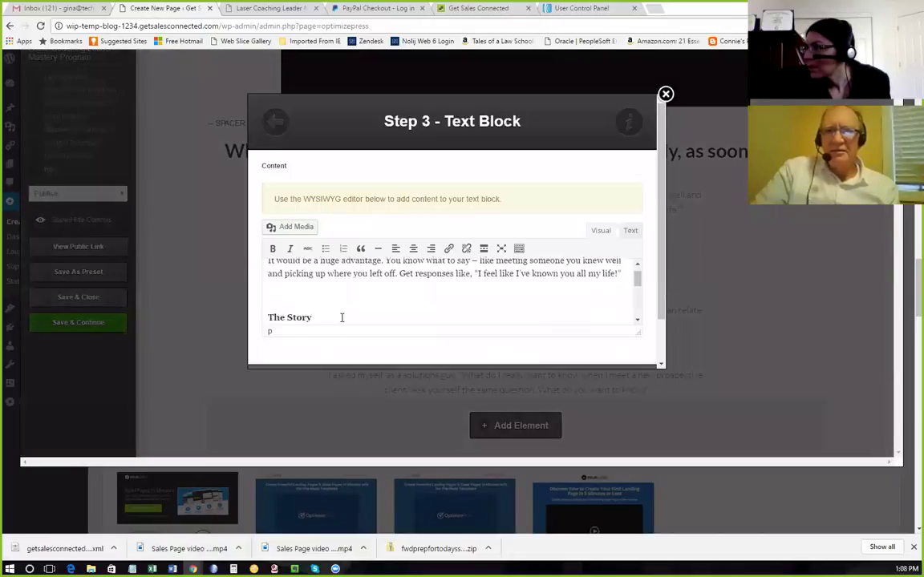
scroll(291, 311, "up", 3)
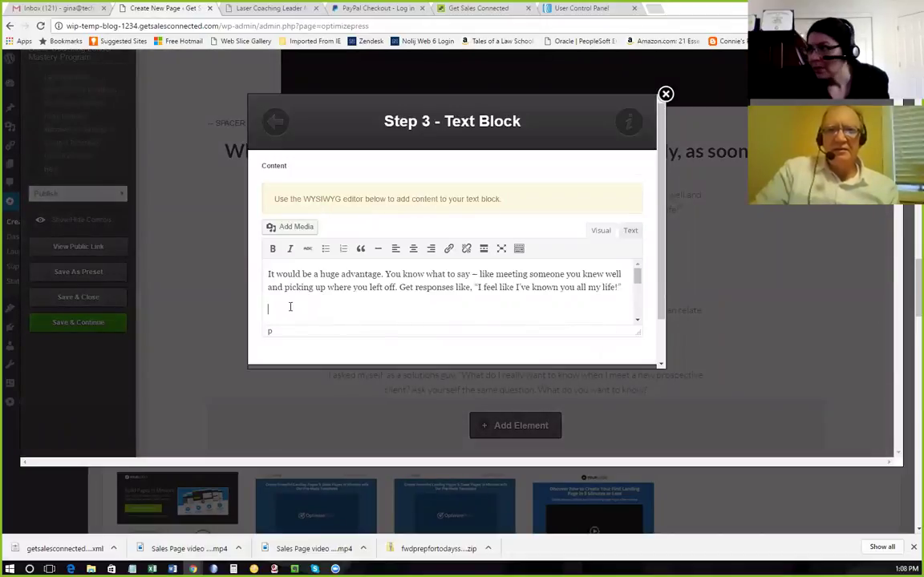
scroll(350, 321, "down", 3)
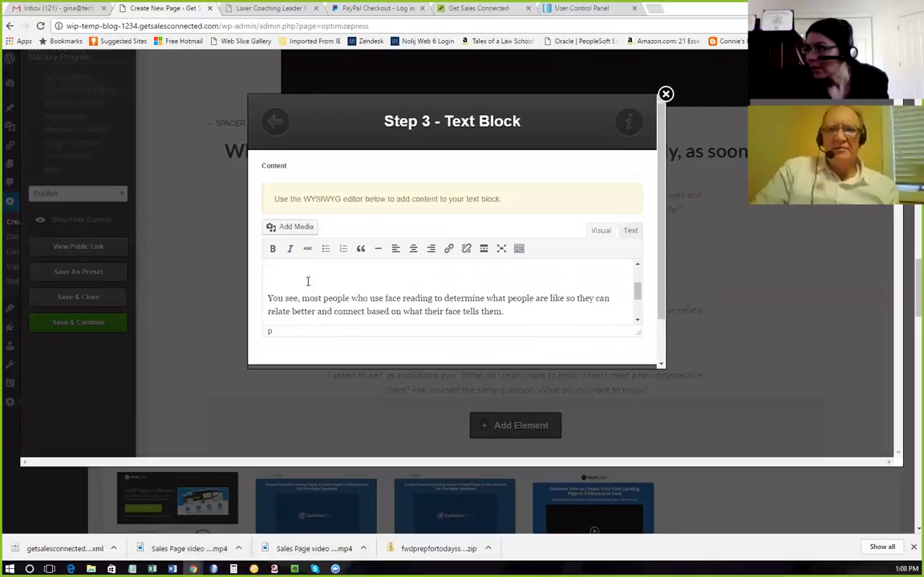
scroll(317, 296, "down", 1)
left_click(321, 310)
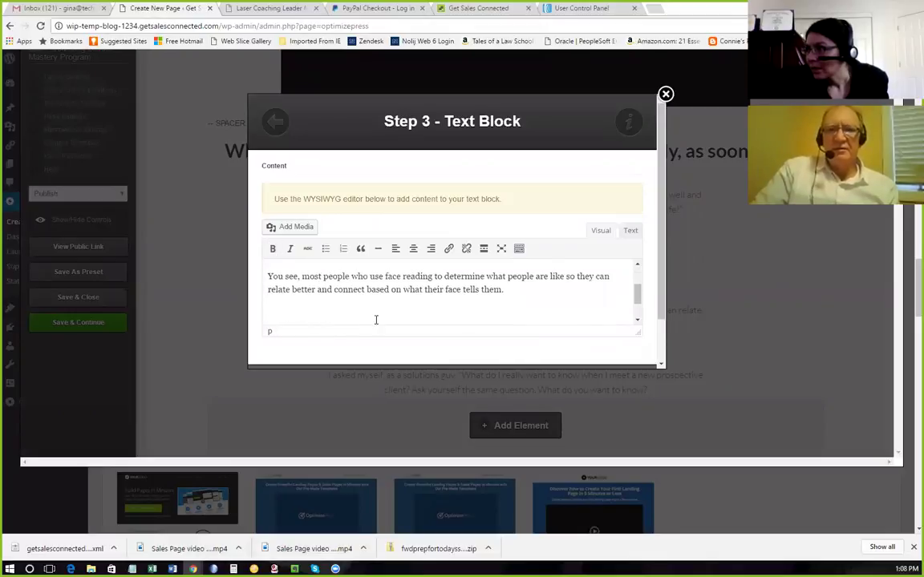
scroll(374, 315, "down", 1)
scroll(374, 315, "up", 1)
key("BackSpace")
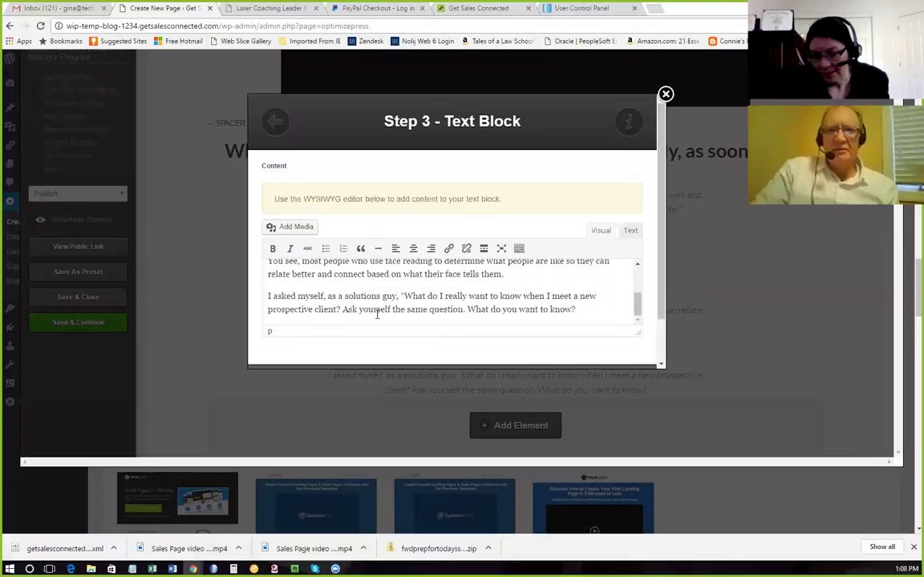
key("Return")
key("BackSpace")
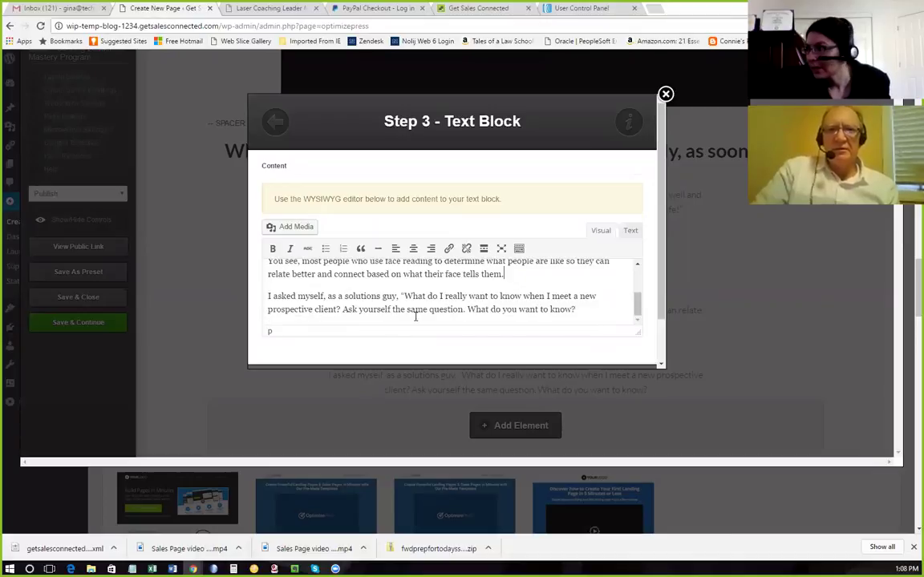
scroll(416, 317, "down", 1)
left_click(502, 341)
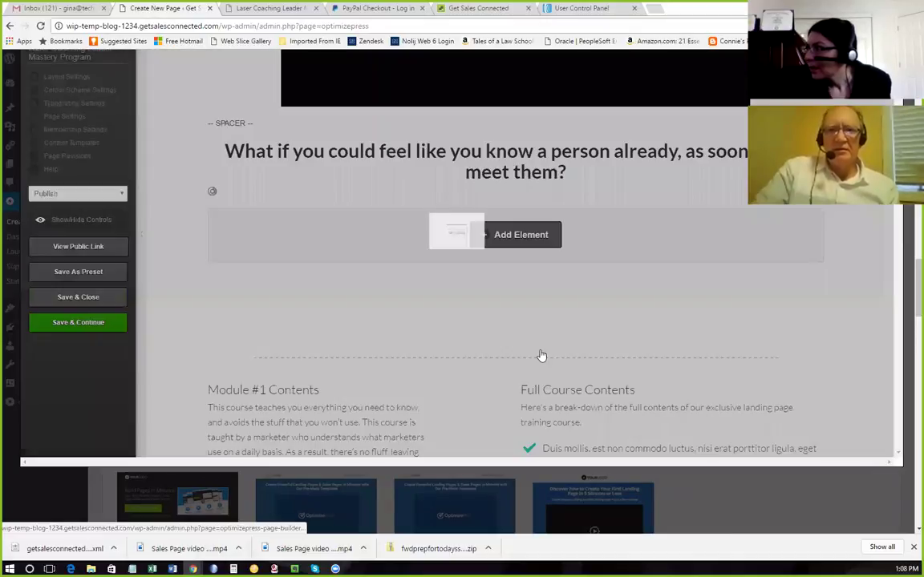
Save the sales page with Save & Continue and acknowledge the Saved alert.
scroll(525, 313, "down", 1)
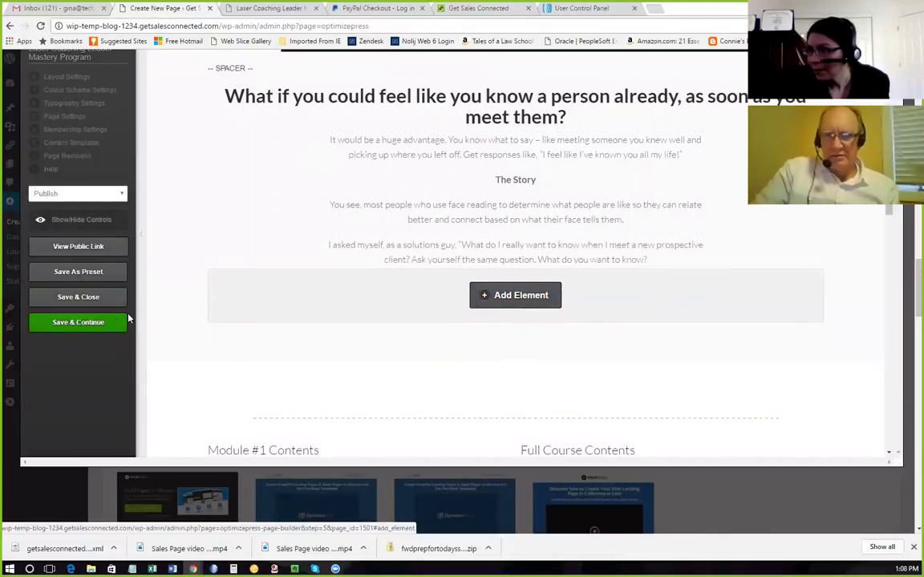
left_click(109, 323)
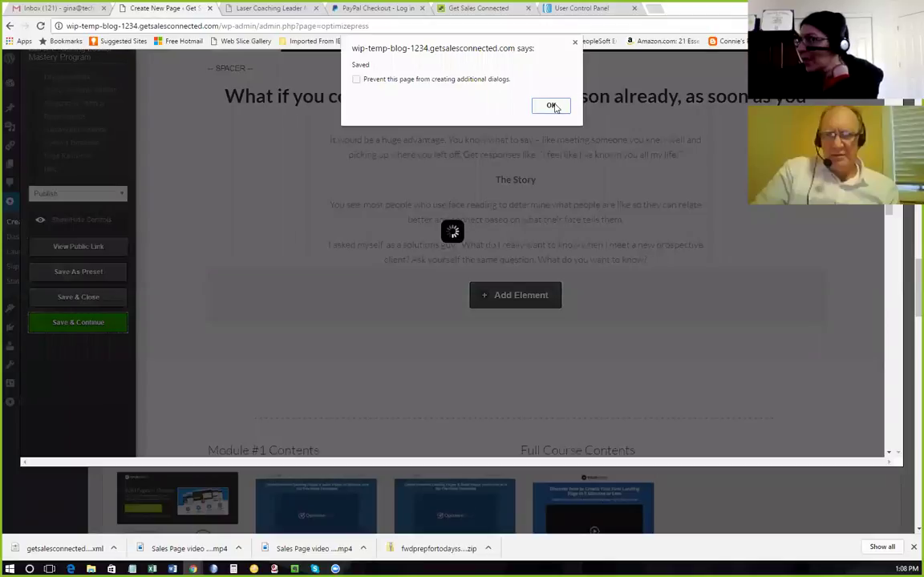
left_click(551, 105)
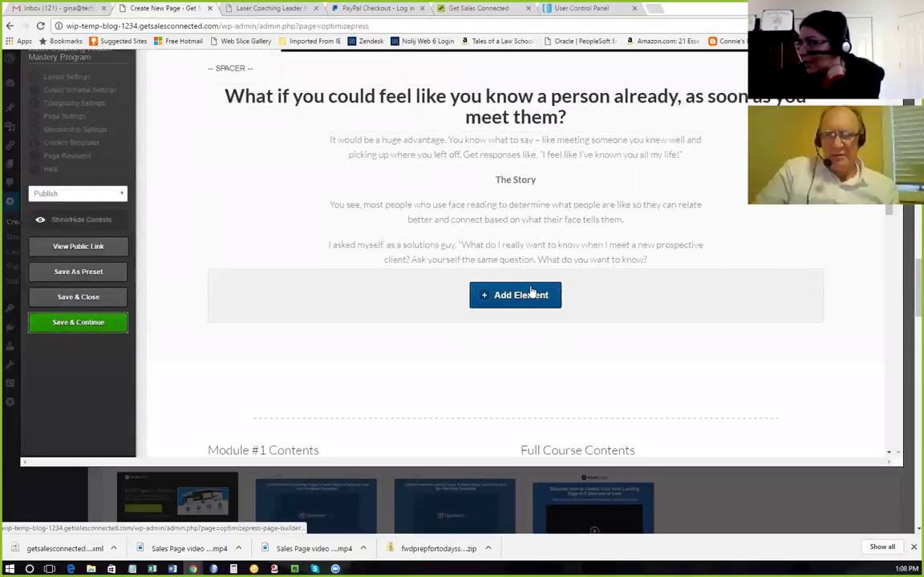
Review the page rows, then bring Headline.docx back to the front.
scroll(528, 300, "down", 5)
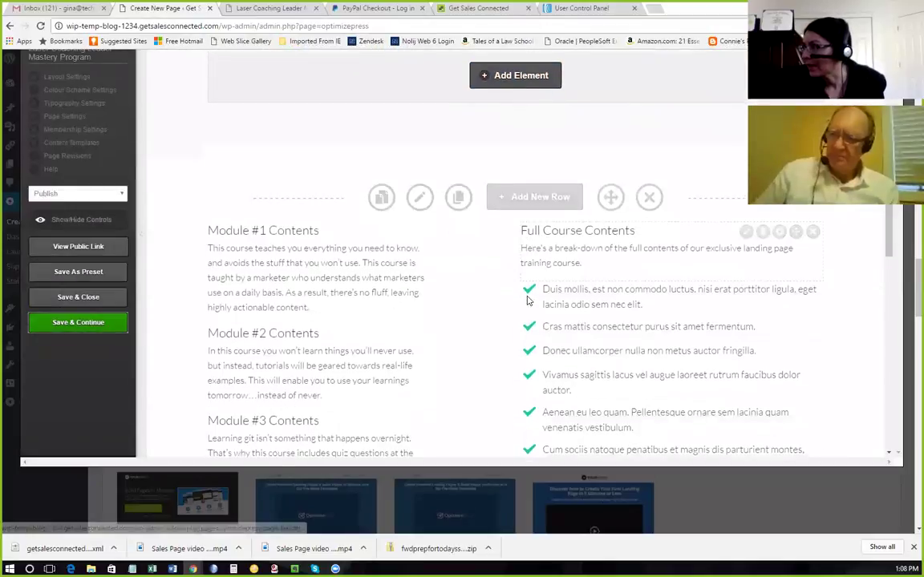
scroll(528, 300, "up", 1)
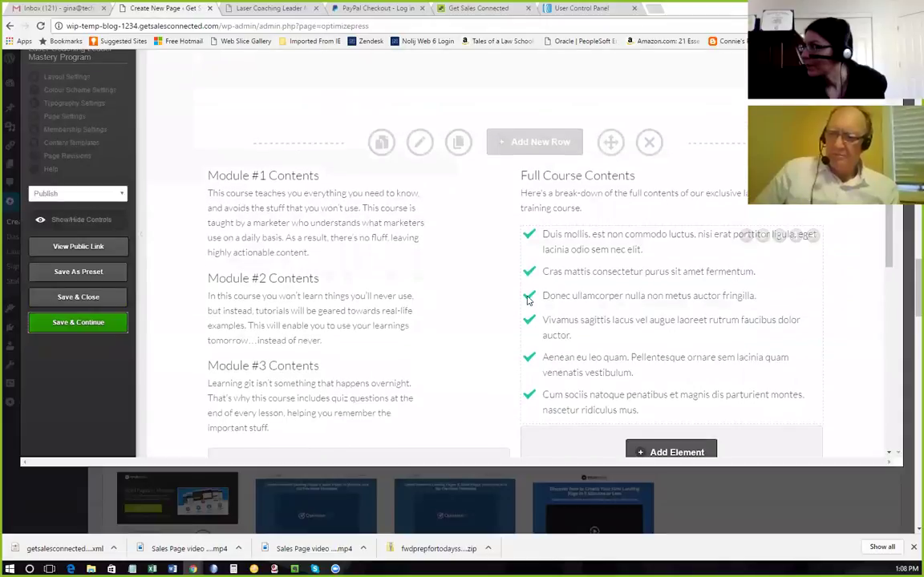
scroll(528, 300, "up", 2)
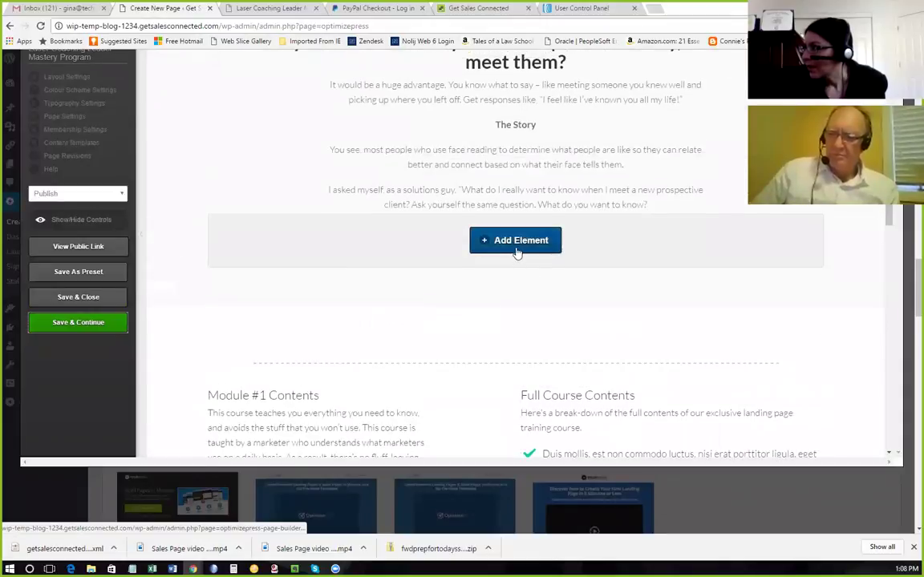
scroll(517, 253, "down", 2)
scroll(520, 251, "down", 1)
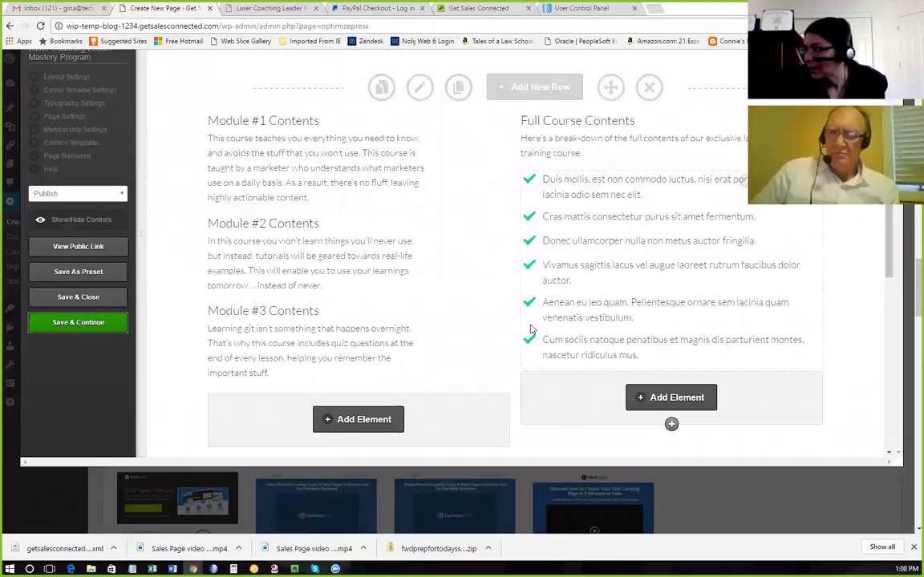
scroll(530, 330, "down", 4)
scroll(530, 330, "up", 3)
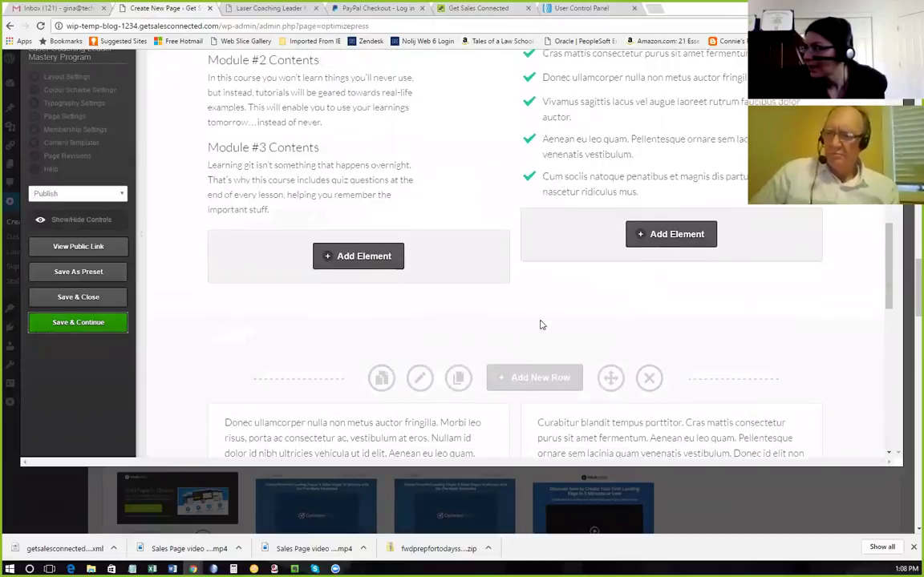
scroll(541, 325, "up", 2)
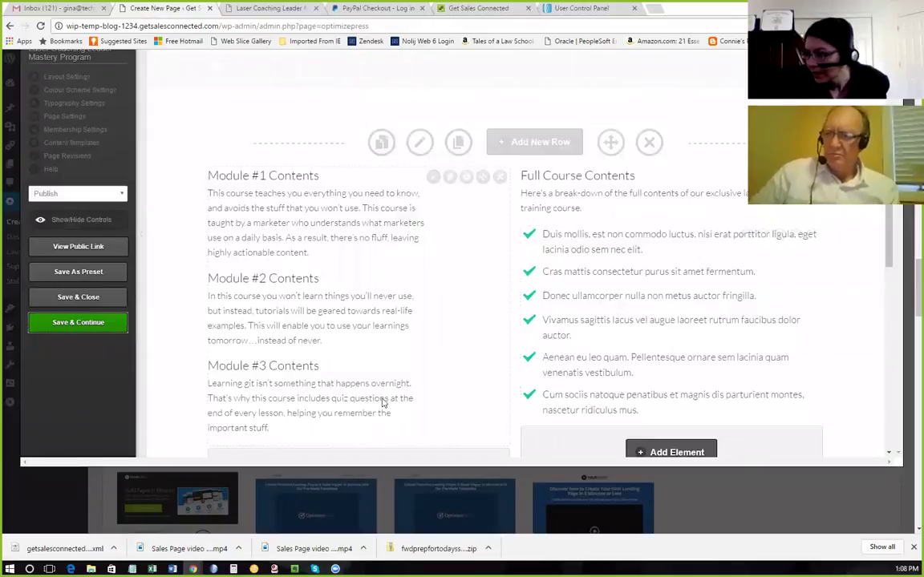
mouse_move(173, 568)
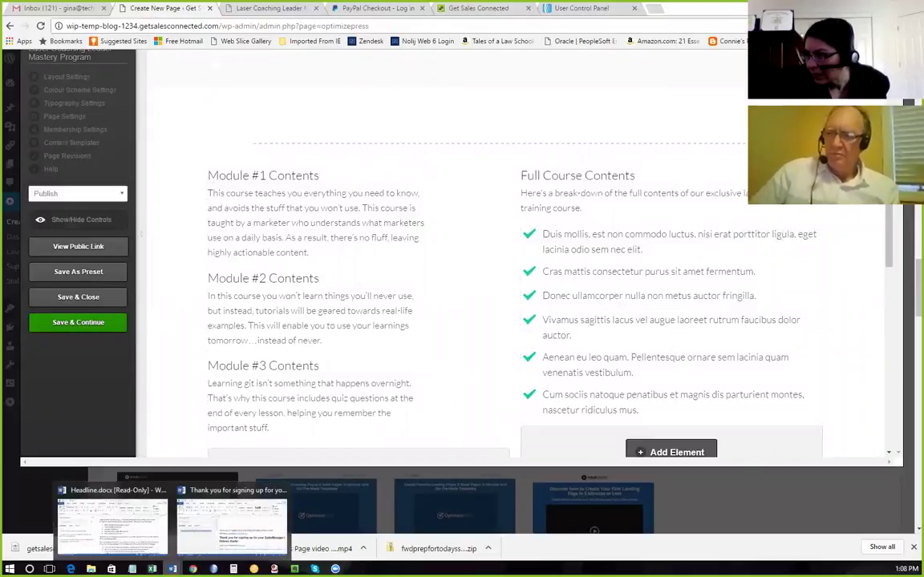
left_click(112, 521)
scroll(556, 331, "down", 2)
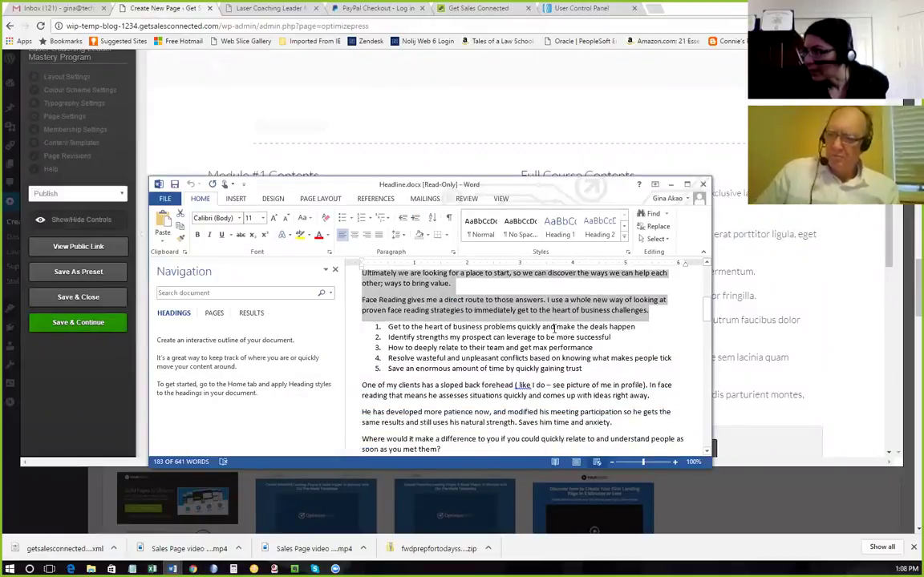
scroll(471, 339, "down", 8)
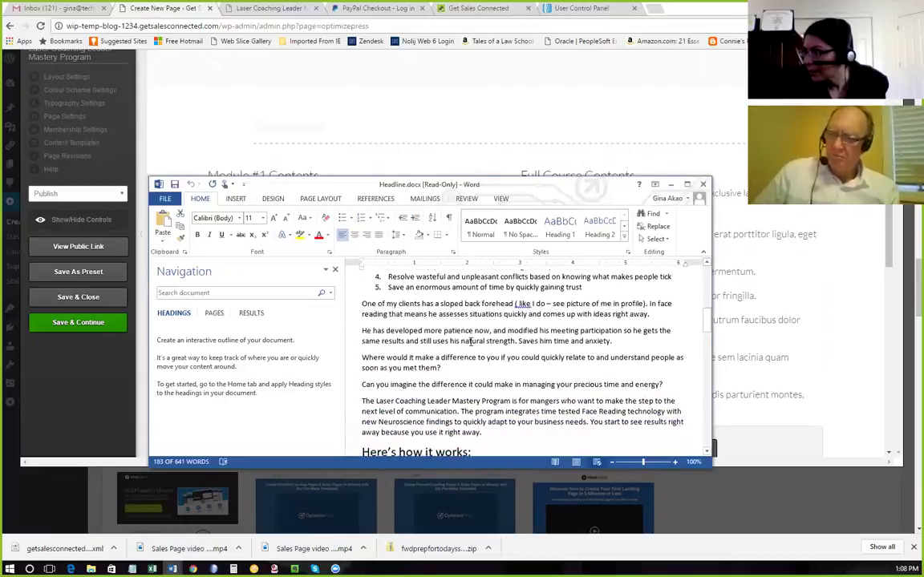
scroll(464, 338, "down", 9)
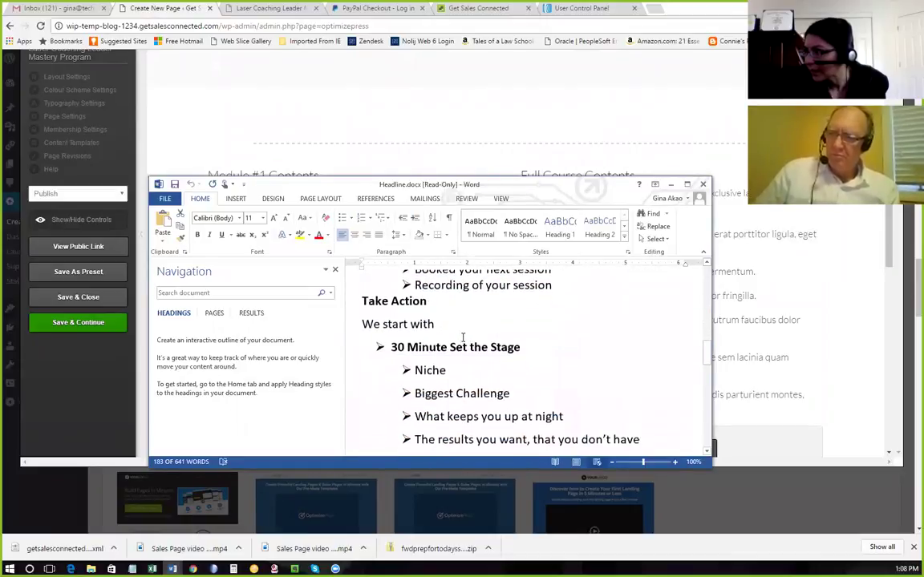
scroll(463, 342, "down", 9)
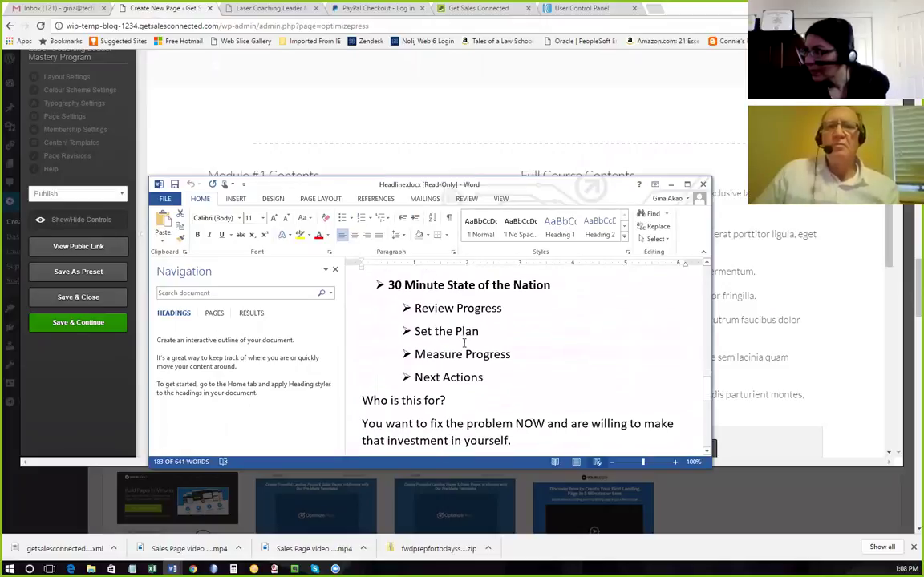
scroll(463, 342, "up", 10)
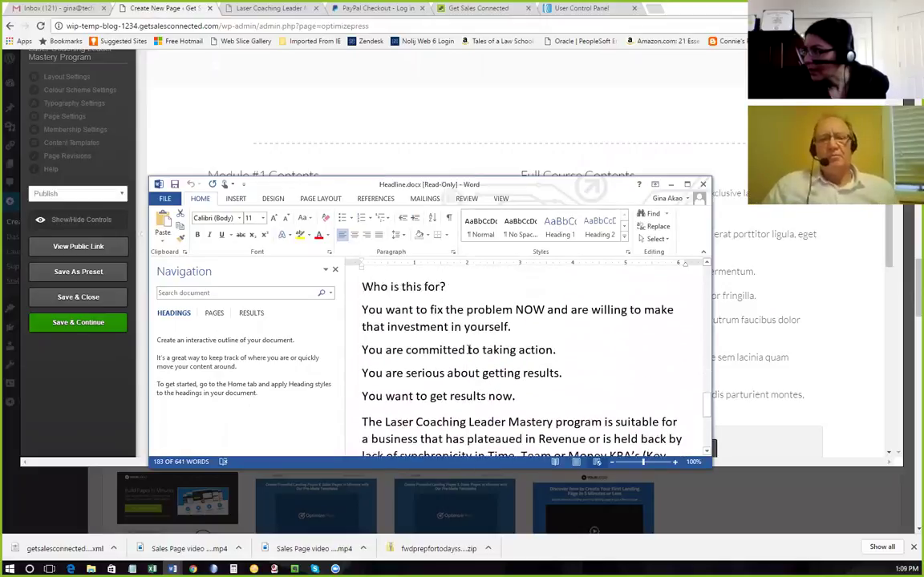
key("ctrl+a")
scroll(469, 349, "up", 6)
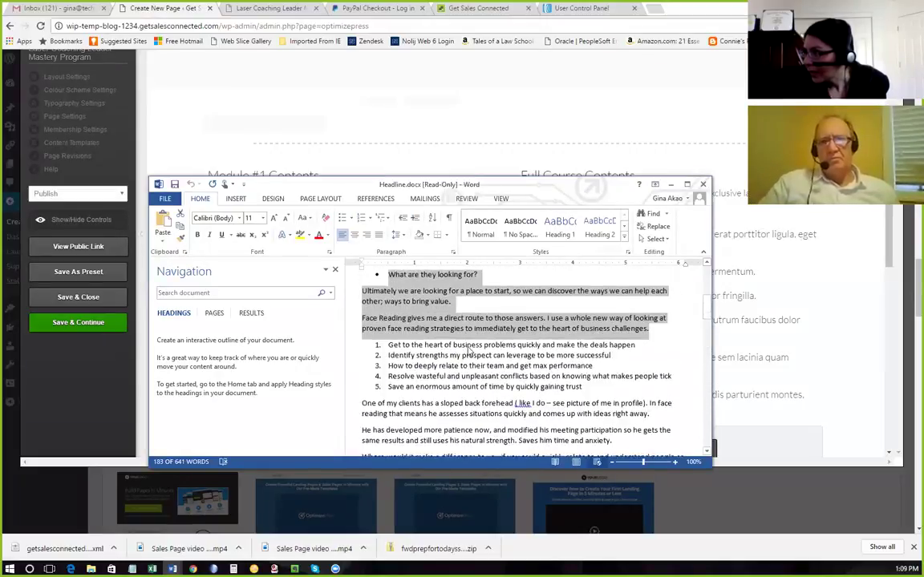
scroll(470, 353, "down", 1)
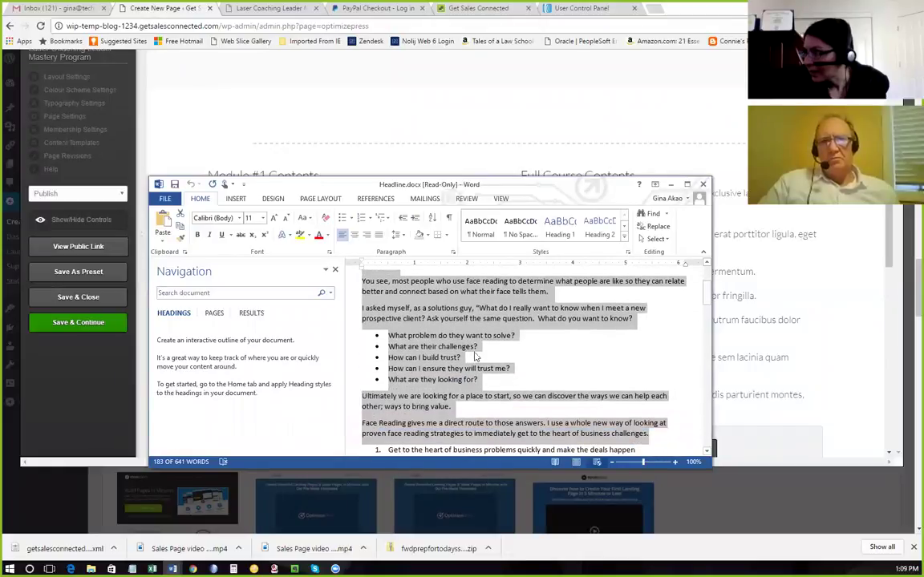
left_click(461, 358)
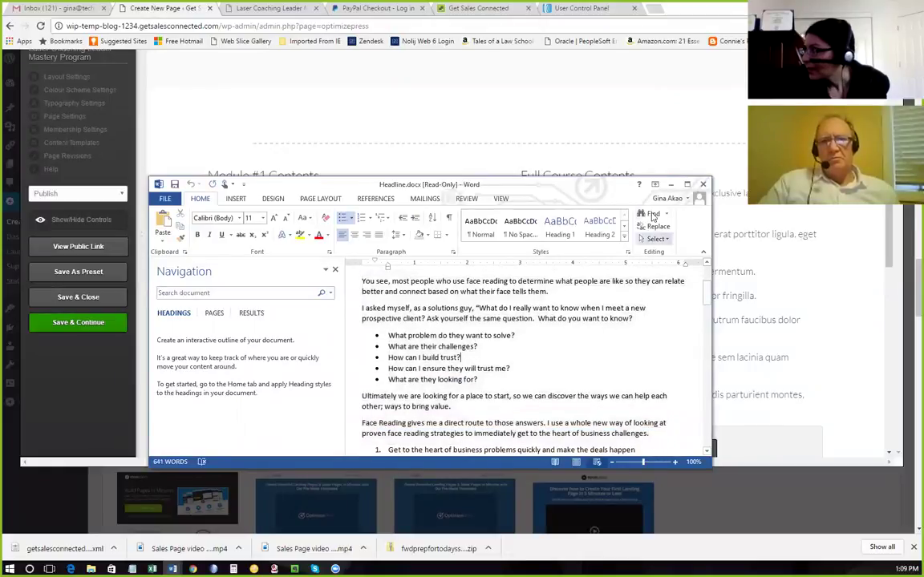
left_click(748, 218)
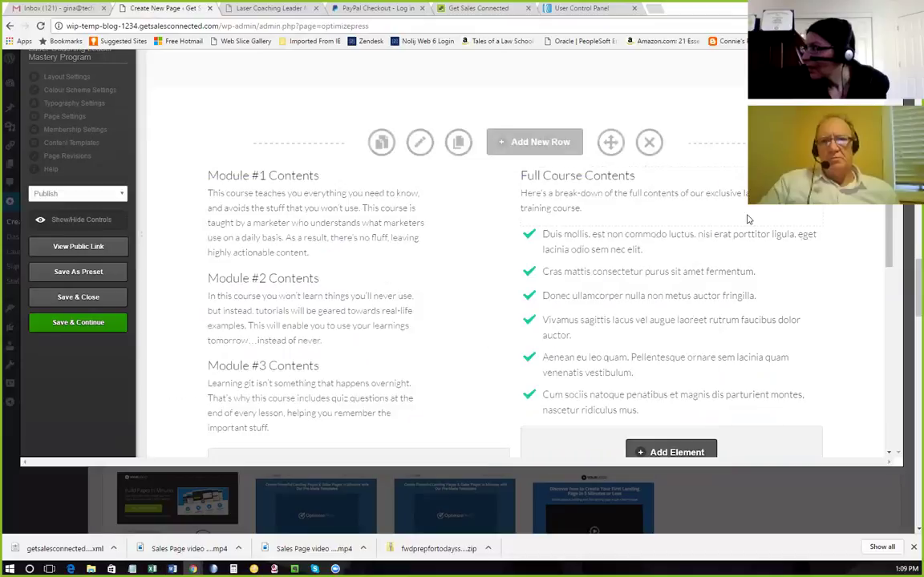
Add a Bullet Block (found by searching 'bul') below the story text, using the large green checkmark style.
scroll(746, 222, "up", 5)
scroll(685, 221, "down", 1)
left_click(530, 242)
scroll(512, 263, "up", 10)
scroll(511, 263, "up", 10)
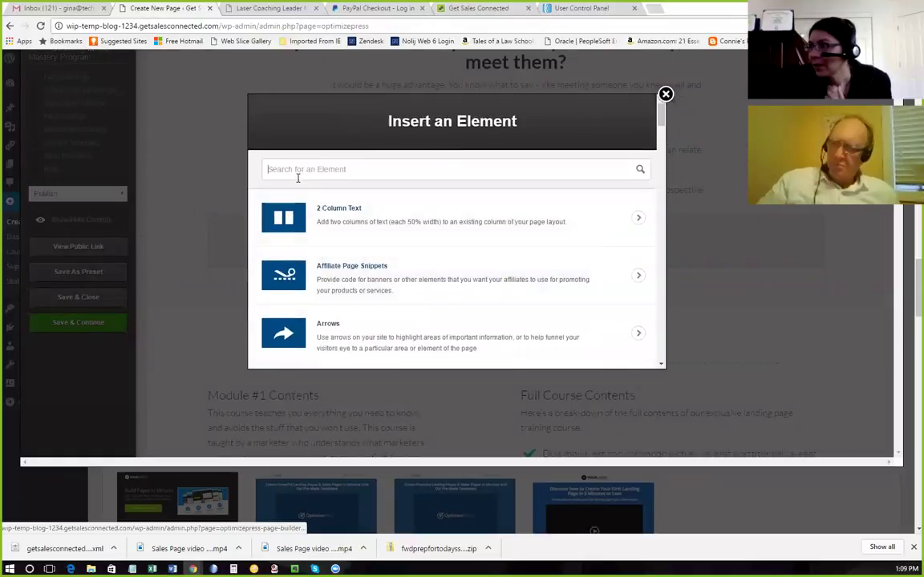
left_click(301, 170)
type("bul")
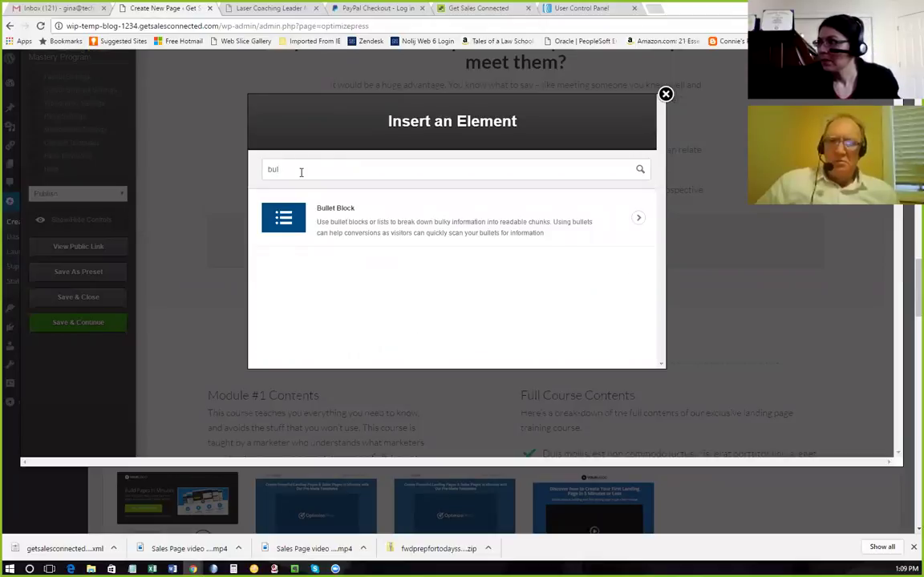
left_click(323, 229)
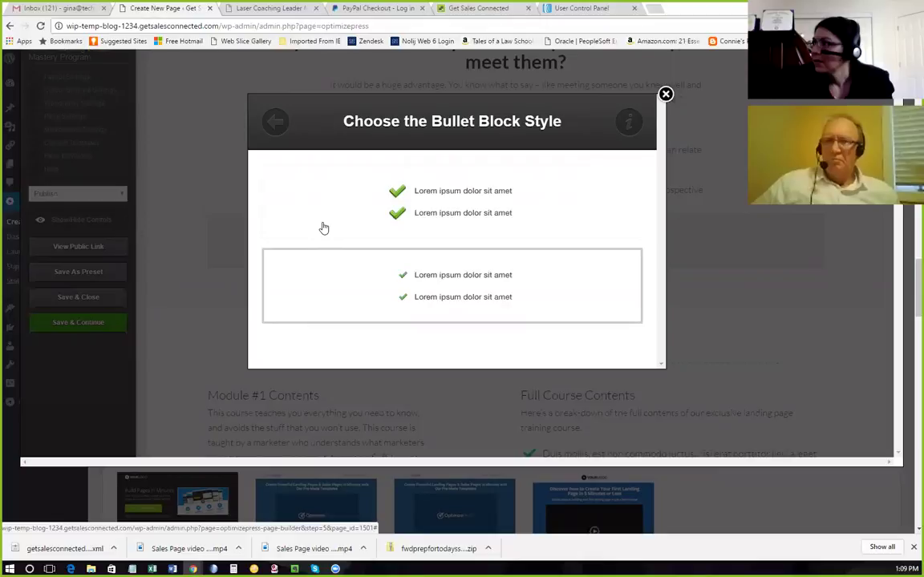
scroll(529, 218, "down", 3)
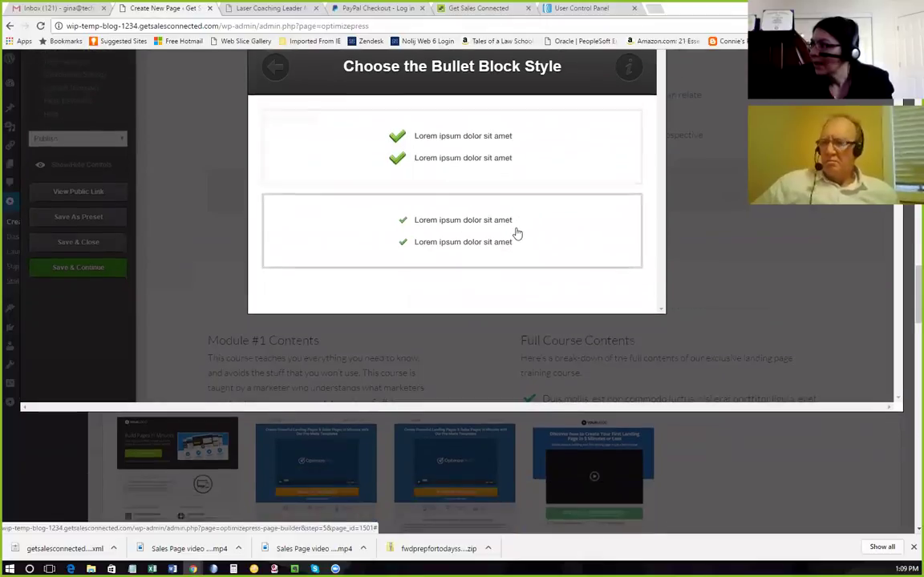
scroll(515, 233, "up", 3)
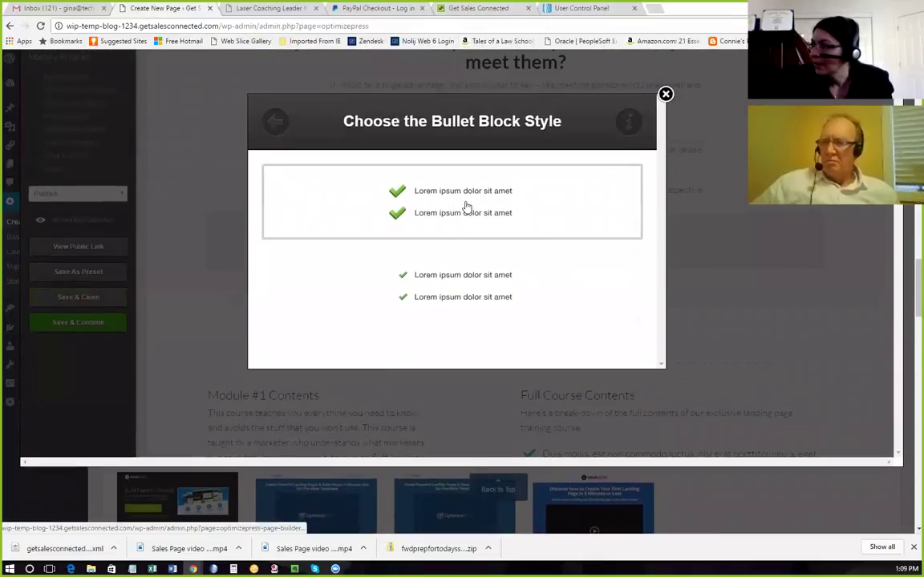
left_click(465, 207)
scroll(444, 222, "down", 2)
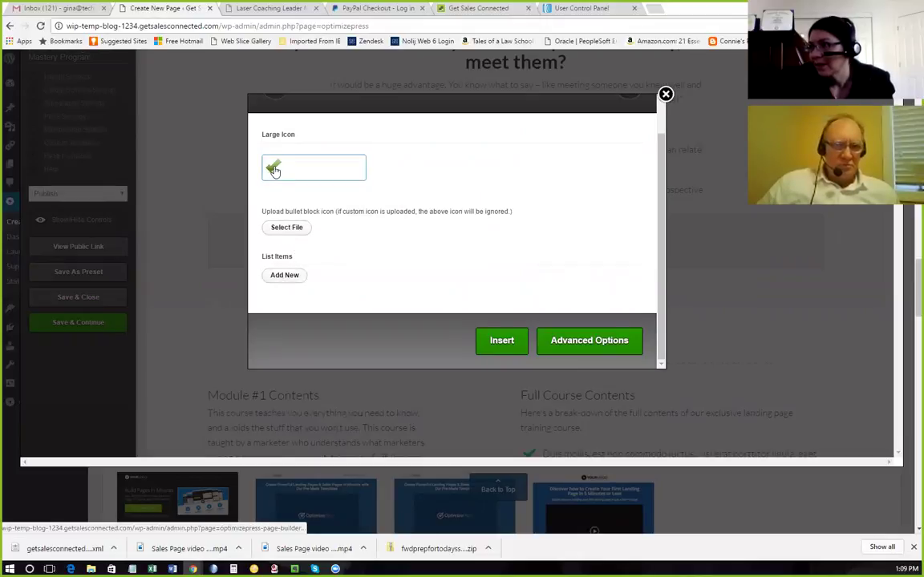
Fill the first two list items with 'What problem do they want to solve?' and 'What are their challenges?'.
left_click(287, 276)
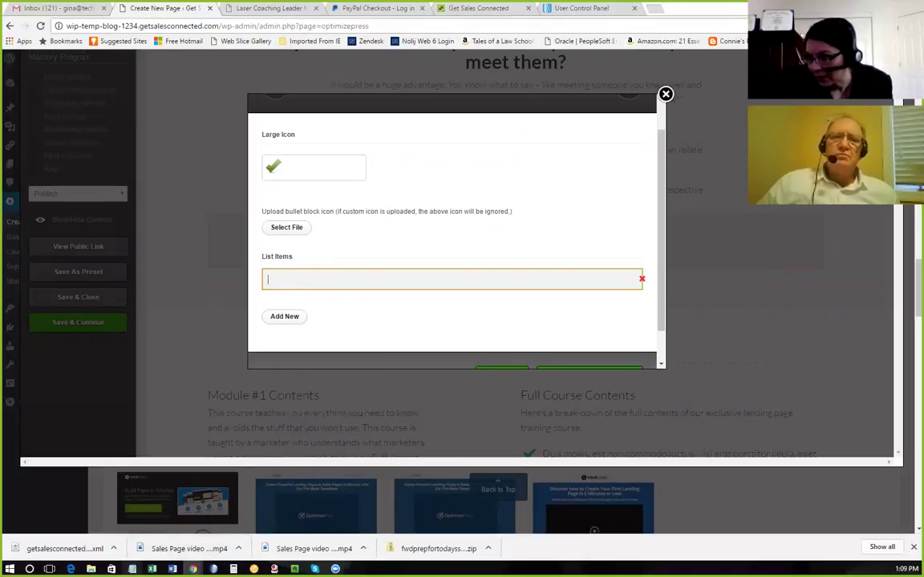
key("alt+Tab")
left_click(281, 374)
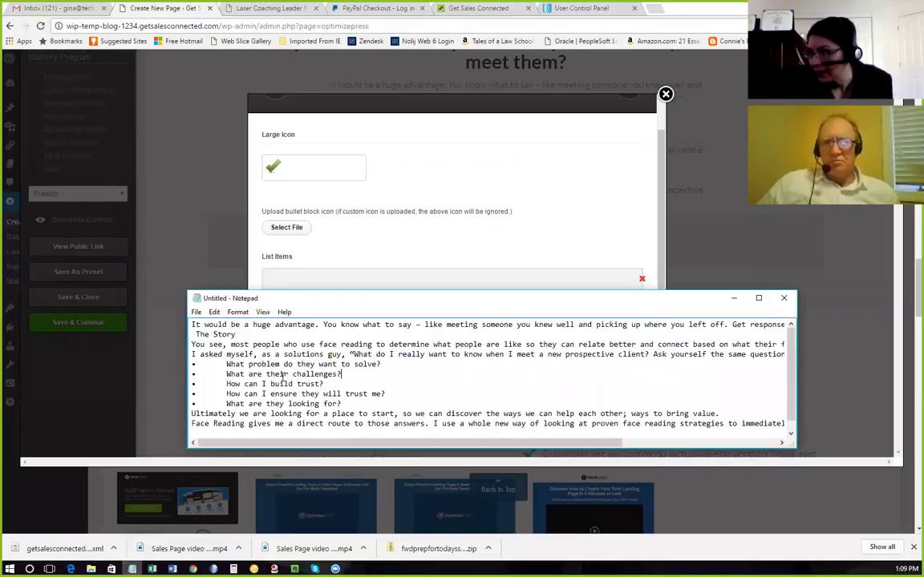
left_click_drag(384, 363, 230, 365)
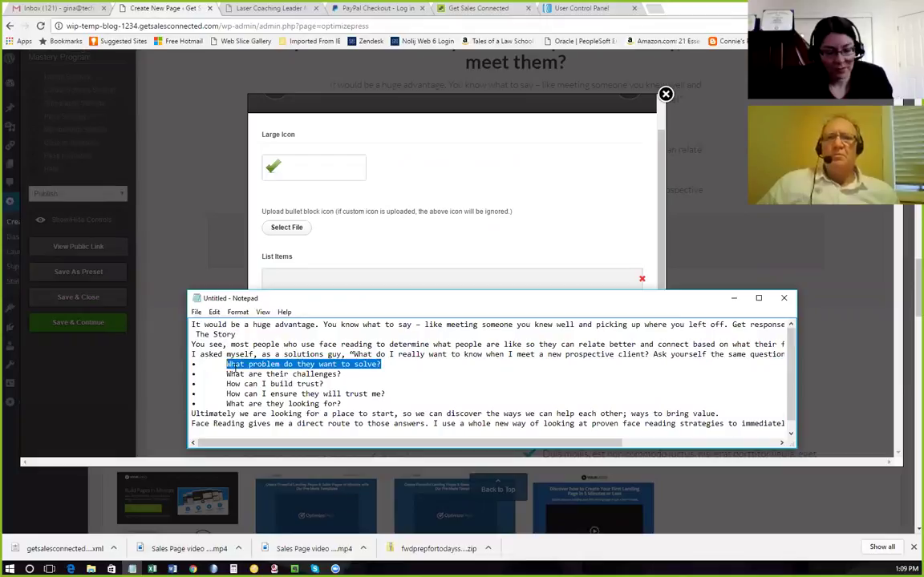
left_click(298, 277)
type("What problem do they want to solve?")
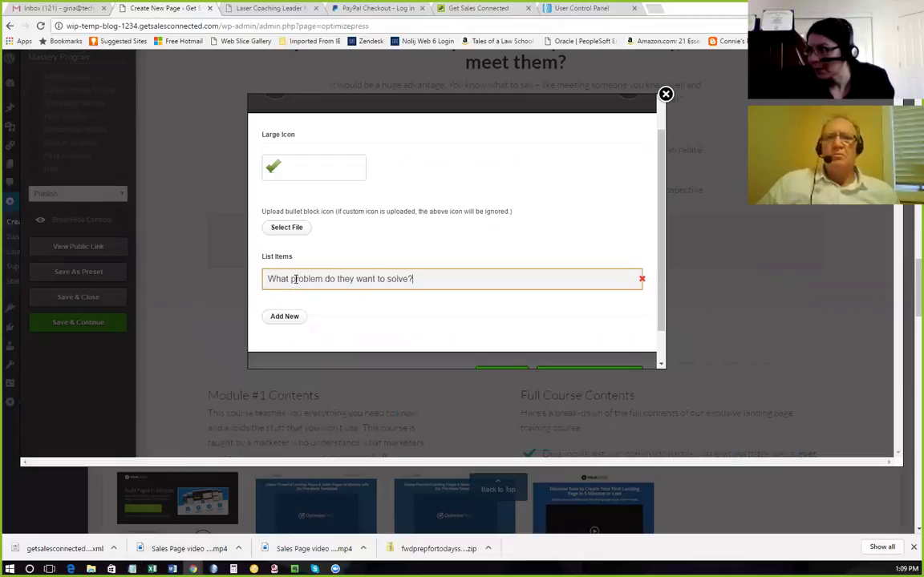
left_click(294, 318)
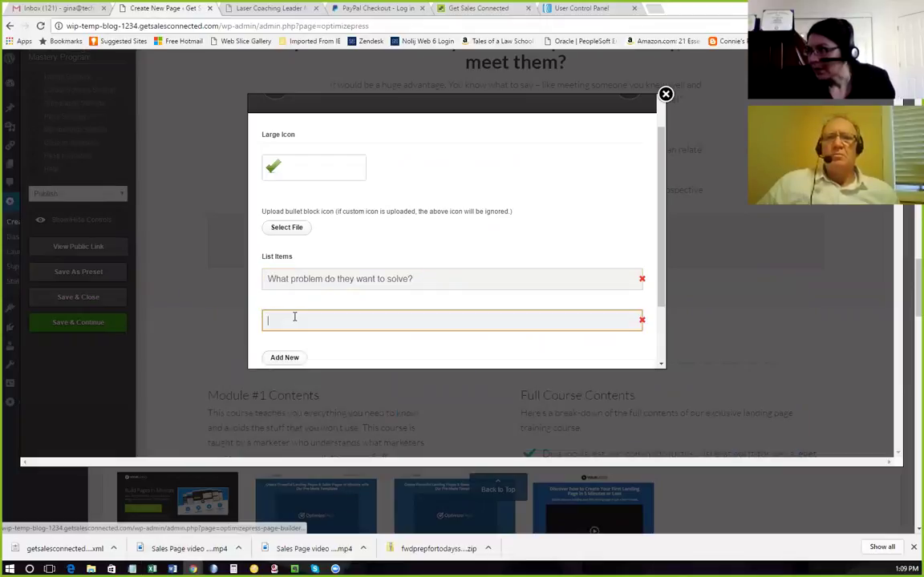
left_click(132, 568)
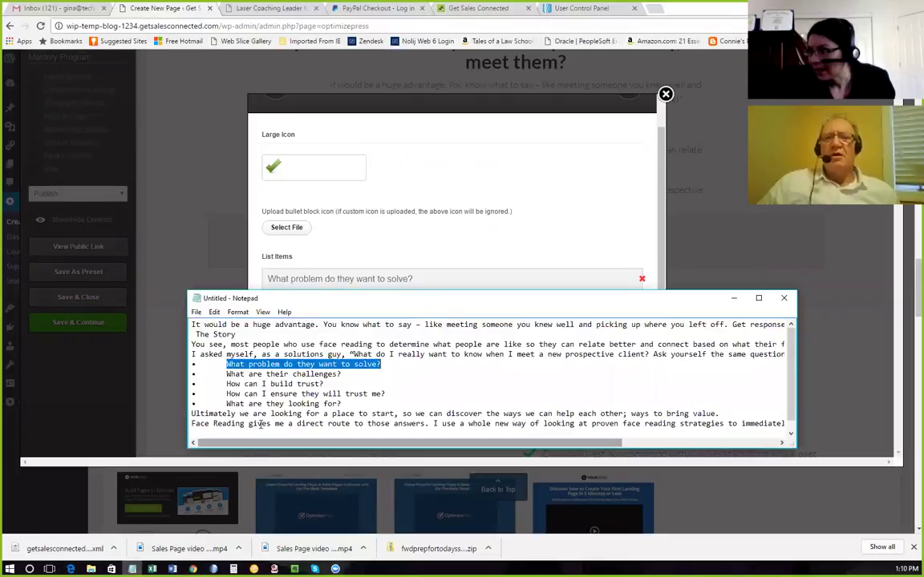
left_click_drag(343, 375, 227, 375)
key("ctrl+c")
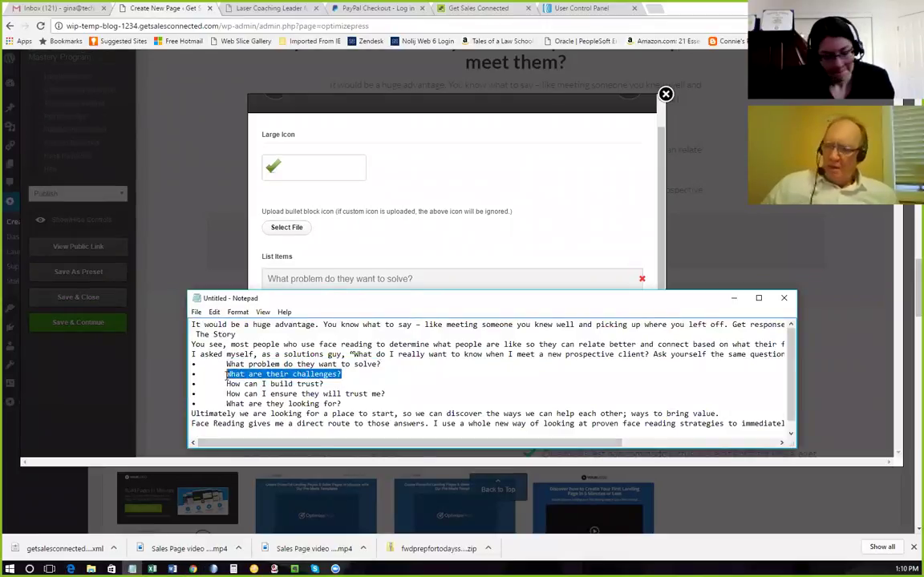
left_click(341, 256)
left_click(305, 315)
key("ctrl+v")
Add list items 'How can I build trust?' and 'How can I ensure they will trust me?'.
left_click(282, 356)
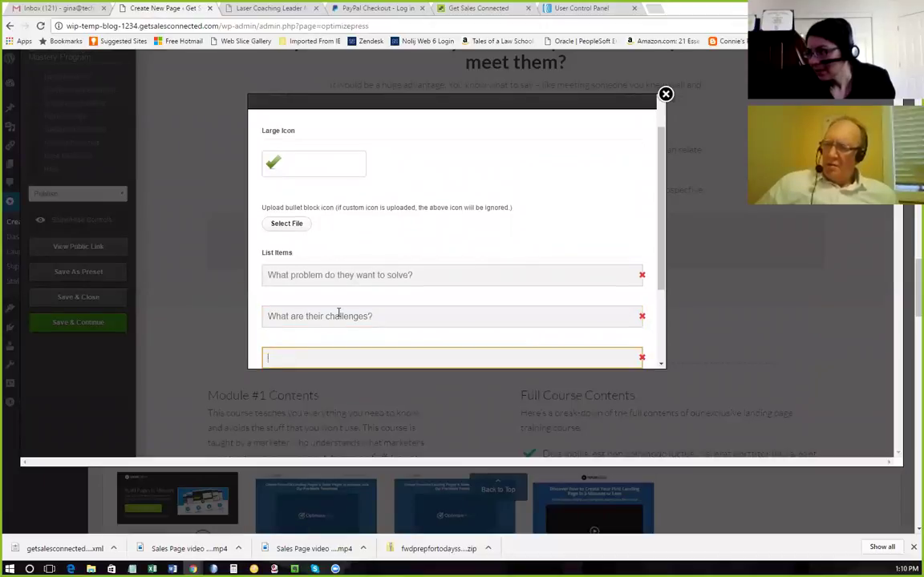
scroll(338, 312, "down", 1)
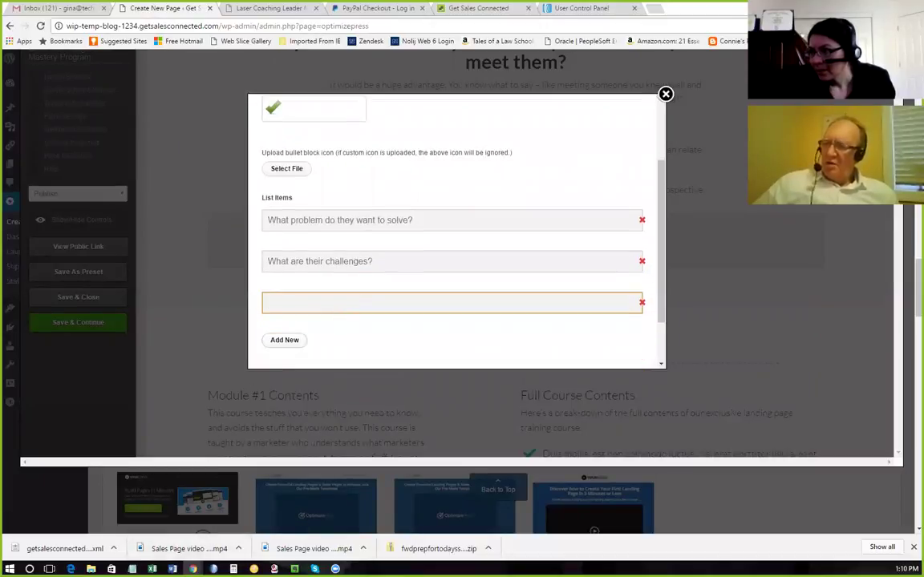
left_click(131, 568)
left_click_drag(324, 384, 262, 384)
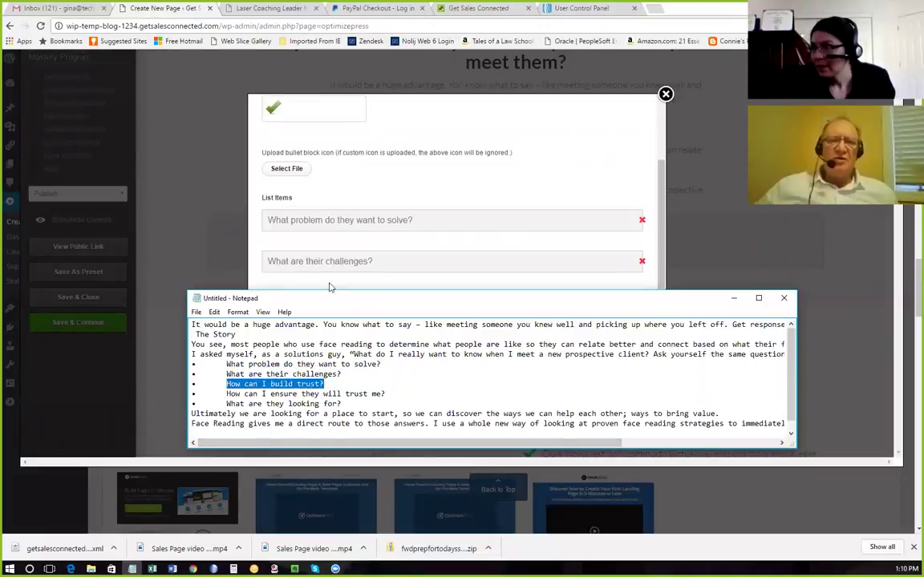
left_click(382, 239)
left_click(305, 306)
type("How can I build trust?")
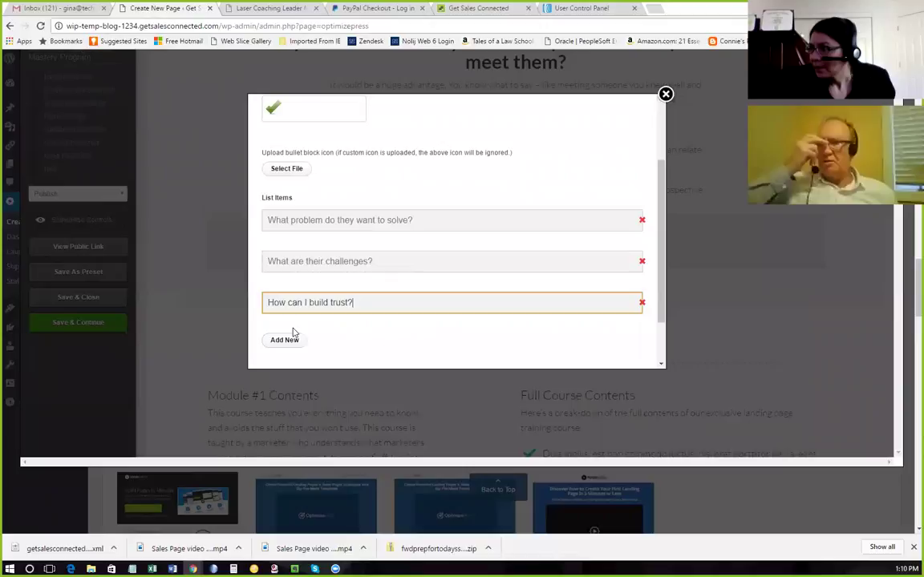
left_click(284, 339)
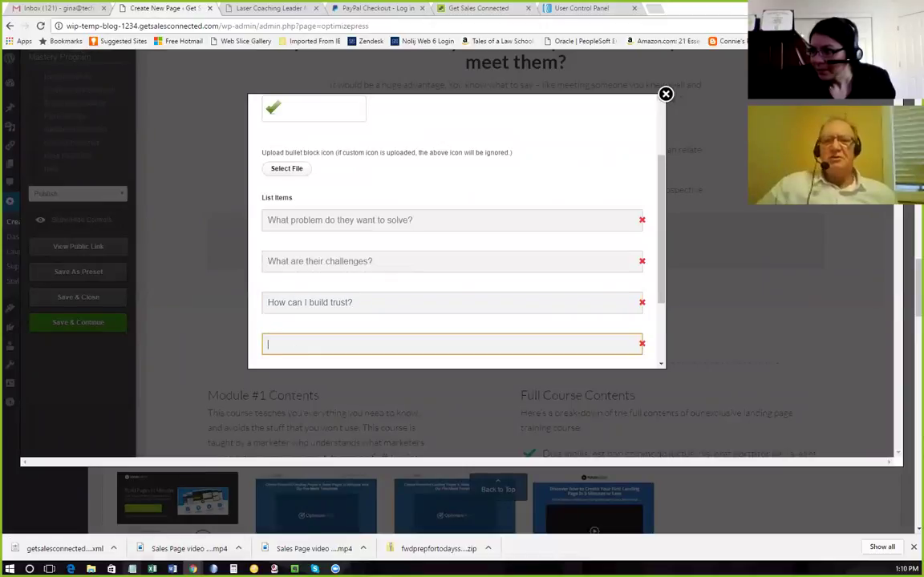
left_click(132, 568)
left_click_drag(391, 393, 236, 393)
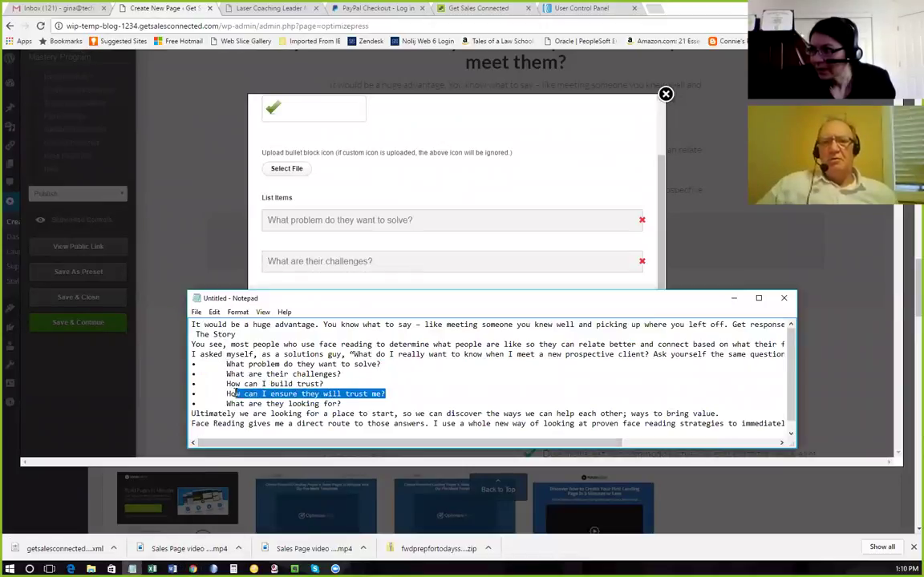
left_click(274, 285)
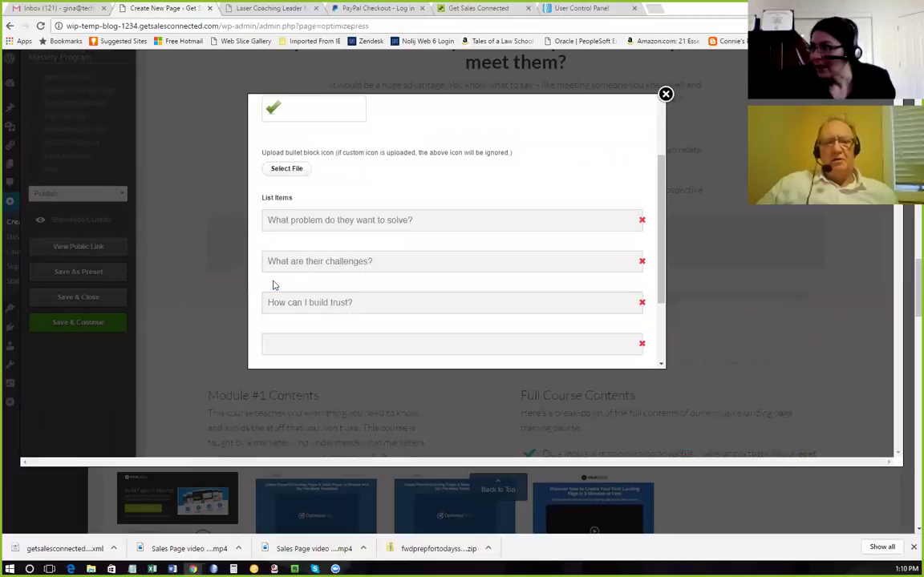
left_click(288, 340)
type("How can I ensure they will trust me?")
Add the fifth item 'What are they looking for?' and insert the checklist into the page.
scroll(300, 336, "down", 2)
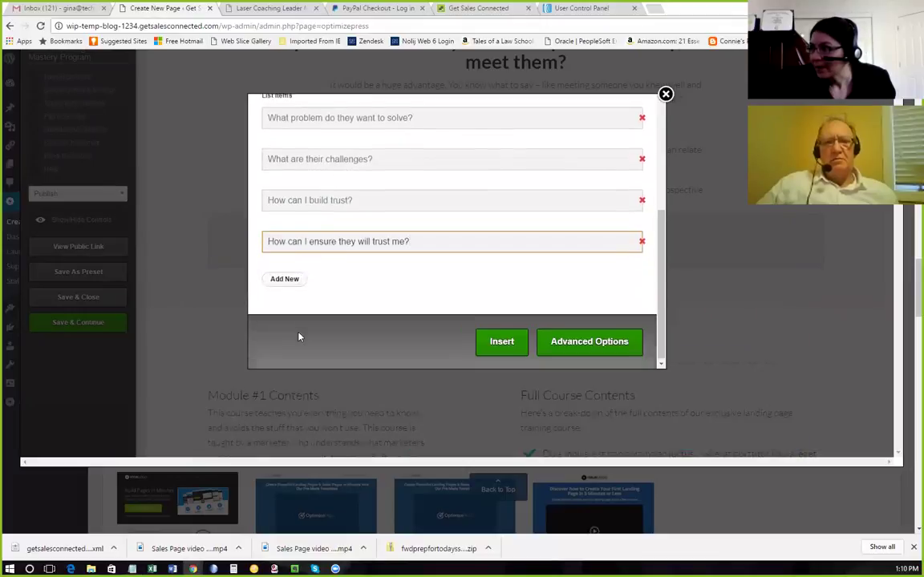
left_click(284, 277)
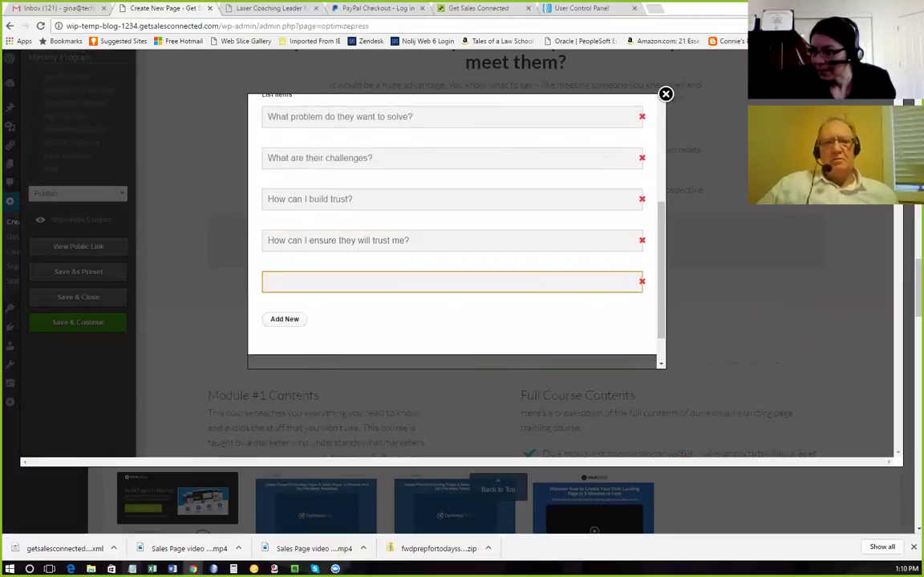
key("alt+Tab")
left_click_drag(342, 403, 227, 403)
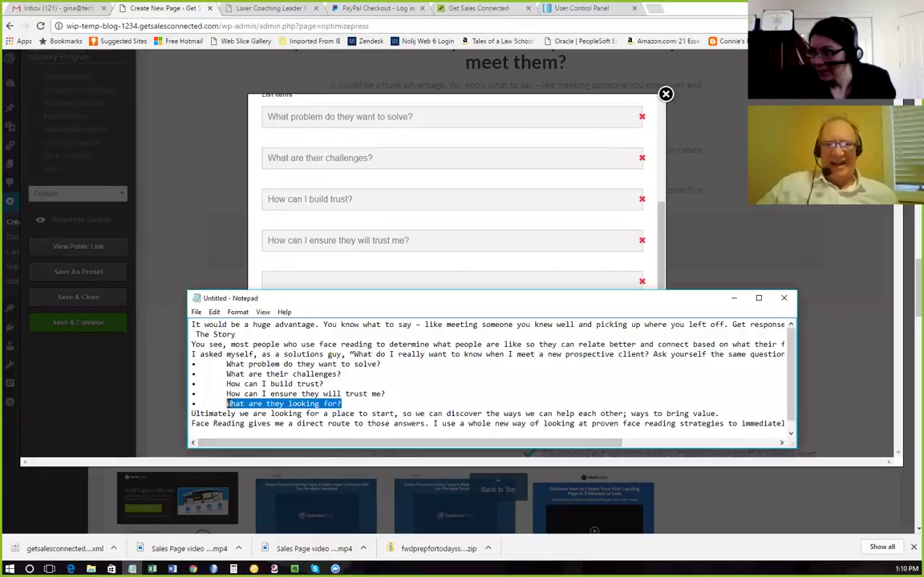
key("ctrl+c")
key("alt+Tab")
left_click(309, 279)
key("ctrl+v")
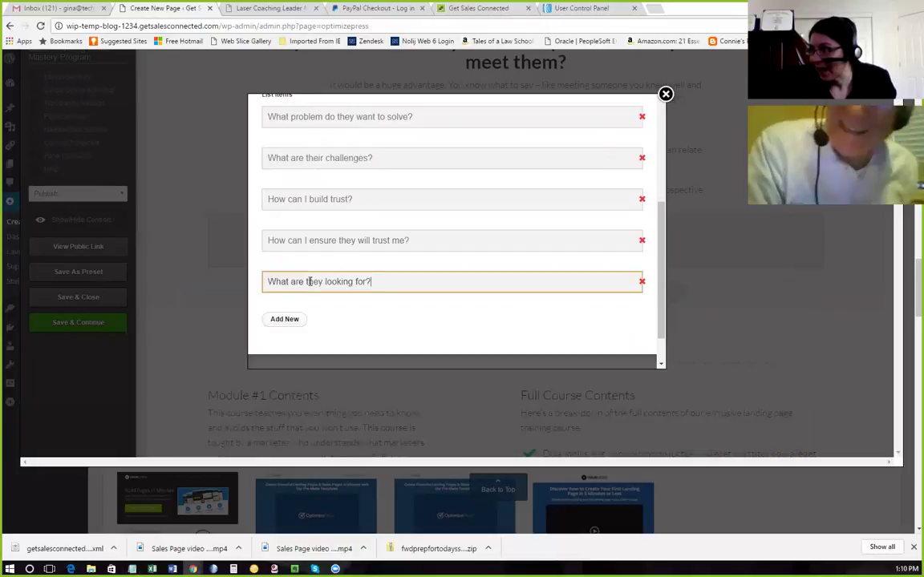
scroll(451, 315, "down", 1)
scroll(452, 316, "down", 1)
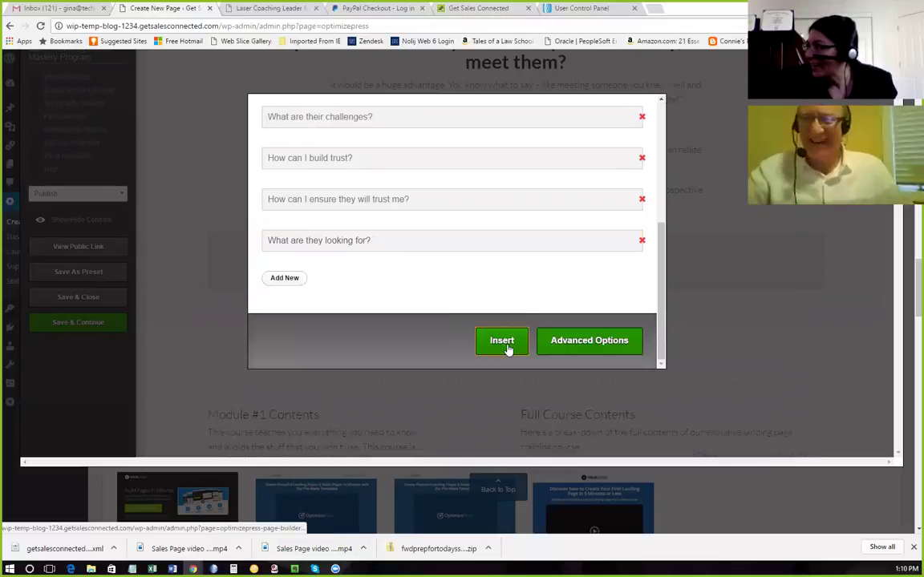
left_click(505, 345)
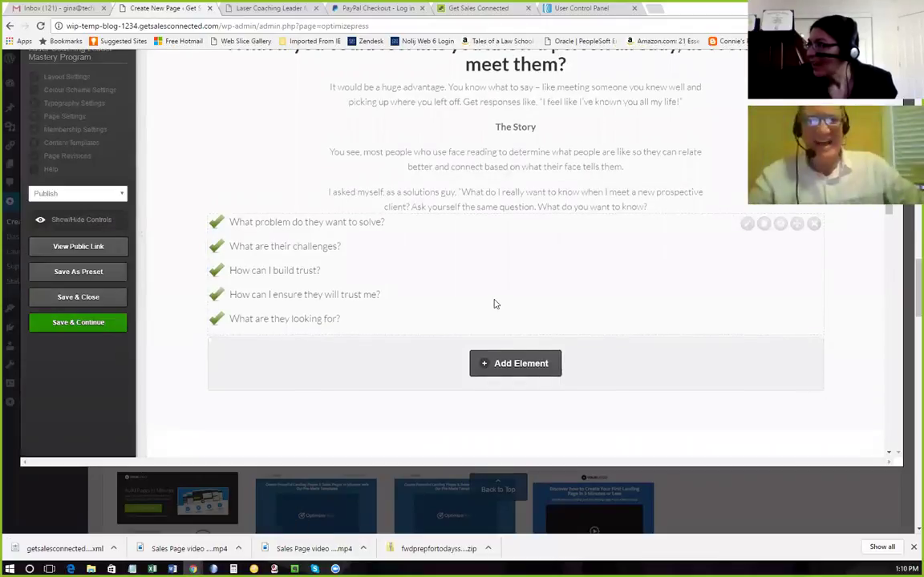
Save the page, then reopen the checklist, view its Advanced Options, and reinsert it.
left_click(113, 323)
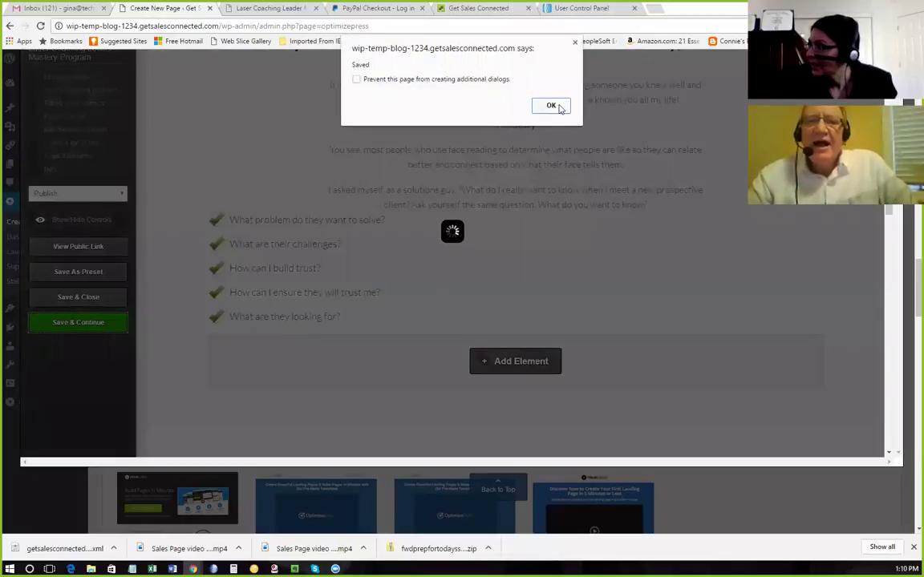
left_click(552, 106)
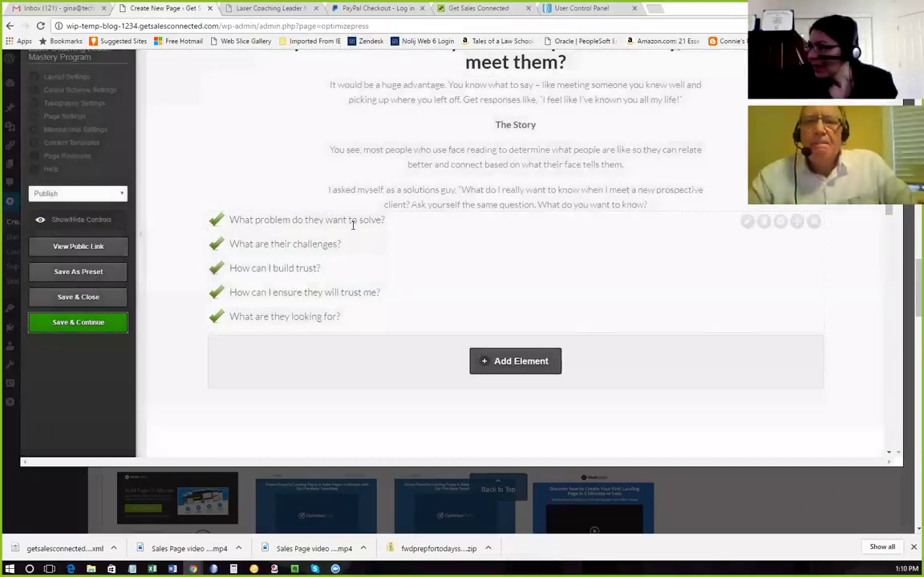
left_click(746, 222)
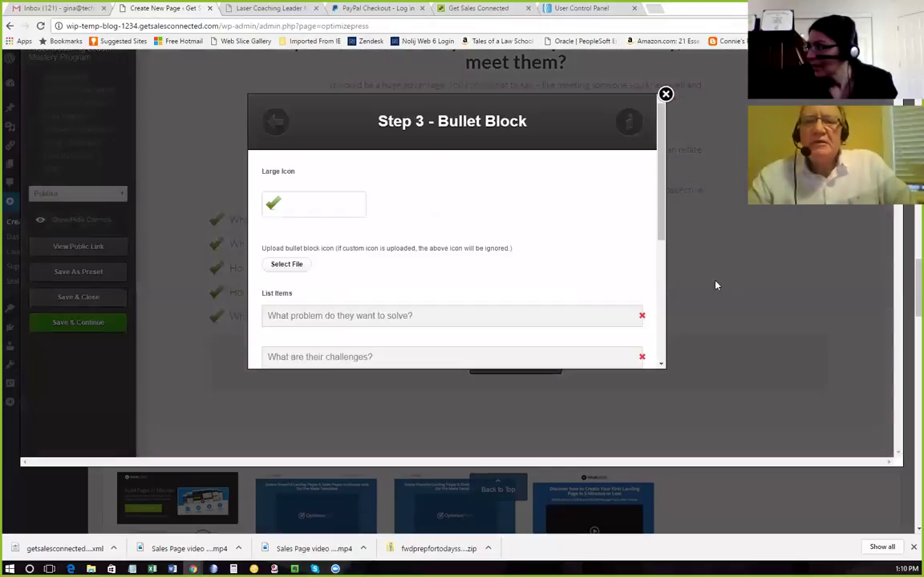
scroll(498, 259, "down", 5)
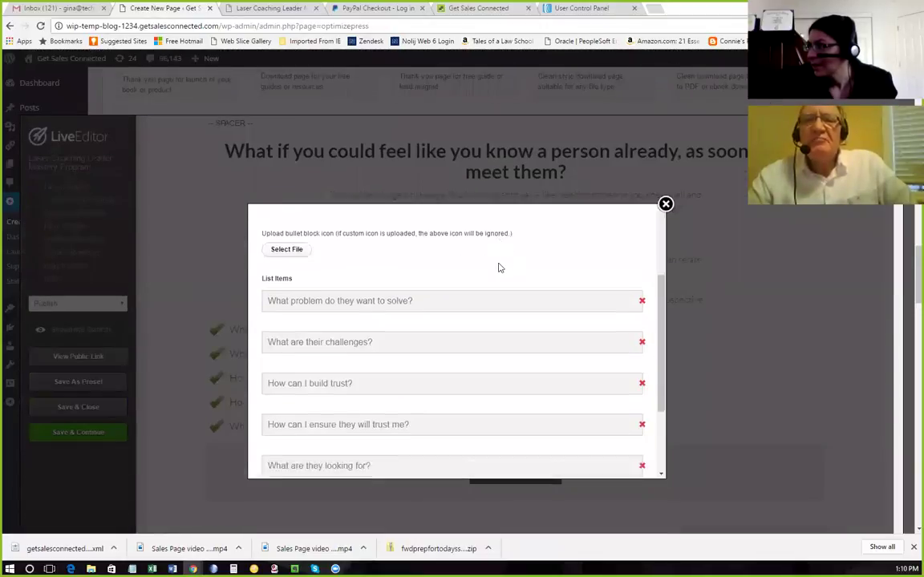
scroll(513, 260, "down", 3)
left_click(588, 286)
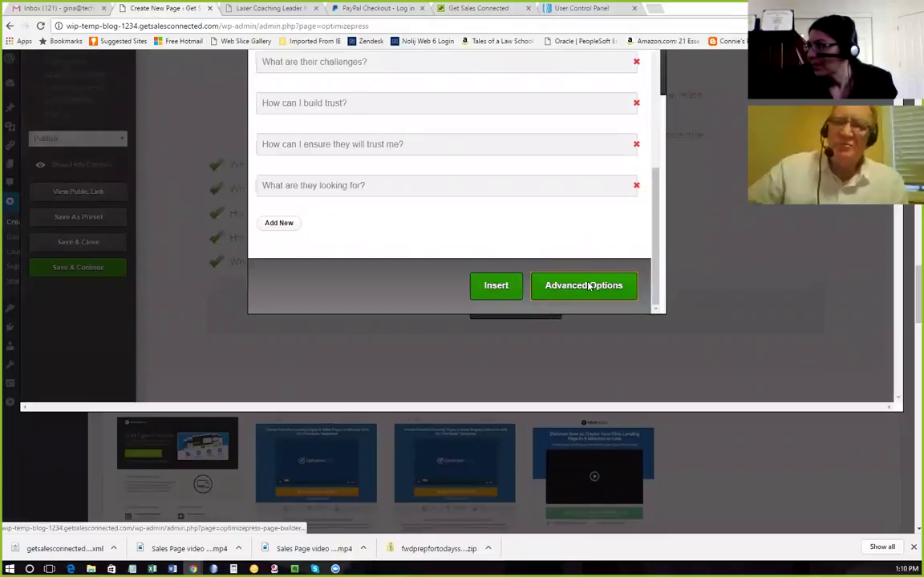
scroll(456, 181, "down", 5)
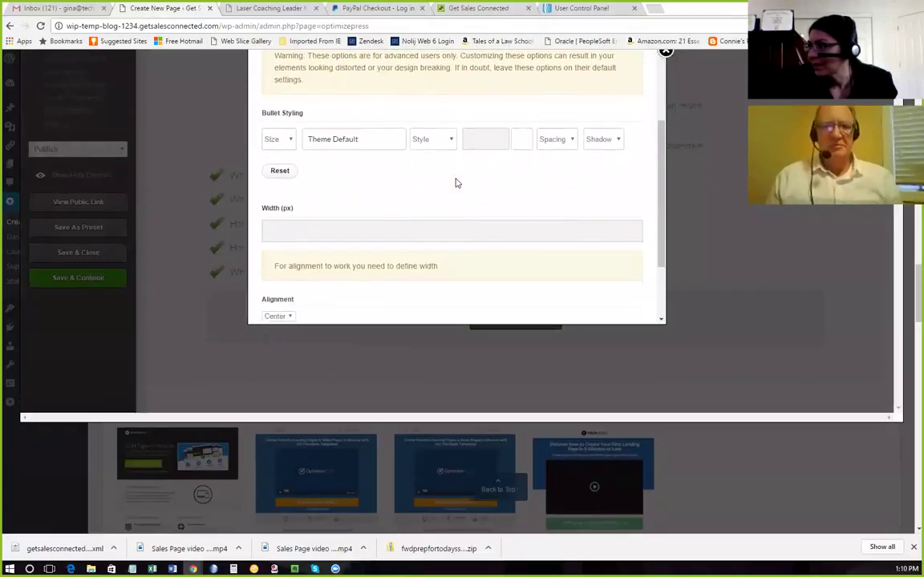
scroll(612, 149, "down", 3)
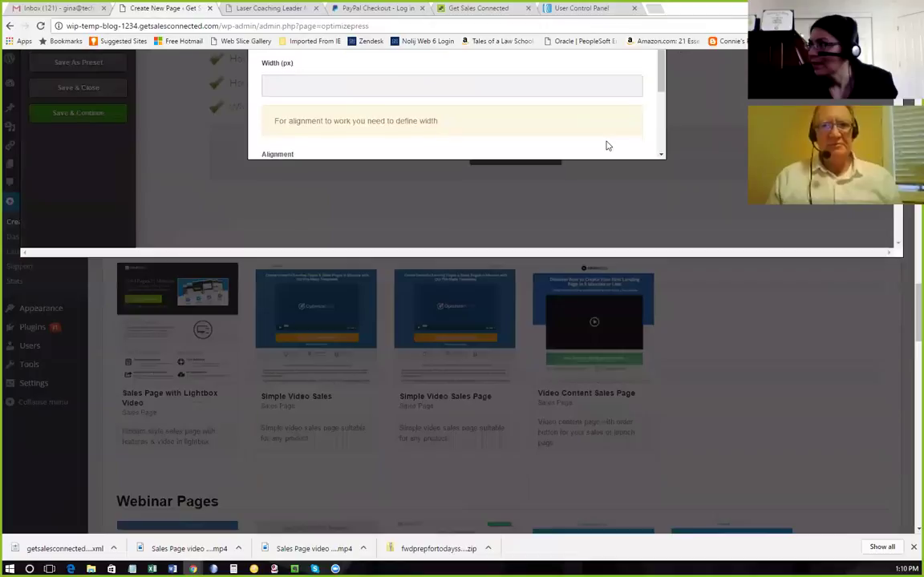
scroll(606, 147, "down", 1)
left_click(610, 136)
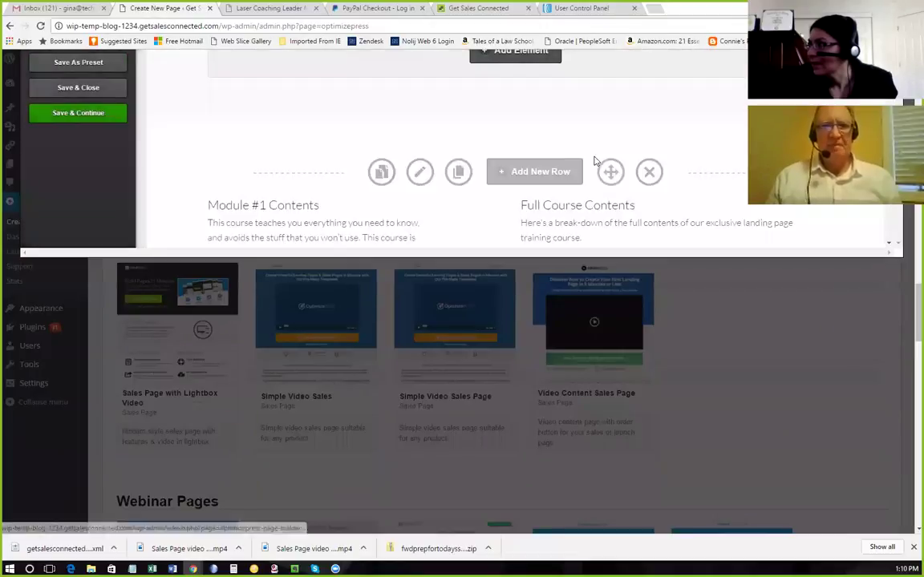
Scroll the page to check the five-question checklist, then bring Headline.docx to the front.
scroll(591, 165, "up", 3)
scroll(591, 165, "down", 2)
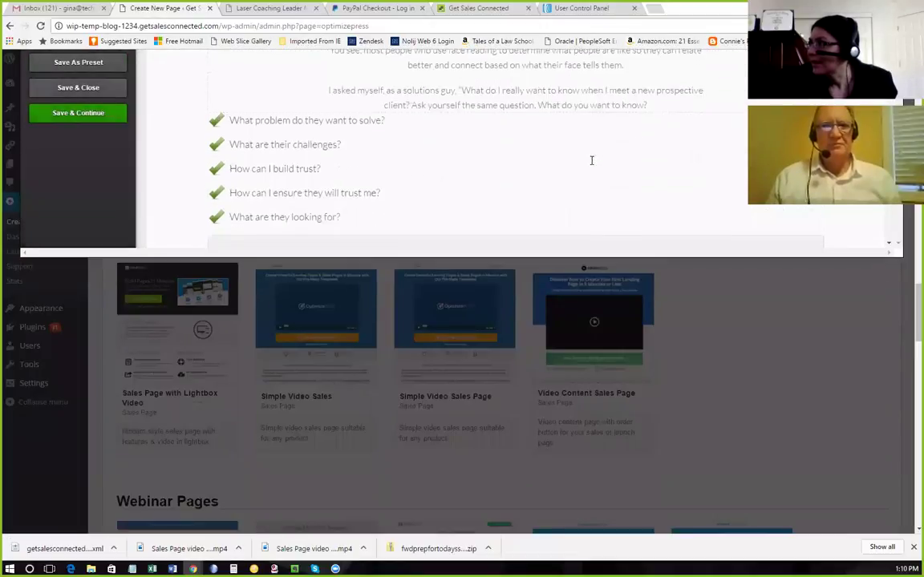
scroll(590, 165, "down", 5)
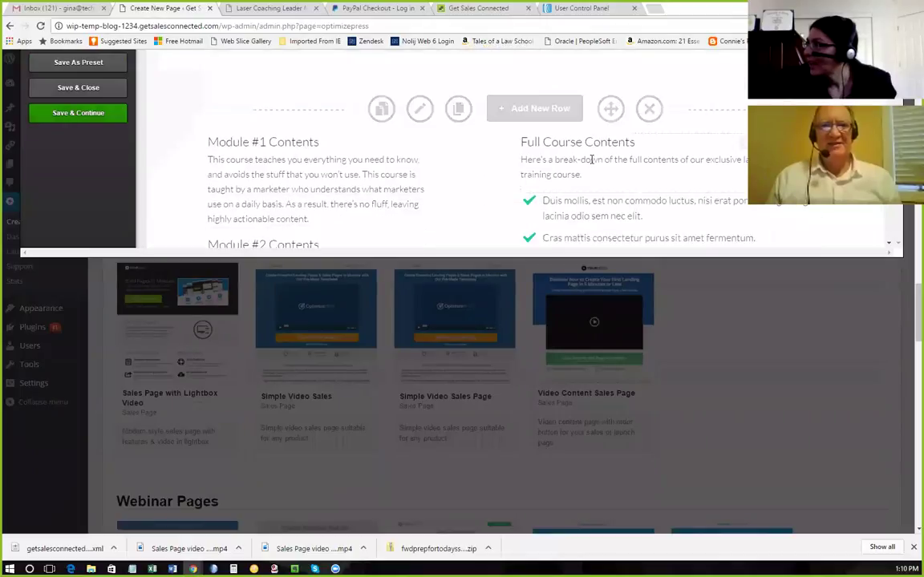
scroll(591, 160, "down", 4)
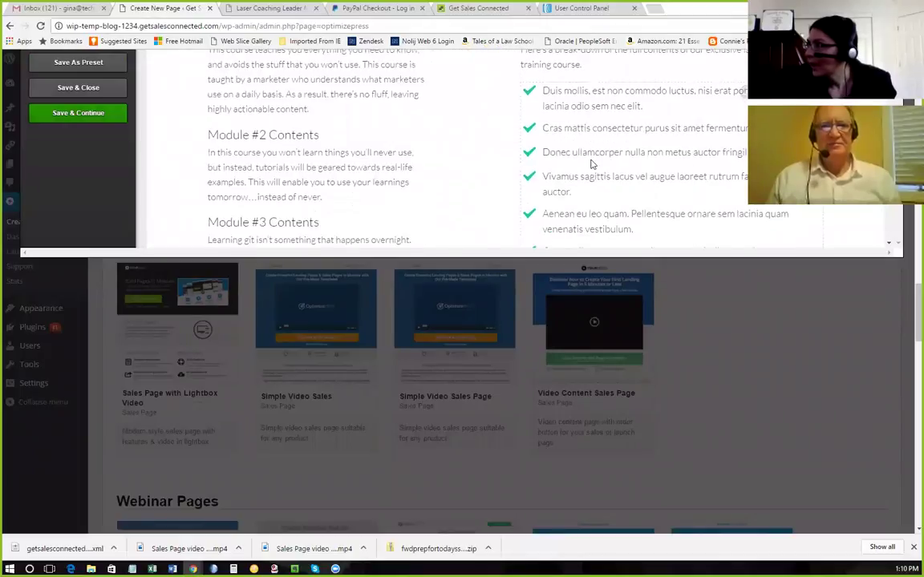
scroll(591, 158, "up", 4)
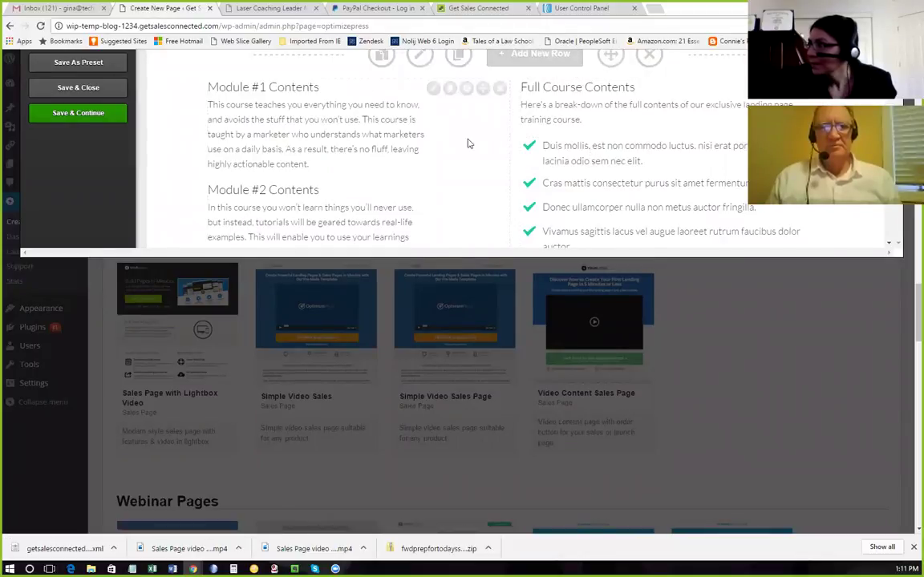
scroll(469, 143, "down", 3)
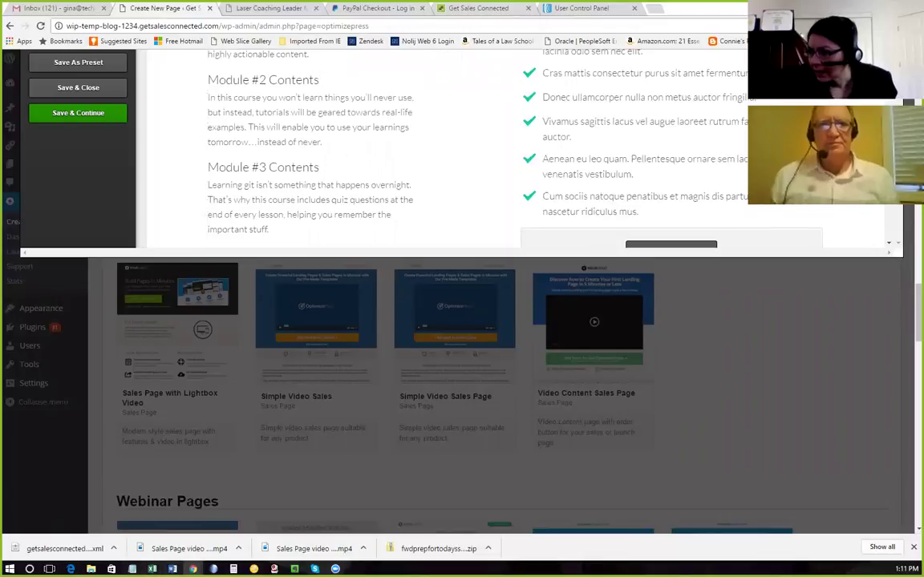
mouse_move(172, 569)
left_click(137, 539)
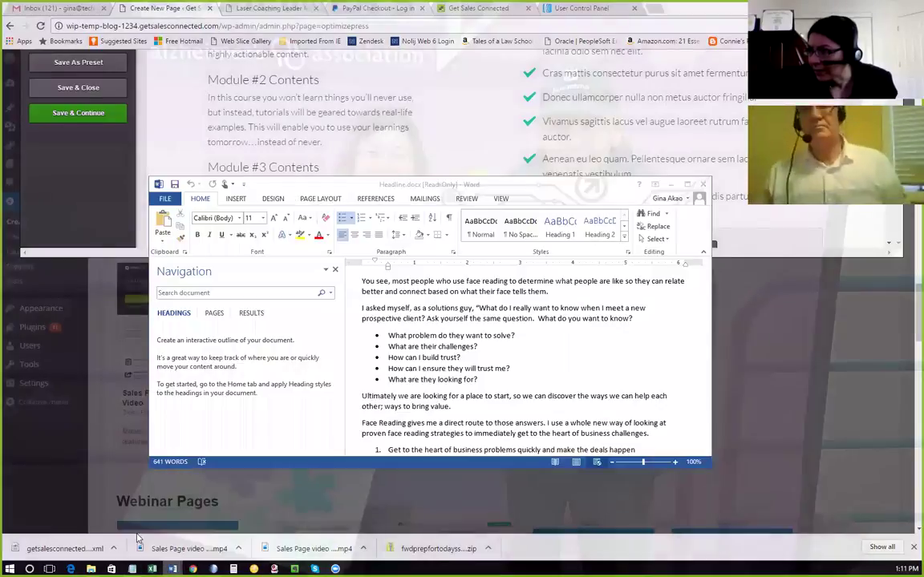
Scroll through Headline.docx, then minimize Word to get back to the LiveEditor page.
scroll(444, 361, "down", 6)
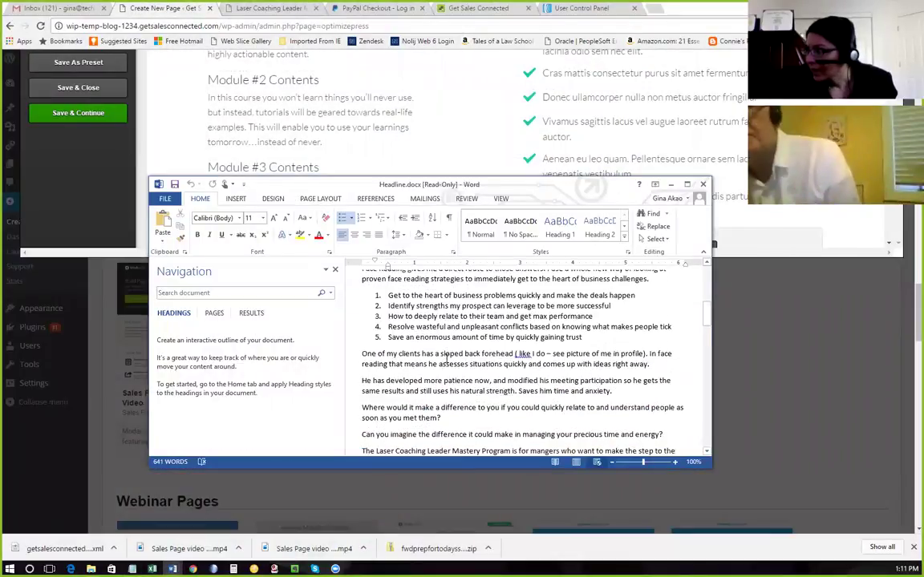
scroll(447, 361, "up", 2)
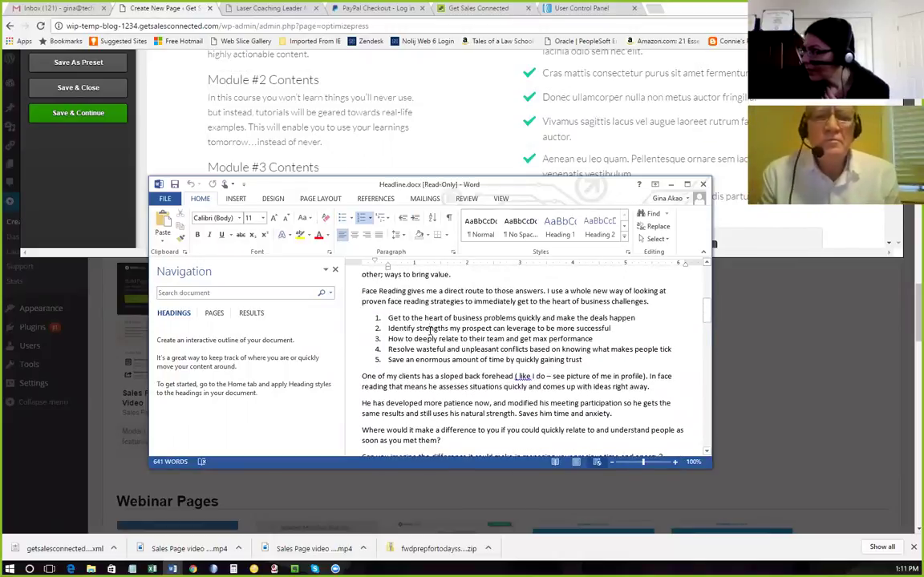
scroll(430, 329, "down", 5)
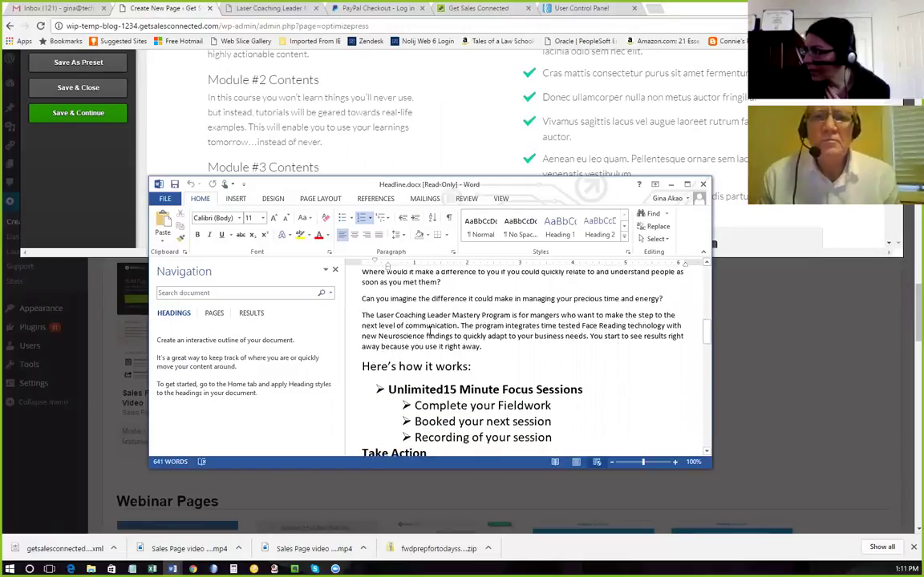
scroll(429, 331, "up", 5)
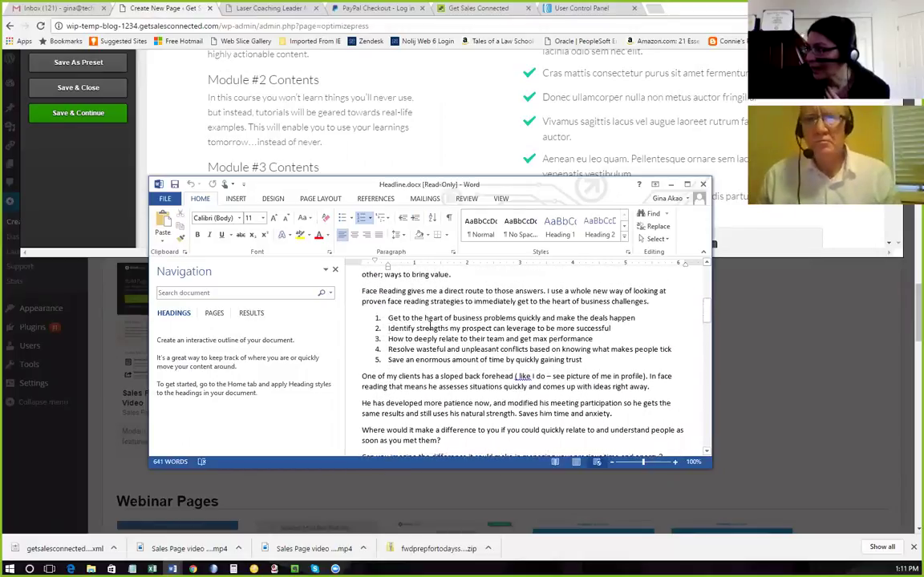
scroll(426, 304, "down", 5)
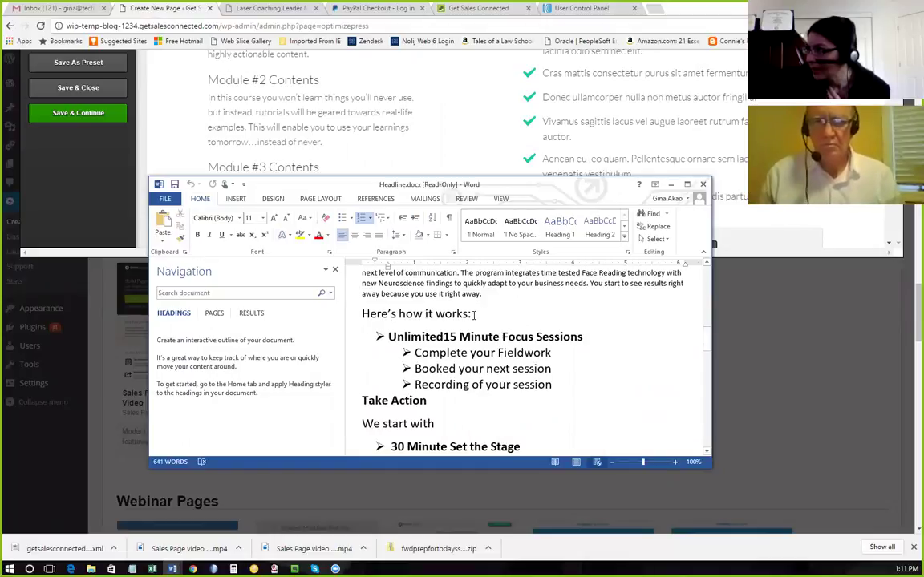
scroll(475, 313, "down", 7)
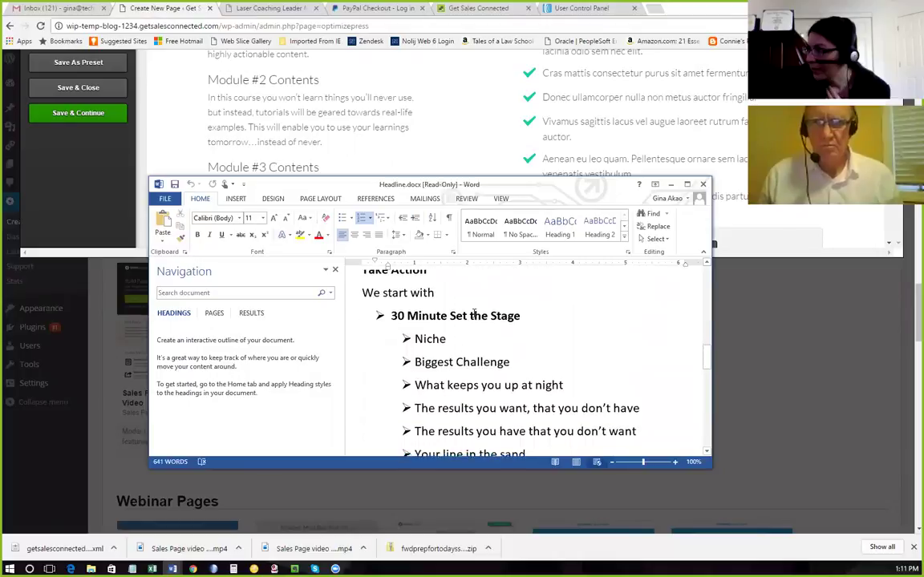
scroll(475, 314, "down", 7)
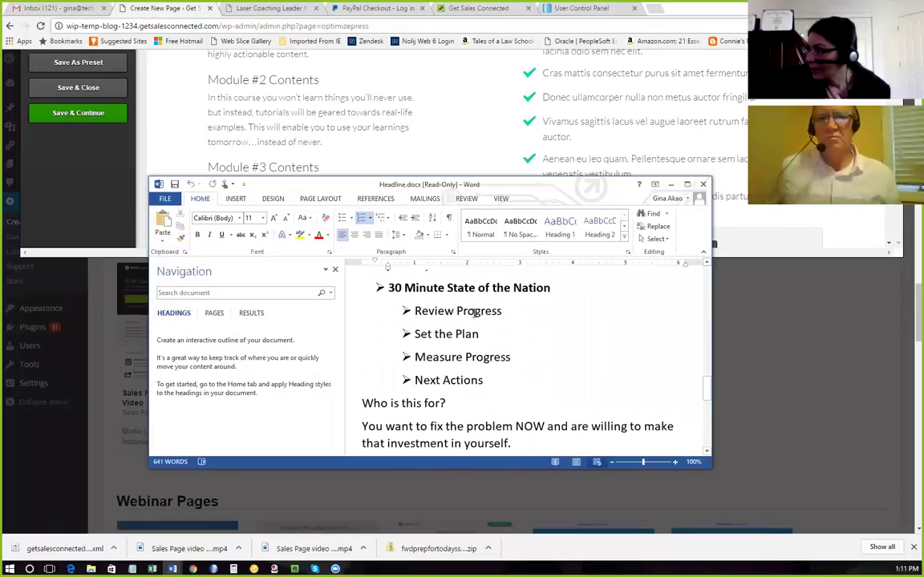
scroll(474, 313, "down", 8)
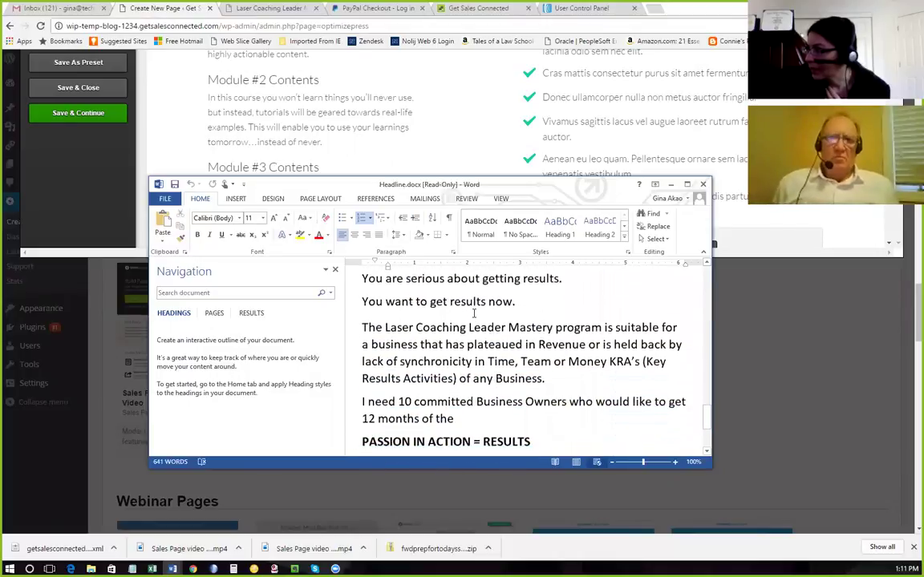
scroll(474, 314, "up", 15)
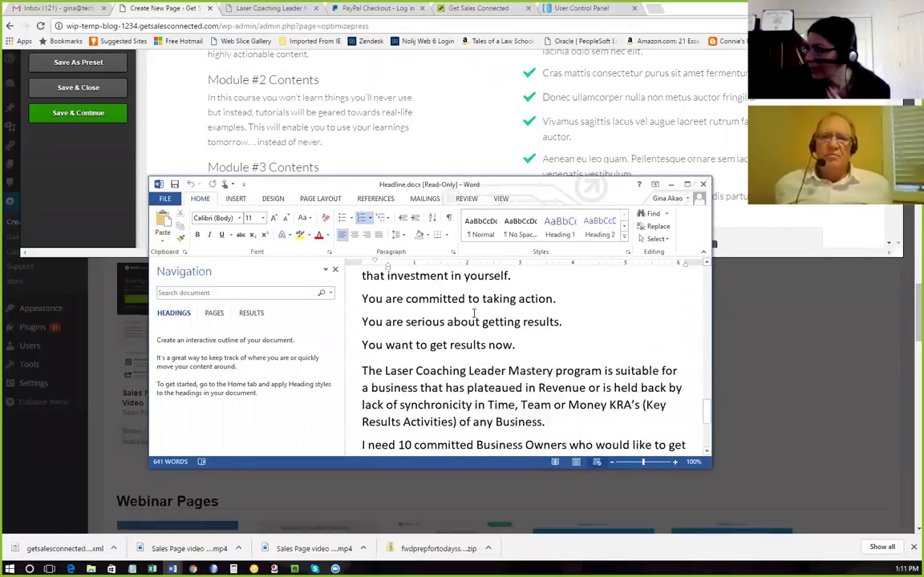
scroll(475, 313, "up", 6)
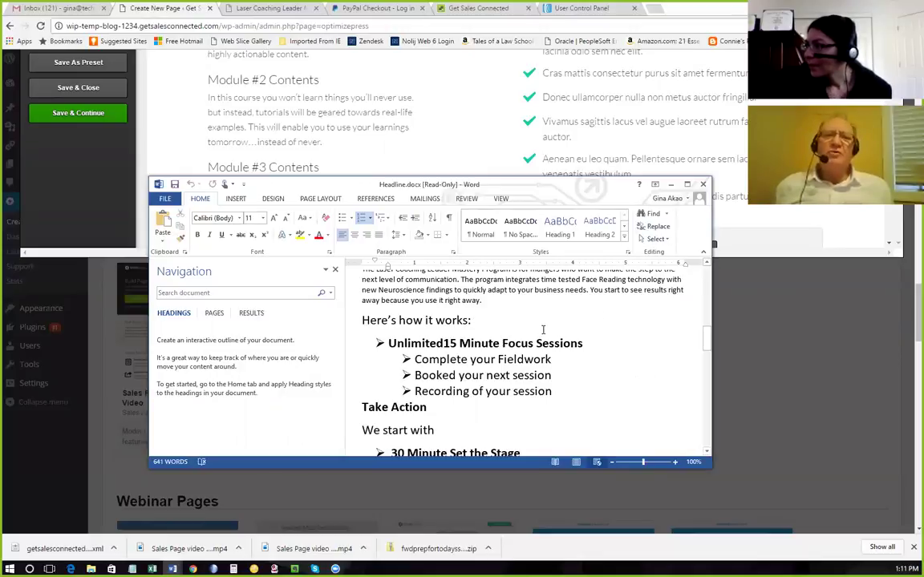
left_click(672, 186)
scroll(573, 219, "up", 5)
scroll(517, 231, "up", 3)
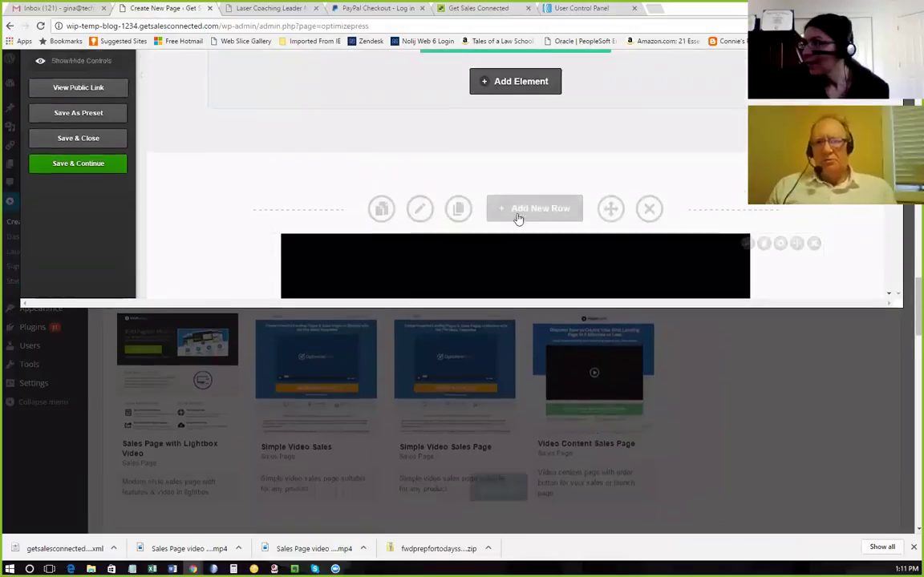
Save the Laser Coaching Leader Mastery page and open its published version in a new tab.
scroll(517, 218, "up", 5)
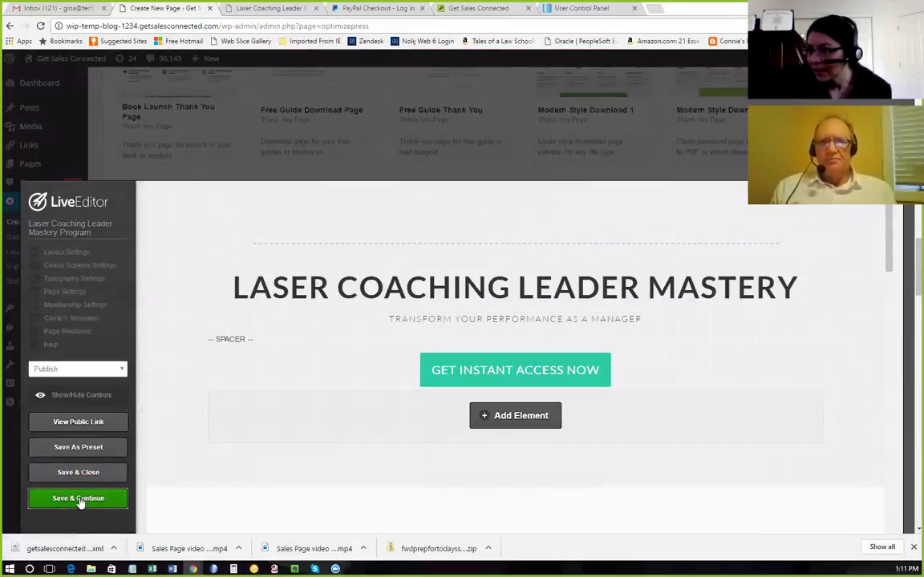
left_click(78, 499)
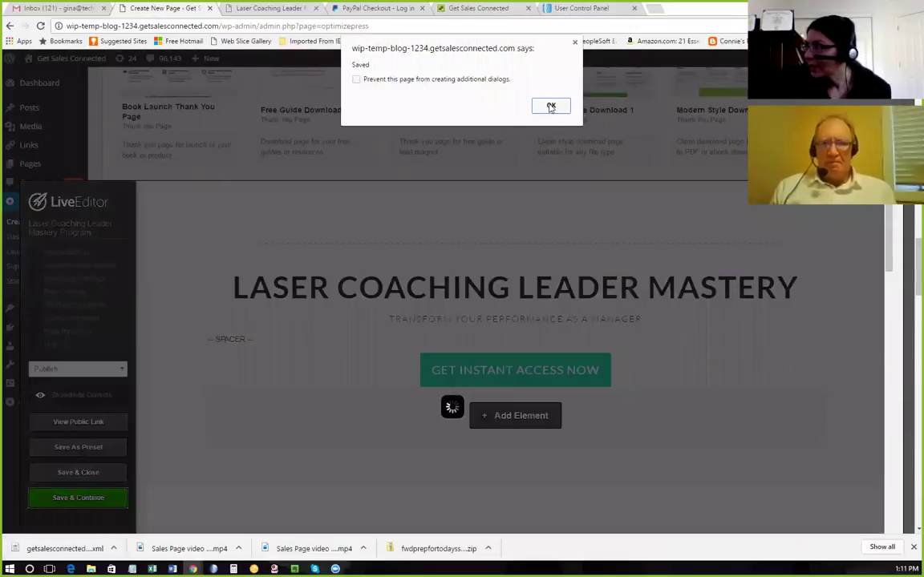
left_click(551, 108)
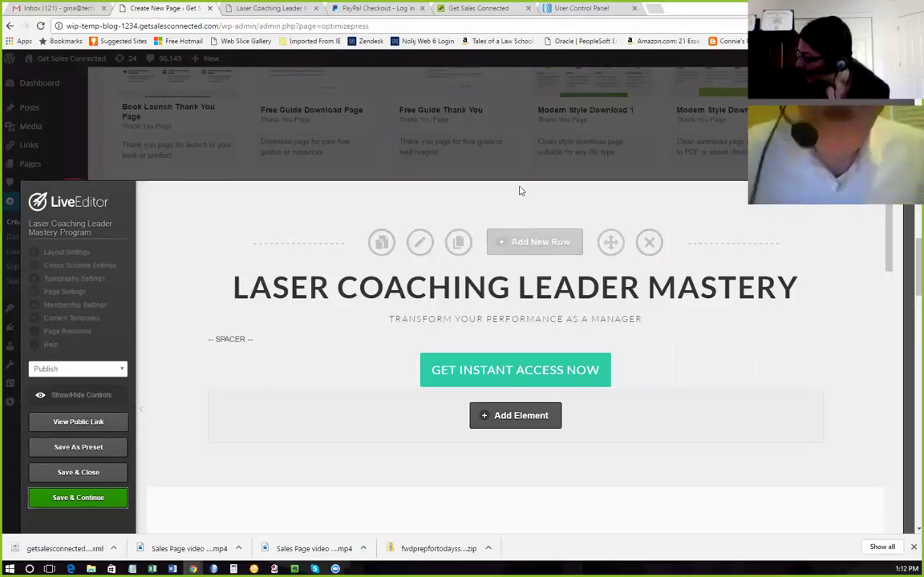
left_click(81, 429)
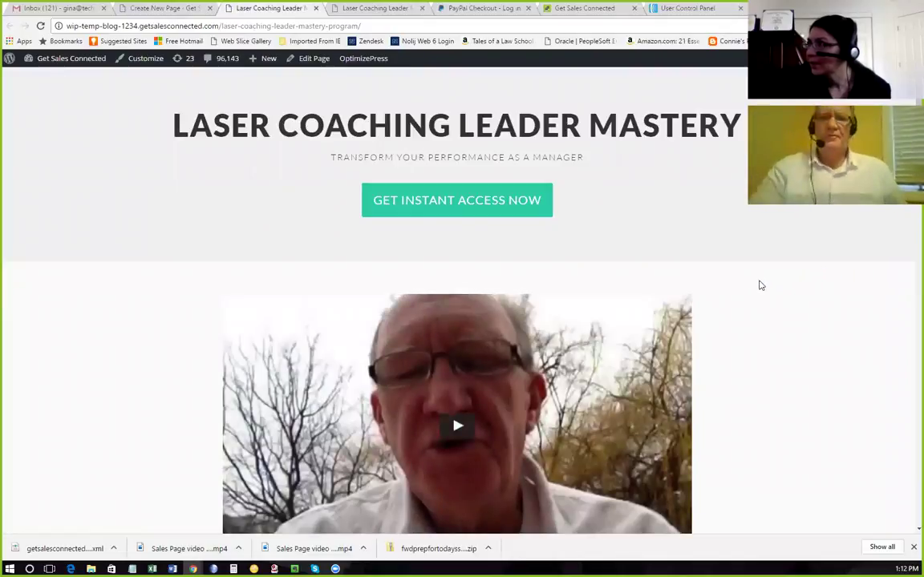
Scroll the live page to check its headline, story, five checkmarked questions, modules and $99 offer.
scroll(754, 288, "down", 3)
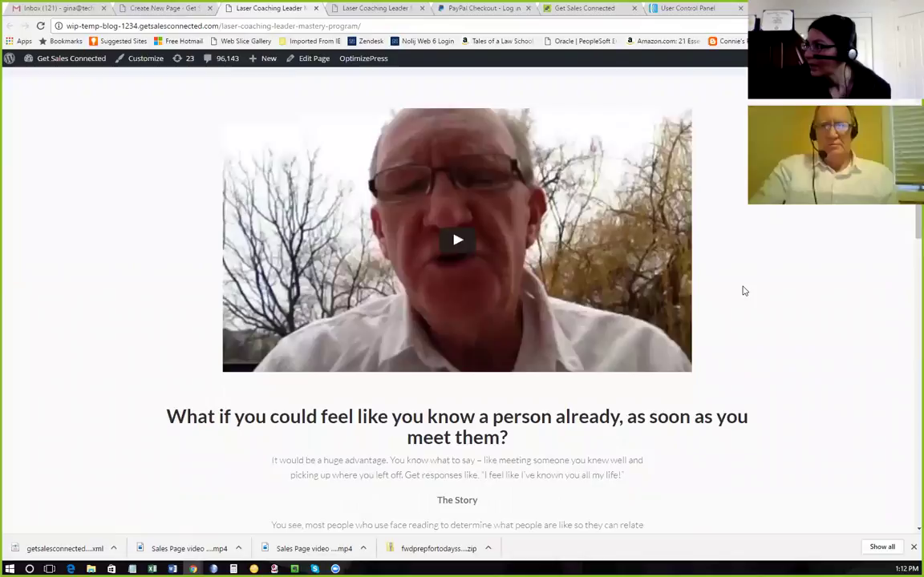
scroll(743, 291, "down", 3)
scroll(743, 291, "up", 5)
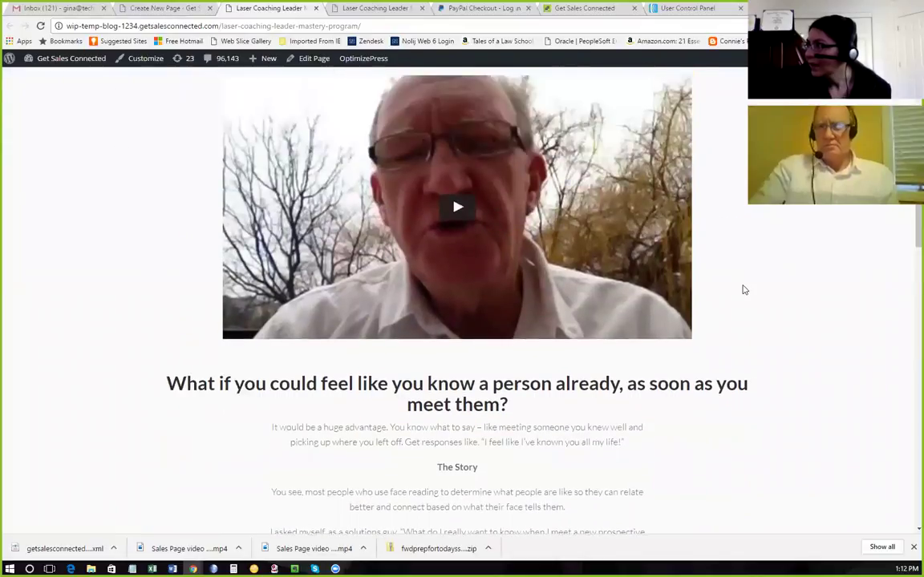
scroll(743, 290, "down", 8)
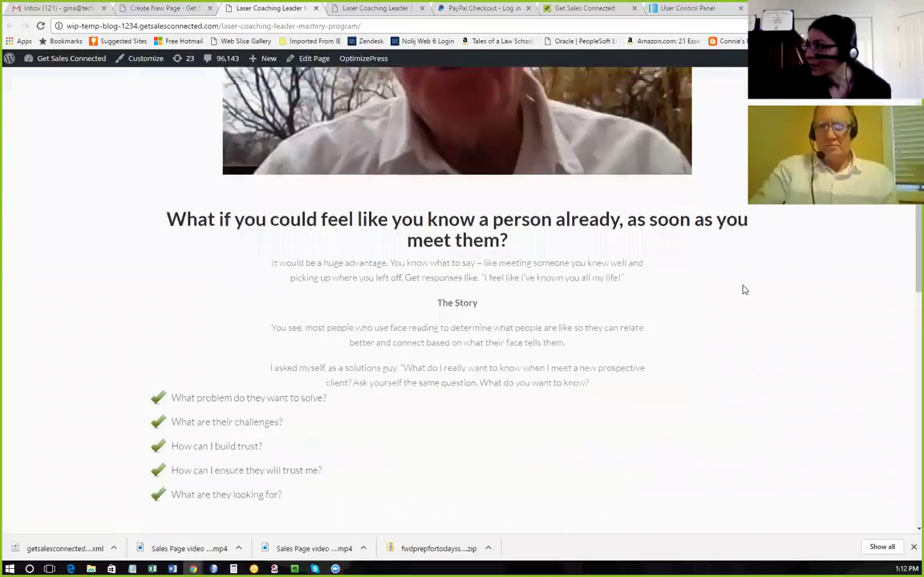
scroll(743, 291, "down", 6)
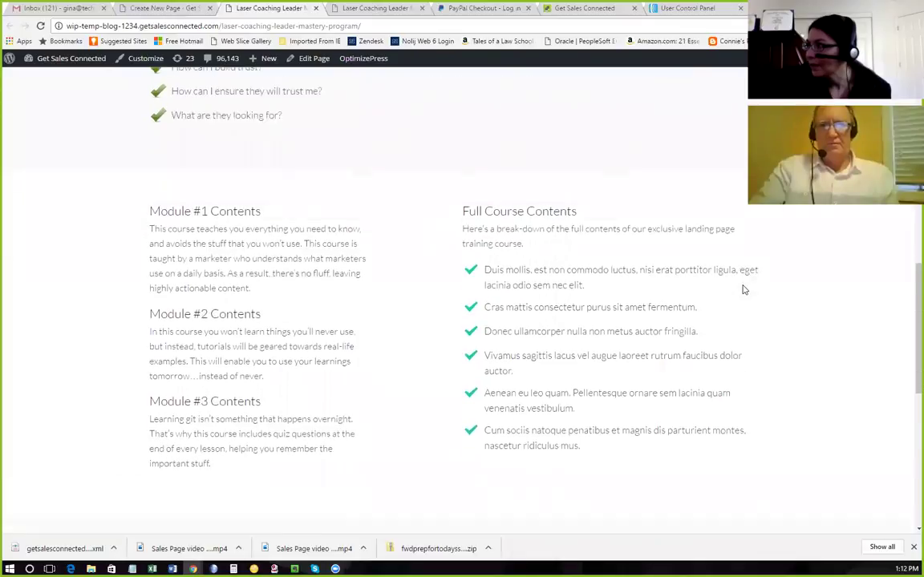
scroll(744, 290, "down", 3)
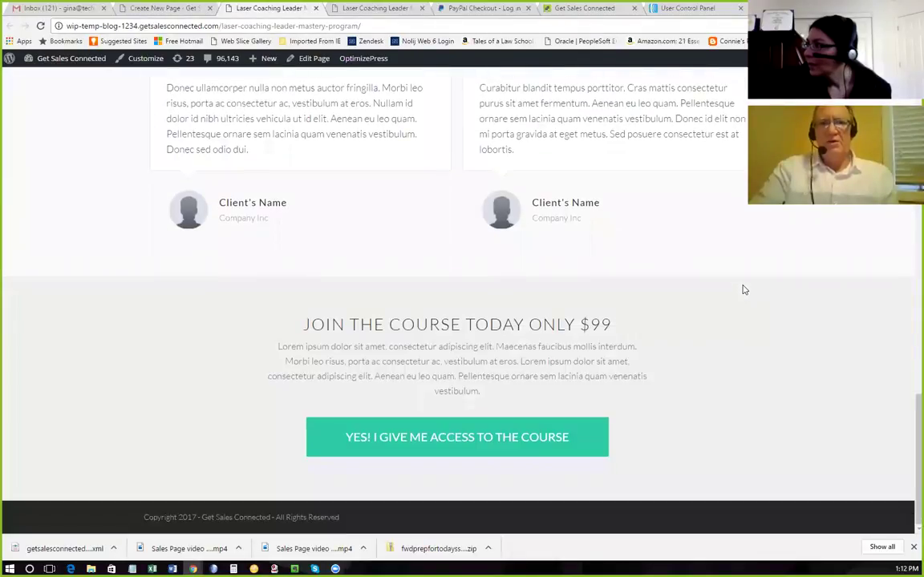
scroll(743, 290, "up", 2)
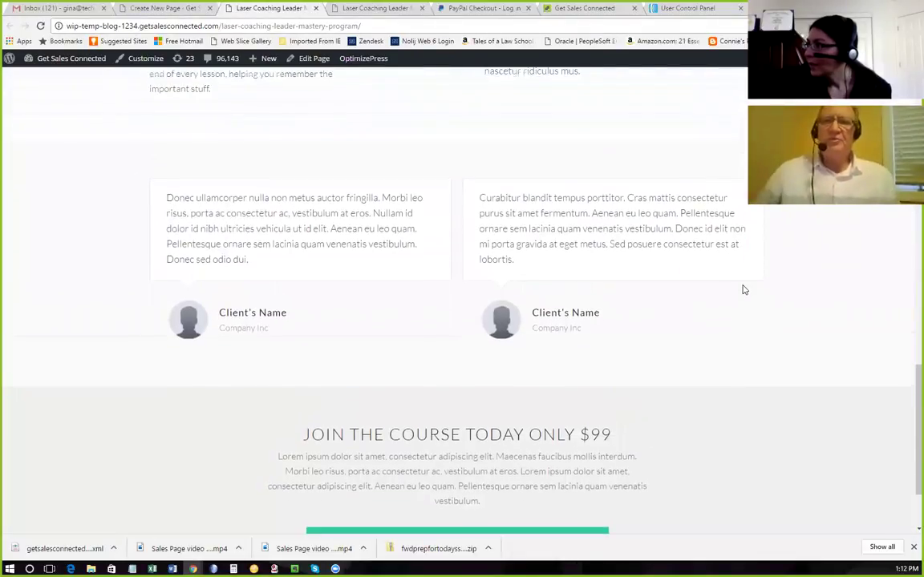
scroll(744, 290, "up", 2)
scroll(743, 291, "up", 6)
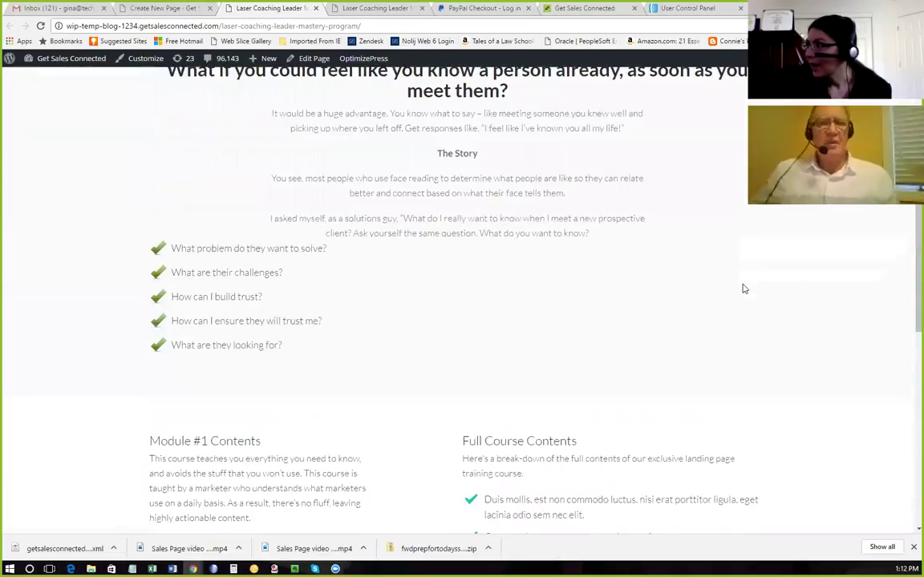
scroll(741, 283, "up", 6)
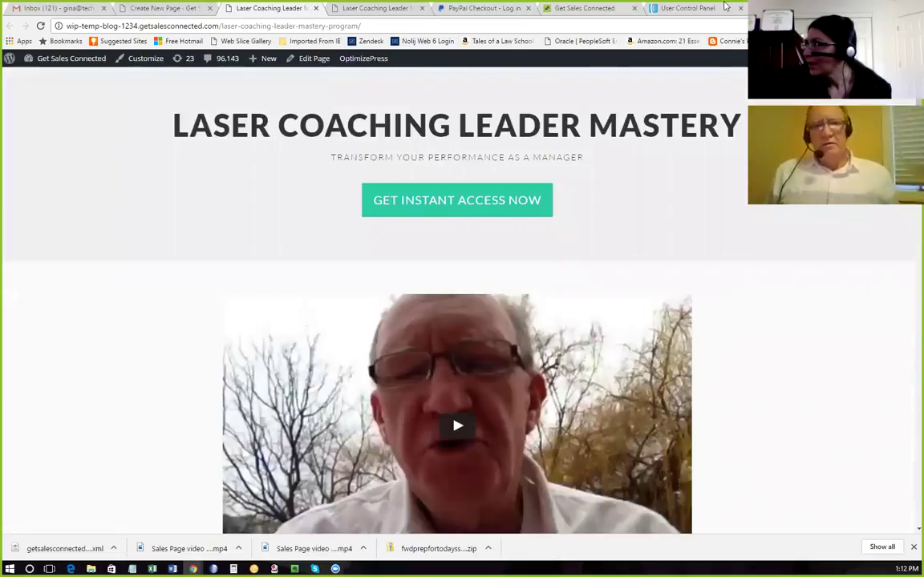
Search Google for 'hex code for black' in a new tab.
key("ctrl+t")
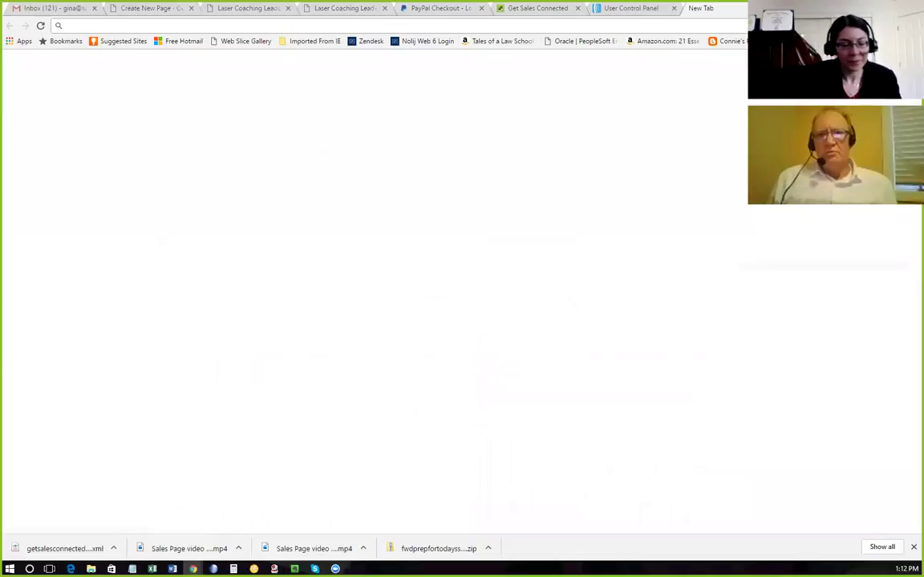
type("hex ")
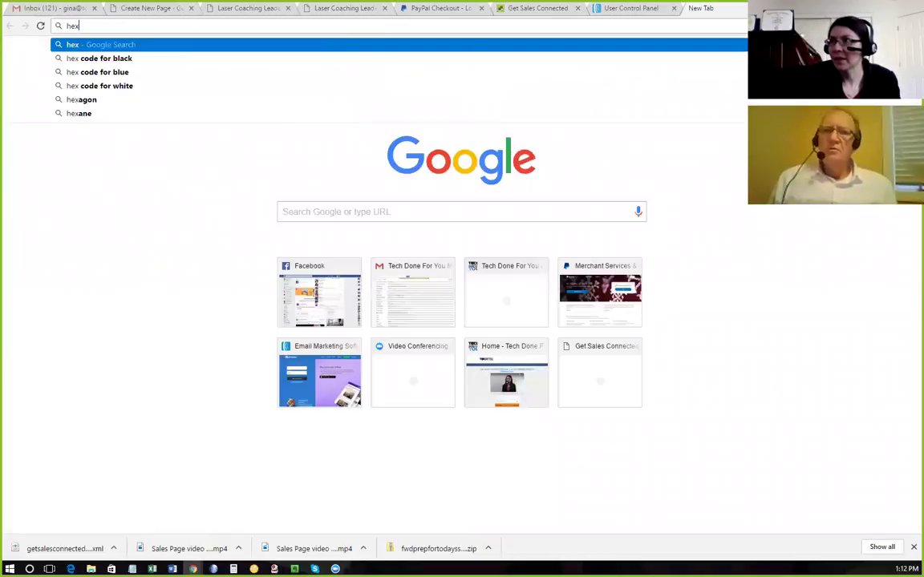
type("code for black")
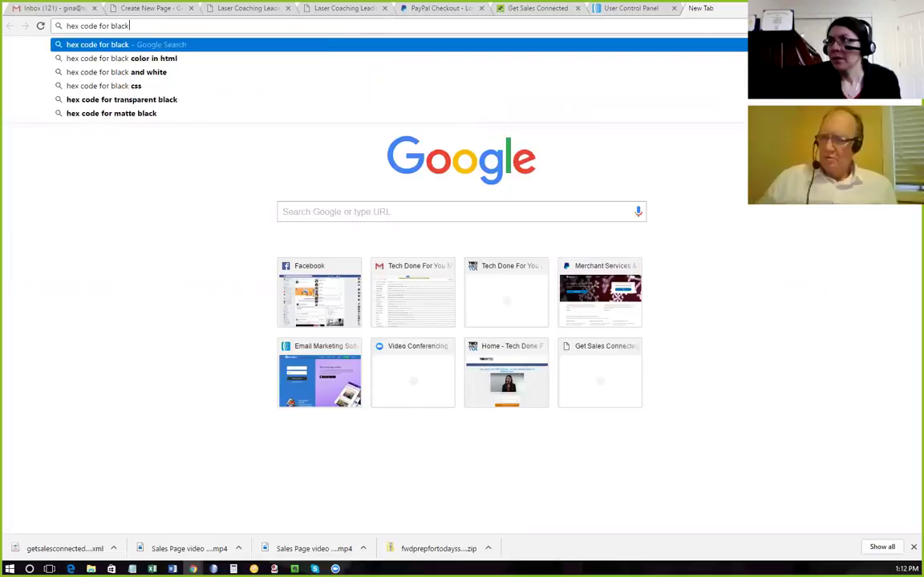
key("Return")
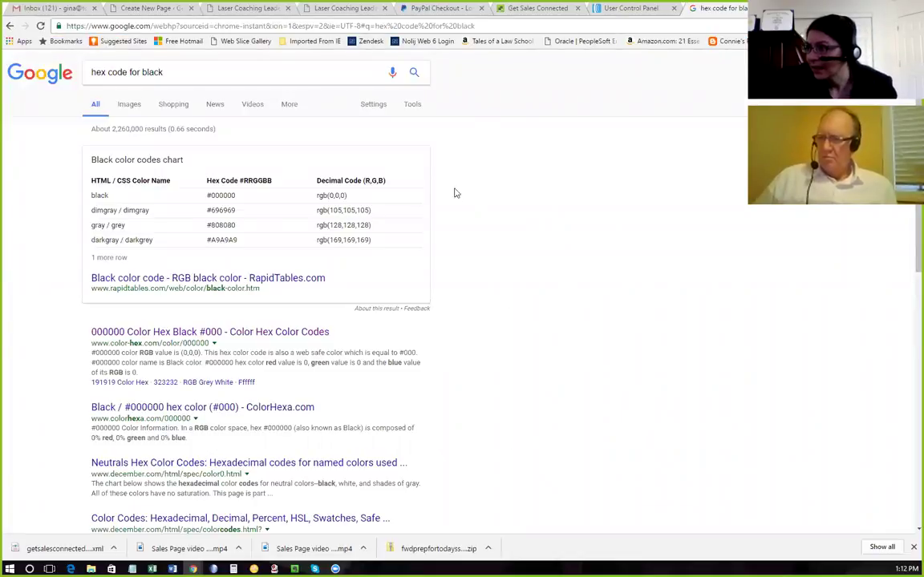
scroll(440, 209, "down", 1)
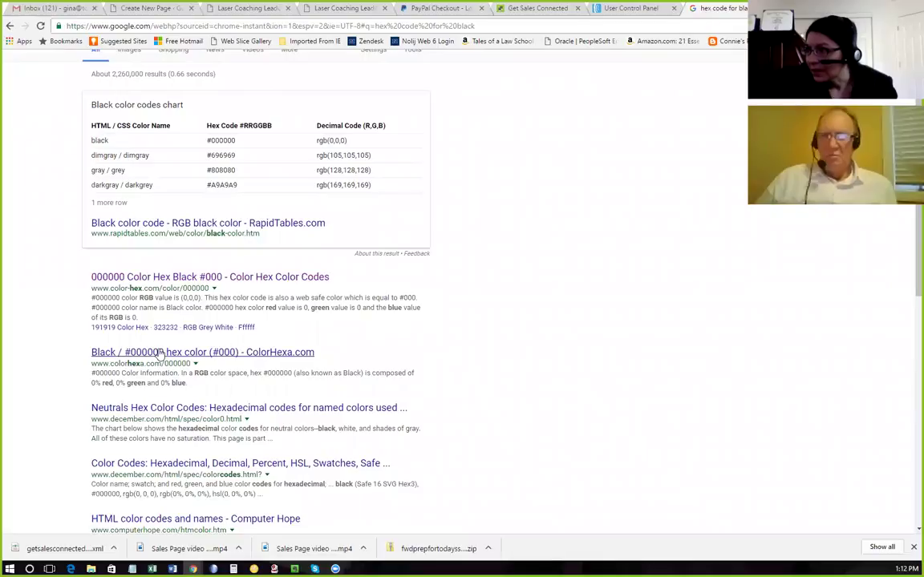
Select black's hex code #000000 on the ColorHexa page and go back to the LiveEditor.
left_click(164, 353)
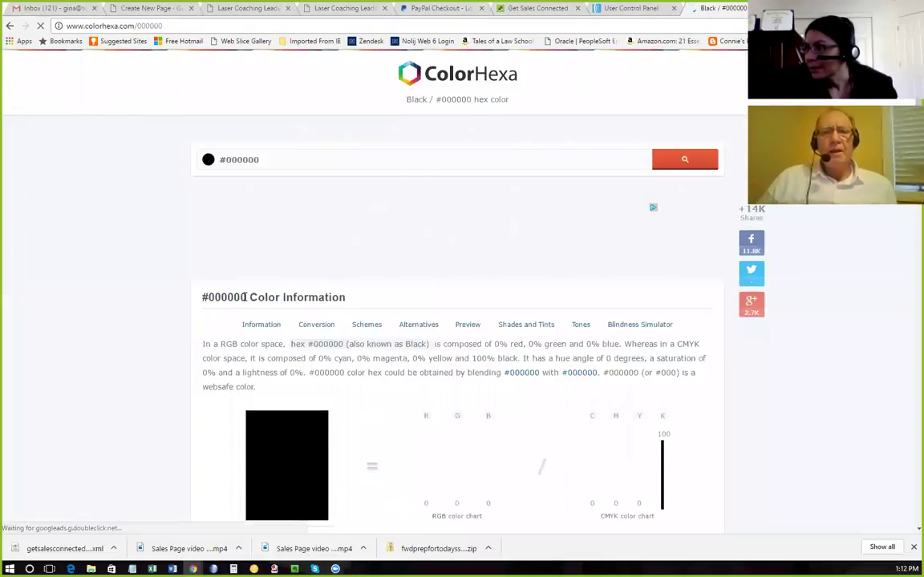
left_click_drag(247, 296, 200, 296)
key("ctrl+c")
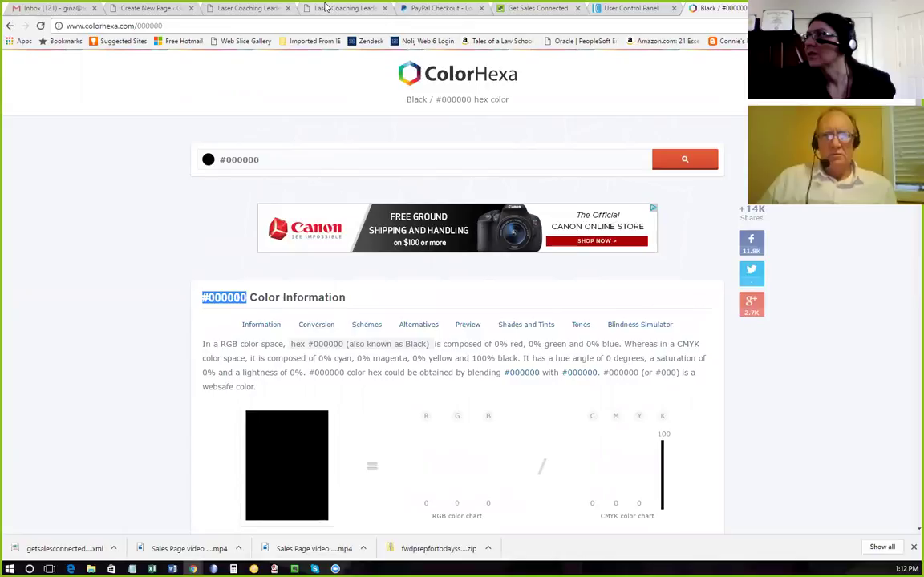
left_click(244, 8)
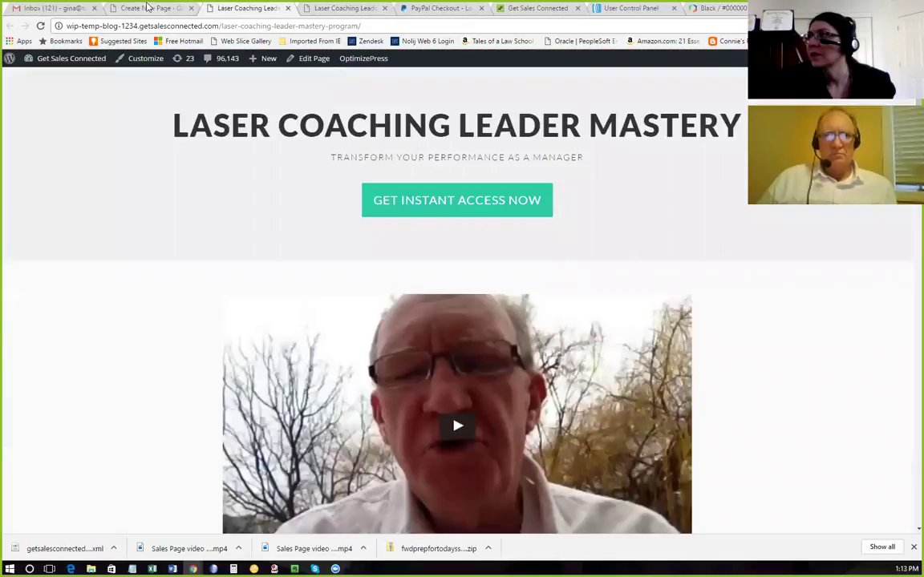
left_click(147, 8)
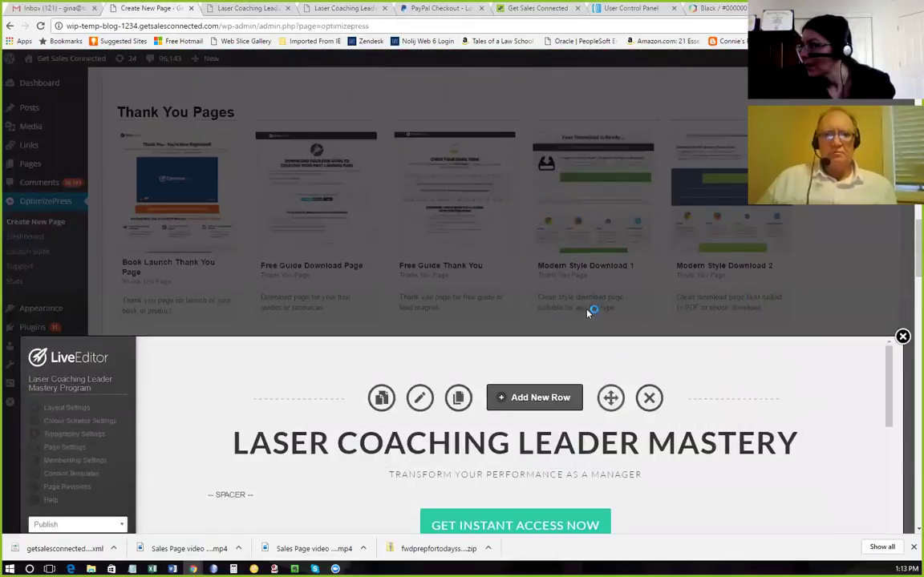
In the subheadline's advanced options, paste #000000 as the text colour.
scroll(590, 314, "down", 2)
mouse_move(672, 374)
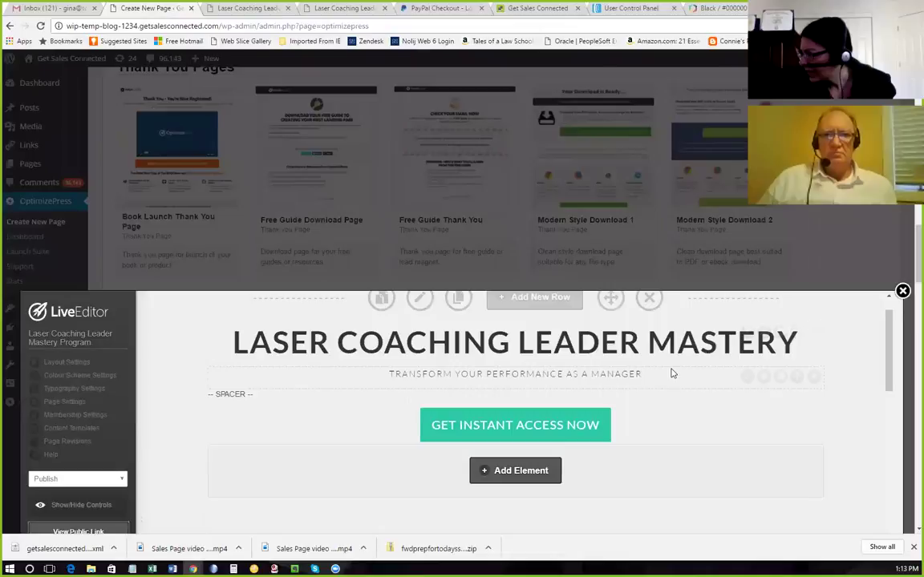
left_click(747, 377)
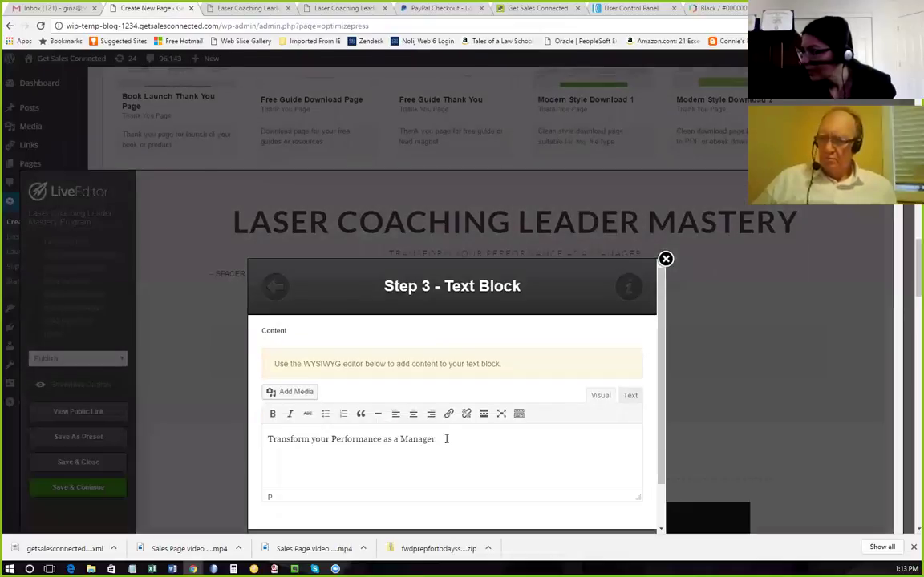
scroll(476, 430, "down", 1)
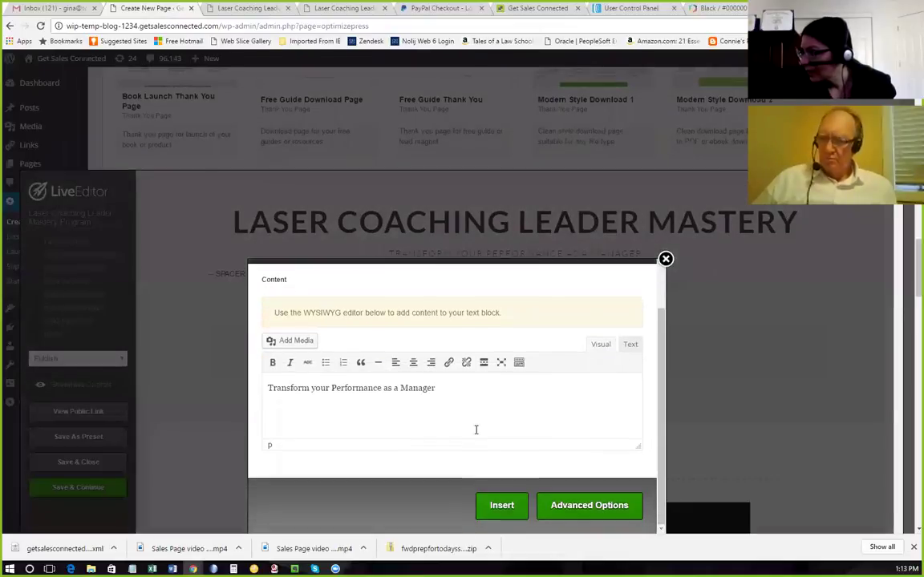
left_click(586, 506)
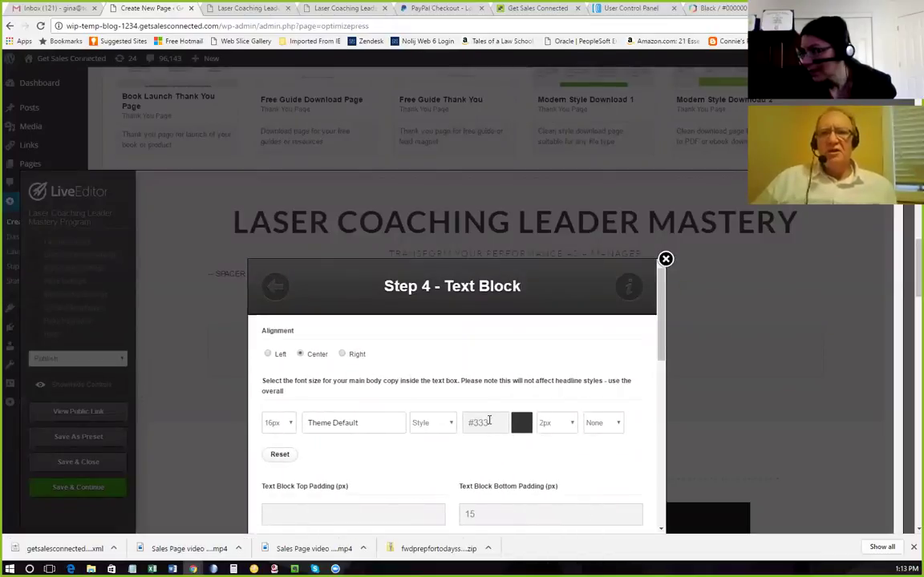
left_click(486, 422)
key("ctrl+v")
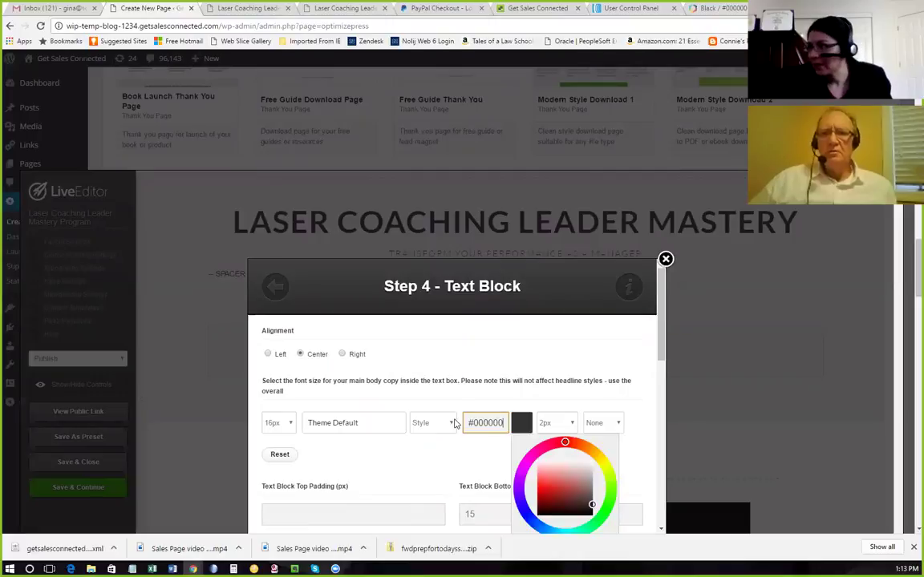
left_click(456, 462)
Darken the subheadline colour on the colour wheel to green #358320 and apply it.
scroll(488, 450, "down", 3)
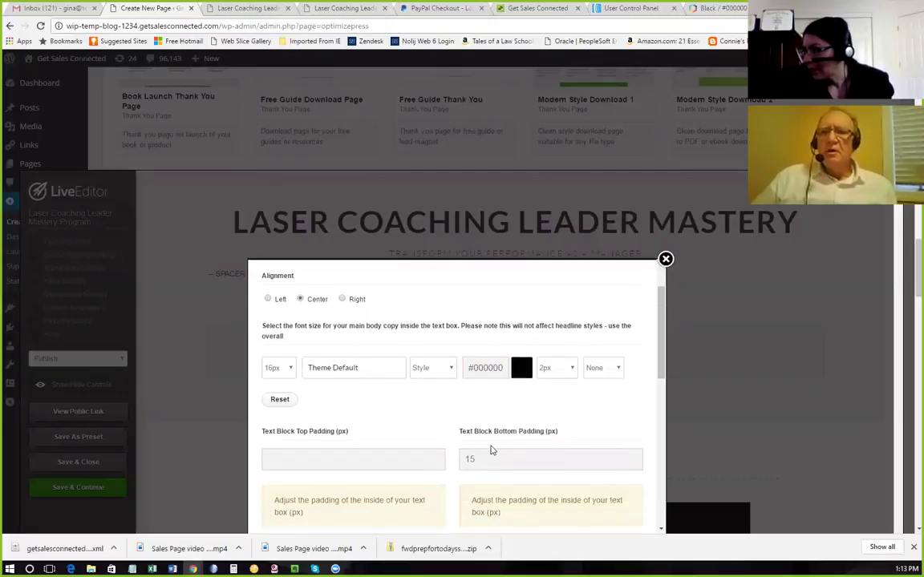
left_click(522, 316)
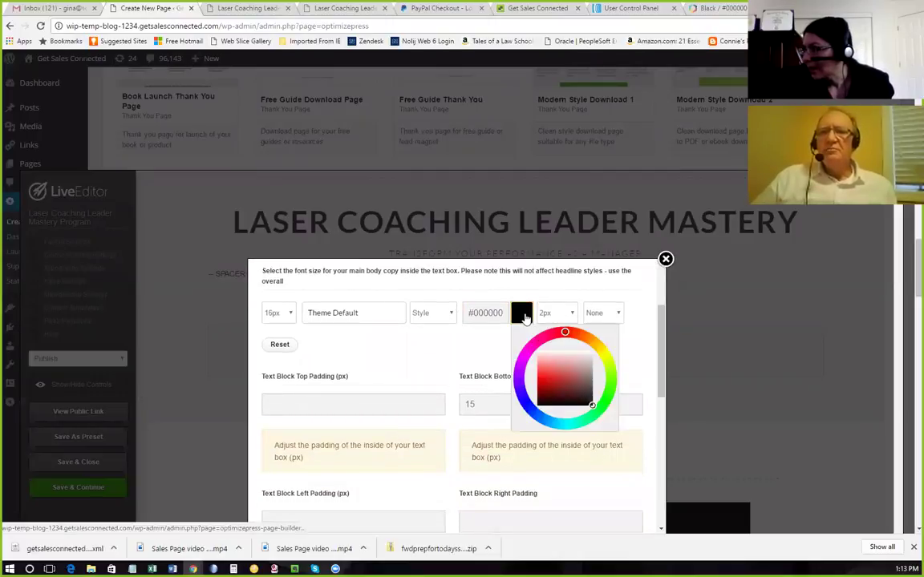
left_click(610, 391)
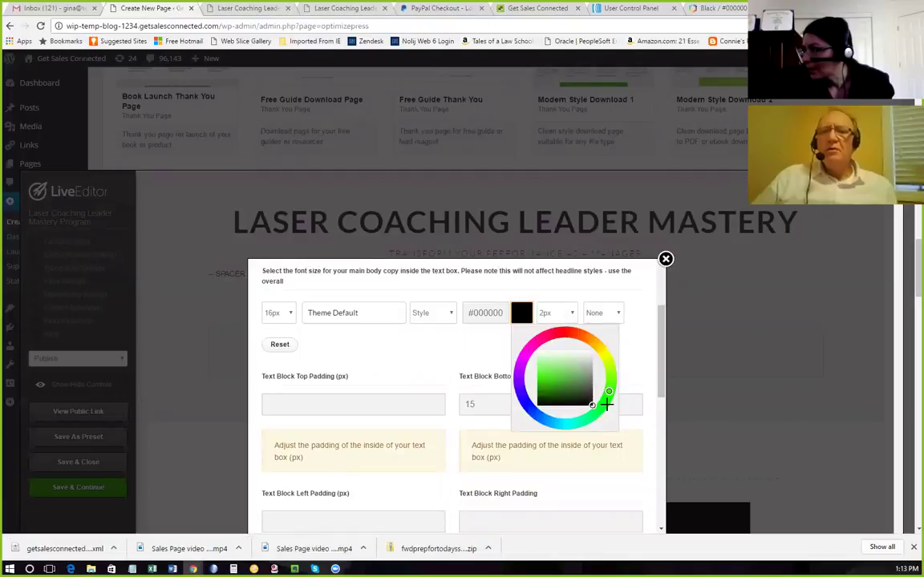
left_click(542, 374)
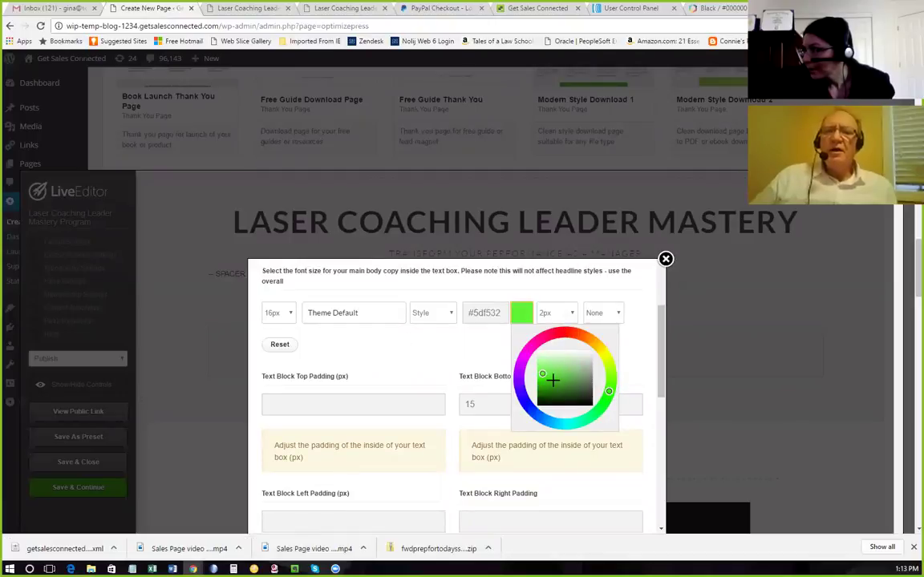
left_click(547, 378)
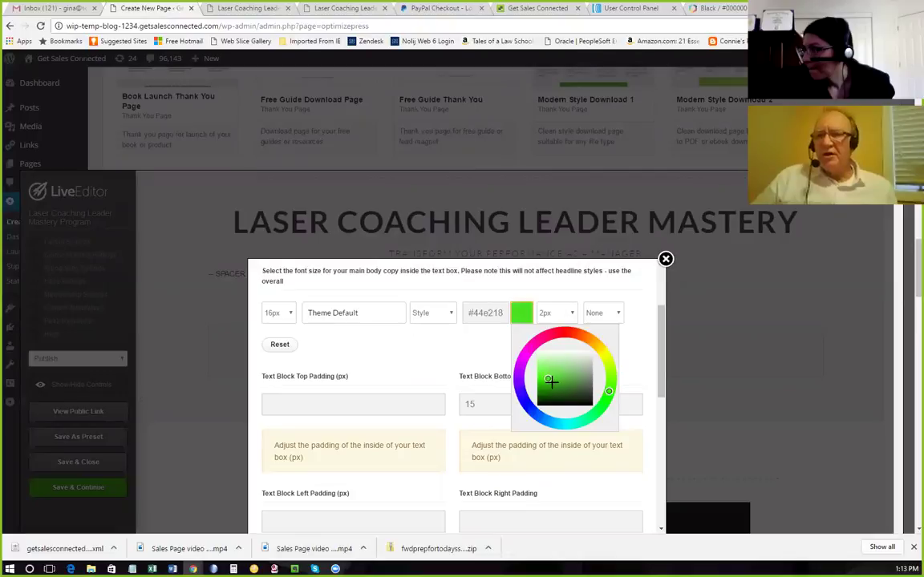
left_click(553, 383)
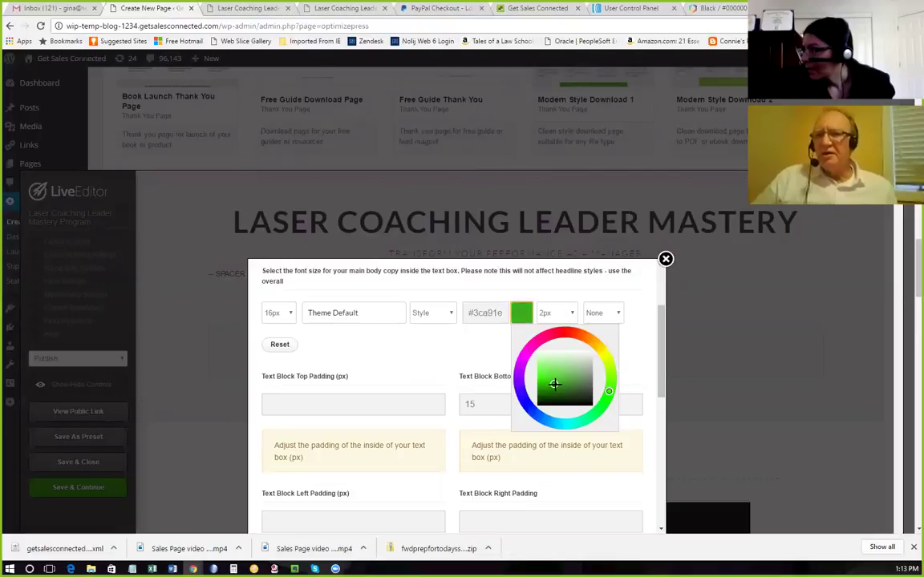
left_click(558, 387)
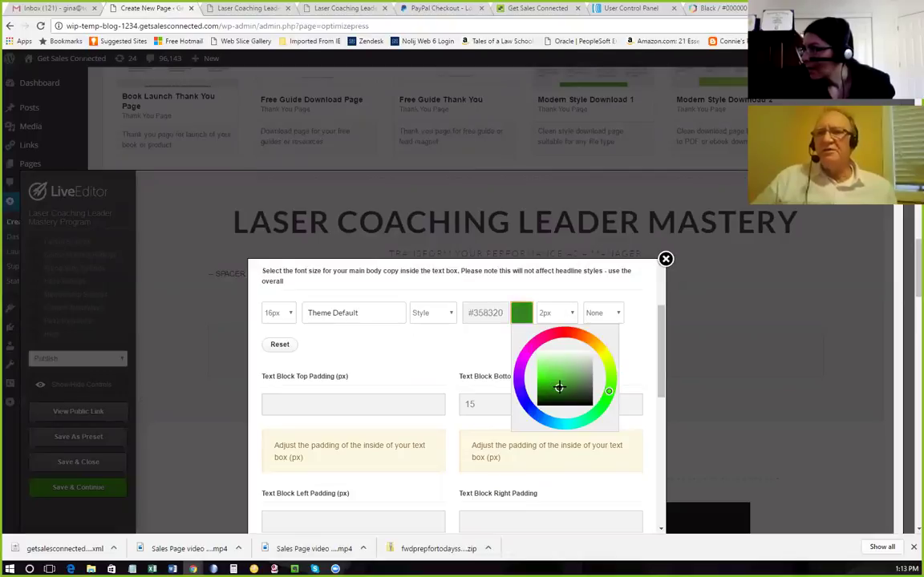
left_click(470, 355)
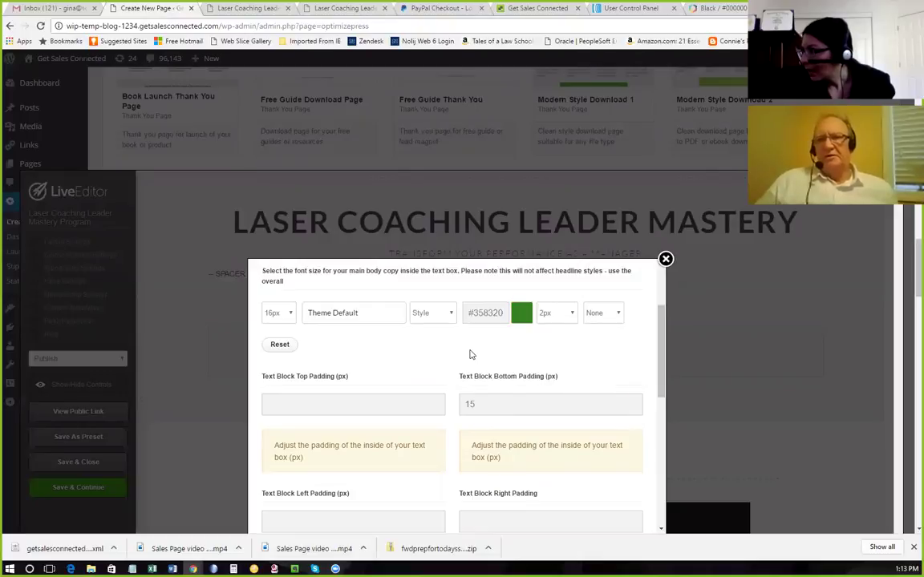
scroll(505, 365, "down", 4)
scroll(539, 402, "down", 2)
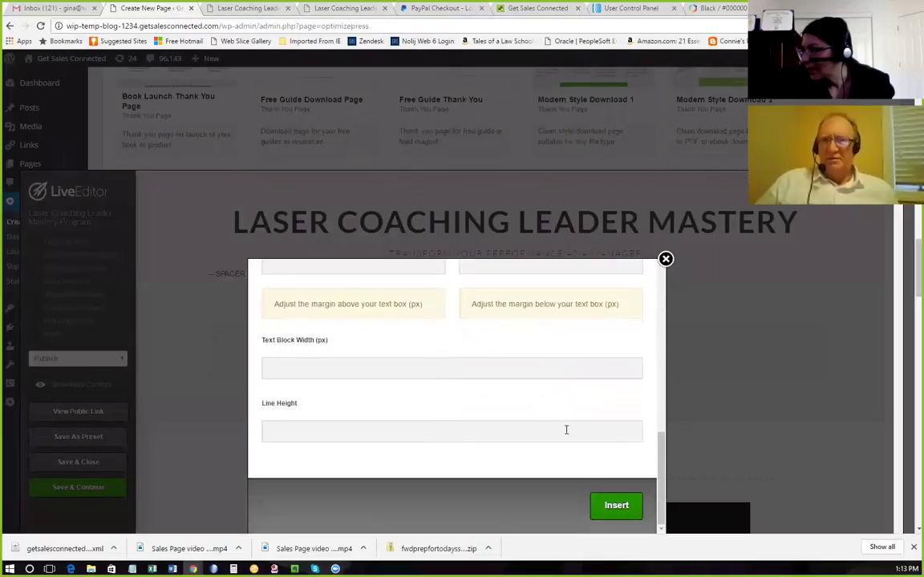
left_click(613, 506)
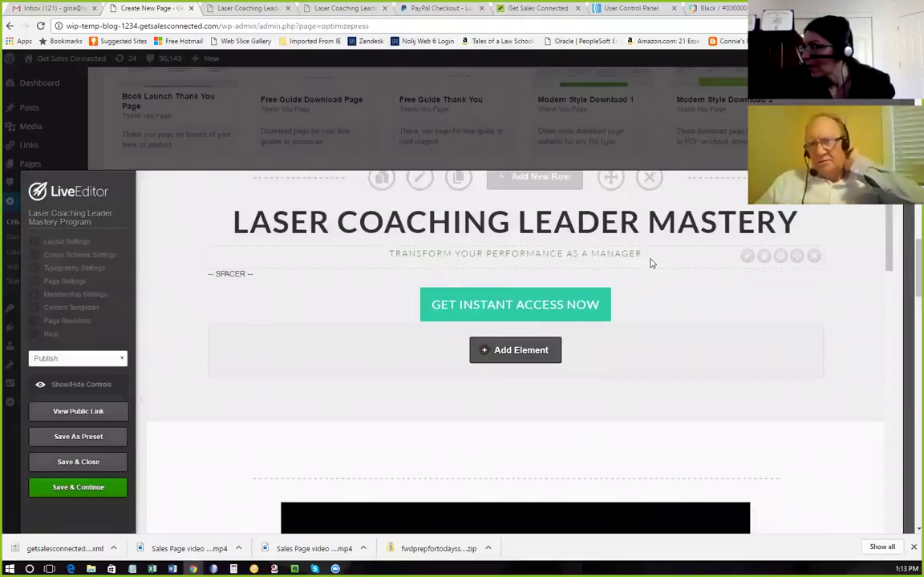
left_click(746, 256)
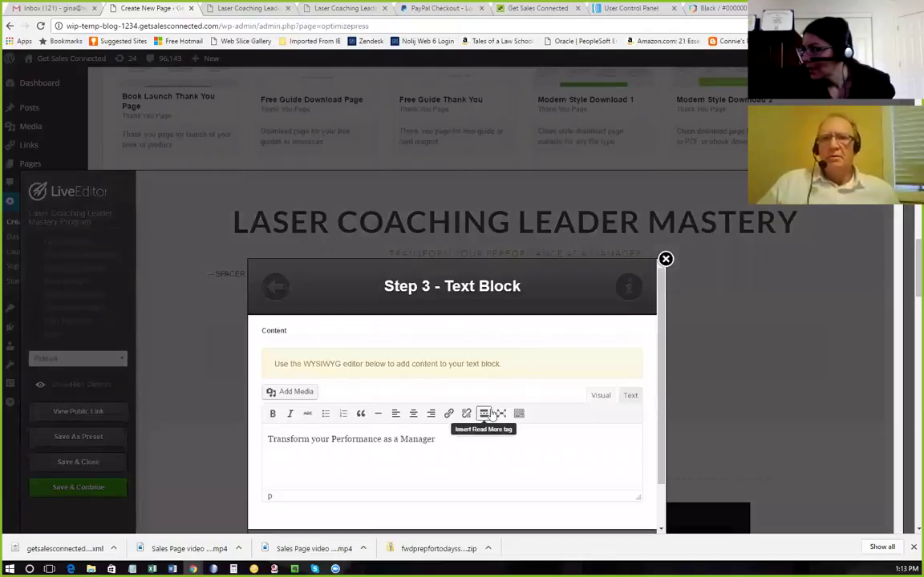
Change the subheadline font to Arial Black, apply it, and save the sales page.
scroll(489, 413, "down", 1)
left_click(573, 512)
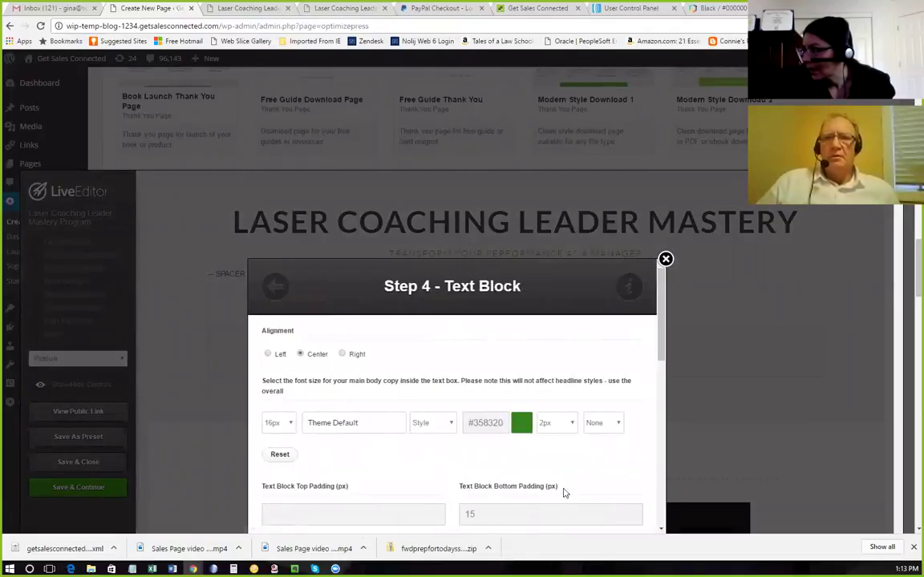
scroll(547, 449, "down", 1)
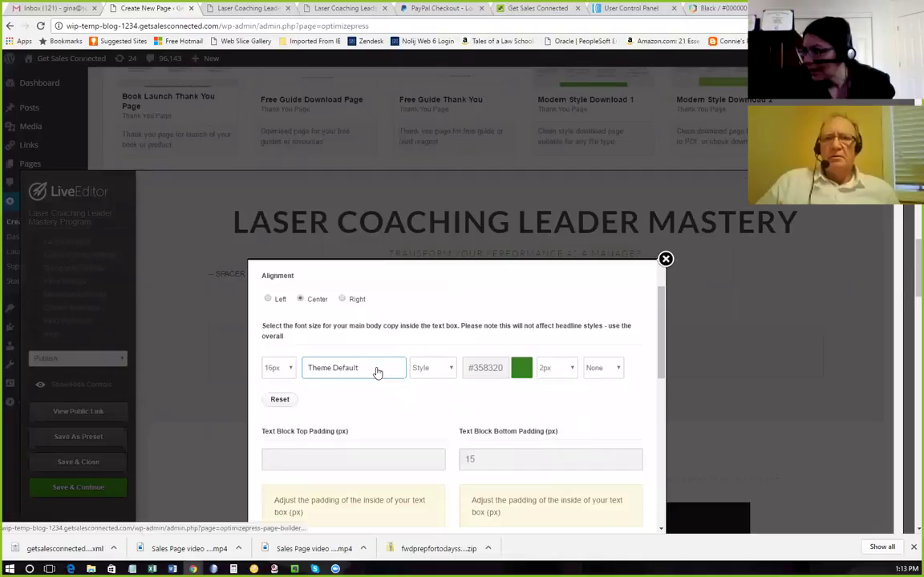
left_click(377, 372)
left_click(413, 385)
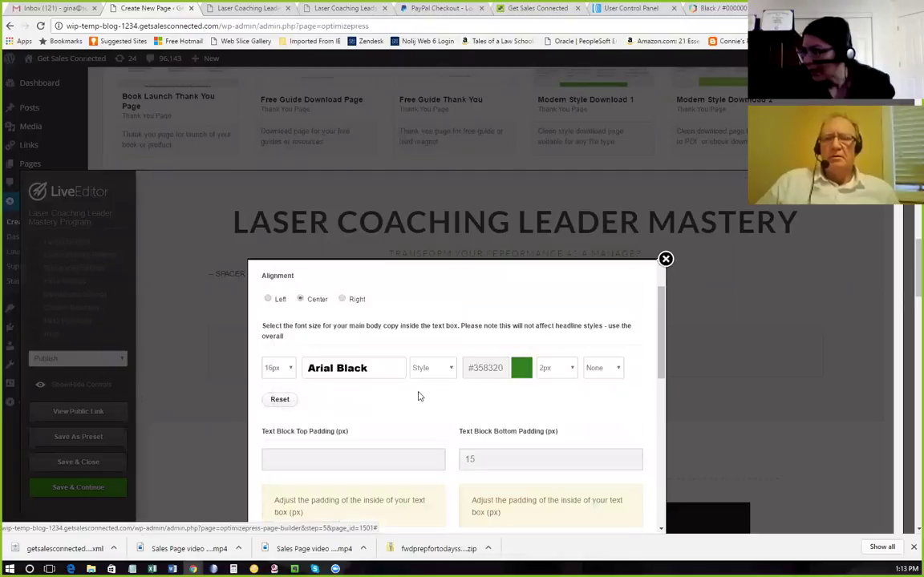
scroll(454, 407, "down", 8)
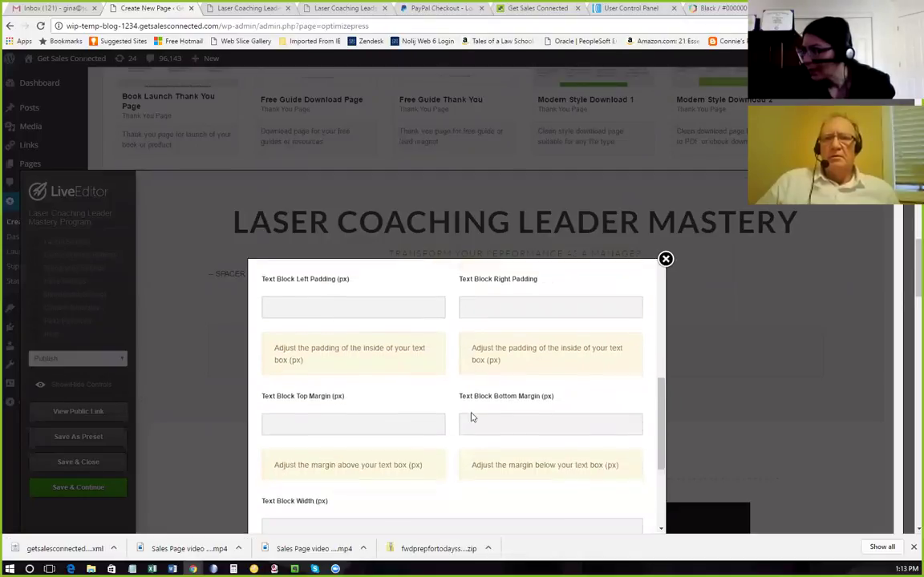
left_click(614, 506)
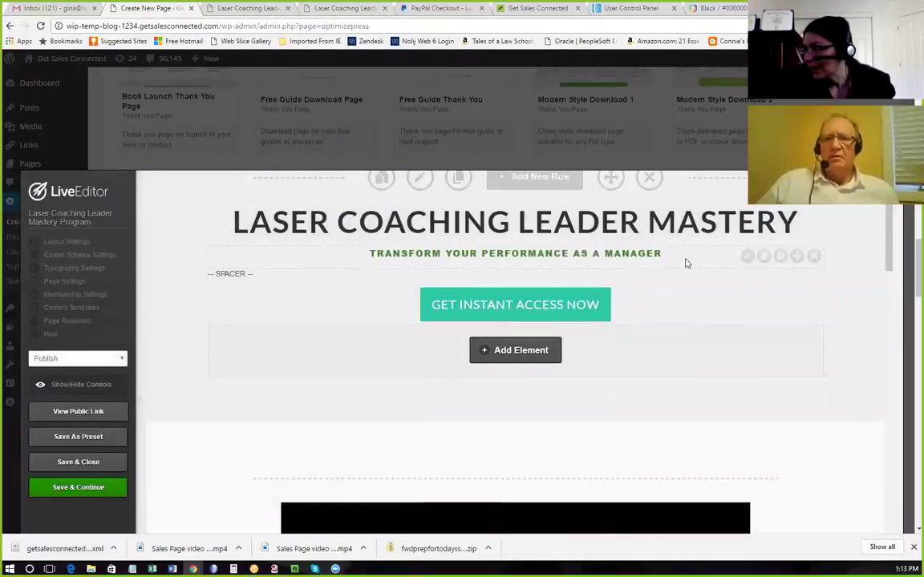
left_click(86, 491)
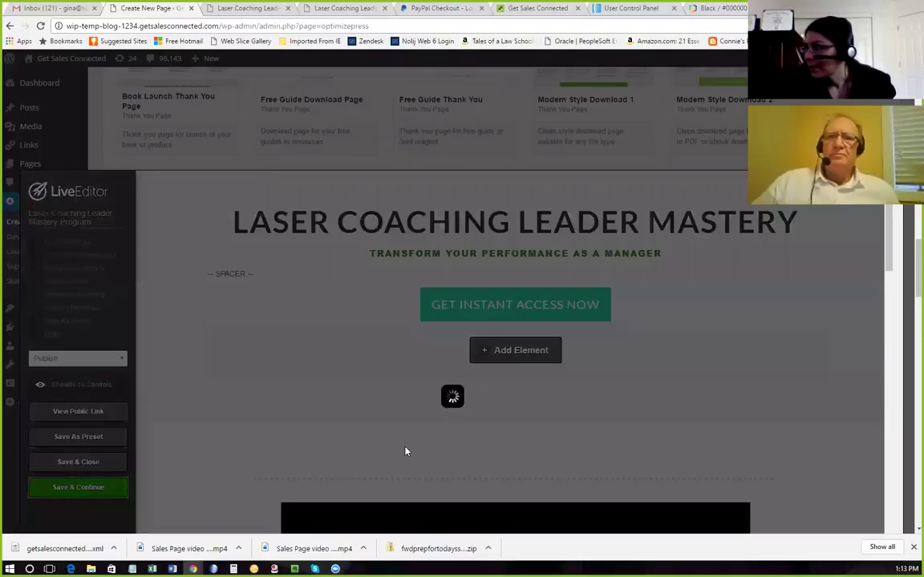
left_click(551, 106)
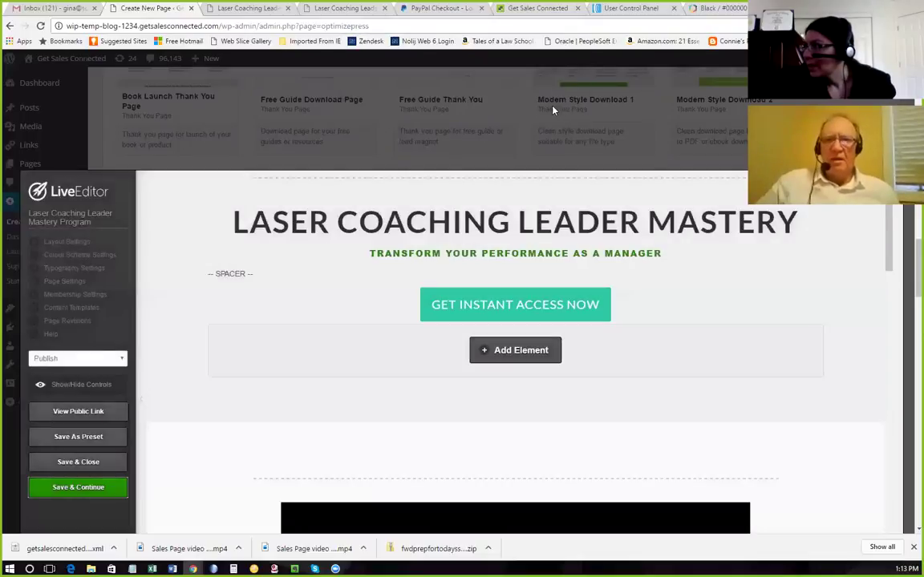
Scroll through the public page to check the green Arial Black subheading, then return to the editor.
left_click(104, 414)
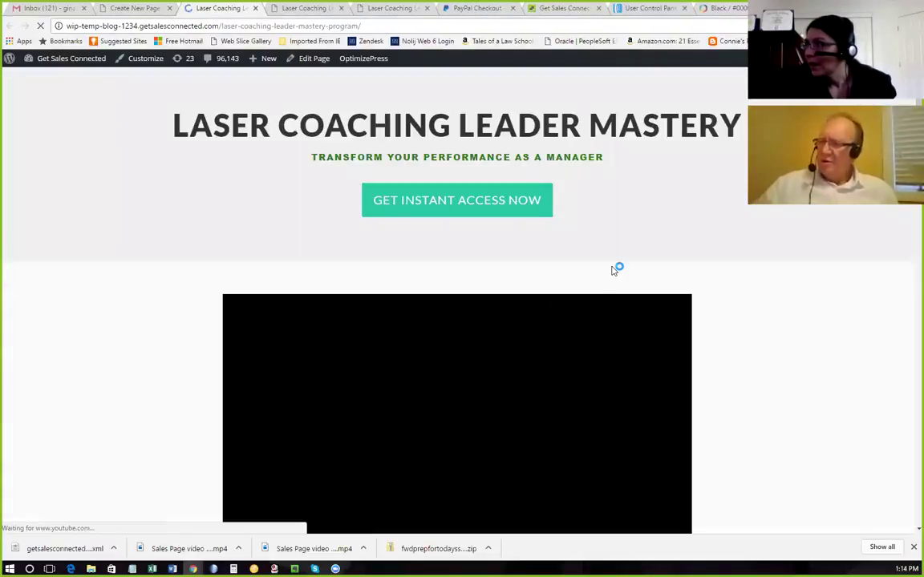
scroll(603, 279, "down", 5)
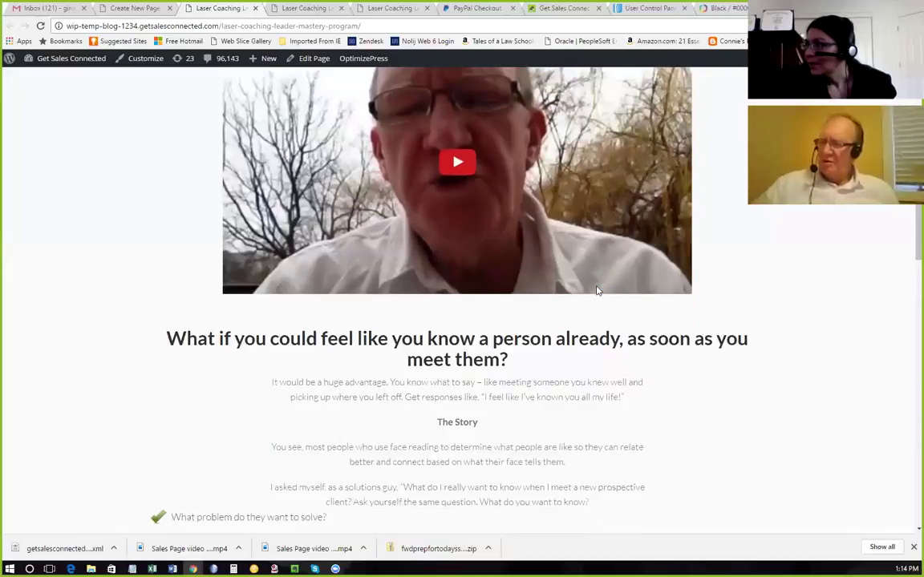
scroll(596, 291, "down", 8)
scroll(596, 294, "down", 7)
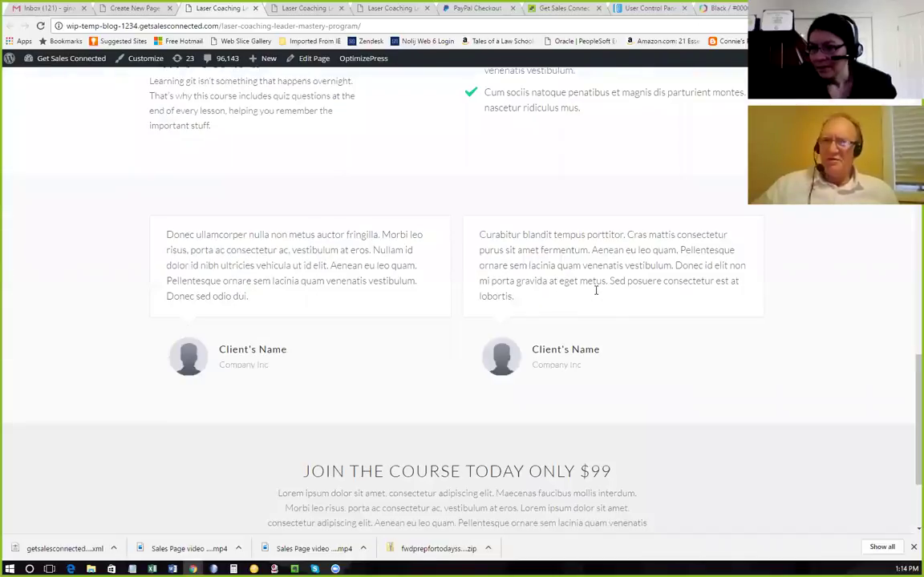
scroll(595, 291, "down", 1)
scroll(597, 290, "up", 4)
scroll(596, 294, "up", 6)
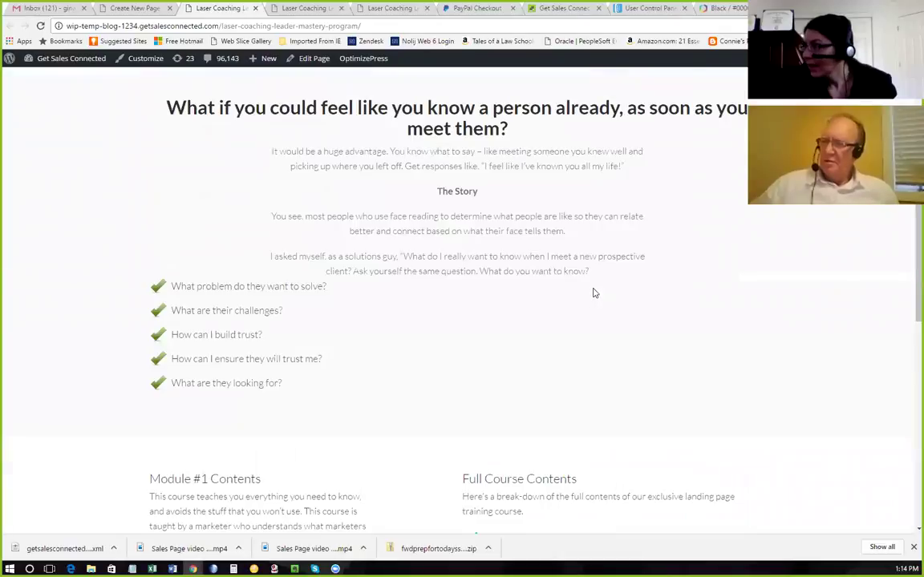
scroll(590, 293, "up", 5)
scroll(583, 292, "up", 2)
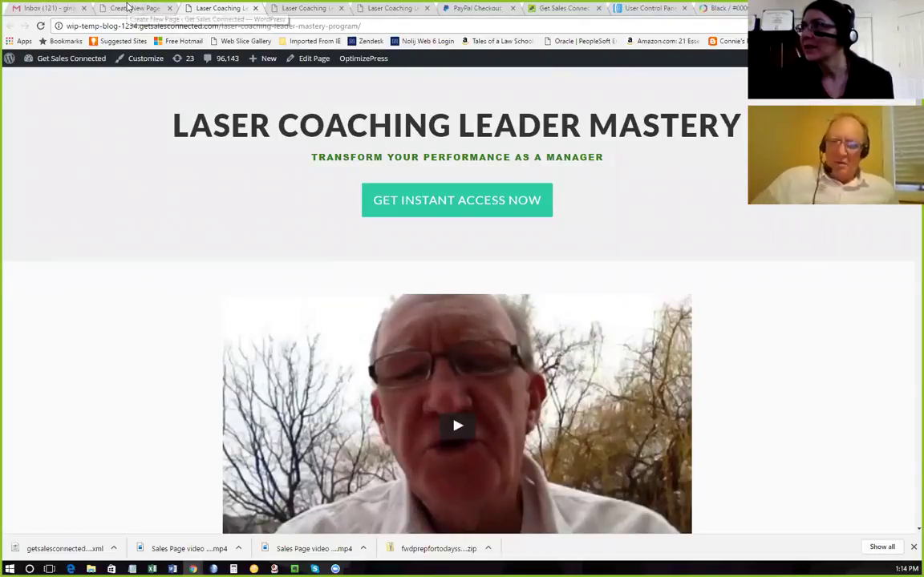
left_click(128, 7)
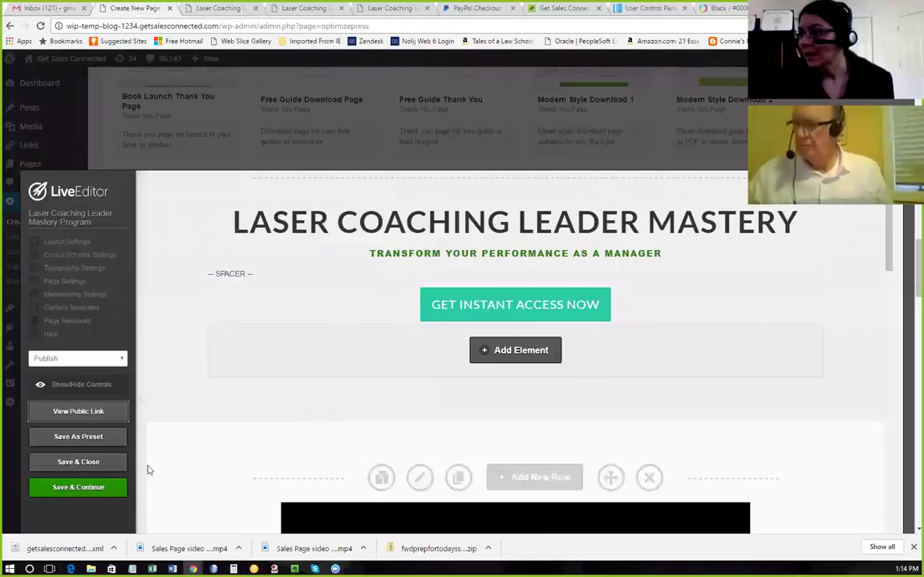
Save and exit the page editor, then close the PayPal checkout and blog preview tabs.
left_click(102, 463)
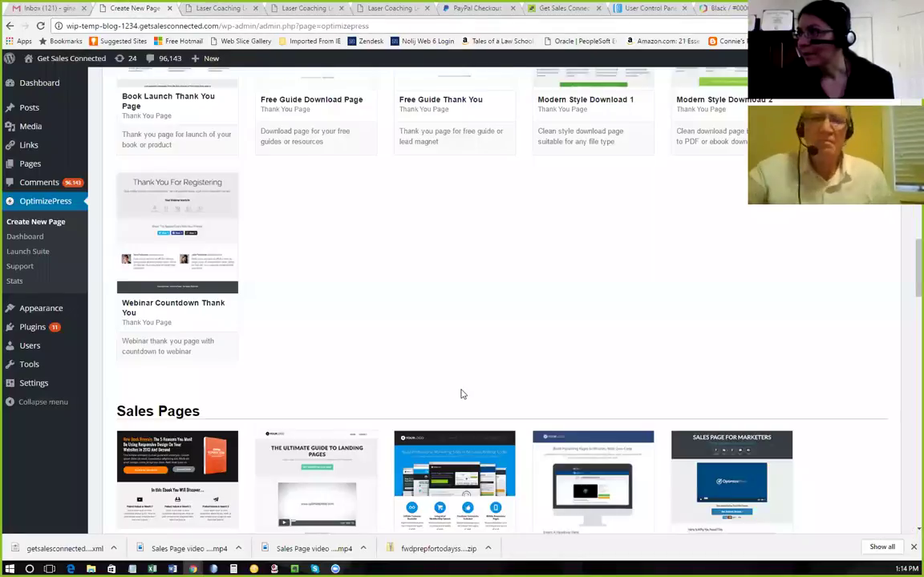
scroll(461, 394, "up", 10)
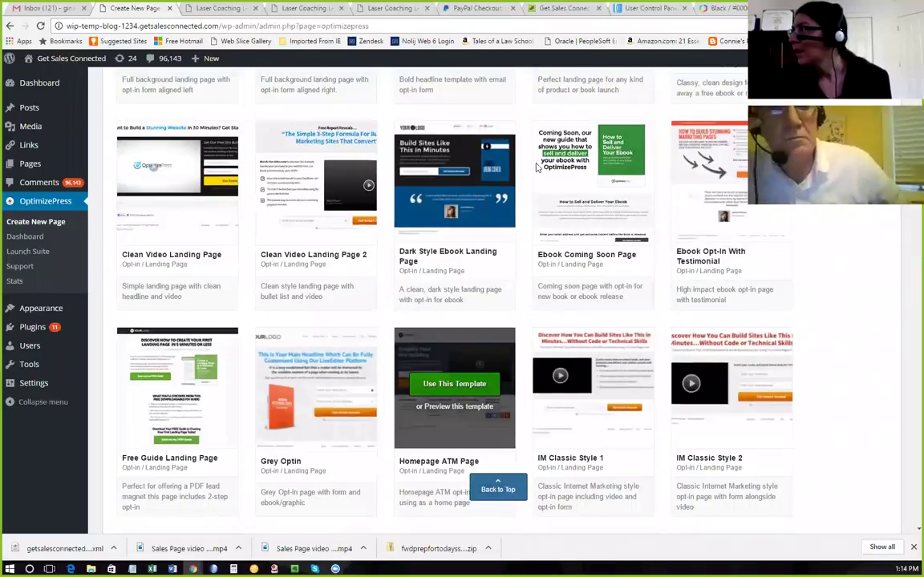
left_click(463, 9)
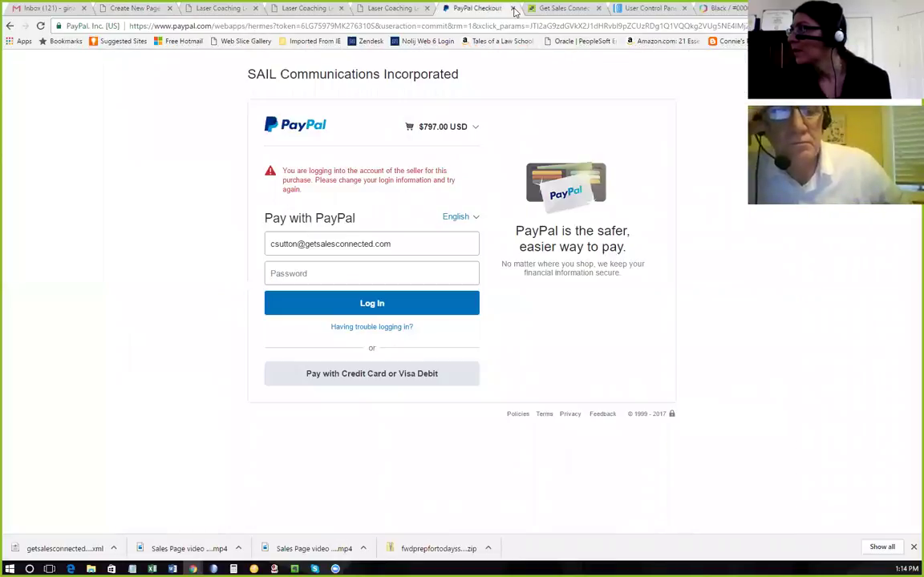
left_click(512, 8)
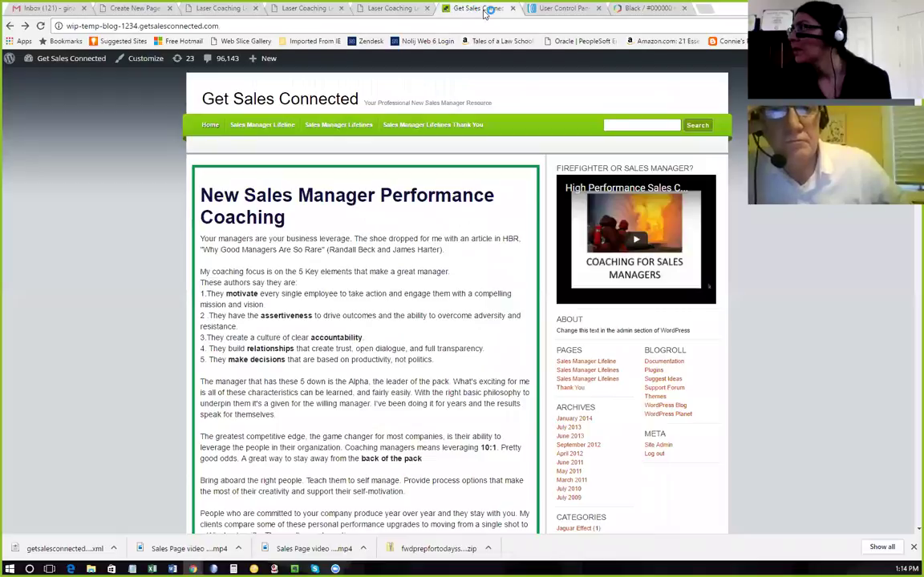
left_click(514, 8)
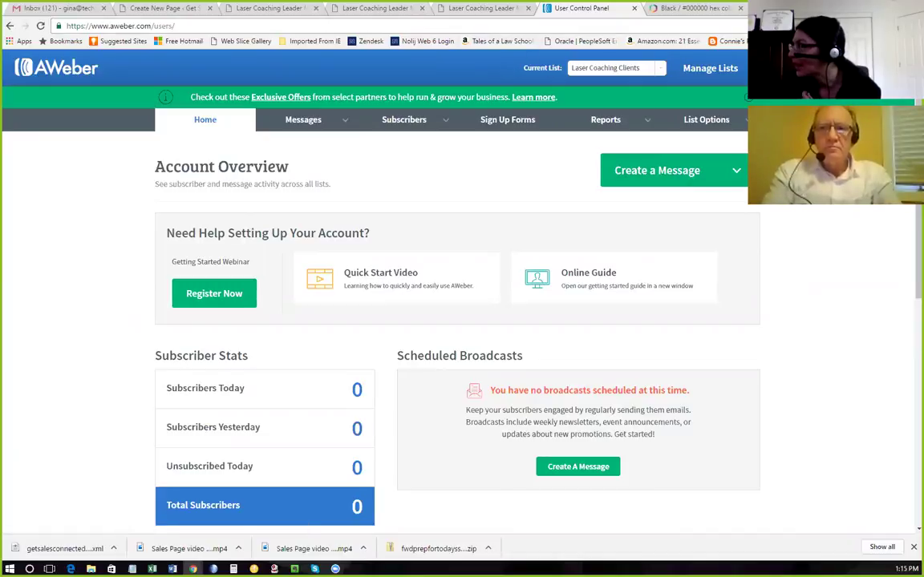
View AWeber's Manage Lists page, then return to WordPress's All Pages list.
left_click(731, 72)
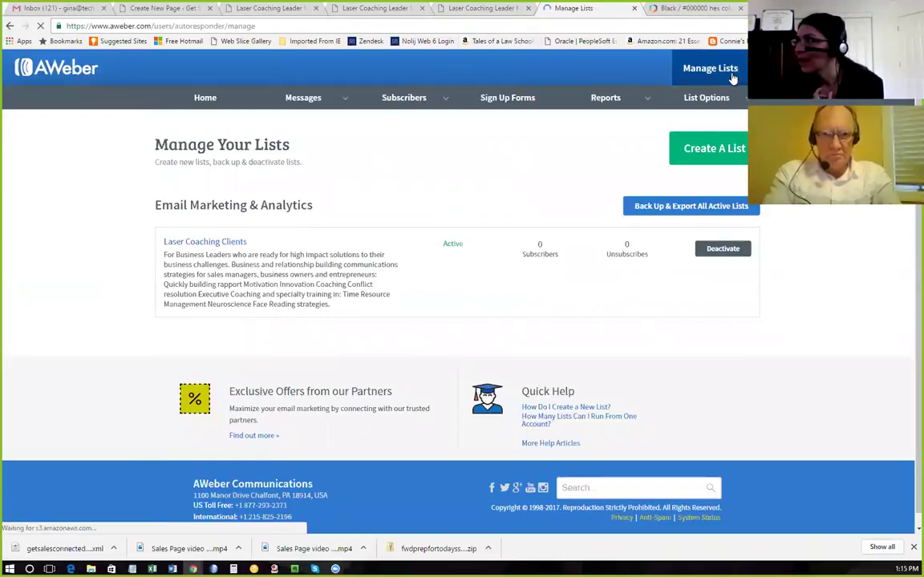
left_click(195, 7)
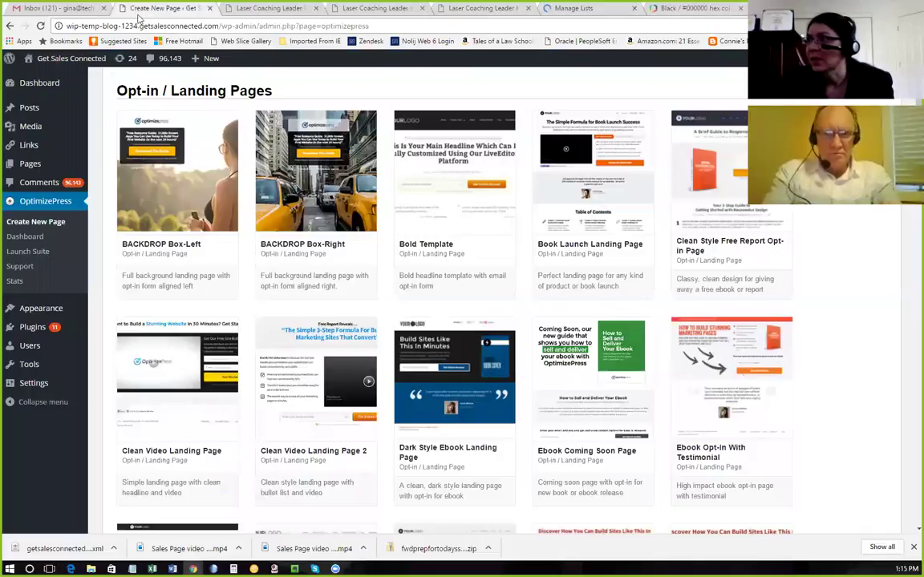
left_click(101, 167)
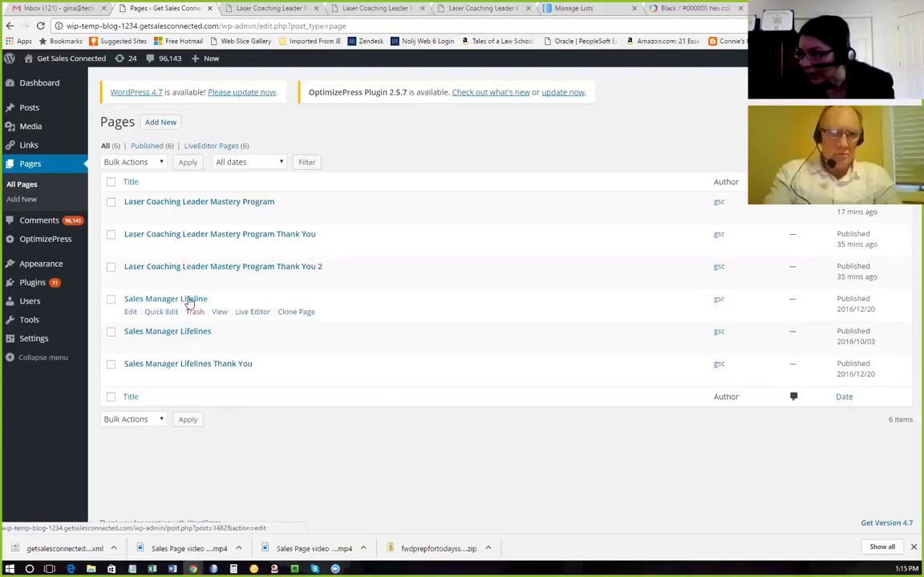
Open the Sales Manager Lifeline page in the LiveEditor, briefly checking the other open tabs.
left_click(248, 315)
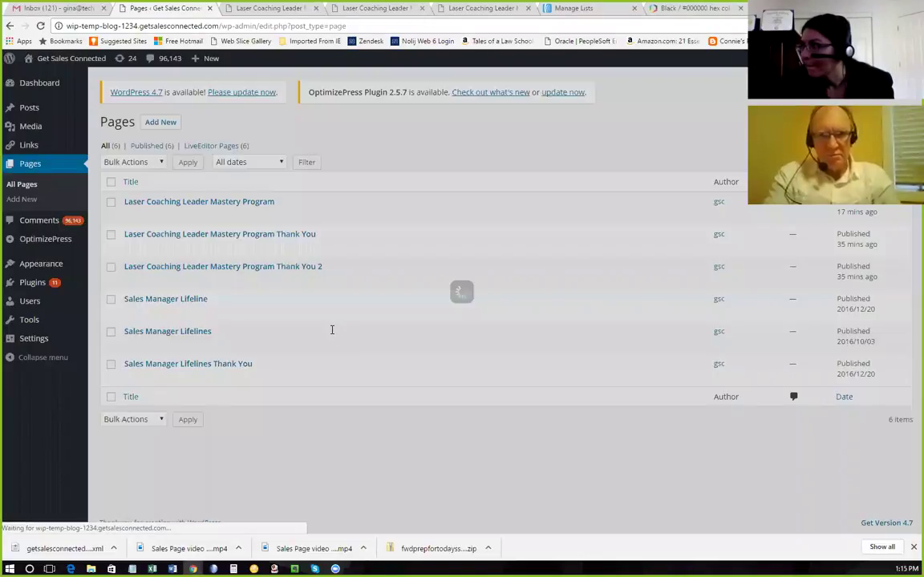
scroll(424, 300, "down", 10)
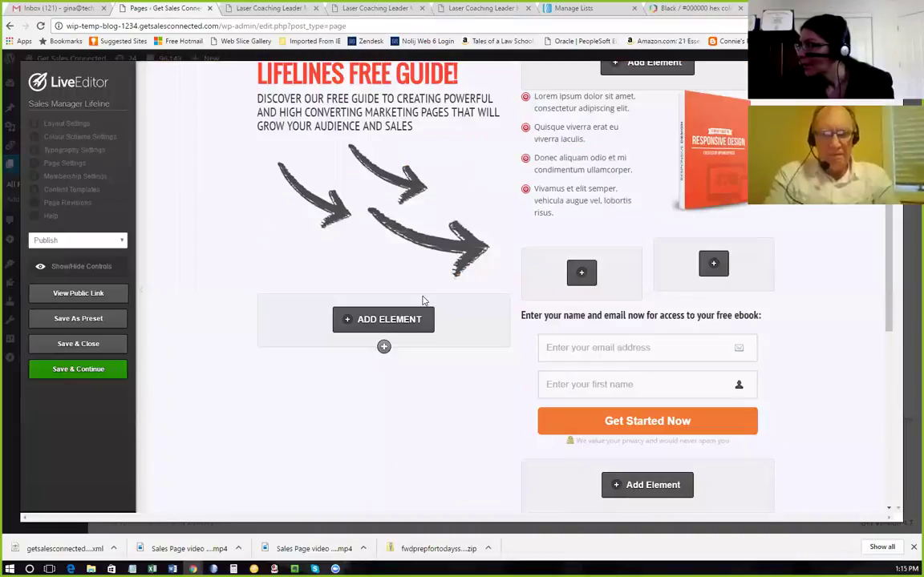
scroll(424, 300, "up", 10)
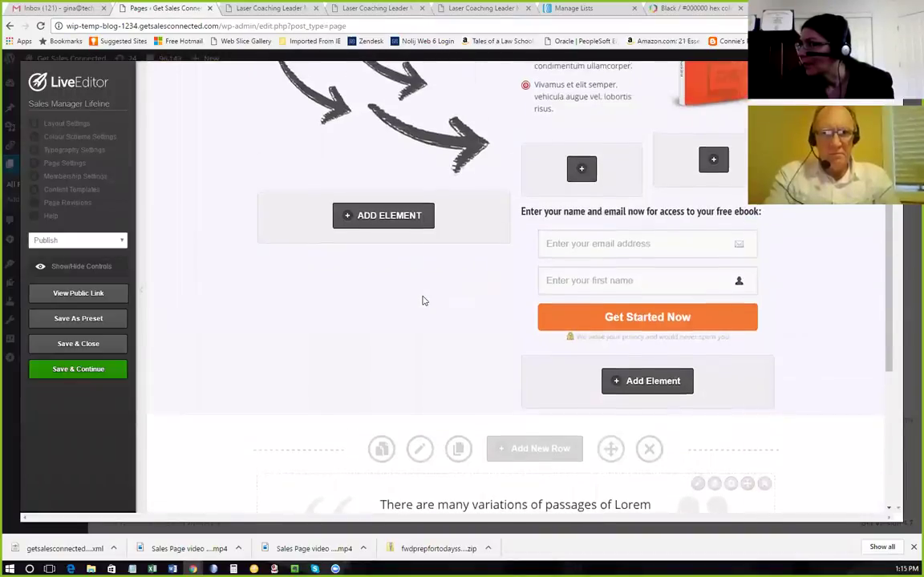
scroll(424, 297, "up", 1)
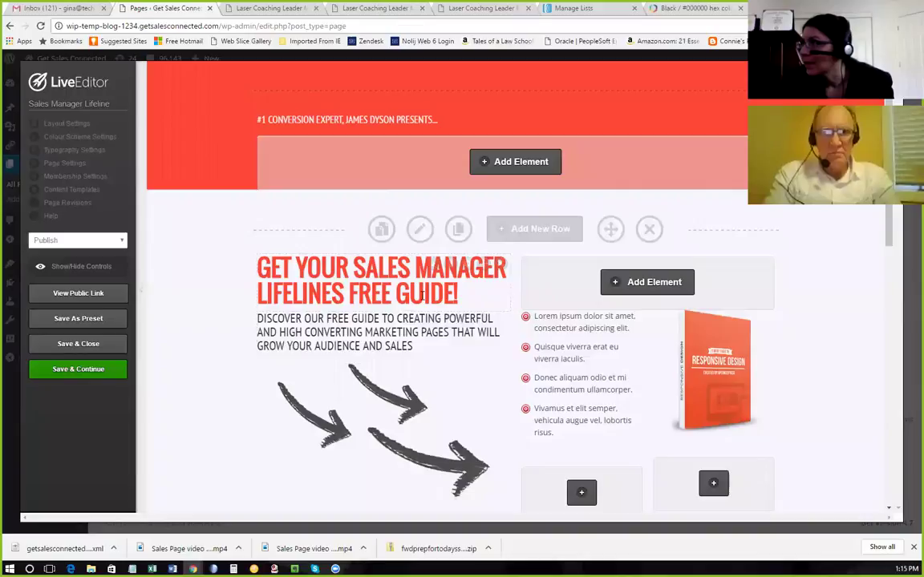
left_click(587, 9)
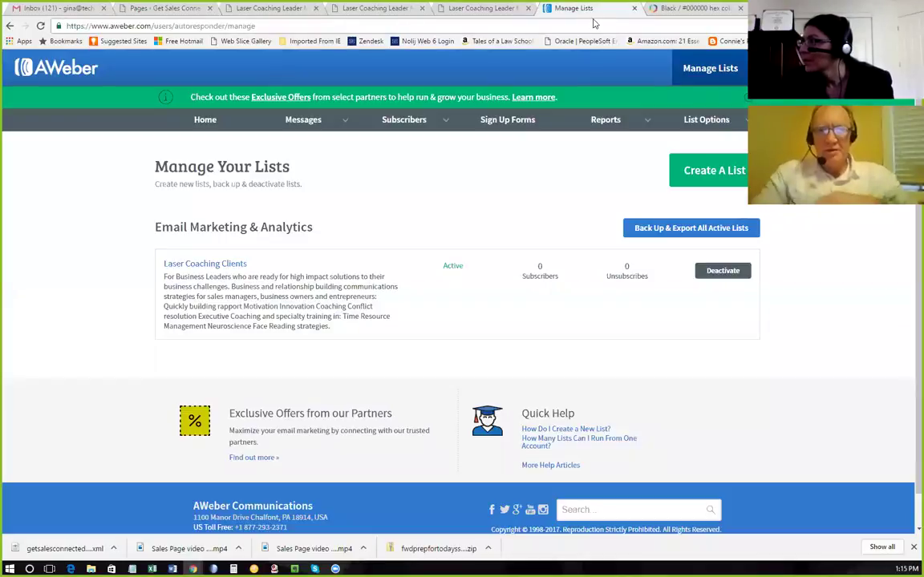
left_click(480, 9)
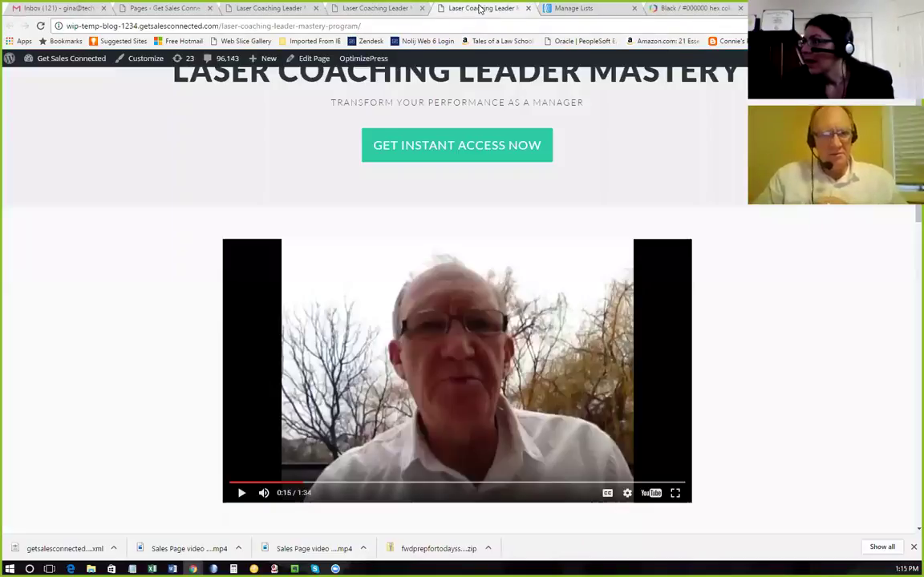
left_click(583, 7)
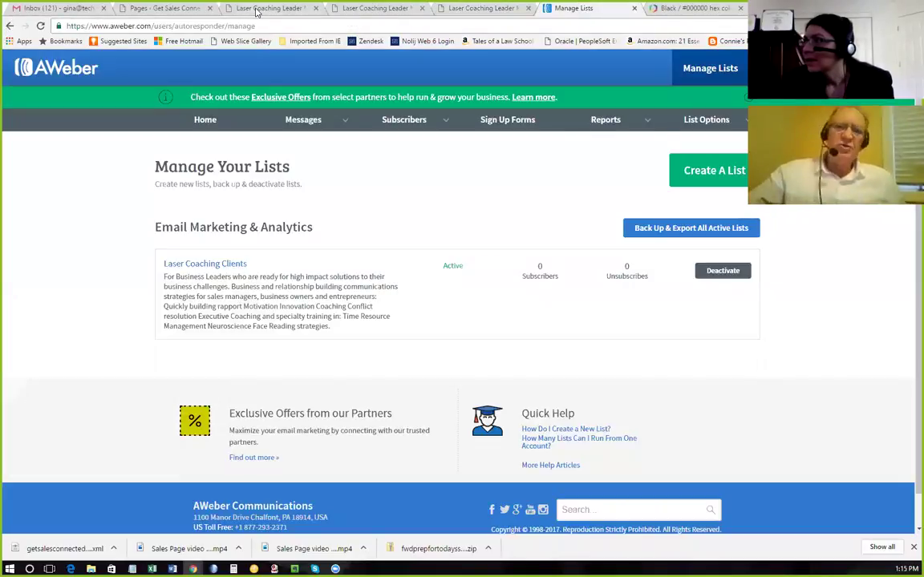
left_click(256, 8)
left_click(133, 8)
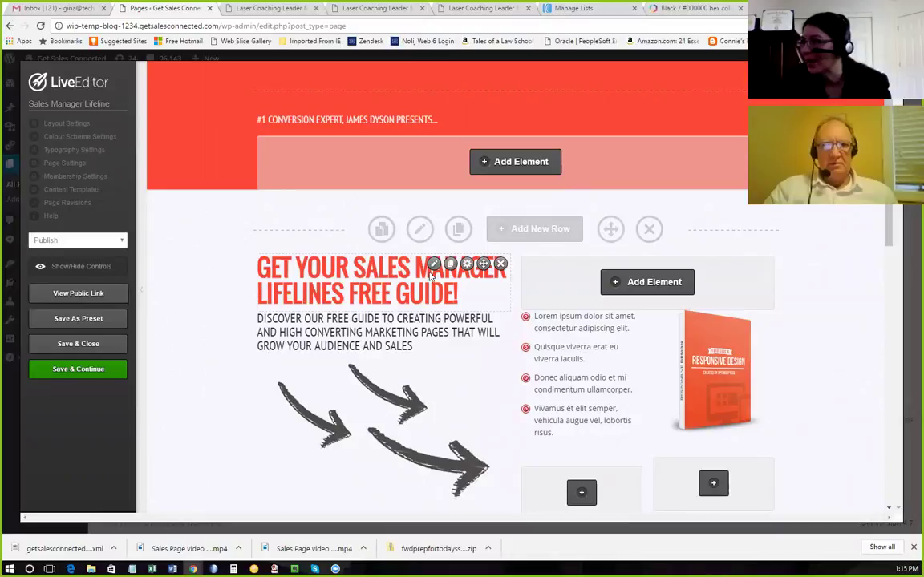
Inspect the opt-in form's settings, which use the MailChimp 'Sales Manager Lifelines' list, and close them unchanged.
scroll(709, 398, "down", 1)
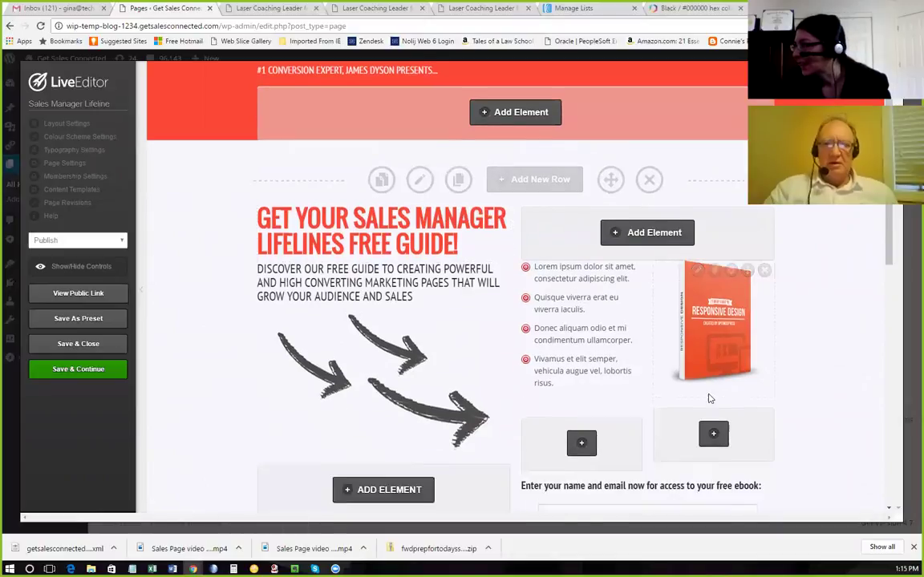
scroll(709, 399, "down", 3)
scroll(687, 394, "up", 4)
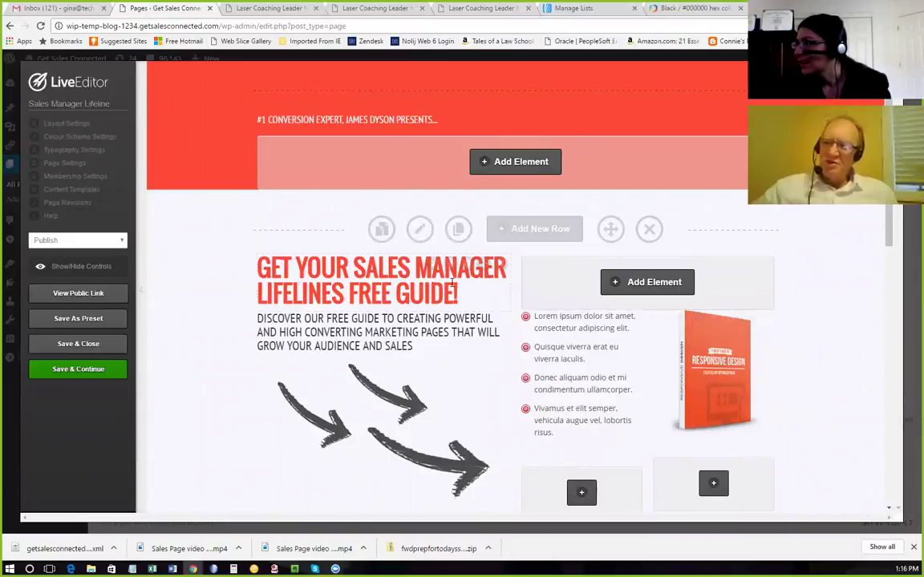
scroll(453, 297, "down", 7)
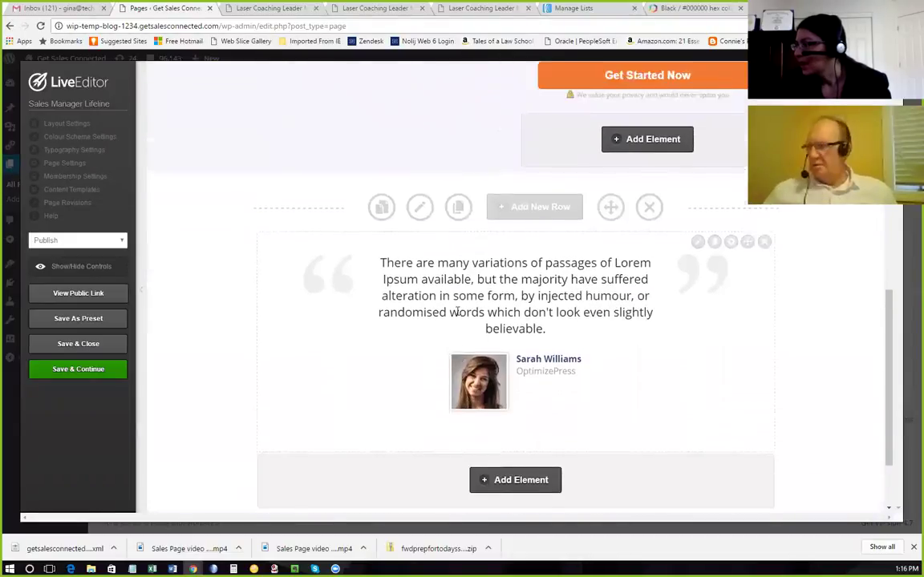
scroll(457, 313, "up", 6)
scroll(451, 305, "up", 1)
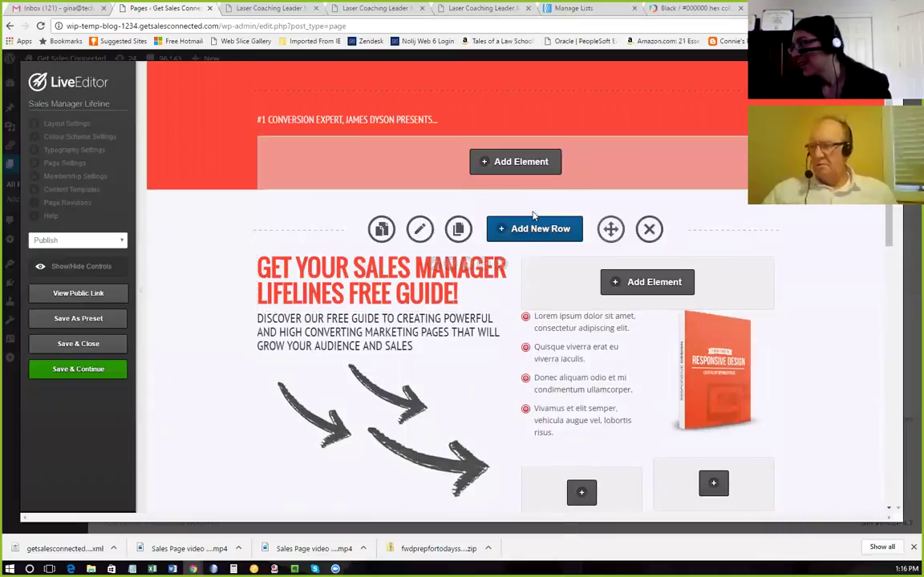
mouse_move(578, 331)
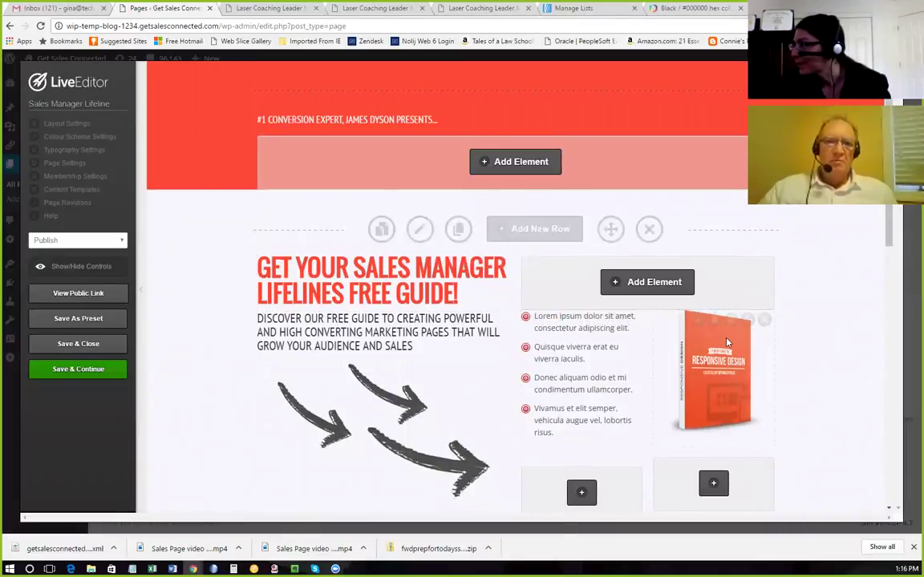
scroll(726, 344, "down", 2)
scroll(725, 344, "down", 1)
mouse_move(726, 343)
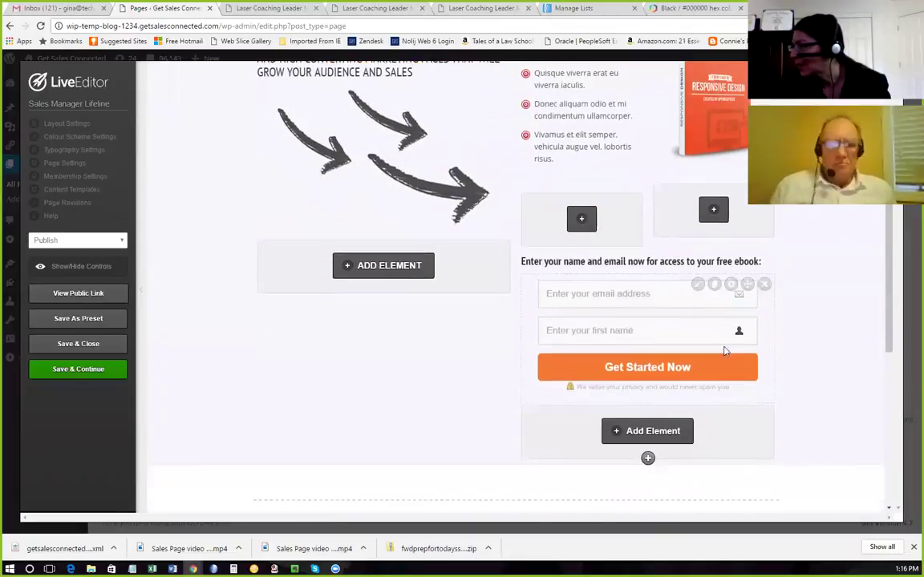
left_click(698, 285)
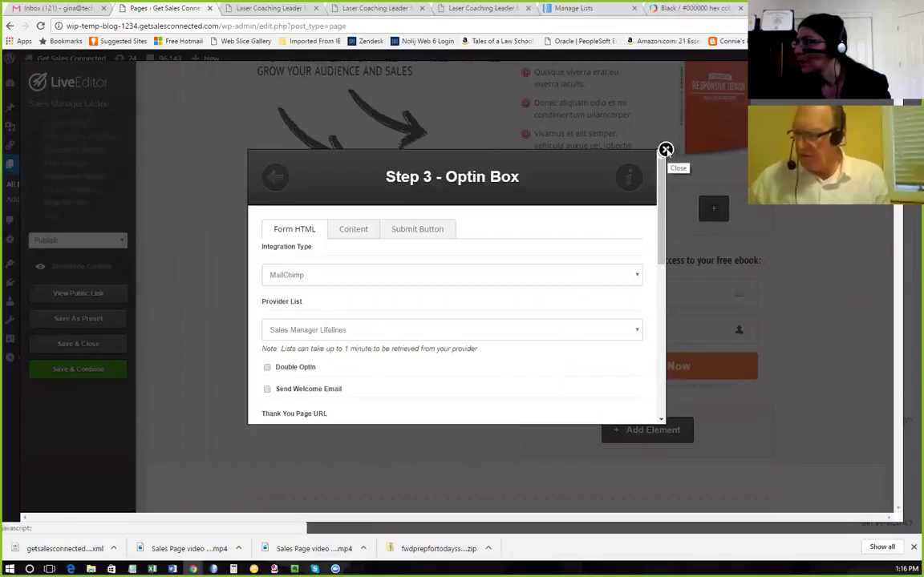
left_click(666, 150)
scroll(698, 216, "up", 1)
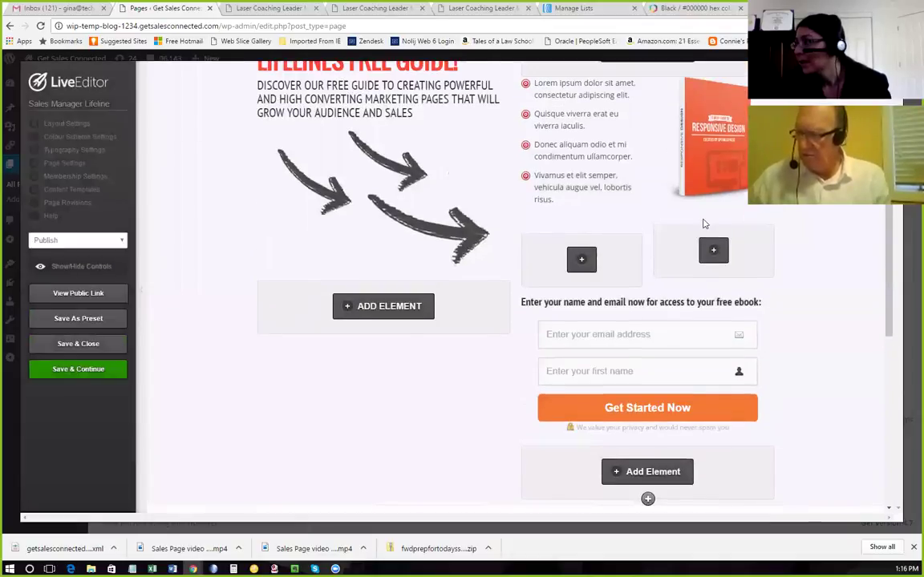
scroll(697, 225, "up", 4)
scroll(437, 245, "up", 1)
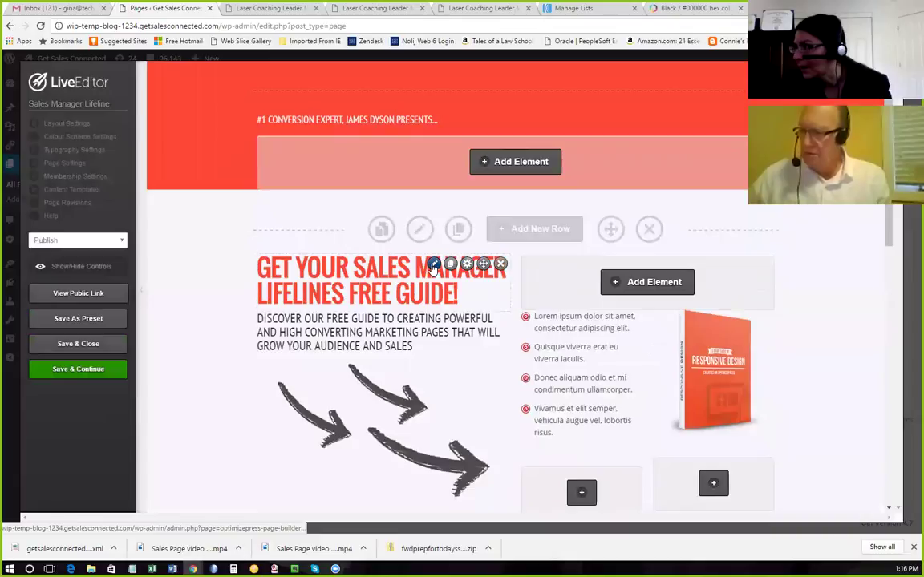
left_click(434, 265)
scroll(540, 334, "down", 1)
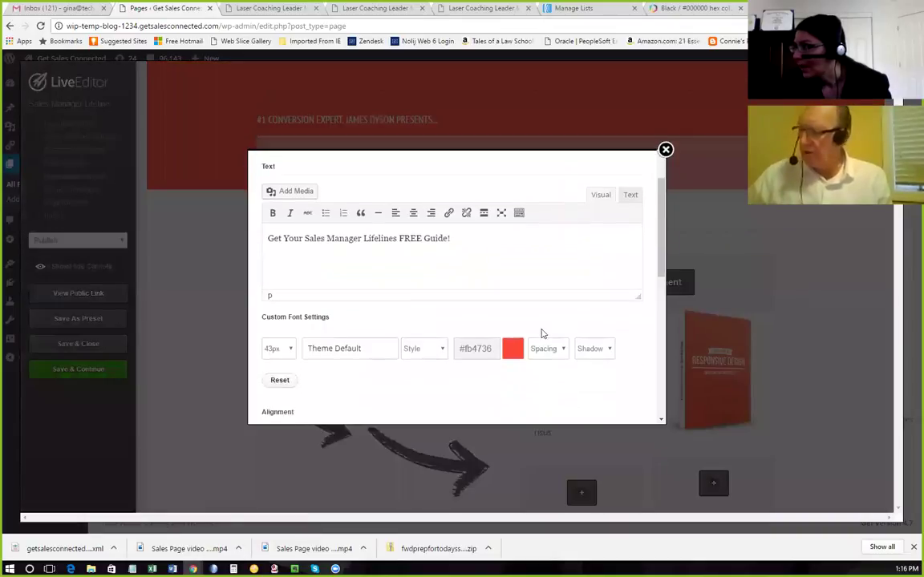
left_click_drag(490, 348, 459, 343)
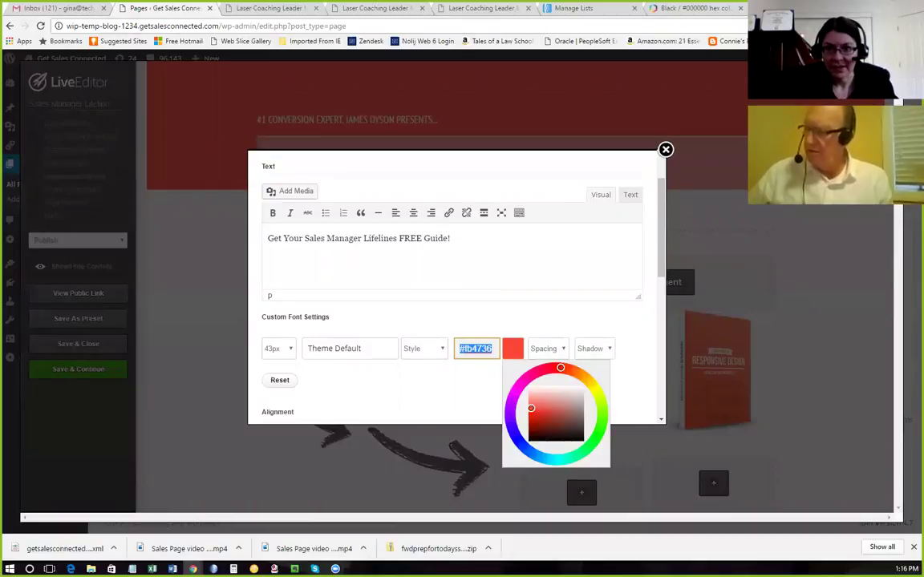
left_click(428, 314)
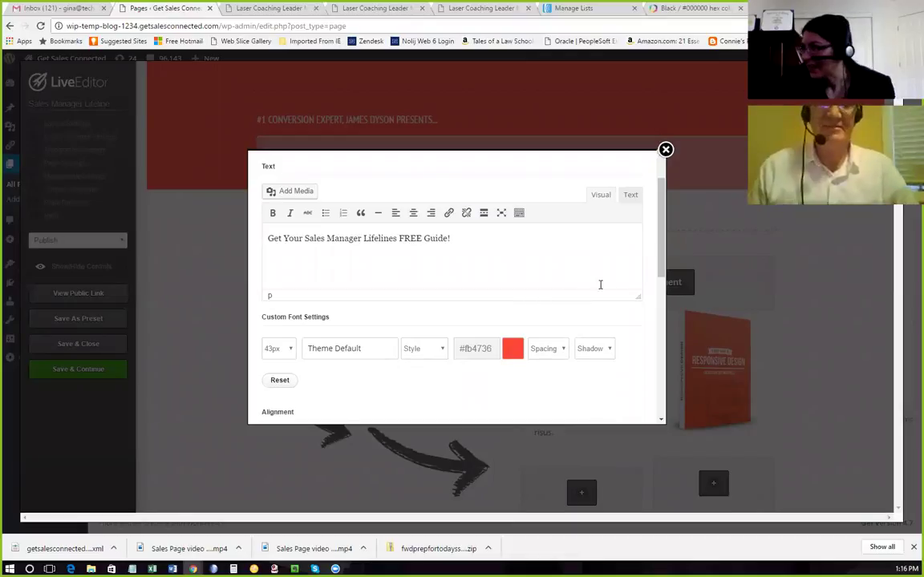
scroll(558, 280, "down", 10)
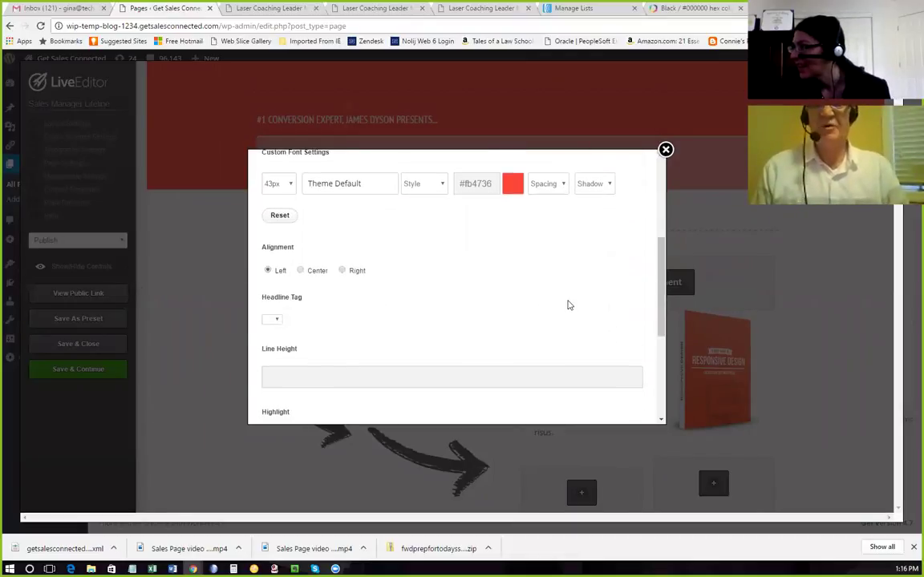
left_click(614, 396)
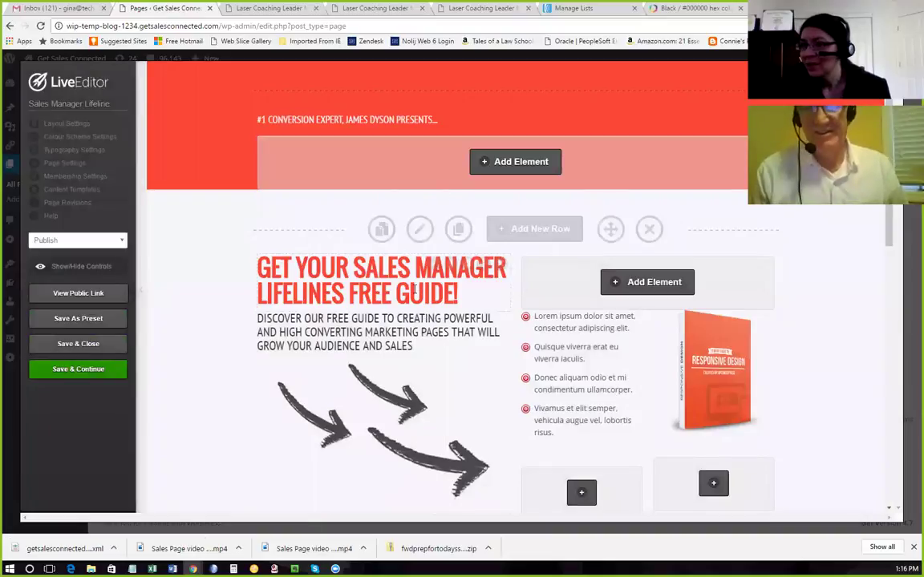
left_click(103, 345)
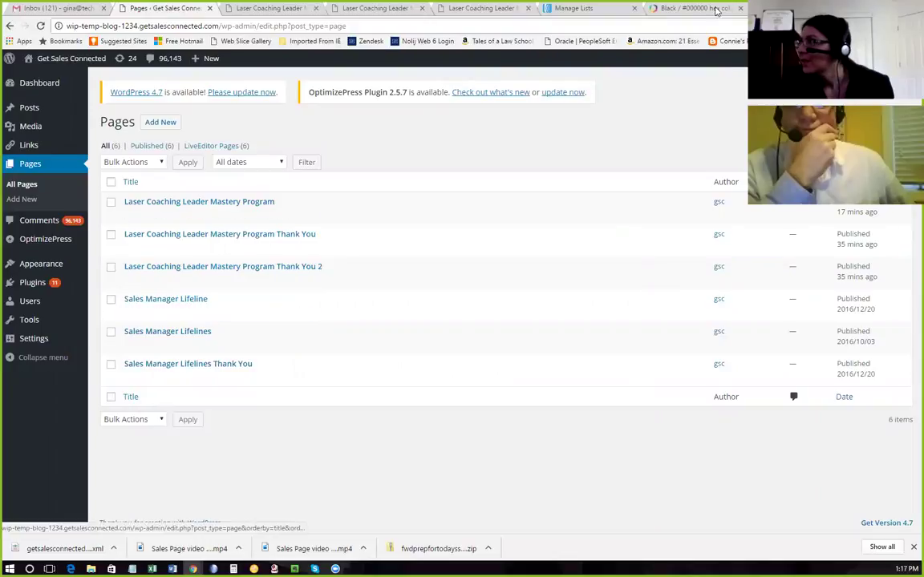
Start a new AWeber list, keeping the existing company website and sender details.
left_click(565, 8)
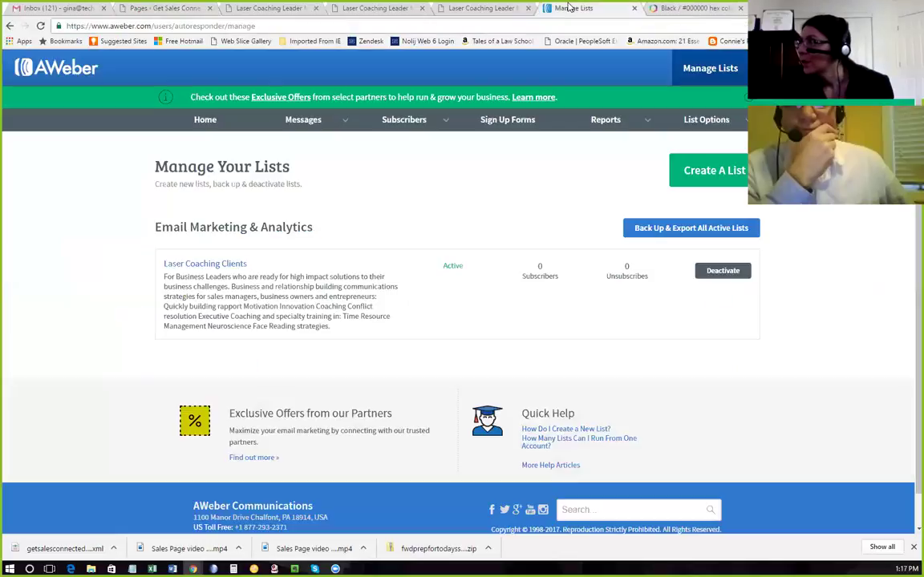
left_click(716, 172)
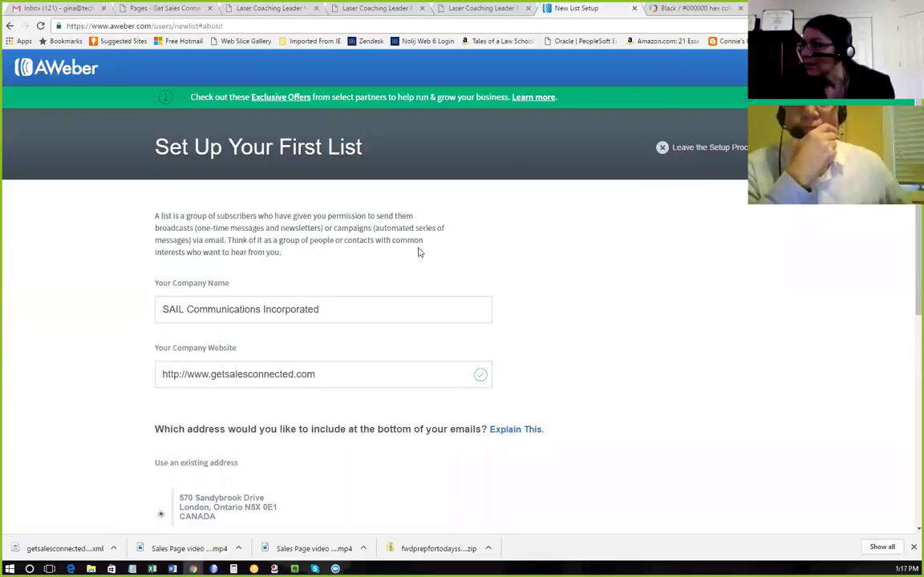
scroll(419, 251, "down", 1)
scroll(371, 295, "down", 1)
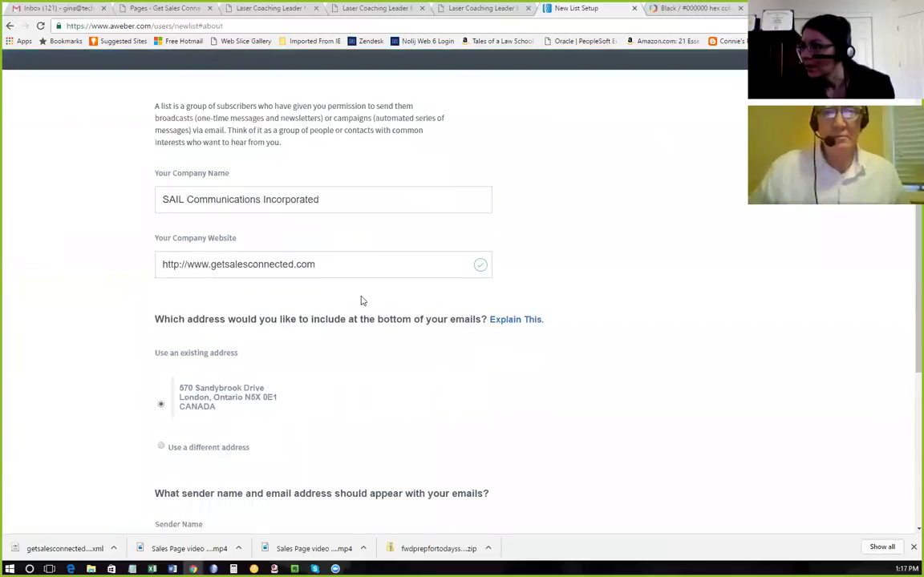
left_click(342, 268)
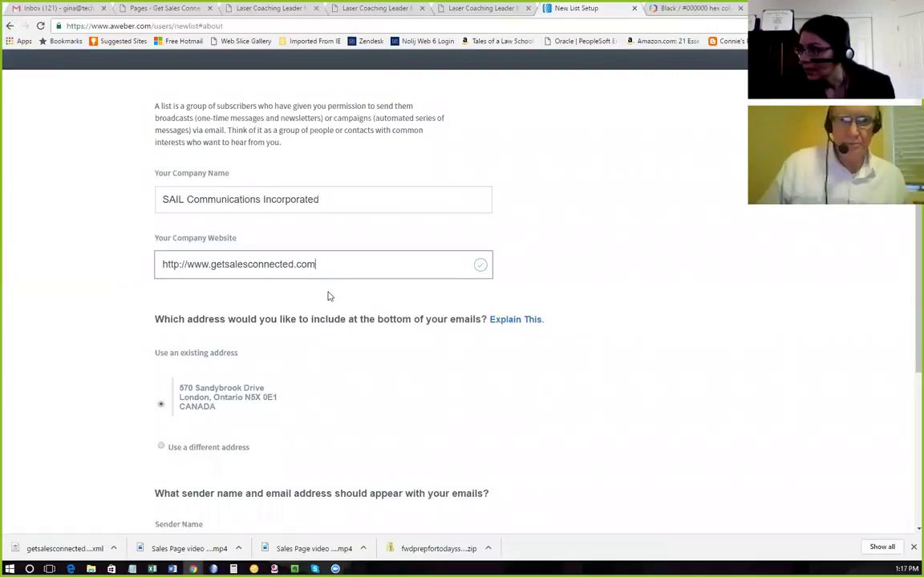
scroll(327, 296, "down", 1)
scroll(328, 299, "down", 2)
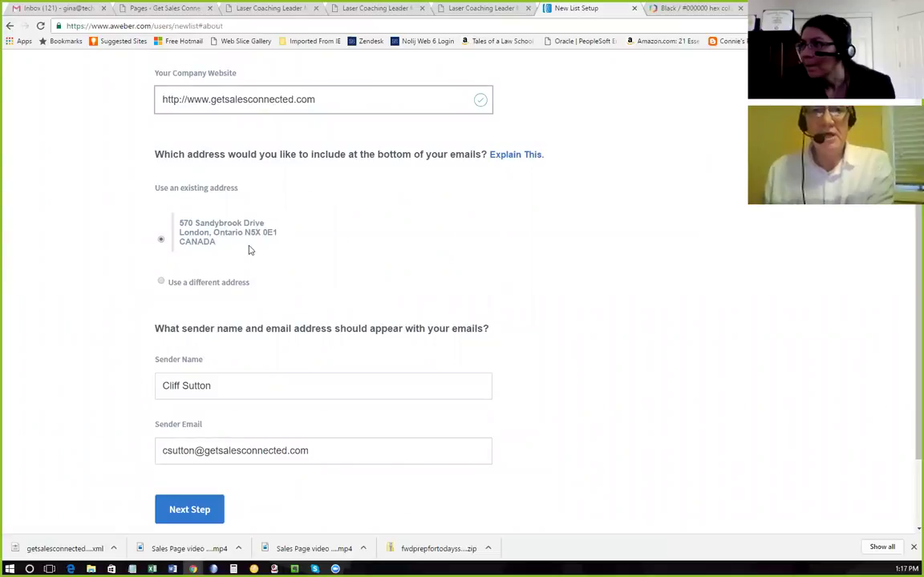
scroll(246, 265, "down", 1)
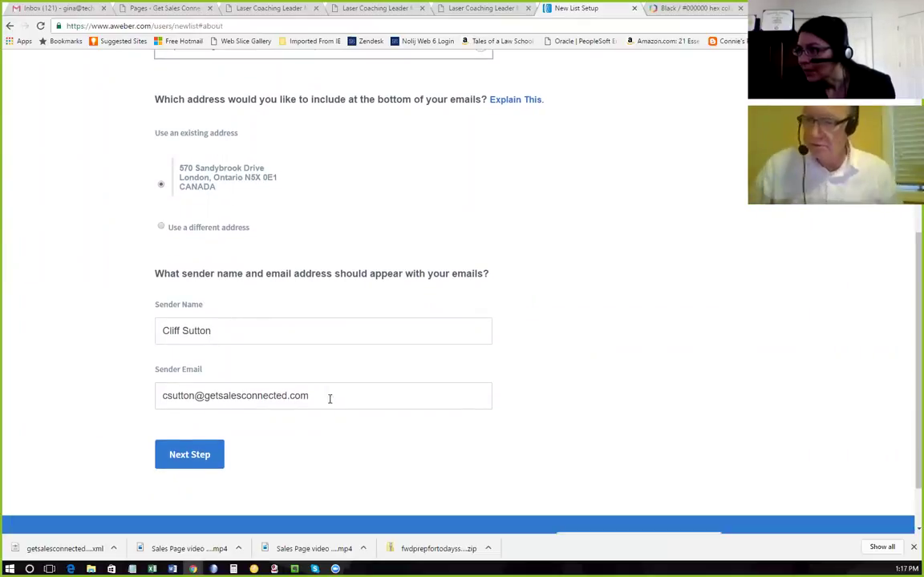
left_click(205, 462)
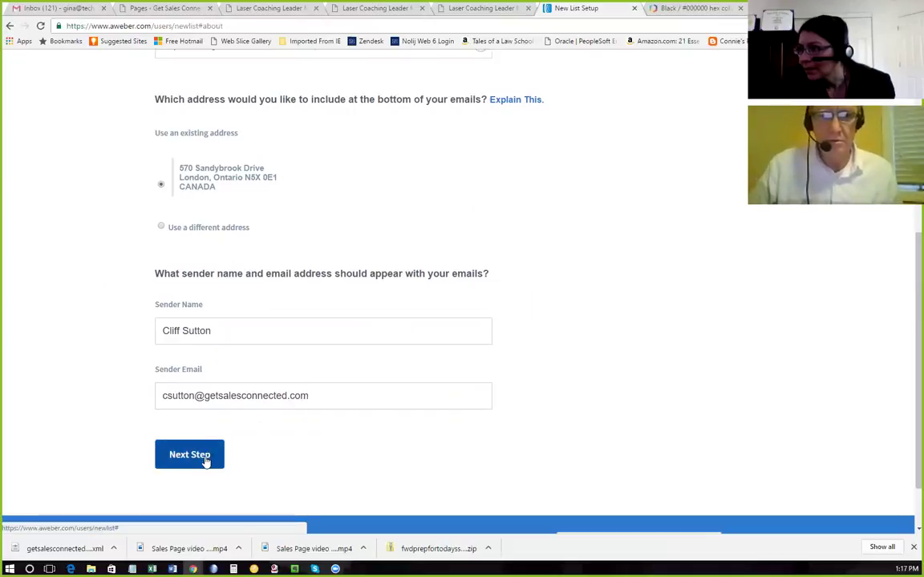
left_click(225, 274)
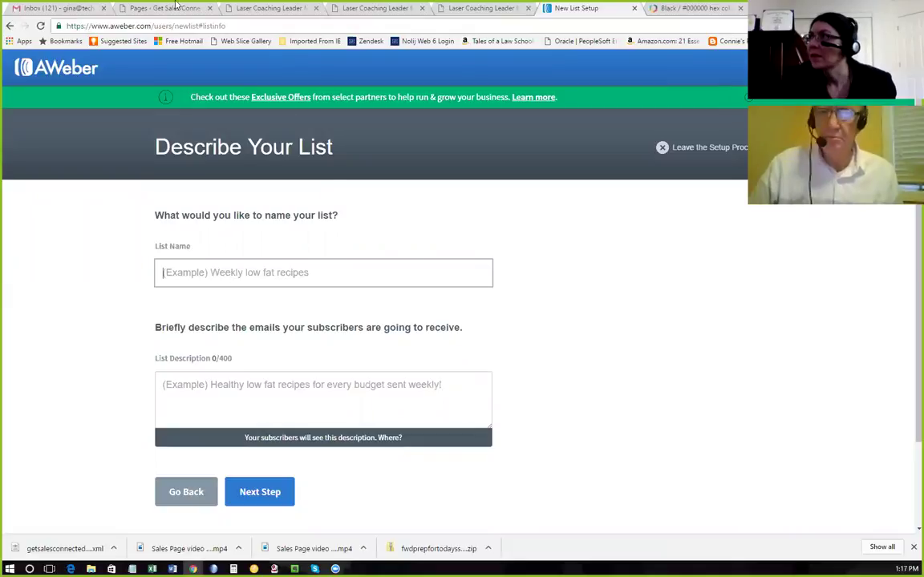
Name the new AWeber list 'Sales Manager Lifeline'.
left_click(474, 8)
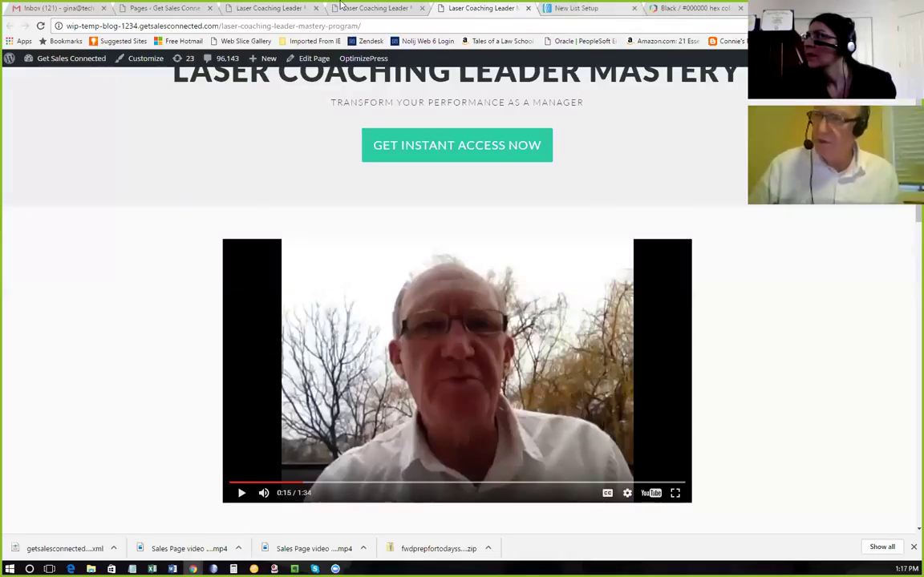
left_click(248, 8)
left_click(169, 7)
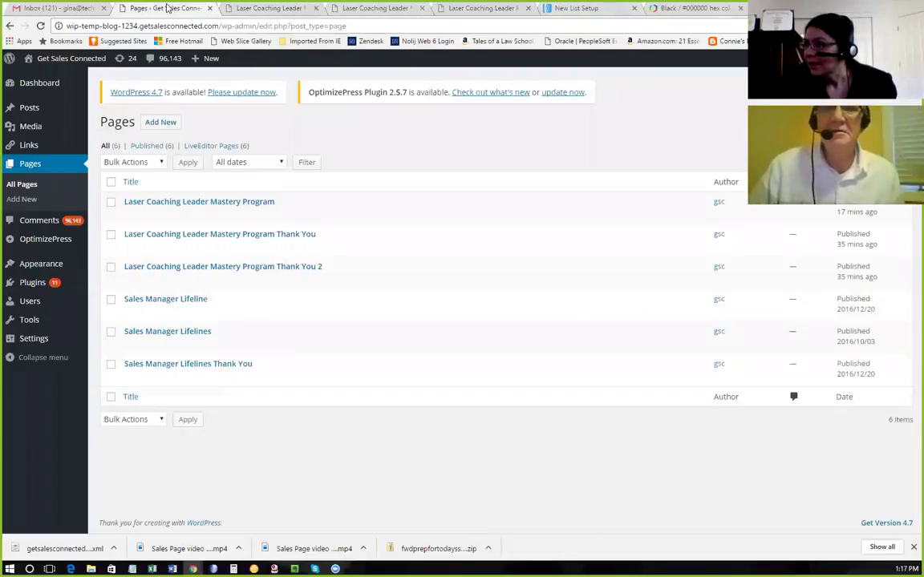
left_click(481, 7)
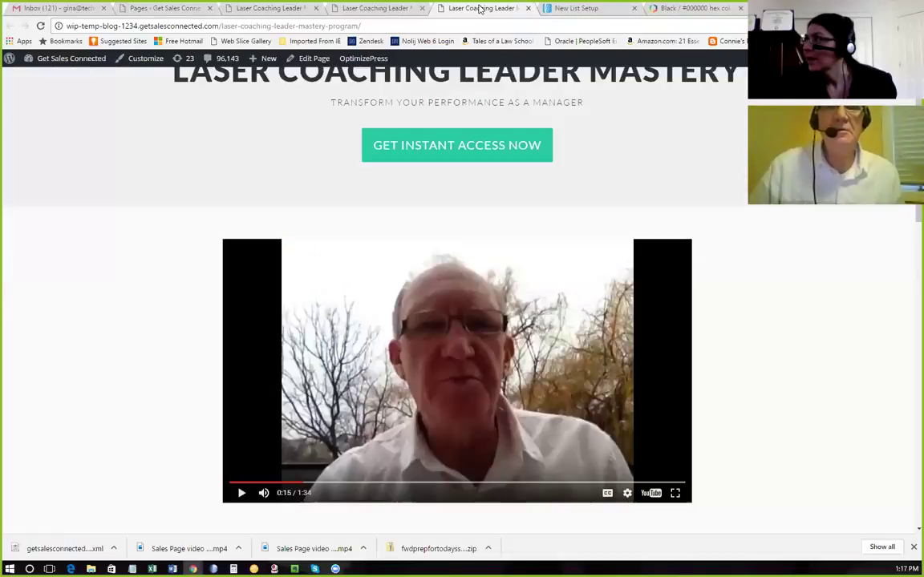
left_click(575, 8)
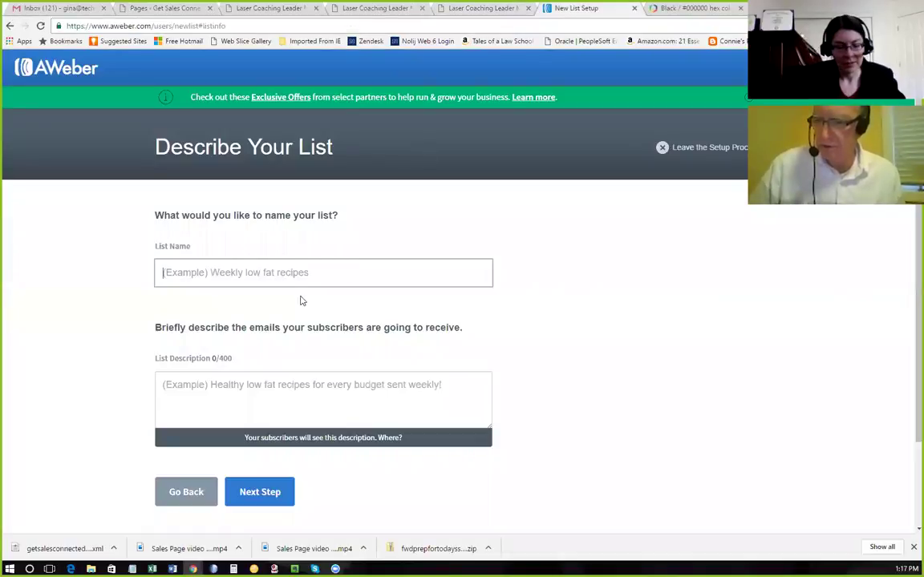
type("Sales Manager Lifeline")
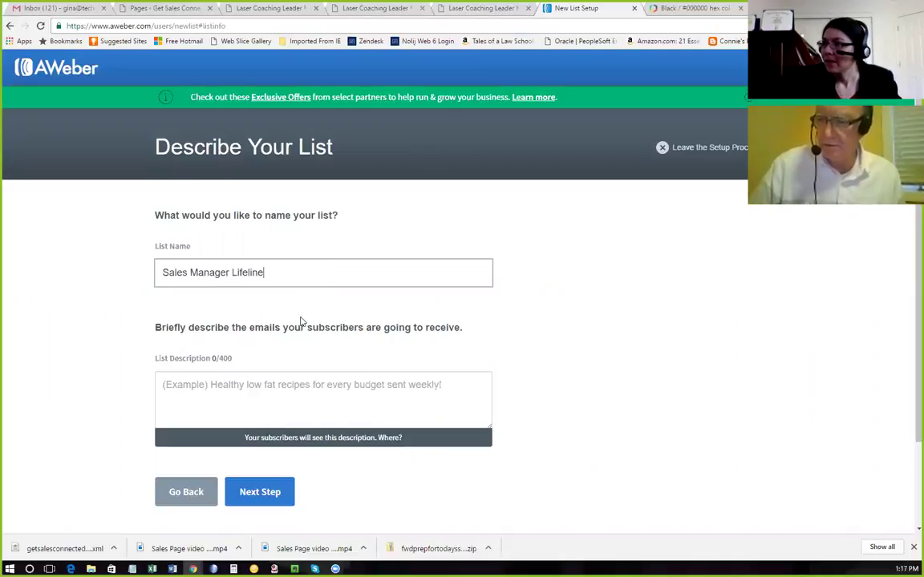
Describe the list as 'Thank you for requesting your free Sales Manager Lifeline Report.'.
left_click(243, 394)
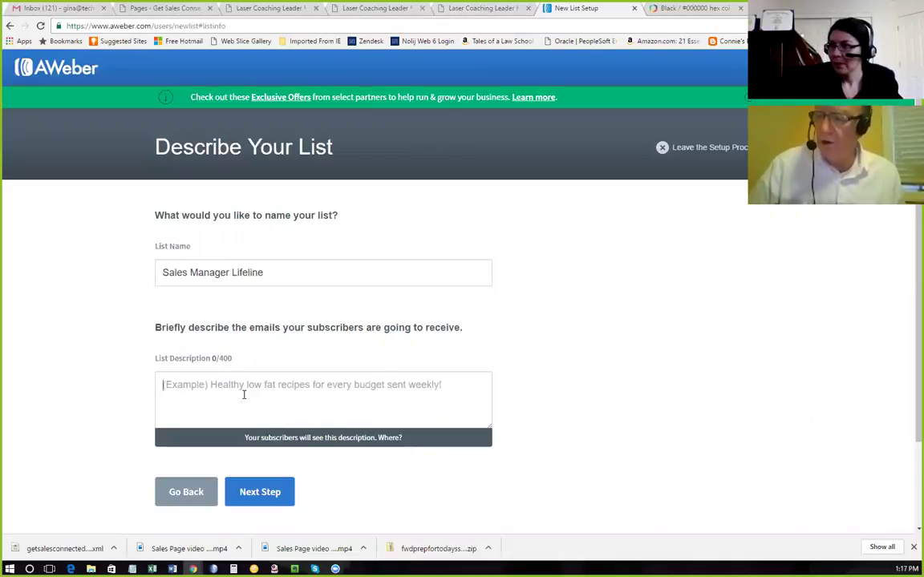
type("Thank you ")
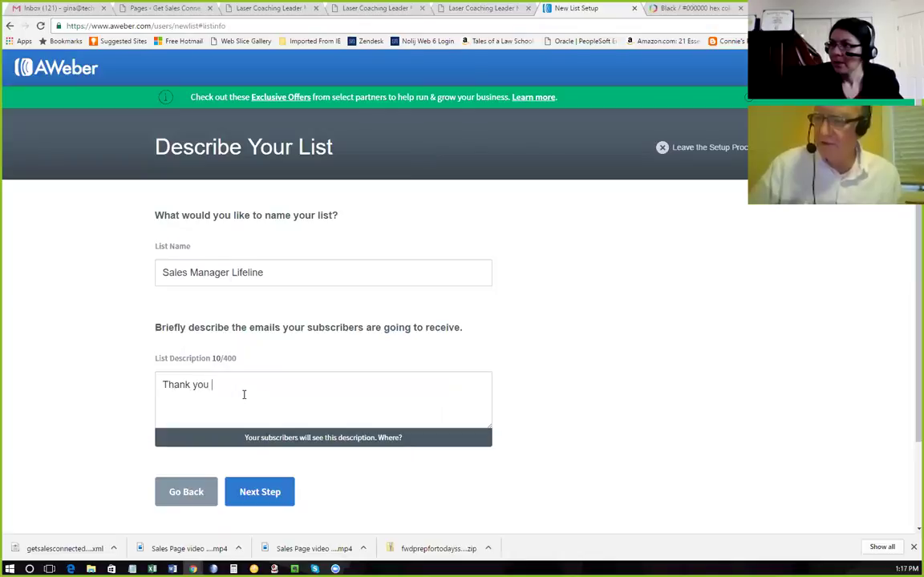
type("for requesting")
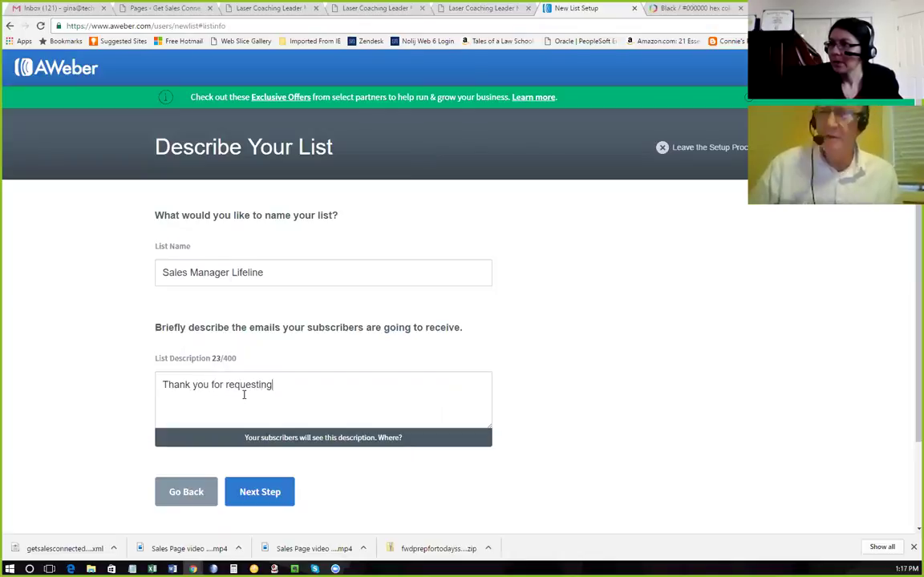
type(" you")
type("r Sales")
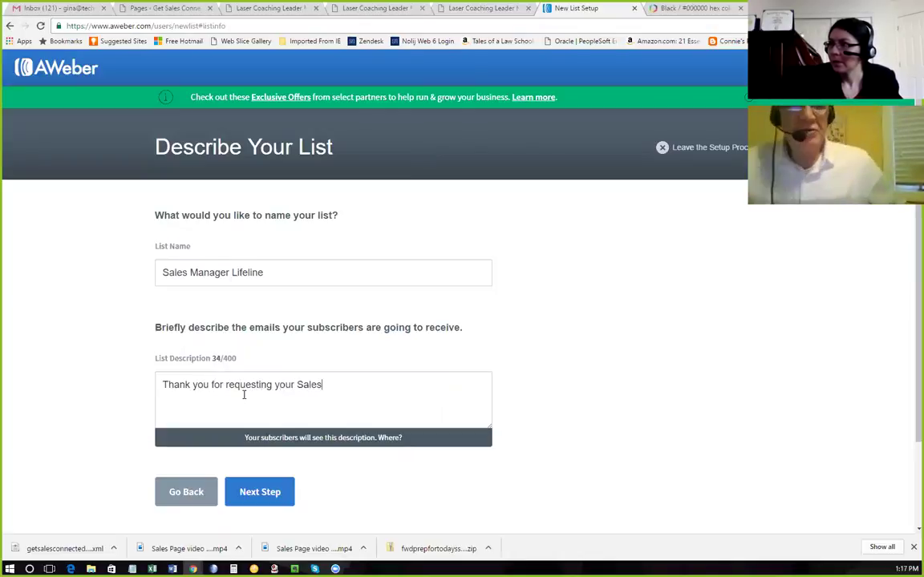
type(" Manager Lifeline Report")
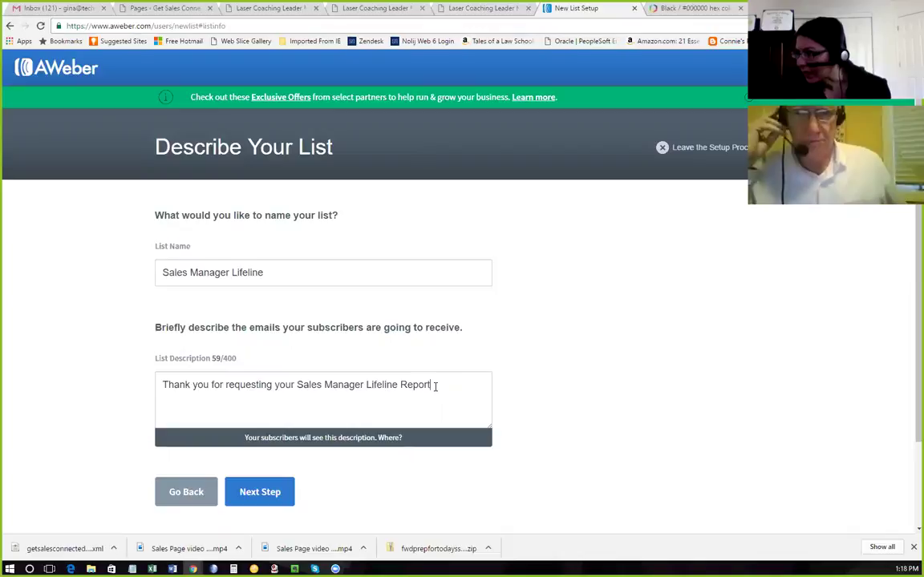
type(".")
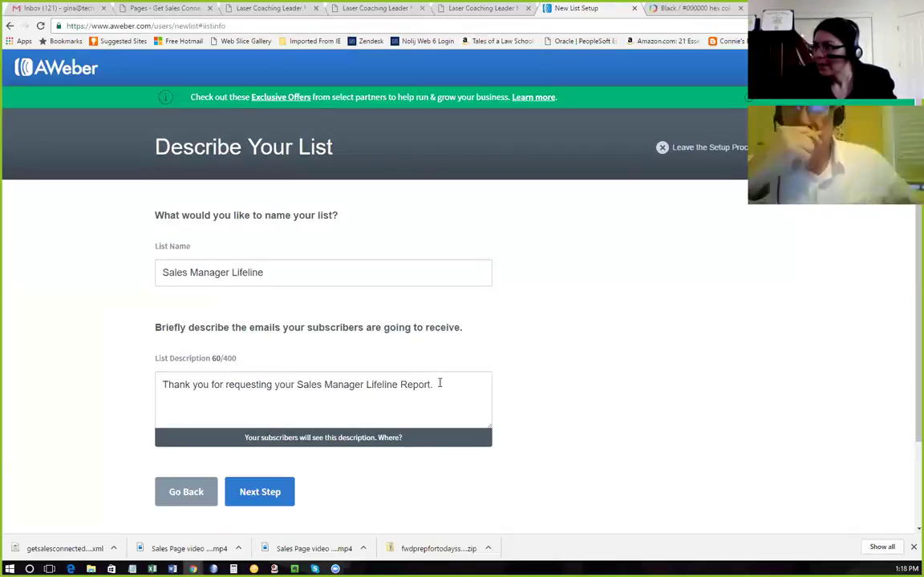
scroll(451, 371, "down", 1)
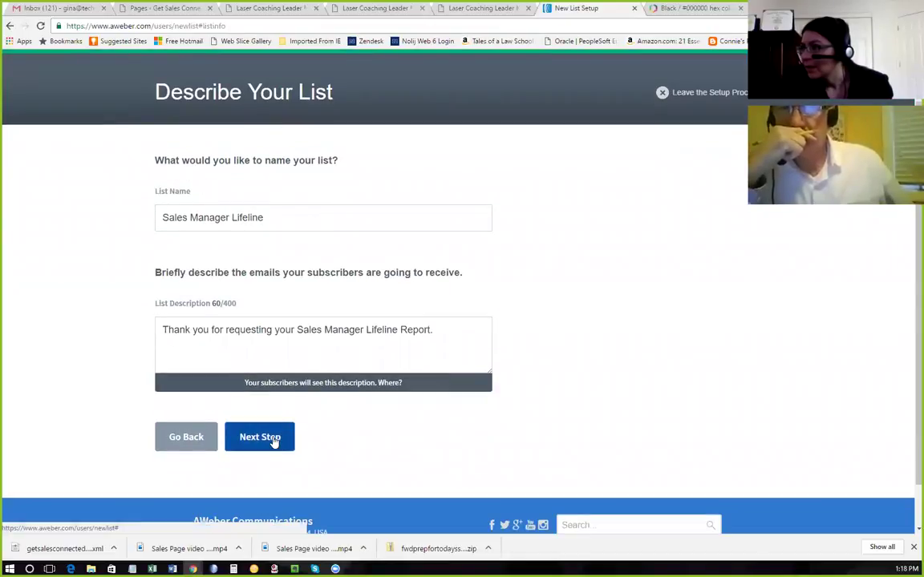
left_click(297, 328)
type("free")
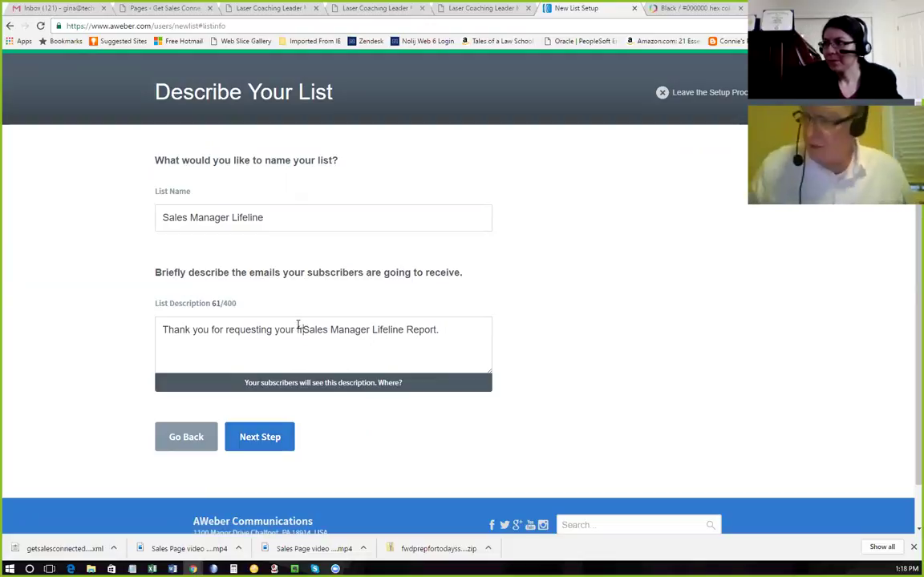
left_click(269, 438)
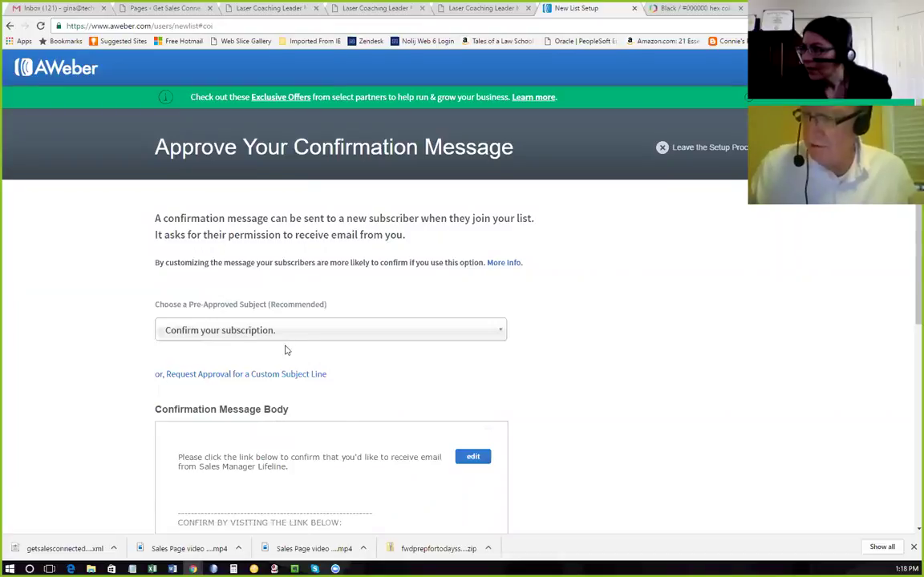
Leave the subject as 'Confirm your subscription.' and start editing the confirmation message body.
left_click(312, 335)
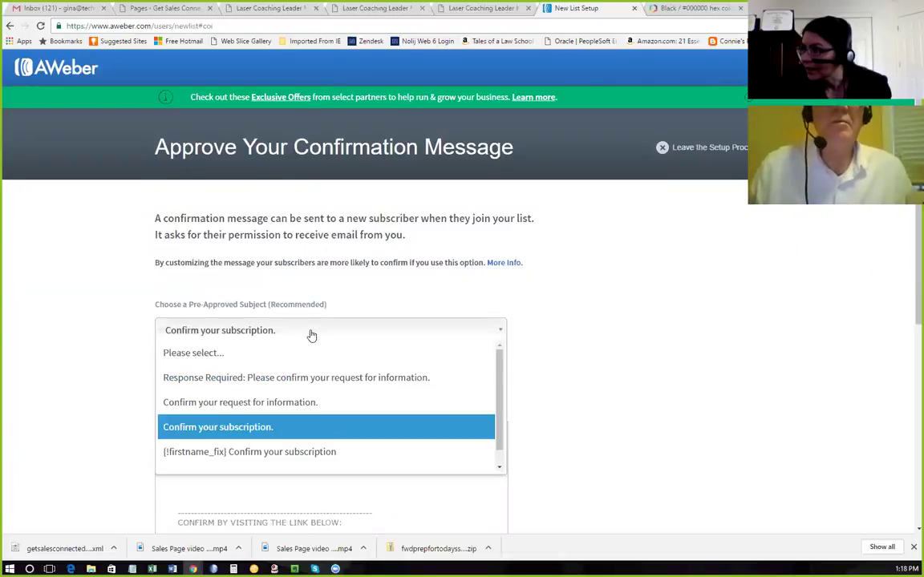
left_click(312, 335)
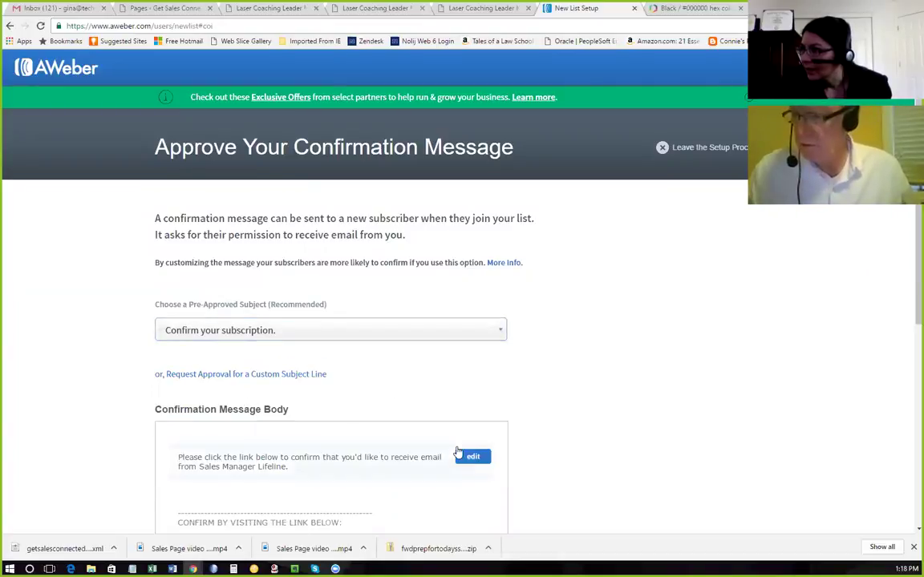
left_click(459, 454)
scroll(504, 458, "down", 1)
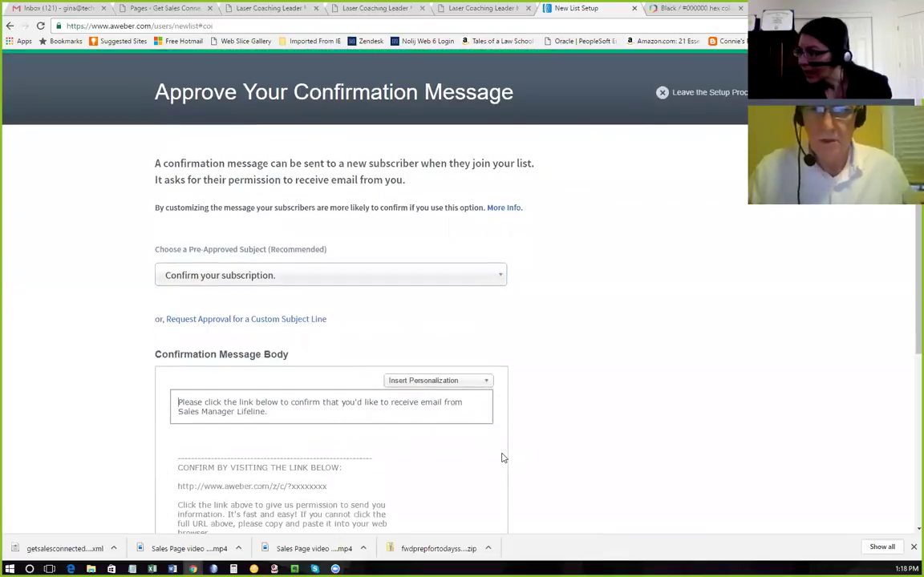
scroll(504, 458, "down", 1)
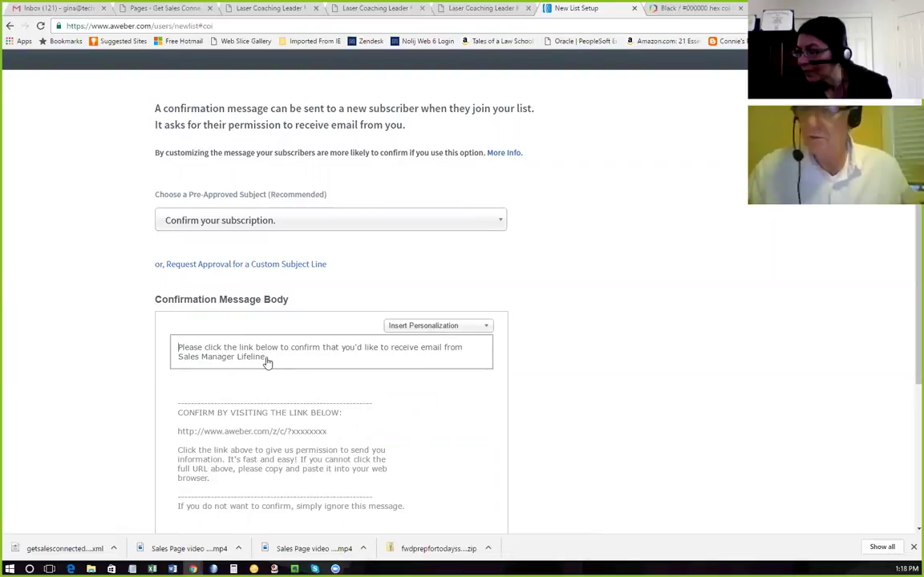
left_click(462, 352)
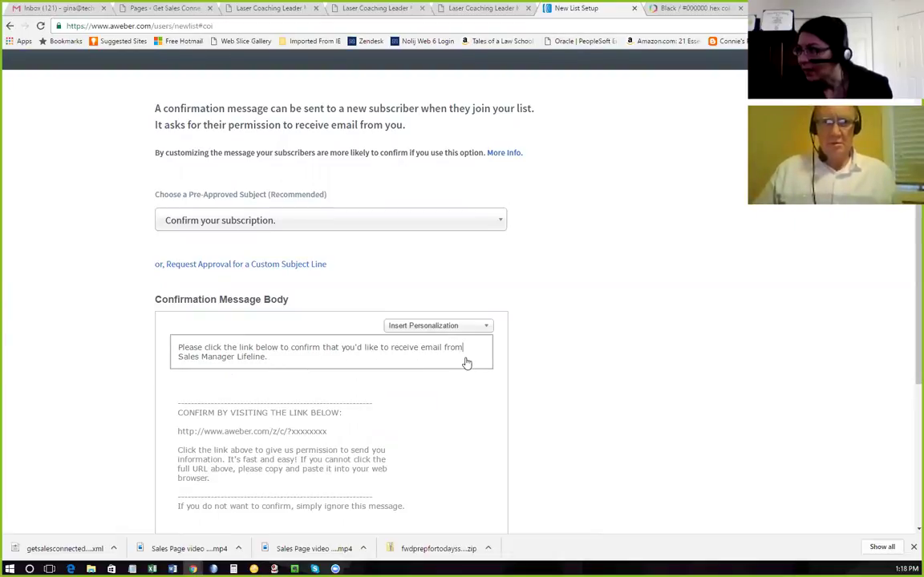
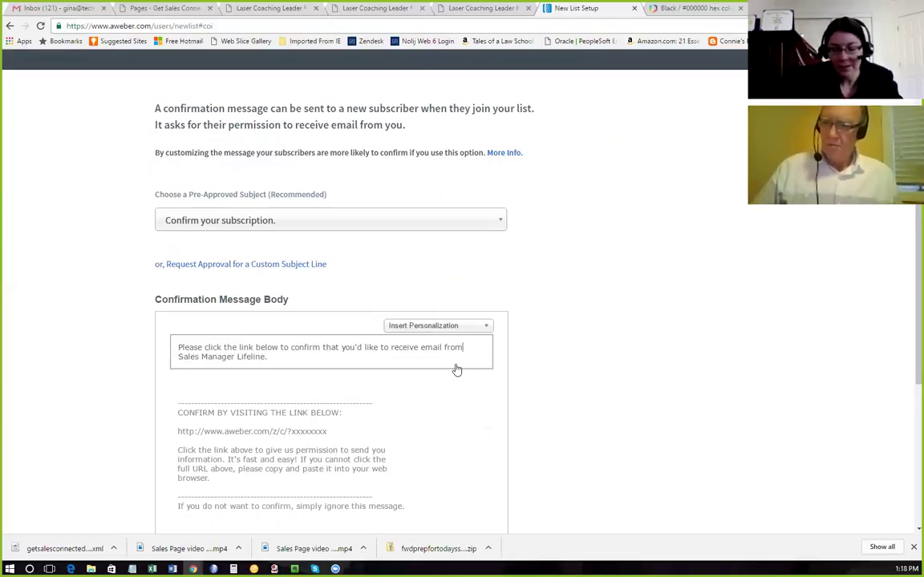
Change 'from' to 'your' in the confirmation message body, then approve it to create the Sales Manager Lifeline list.
key("BackSpace")
key("BackSpace")
key("BackSpace")
key("BackSpace")
key("BackSpace")
key("BackSpace")
key("BackSpace")
key("BackSpace")
key("BackSpace")
type("you")
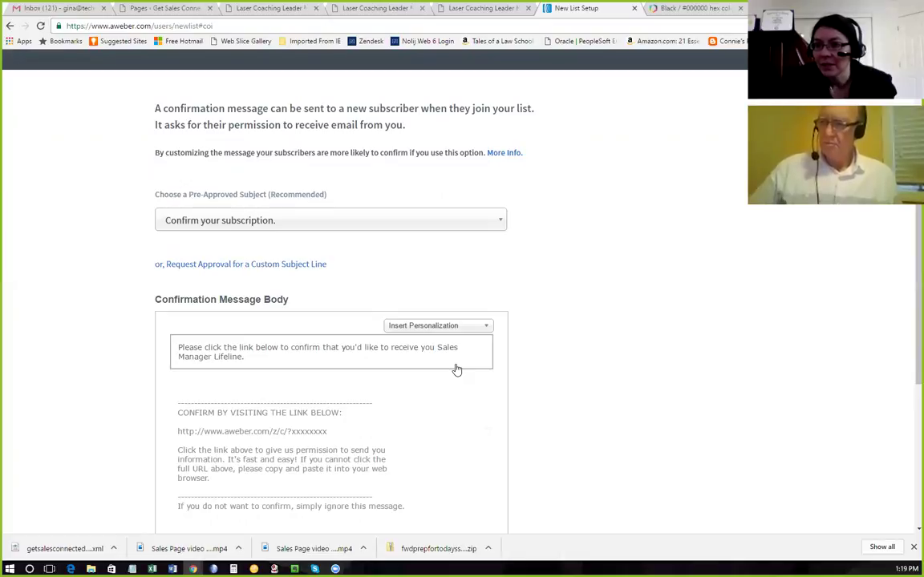
left_click(443, 352)
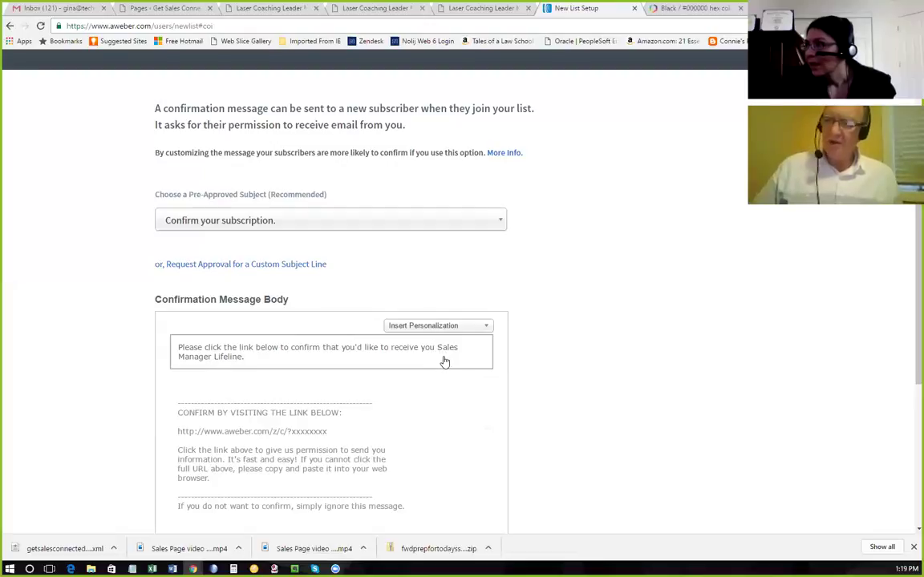
scroll(554, 382, "up", 1)
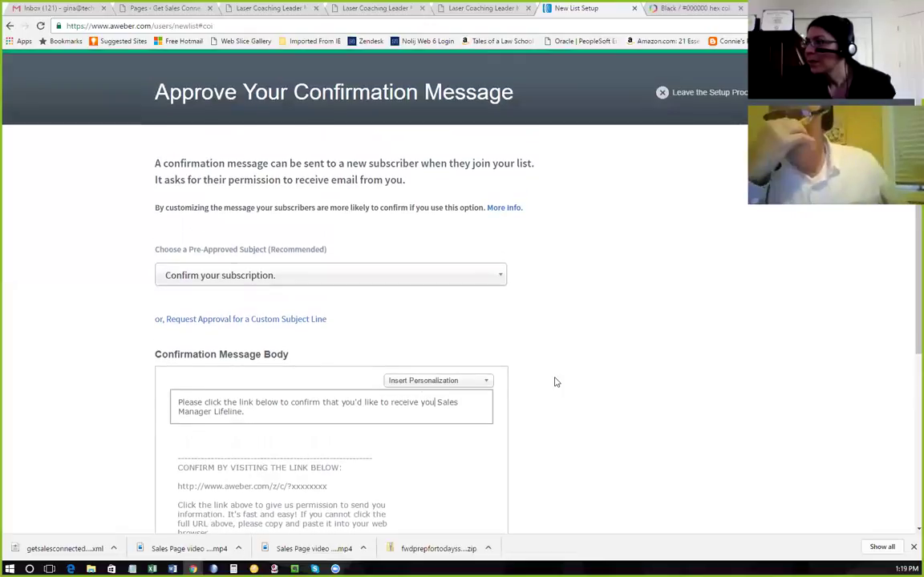
scroll(553, 382, "down", 1)
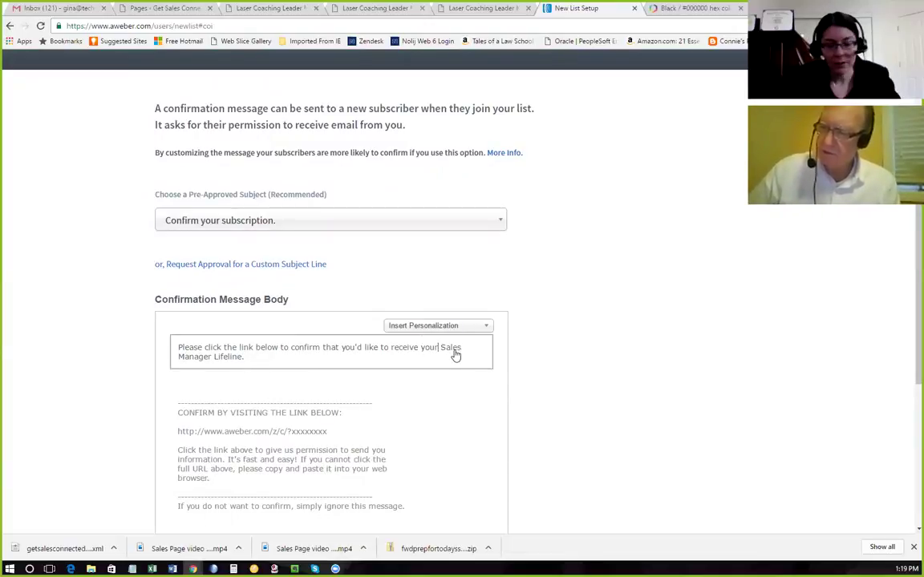
scroll(499, 367, "down", 1)
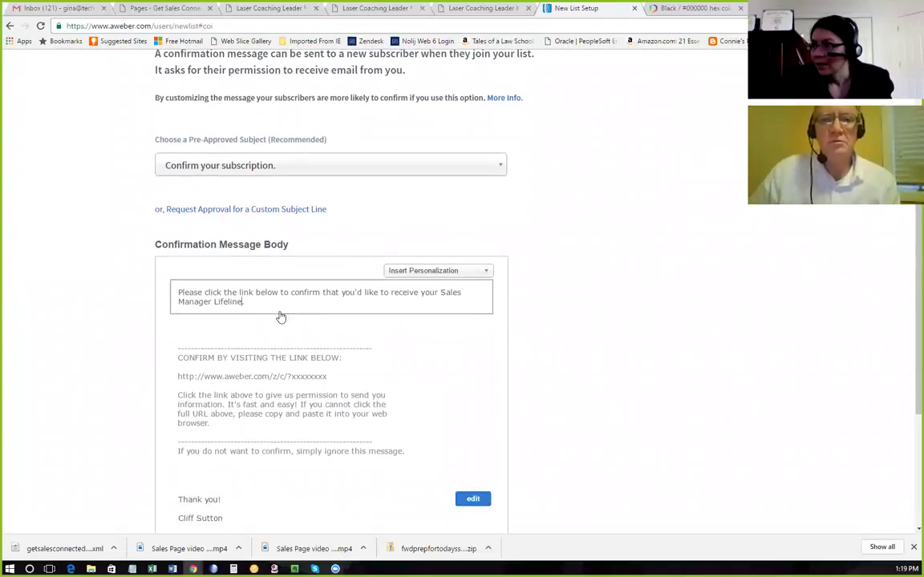
scroll(470, 380, "down", 2)
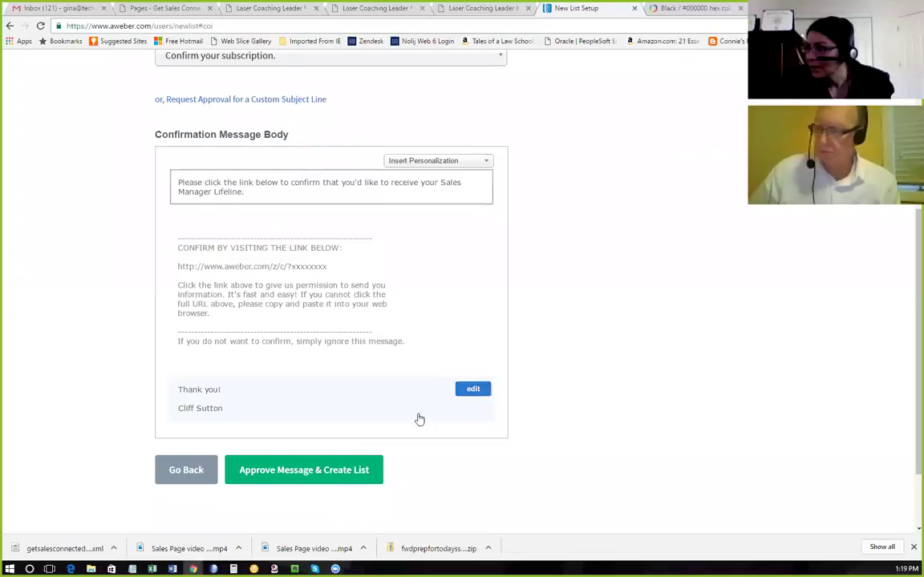
left_click(326, 478)
left_click(326, 478)
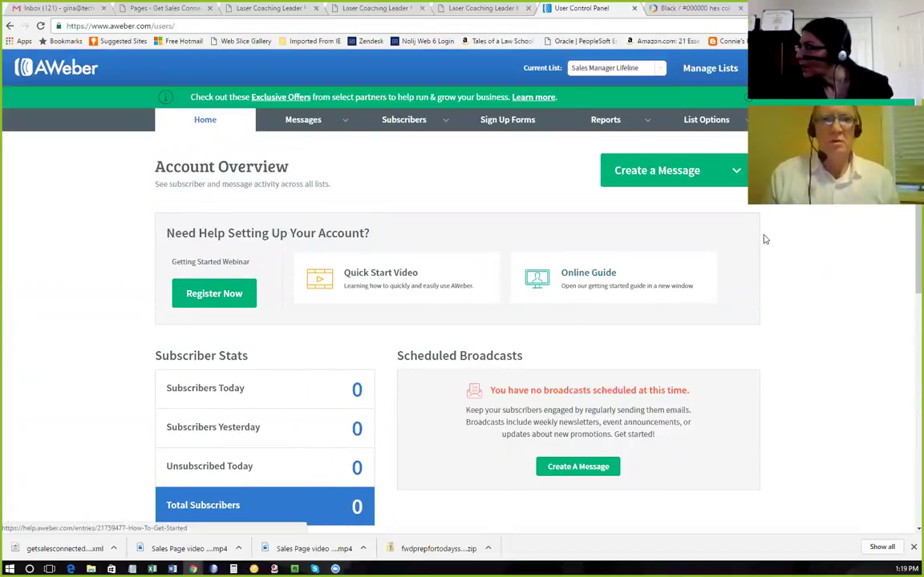
In List Settings, turn off confirmed opt-in for Web Forms, confirm, and save the settings.
left_click(703, 119)
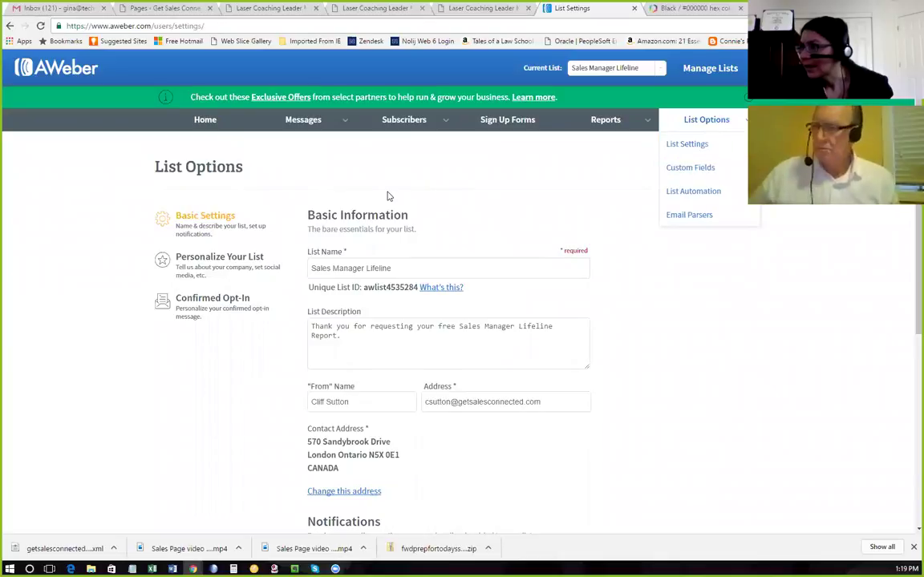
scroll(389, 196, "down", 1)
scroll(388, 196, "down", 1)
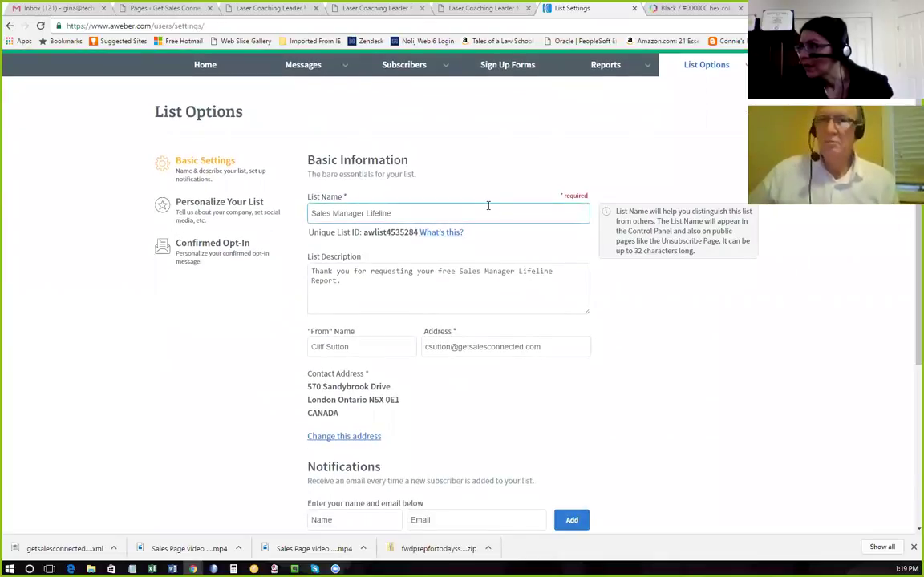
left_click(227, 251)
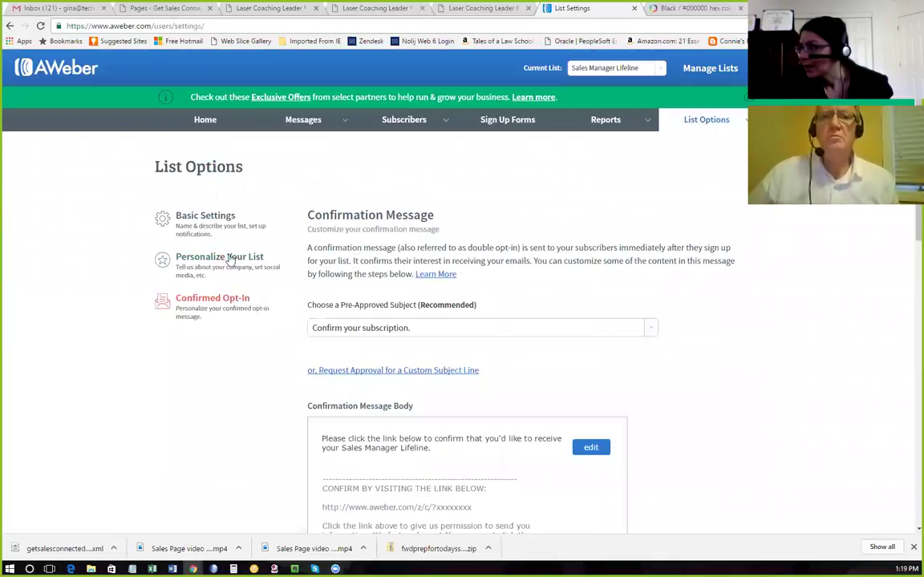
scroll(658, 309, "down", 4)
scroll(658, 309, "down", 3)
scroll(658, 309, "down", 1)
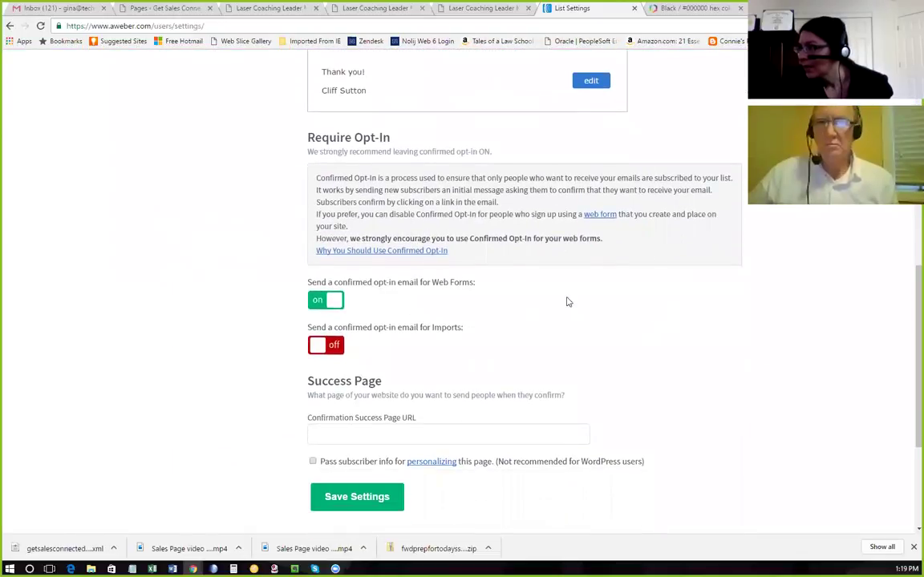
left_click(330, 303)
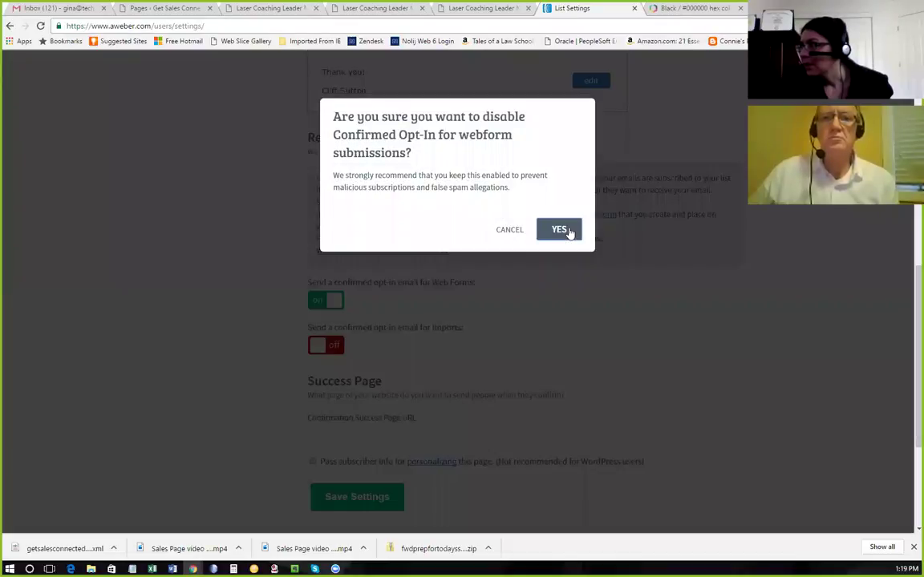
left_click(569, 232)
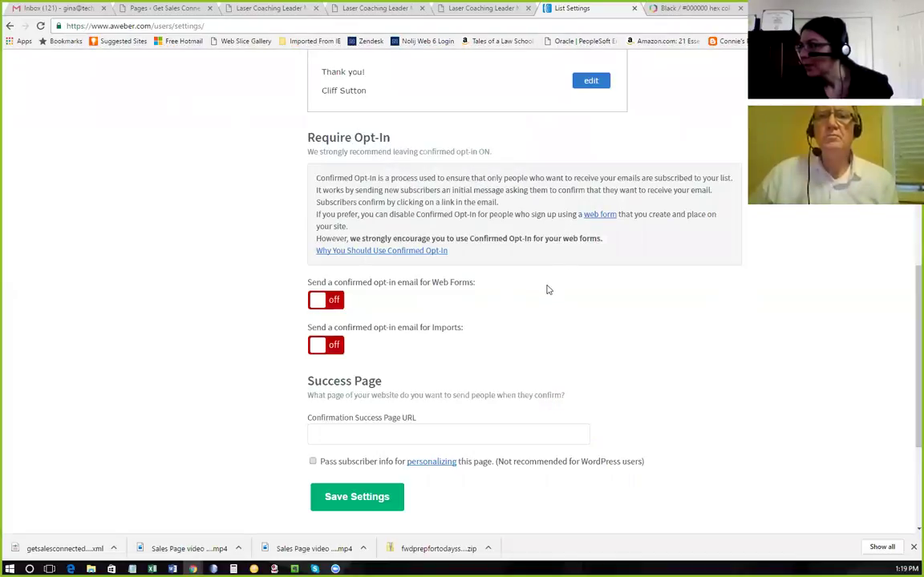
left_click(351, 496)
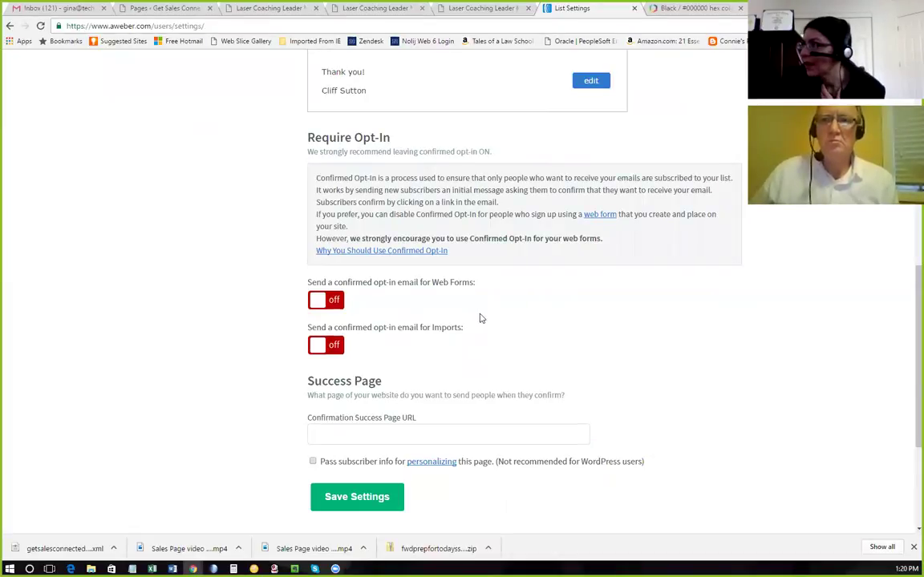
Review the saved list settings and go to the Sign Up Forms page.
scroll(481, 318, "up", 1)
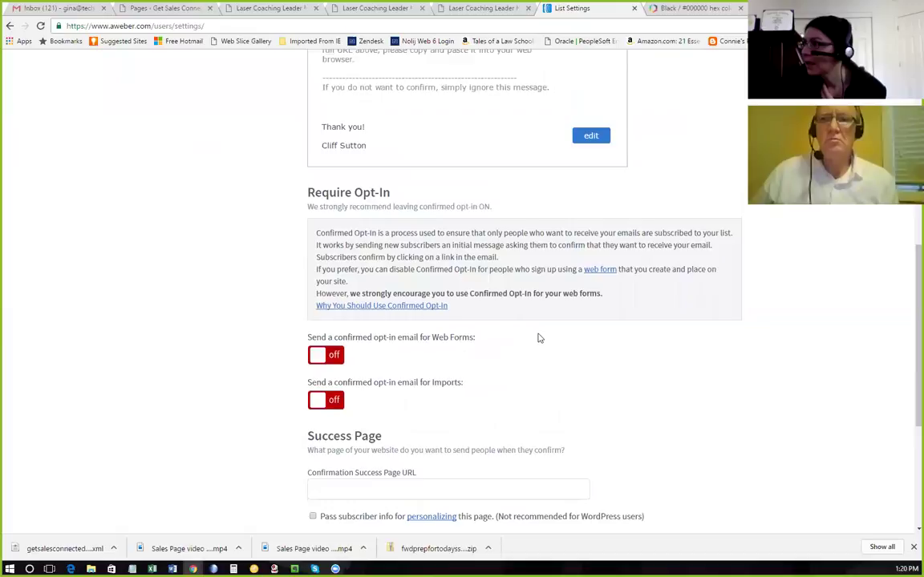
scroll(539, 338, "up", 1)
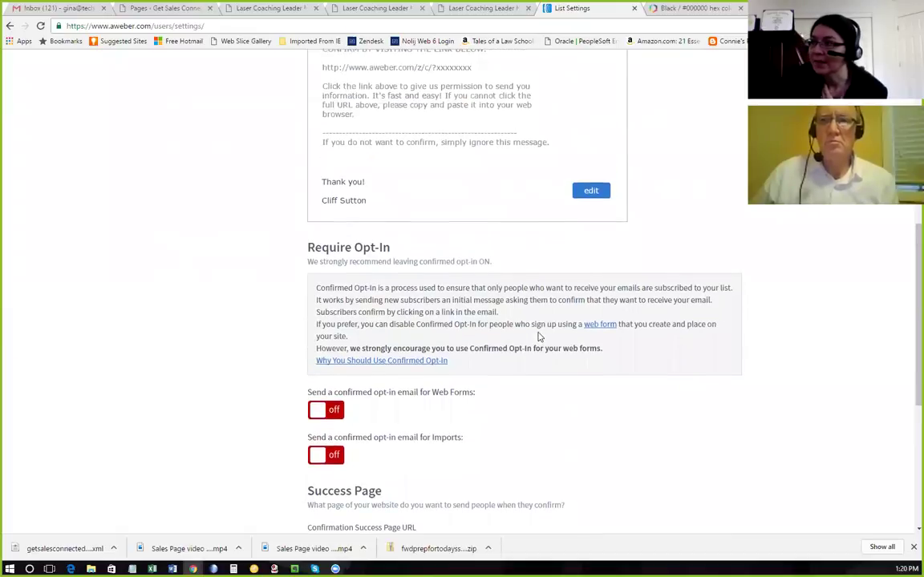
scroll(540, 338, "up", 6)
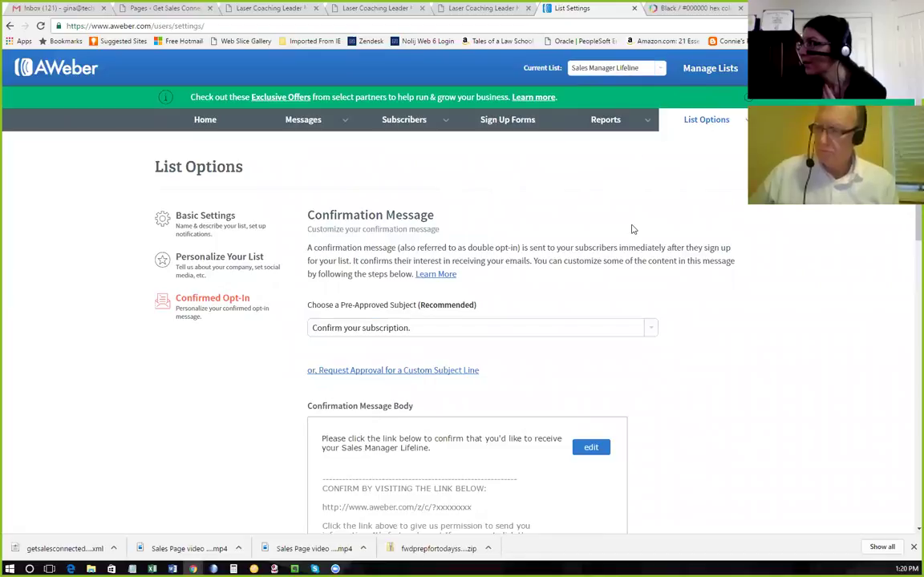
scroll(613, 244, "down", 5)
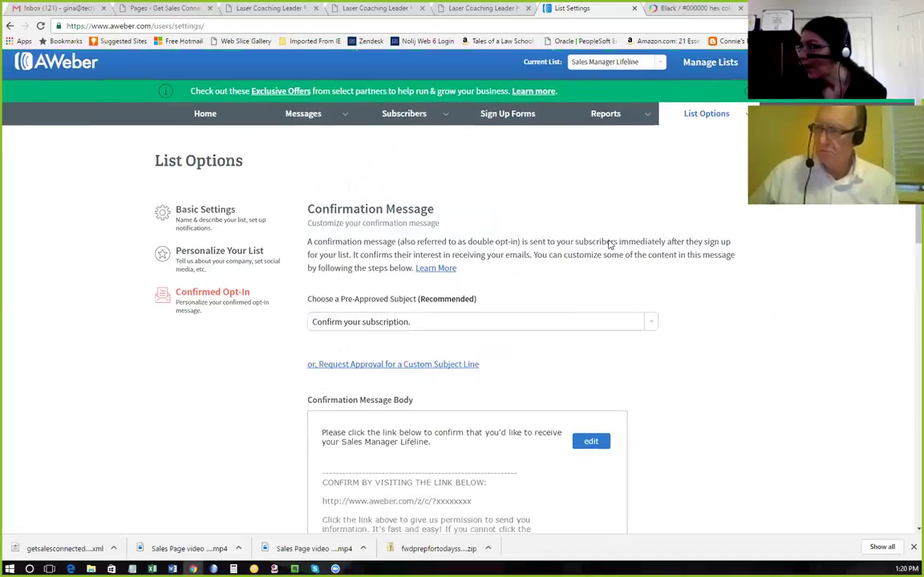
scroll(609, 244, "down", 2)
scroll(700, 245, "up", 3)
scroll(701, 243, "up", 3)
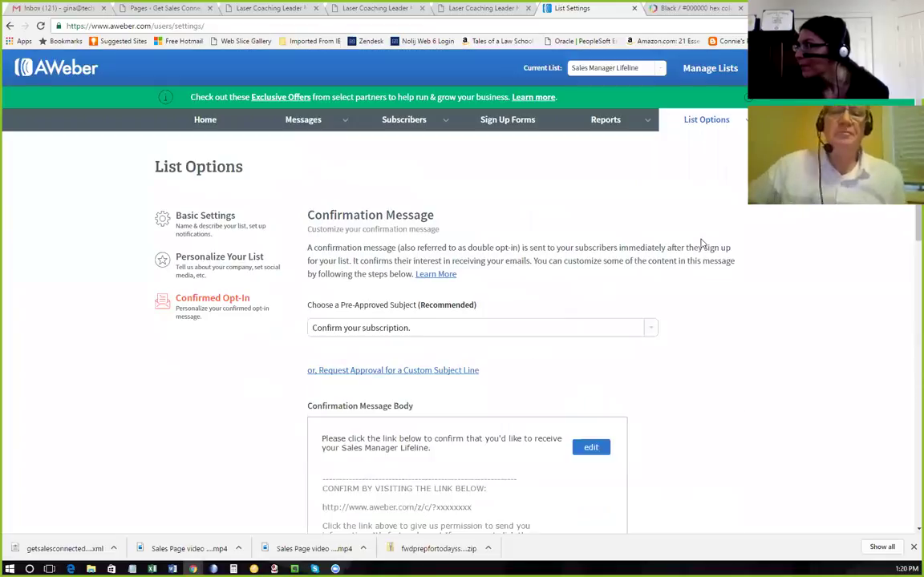
left_click(518, 127)
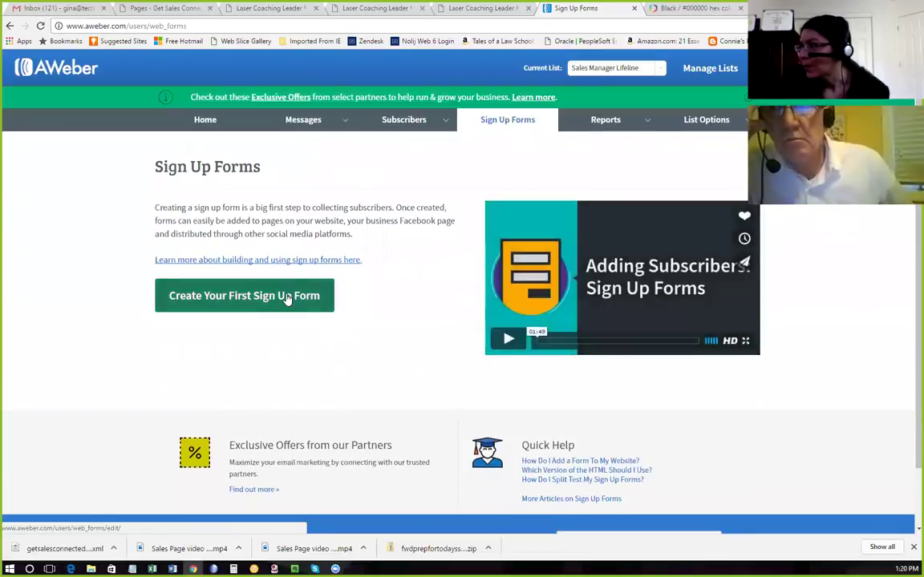
Create the first sign-up form from the red Foodie template and delete its Powered by AWeber footer row.
left_click(287, 297)
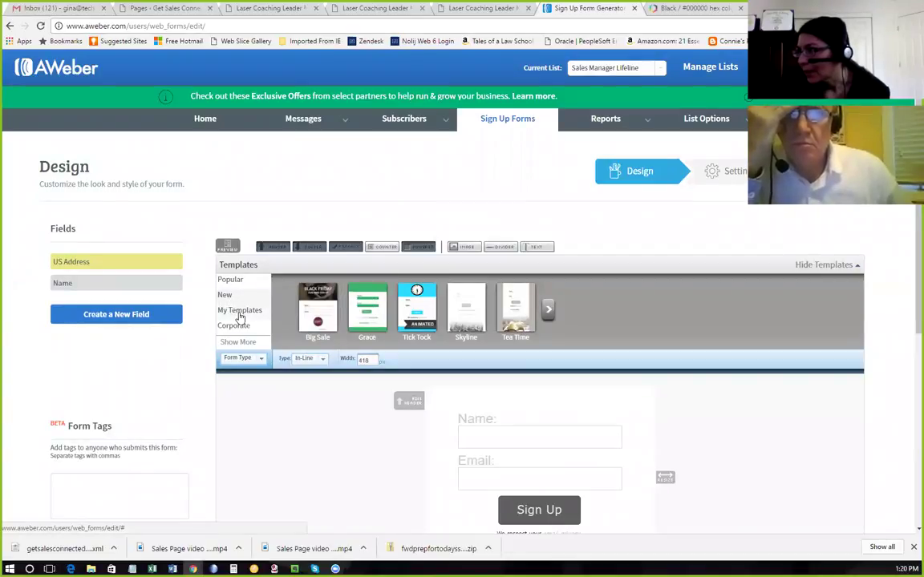
left_click(239, 311)
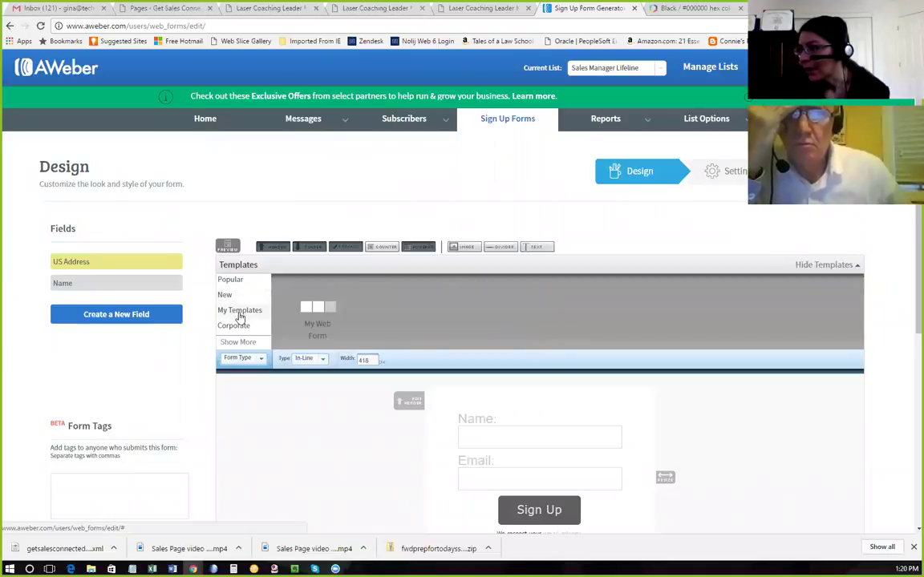
left_click(231, 281)
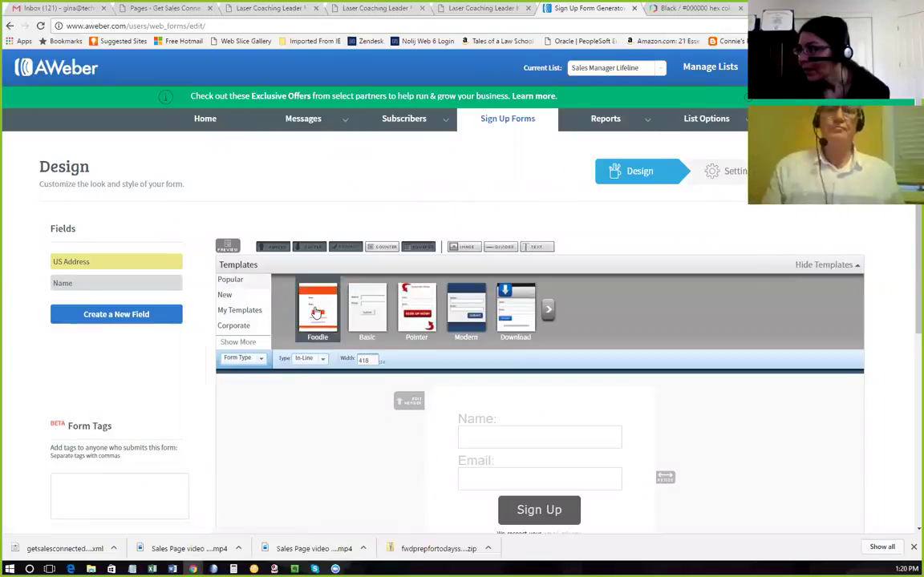
left_click(317, 313)
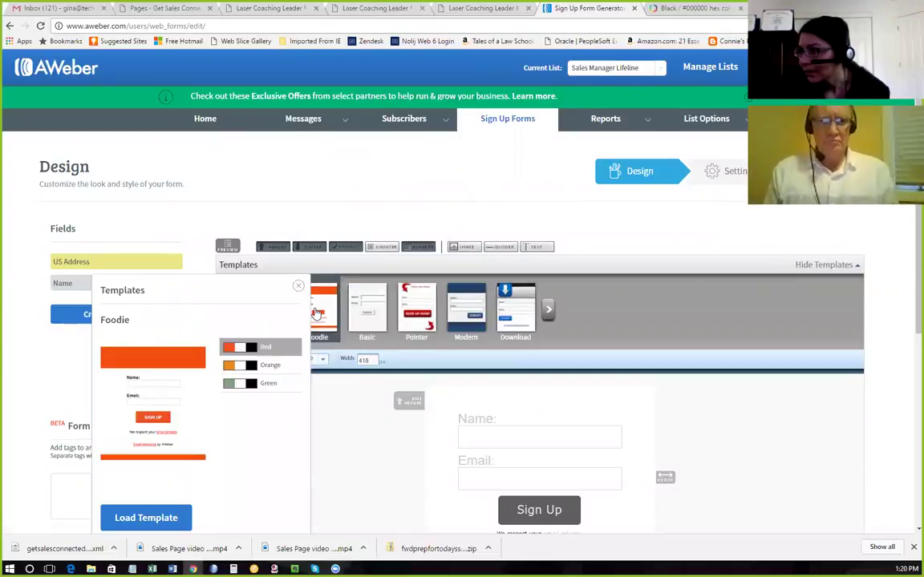
left_click(150, 514)
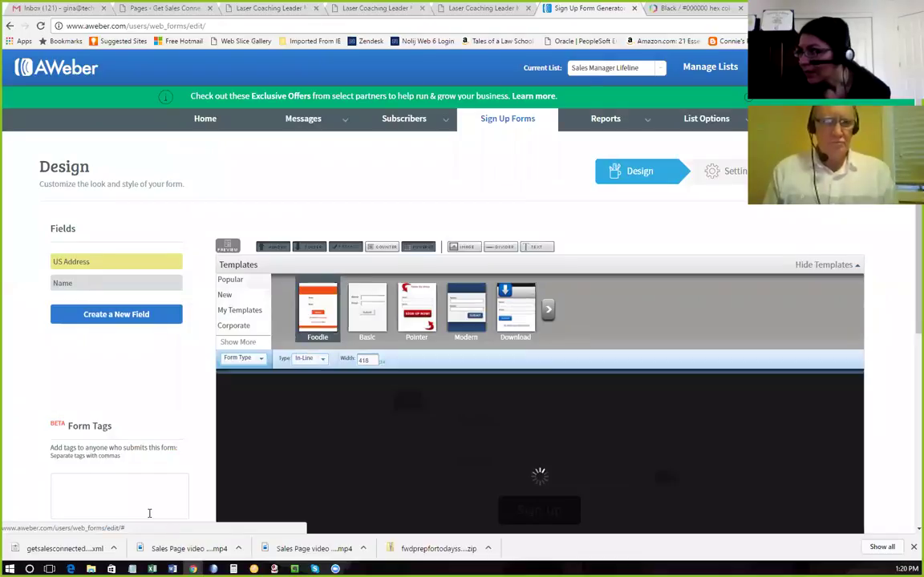
scroll(541, 364, "down", 1)
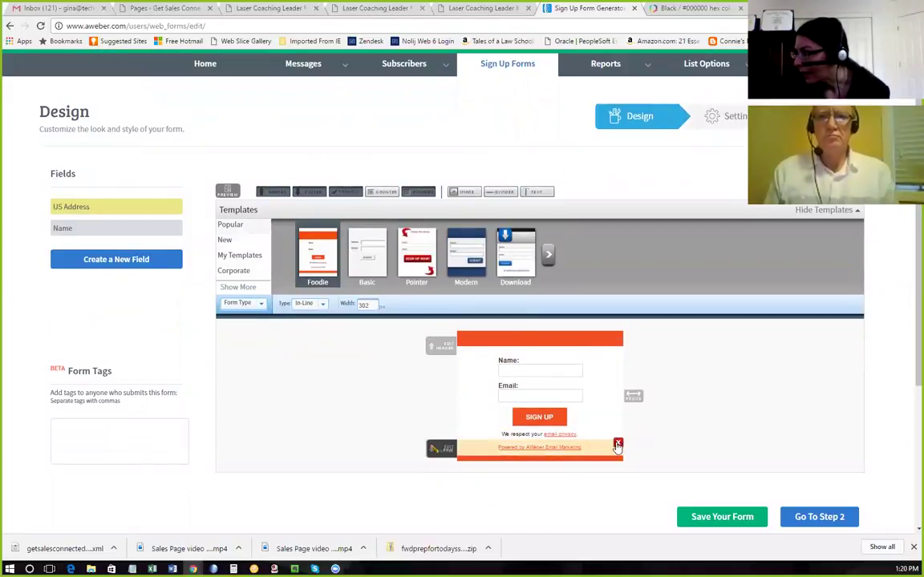
left_click(617, 445)
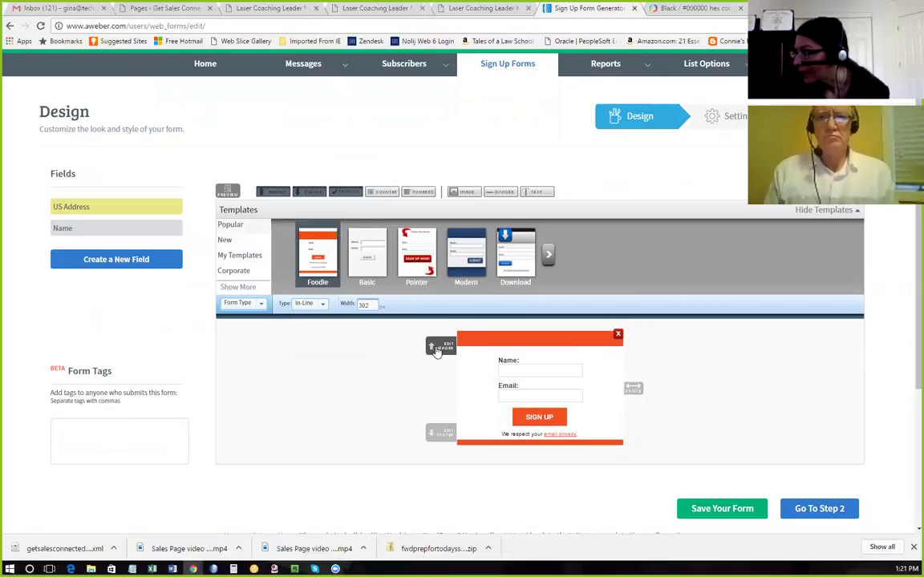
Make the header 'Get Your FREE Sales Manager Lifeline Report!' bold at 12px and save the field.
left_click(438, 348)
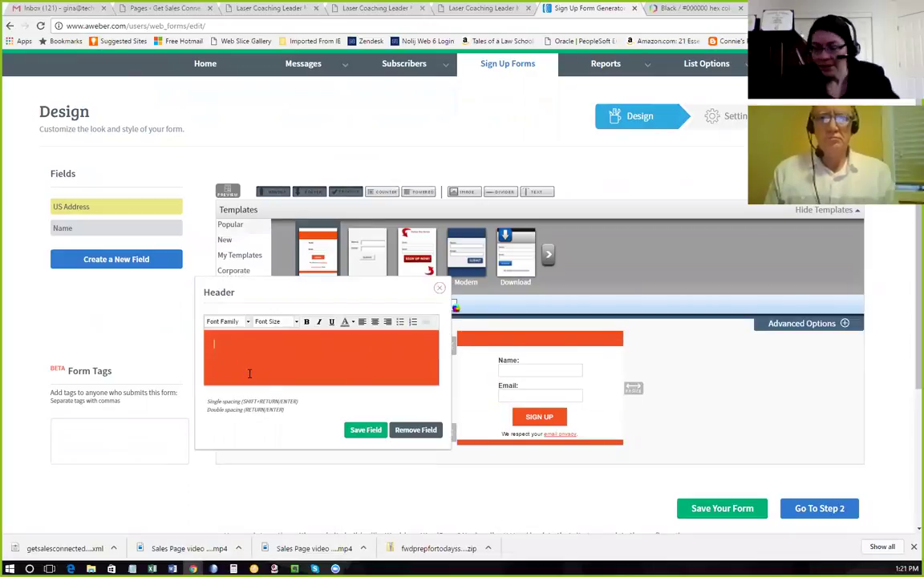
type("Get Your FREE")
type("Sales Manager Lifeline Report!")
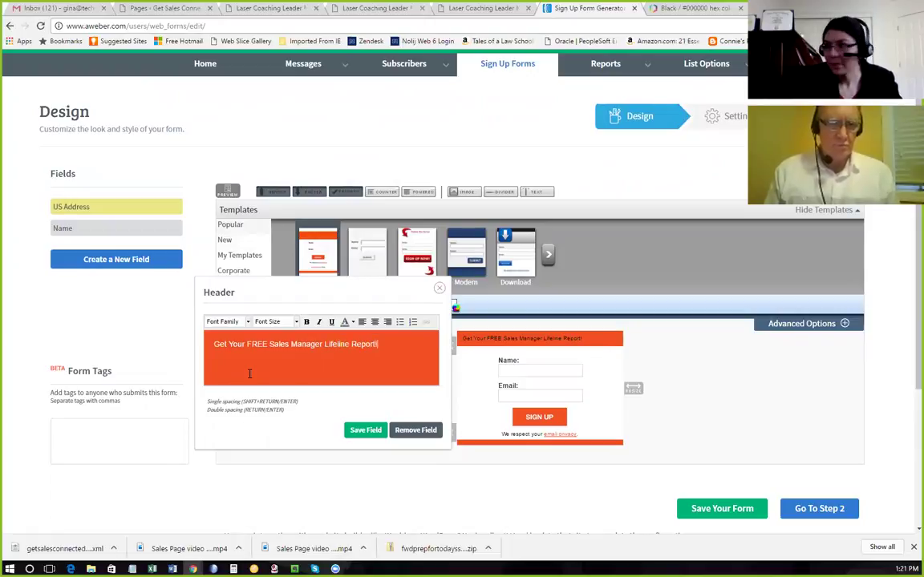
left_click_drag(378, 344, 351, 344)
triple_click(351, 344)
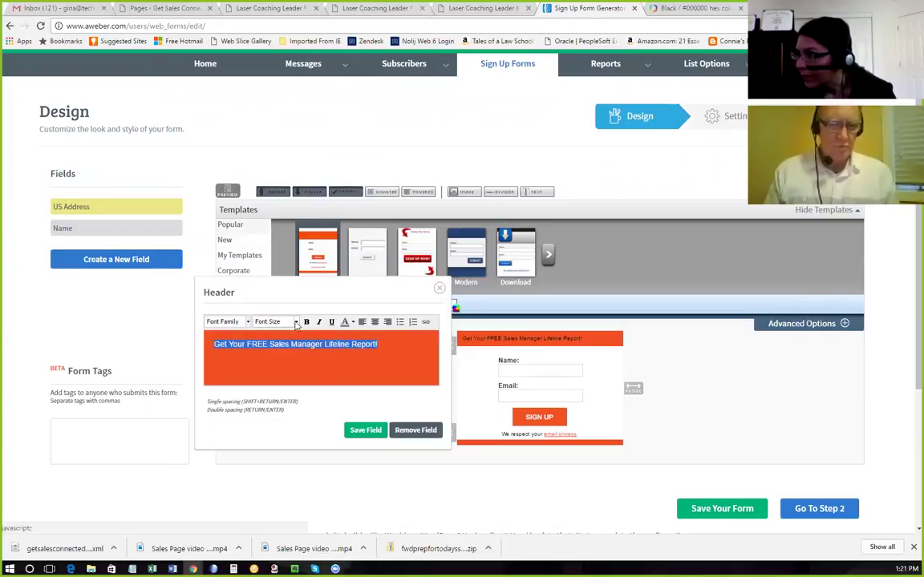
left_click(305, 321)
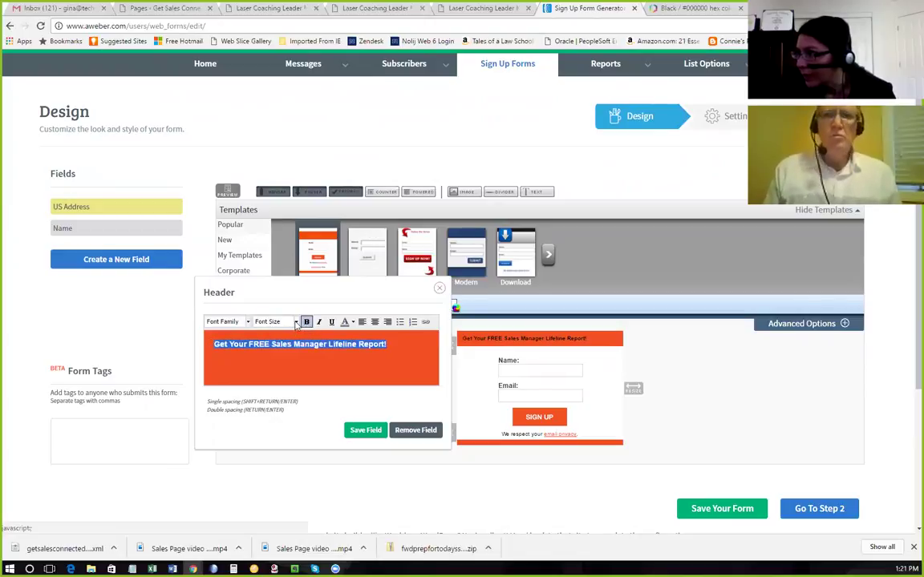
left_click(295, 322)
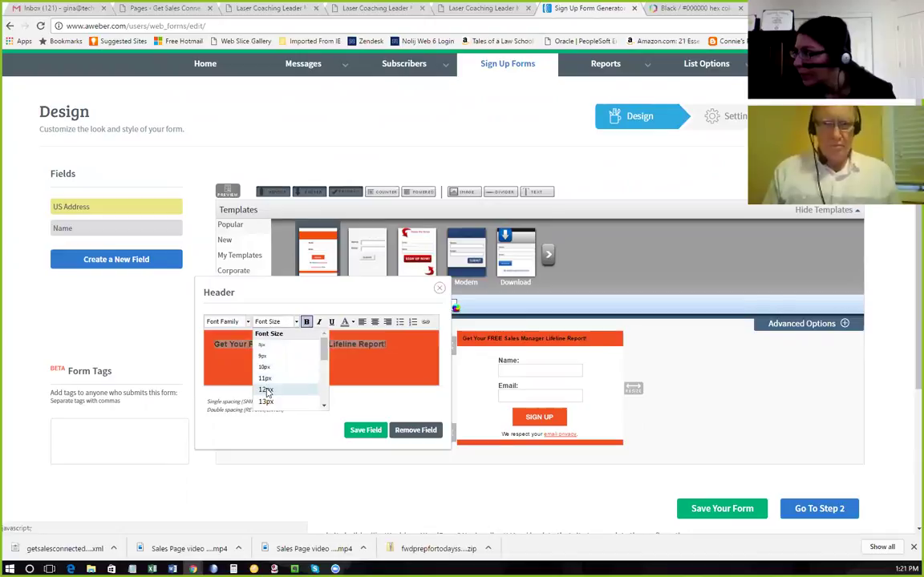
left_click(267, 391)
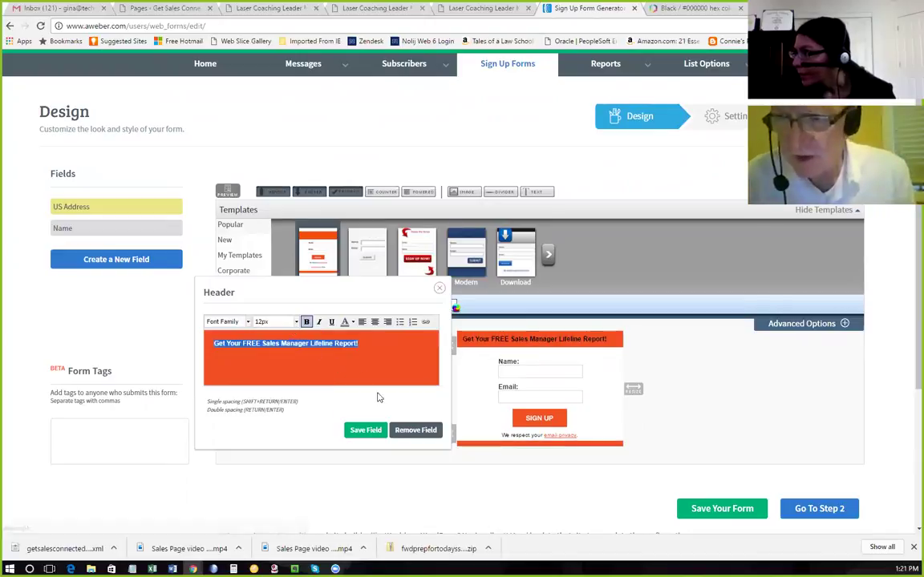
left_click(363, 431)
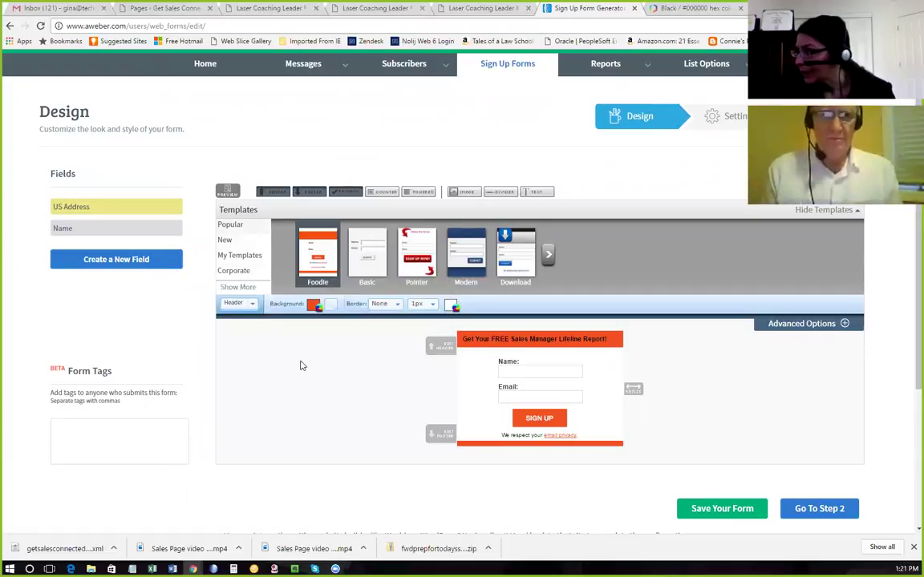
Save the sign-up form design.
scroll(538, 401, "down", 1)
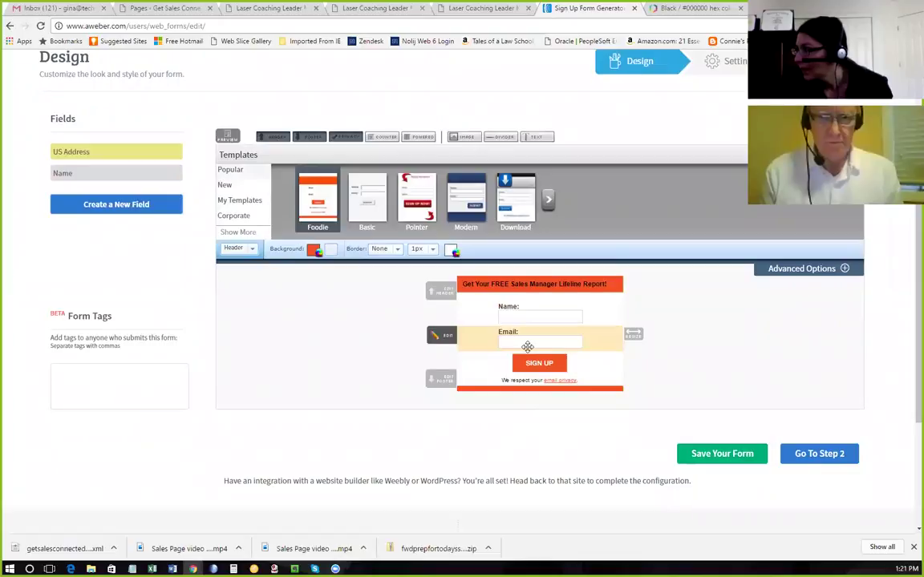
left_click(720, 455)
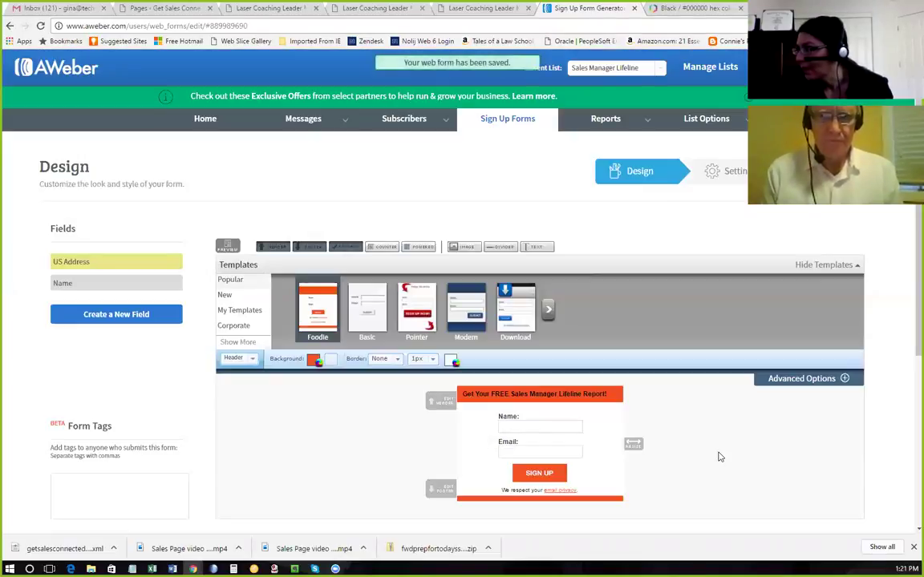
scroll(685, 421, "down", 2)
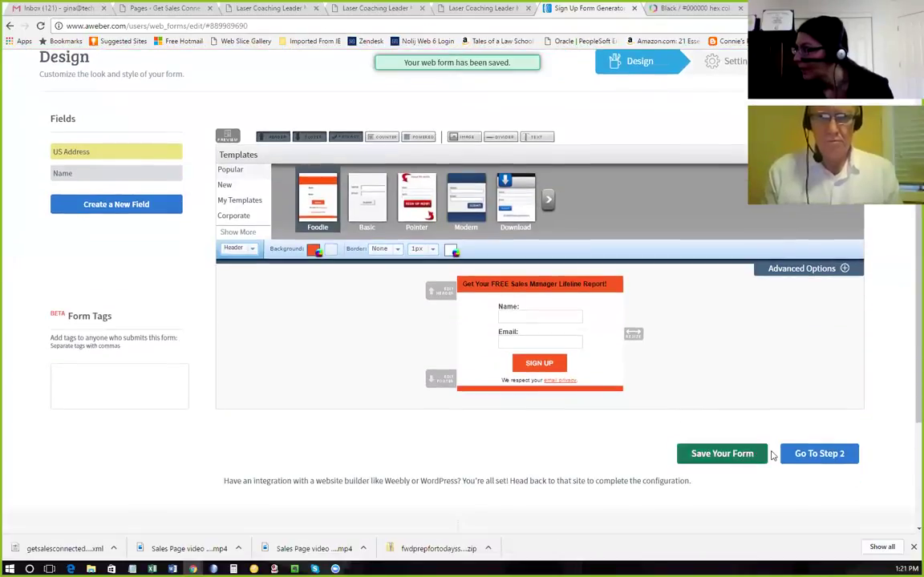
On the form settings step, rename the form to 'Sales Manager Lifeline Report'.
left_click(826, 455)
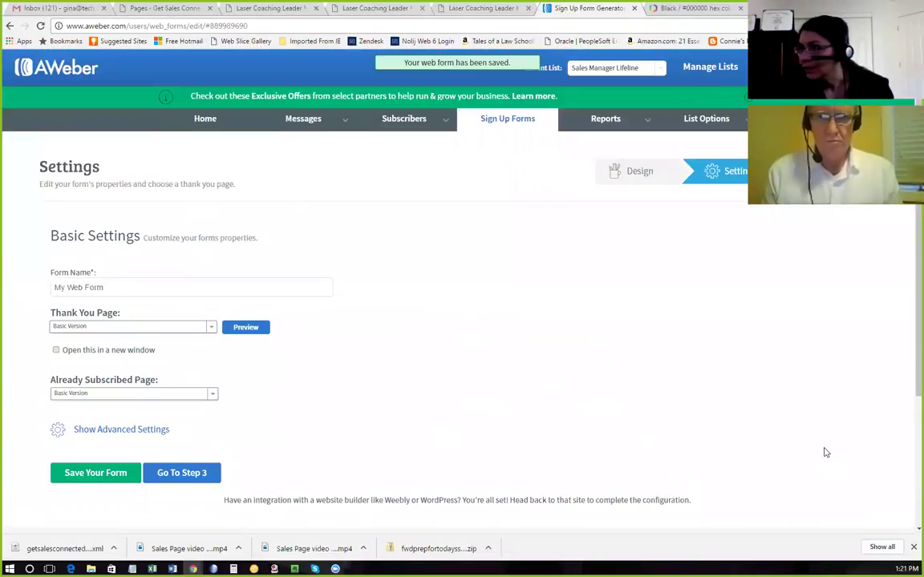
left_click(157, 289)
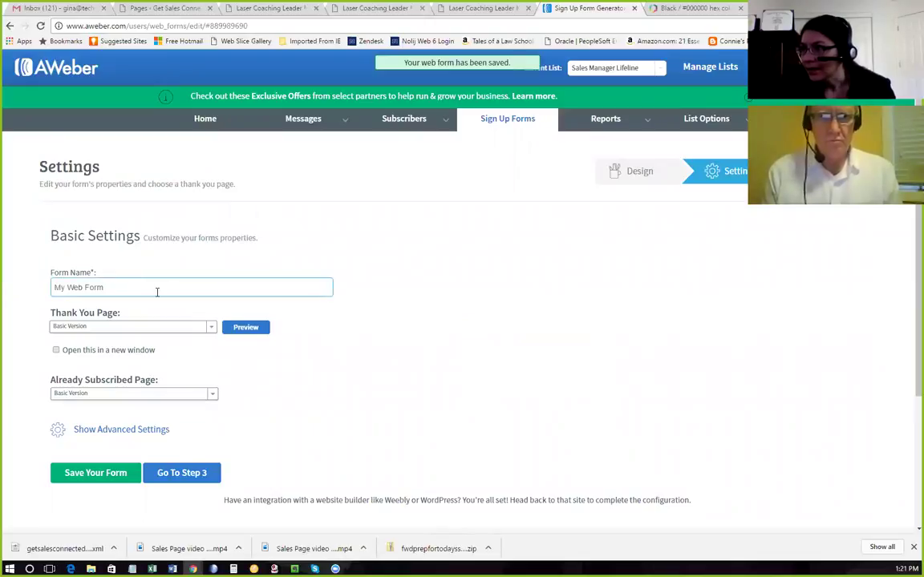
triple_click(115, 287)
type("Sales")
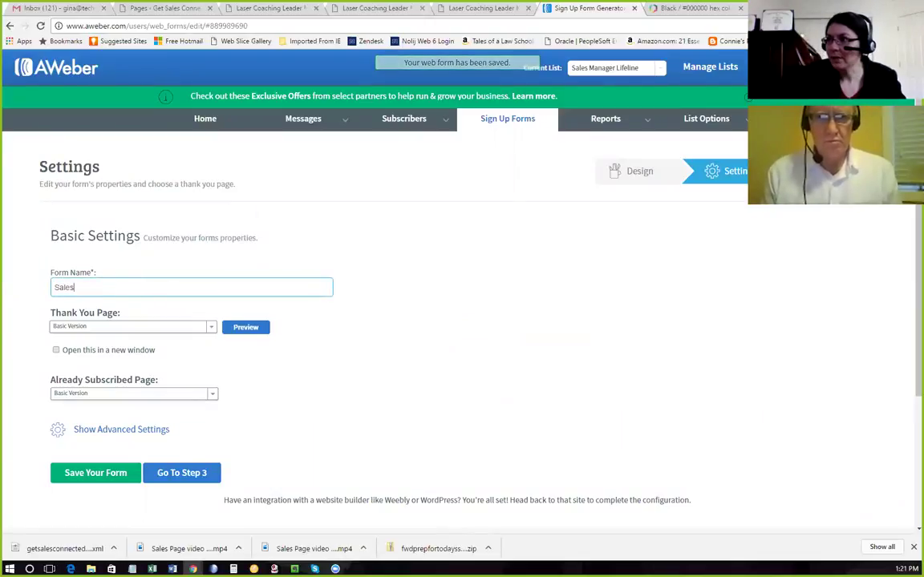
type(" Manager Lifeline")
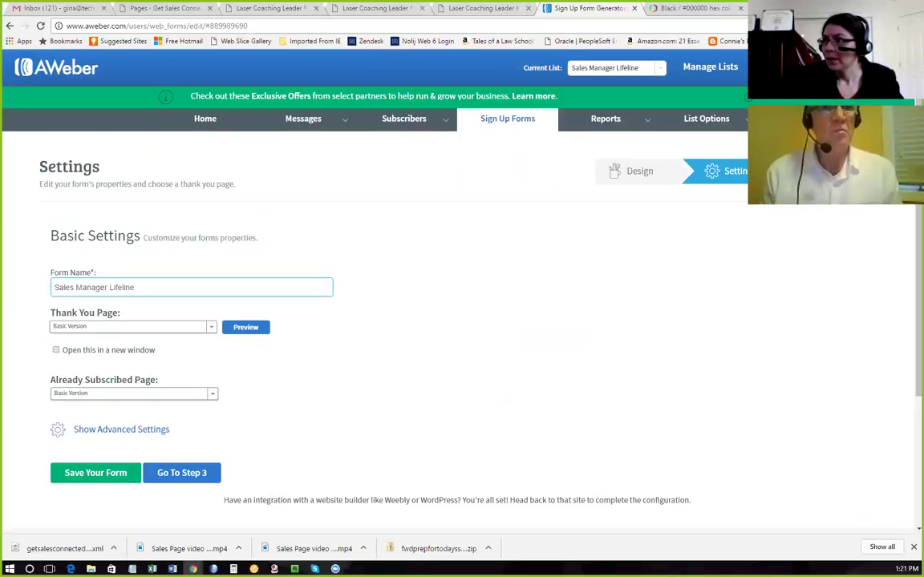
type(" Report")
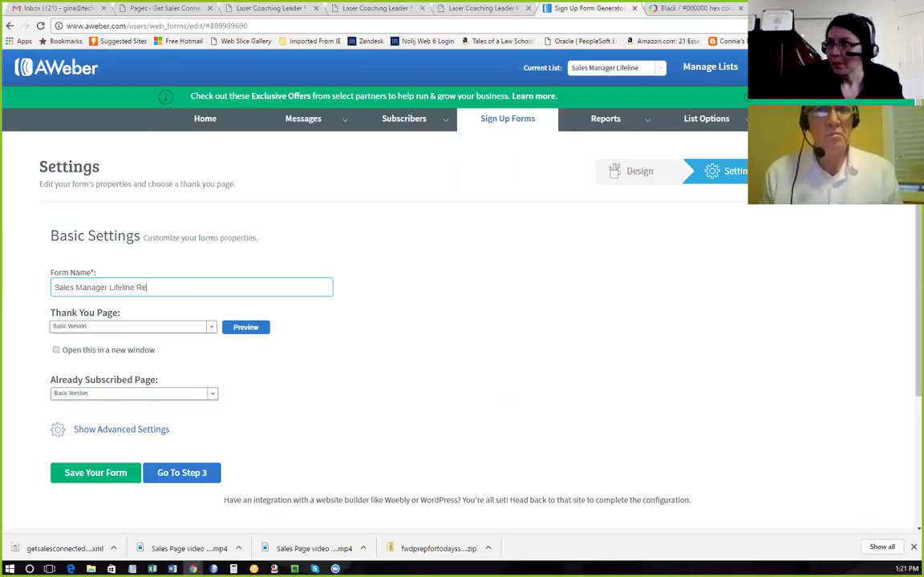
Use a Custom Page thank-you page opening in a new window, then switch to WordPress Pages.
left_click(91, 330)
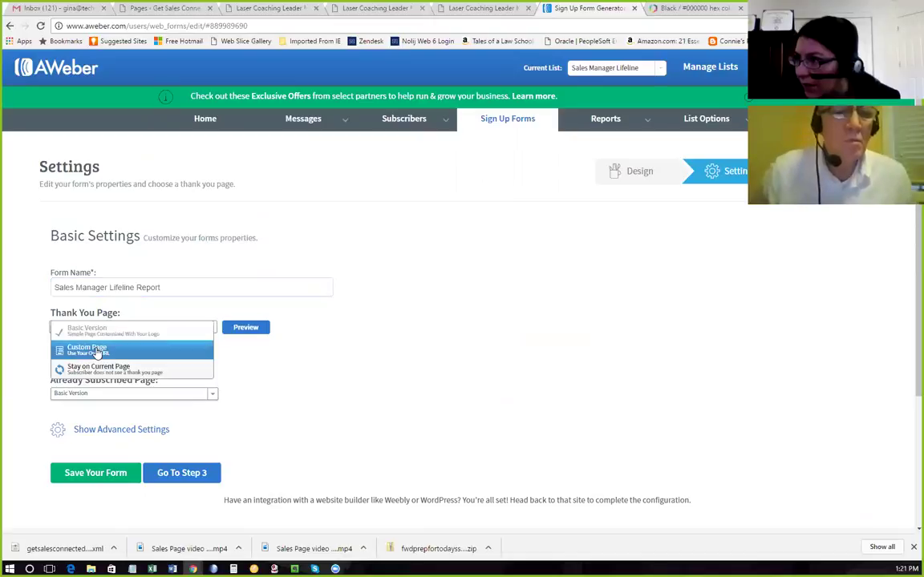
left_click(94, 350)
left_click(56, 369)
left_click(95, 352)
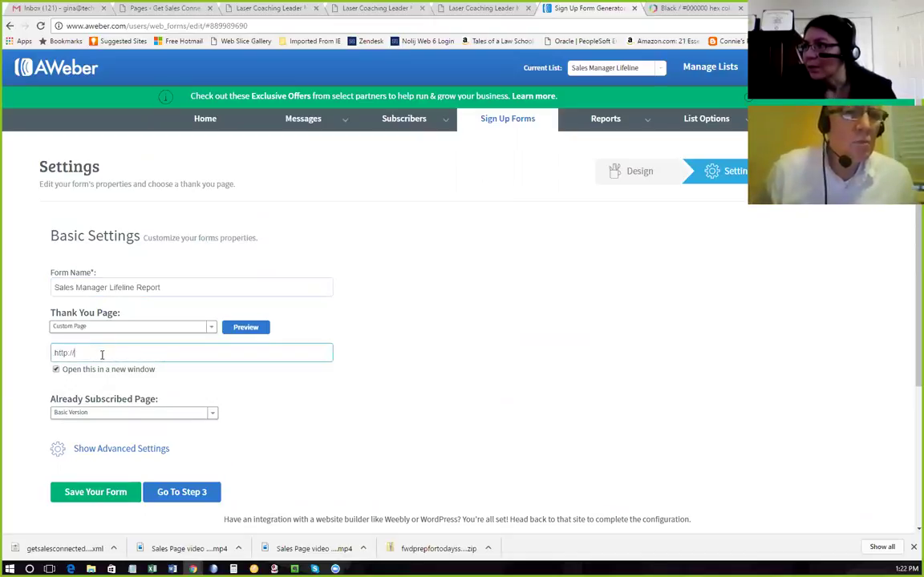
left_click(146, 8)
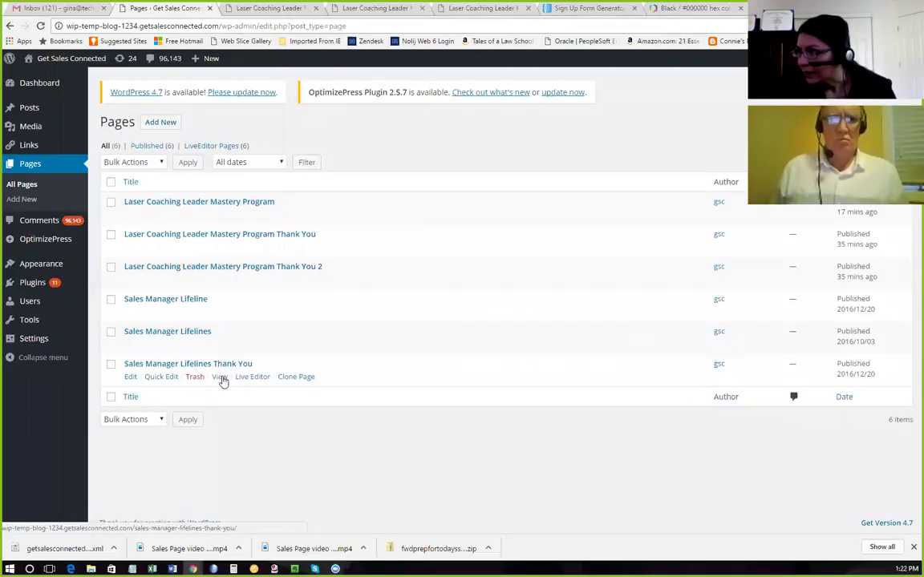
View the Sales Manager Lifelines Thank You page from the Pages list.
left_click(221, 380)
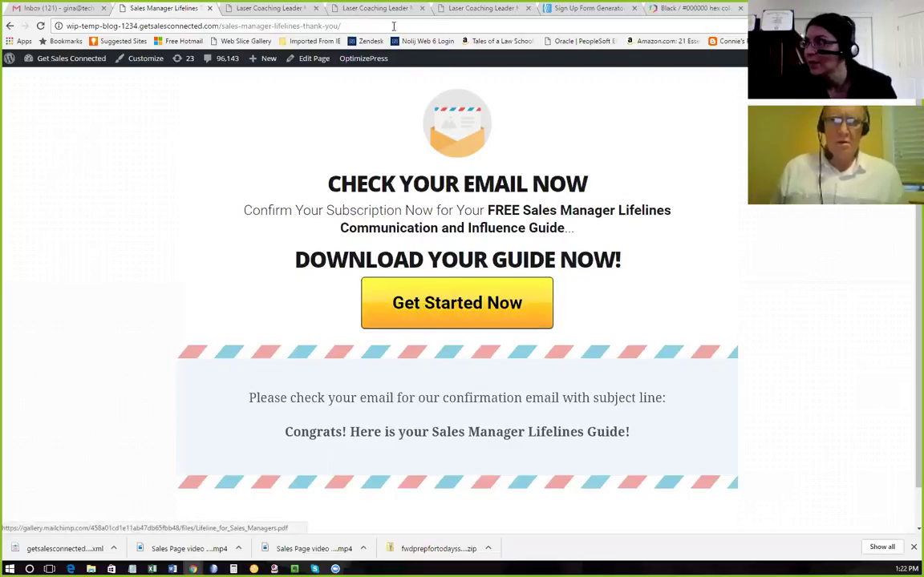
Select the thank-you page's full URL in the browser address bar.
left_click(354, 25)
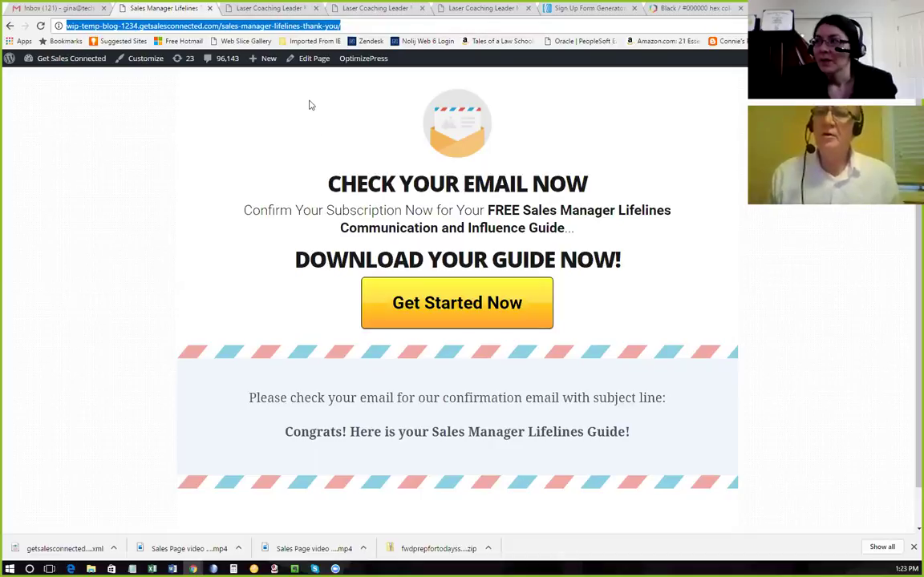
left_click(352, 26)
left_click_drag(352, 27, 57, 26)
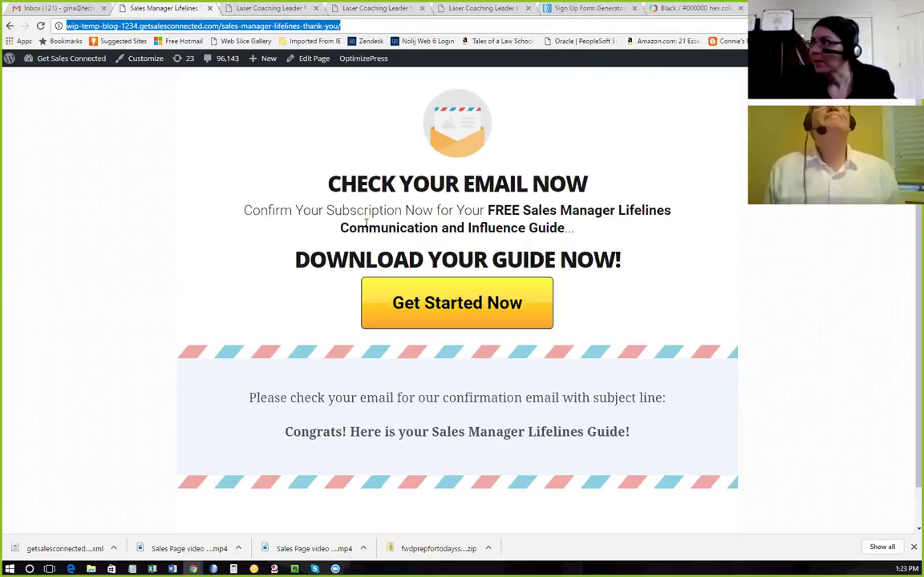
left_click(567, 8)
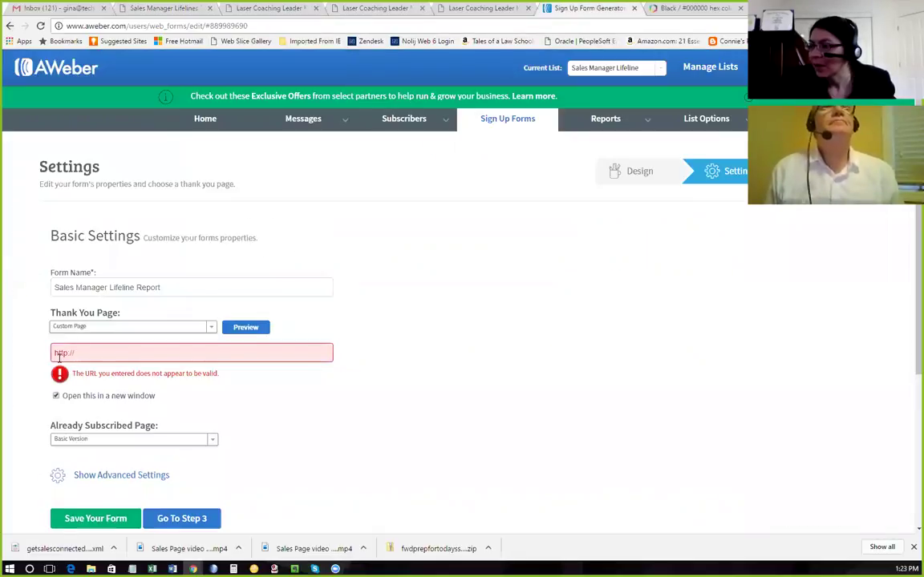
left_click_drag(93, 352, 26, 354)
type("http://vip-temp-blog-1234.getsalesconnected.com/sales-manager-lifelines-thank-you/")
left_click(337, 401)
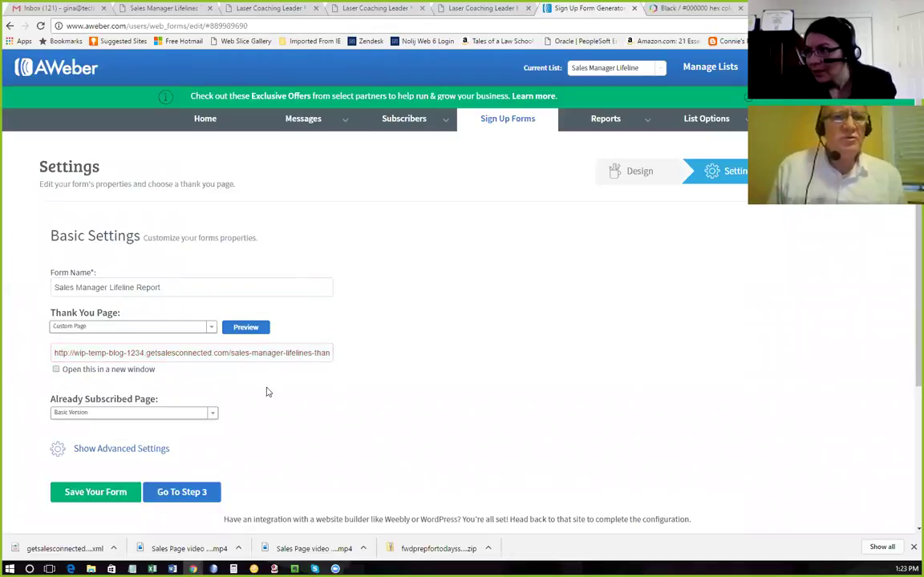
left_click(56, 370)
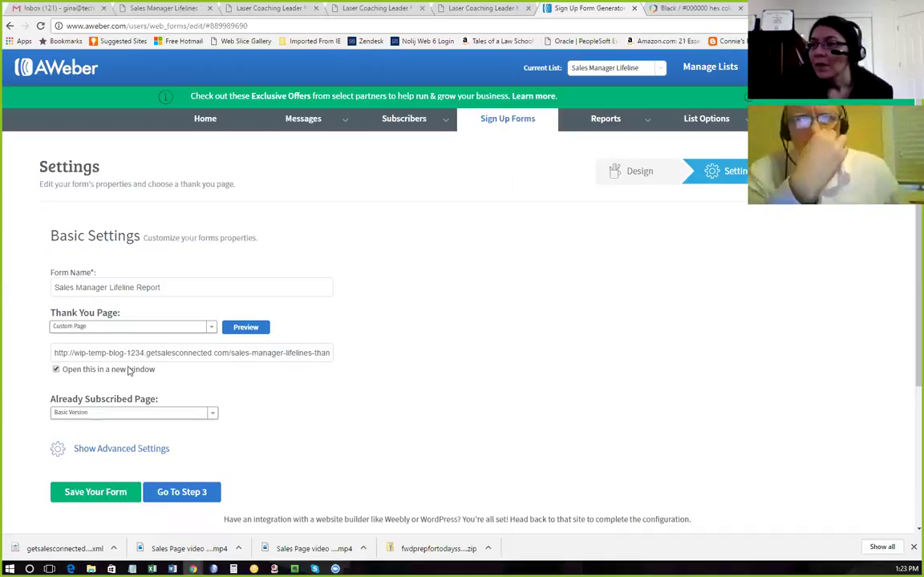
Recheck the Custom Page thank-you option, then switch to the Laser Coaching Leader Mastery tab.
left_click(134, 328)
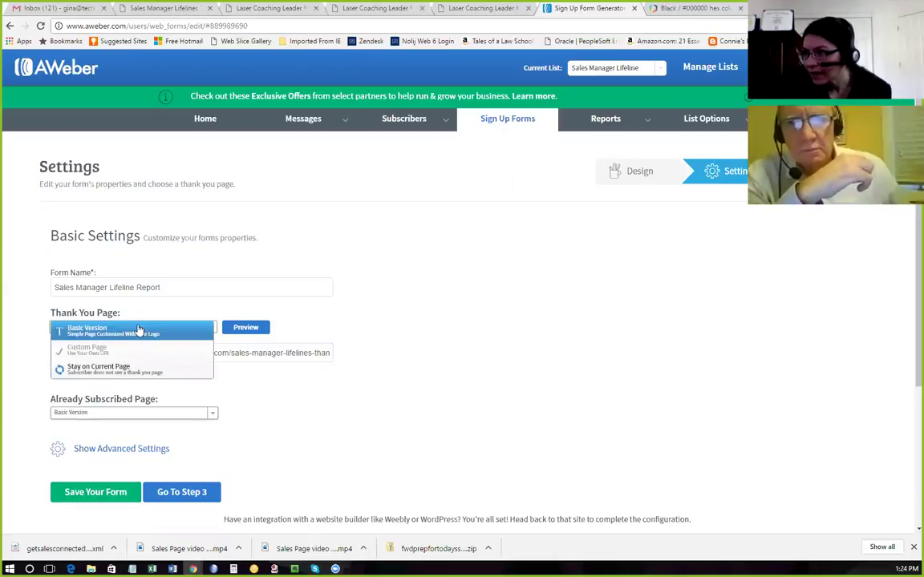
left_click(88, 349)
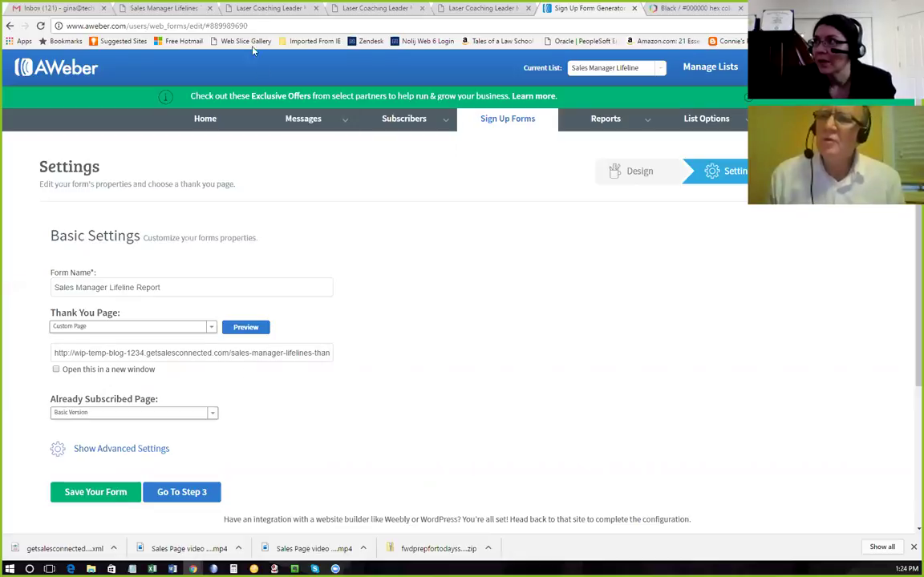
left_click(257, 6)
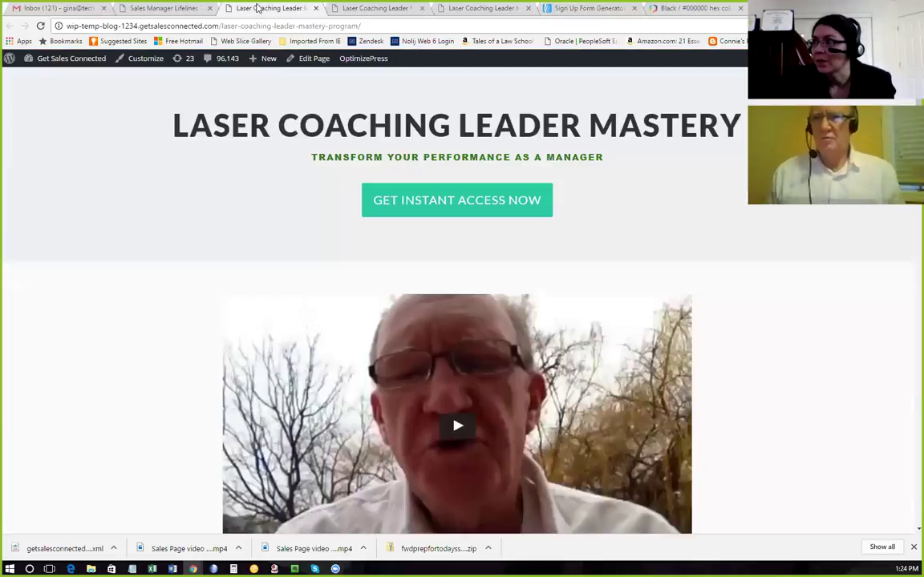
Glance at the Laser Coaching tab, then scroll through the Sales Manager Lifelines thank-you page.
left_click(367, 6)
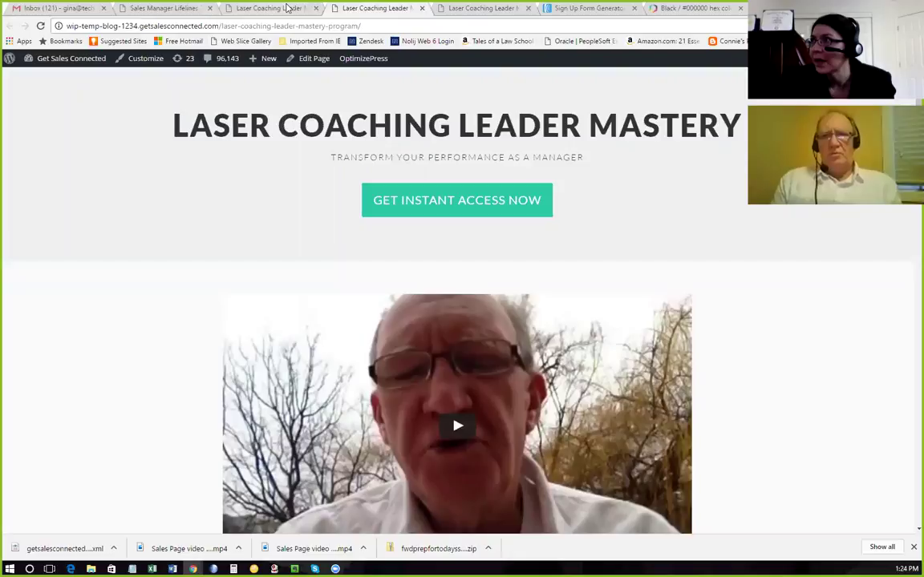
left_click(258, 8)
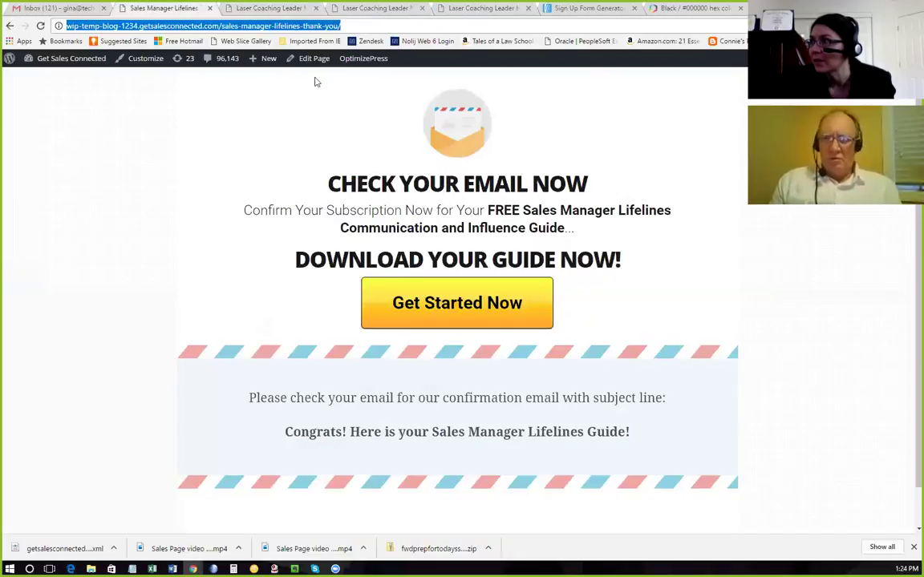
scroll(443, 306, "down", 1)
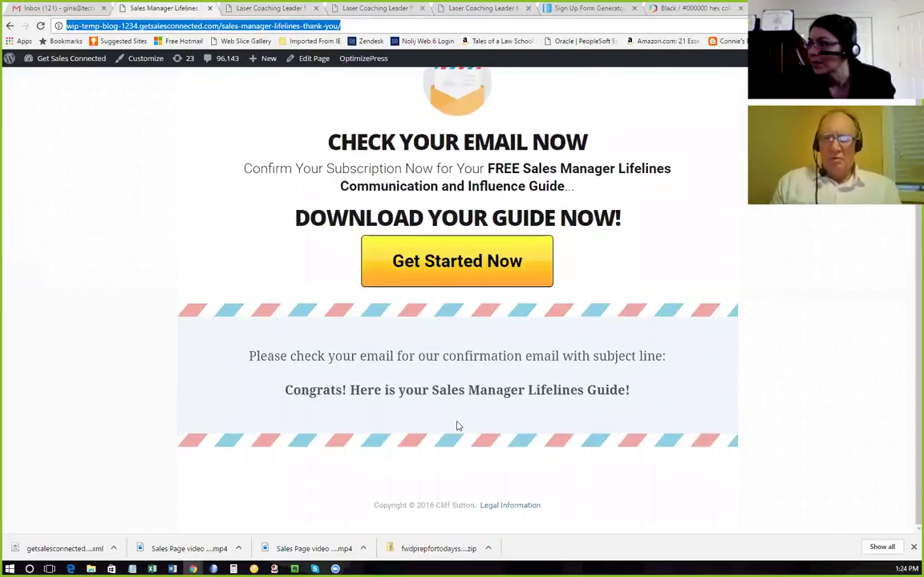
scroll(453, 417, "up", 1)
scroll(449, 417, "down", 1)
scroll(450, 416, "up", 1)
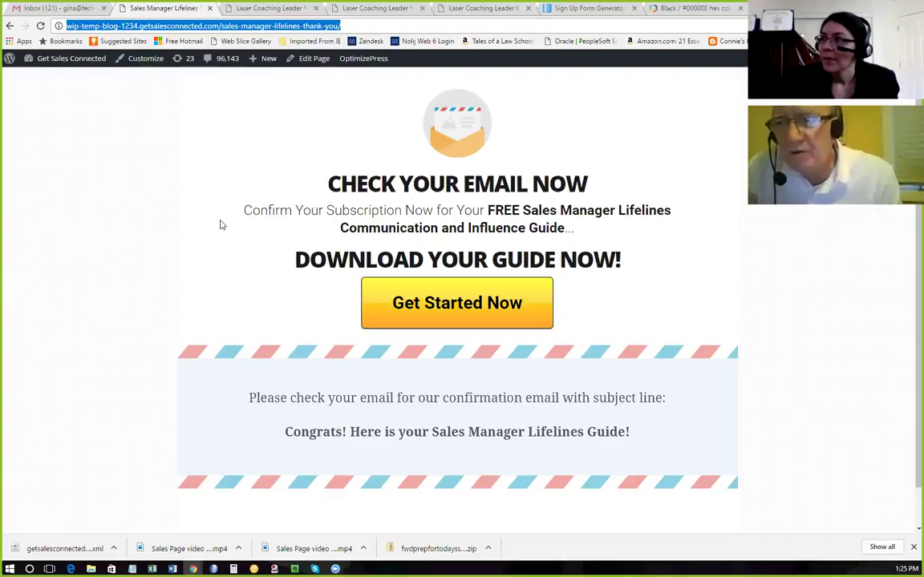
Open the Lifeline_for_Sales_Managers.pdf guide and scroll down to its Summary section.
left_click(446, 321)
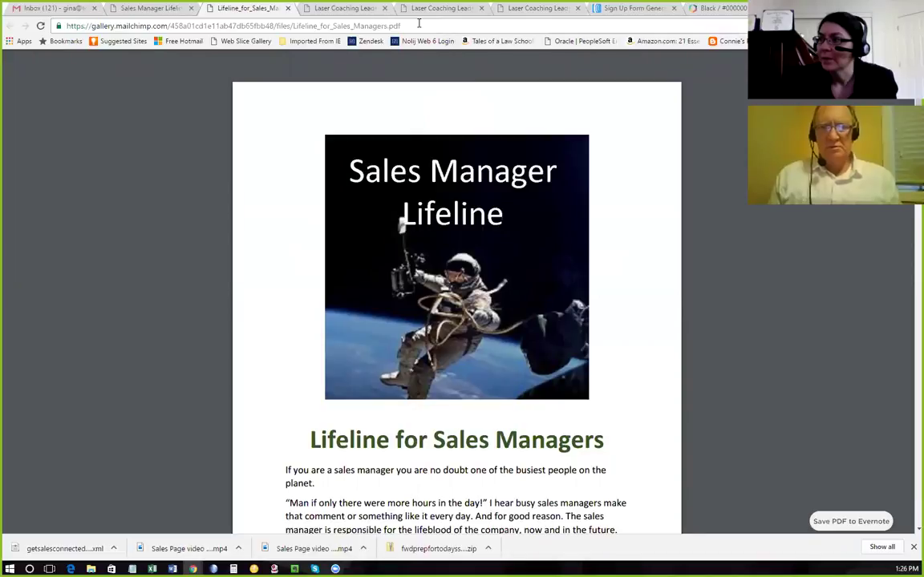
scroll(432, 257, "down", 4)
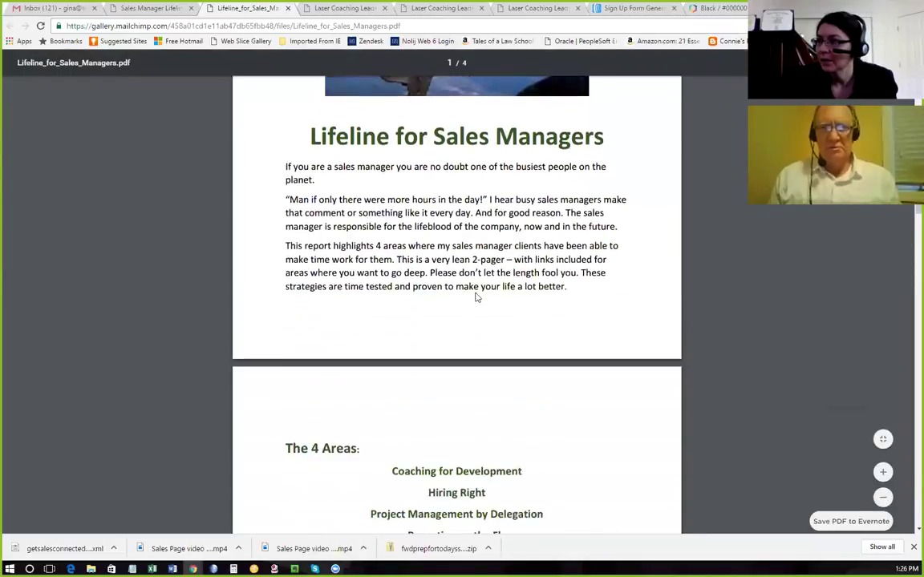
scroll(472, 320, "down", 4)
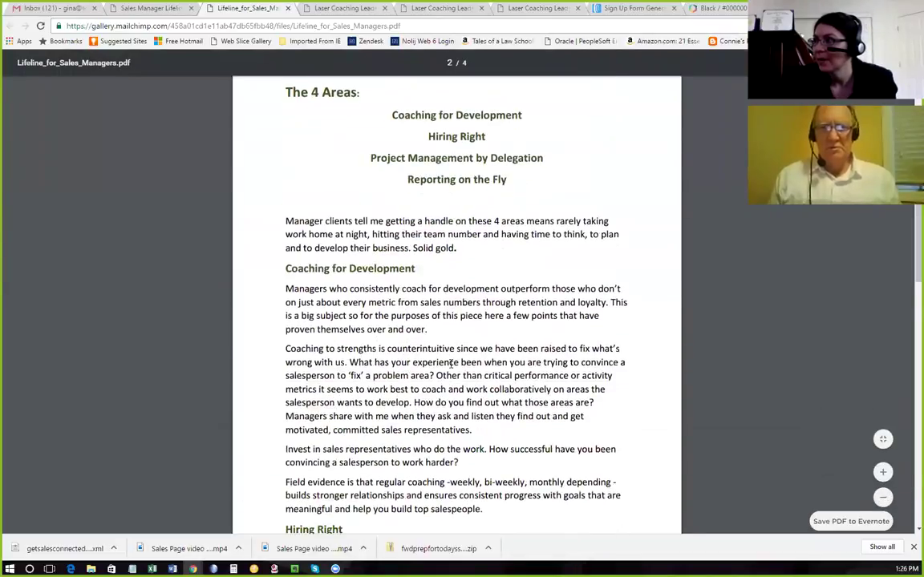
scroll(451, 364, "down", 1)
scroll(452, 364, "up", 4)
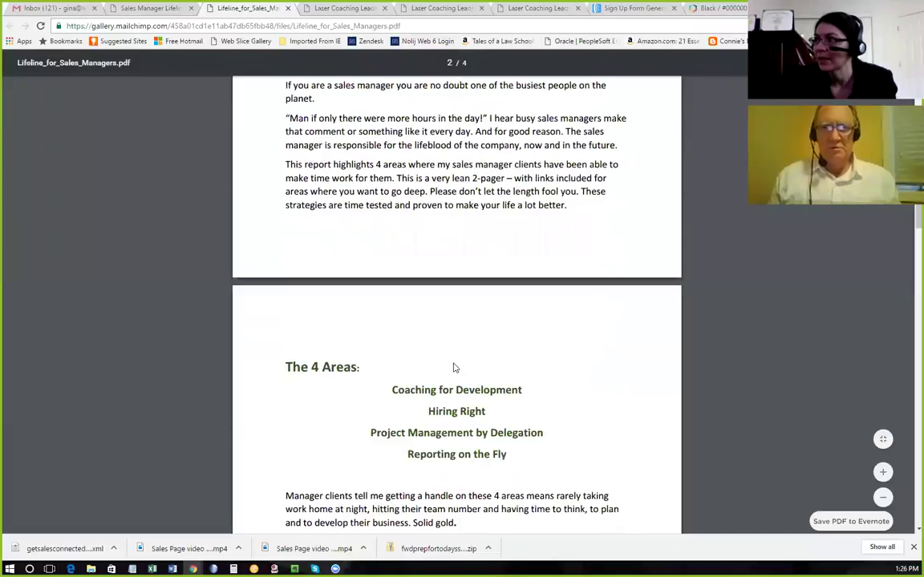
scroll(454, 368, "up", 5)
scroll(454, 366, "down", 4)
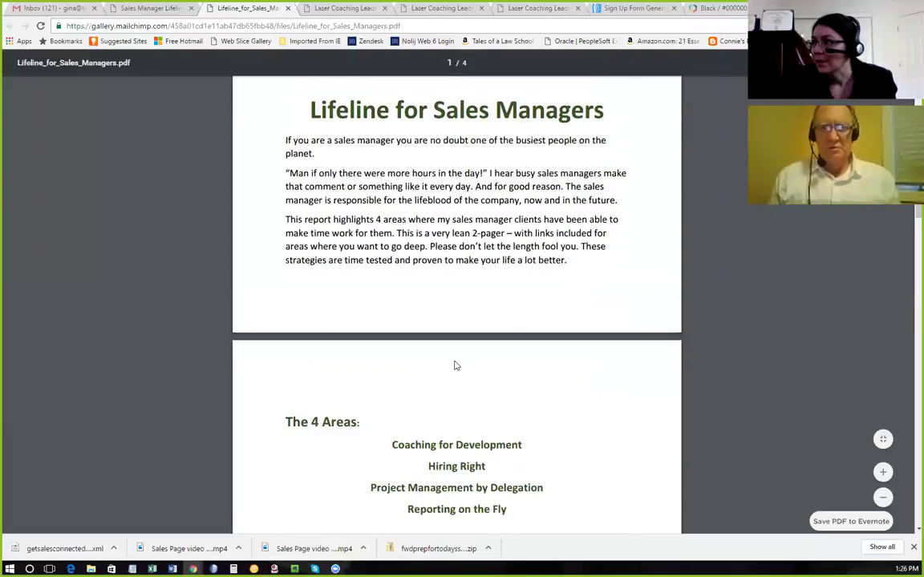
scroll(454, 366, "down", 15)
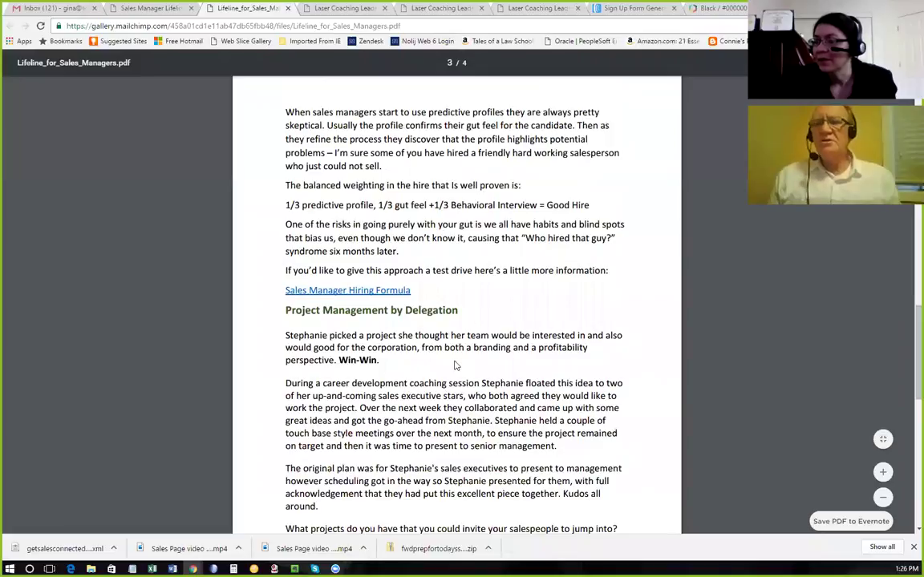
scroll(454, 366, "down", 10)
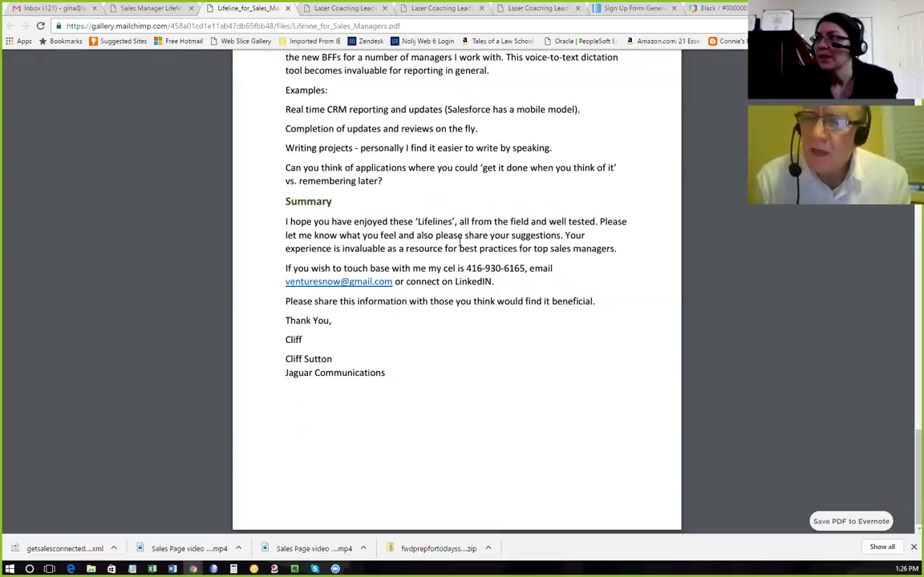
On the Lifeline PDF tab, select the PDF's full web address.
left_click(139, 7)
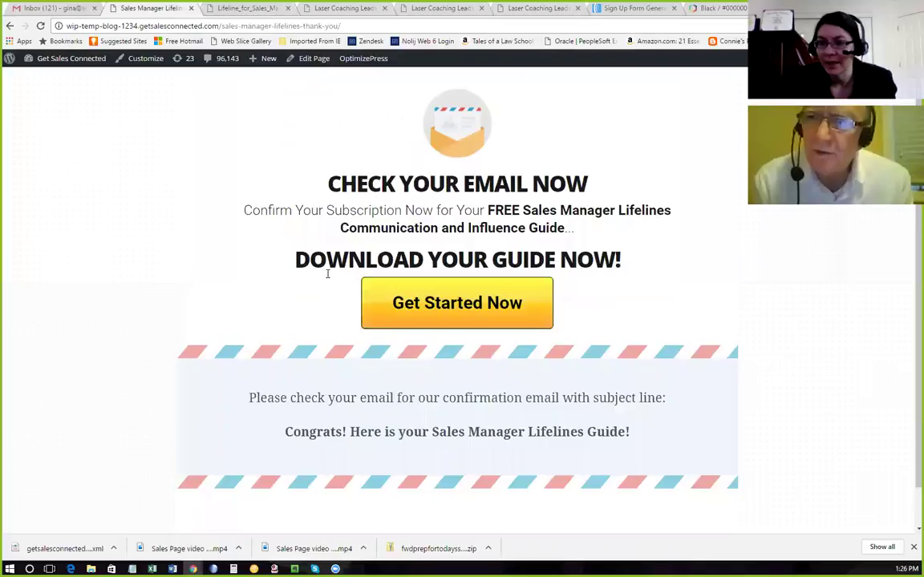
left_click(210, 7)
left_click(131, 7)
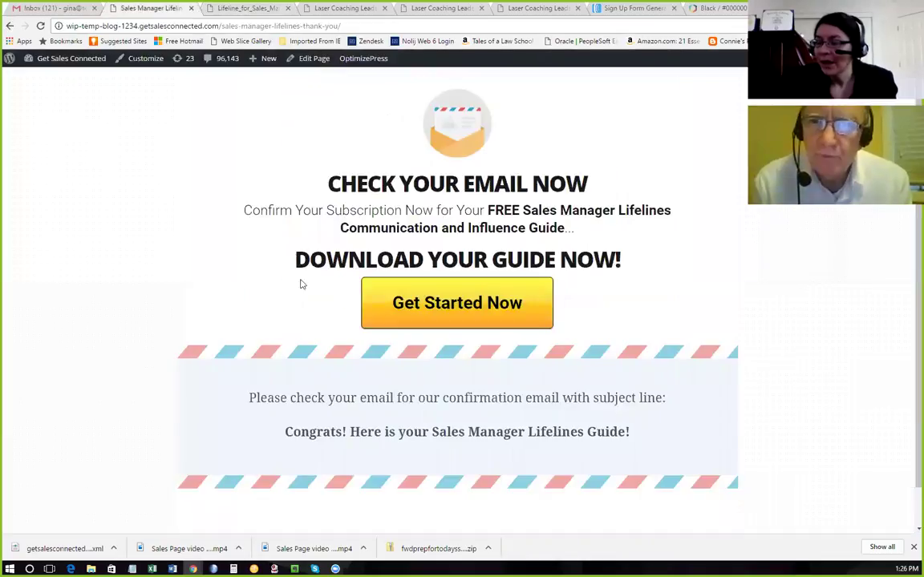
left_click(210, 8)
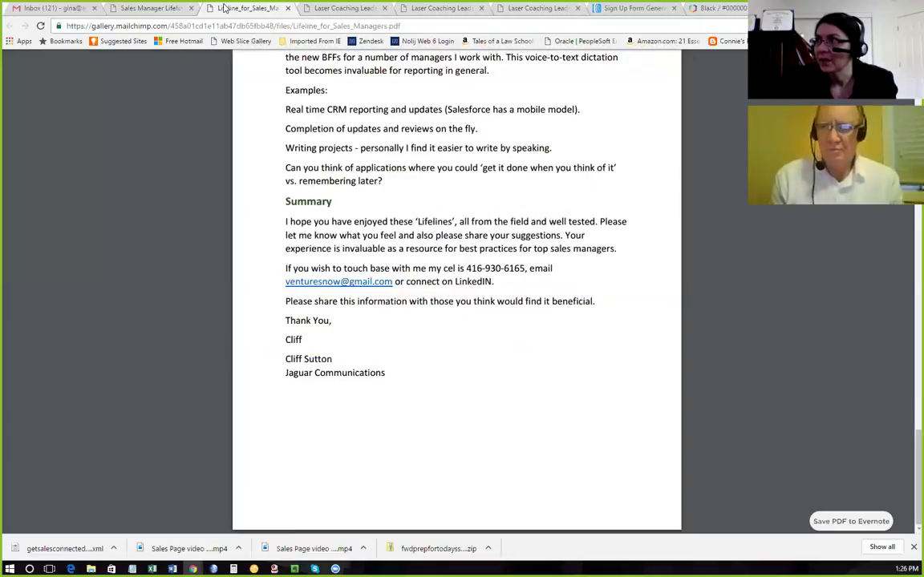
left_click(409, 26)
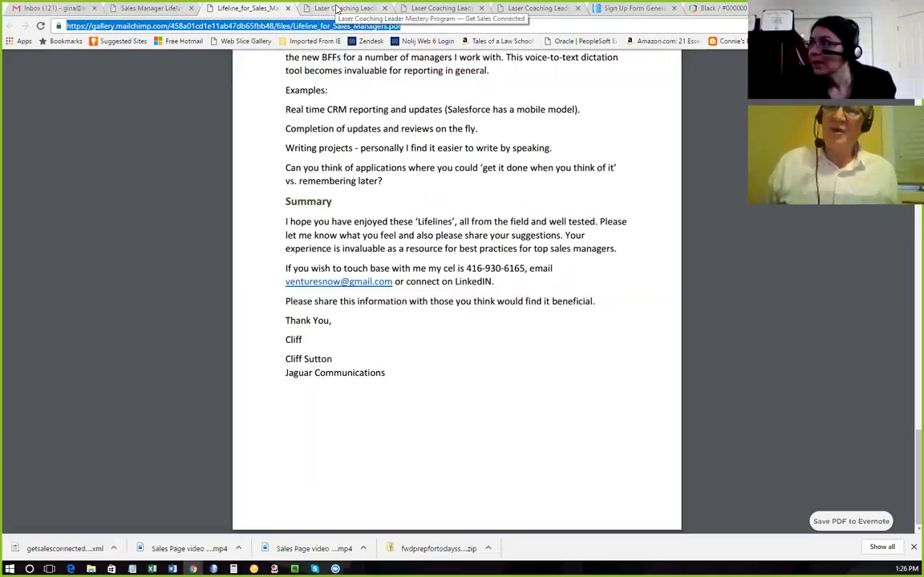
Replace the AWeber form's thank-you URL with the Lifeline PDF, open in a new window, and save.
left_click(337, 8)
left_click(393, 8)
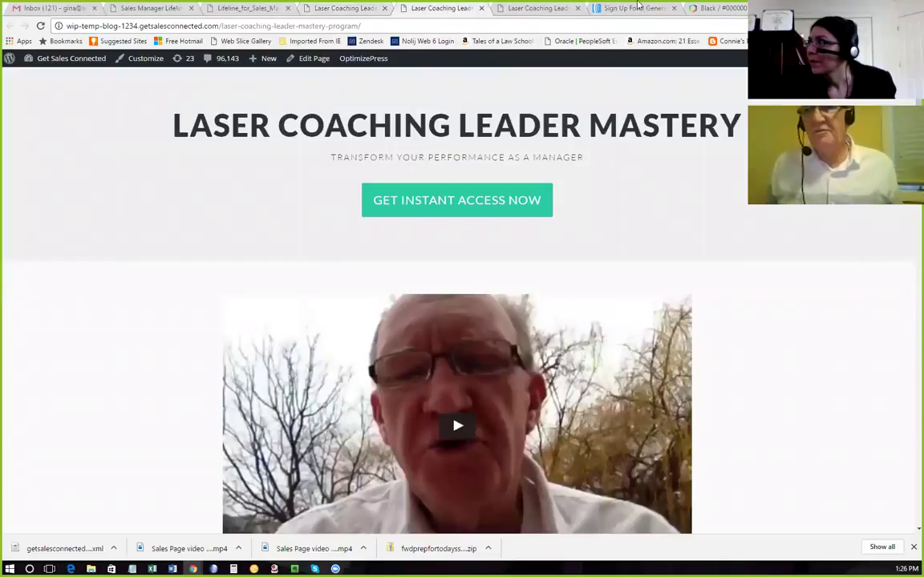
left_click(639, 8)
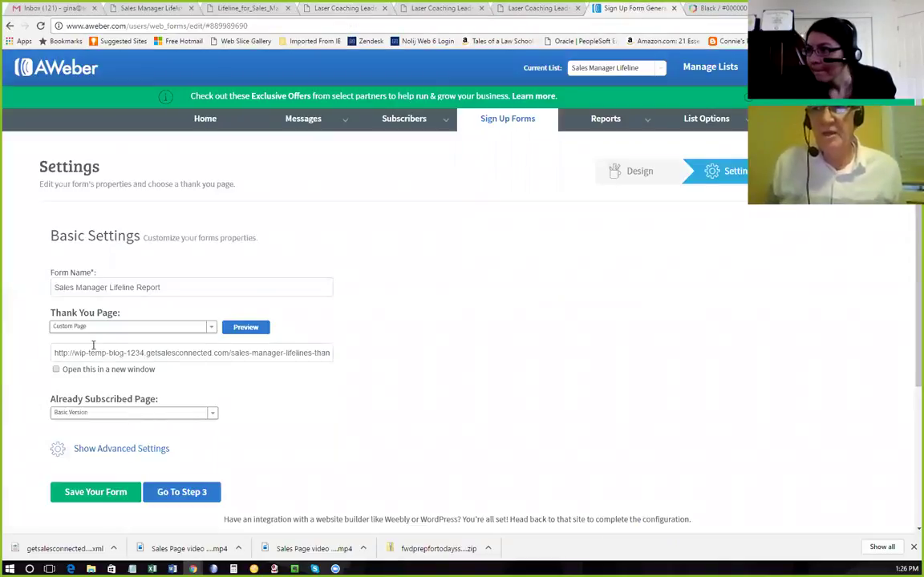
left_click_drag(55, 353, 400, 347)
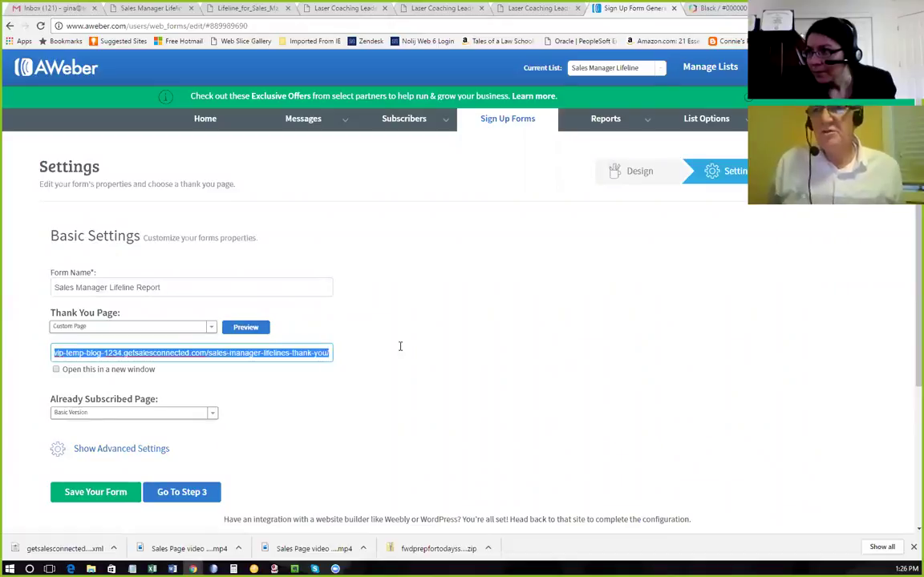
key("ctrl+v")
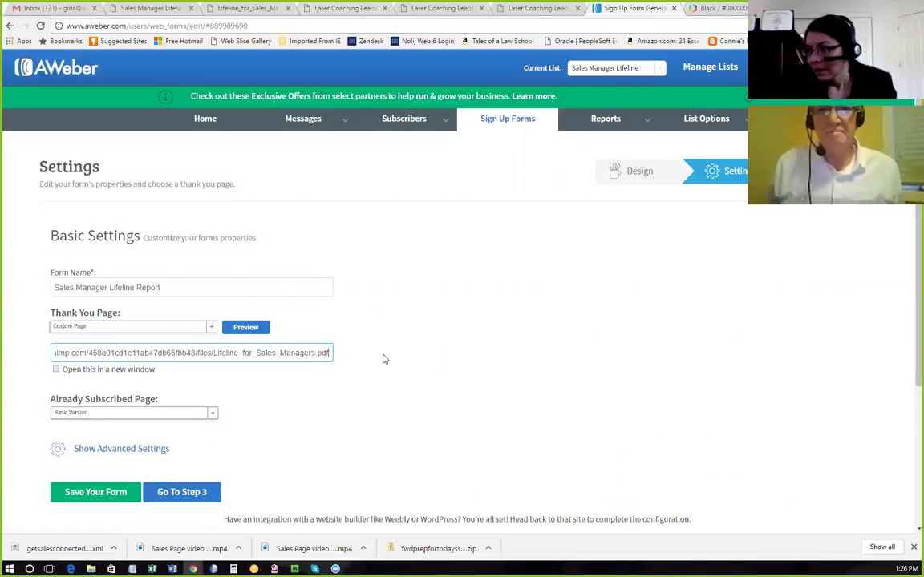
left_click(56, 370)
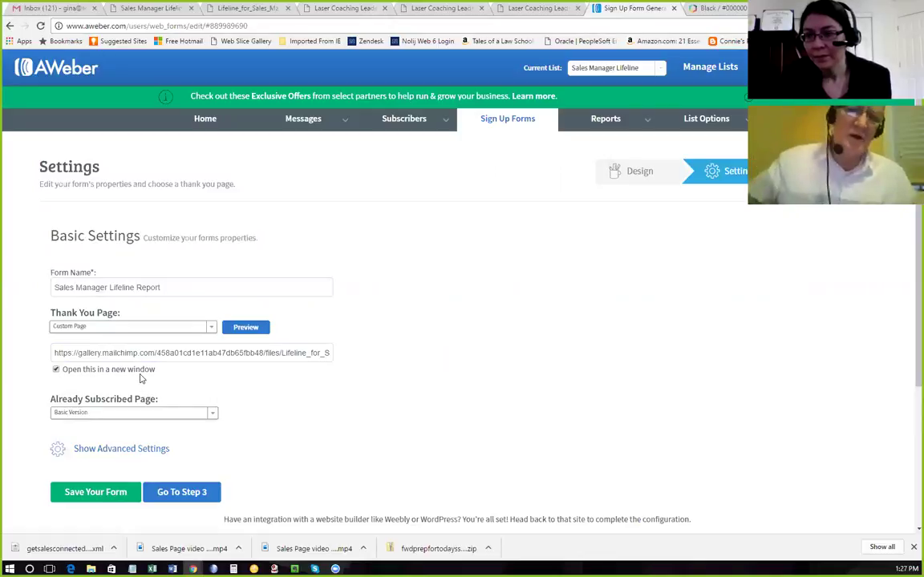
left_click(88, 495)
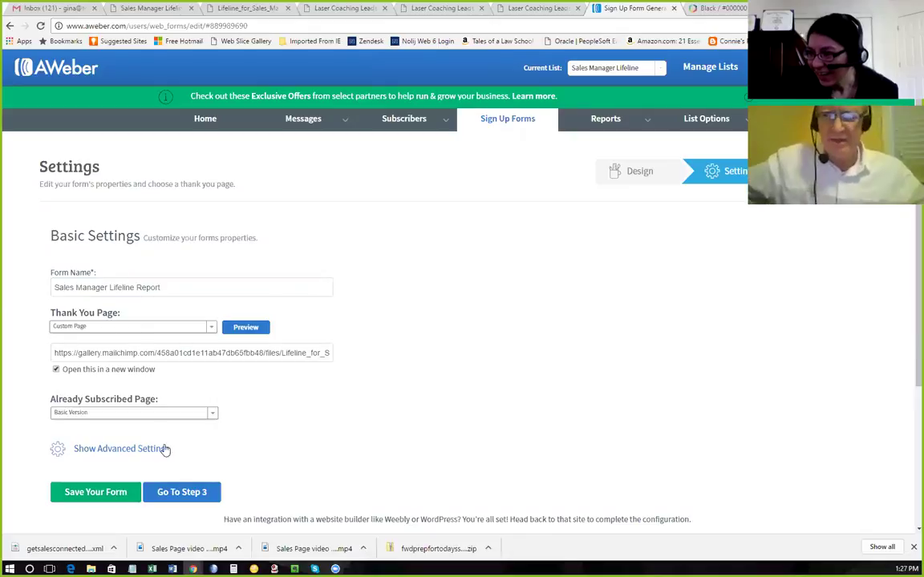
Continue to Publish, choose I Will Install My Form, and copy the JavaScript embed code.
left_click(182, 492)
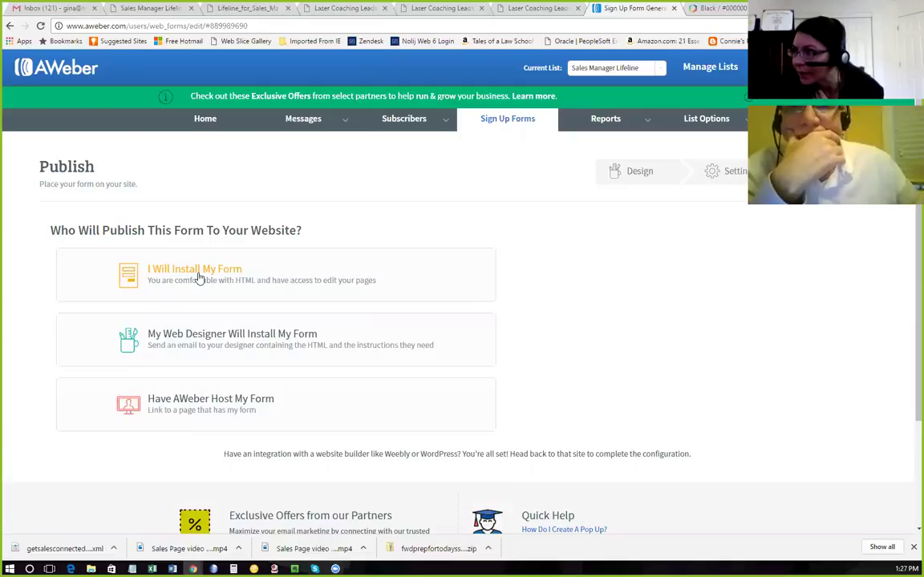
left_click(199, 277)
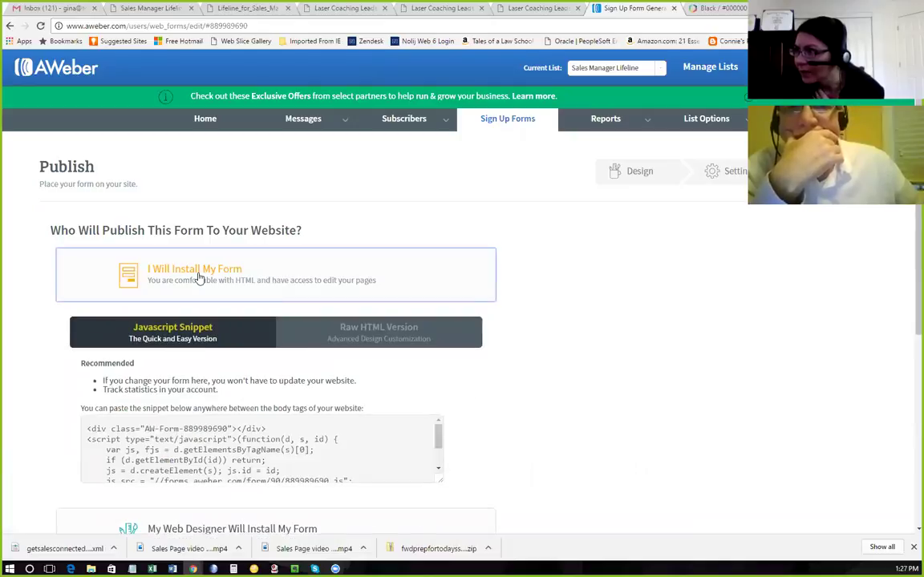
scroll(201, 278, "down", 2)
left_click(193, 329)
key("ctrl+c")
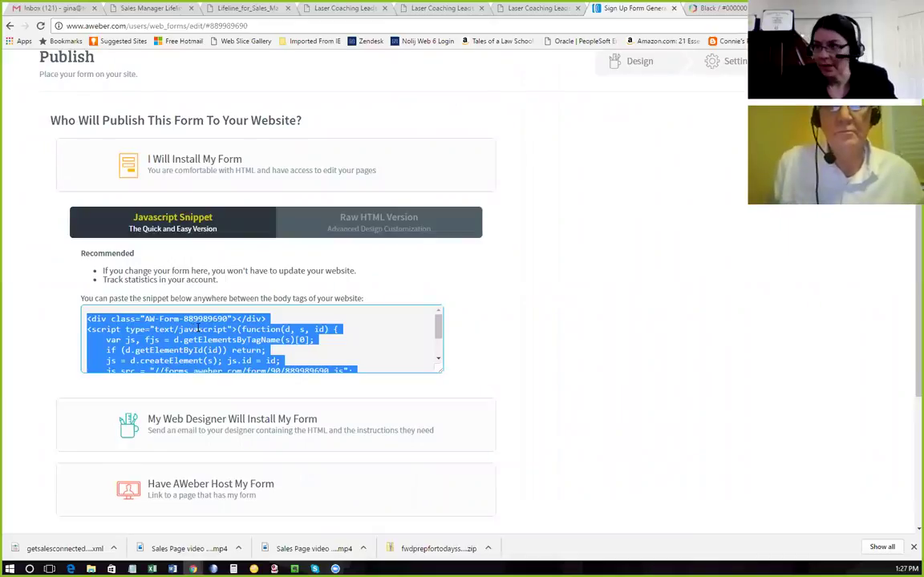
scroll(637, 275, "up", 1)
scroll(634, 273, "up", 1)
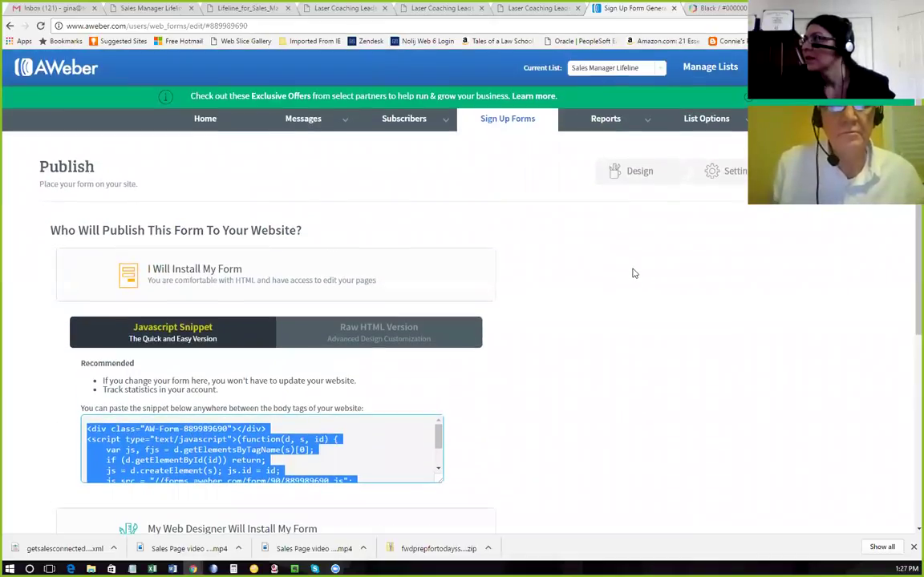
left_click(530, 8)
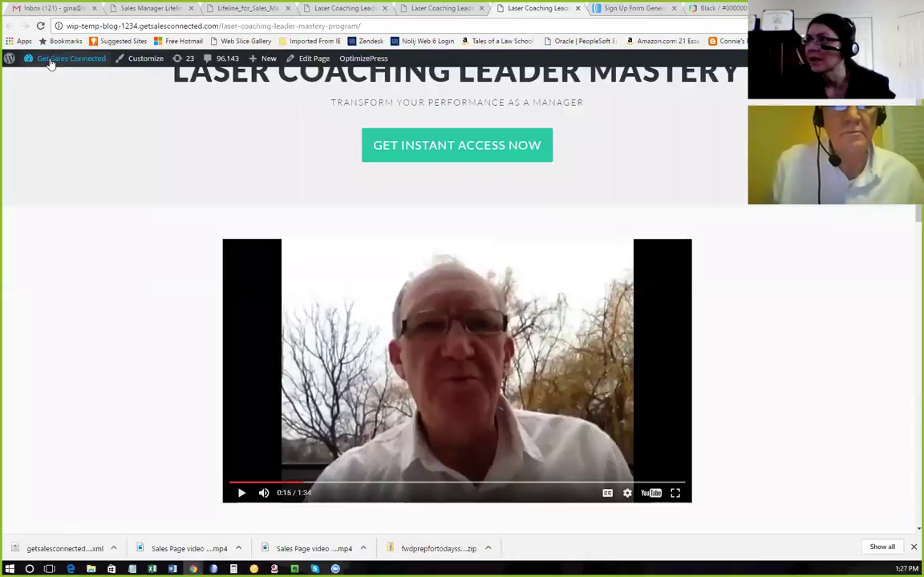
Add a Text widget to sidebar 1 containing the pasted AWeber embed code and save it.
left_click(55, 107)
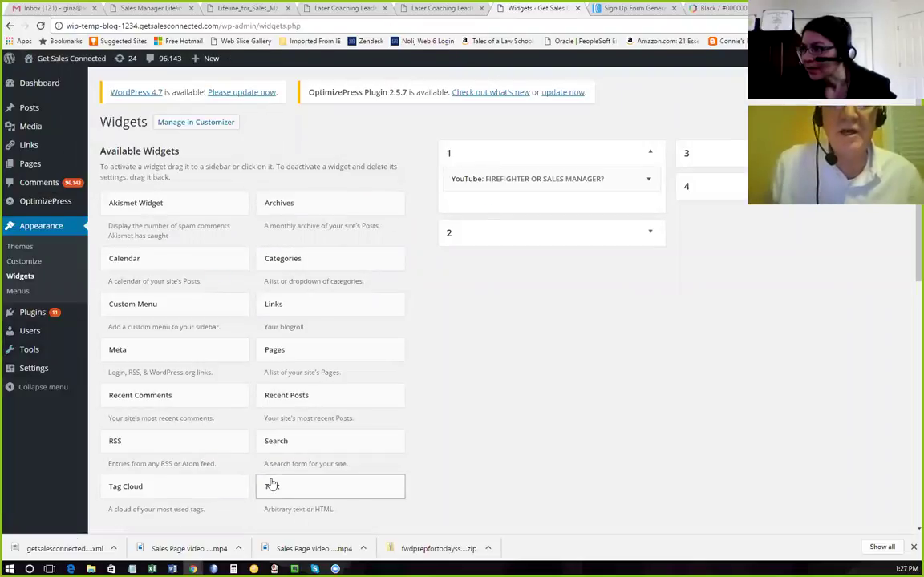
left_click_drag(280, 487, 516, 165)
left_click(463, 307)
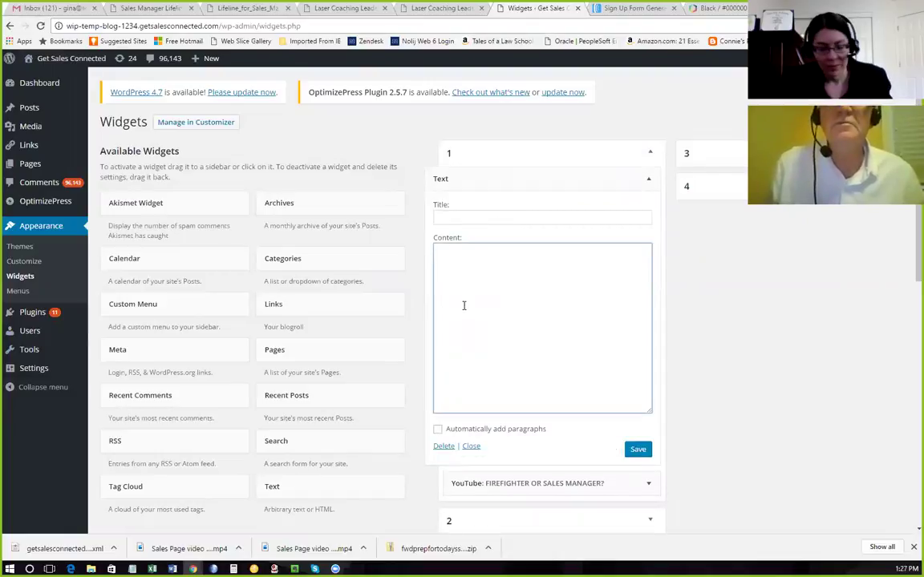
key("ctrl+v")
left_click(639, 452)
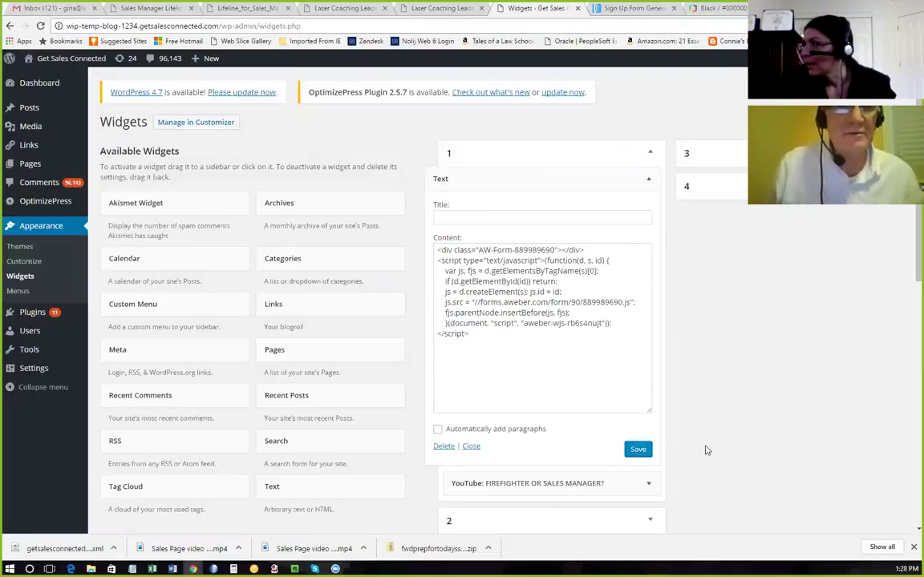
Visit the live site to try the signup form's Name and Email fields, then return to AWeber.
left_click(40, 76)
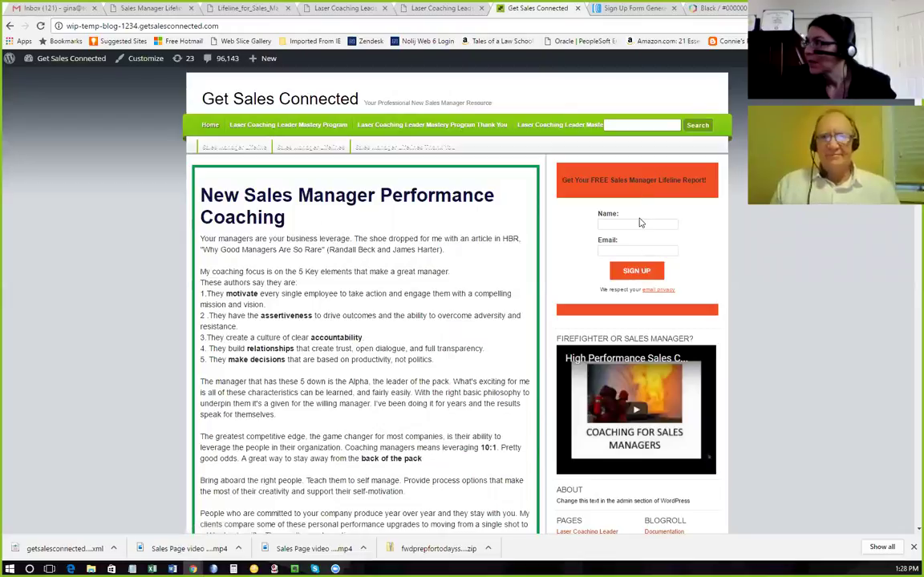
left_click(627, 219)
left_click(621, 248)
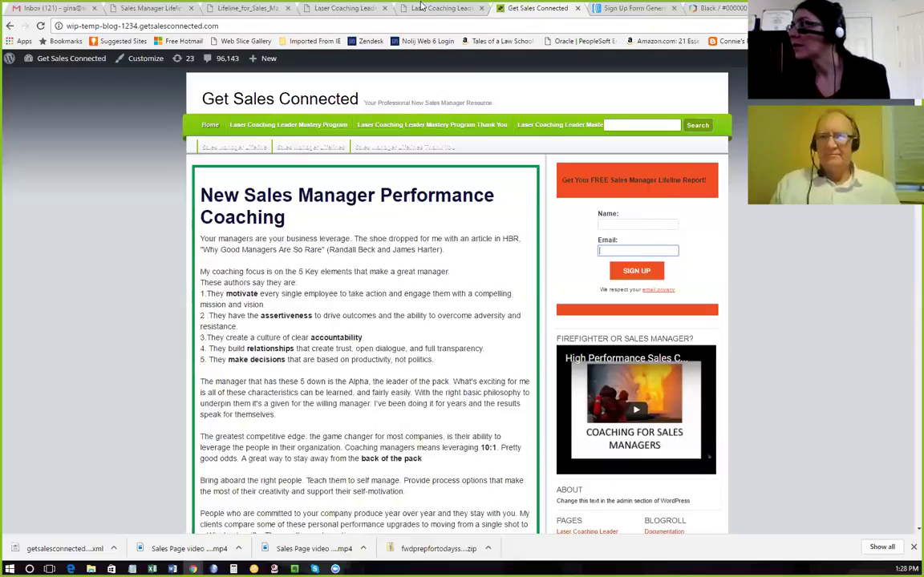
left_click(375, 8)
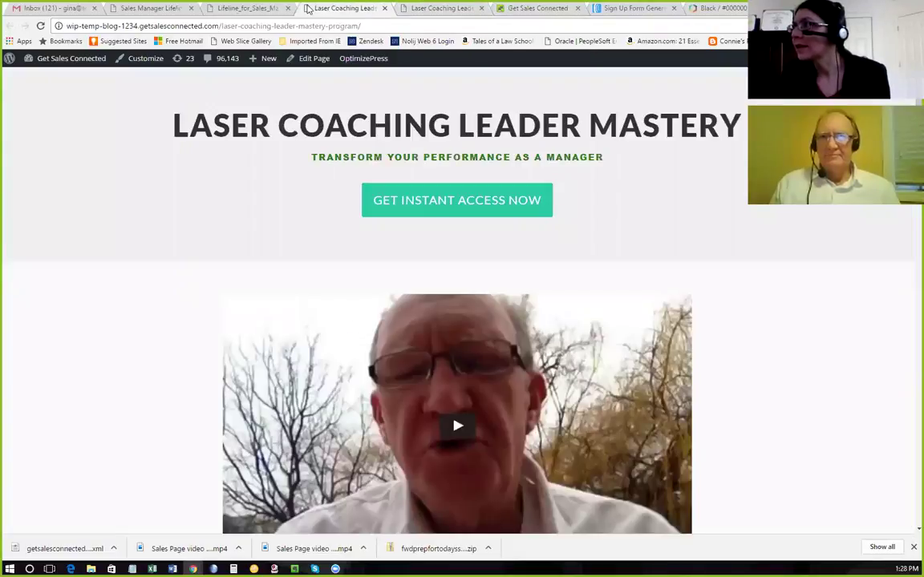
left_click(232, 8)
left_click(126, 8)
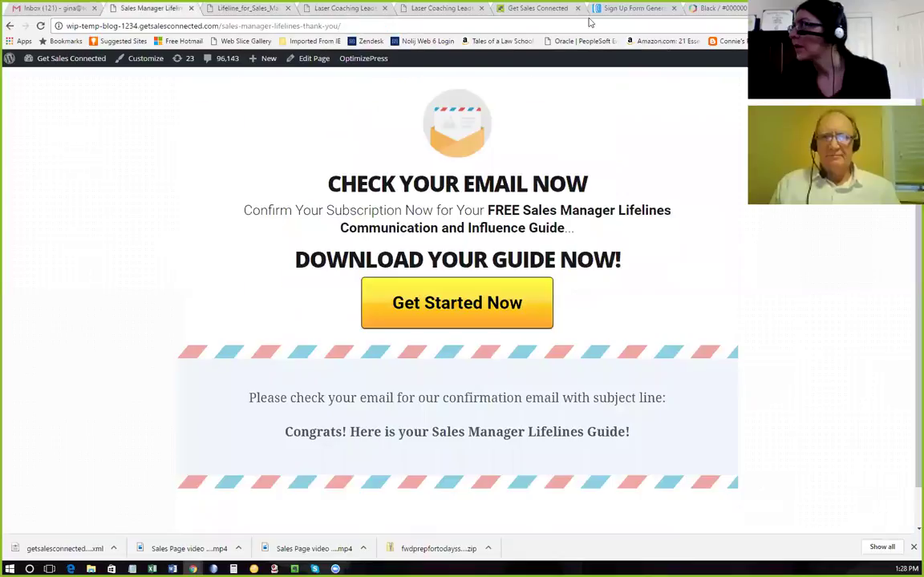
left_click(627, 8)
left_click(626, 282)
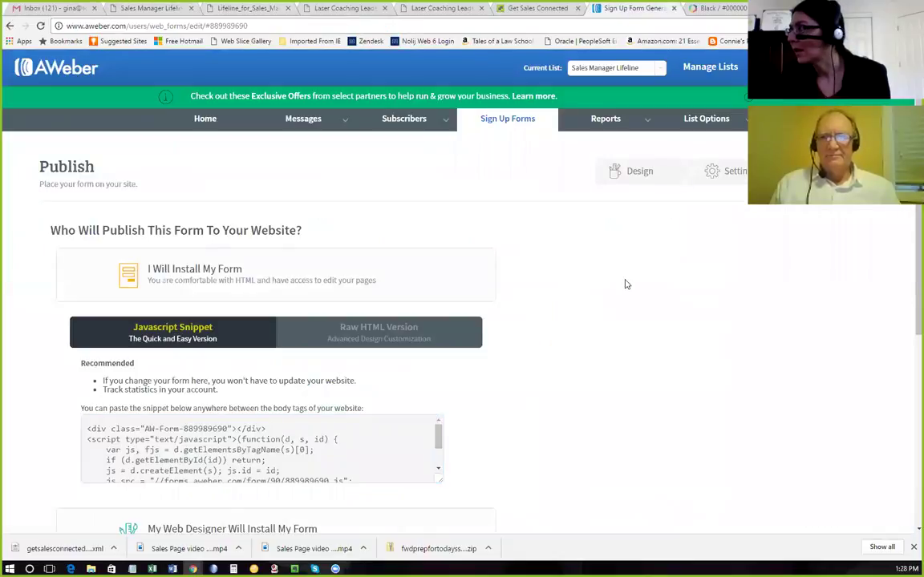
From AWeber's Drafts, create a new message using the HTML Editor.
mouse_move(297, 126)
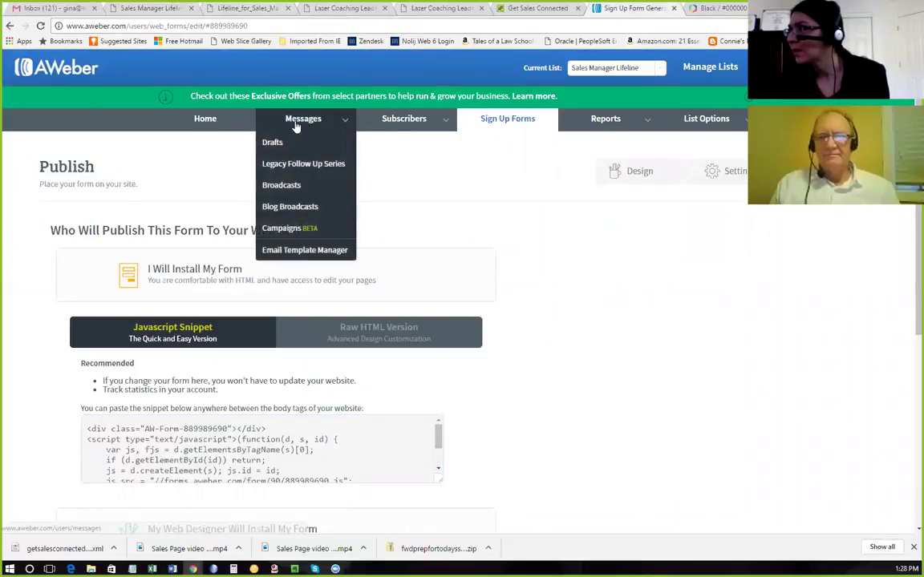
left_click(283, 145)
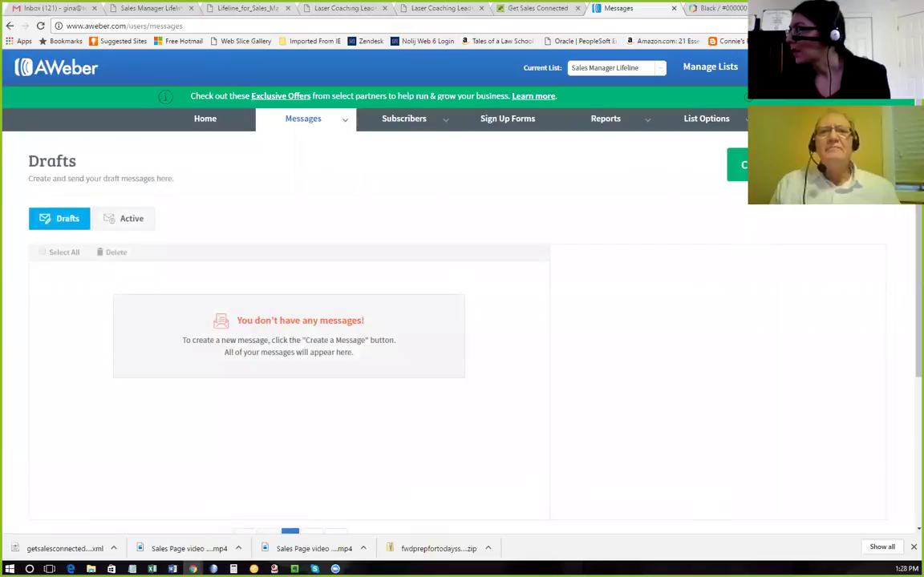
left_click(738, 164)
left_click(742, 248)
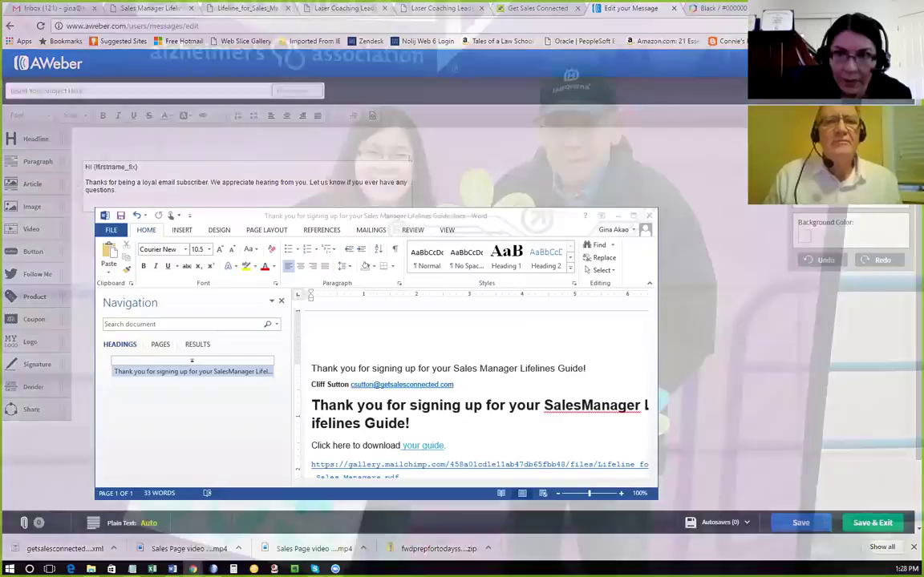
Paste the thank-you heading from the Word document into the subject, then clear the garbled result.
left_click(170, 525)
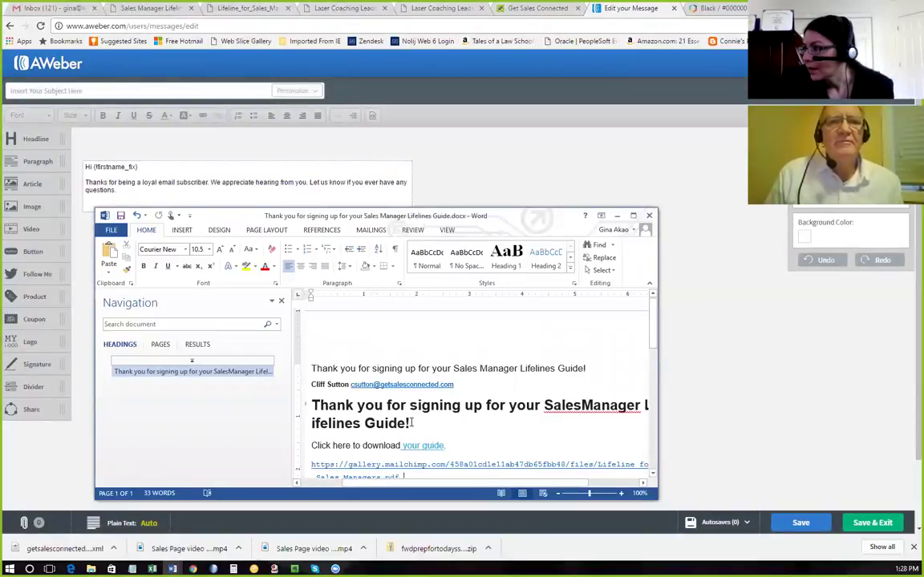
left_click_drag(411, 423, 321, 407)
key("ctrl+c")
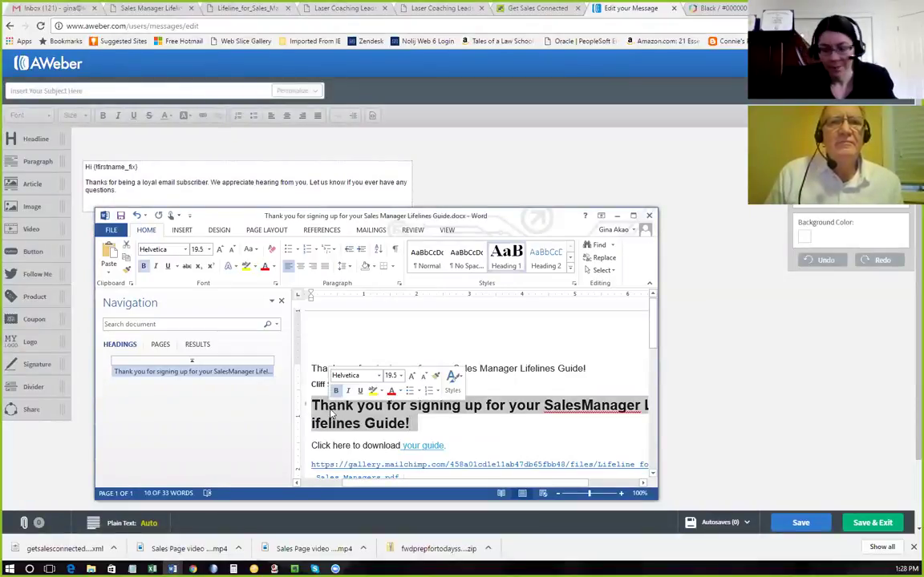
left_click(81, 88)
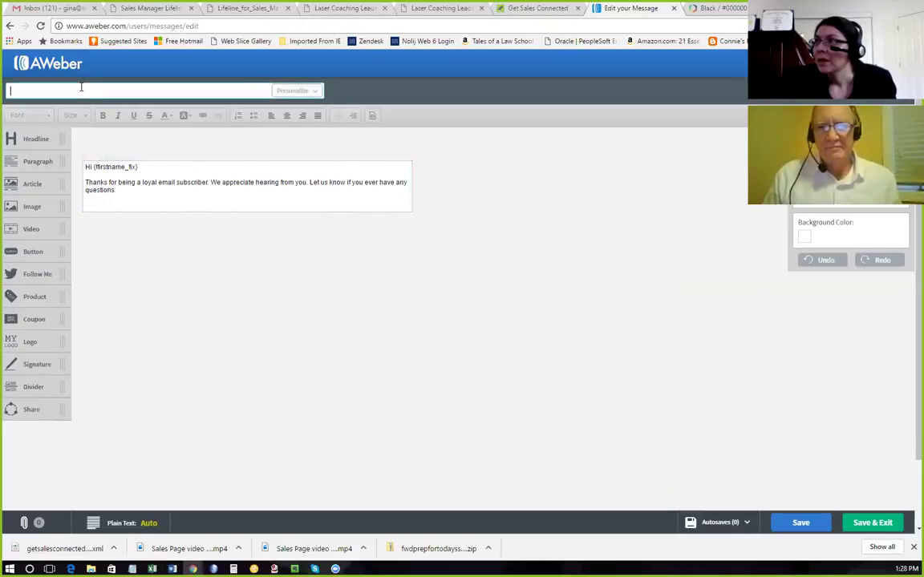
key("ctrl+v")
left_click_drag(19, 91, 367, 108)
key("Delete")
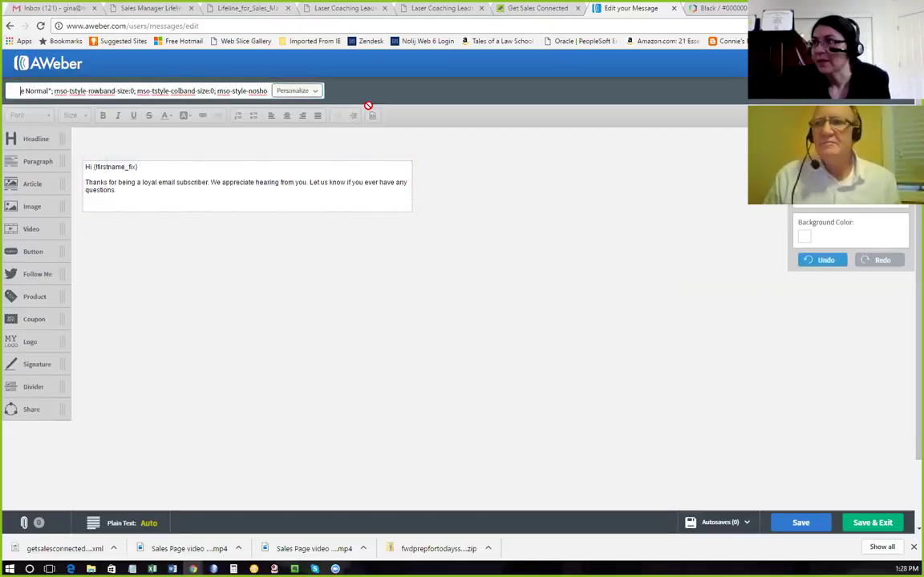
key("ctrl+a")
key("Delete")
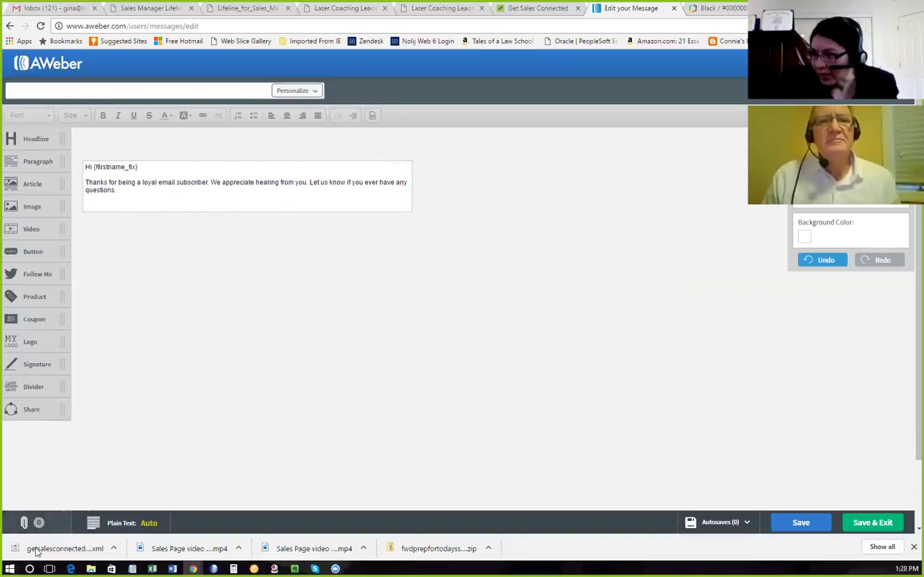
Clean the thank-you line through Notepad, paste it as the subject, and add the Sales Manager space.
left_click(132, 568)
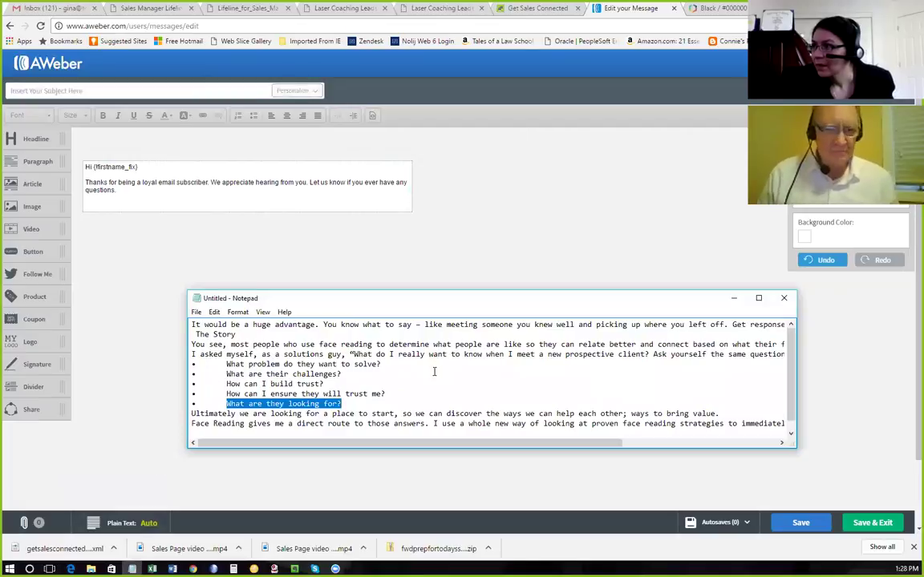
left_click(437, 367)
key("ctrl+a")
key("Delete")
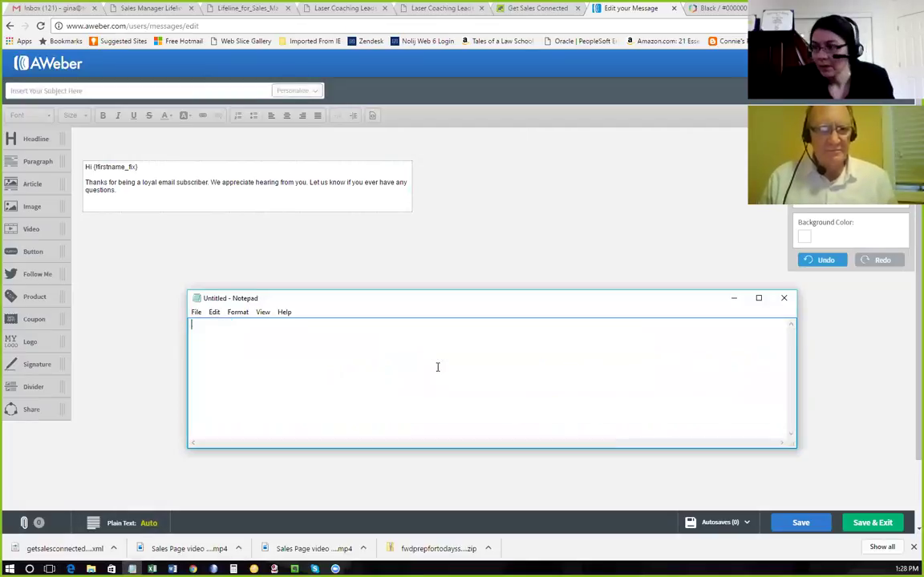
key("ctrl+v")
left_click_drag(469, 325, 190, 329)
key("ctrl+c")
left_click(44, 90)
key("ctrl+v")
left_click(127, 90)
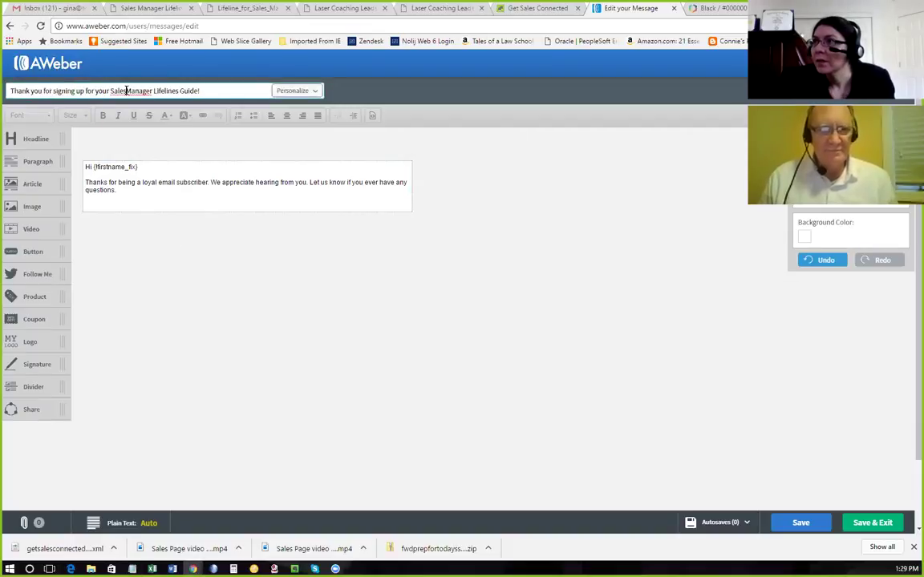
left_click(145, 167)
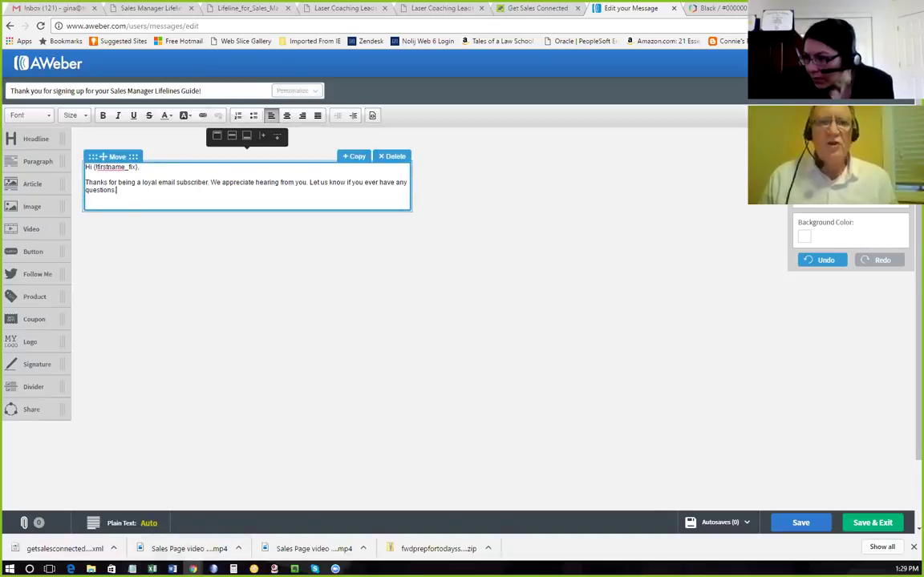
Check the Word draft of the email and select the generic loyal-subscriber body paragraph.
mouse_move(172, 569)
left_click(232, 521)
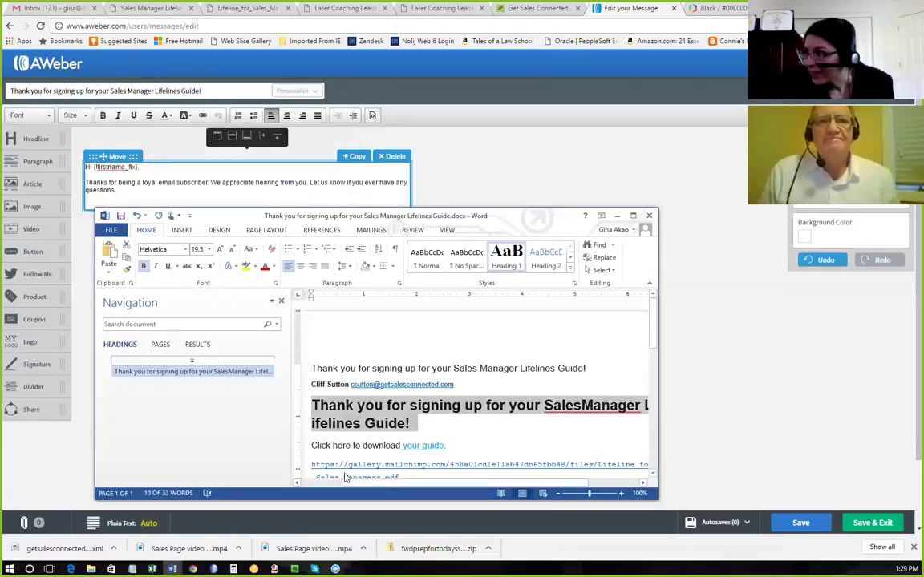
scroll(482, 421, "down", 1)
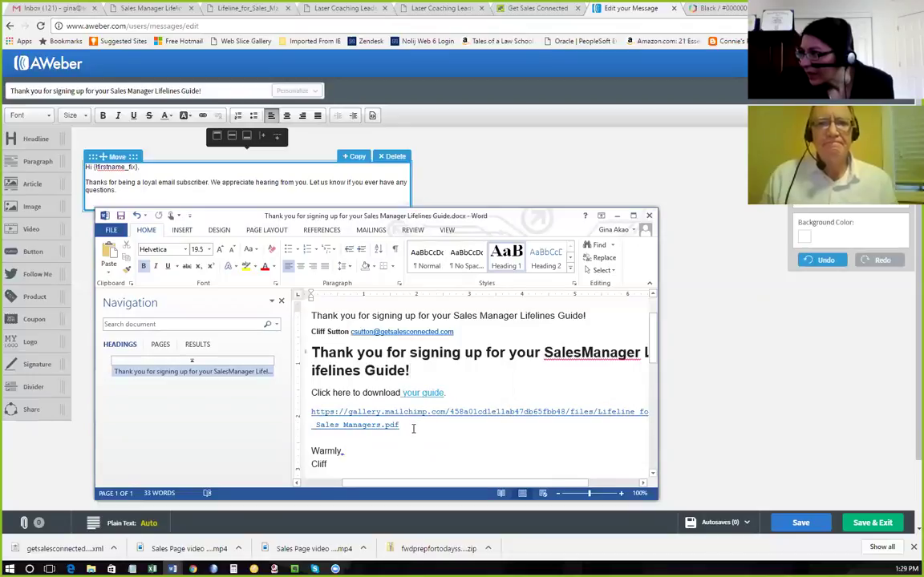
left_click(105, 207)
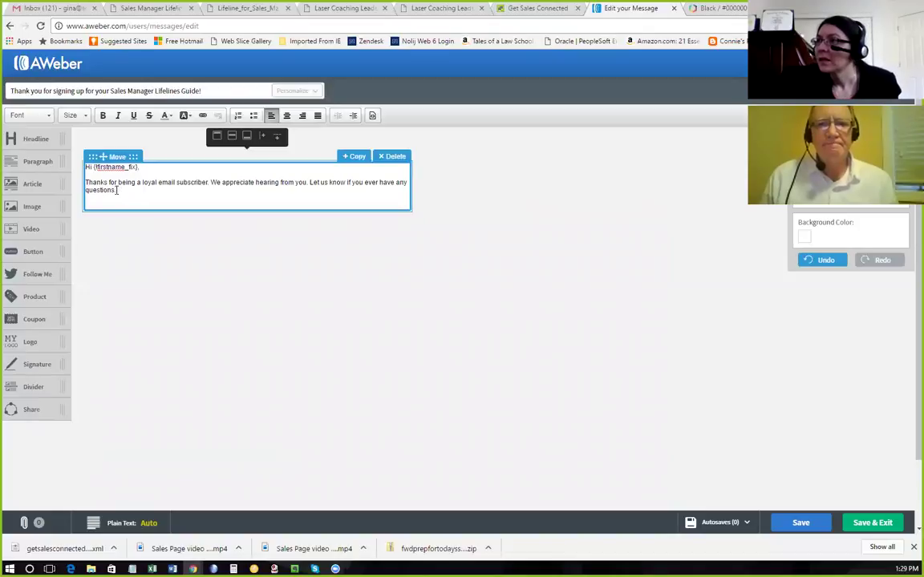
triple_click(116, 190)
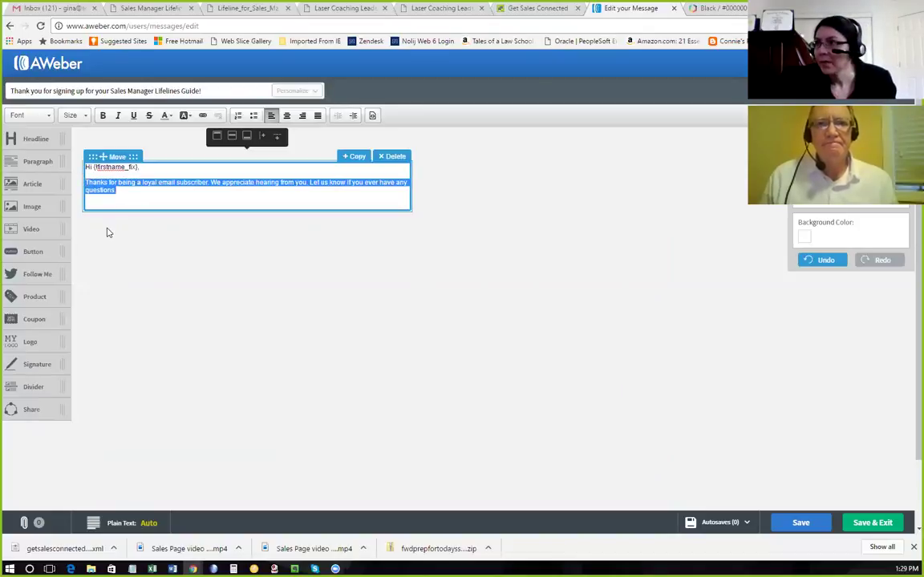
left_click(172, 568)
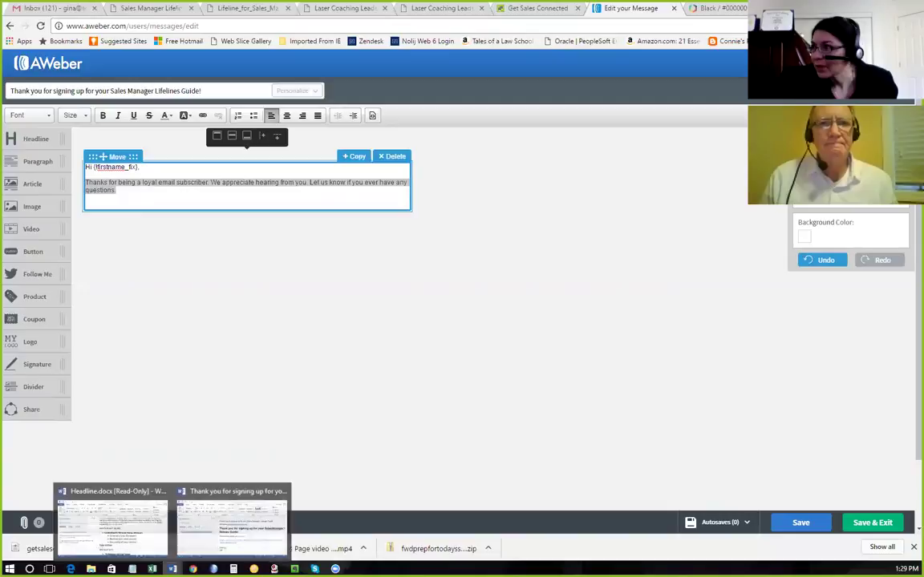
left_click(134, 191)
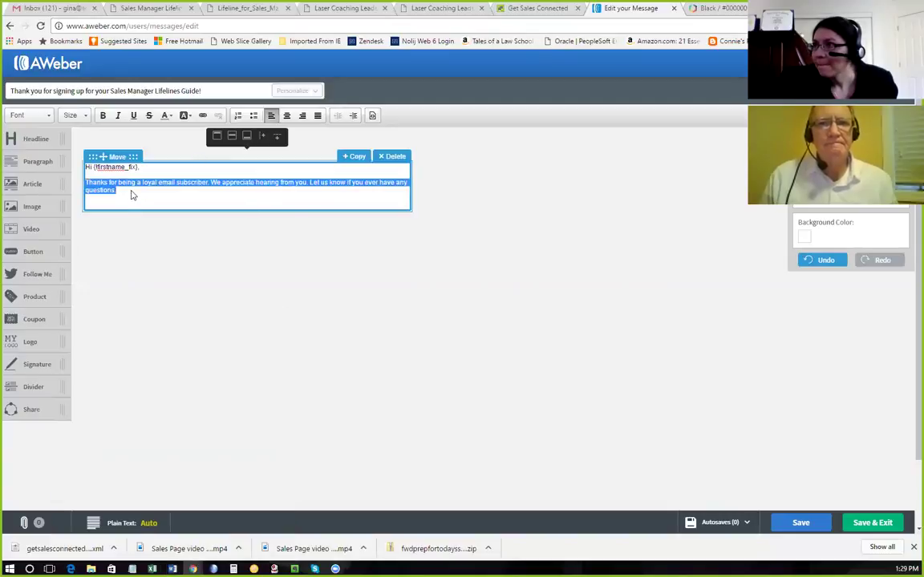
left_click(120, 192)
triple_click(112, 191)
Replace the paragraph with the Sales Manager Lifelines Guide thank-you line on one line, adding a new line.
key("ctrl+v")
left_click(200, 182)
key("Return")
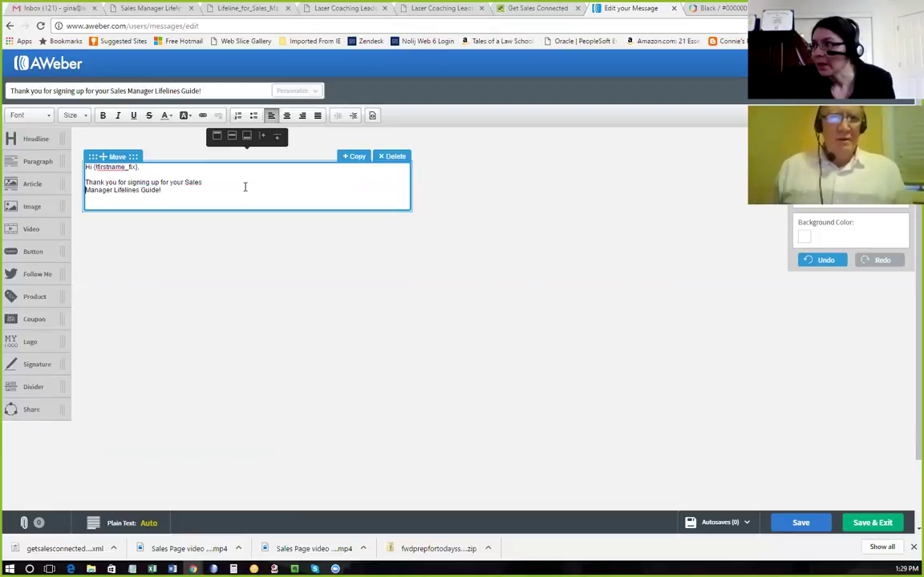
key("BackSpace")
left_click(290, 185)
key("Return")
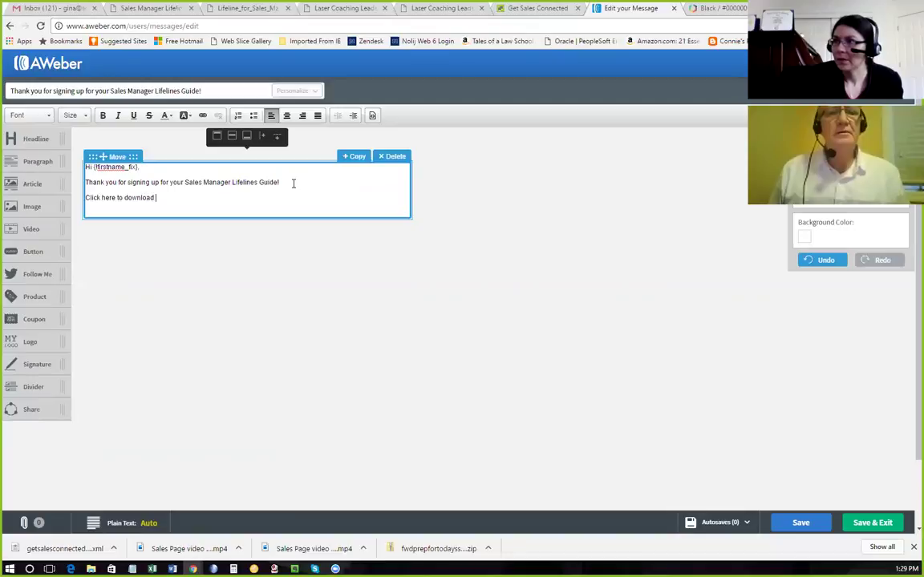
Type 'Click here to download your guide.' and begin the 'I look forward to get to know you better.' line.
type("Click here to download your guide.")
key("Return")
type("I look forward to")
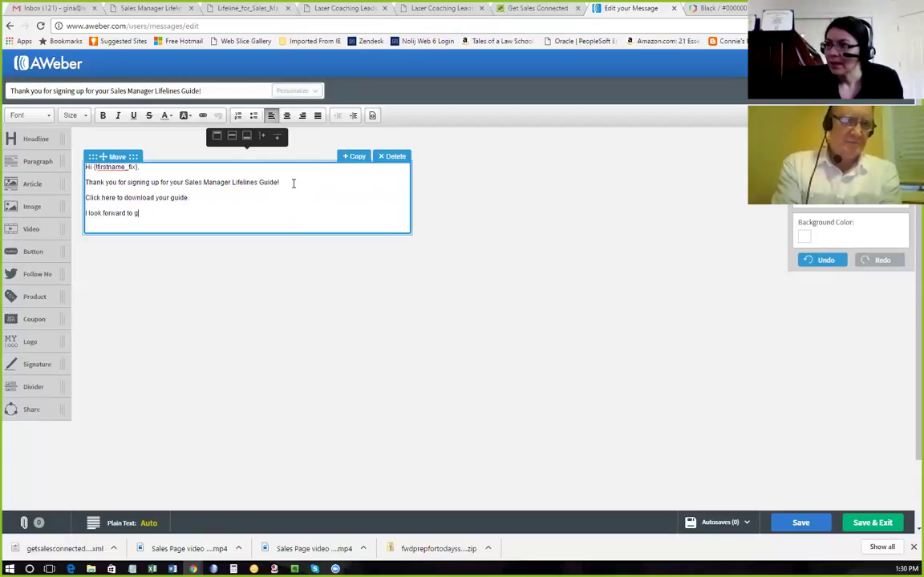
type("g t")
key("BackSpace")
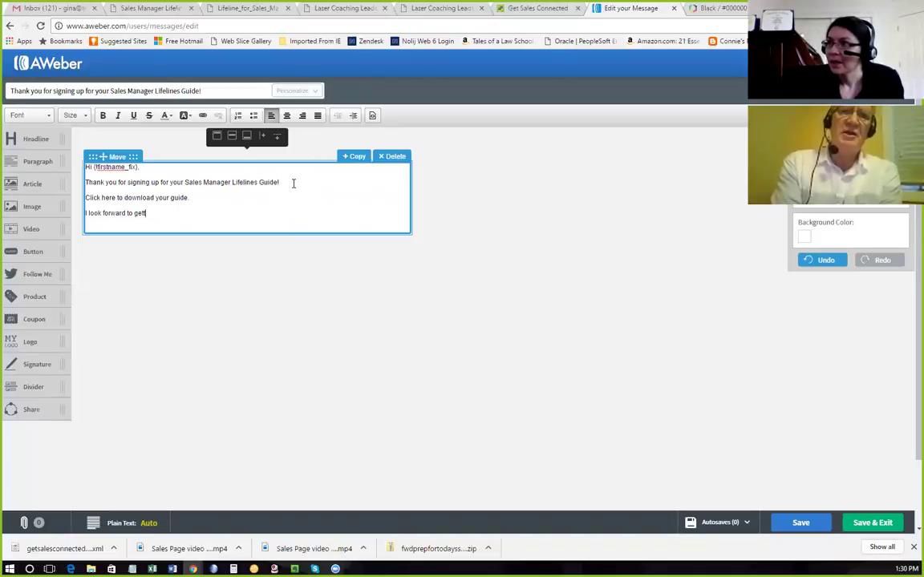
Prefix the download sentence with 'If you haven't already,' and add 'Thank you!' plus a signature line.
left_click(86, 198)
type("If you haven't al")
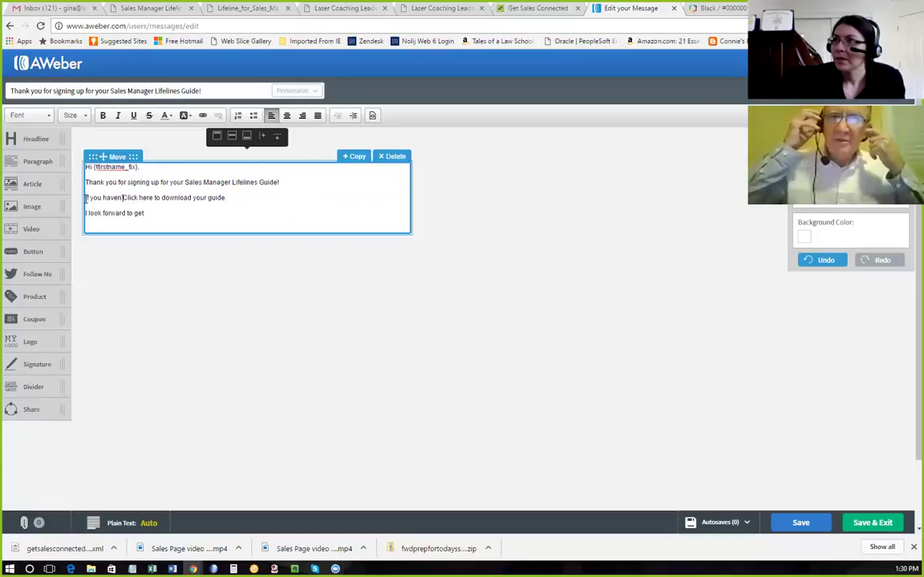
type("ready,")
key("Delete")
type("c")
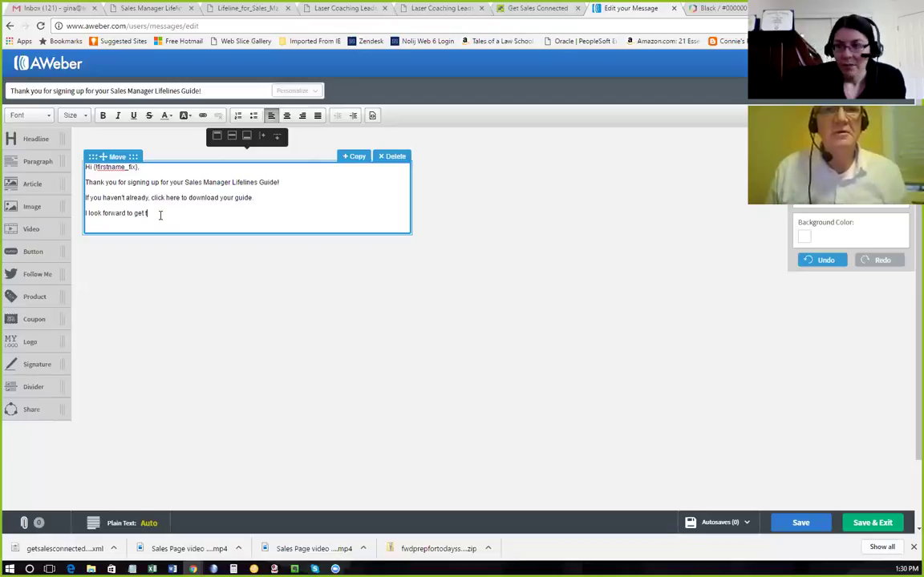
type(".")
key("Return")
key("Return")
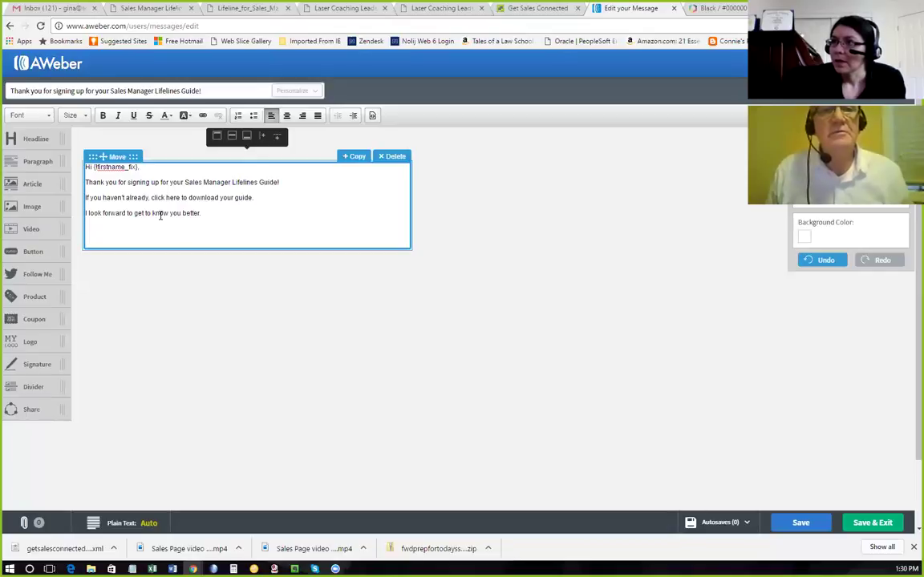
type("Thank you!")
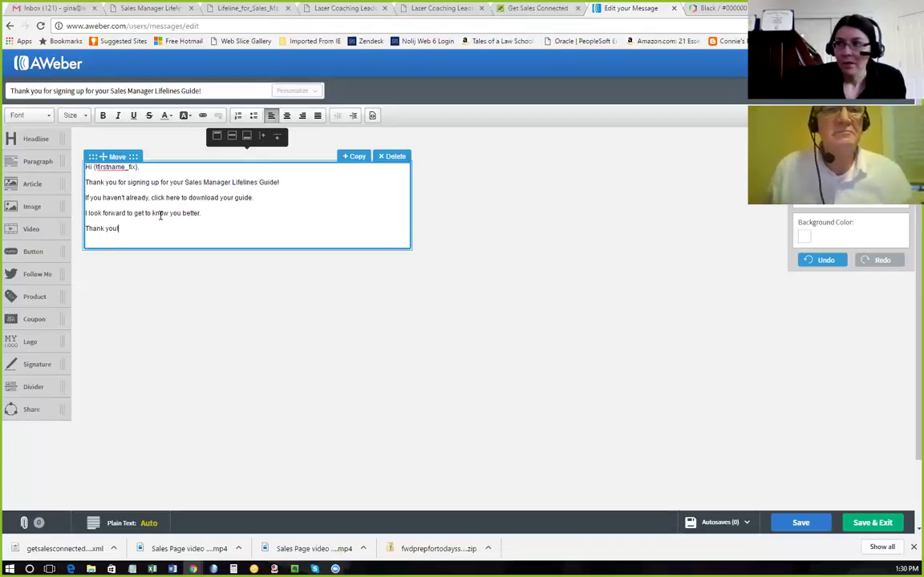
key("Return")
type("Cliff")
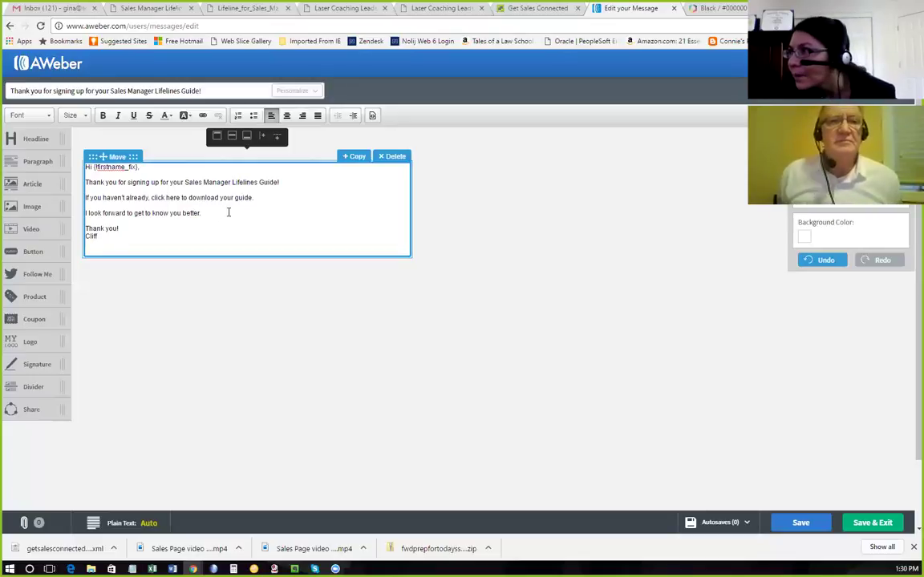
left_click_drag(256, 199, 152, 198)
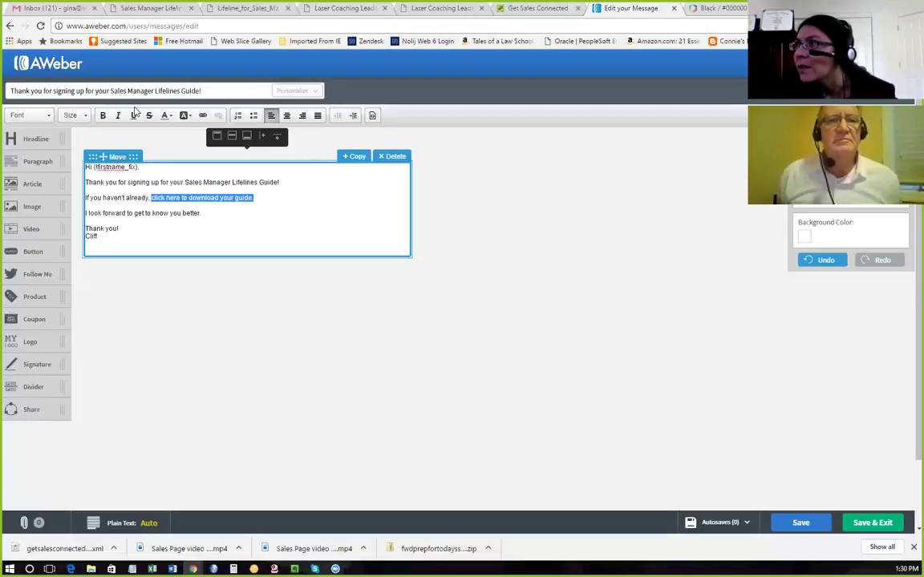
Select 'click here to download your guide.' in the body and open the Link dialog.
left_click(206, 145)
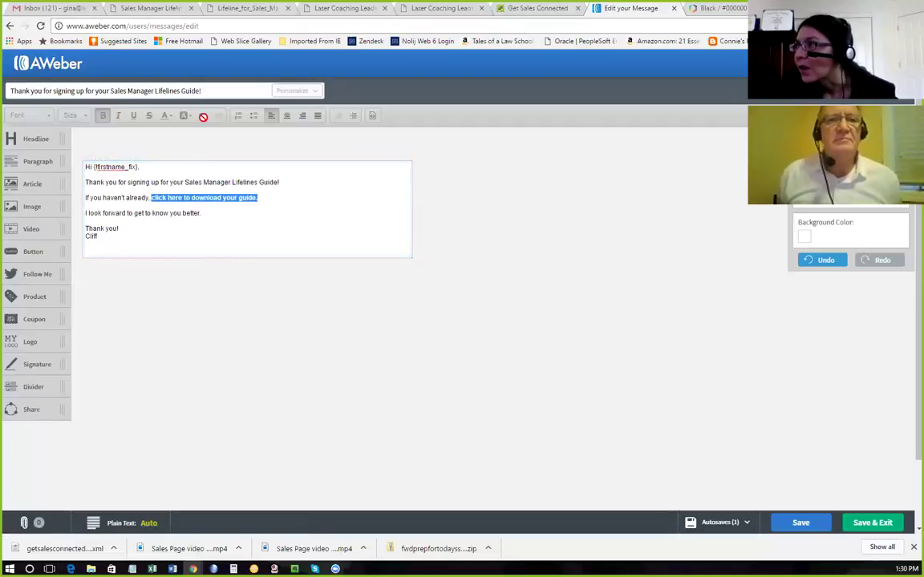
left_click(287, 211)
left_click(258, 199)
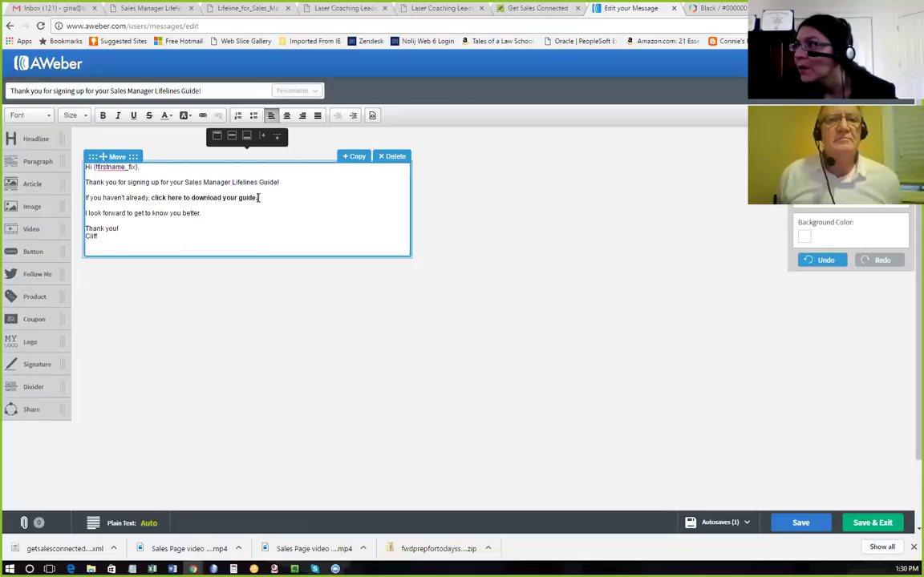
left_click_drag(259, 198, 154, 199)
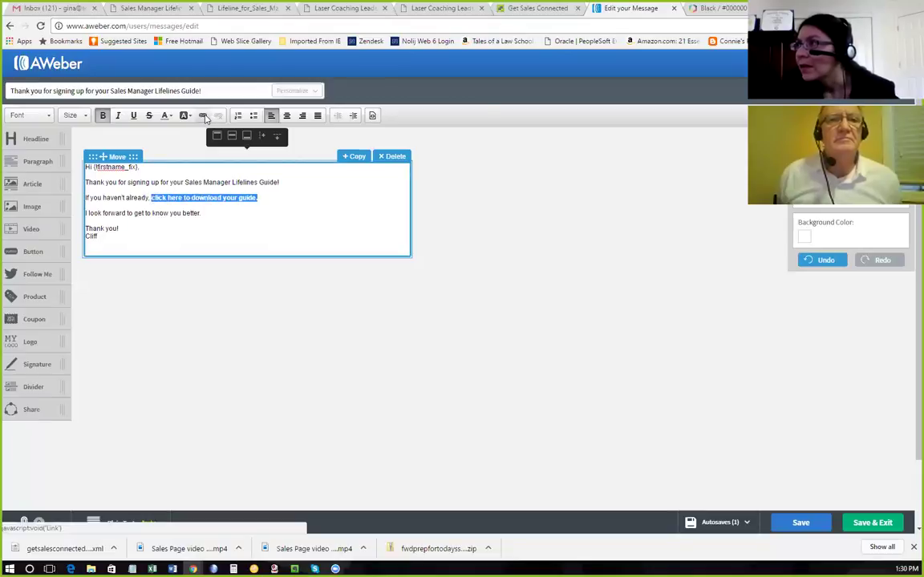
left_click(203, 116)
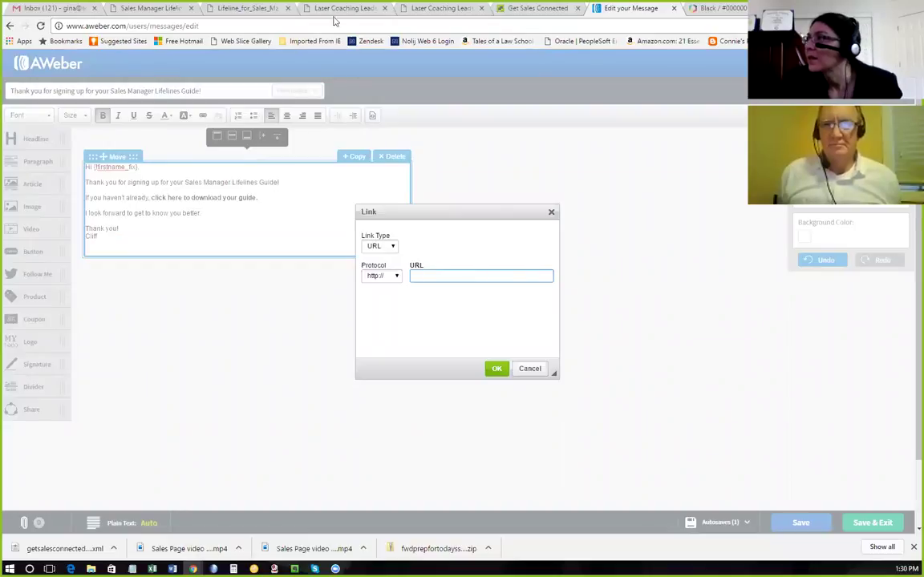
Copy the Lifeline_for_Sales_Managers.pdf address from the PDF tab and apply it as the link.
left_click(251, 8)
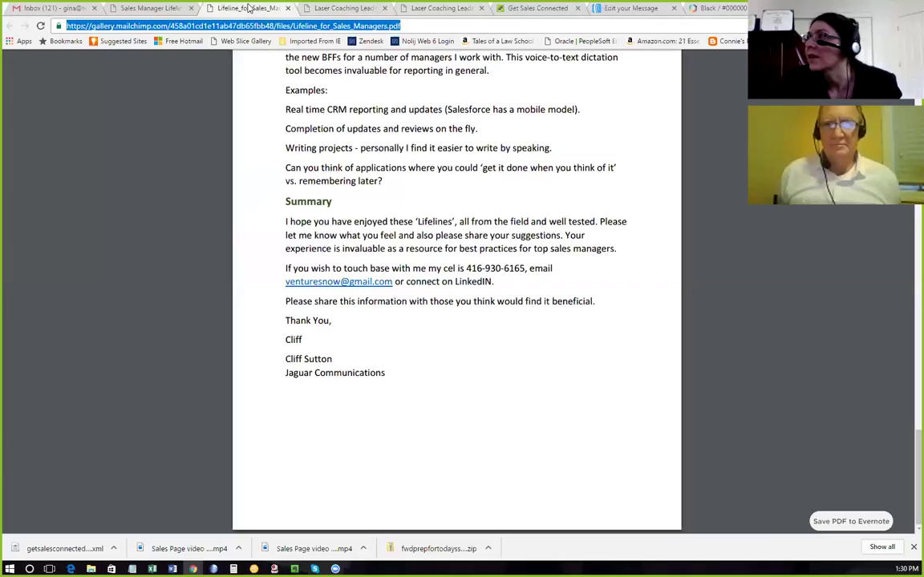
left_click(415, 27)
left_click_drag(416, 26, 62, 30)
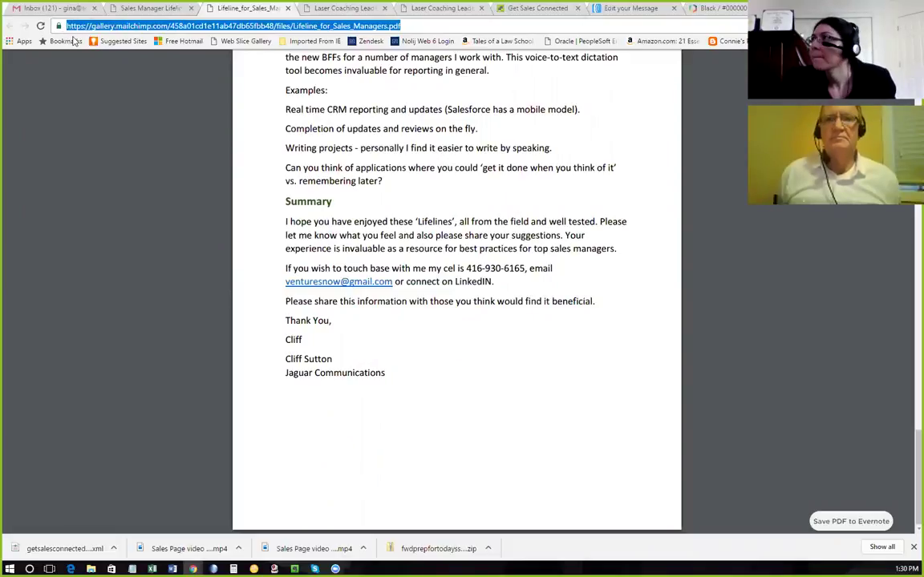
left_click(136, 8)
left_click(632, 9)
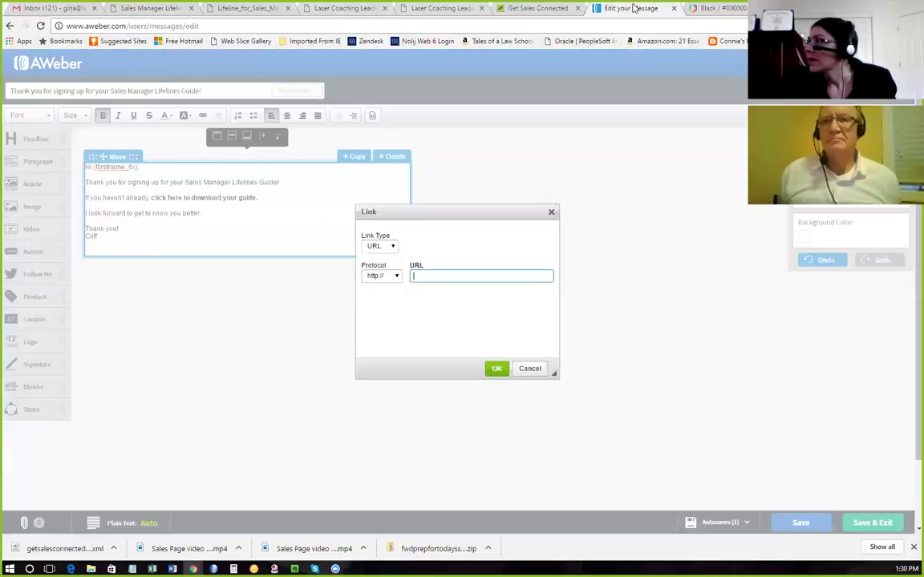
key("ctrl+v")
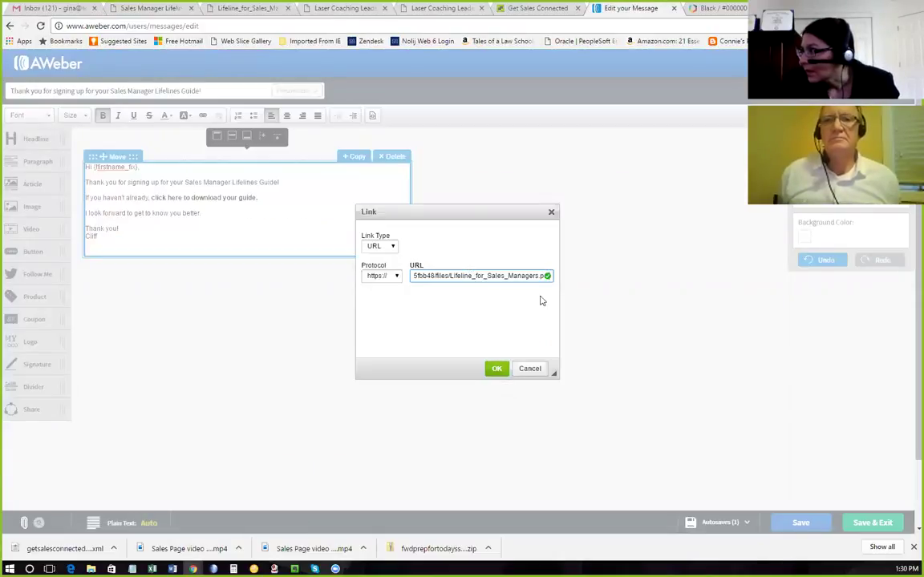
left_click(497, 370)
left_click(137, 228)
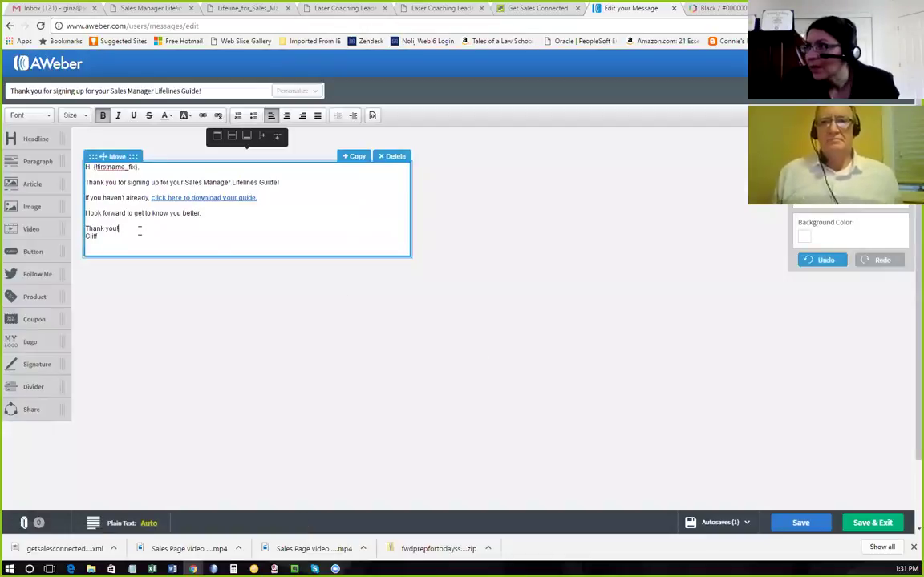
Save the message, enter a test recipient e-mail address in Preview & Test, and Save & Exit.
left_click(801, 523)
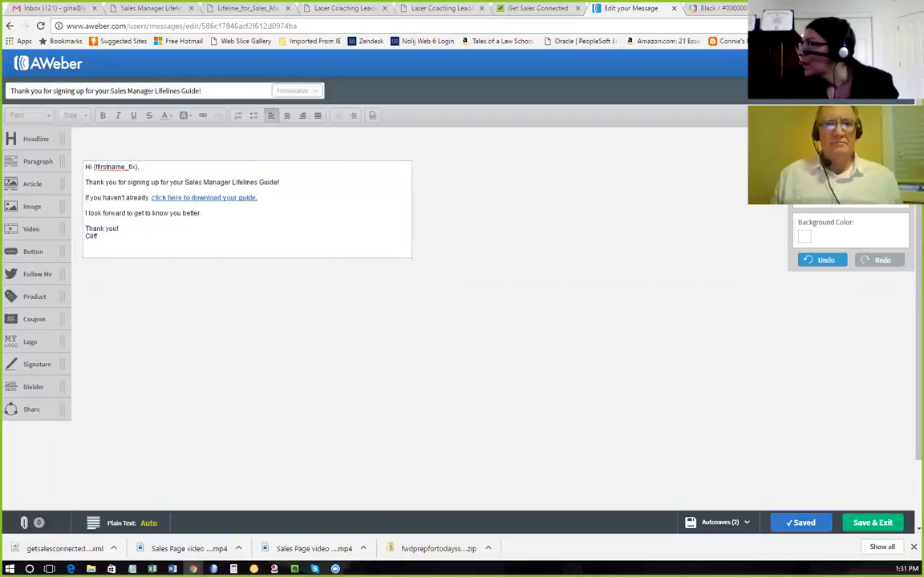
left_click(95, 156)
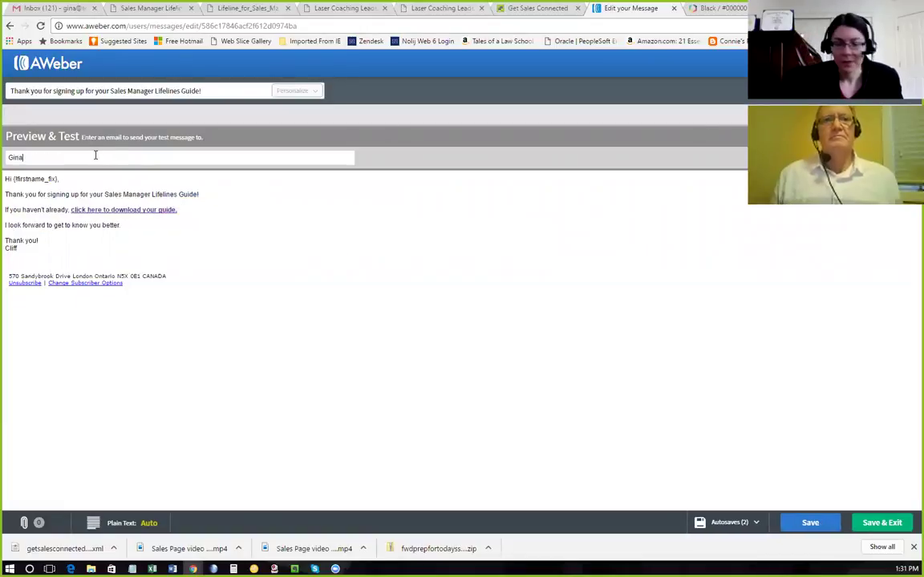
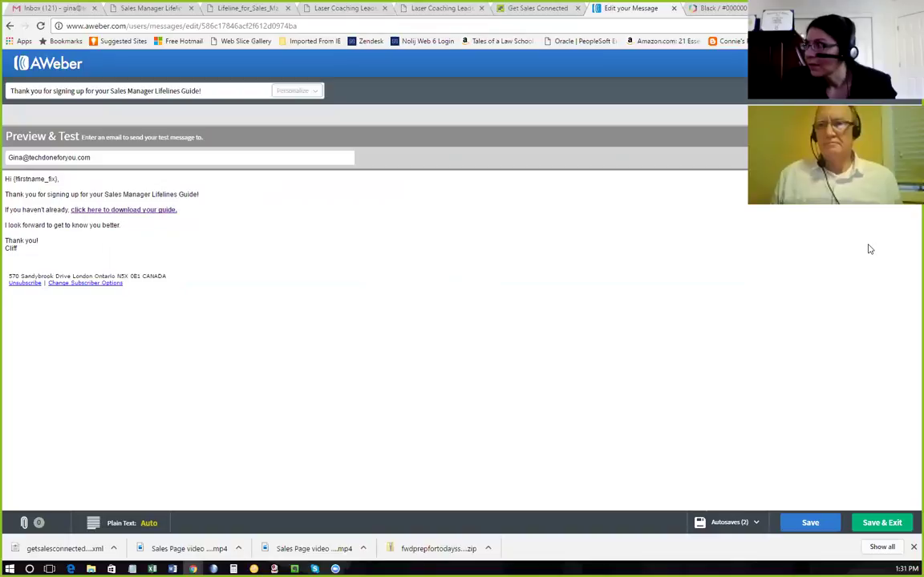
left_click(883, 523)
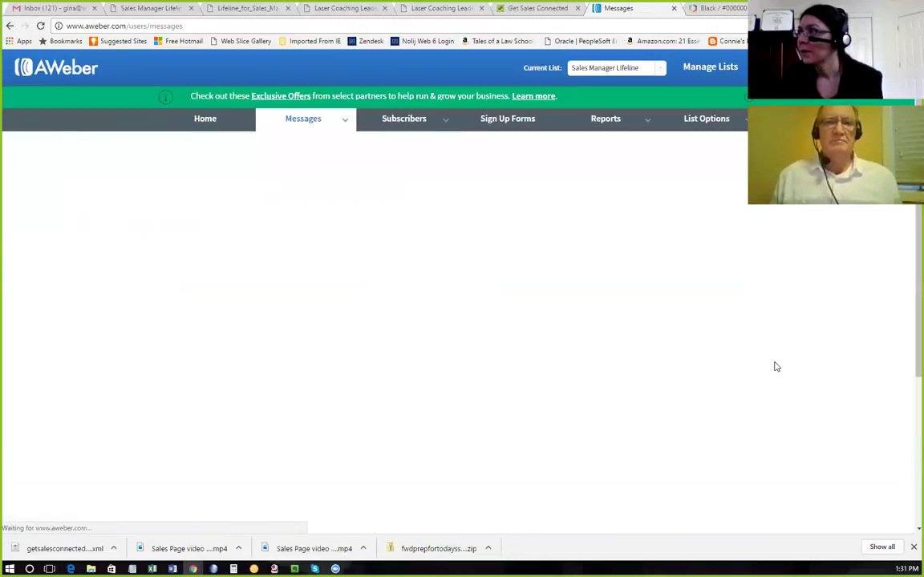
left_click(49, 7)
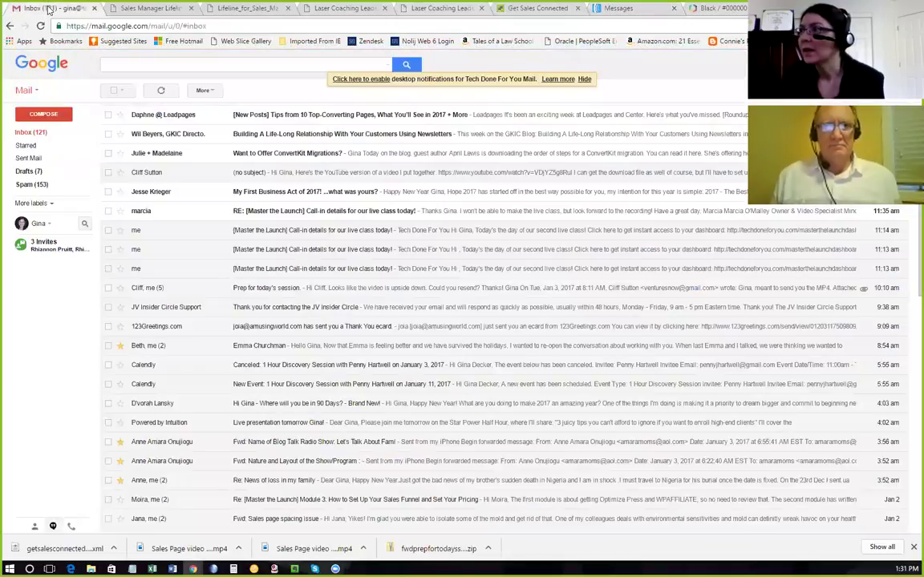
left_click(40, 26)
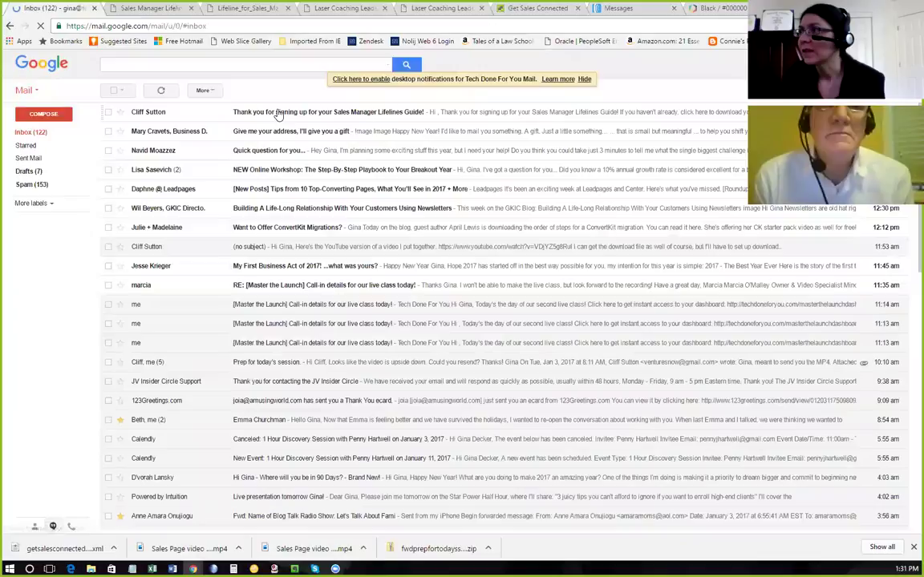
left_click(277, 115)
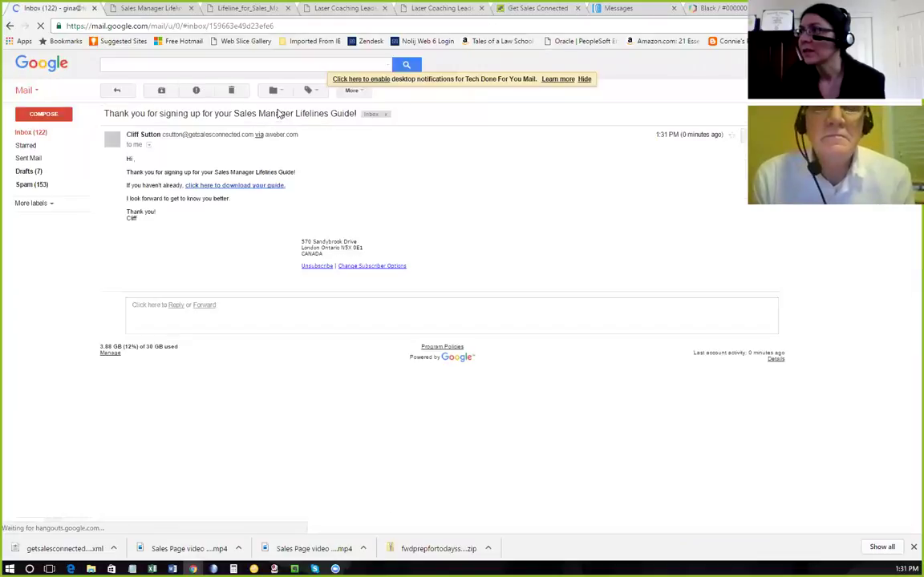
left_click(248, 186)
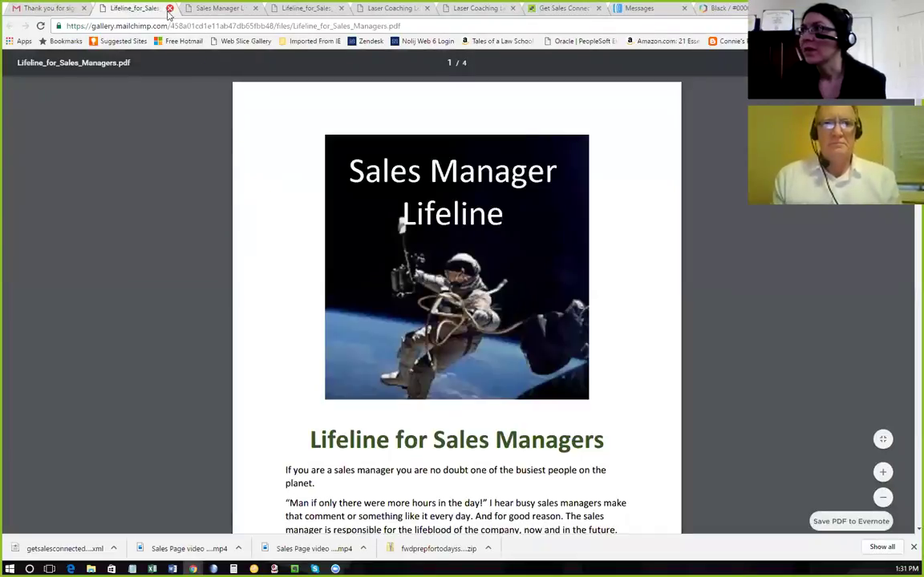
left_click(169, 8)
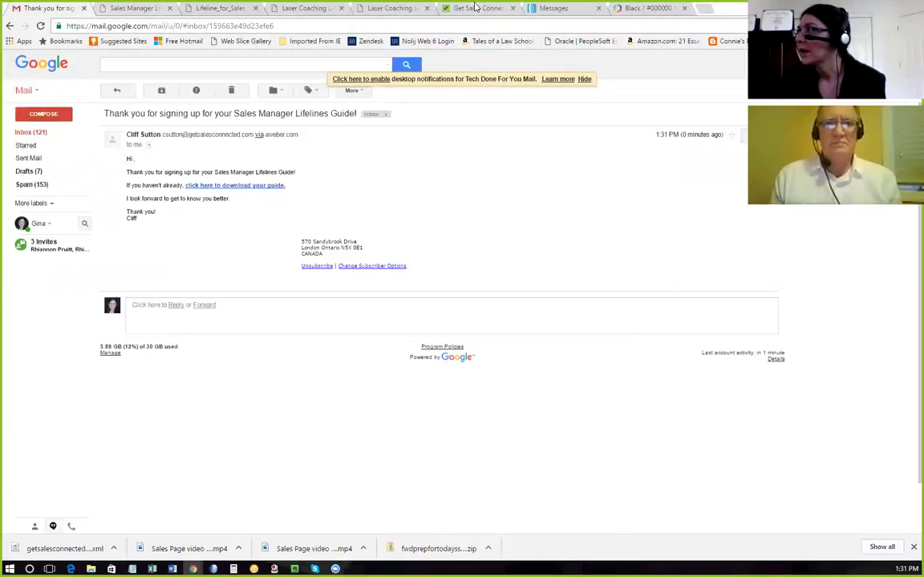
left_click(553, 8)
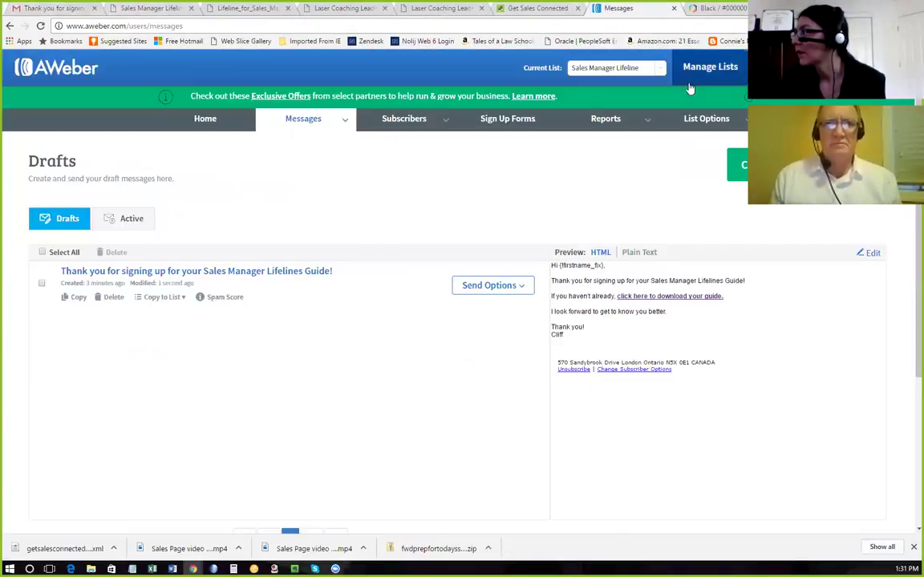
Add the thank-you draft to the Follow Up Series from Send Options so it sends immediately.
left_click(527, 289)
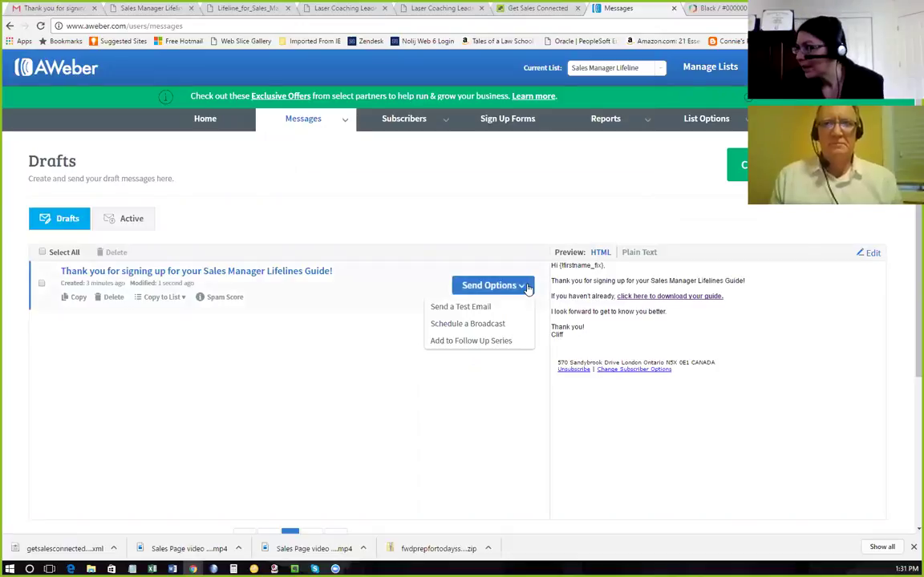
left_click(506, 344)
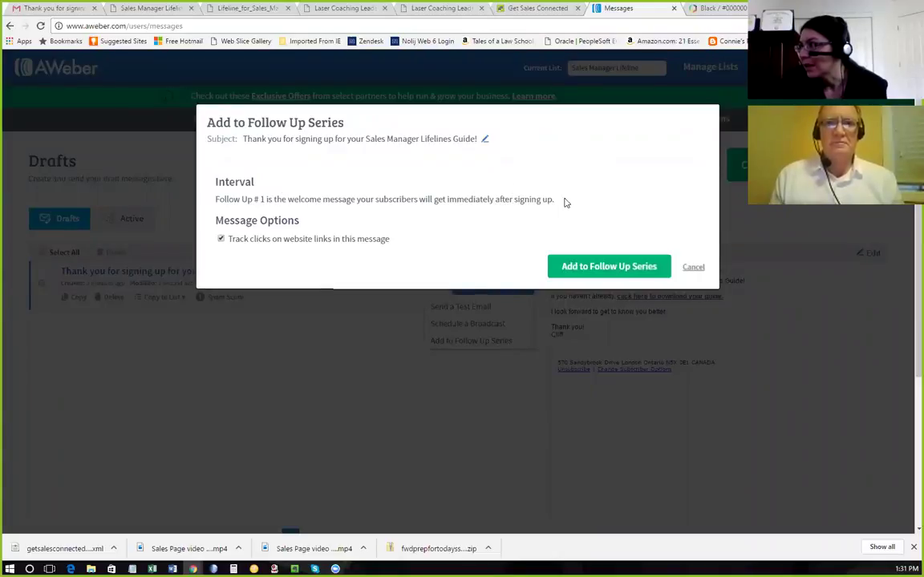
left_click(589, 268)
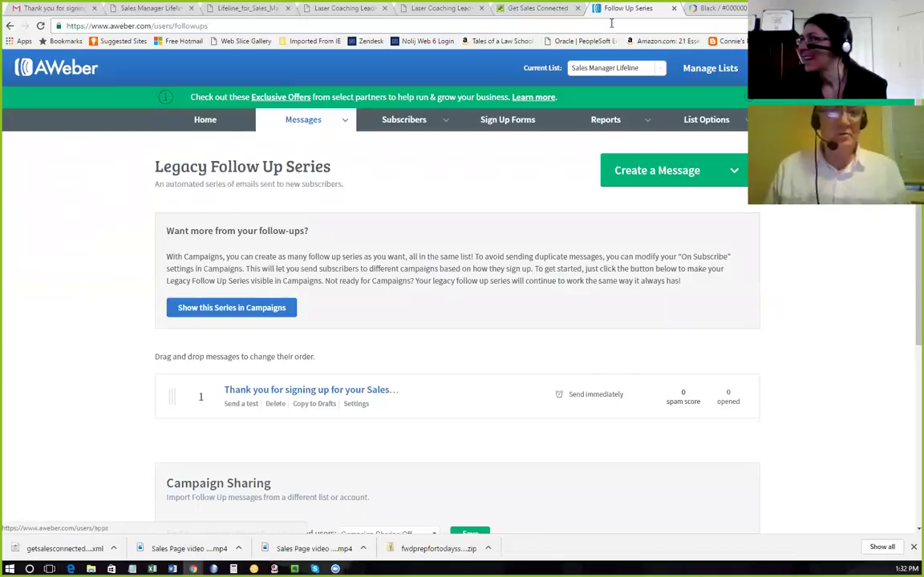
left_click(316, 8)
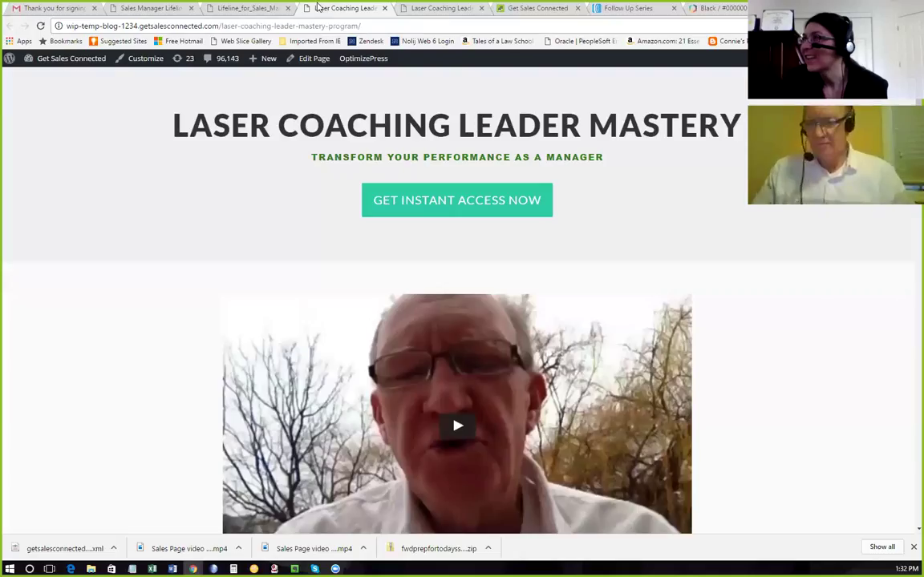
Go from the Sales Manager Lifelines thank-you page to the WordPress dashboard's All Pages list.
left_click(233, 8)
left_click(159, 9)
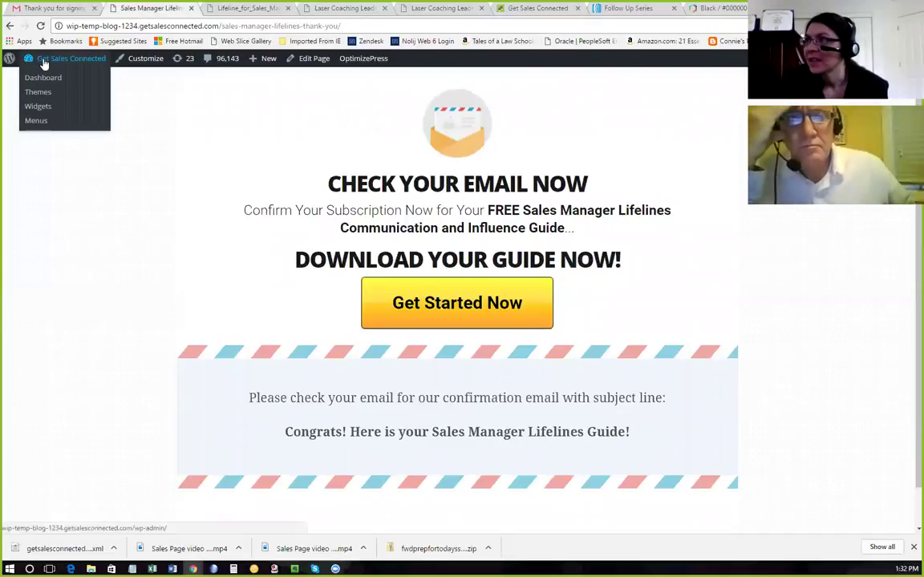
left_click(44, 77)
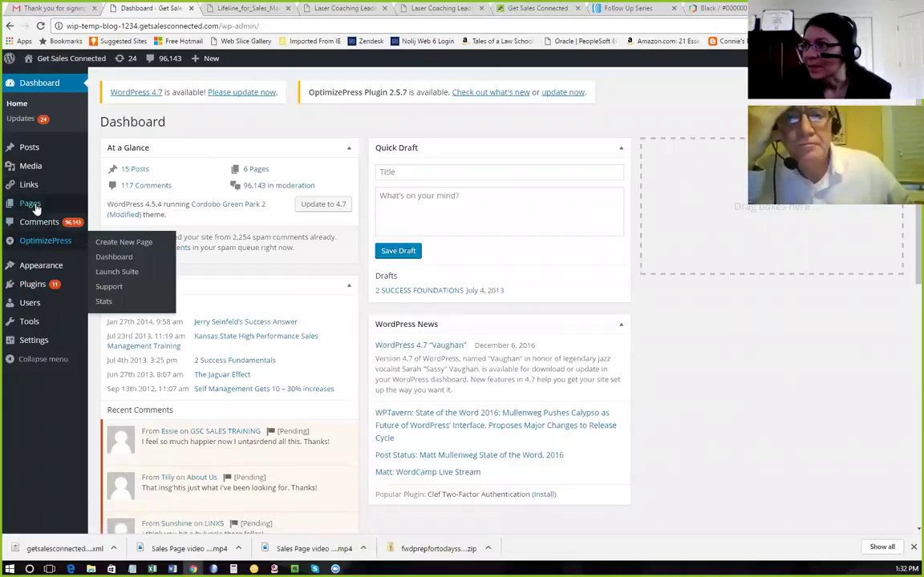
mouse_move(36, 211)
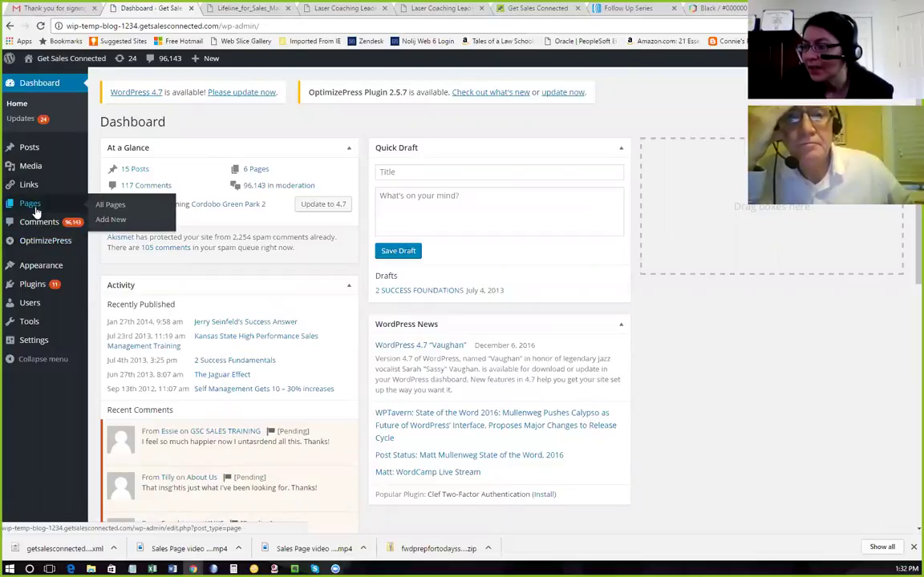
left_click(110, 205)
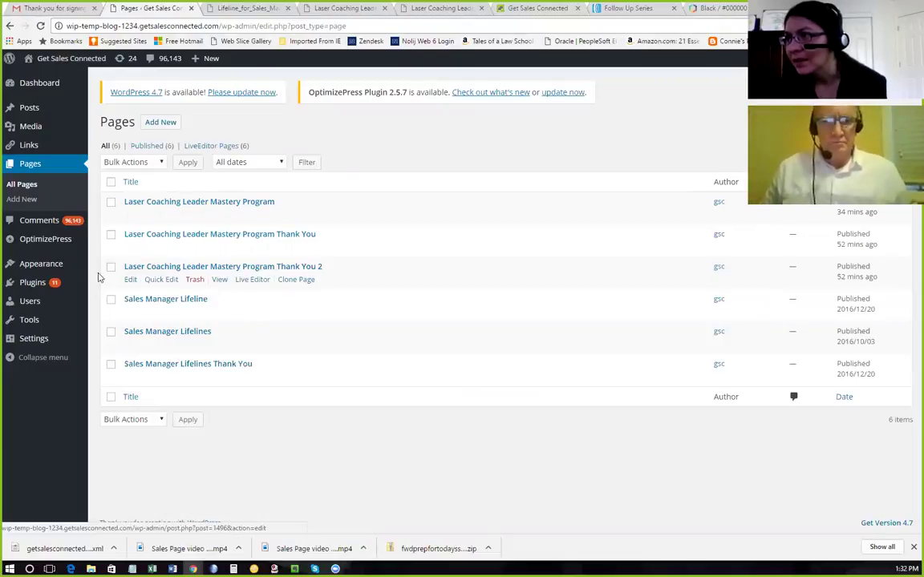
In OptimizePress Dashboard's Email Marketing Services, expand AWeber and start connecting it.
mouse_move(72, 239)
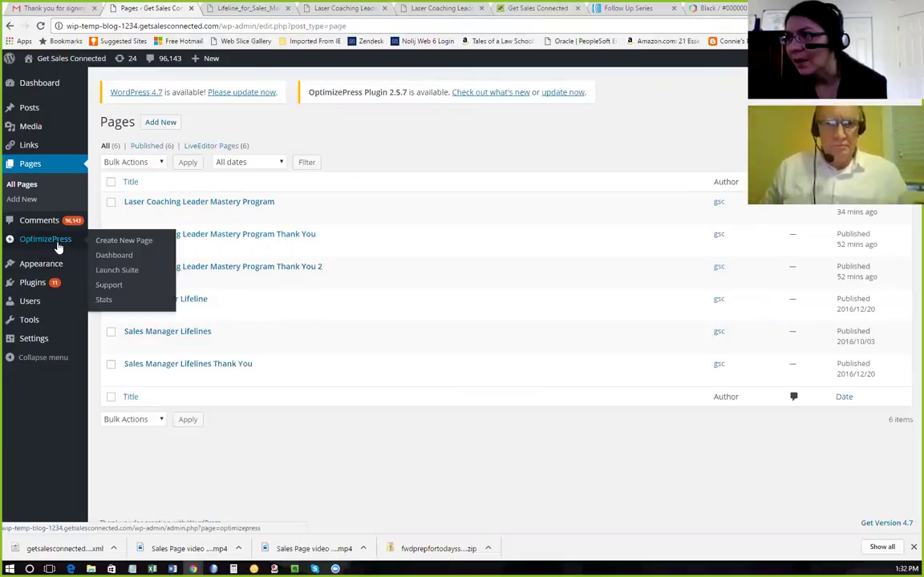
left_click(102, 255)
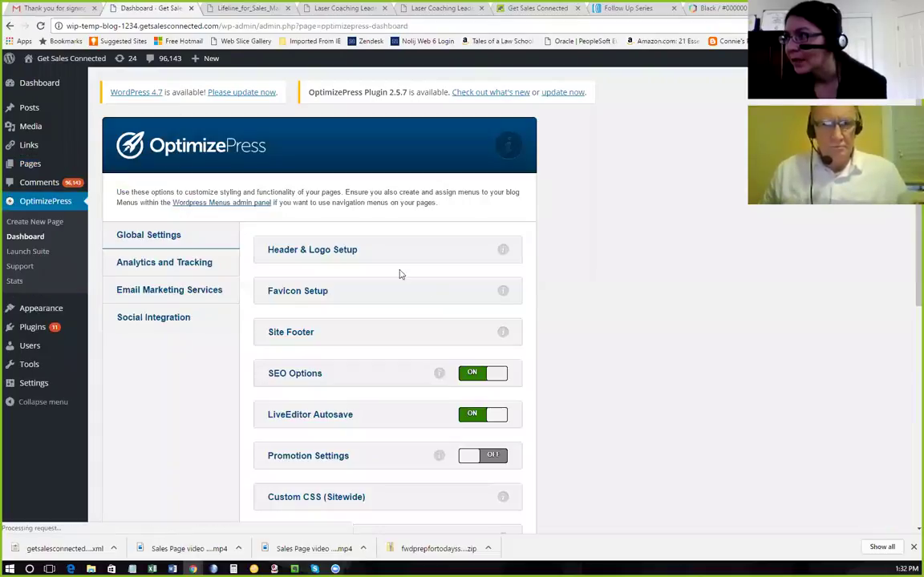
left_click(202, 298)
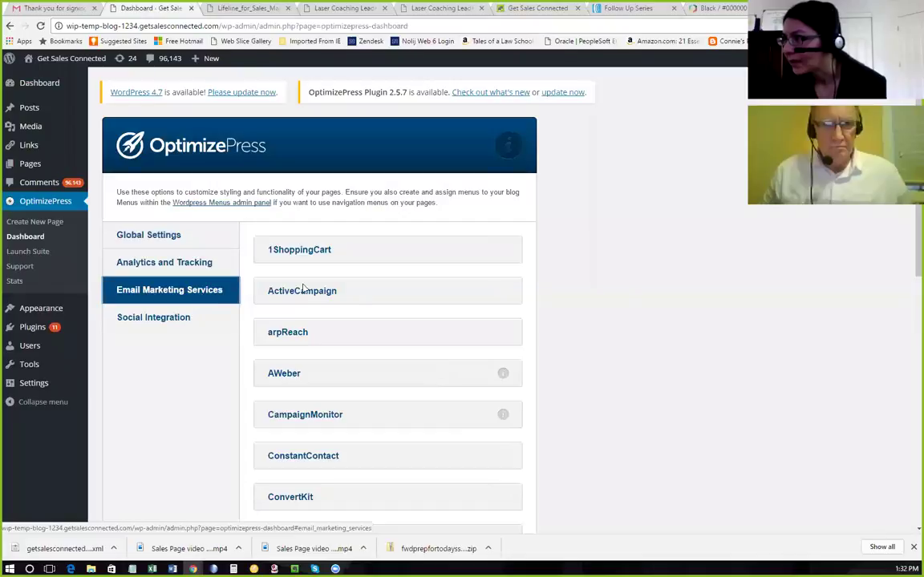
scroll(359, 310, "down", 1)
left_click(278, 319)
scroll(364, 319, "down", 2)
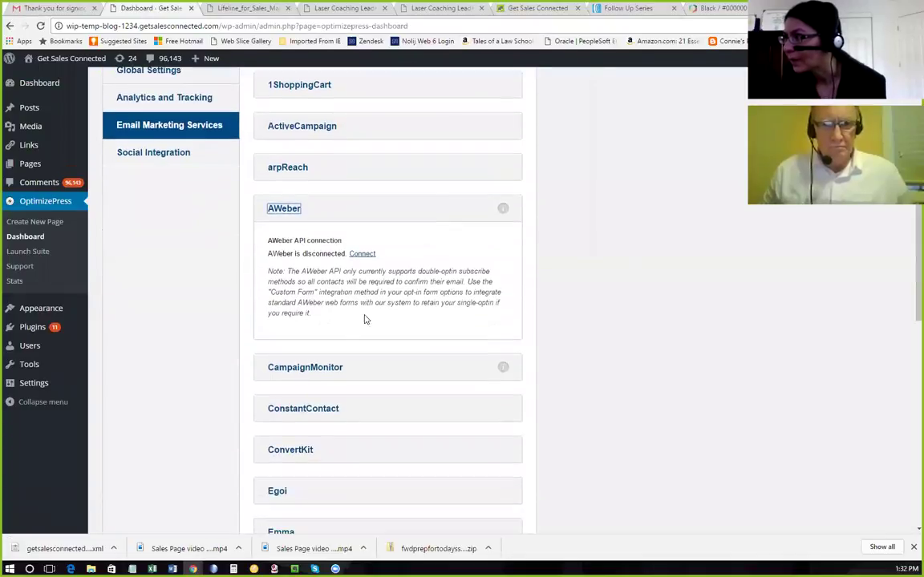
left_click(361, 254)
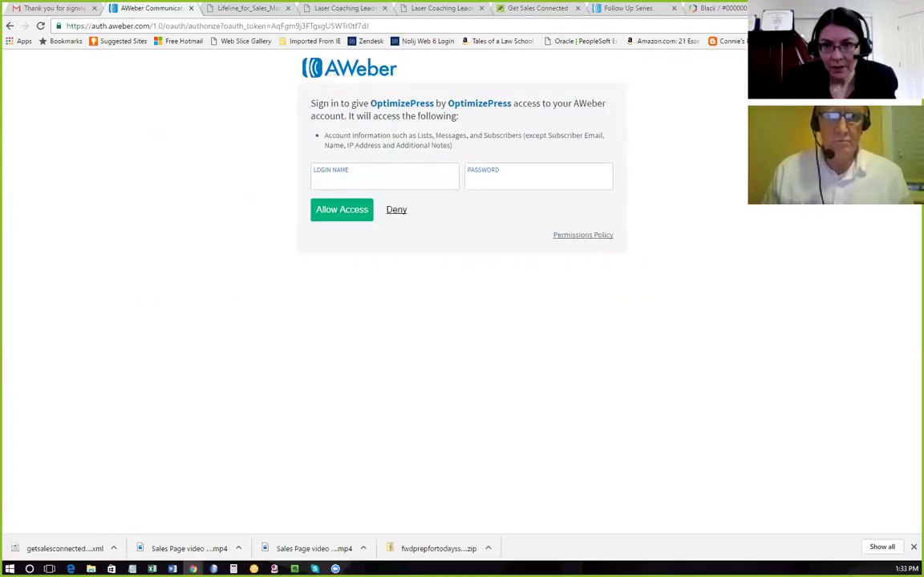
Enter the AWeber login name and password, allow OptimizePress access, and dismiss the save-password prompt.
left_click(495, 177)
key("ctrl+v")
key("Tab")
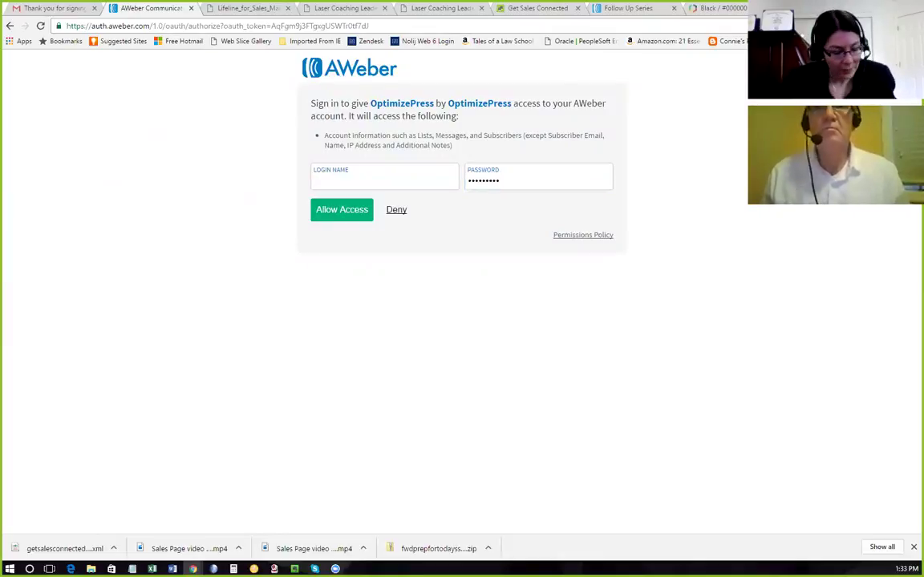
left_click(352, 175)
type("sailcomm")
left_click(341, 212)
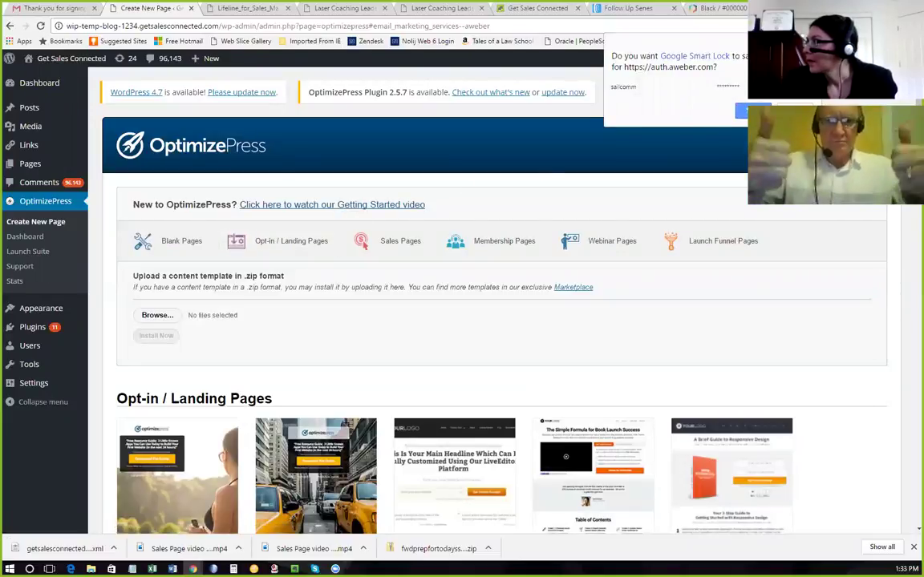
left_click(793, 110)
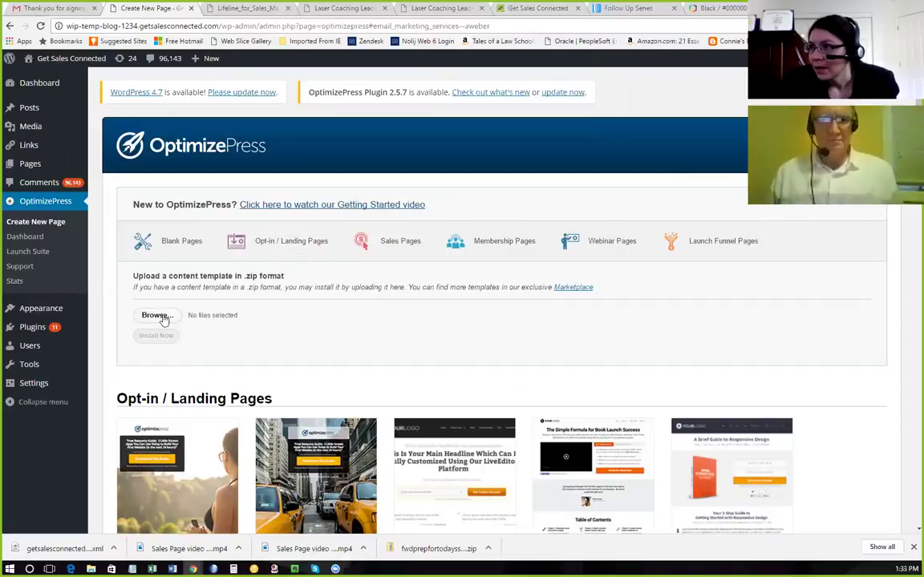
From All Pages, open Sales Manager Lifeline in LiveEditor and edit its email opt-in form.
mouse_move(31, 165)
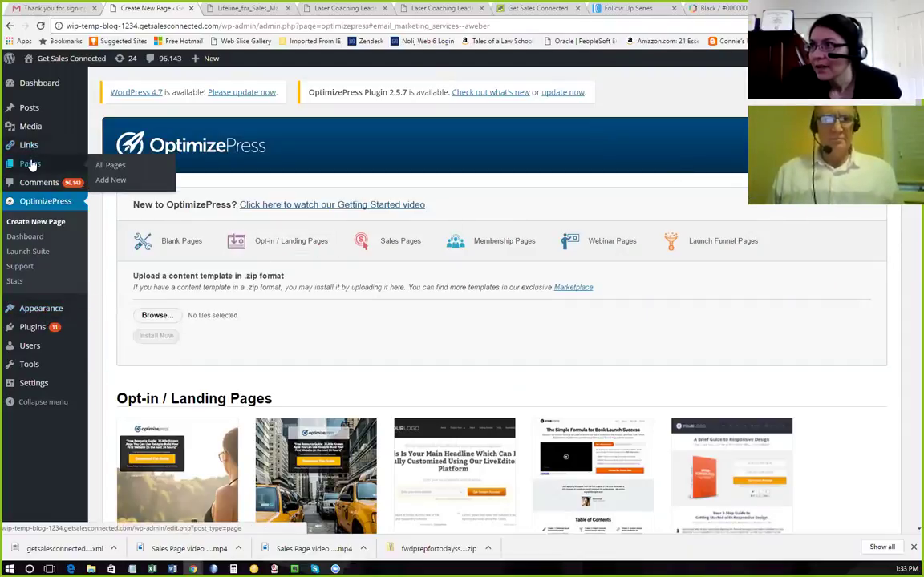
left_click(110, 166)
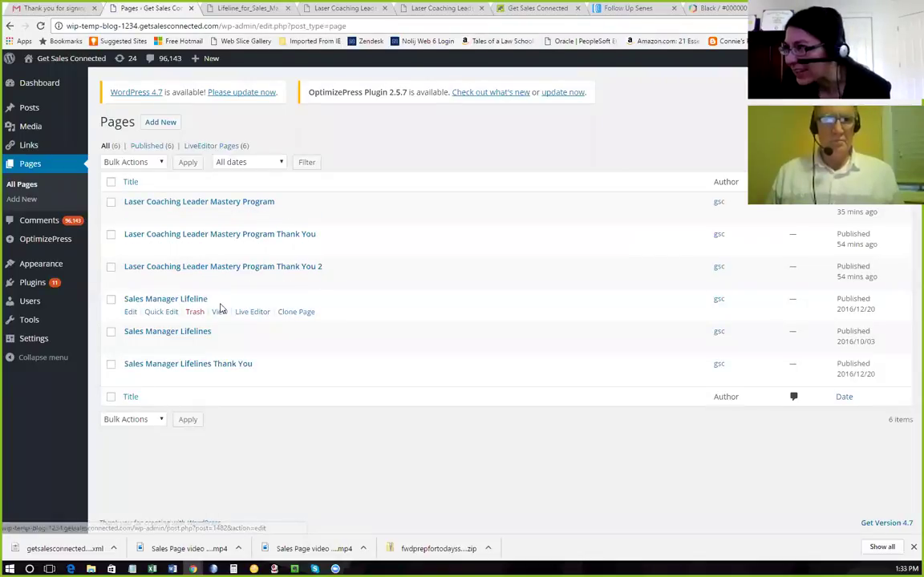
left_click(252, 313)
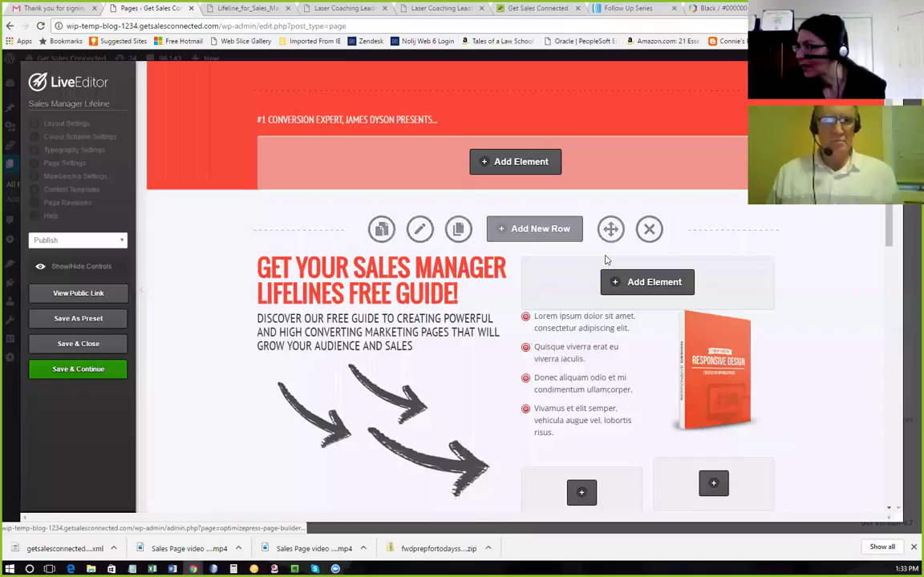
scroll(603, 259, "down", 3)
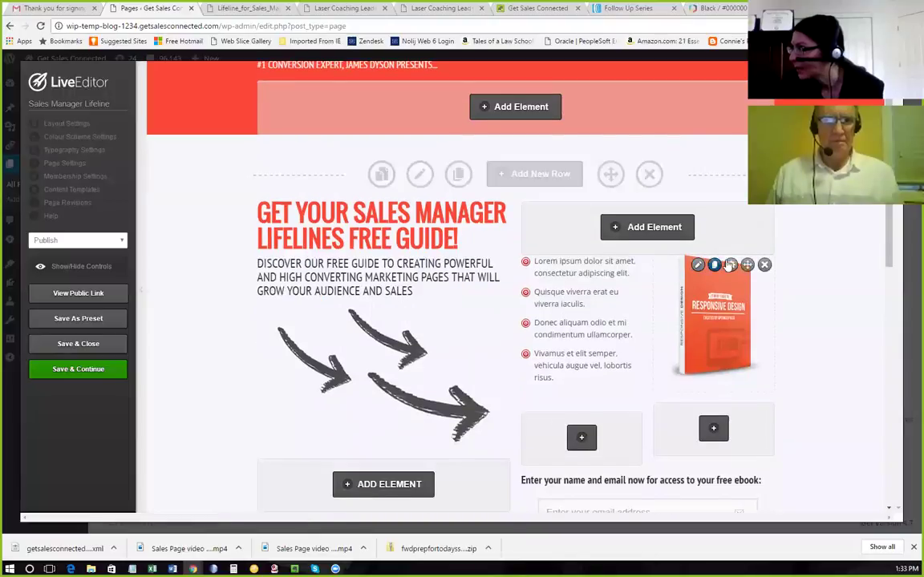
scroll(744, 282, "down", 4)
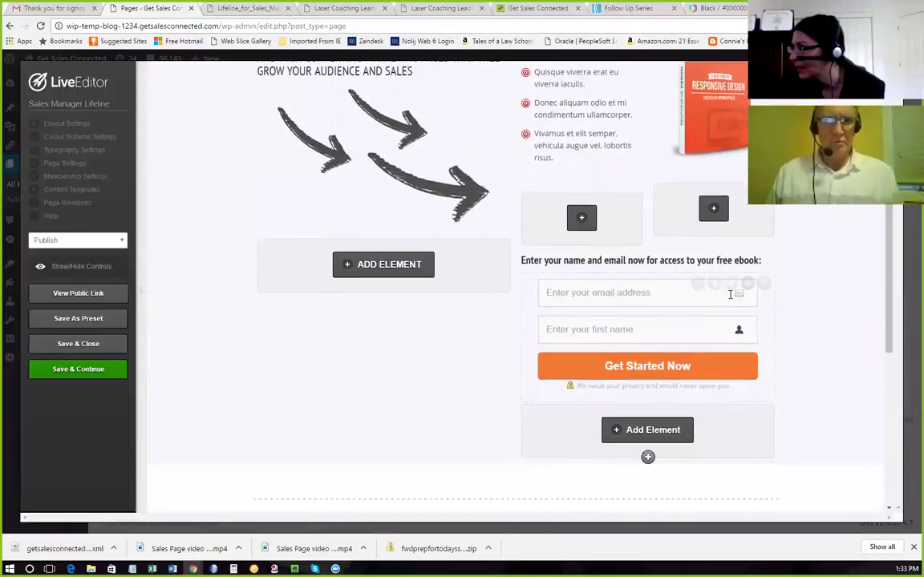
left_click(697, 286)
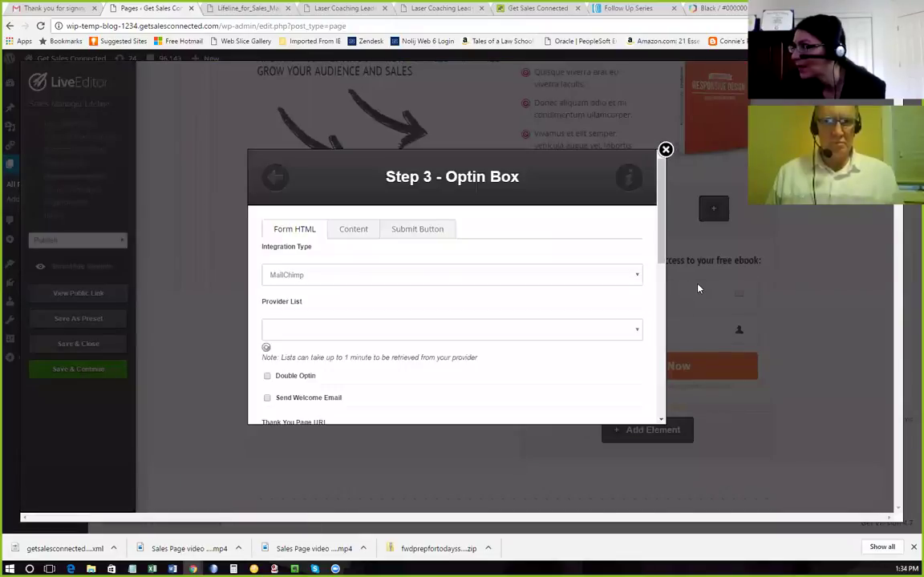
Switch the opt-in form's integration to AWeber with the Sales Manager Lifeline list.
left_click(435, 275)
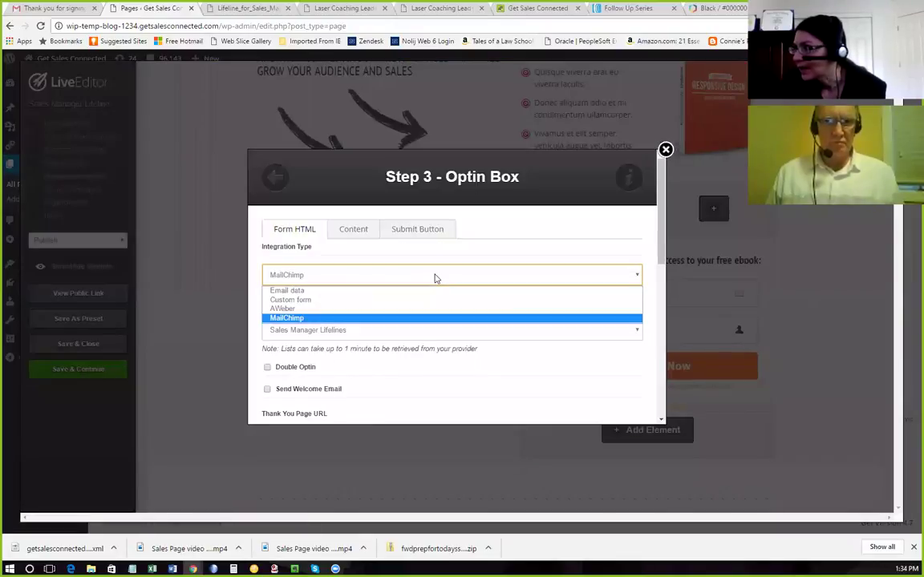
left_click(433, 308)
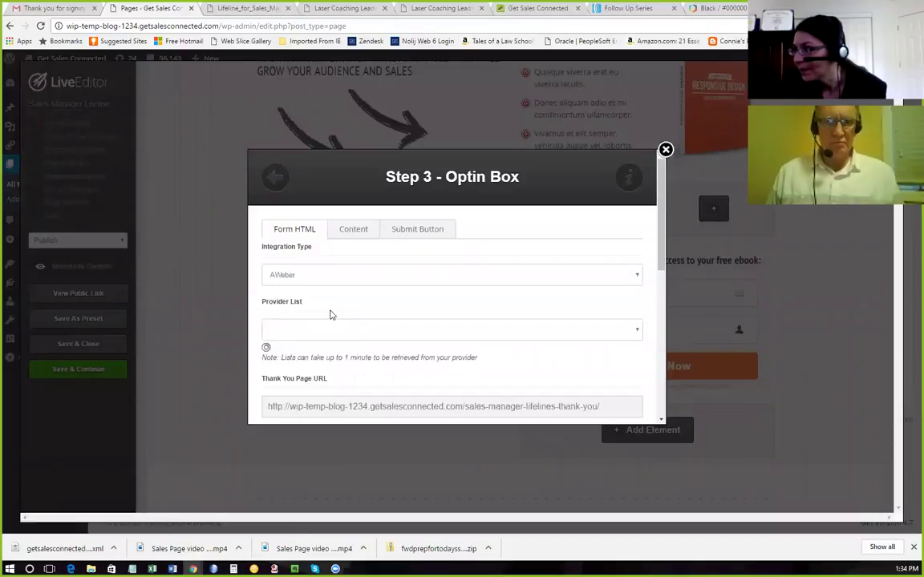
left_click(340, 330)
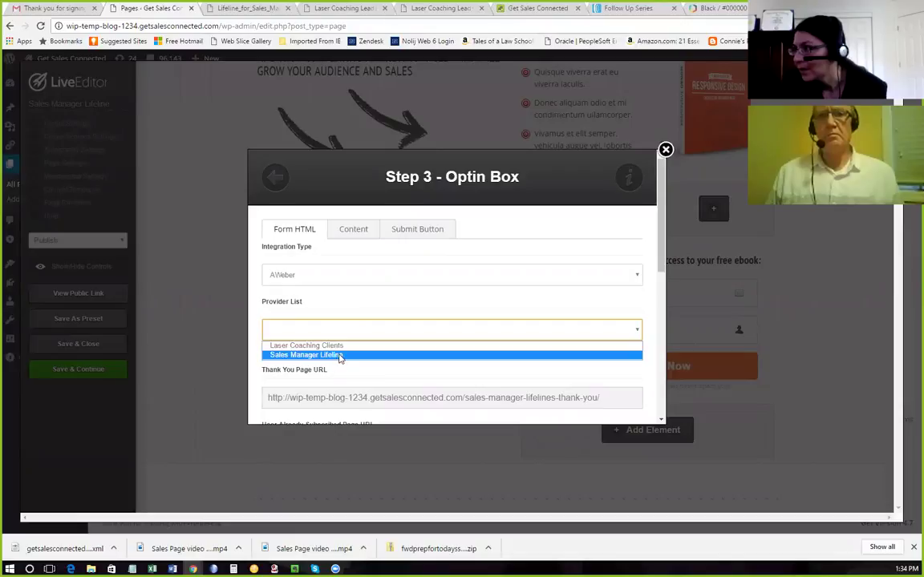
left_click(341, 355)
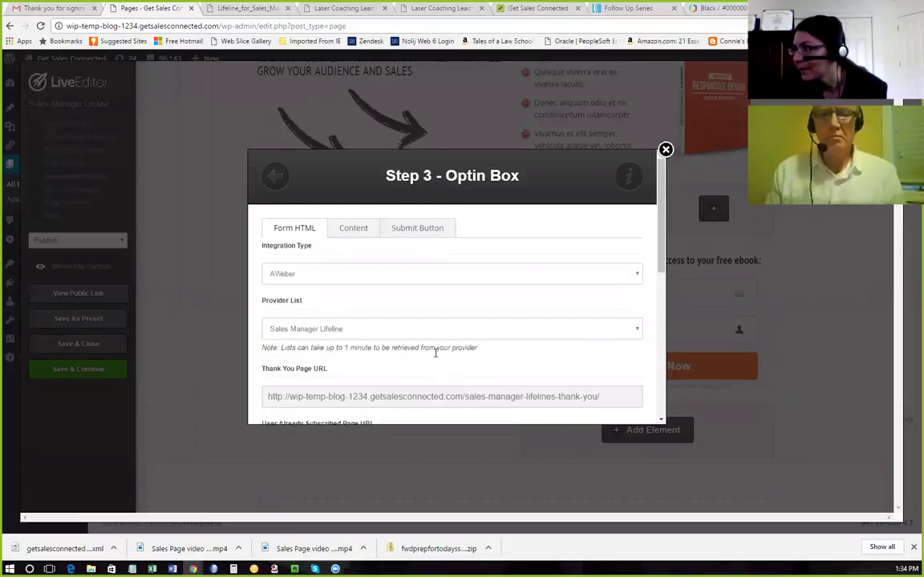
scroll(465, 344, "down", 2)
scroll(465, 344, "down", 3)
scroll(465, 344, "down", 2)
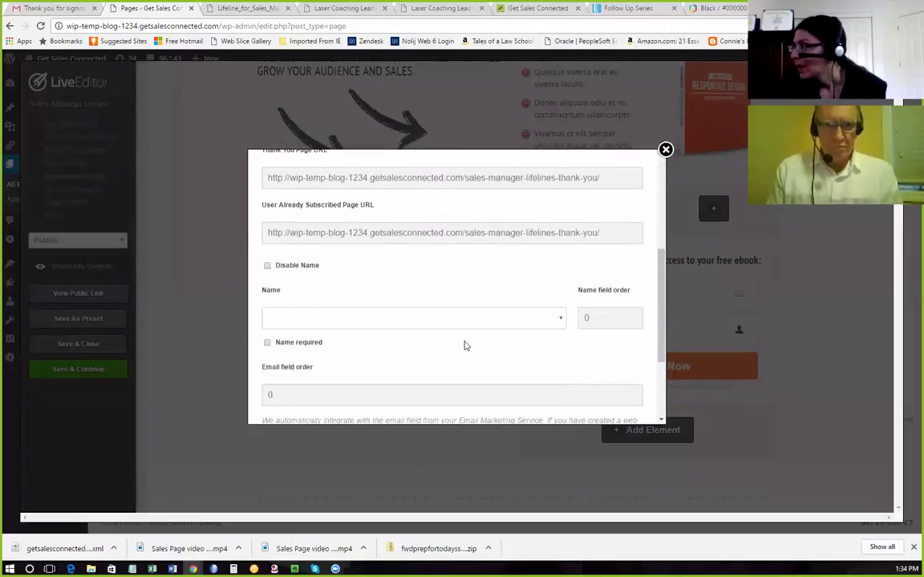
scroll(464, 346, "down", 2)
scroll(462, 342, "down", 1)
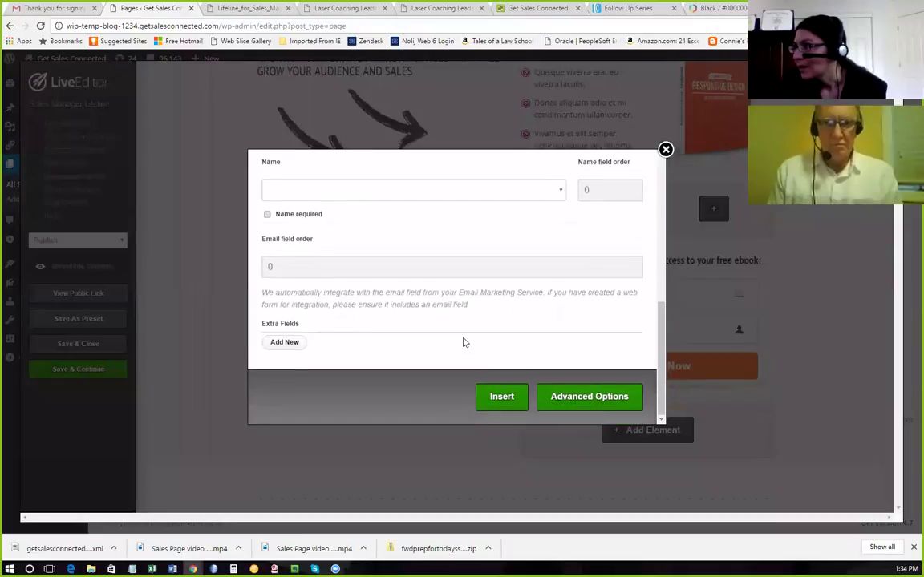
Map the form's Name field to 'name', insert the form, and save the page.
left_click(516, 397)
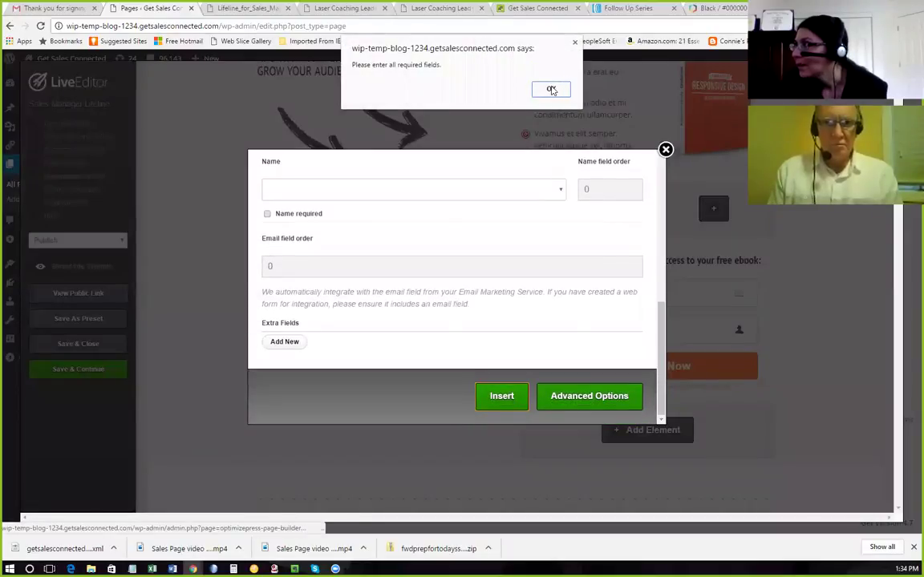
left_click(550, 88)
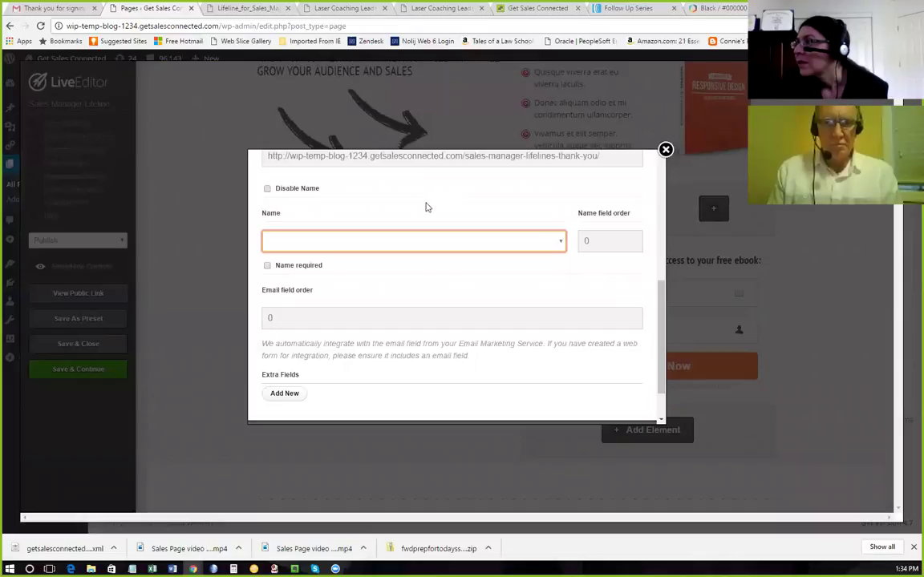
left_click(560, 242)
left_click(302, 259)
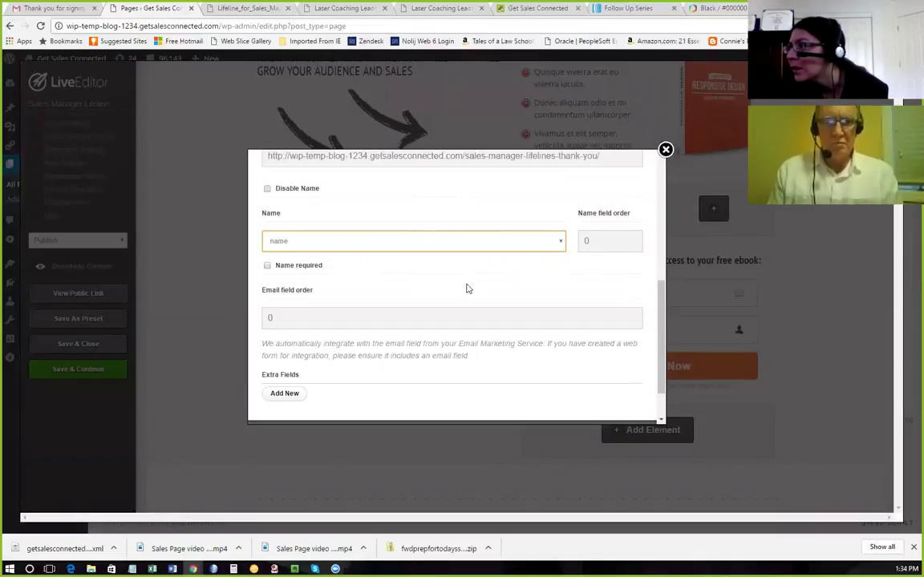
scroll(473, 306, "up", 5)
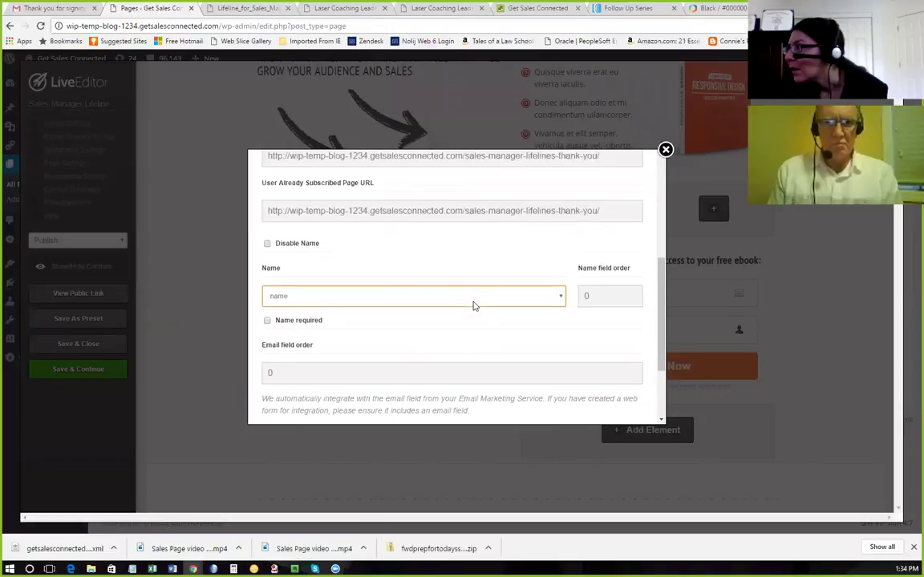
scroll(473, 305, "down", 3)
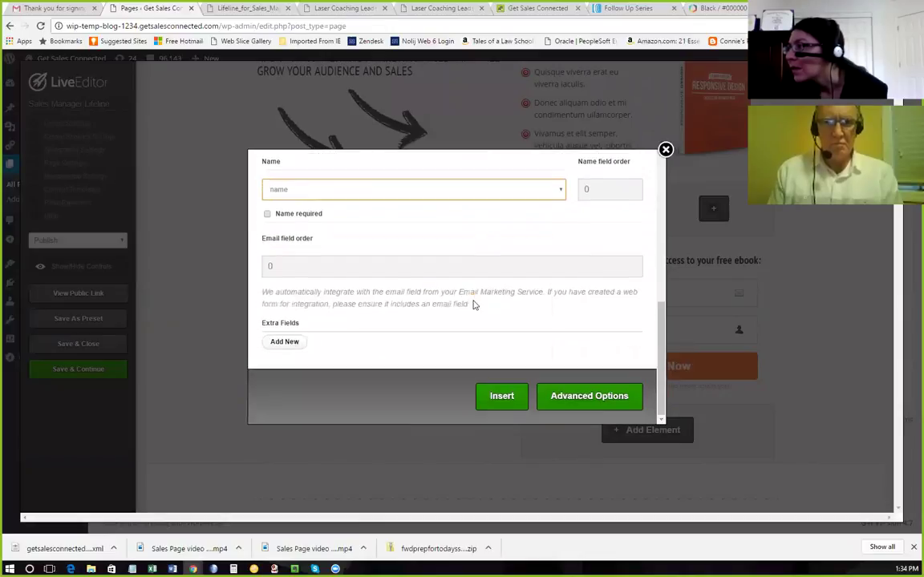
left_click(503, 406)
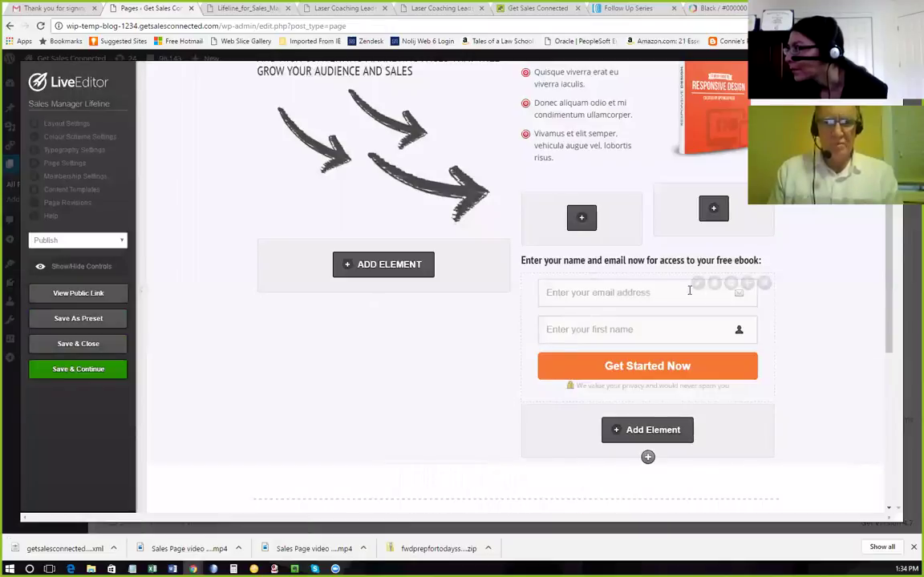
left_click(120, 371)
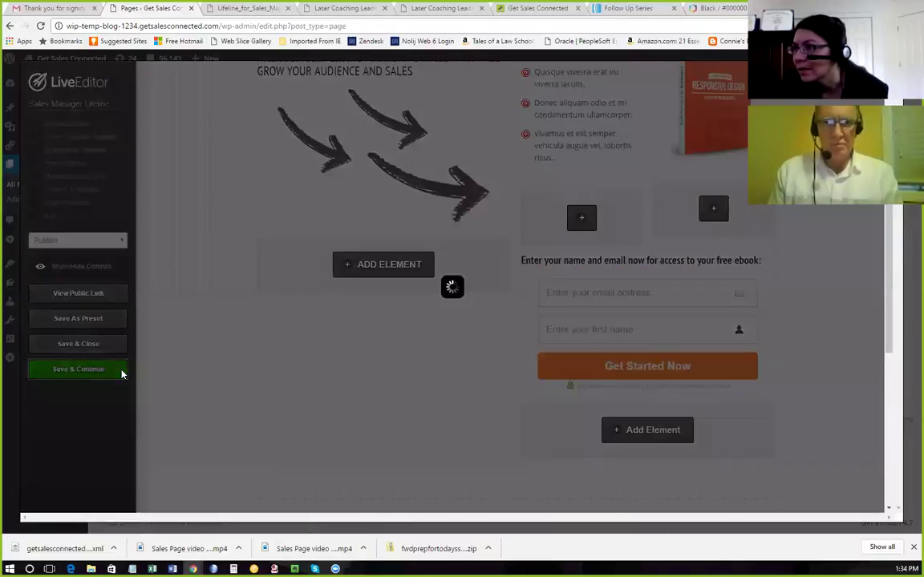
left_click(551, 109)
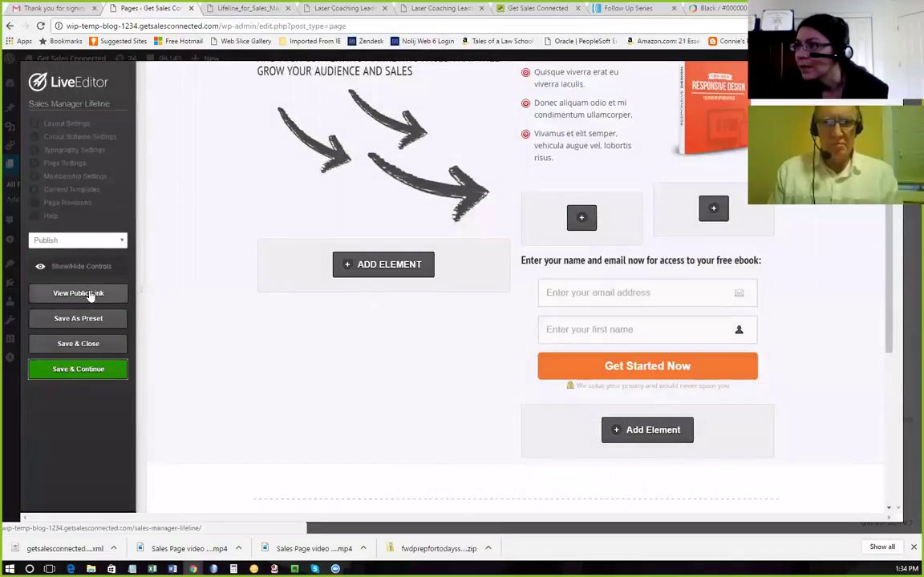
View the published Sales Manager Lifeline page, then go to the admin Pages list via the Dashboard.
left_click(91, 297)
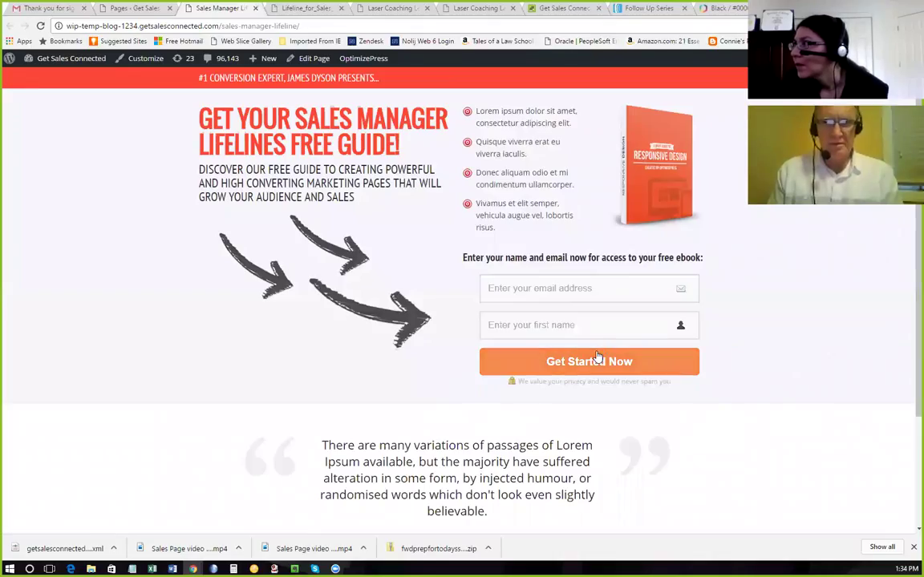
mouse_move(58, 60)
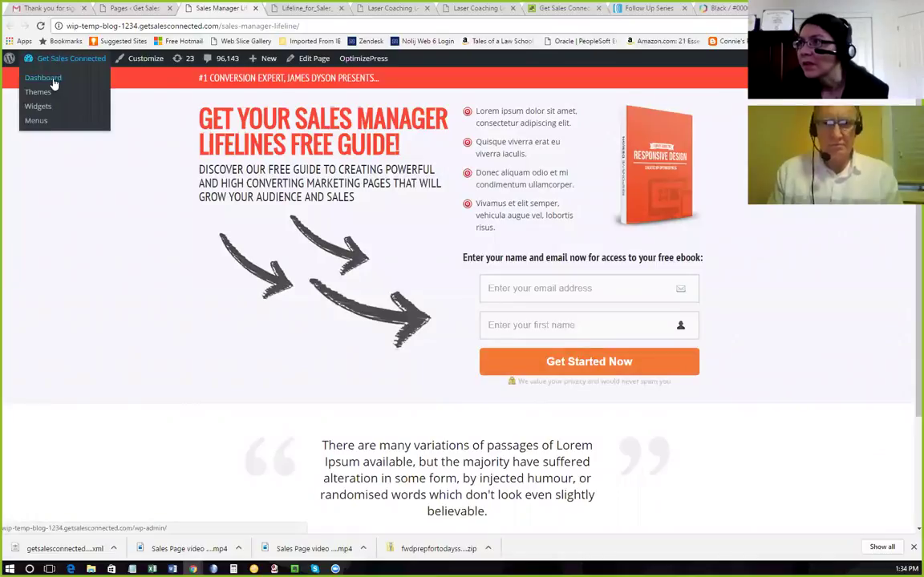
left_click(53, 82)
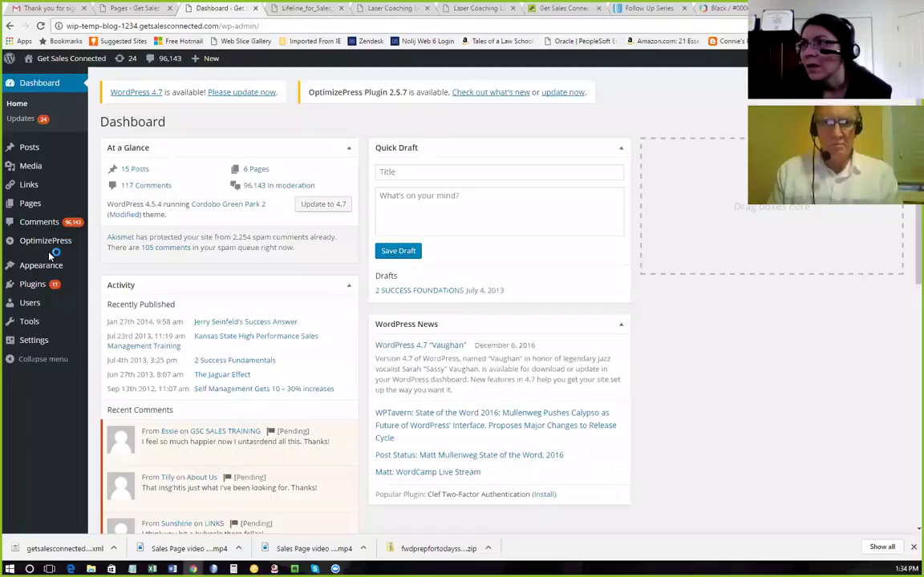
mouse_move(50, 248)
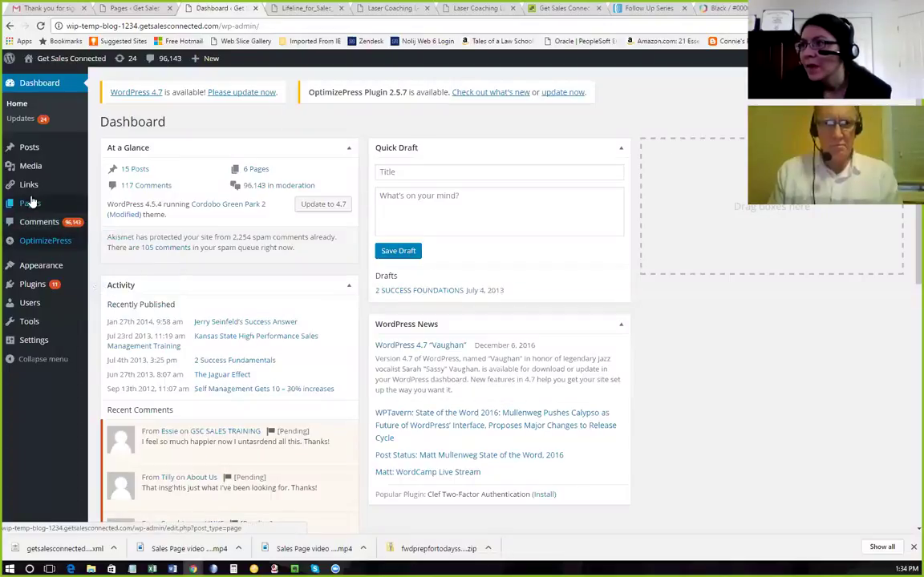
left_click(32, 204)
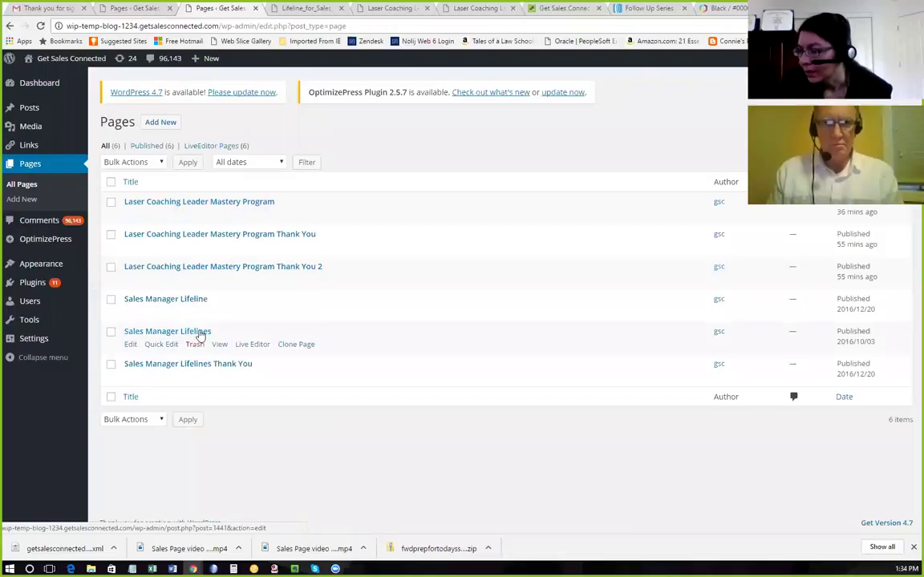
Open Sales Manager Lifelines in LiveEditor, check the headline element unchanged, and edit the download form element.
left_click(248, 346)
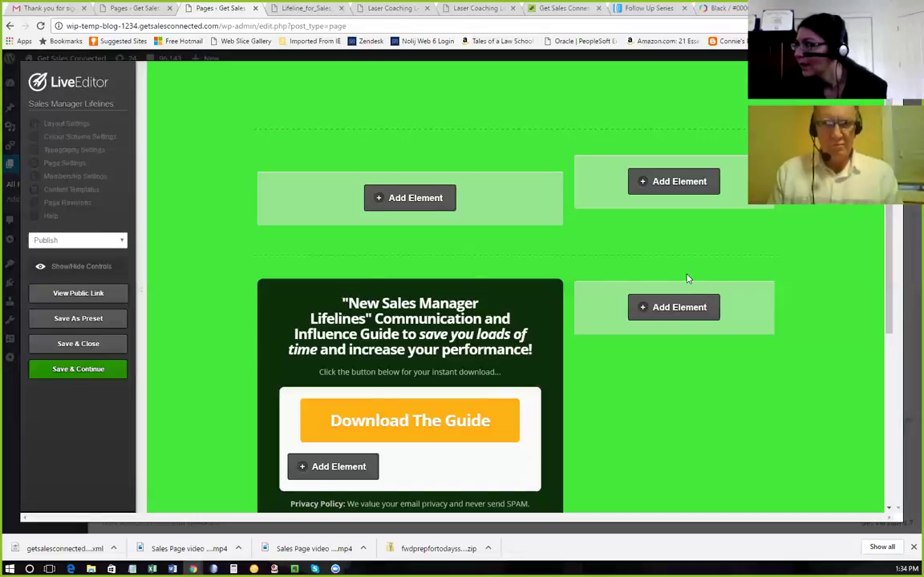
scroll(686, 277, "down", 3)
scroll(657, 258, "down", 1)
scroll(593, 240, "up", 1)
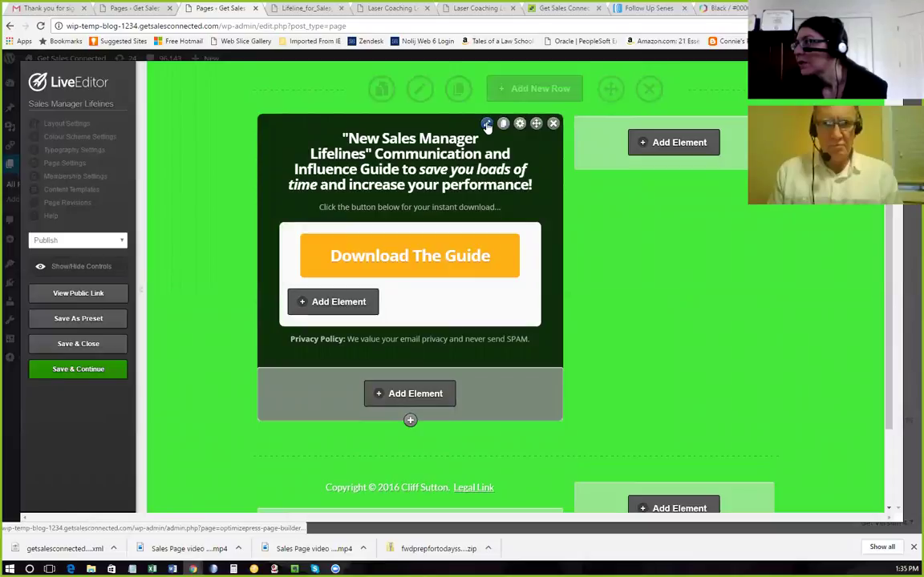
left_click(487, 125)
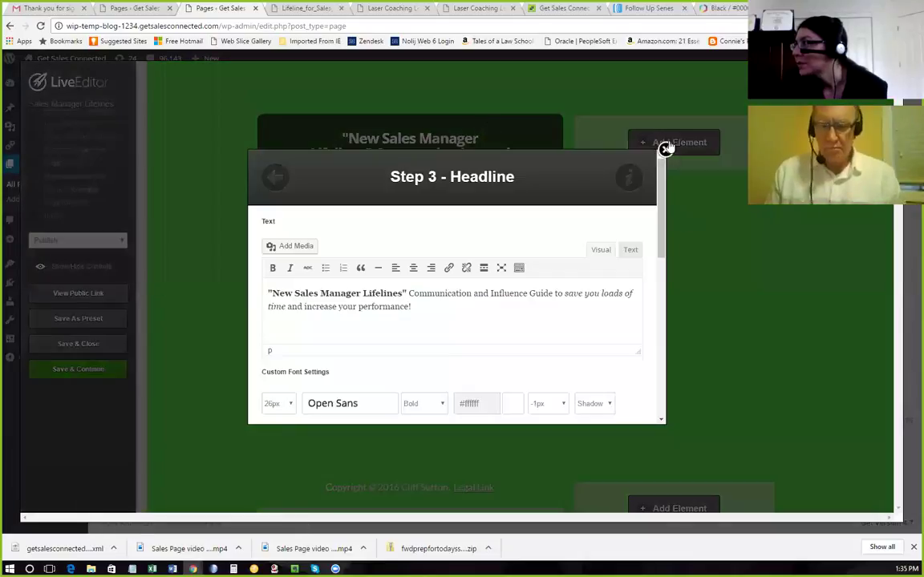
left_click(664, 150)
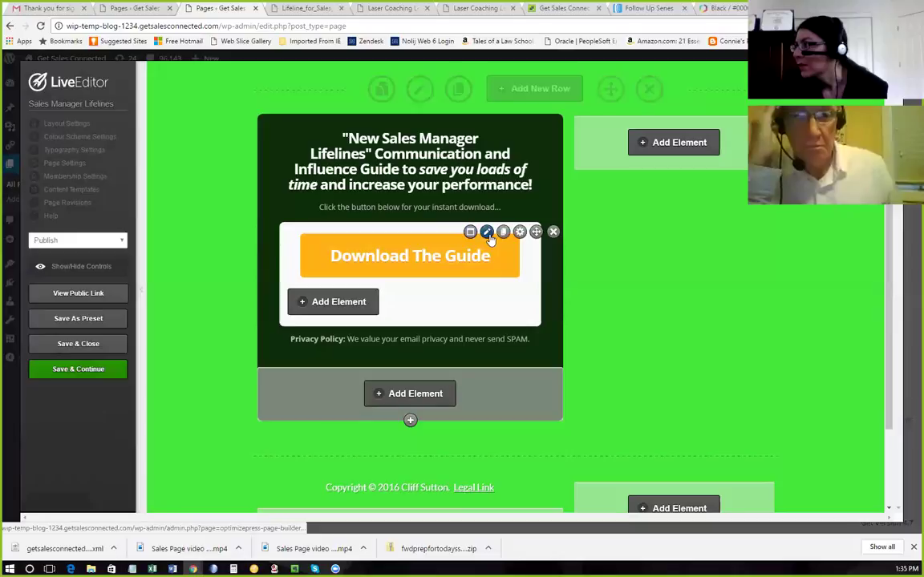
left_click(487, 232)
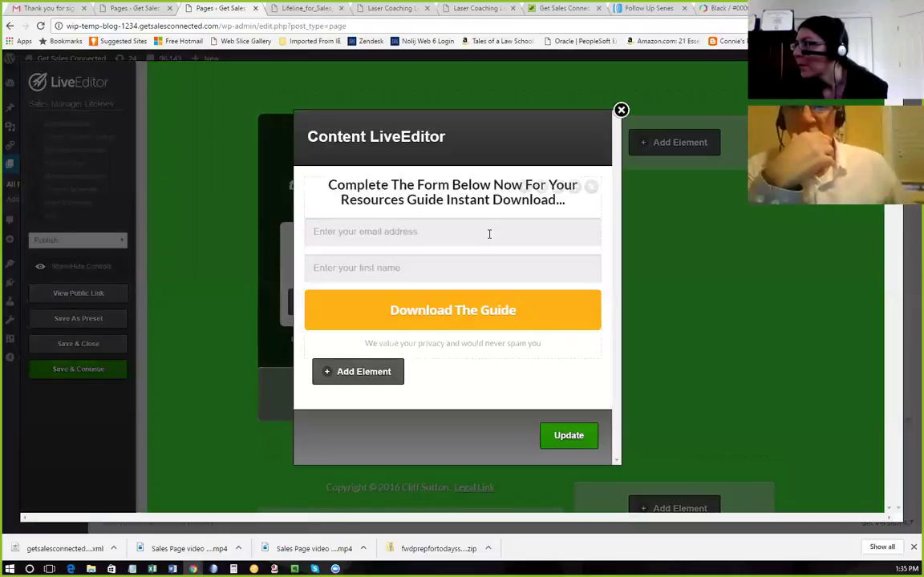
Set the opt-in box integration to AWeber using the Sales Manager Lifeline list.
left_click(526, 188)
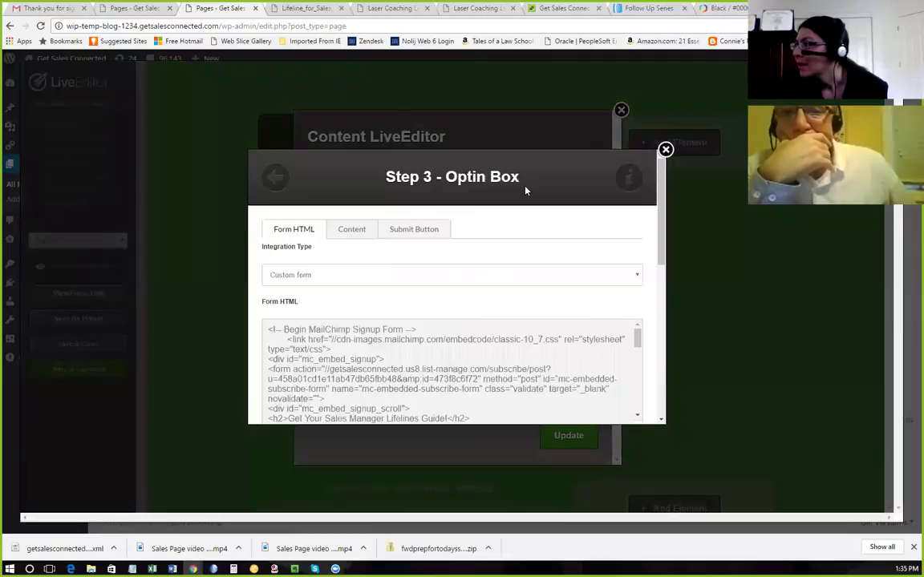
left_click(349, 281)
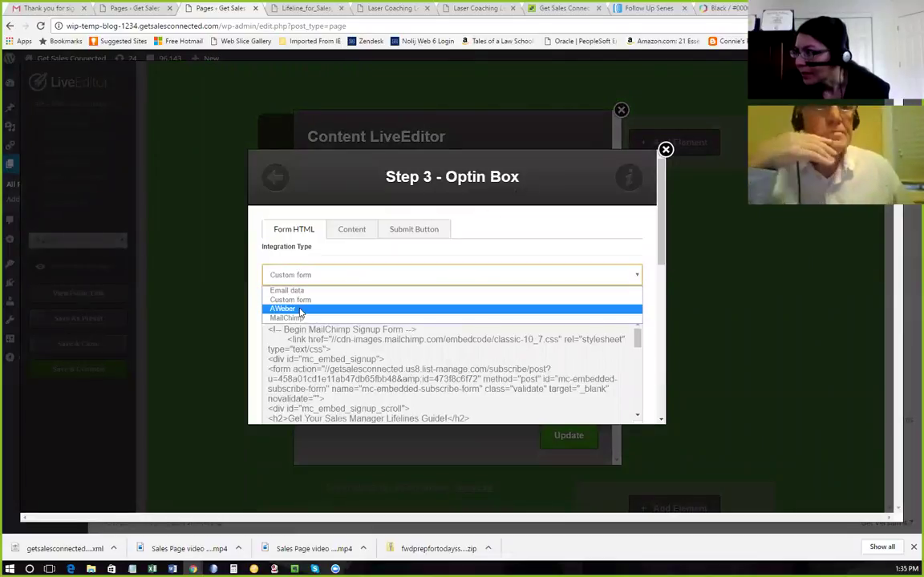
left_click(298, 309)
left_click(363, 330)
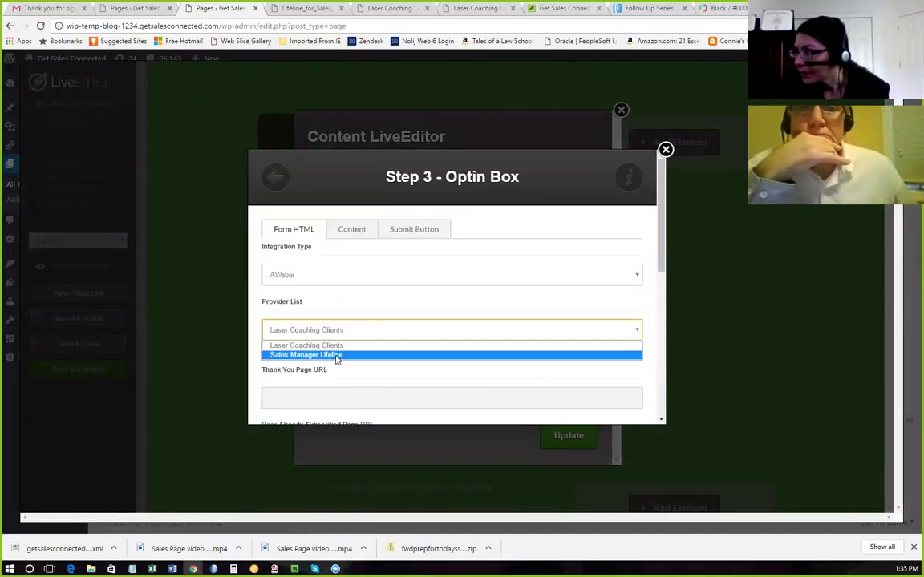
left_click(335, 355)
scroll(384, 358, "down", 1)
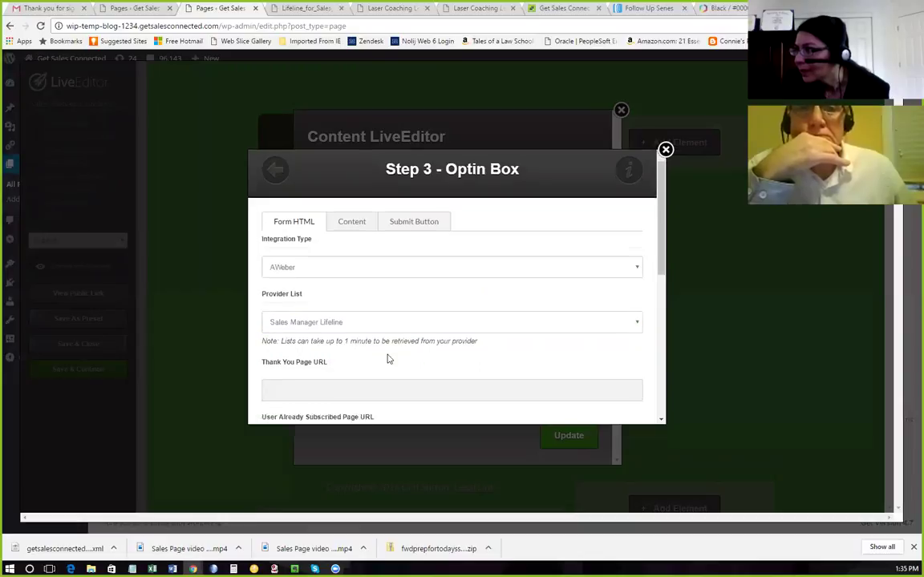
scroll(388, 353, "down", 1)
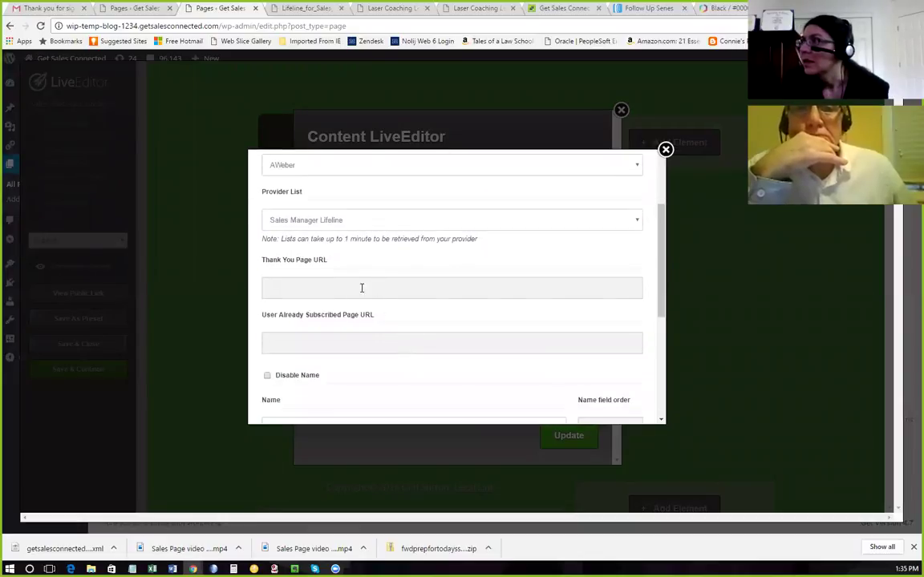
Use the Lifeline_for_Sales_Managers.pdf link as both the thank-you and already-subscribed URLs.
left_click(303, 9)
left_click_drag(417, 25, 55, 17)
key("ctrl+c")
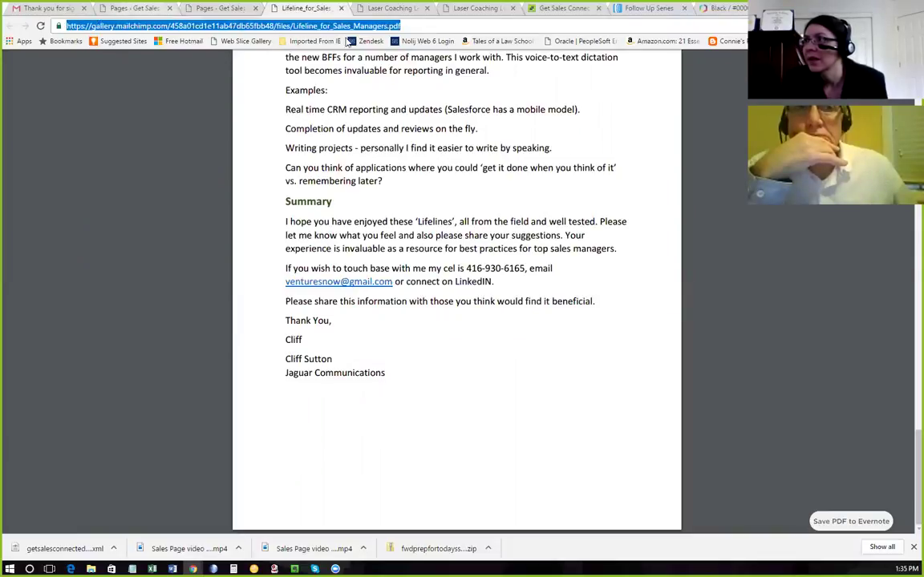
left_click(206, 8)
left_click(295, 286)
key("ctrl+v")
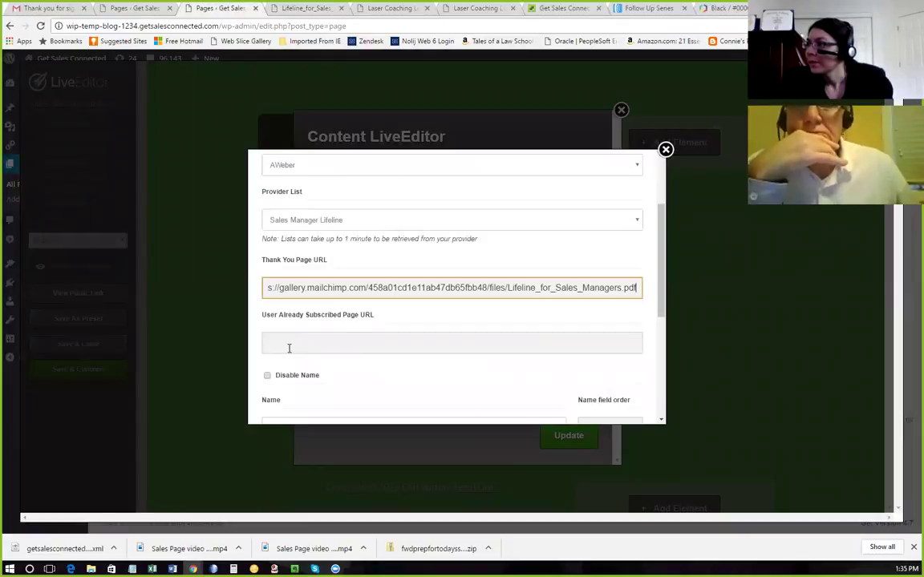
left_click(290, 345)
key("ctrl+v")
Map the Name field to 'name' and insert the opt-in form into the content box.
scroll(345, 345, "down", 1)
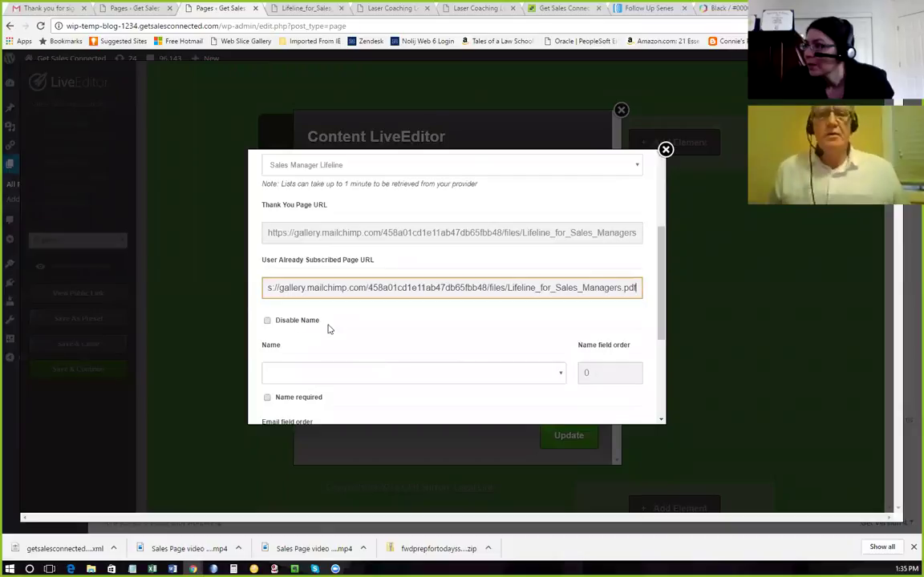
scroll(337, 328, "down", 1)
left_click(520, 321)
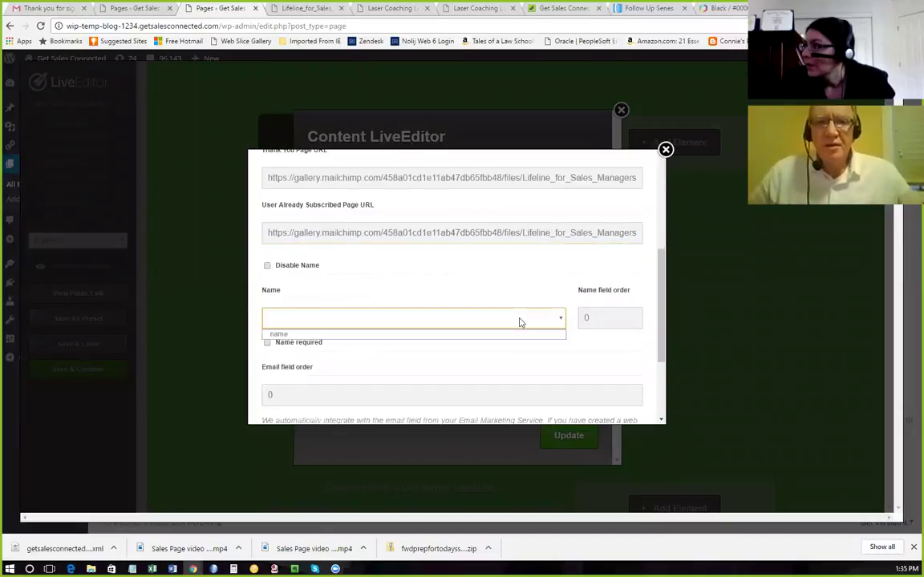
left_click(321, 335)
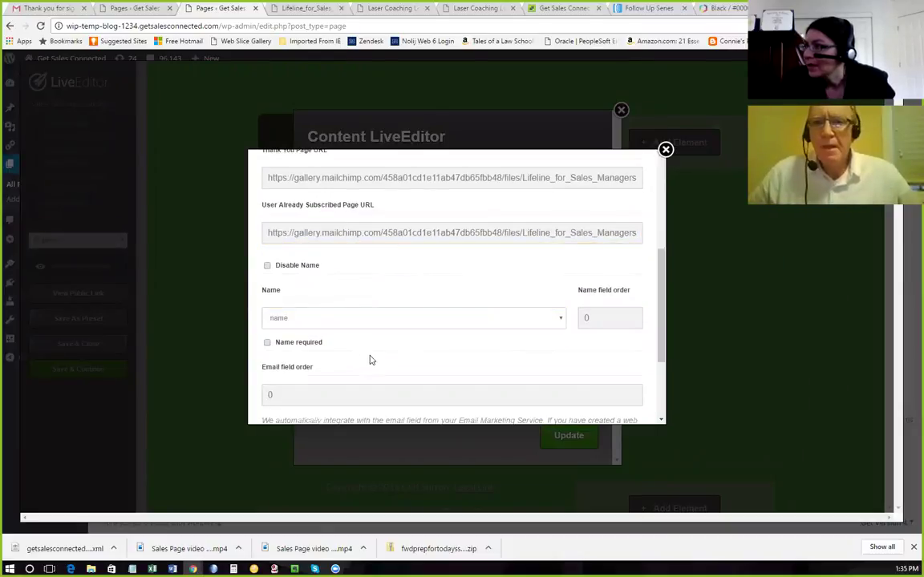
scroll(370, 360, "down", 3)
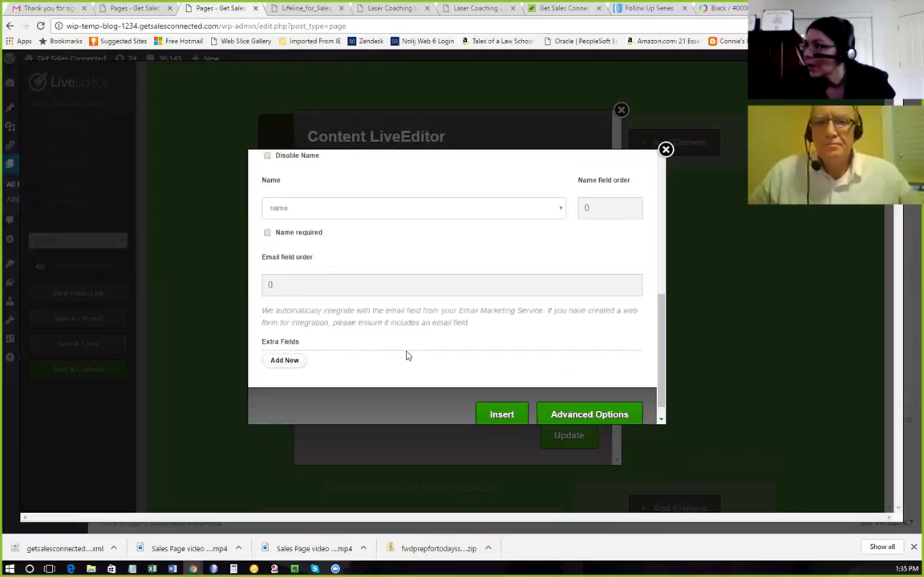
left_click(502, 415)
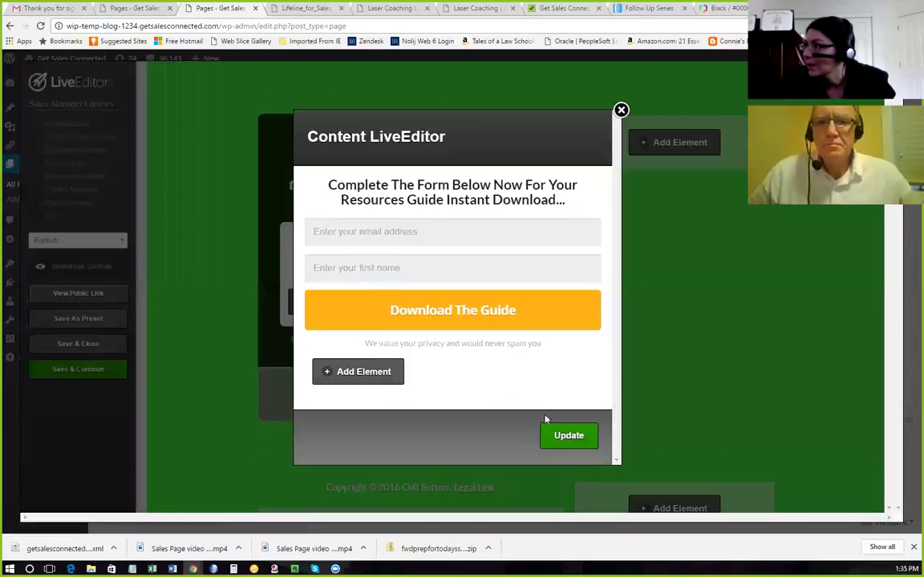
left_click(571, 436)
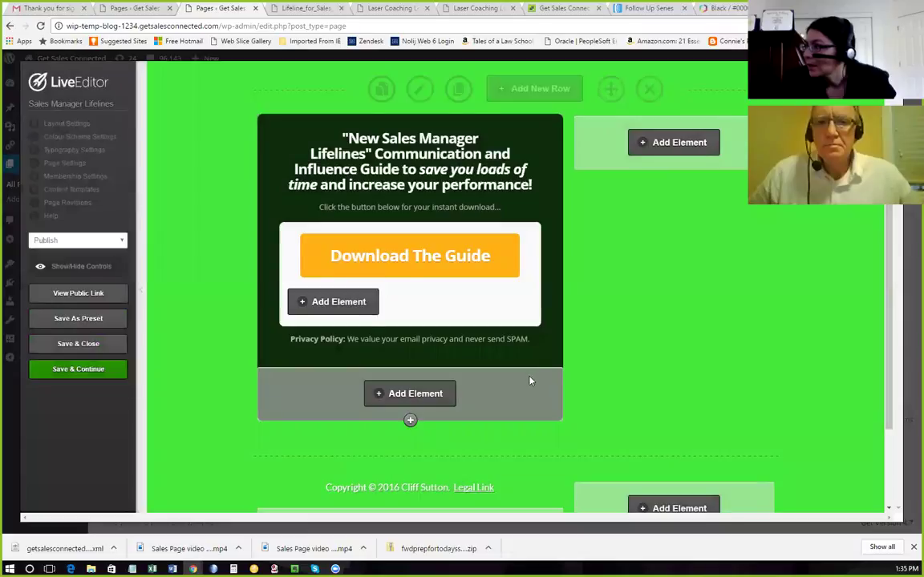
Edit the footer copyright text block so 2016 reads 2017, insert it, and save the page.
scroll(529, 381, "down", 1)
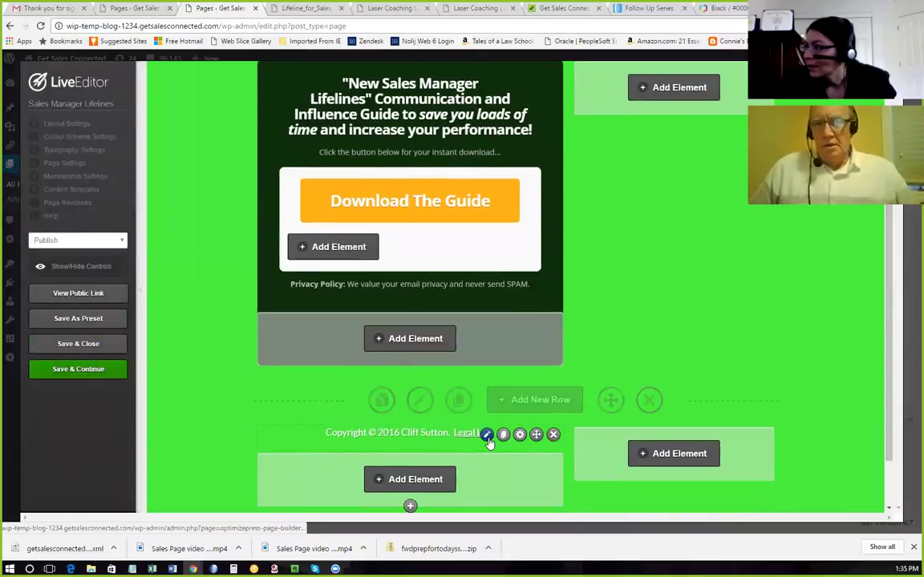
left_click(487, 435)
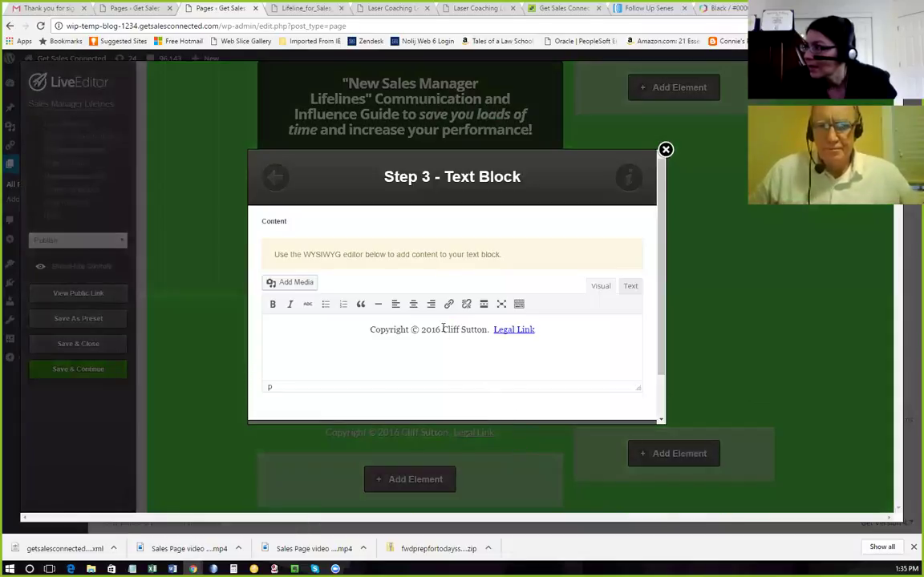
left_click(444, 329)
key("BackSpace")
type("7")
scroll(511, 387, "down", 1)
left_click(497, 400)
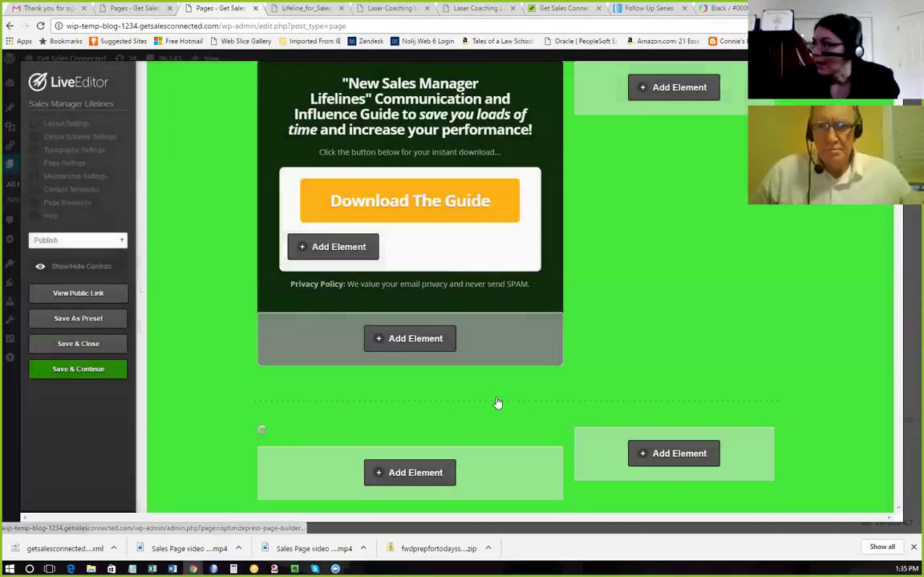
left_click(81, 371)
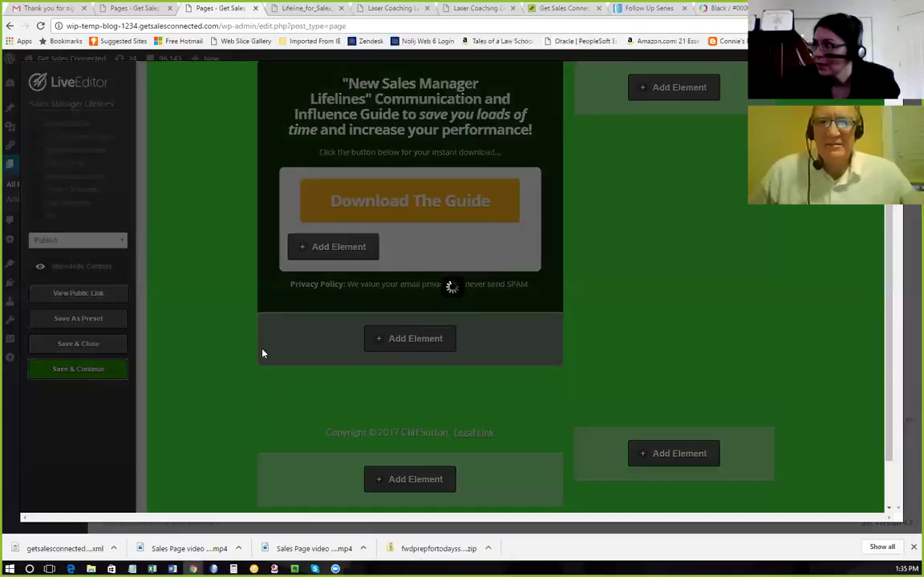
left_click(550, 90)
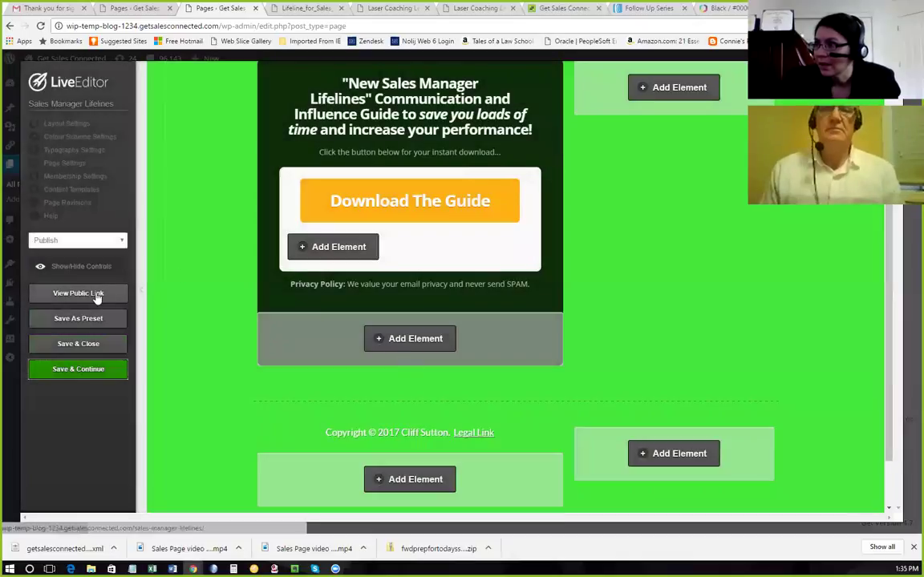
On the live page, submit the Download The Guide form with a test email and first name to reach the PDF.
left_click(97, 292)
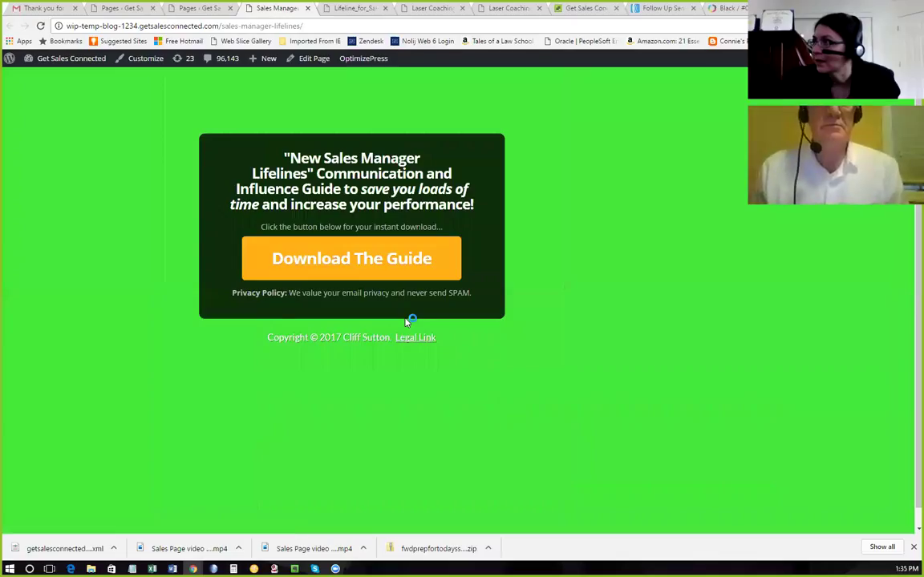
left_click(409, 267)
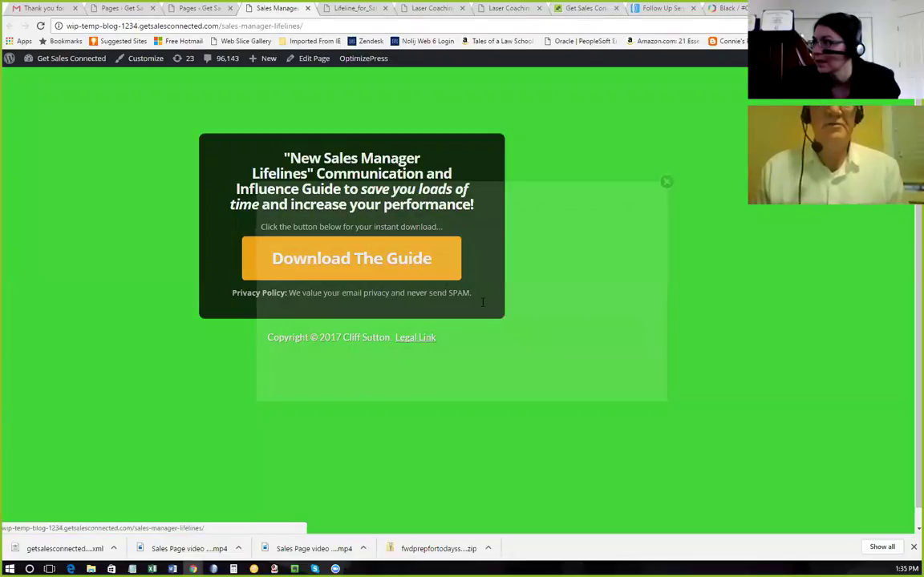
left_click(397, 260)
type("Gin")
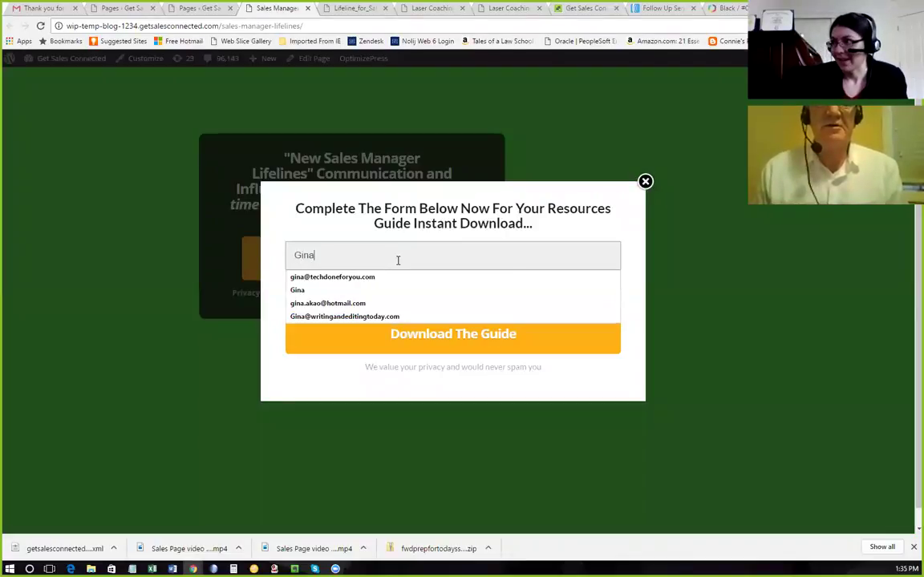
type("a")
left_click(391, 277)
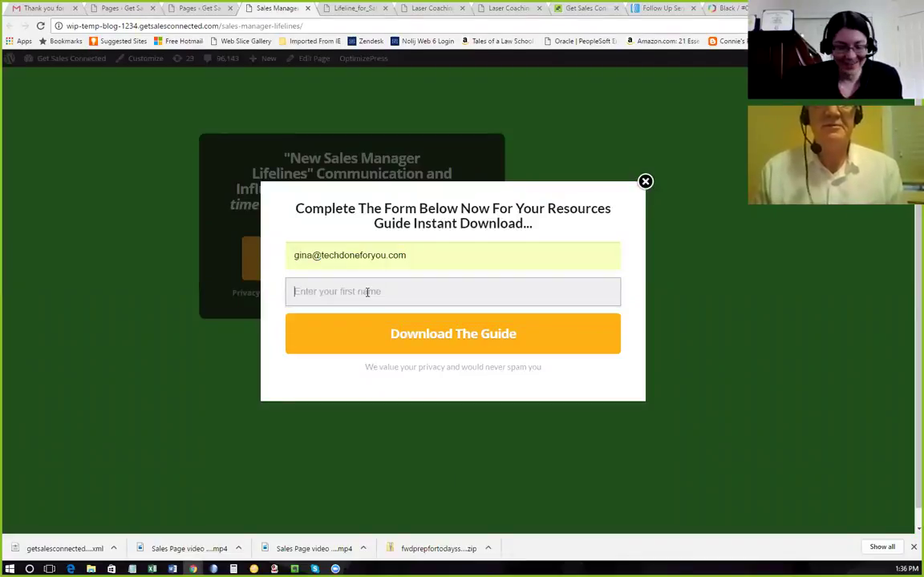
left_click(367, 292)
type("Gina")
left_click(317, 314)
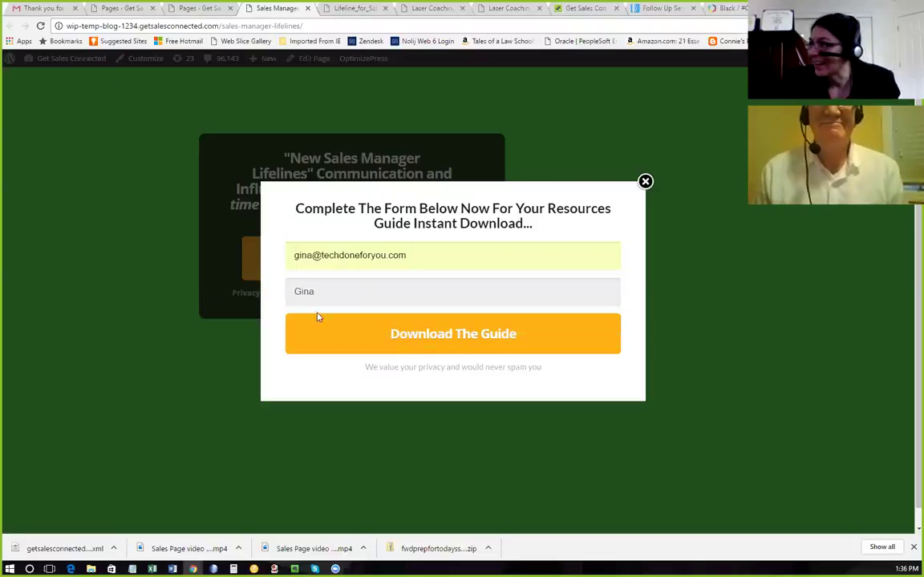
left_click(497, 344)
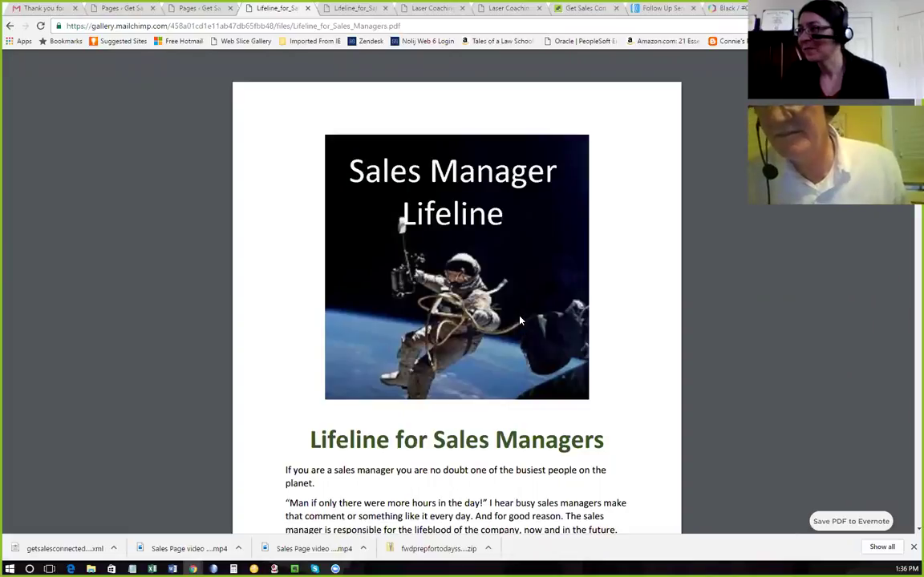
scroll(517, 319, "down", 3)
scroll(516, 320, "up", 3)
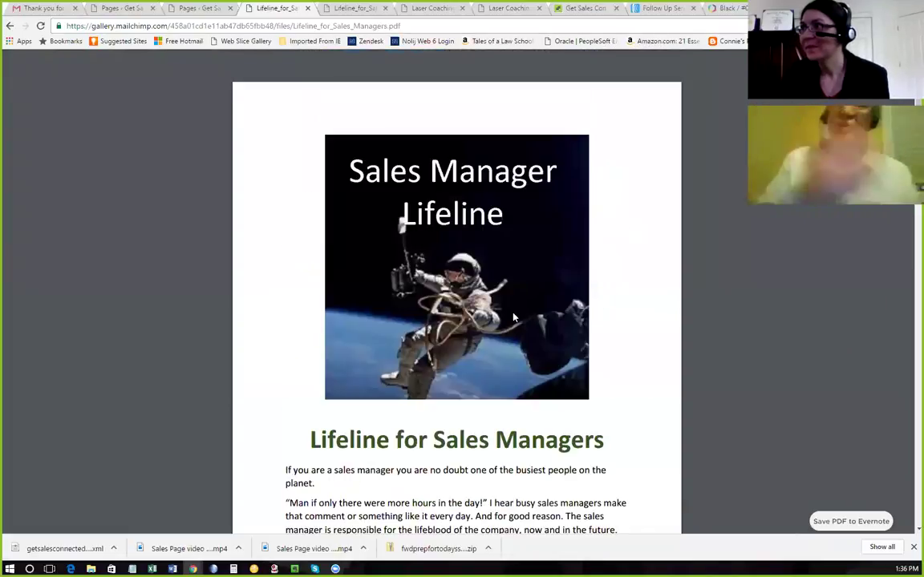
left_click(44, 8)
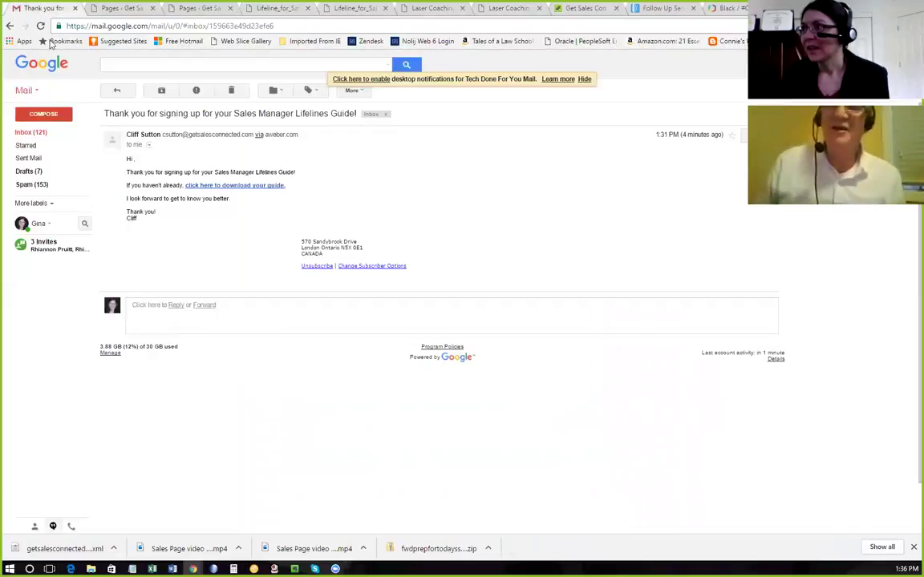
Reload the Gmail inbox, follow the Confirm your subscription email's link, then return to AWeber's Follow Up Series tab.
left_click(32, 133)
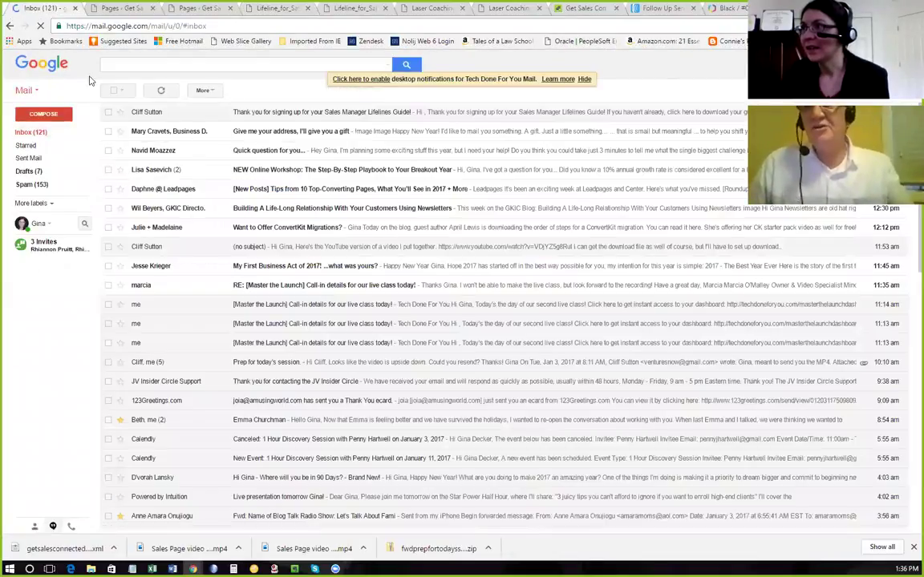
left_click(41, 25)
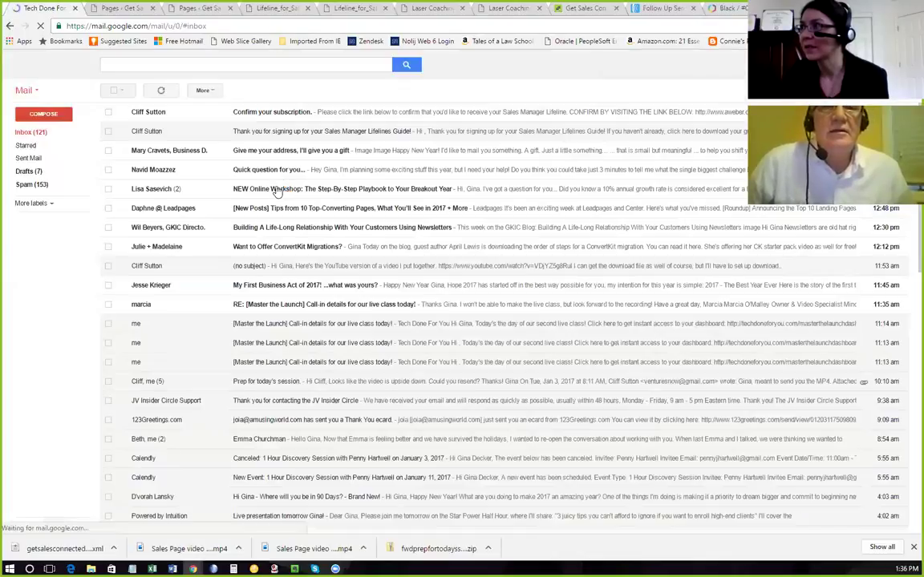
left_click(266, 115)
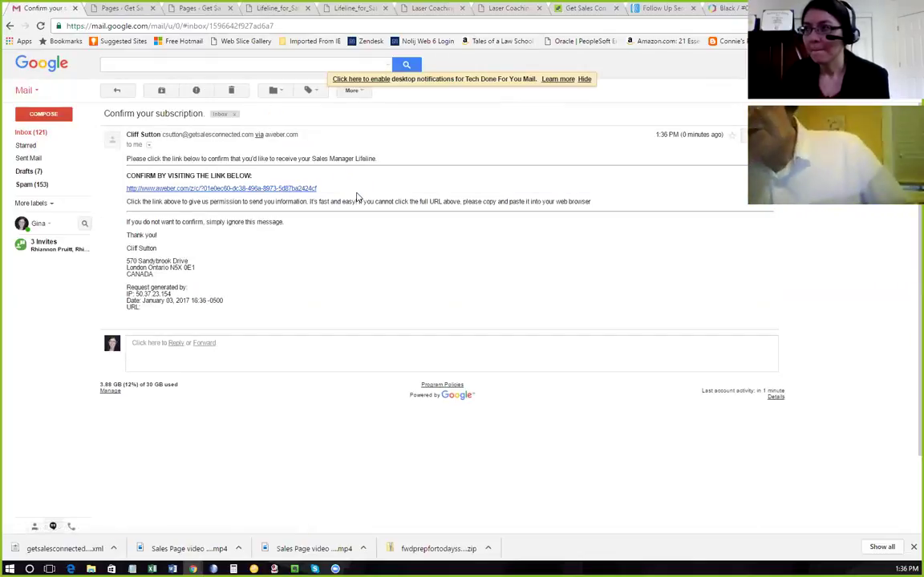
left_click(277, 190)
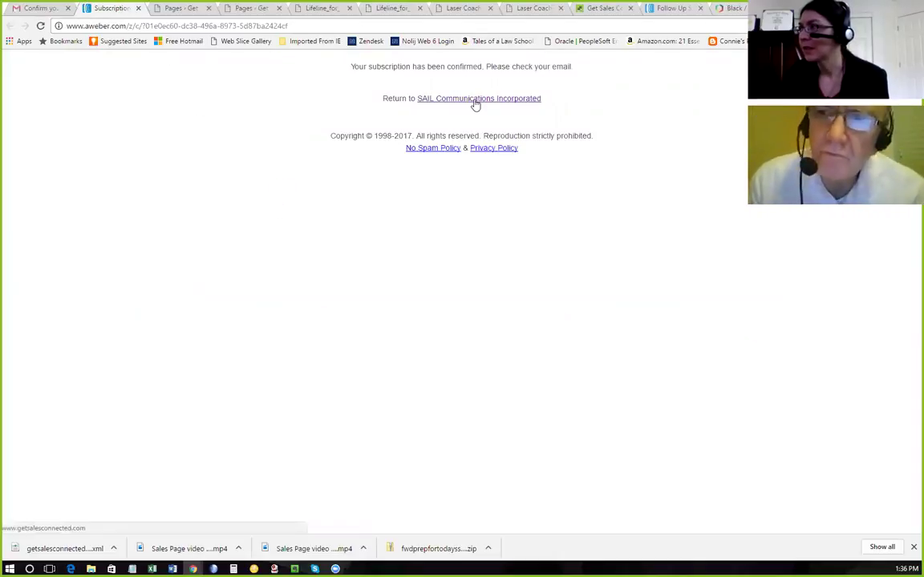
left_click(138, 8)
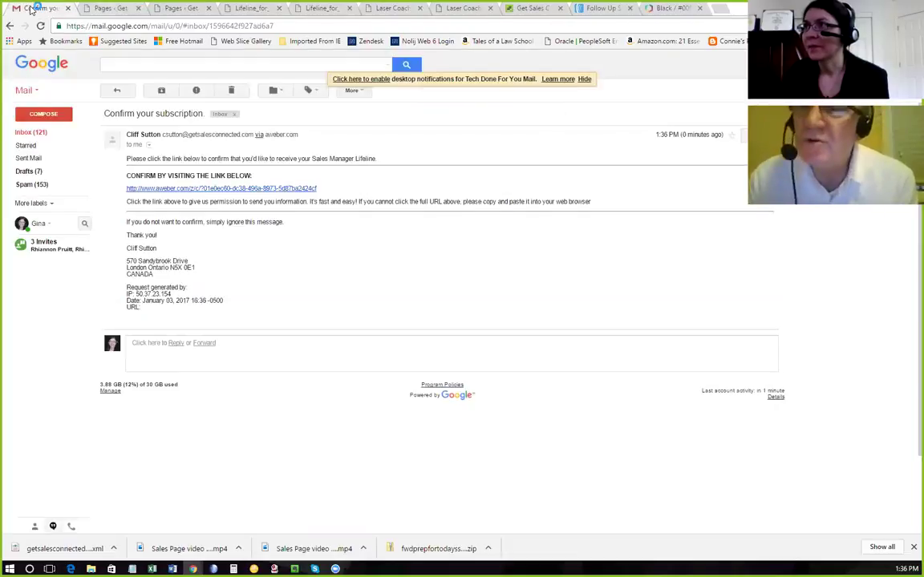
left_click(32, 132)
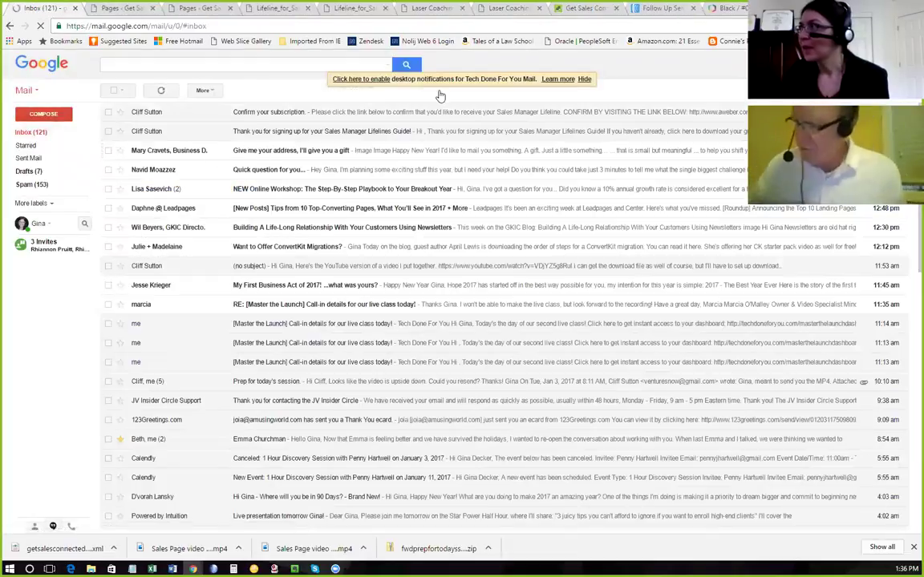
left_click(664, 8)
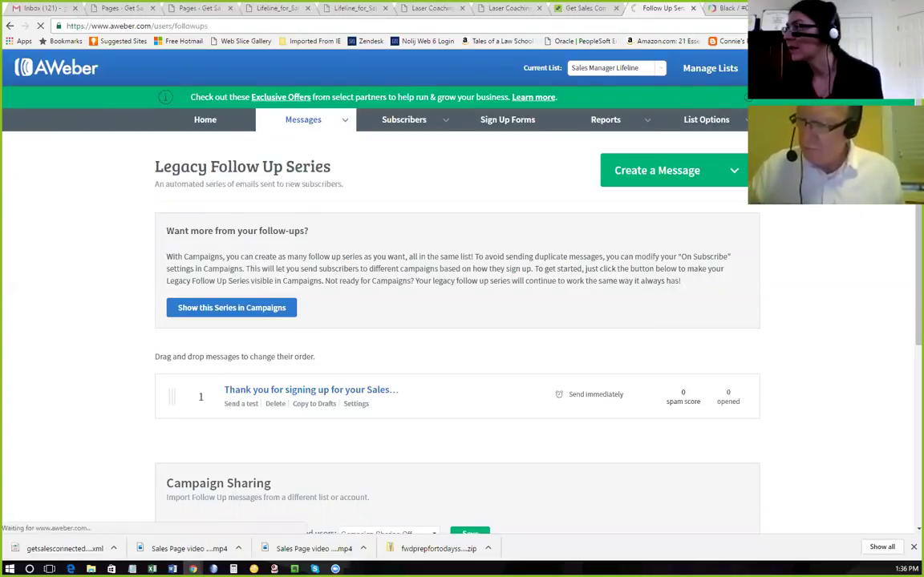
Log out of AWeber, then navigate through Pricing and the site menu to the Features page.
left_click(866, 185)
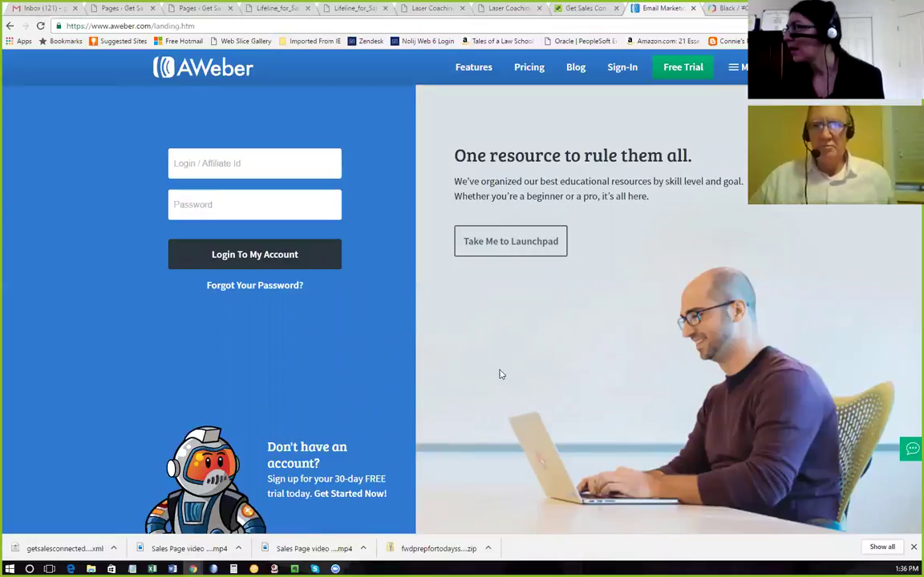
left_click(513, 70)
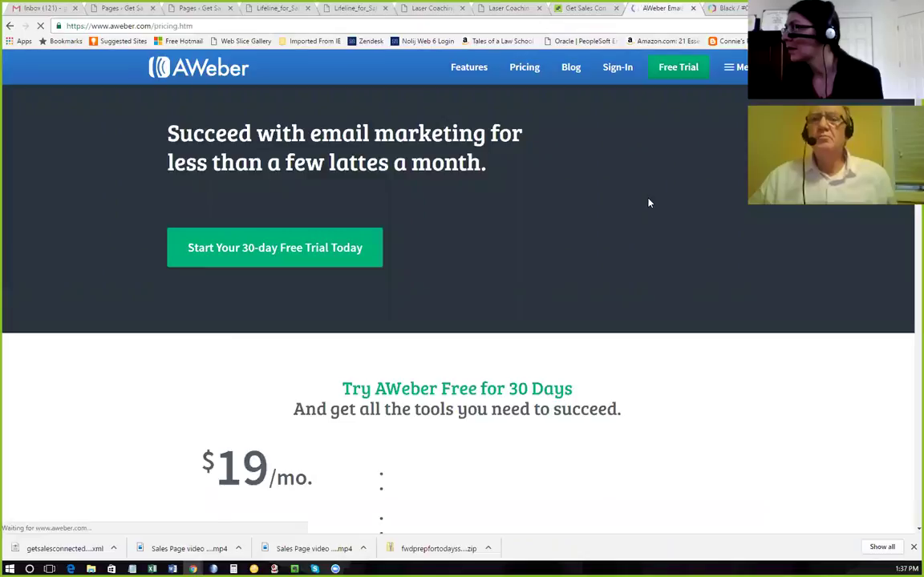
scroll(649, 203, "down", 3)
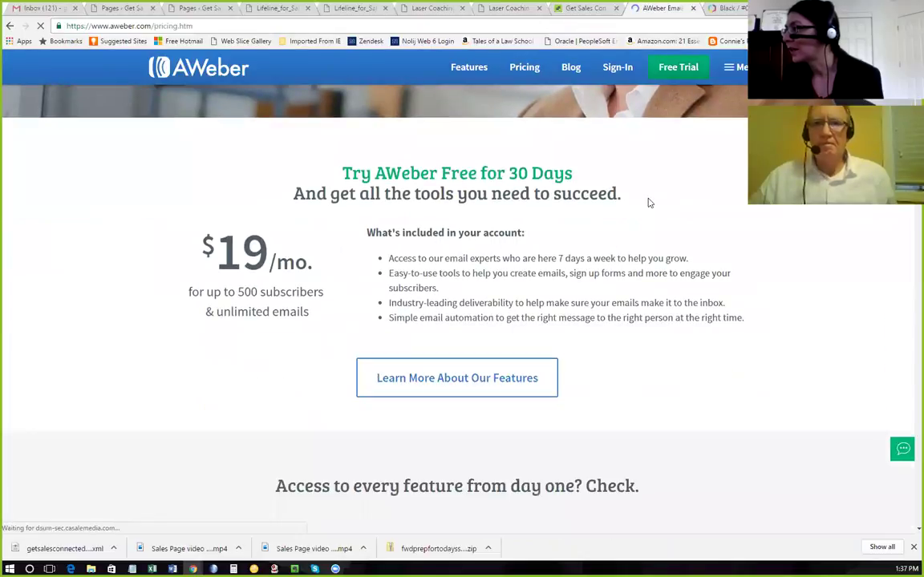
scroll(650, 203, "up", 3)
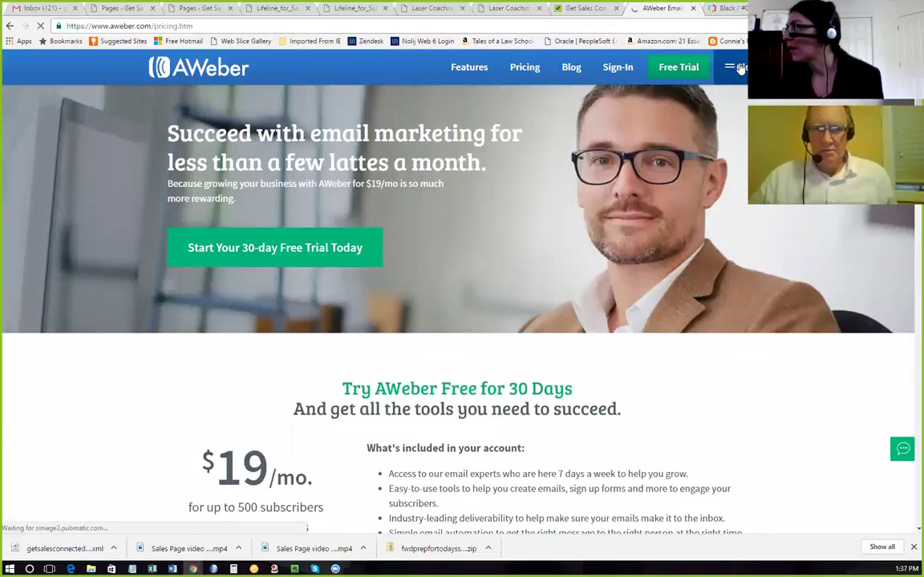
left_click(739, 67)
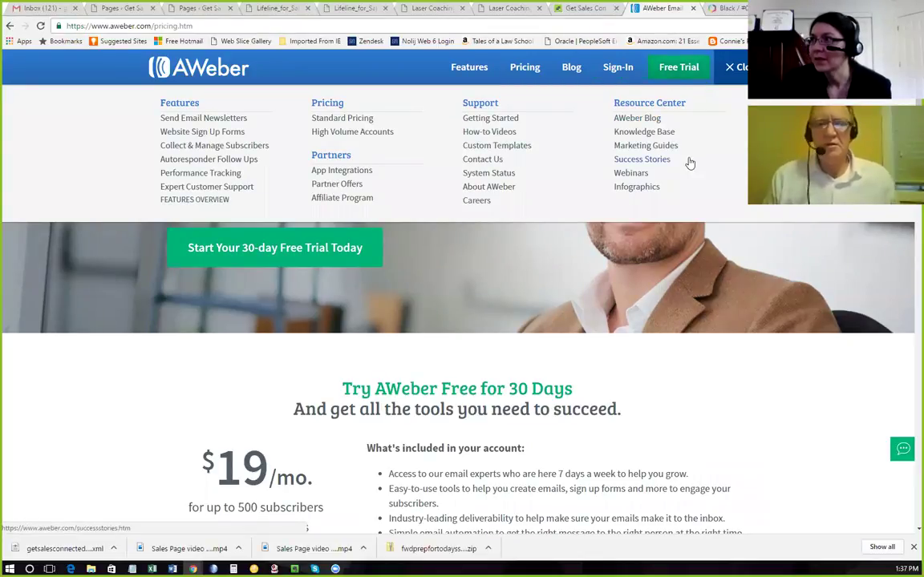
left_click(472, 70)
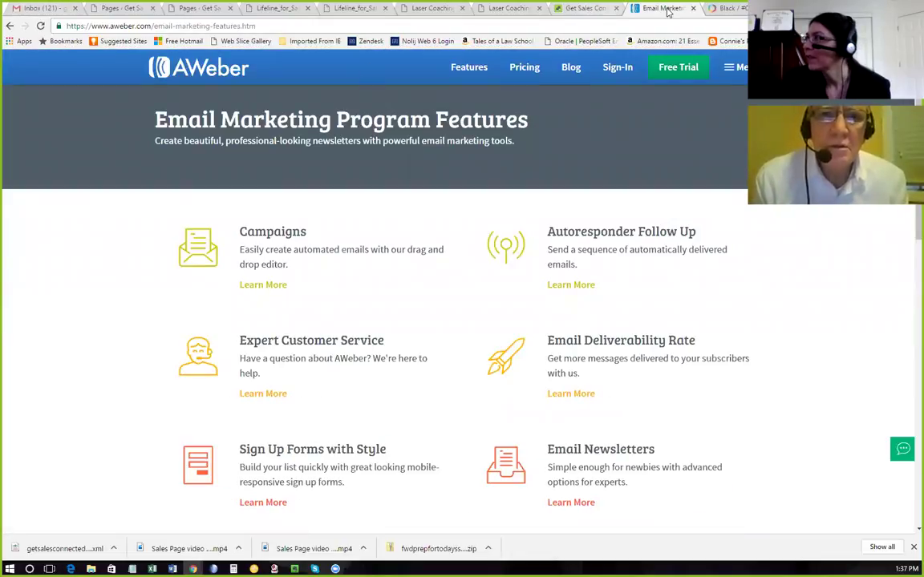
Save and close the LiveEditor page, then load the live Get Sales Connected home page.
left_click(112, 10)
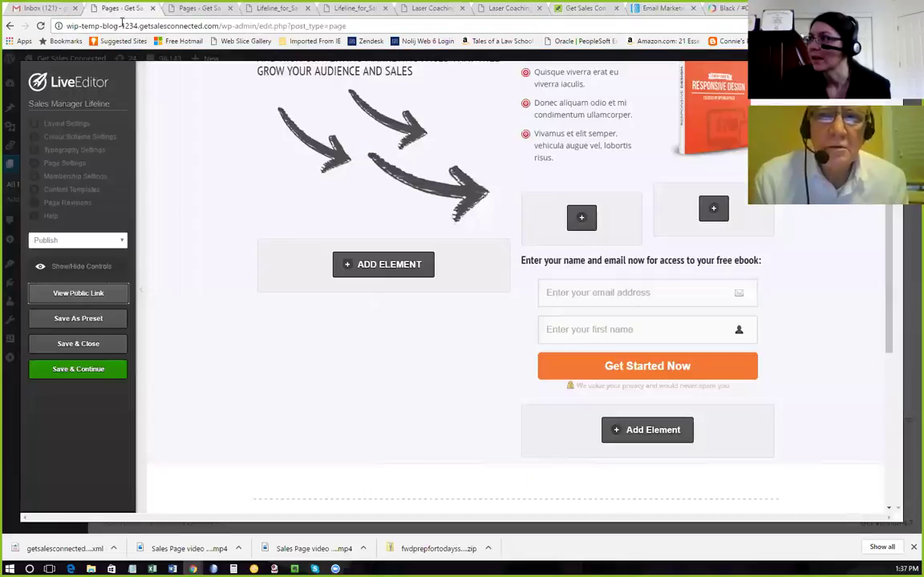
left_click(80, 344)
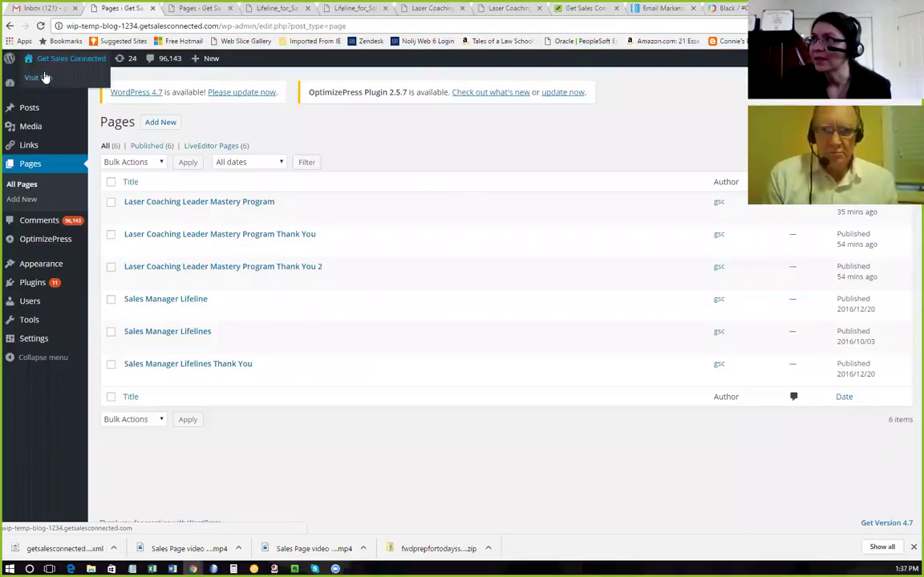
left_click(44, 77)
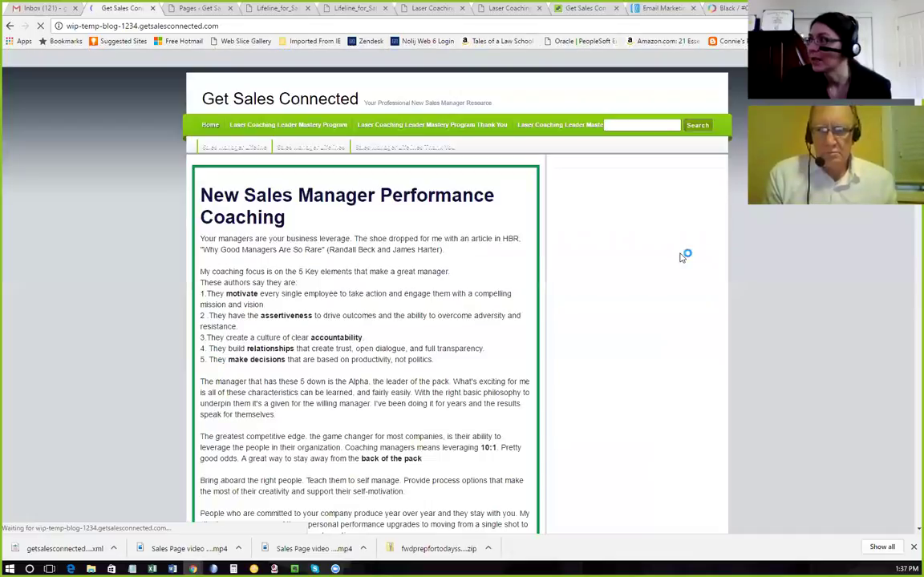